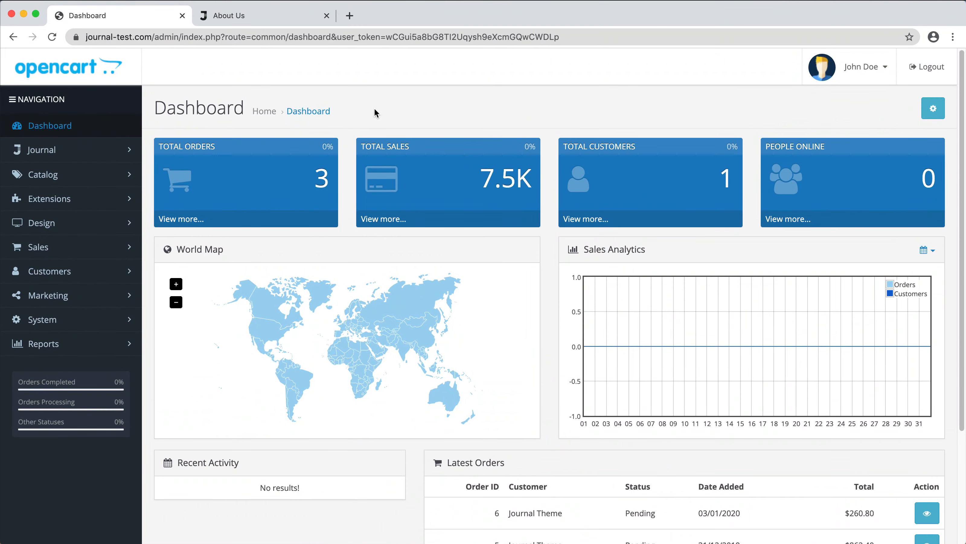
- Browse the Journal header module lists, covering Classic, Mobile 1, Main Menu and Top Menu
click(120, 152)
click(100, 242)
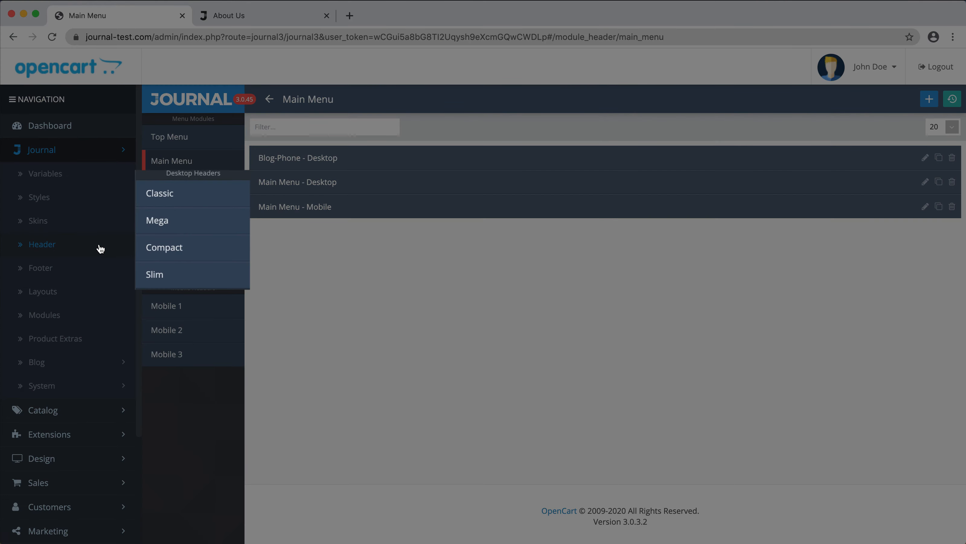
click(216, 192)
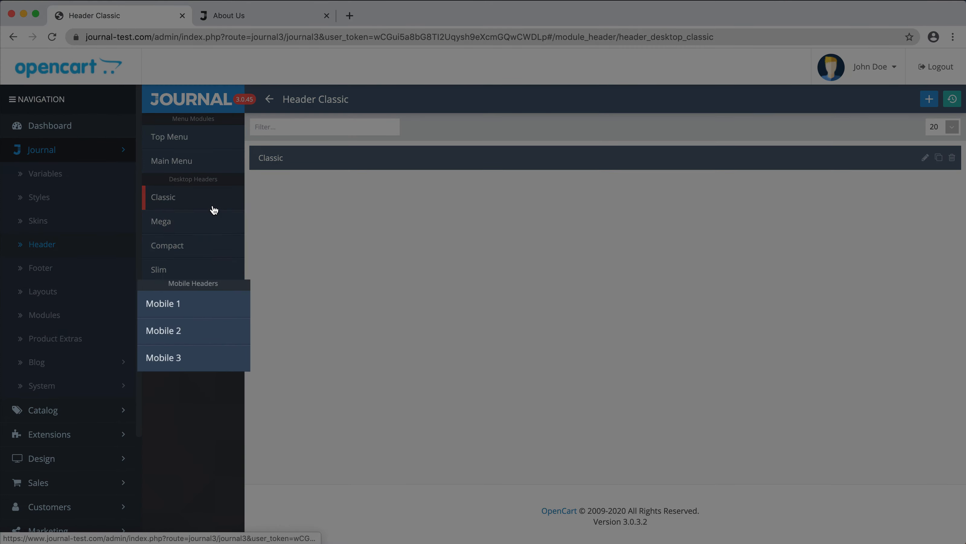
click(211, 303)
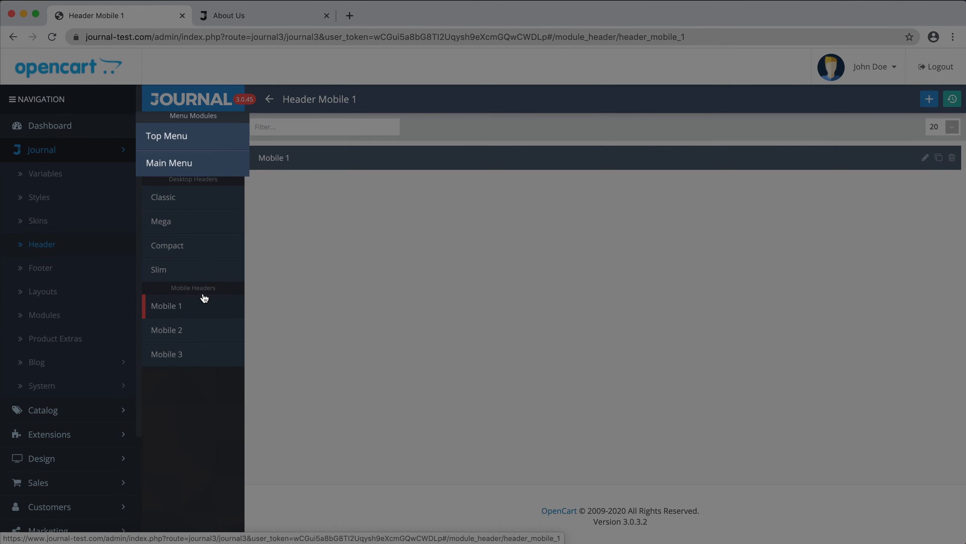
click(201, 161)
click(197, 144)
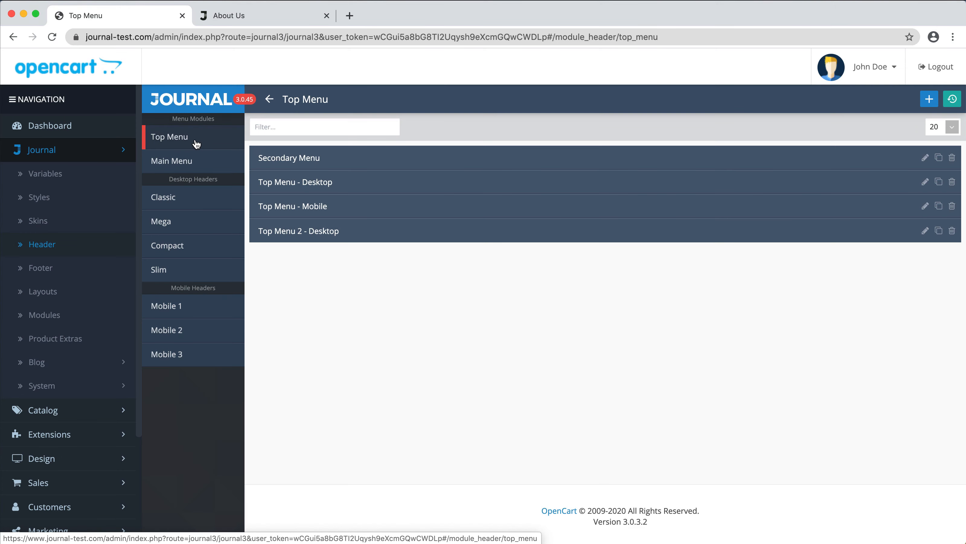
click(196, 198)
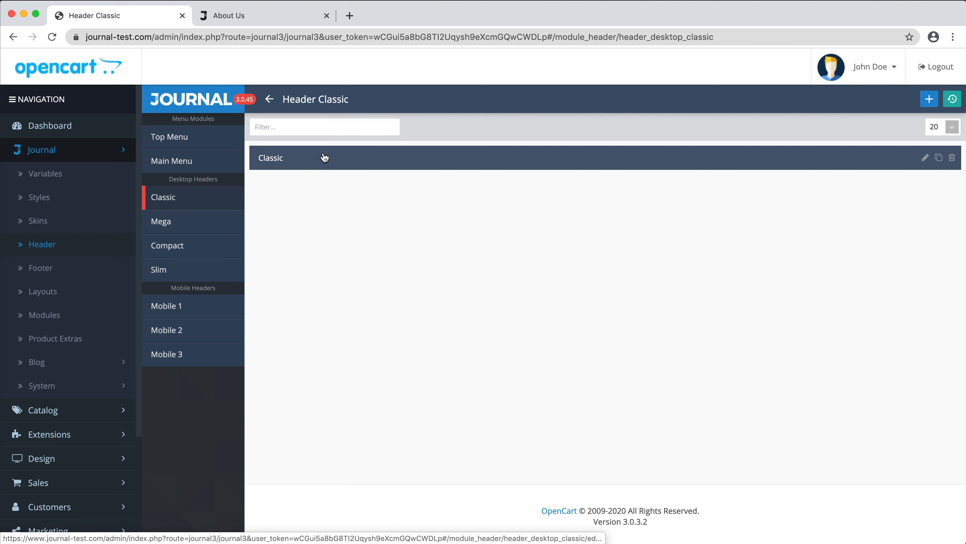
click(202, 306)
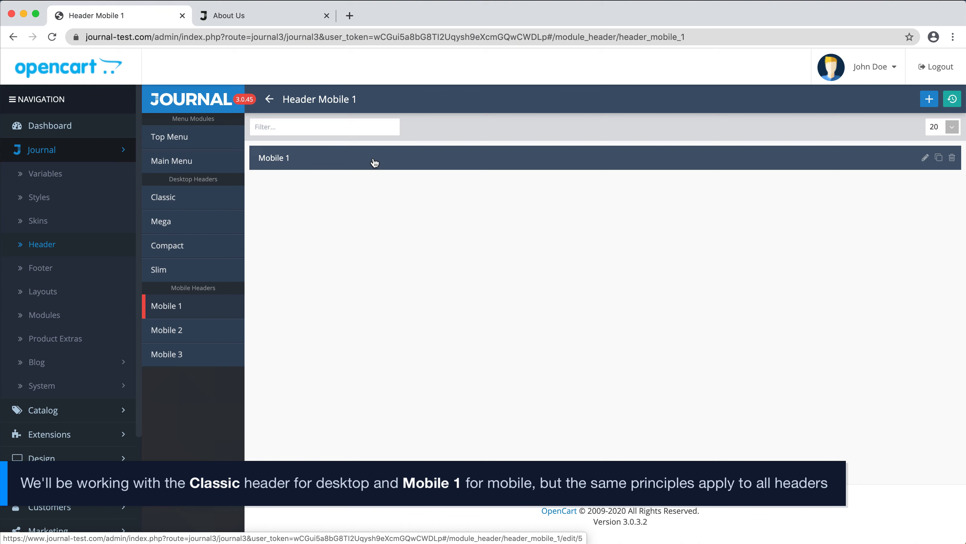
- In the first skin's header settings, select Classic as the desktop header and Mobile 1 as the mobile header
click(57, 223)
click(270, 158)
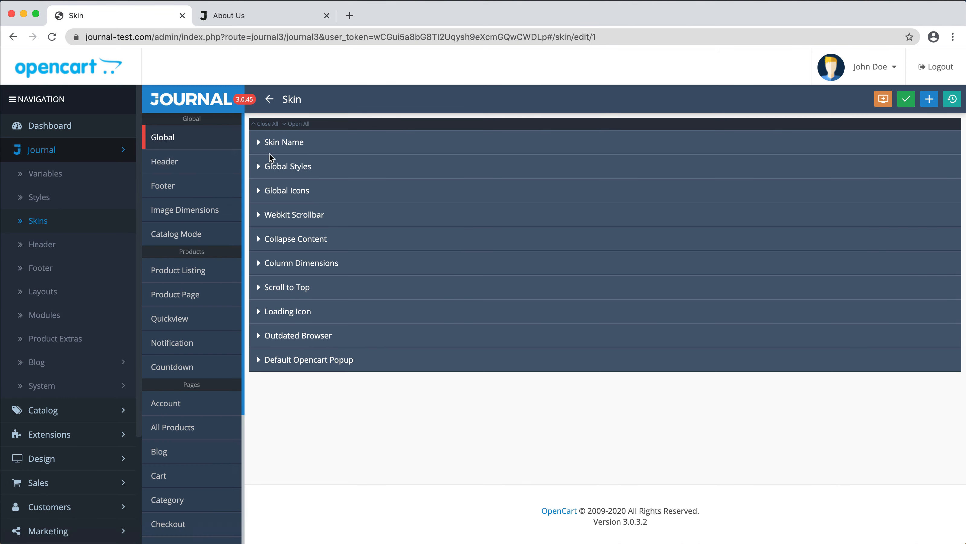
click(194, 170)
click(423, 131)
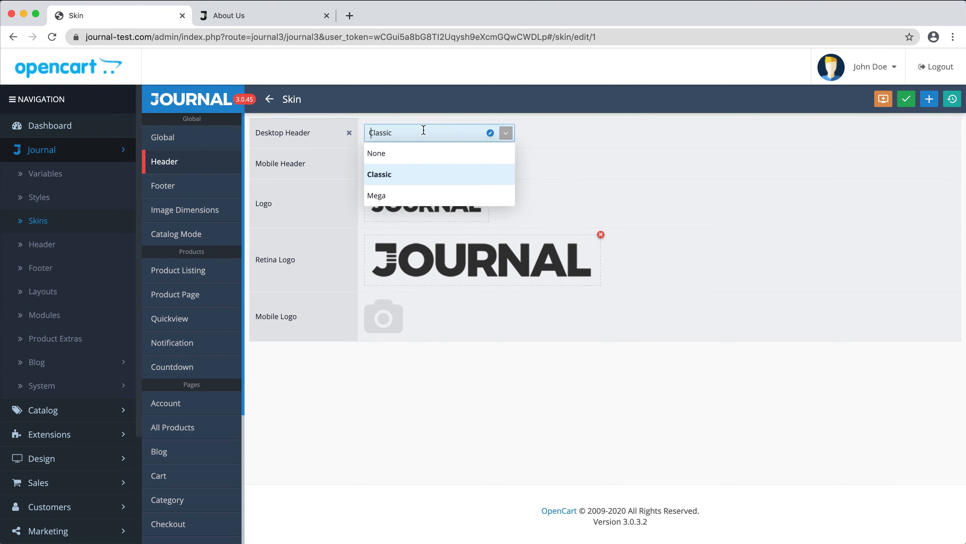
click(425, 173)
click(437, 164)
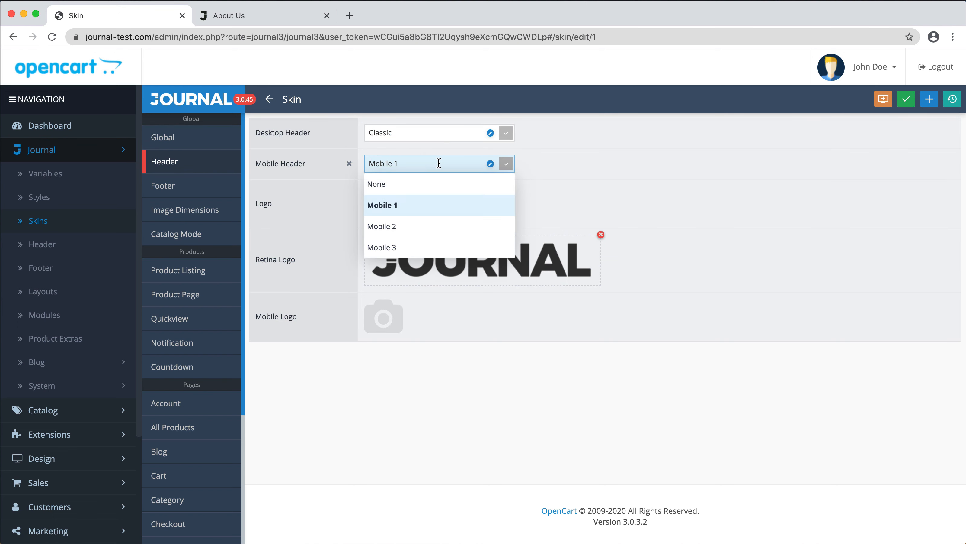
click(436, 210)
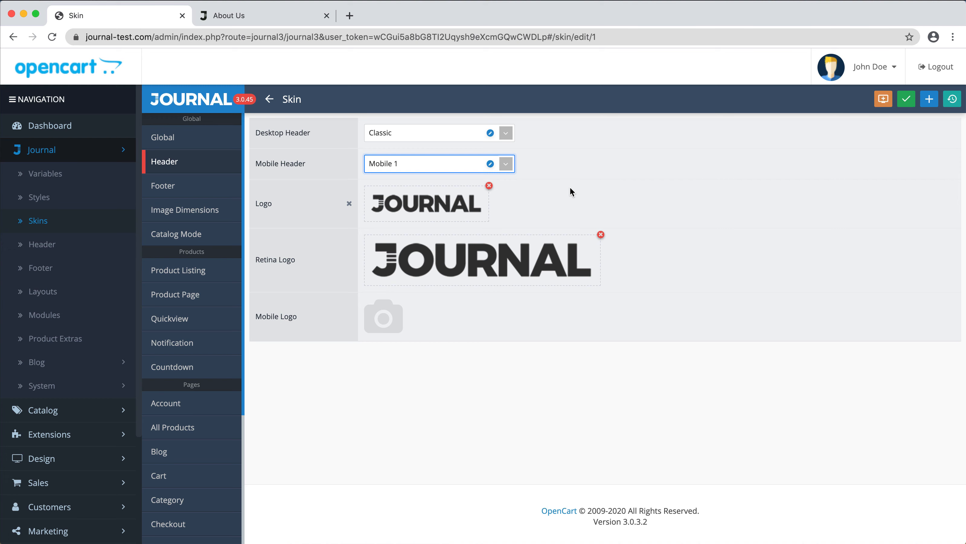
click(571, 188)
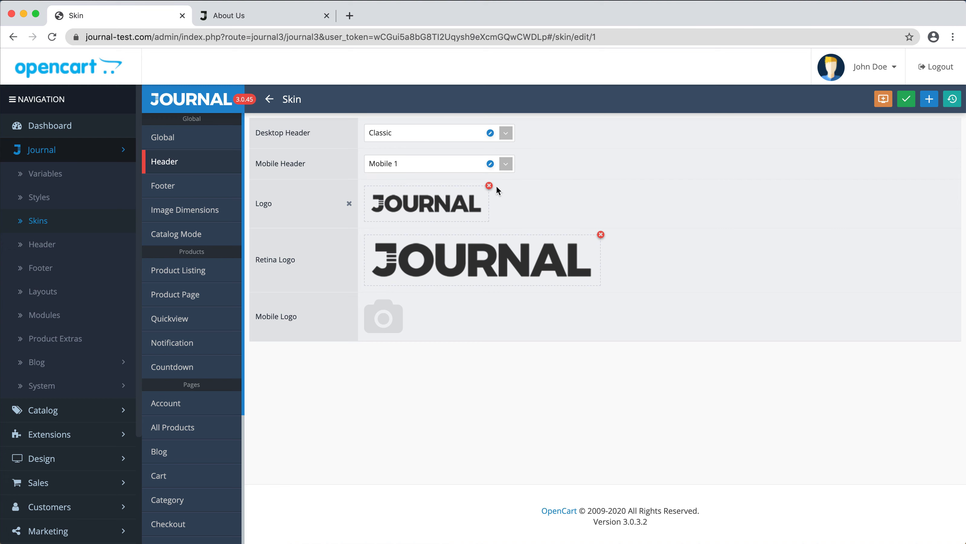
- Open the Classic desktop header module for editing at its general options
click(114, 244)
click(209, 197)
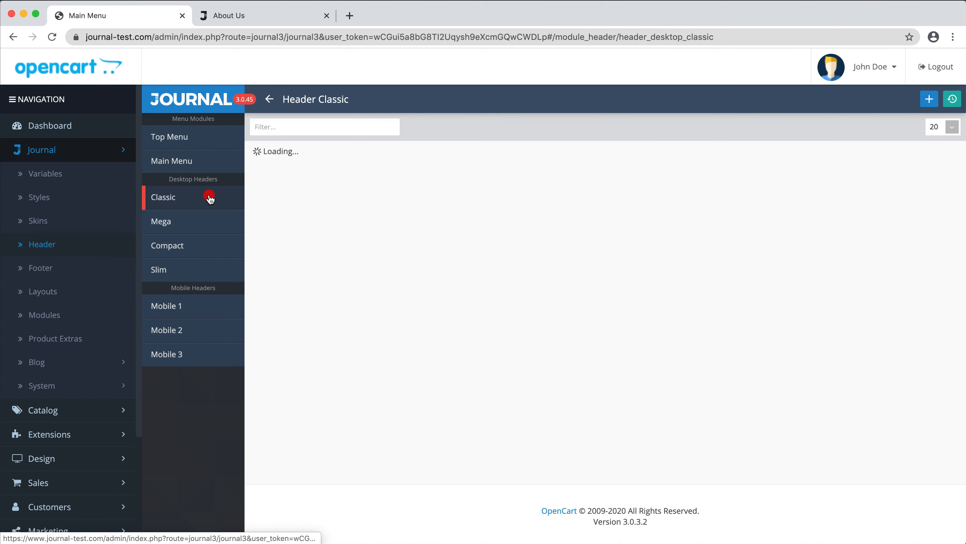
click(327, 159)
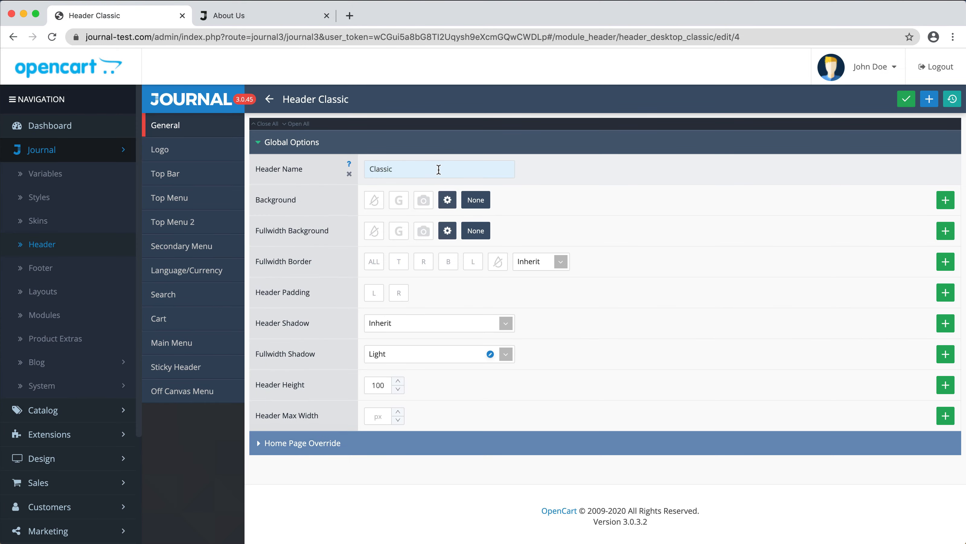
click(438, 168)
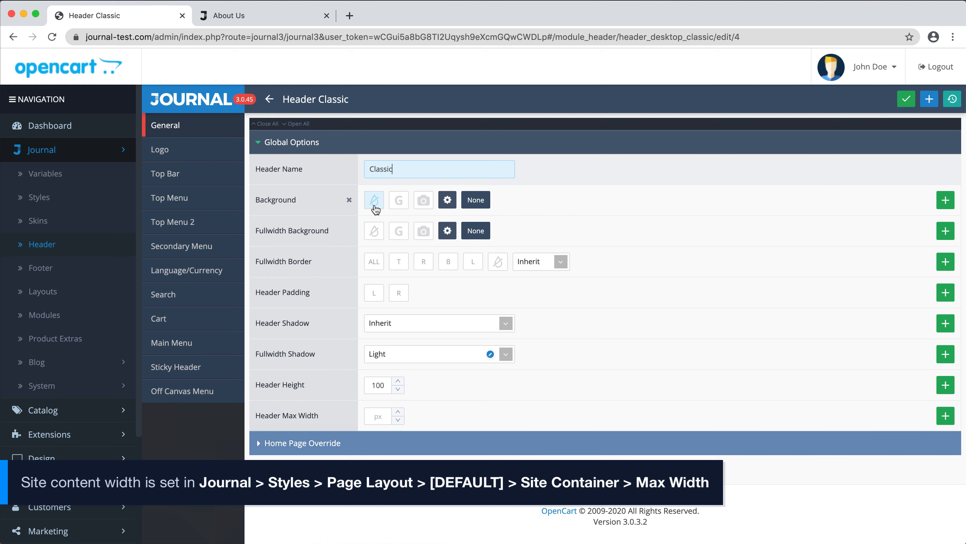
- Check the site container's Max Width in the DEFAULT page layout style and return to the Classic header settings
click(128, 196)
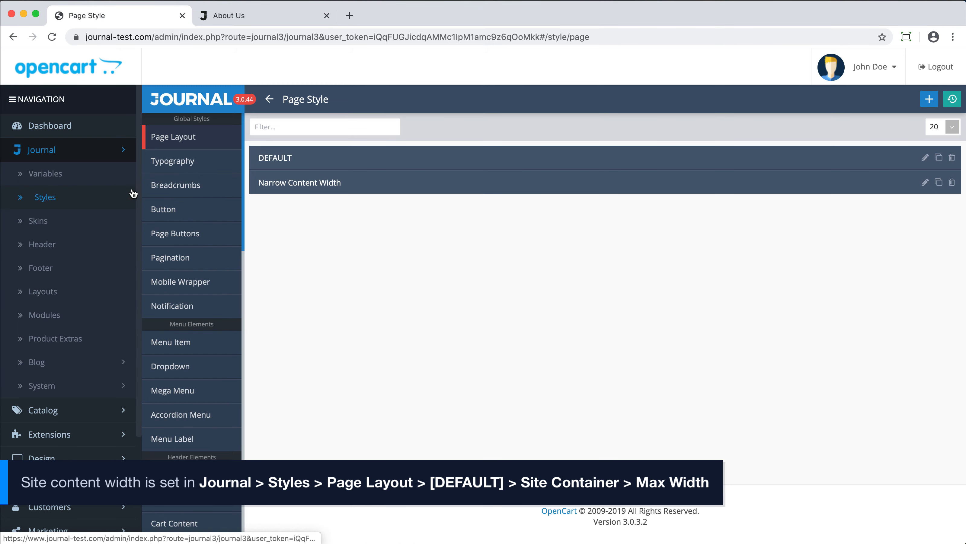
click(262, 157)
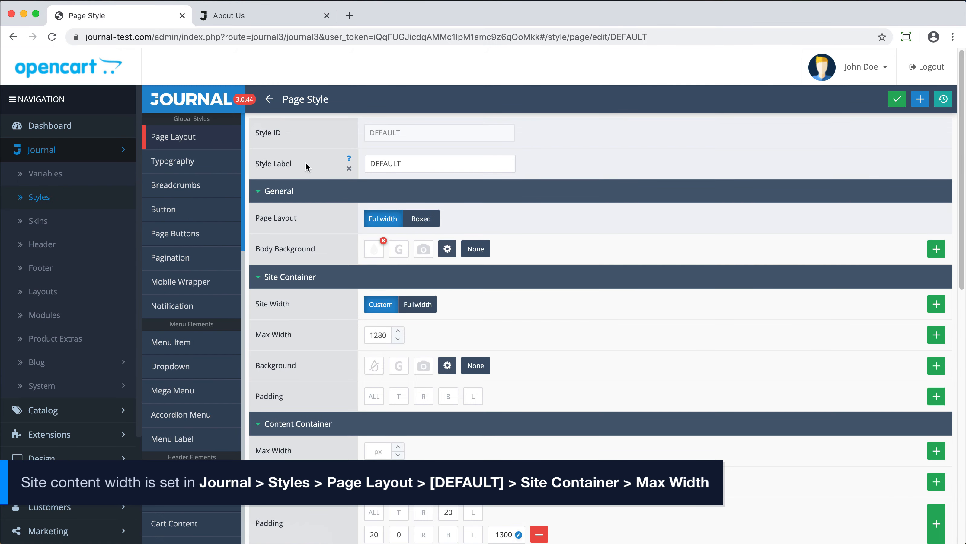
click(390, 334)
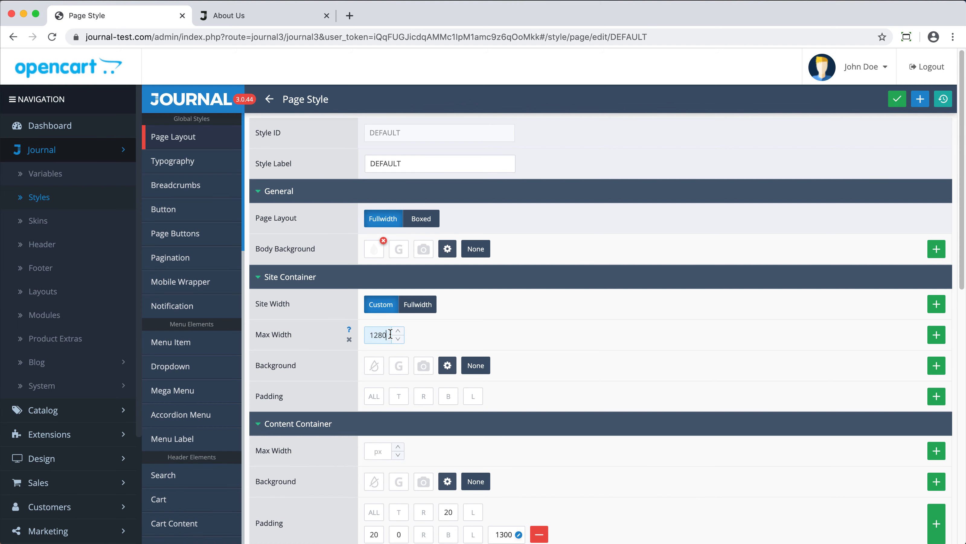
click(270, 99)
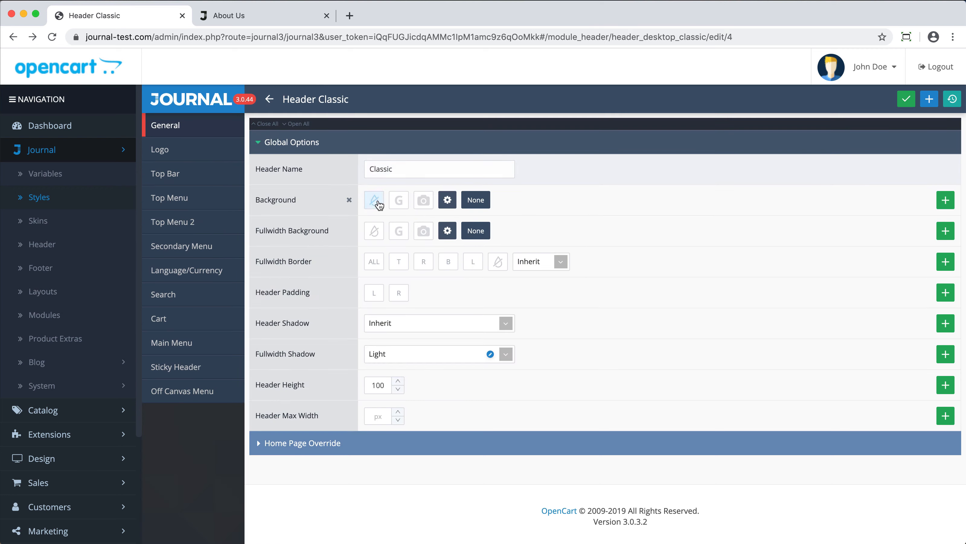
- Set the header Background color to the DBE8F0 variable, save, and preview it on the reloaded About Us page
click(374, 199)
click(453, 271)
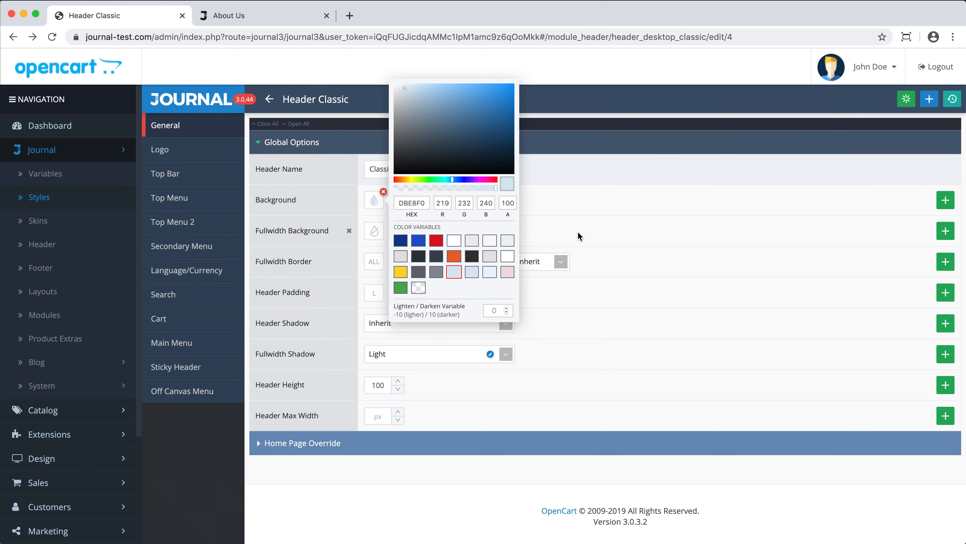
click(308, 24)
key(super+r)
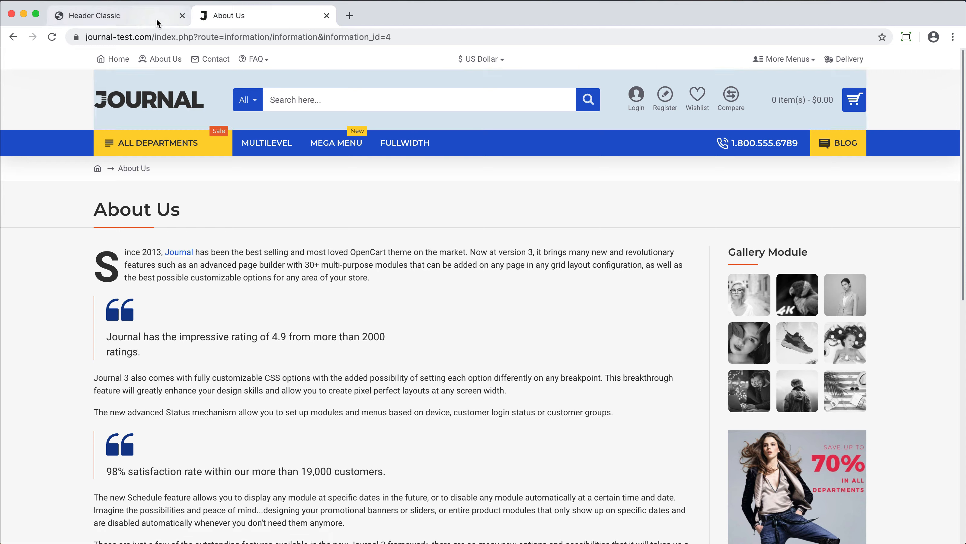
- Set the Fullwidth Background color to the Pastel 1 variable, save, and preview it on the reloaded About Us page
click(115, 15)
click(374, 230)
click(450, 298)
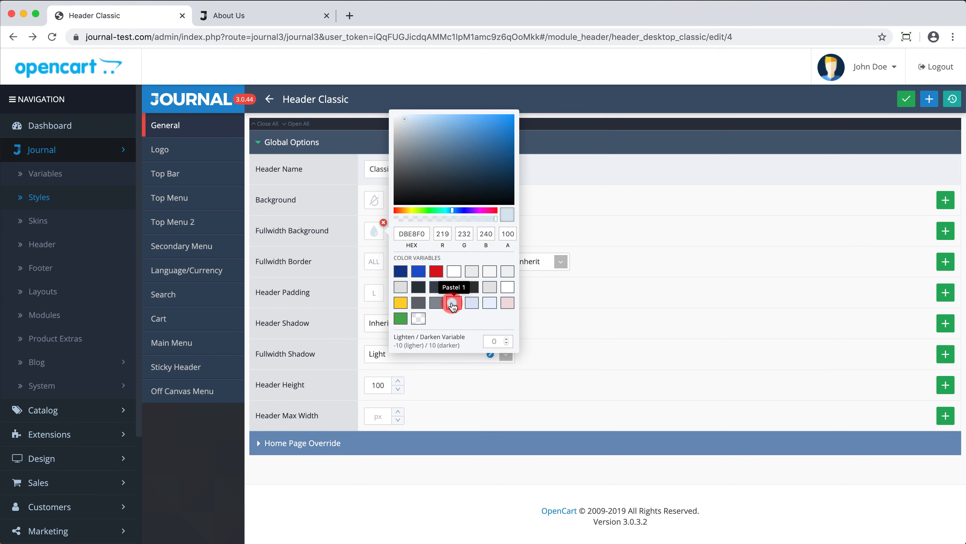
key(super+s)
click(288, 23)
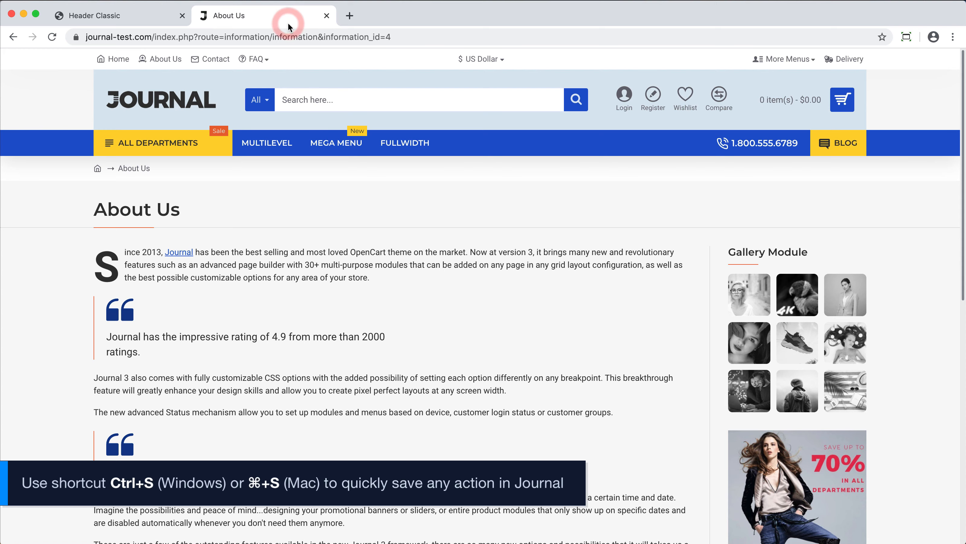
key(super+r)
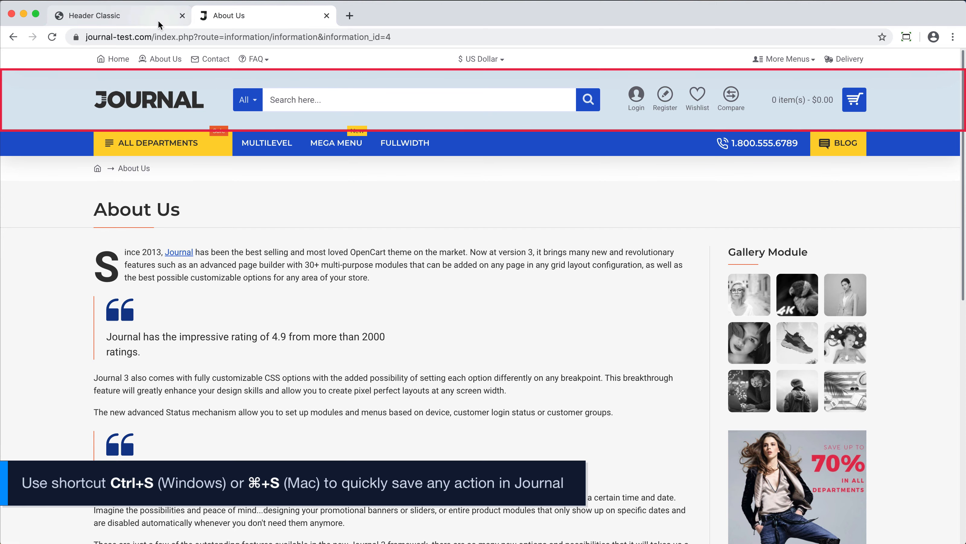
- Examine the header's fullwidth shadow on the About Us page at the top and while scrolled down
click(158, 25)
click(320, 209)
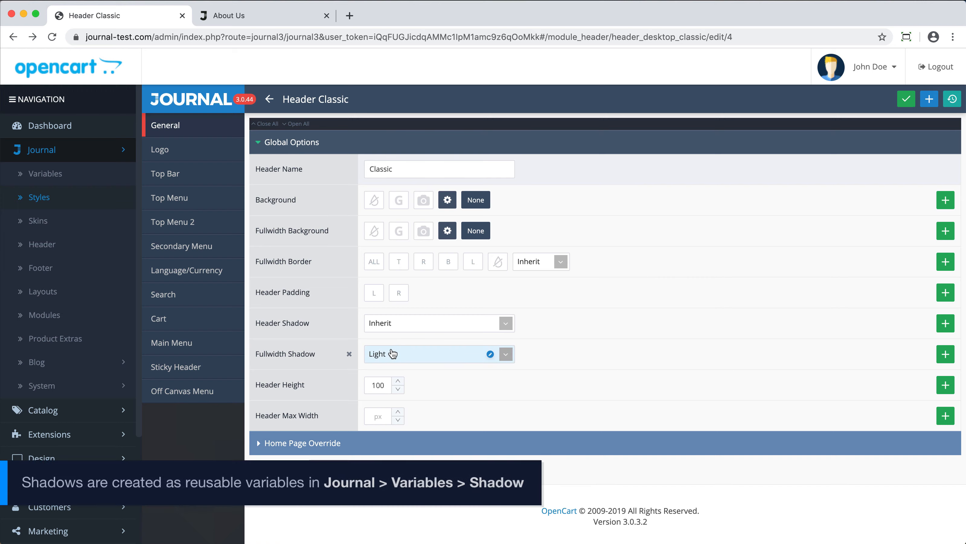
click(248, 15)
scroll(246, 236, down, 5)
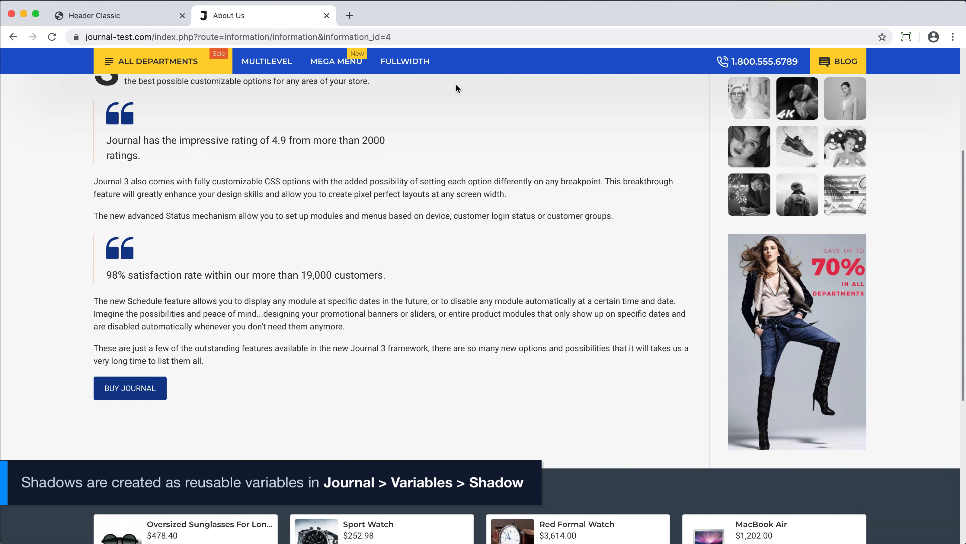
scroll(370, 107, up, 10)
- Set the Classic header's Header Height to 150, save, and preview it on the reloaded About Us page
click(165, 23)
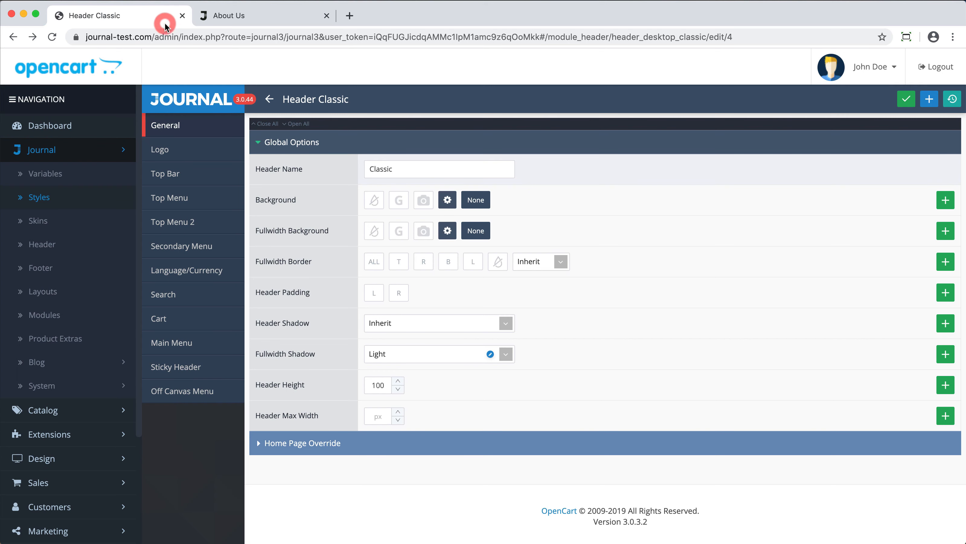
click(384, 385)
key(BackSpace)
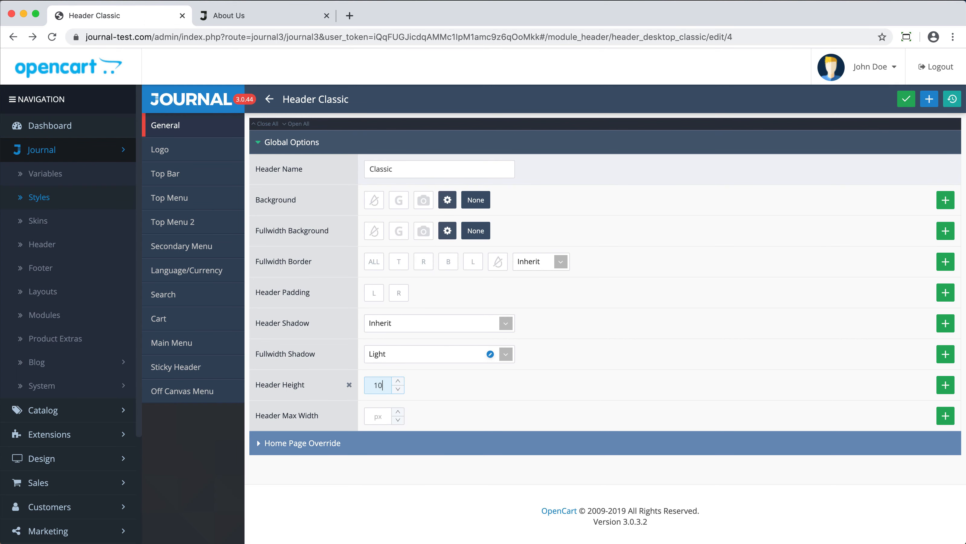
key(BackSpace)
text(50)
key(super+s)
click(266, 15)
key(super+r)
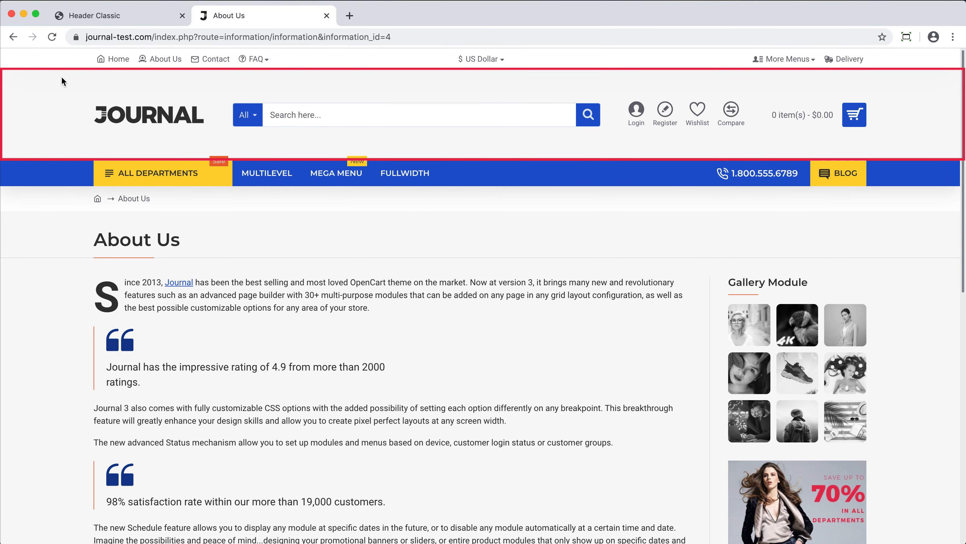
- Set the Header Max Width to 9999, save, and preview the wider header on the reloaded About Us page
click(164, 16)
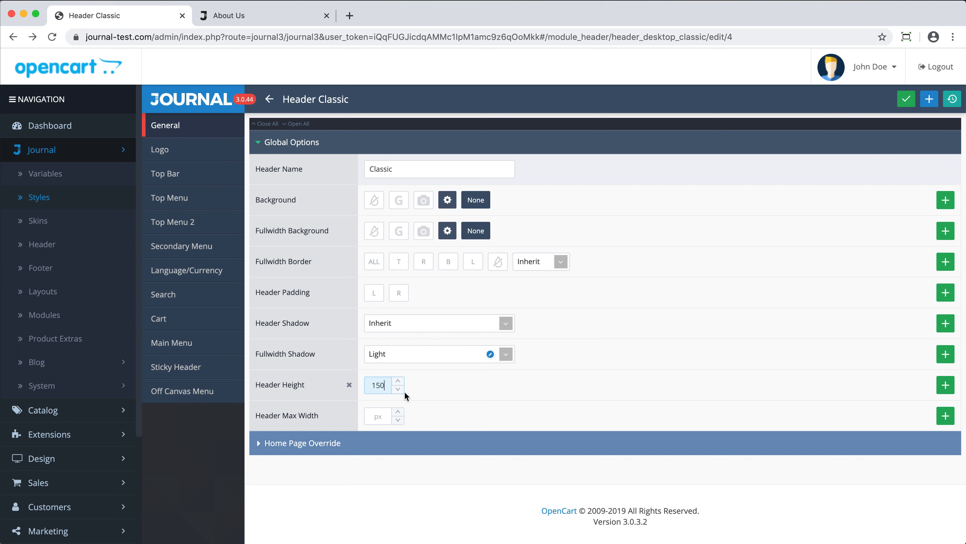
click(380, 417)
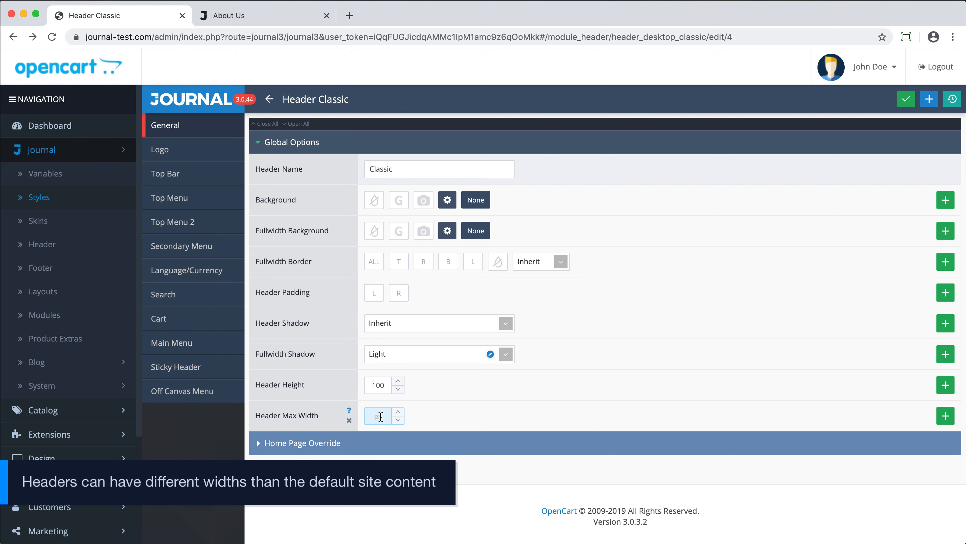
text(9999)
key(super+s)
click(292, 23)
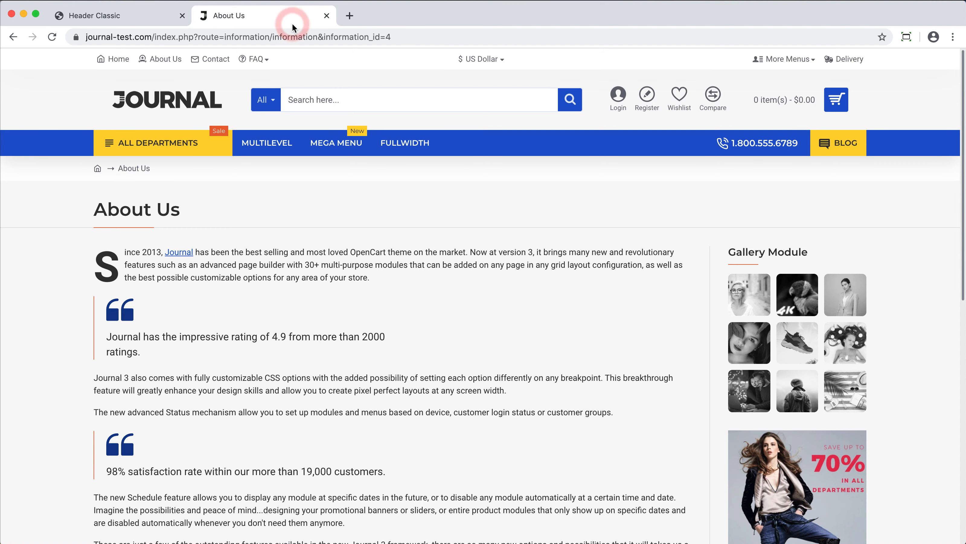
key(super+r)
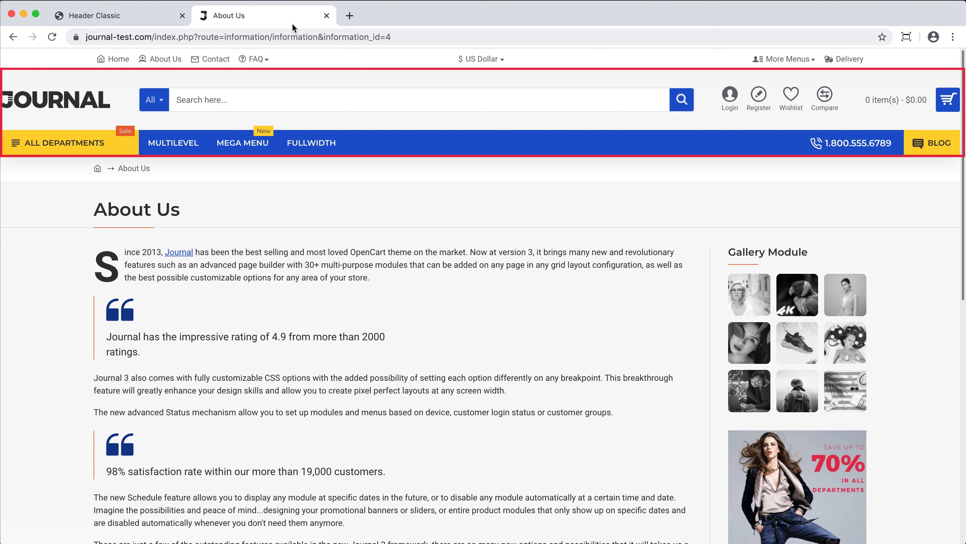
- Set the Classic header's left and right Header Padding to 30 each
click(144, 16)
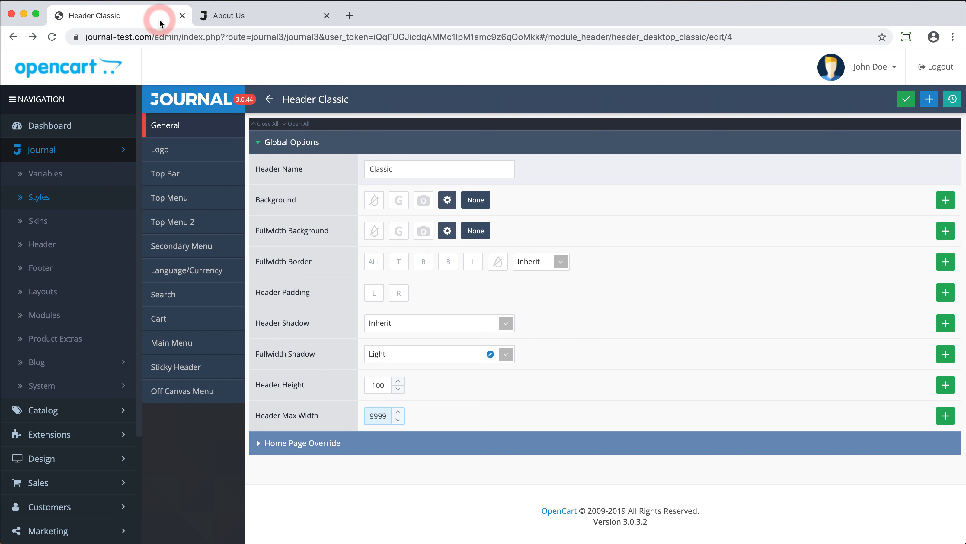
click(372, 287)
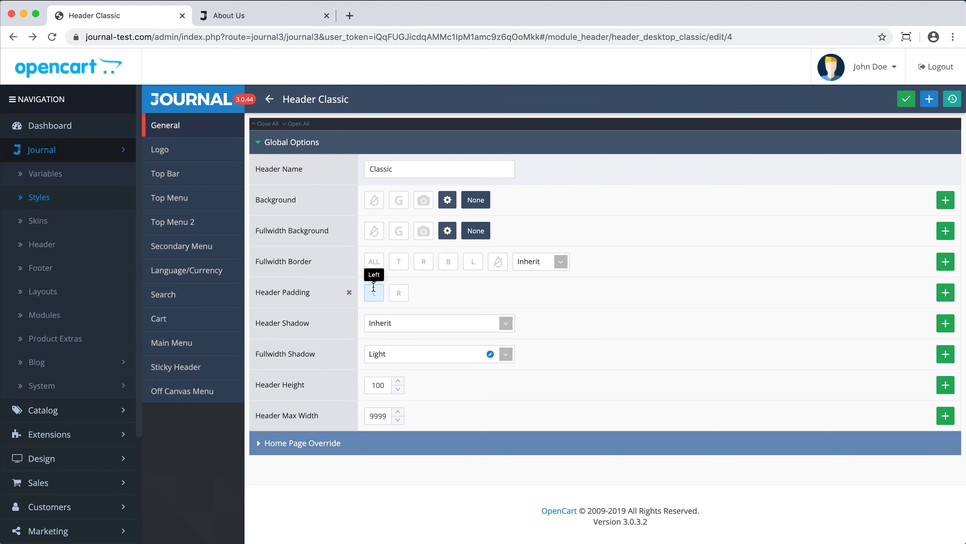
text(30)
click(399, 290)
text(30)
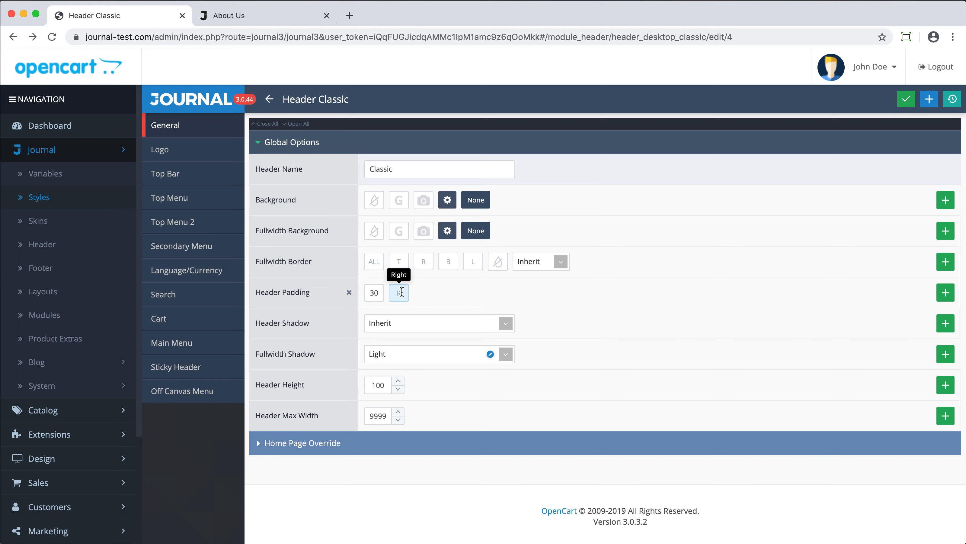
- Save the Header Padding of 30 on both sides and preview it on the reloaded About Us page
key(super+s)
click(264, 19)
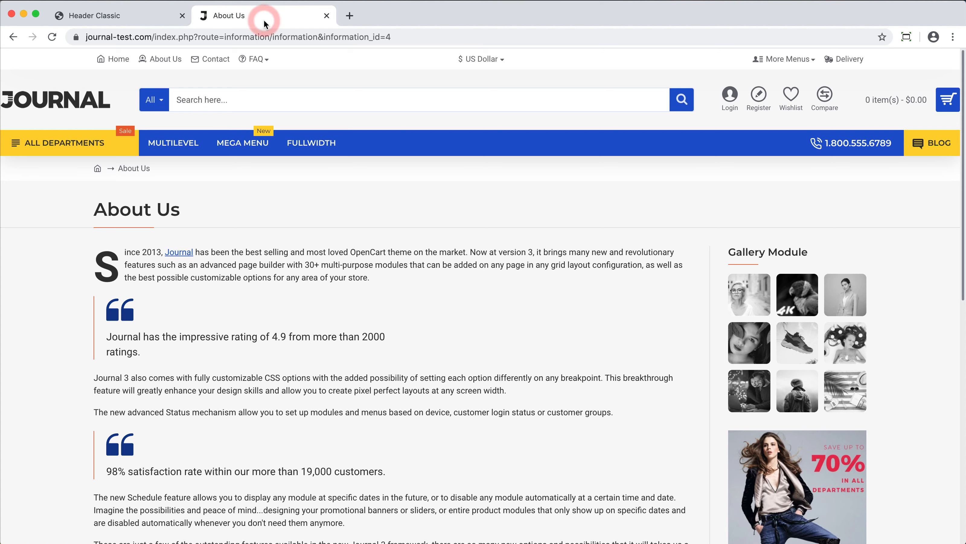
key(super+r)
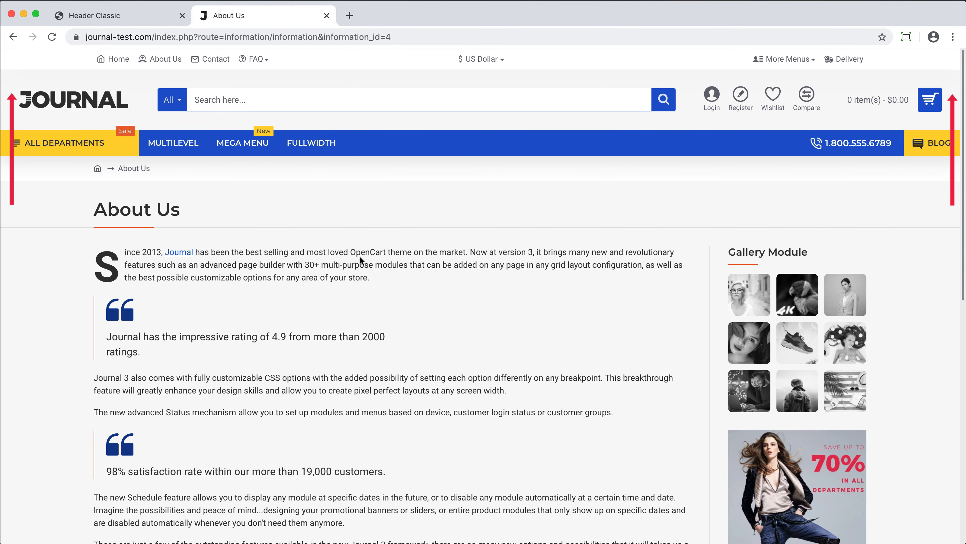
- Reset the Classic header's Header Padding and Header Max Width, and save the header
click(108, 15)
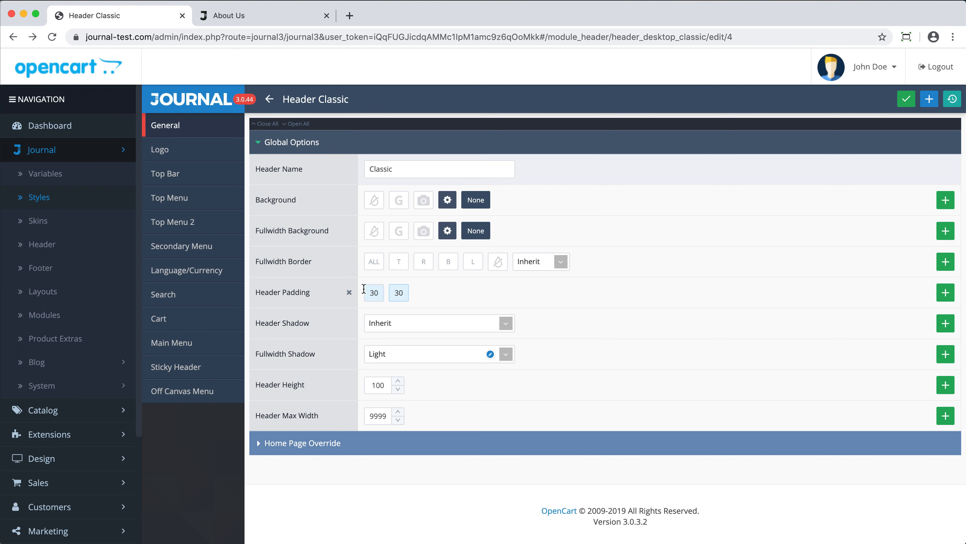
click(348, 293)
click(348, 415)
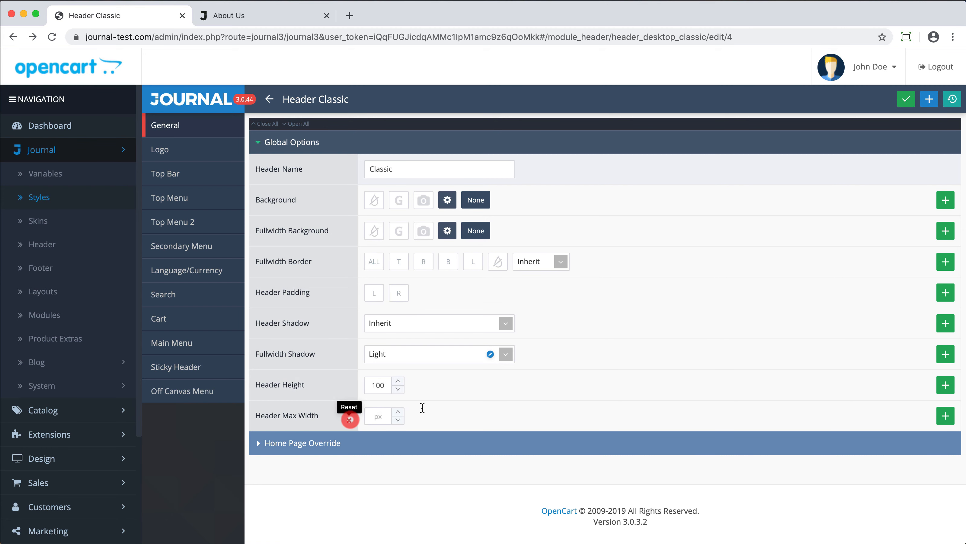
key(super+s)
- Expand the Home Page Override options and look through the background, shadow and max width settings they offer
click(528, 444)
scroll(527, 445, down, 3)
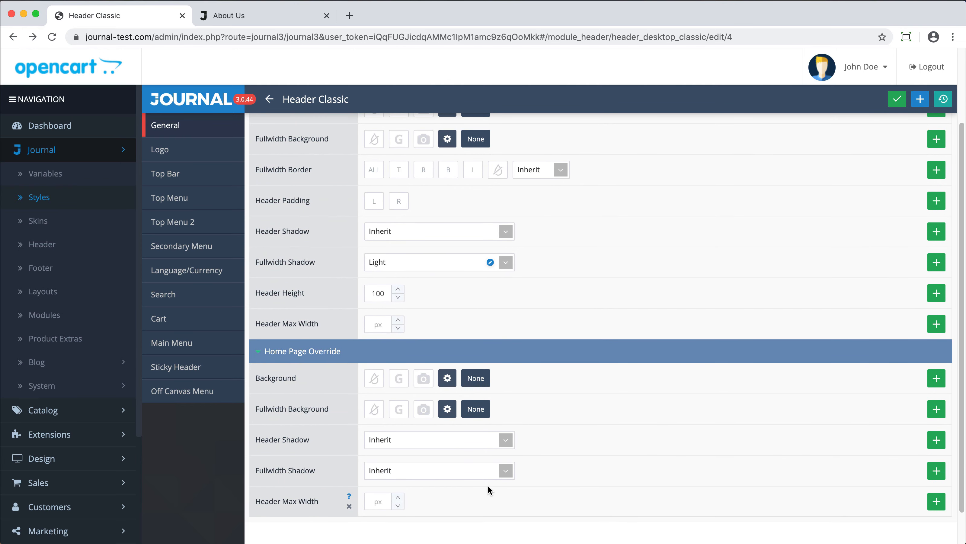
scroll(508, 374, up, 3)
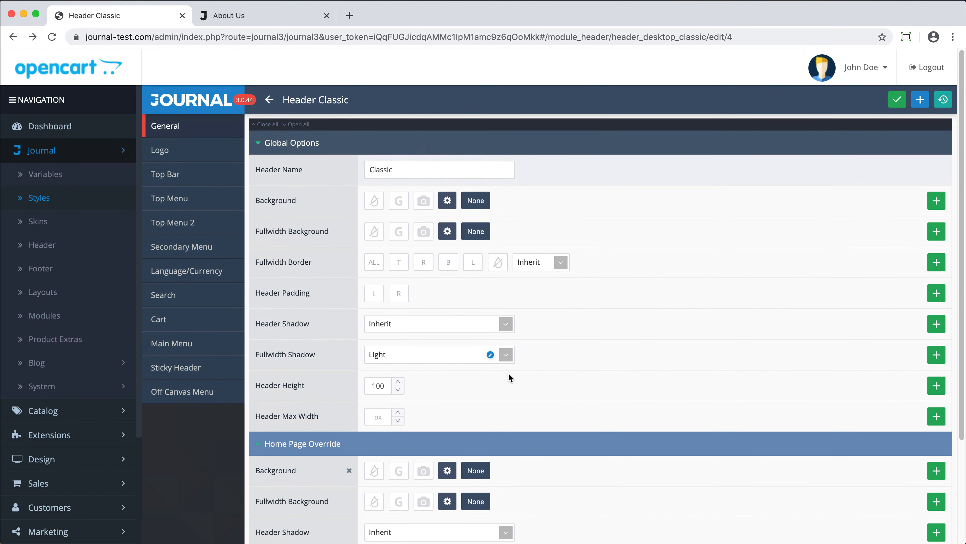
- View the logo, retina logo and mobile logo settings in the Default skin's Header section, and return to the skins list
click(216, 149)
click(103, 220)
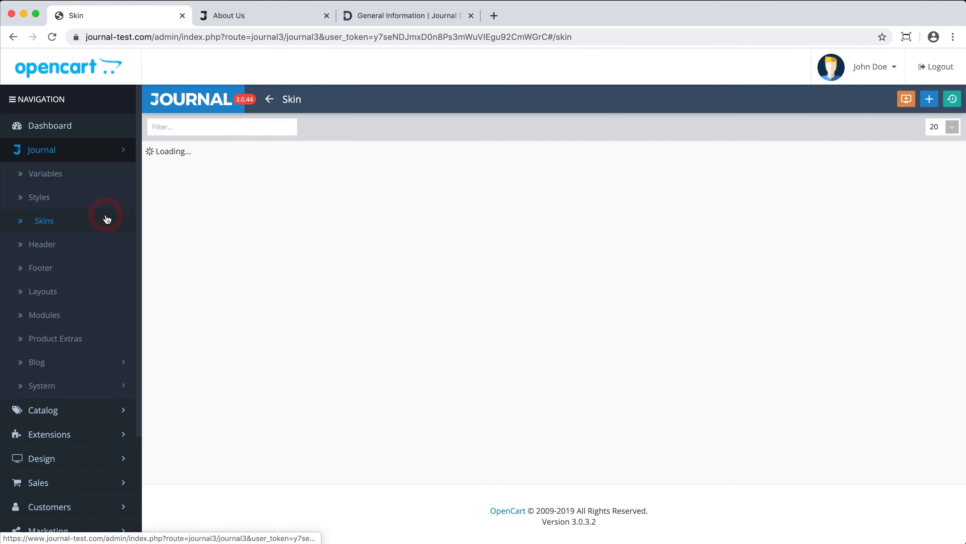
click(230, 163)
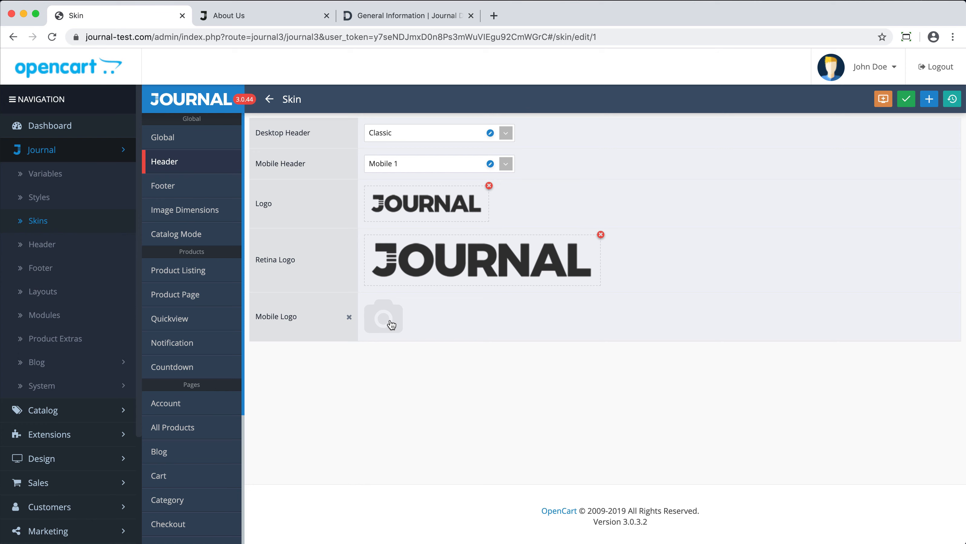
click(270, 100)
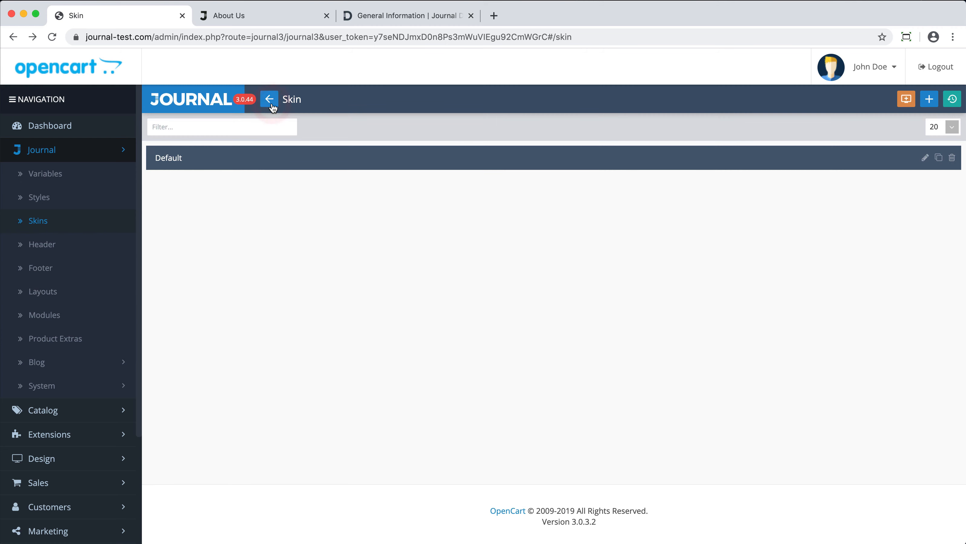
click(272, 103)
- Set the Classic header's normal Logo Background to the Border color variable, save, and preview it on the reloaded About Us page
click(233, 149)
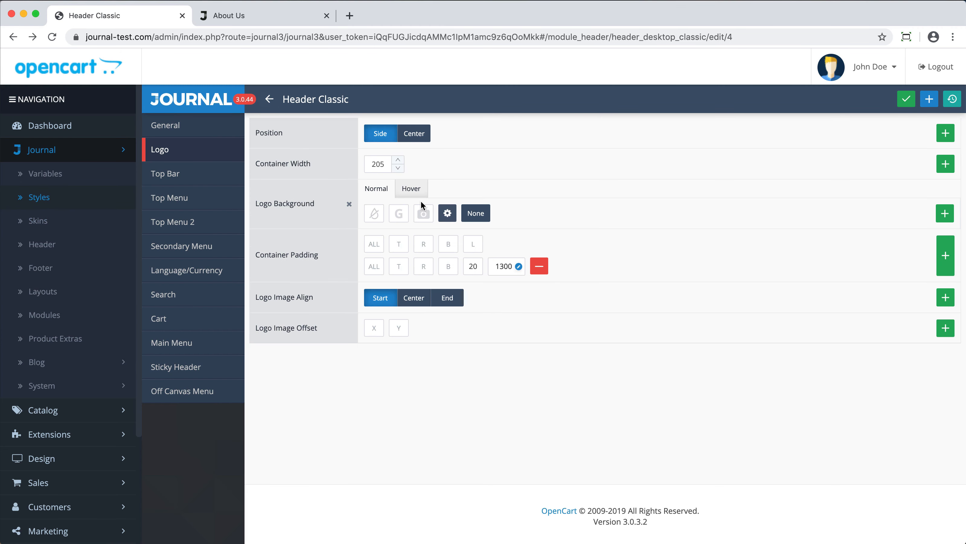
click(374, 213)
click(398, 269)
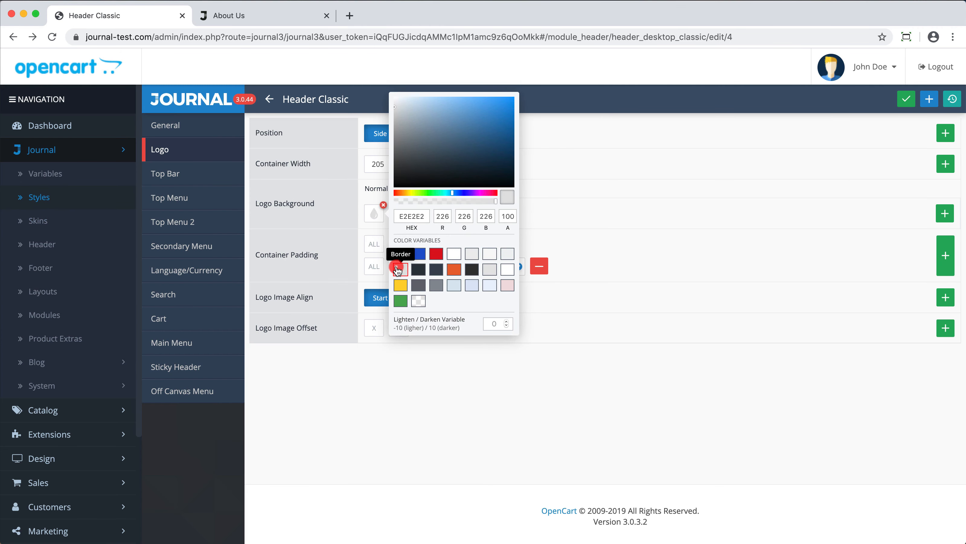
click(272, 19)
key(super+r)
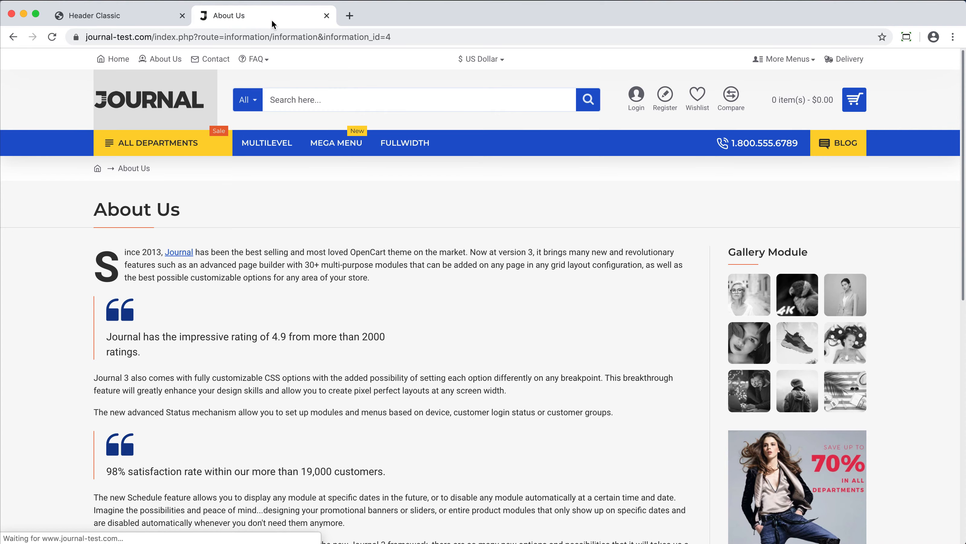
- Set the logo's Container Width to 353, save, and preview it on the reloaded About Us page
click(158, 19)
click(361, 136)
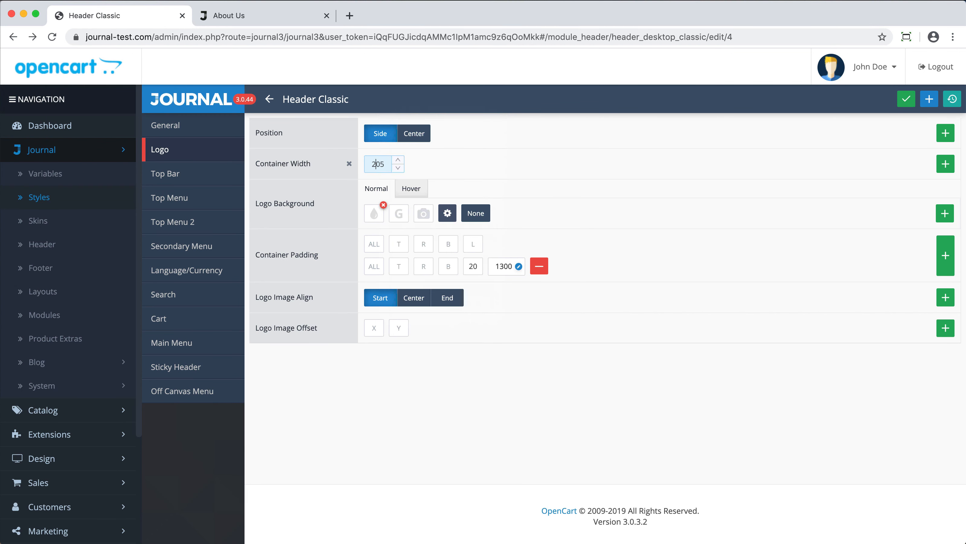
click(288, 18)
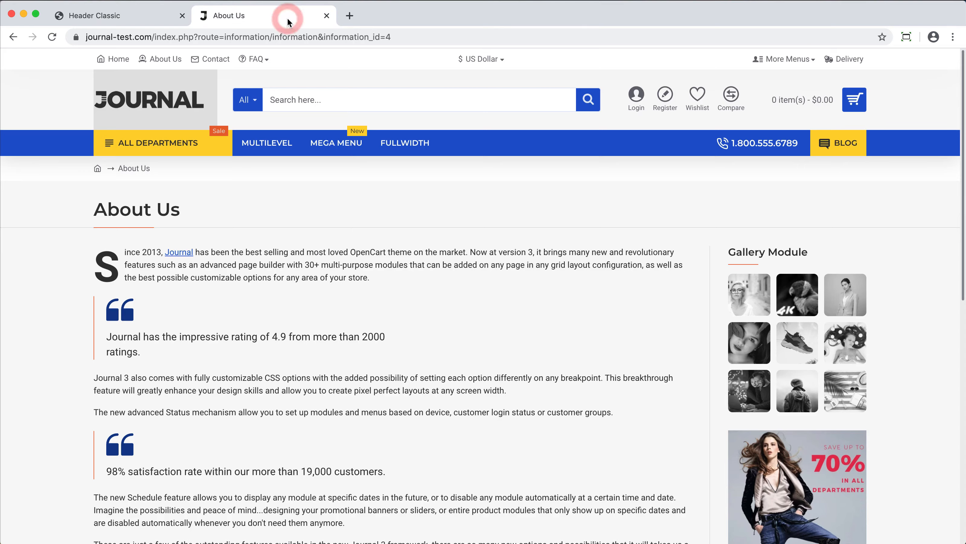
key(super+r)
- Reset the logo's Container Width and Logo Background
click(146, 17)
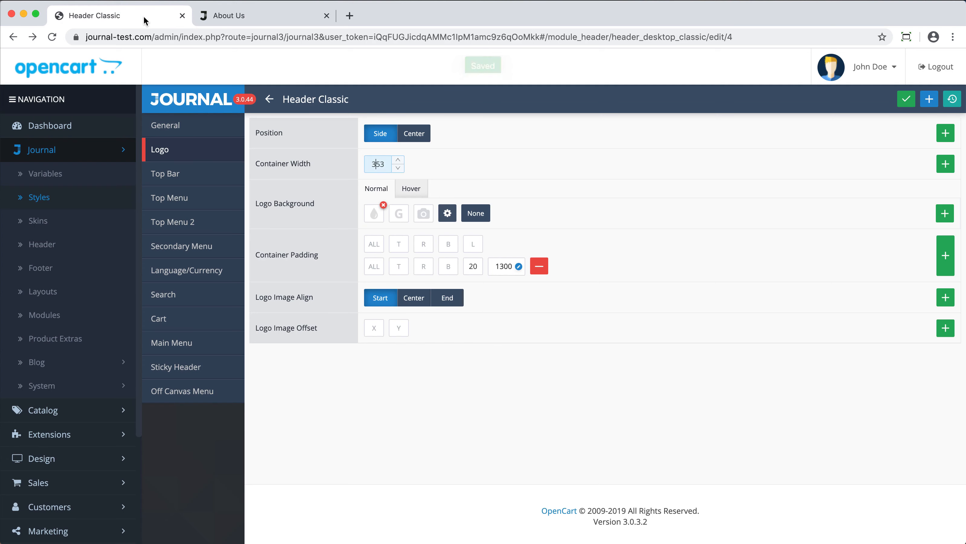
click(349, 162)
click(349, 205)
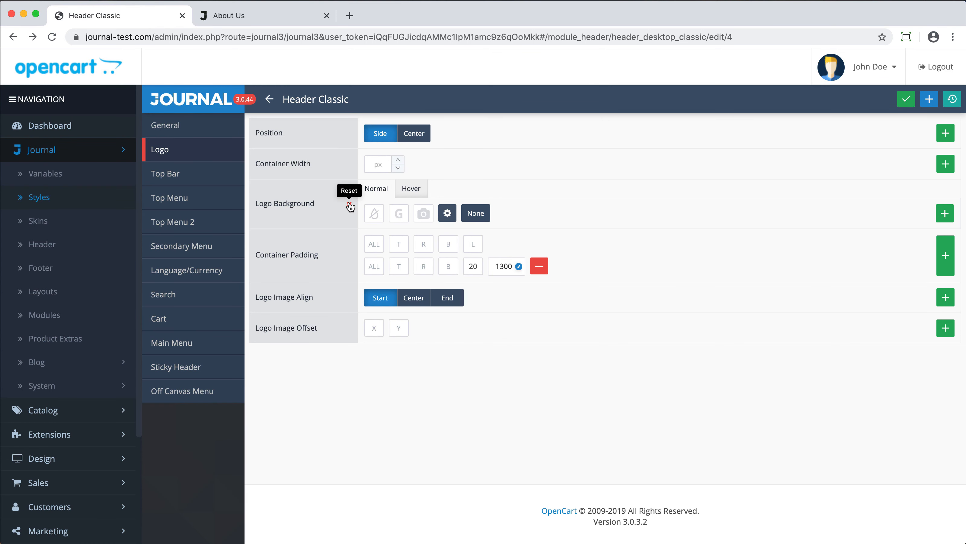
- Set the logo Position to Center, save, and preview it on the reloaded About Us page
click(414, 133)
click(289, 18)
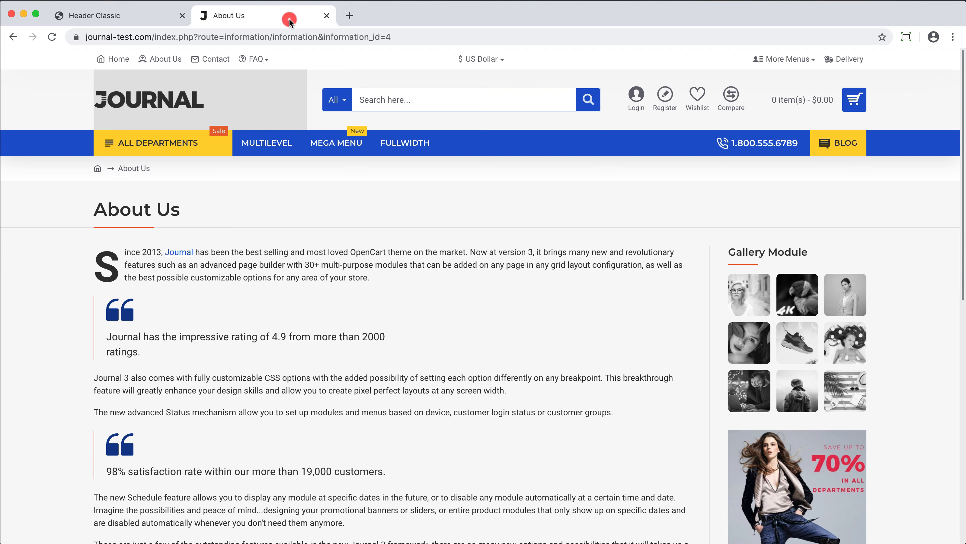
key(super+r)
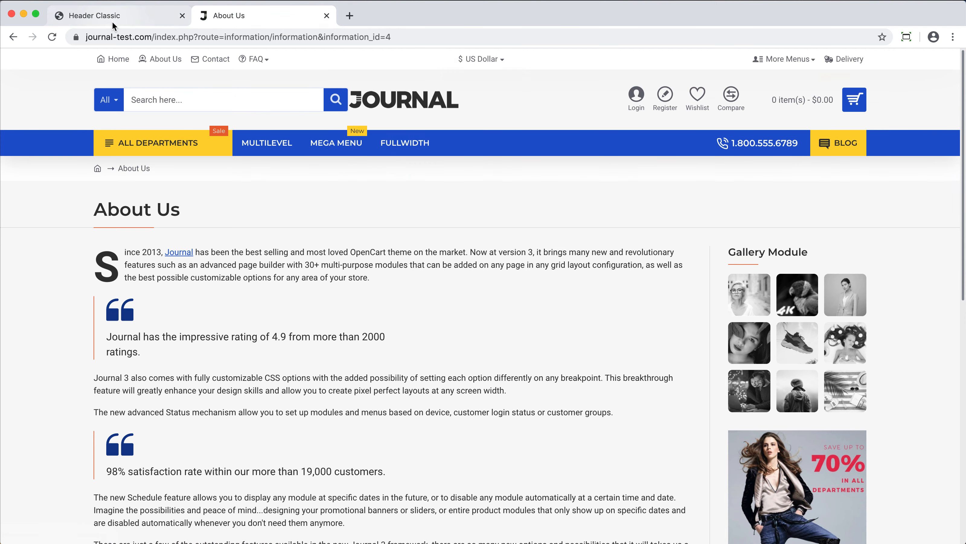
- Set the Logo Image Align to Center, save, and preview the logo on the reloaded About Us page
click(115, 22)
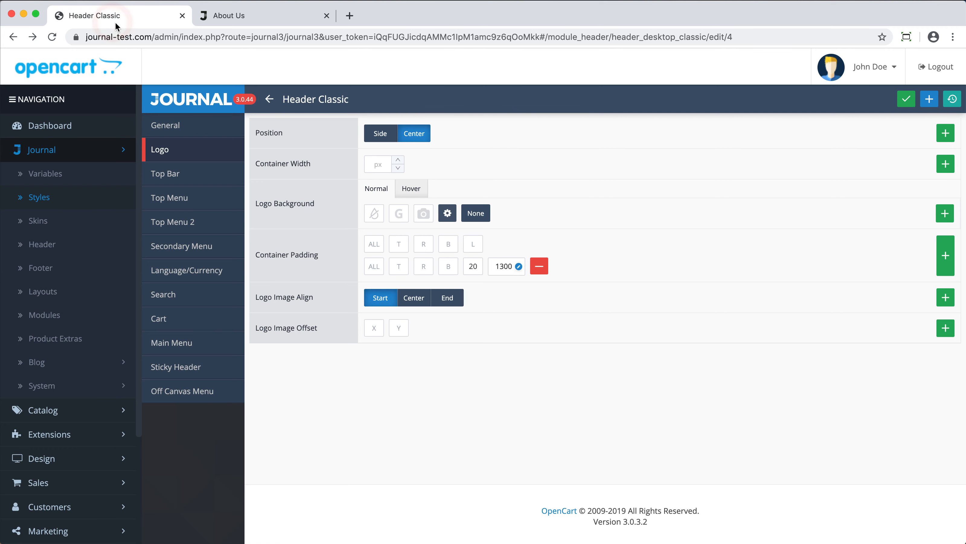
click(413, 297)
key(super+s)
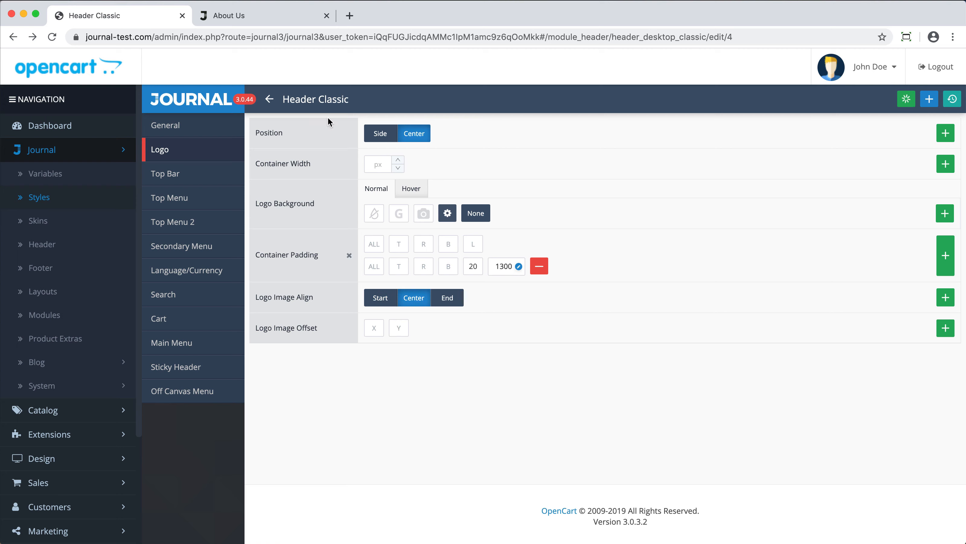
click(280, 19)
key(super+r)
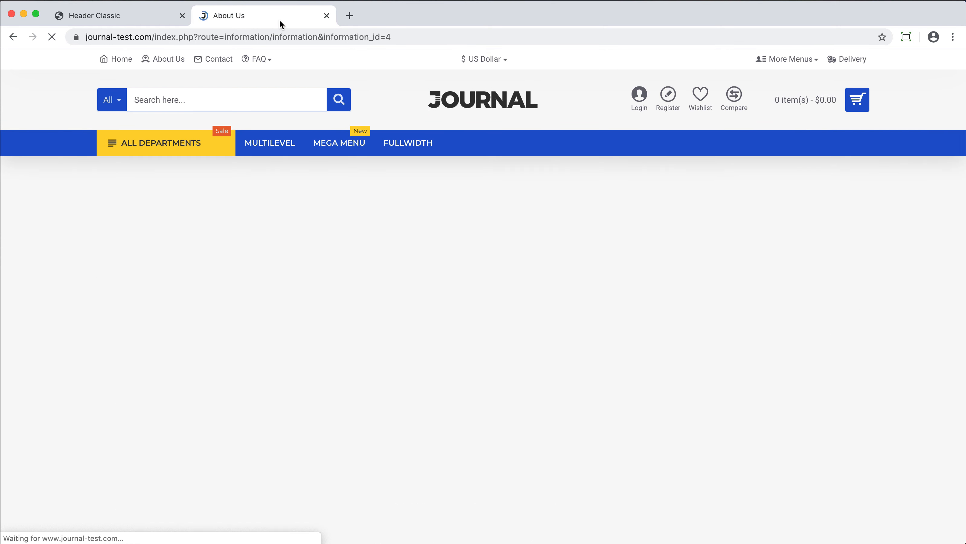
- Return the logo Position to Side and the Logo Image Align to Start, and save
click(151, 17)
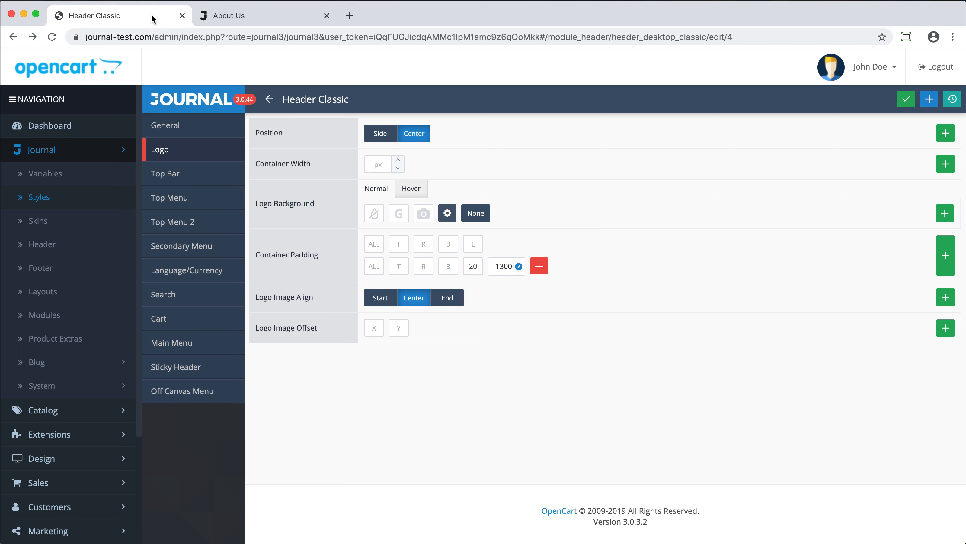
click(380, 133)
click(380, 297)
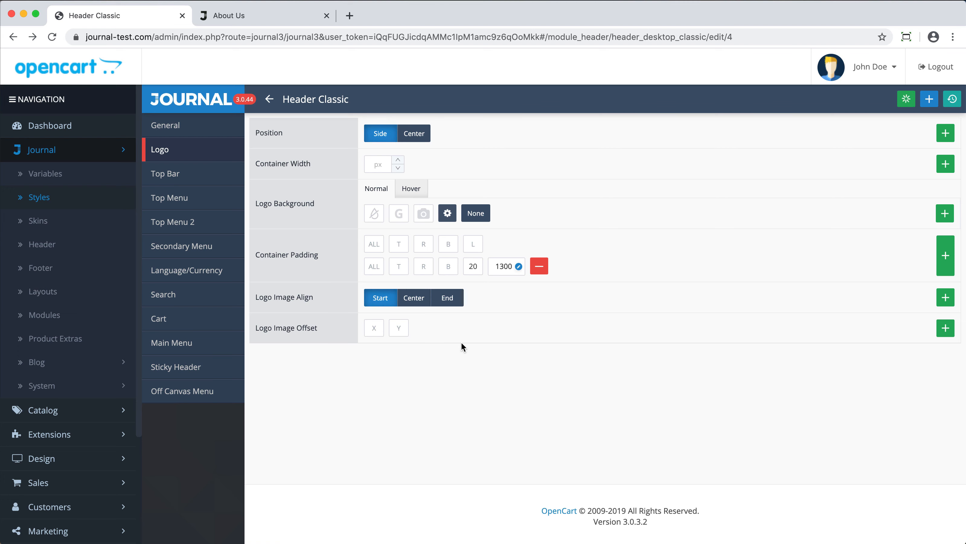
key(ctrl+s)
- Set the logo's Container Padding to 25 on all sides, save, and preview it on the reloaded About Us page
click(380, 245)
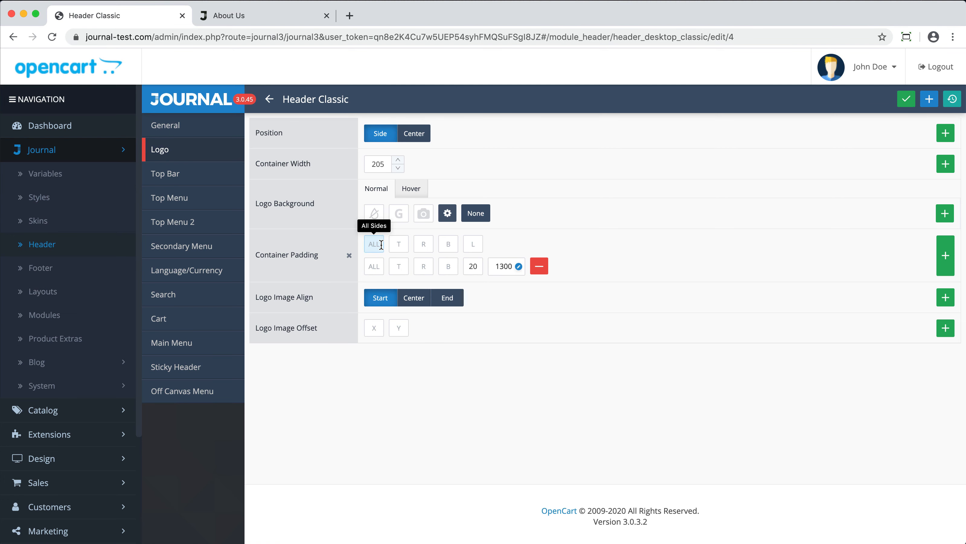
text(2)
text(5)
key(ctrl+s)
click(302, 16)
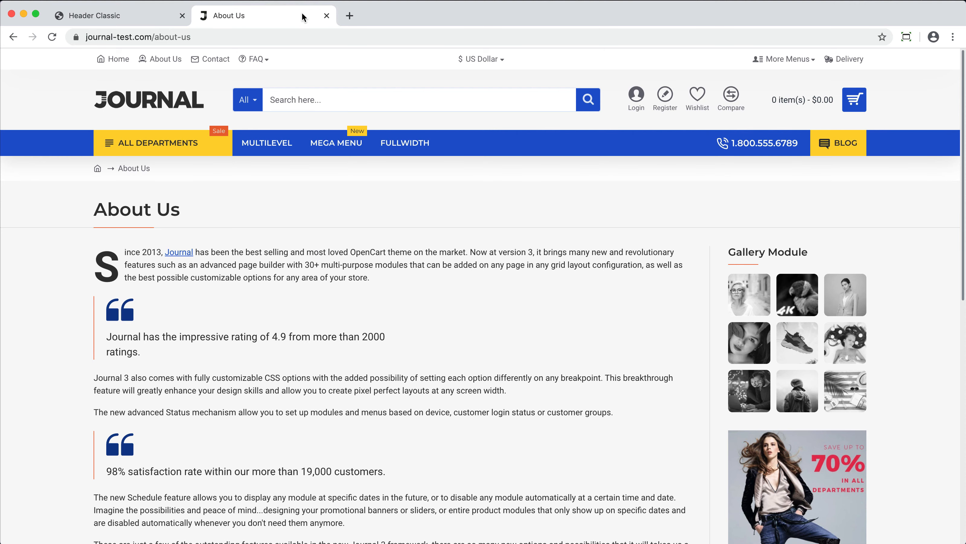
key(super+r)
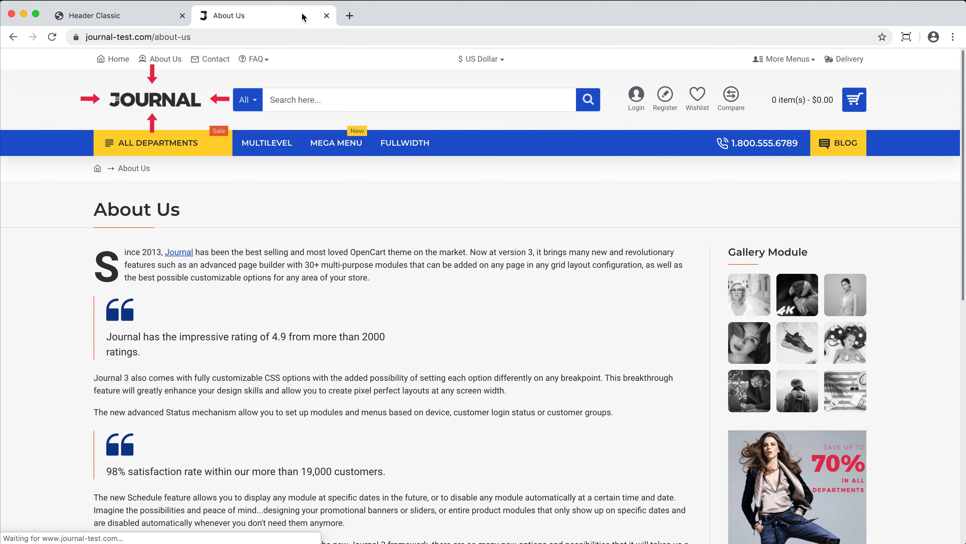
- Set the Logo Image Offset to 20 horizontally and 20 vertically, save, and preview it on the About Us page
click(154, 17)
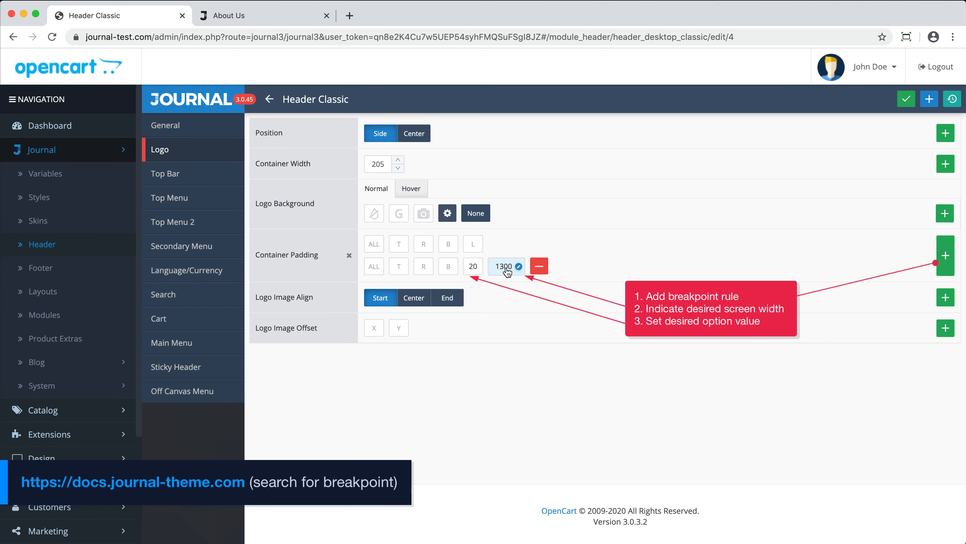
click(372, 327)
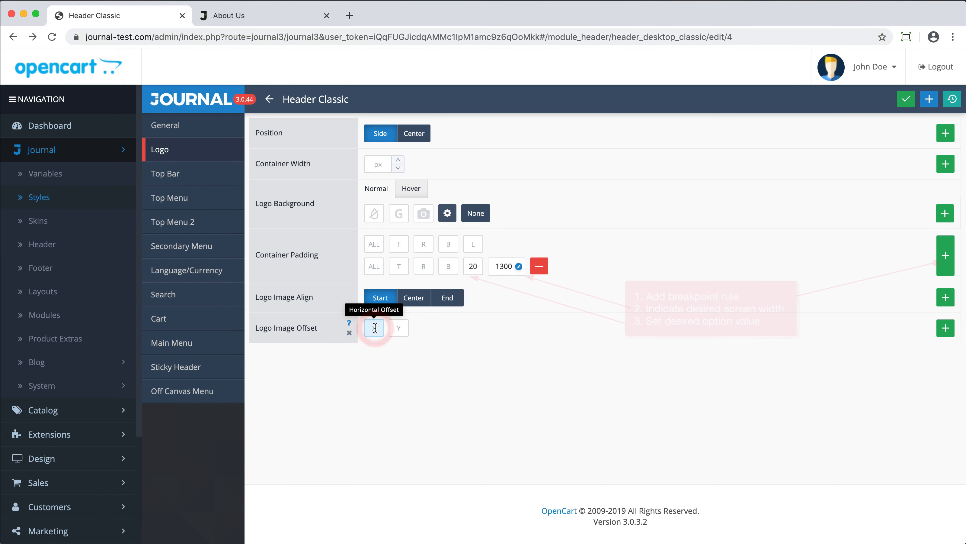
text(20)
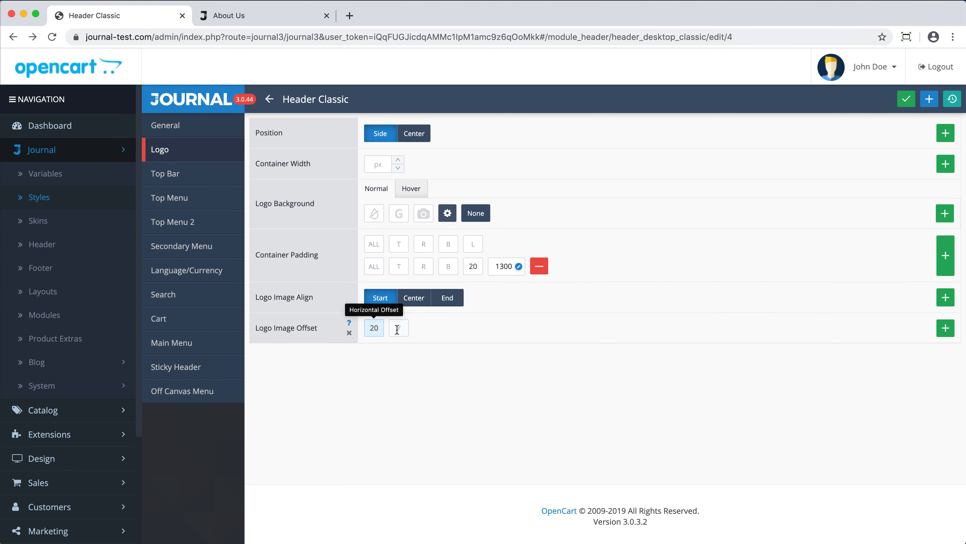
click(398, 329)
text(20)
key(super+s)
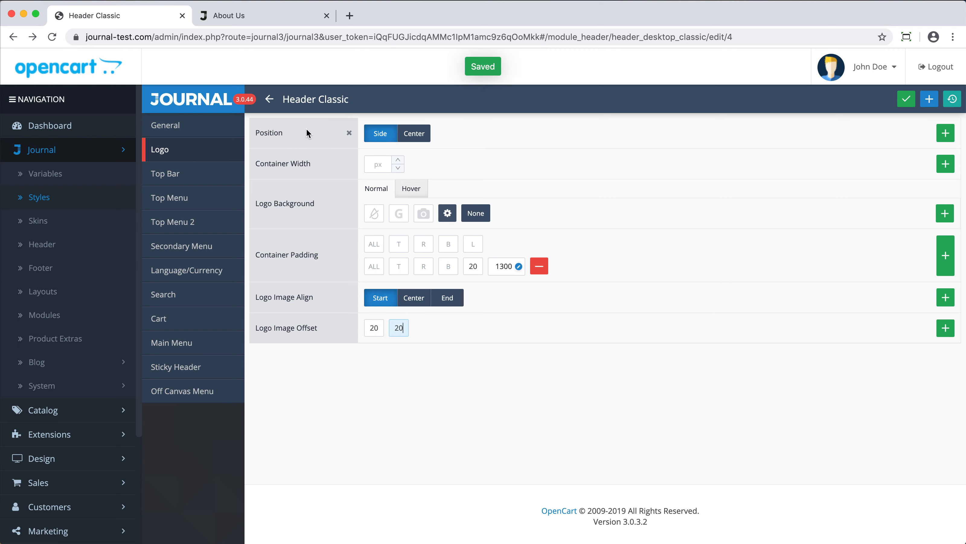
click(262, 25)
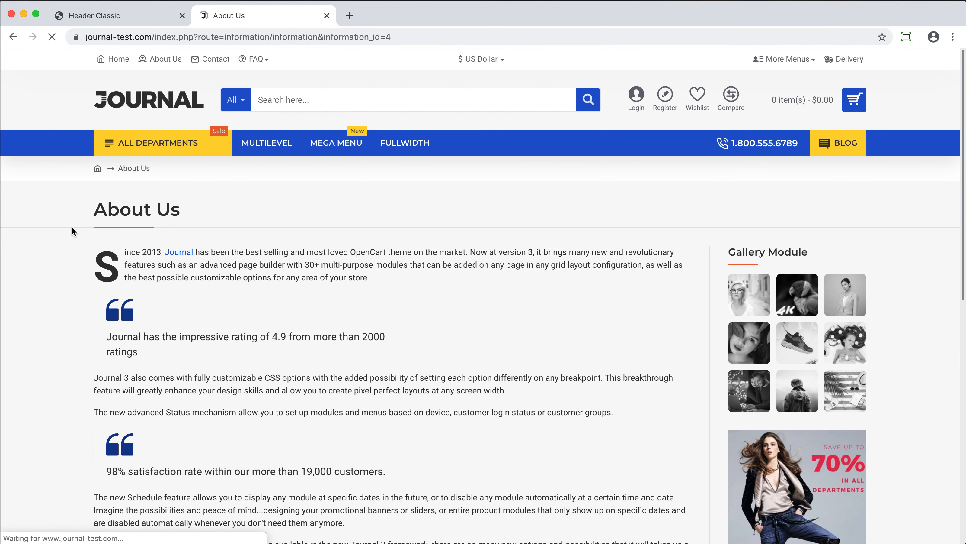
- Reset the Logo Image Offset
click(142, 15)
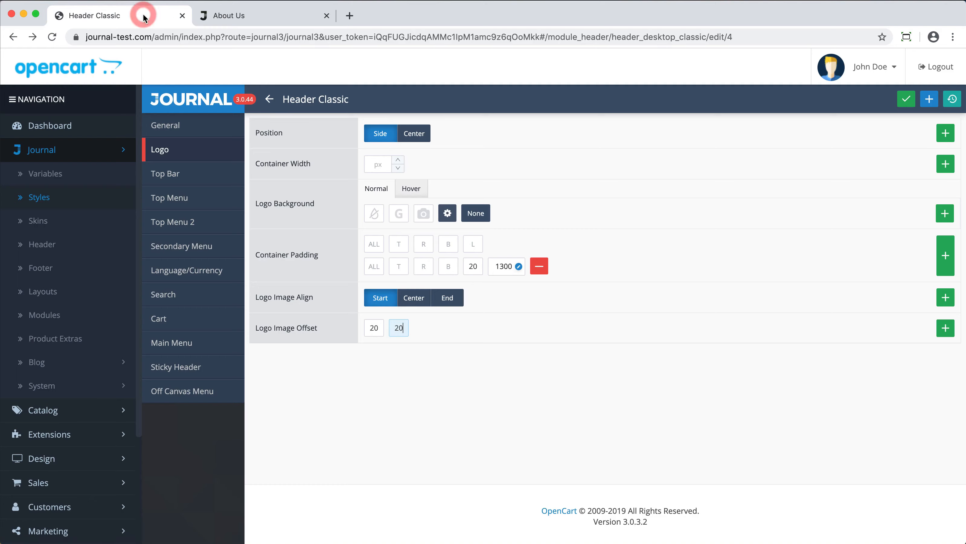
click(350, 327)
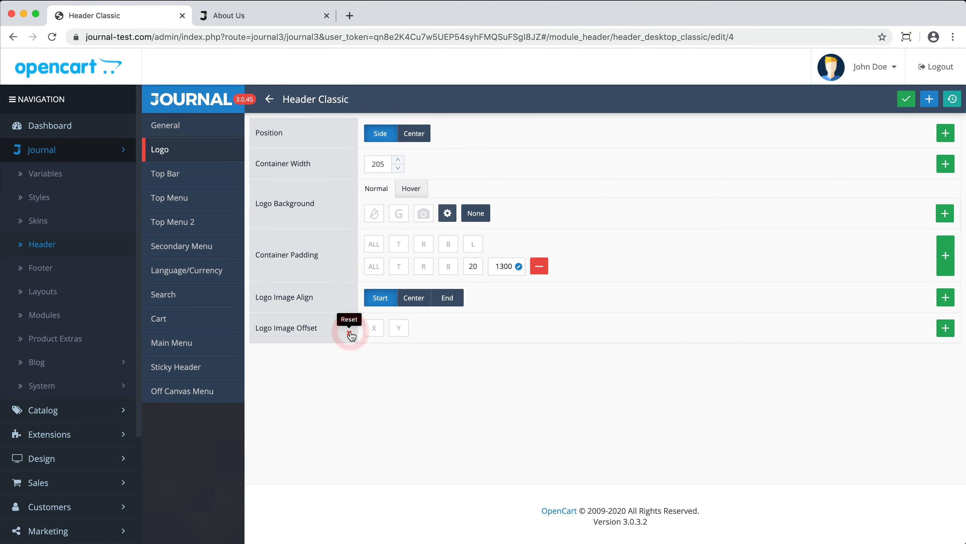
- Open the Classic header's Top Bar settings and look at the top bar on the About Us page
click(204, 178)
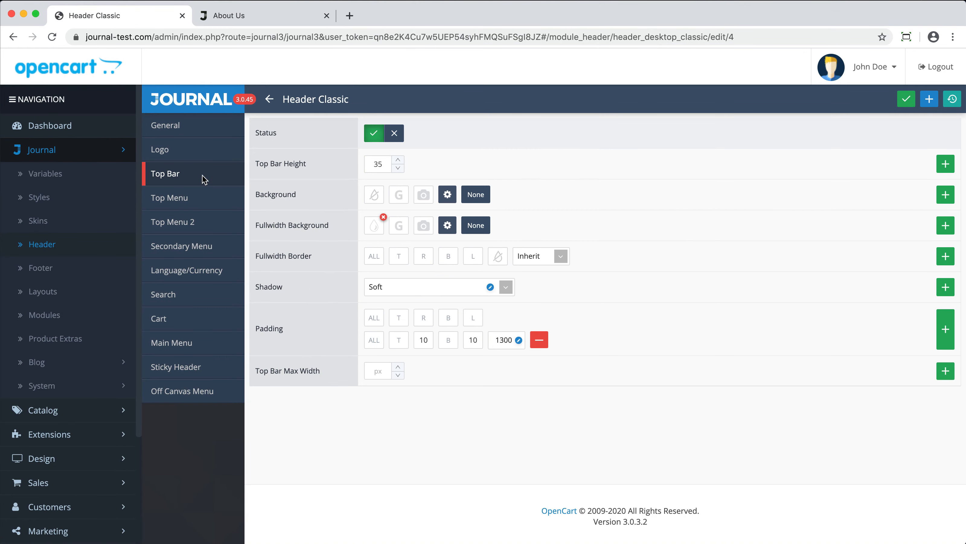
click(271, 21)
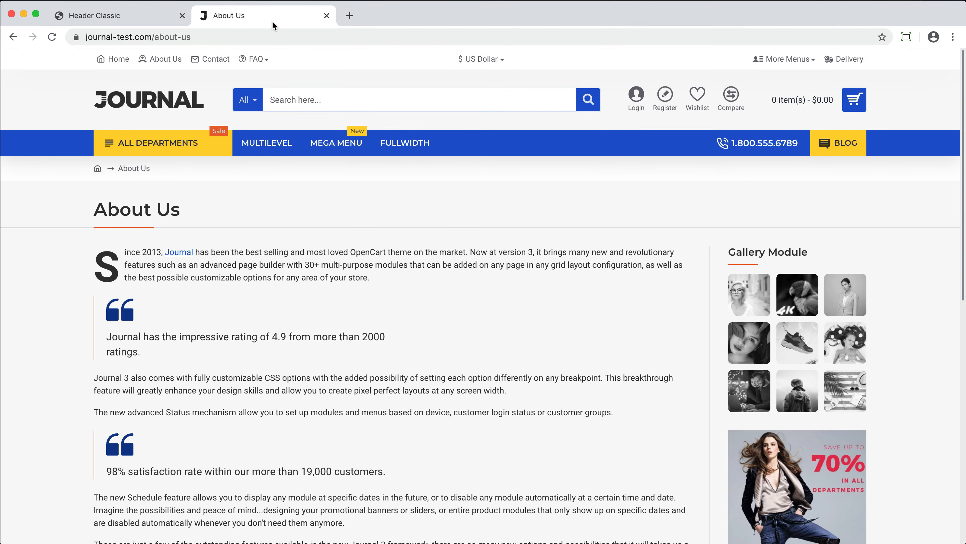
- Disable the Classic header's top bar, save, and preview the header on the reloaded About Us page
click(116, 16)
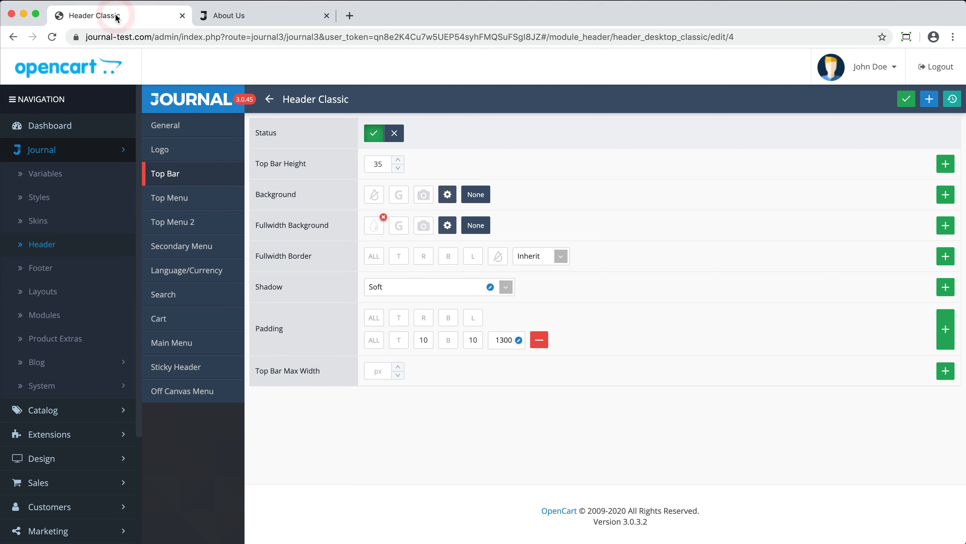
click(400, 140)
key(super+s)
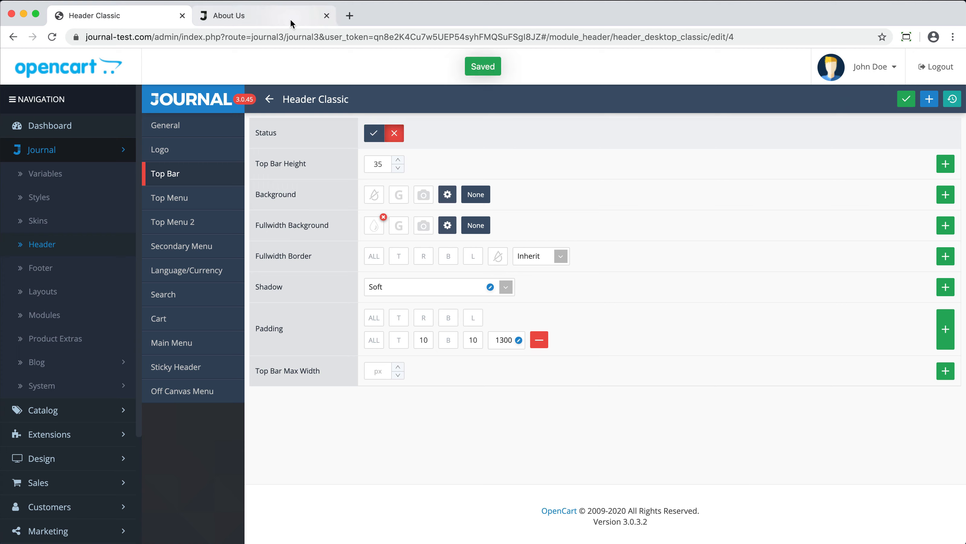
click(290, 19)
key(super+r)
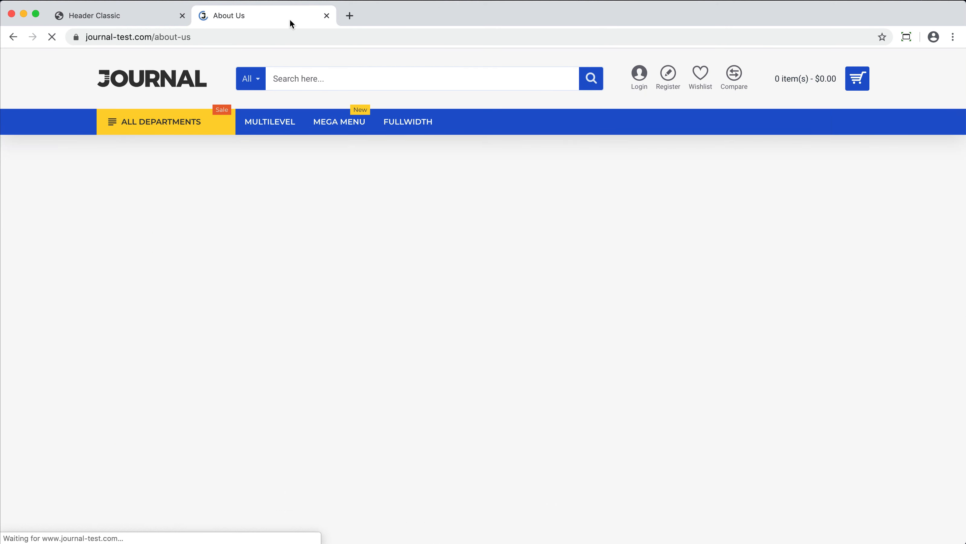
- Re-enable the top bar, increase the Top Bar Height, save, and preview it on the reloaded About Us page
click(148, 15)
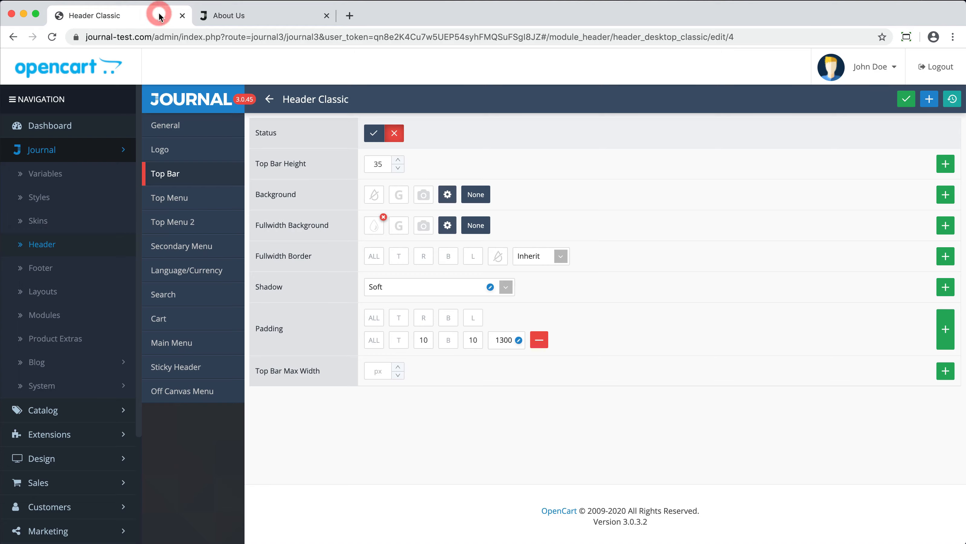
click(373, 133)
click(387, 162)
key(BackSpace)
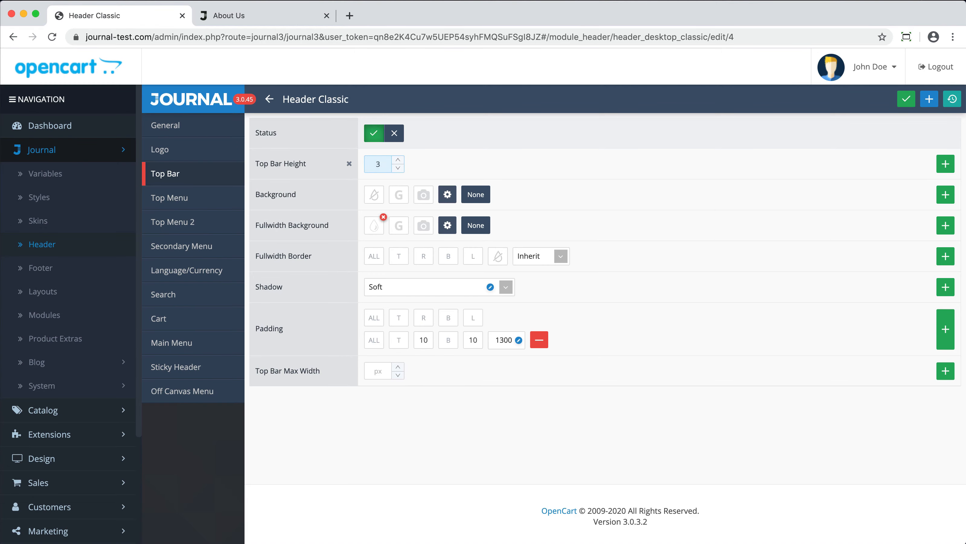
click(906, 99)
click(228, 15)
key(super+r)
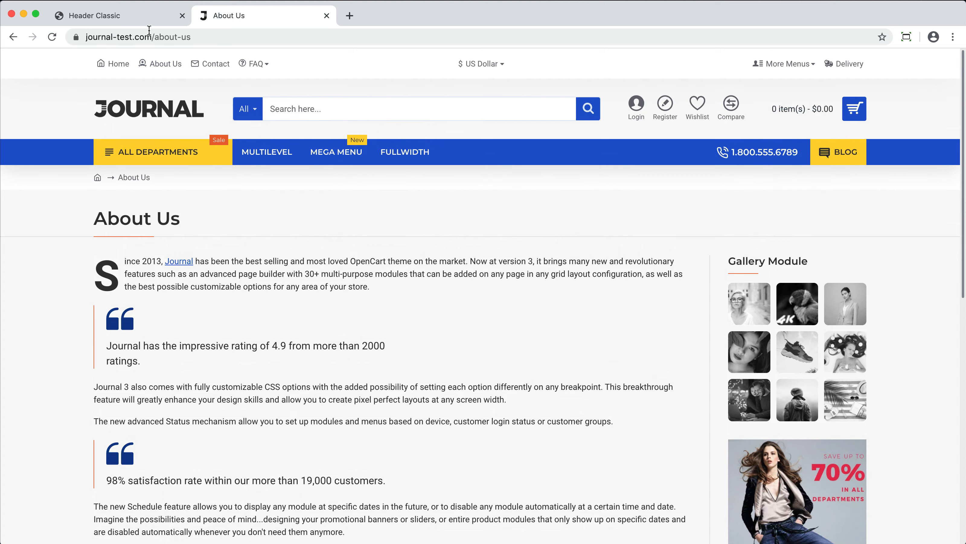
- Reset the Top Bar Height, set the Fullwidth Background to light blue DBE8F0, save, and reload the About Us page
click(145, 16)
click(349, 163)
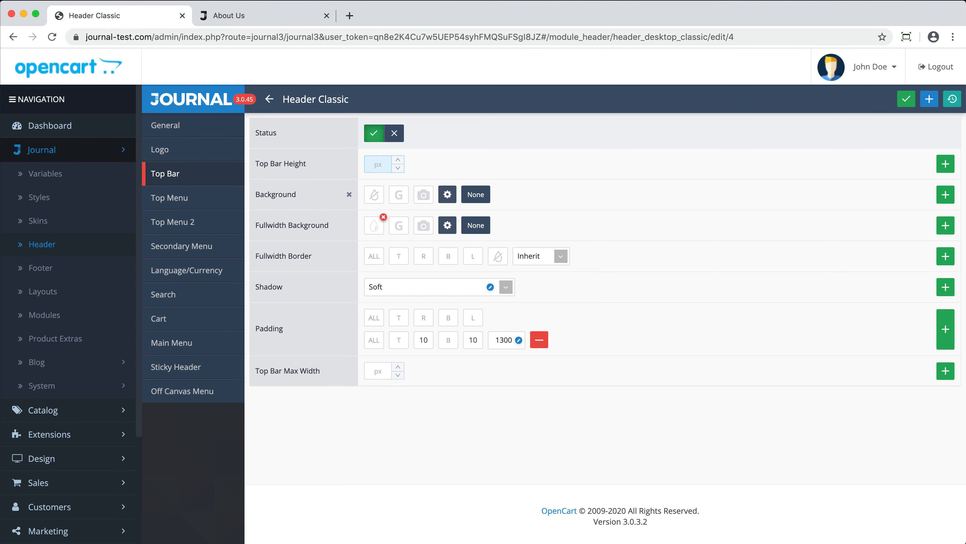
click(371, 230)
click(451, 298)
key(super+s)
click(281, 20)
key(super+r)
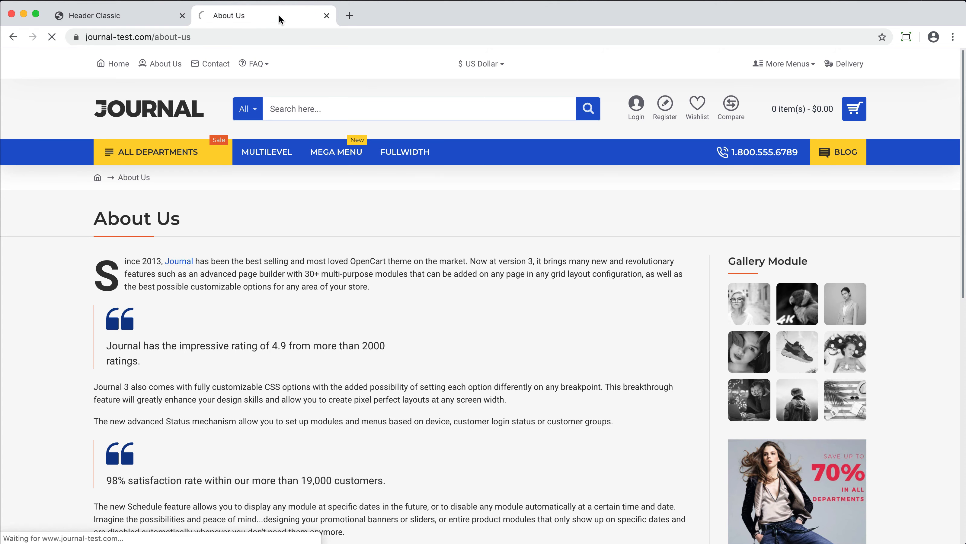
- Set the Top Bar Max Width to 1500, save, and preview the top bar on the reloaded About Us page
click(152, 15)
click(369, 369)
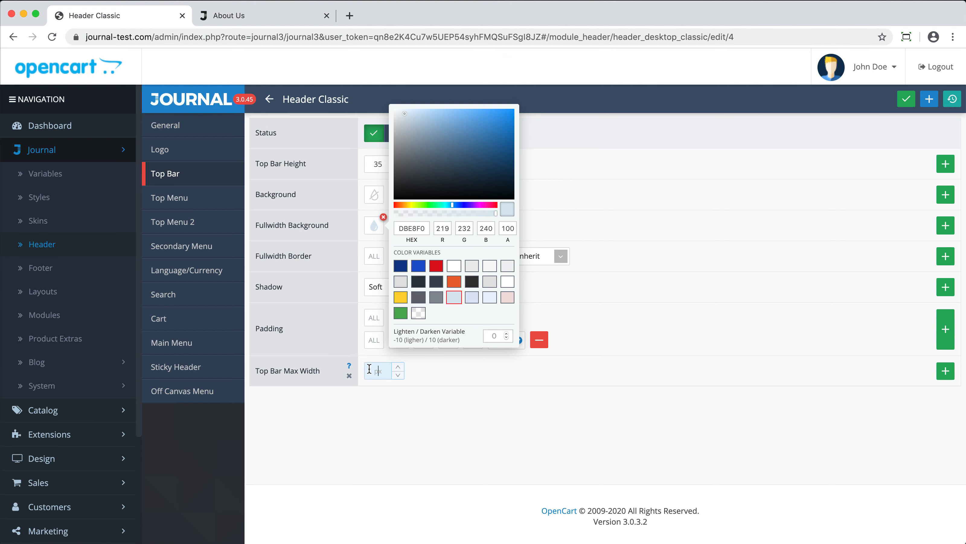
text(1500)
key(super+s)
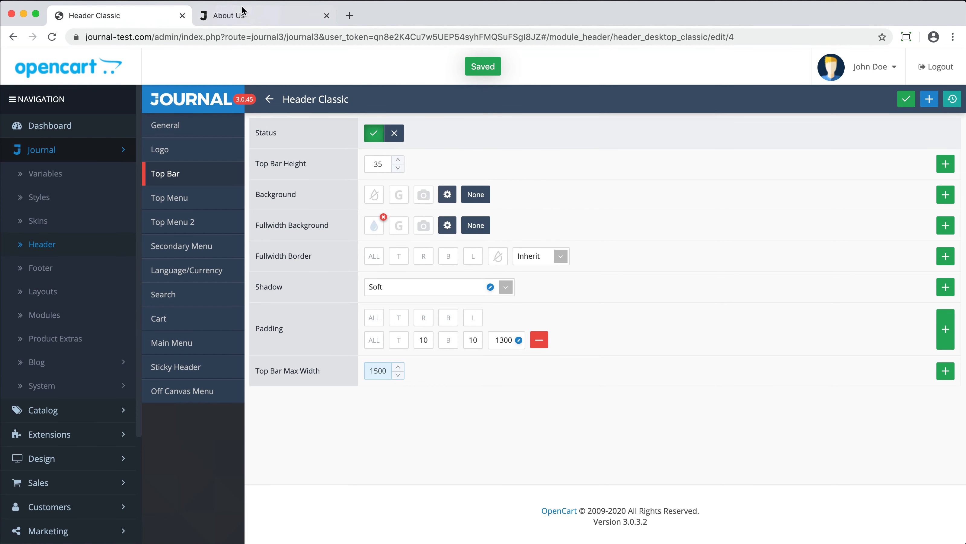
click(241, 11)
key(super+r)
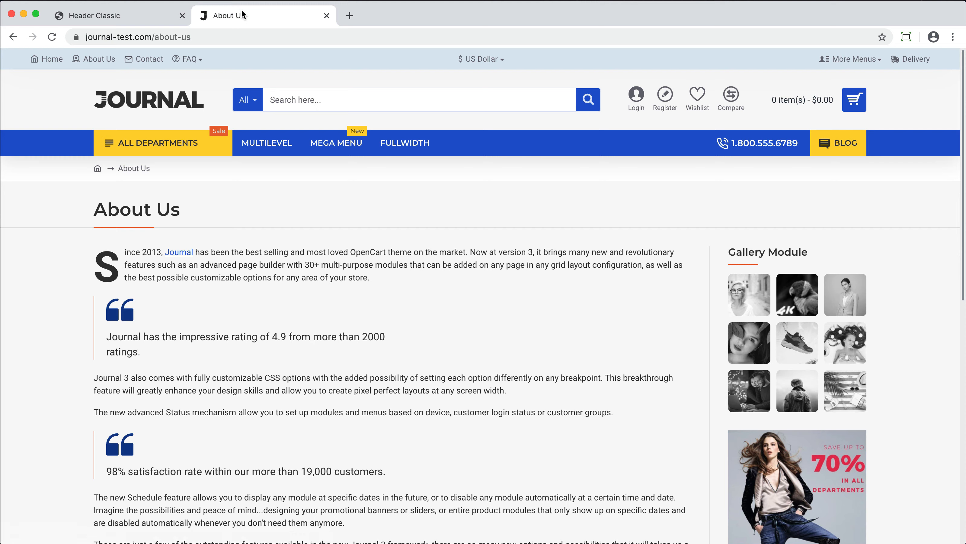
- Set the Fullwidth Background to the white Background color variable, reset the Top Bar Max Width, and save
click(152, 17)
click(376, 228)
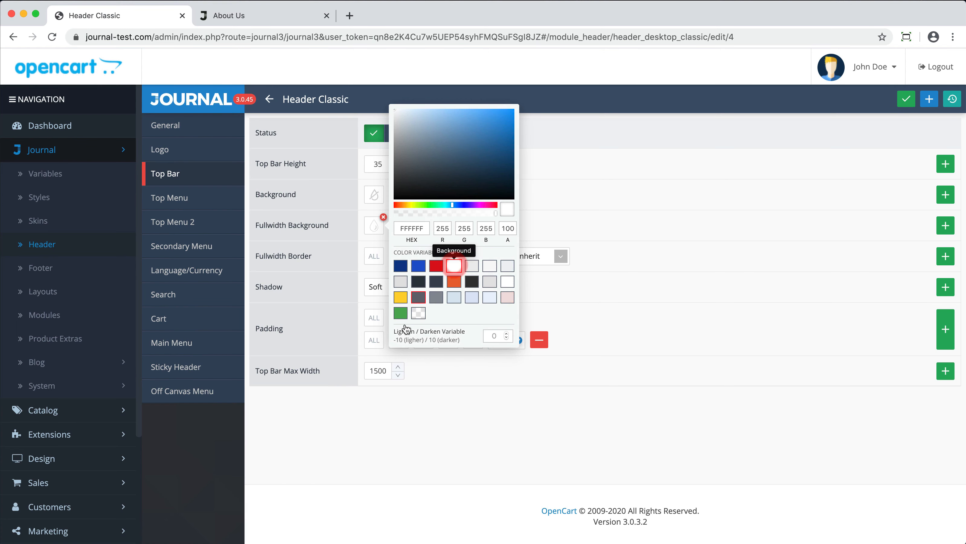
click(349, 375)
key(super+s)
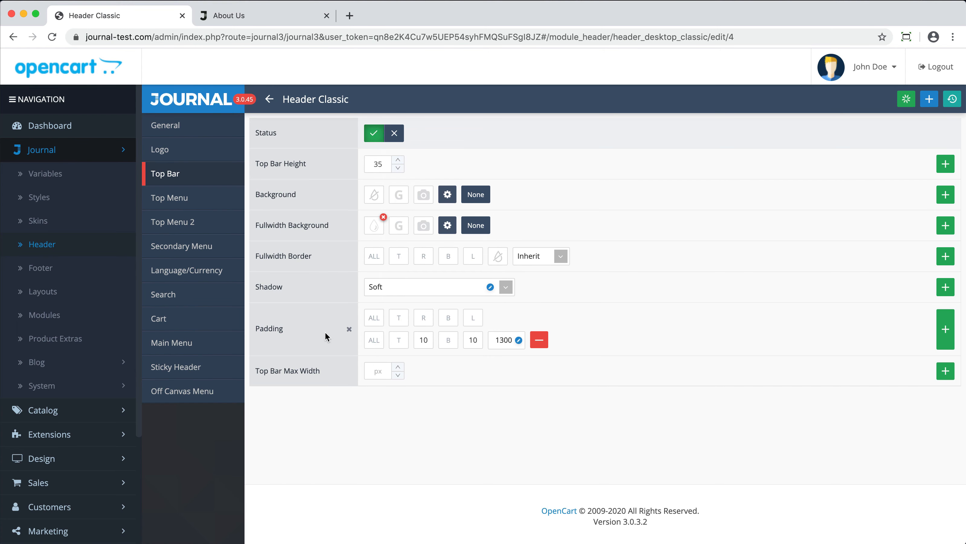
- Compare the Top Menu Module choices in the Classic header's Top Menu settings with the list of Top Menu modules
click(208, 196)
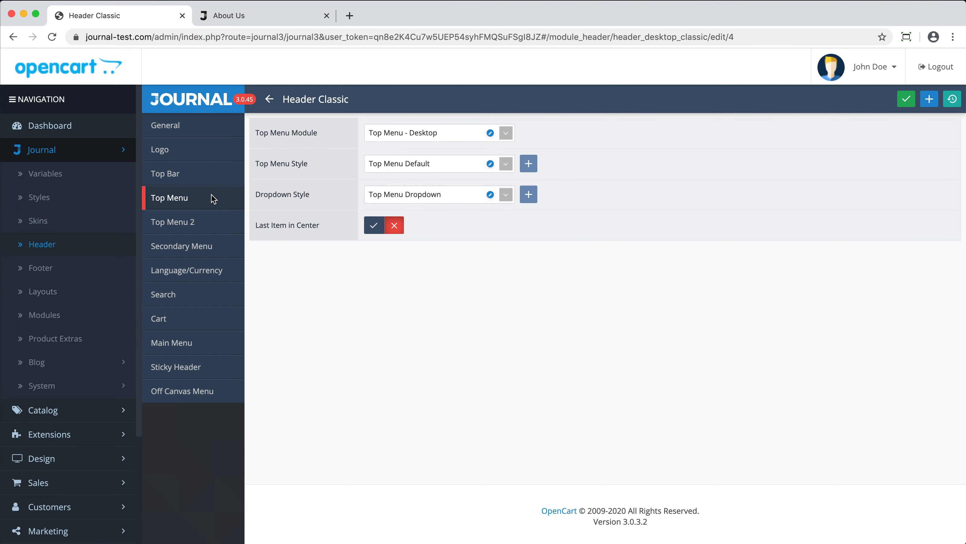
click(421, 132)
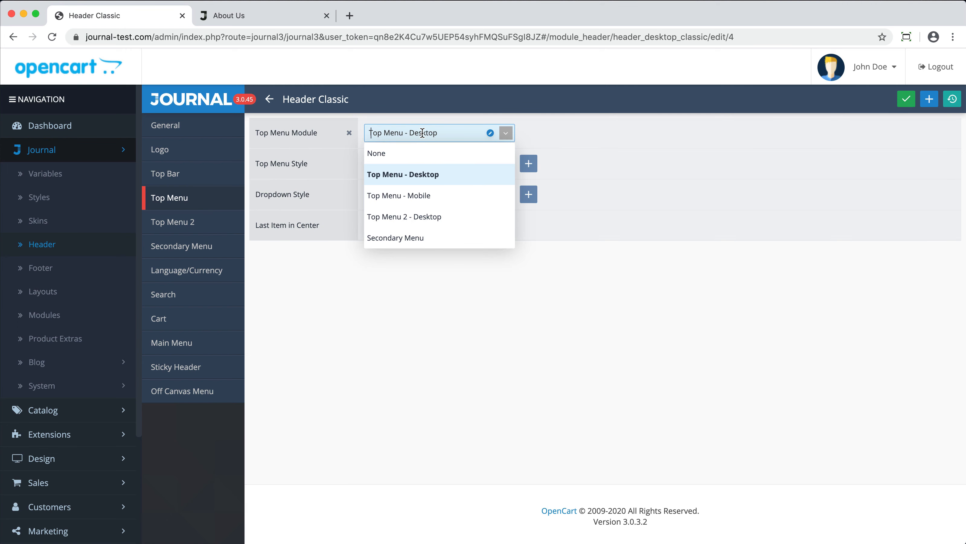
click(83, 247)
click(194, 143)
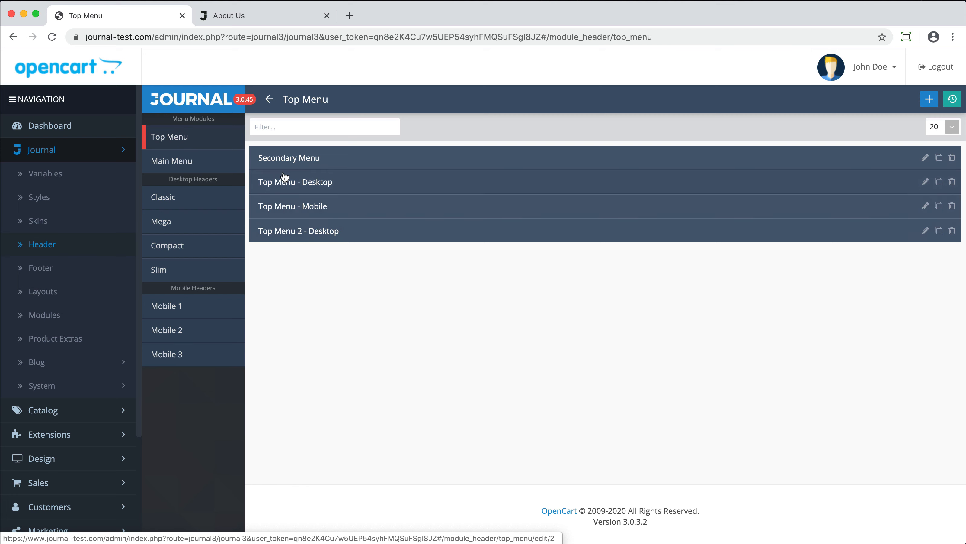
click(195, 197)
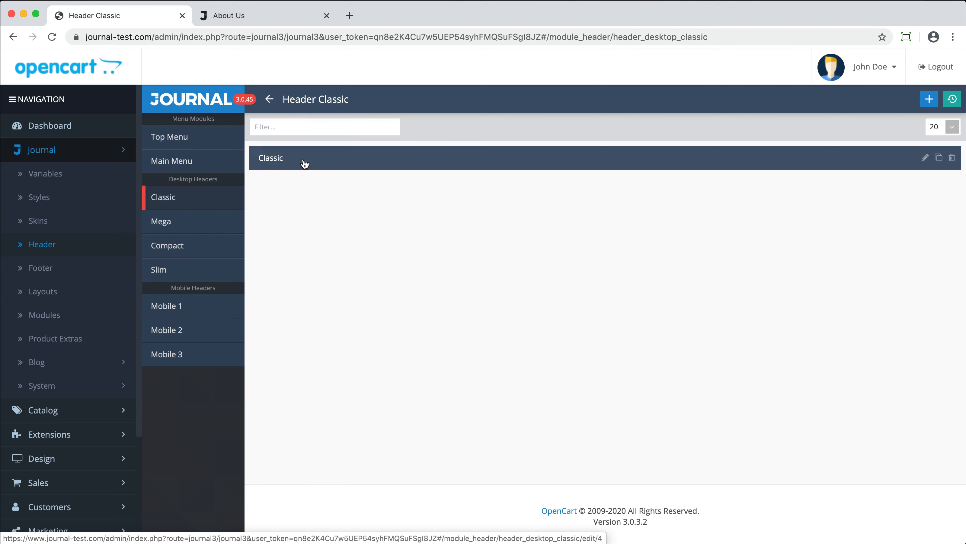
click(304, 159)
click(220, 202)
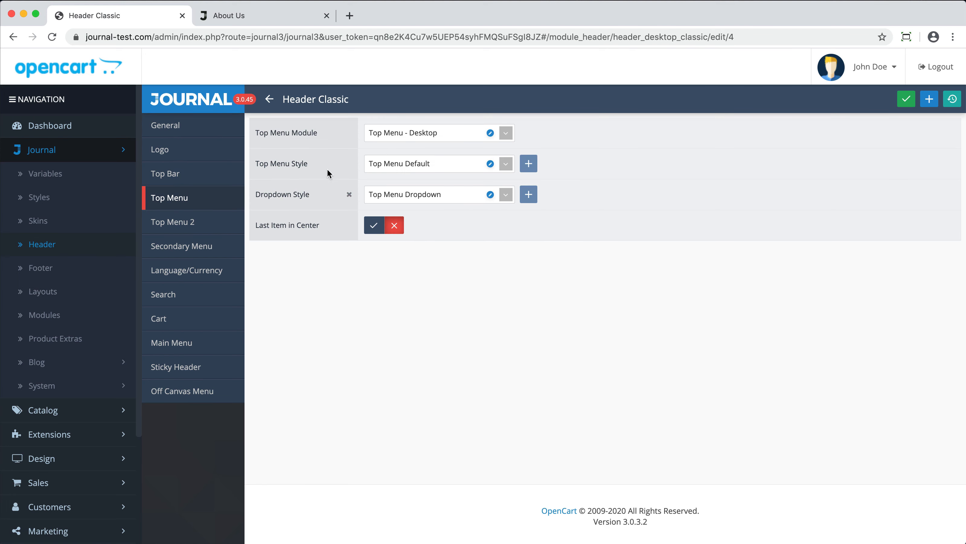
click(411, 141)
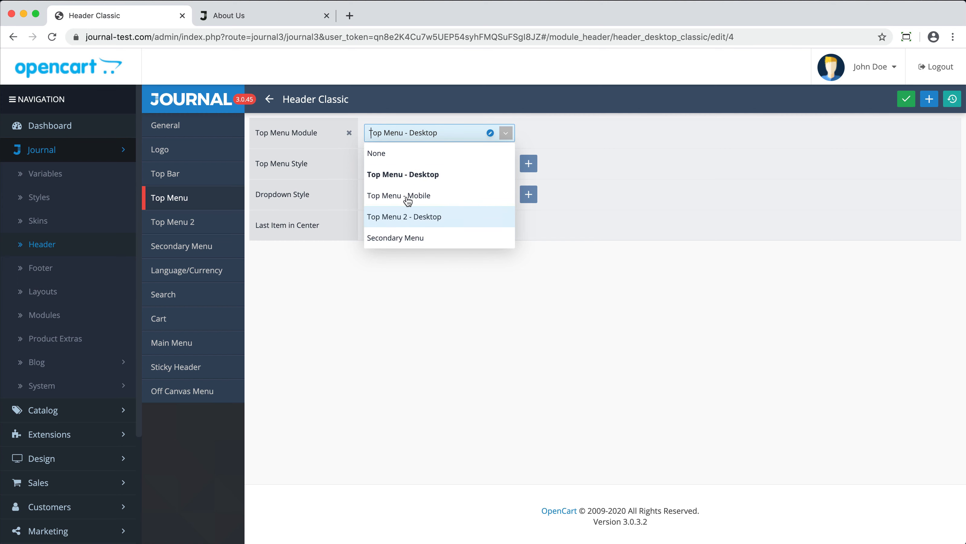
- Open the Top Menu - Desktop module and examine the Home item's name, status, title, icon, font and link options
click(270, 102)
click(214, 138)
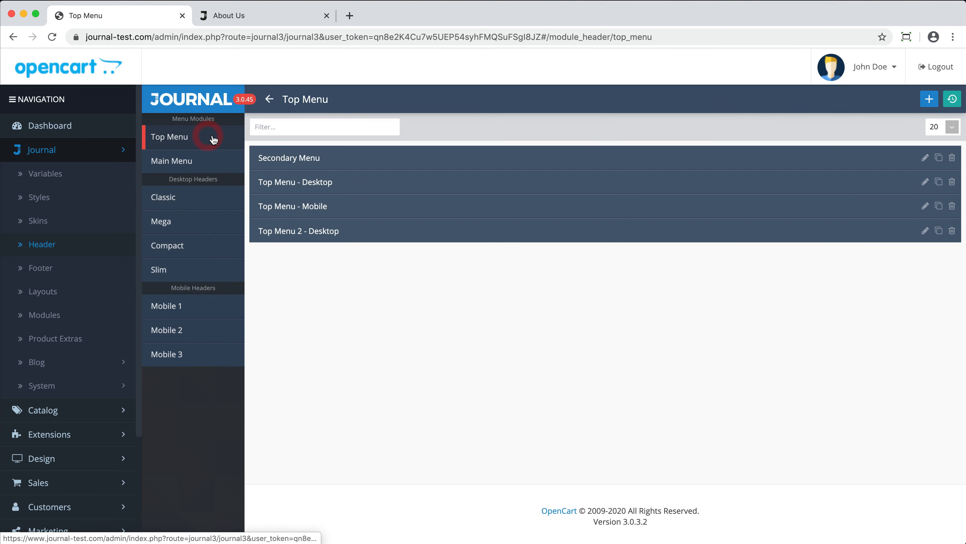
click(304, 183)
click(414, 158)
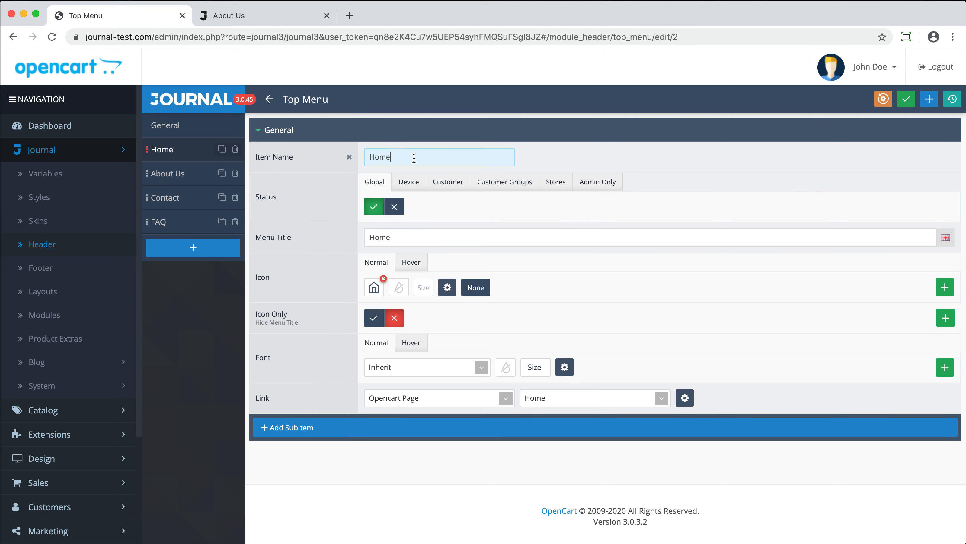
click(461, 187)
click(395, 236)
click(375, 285)
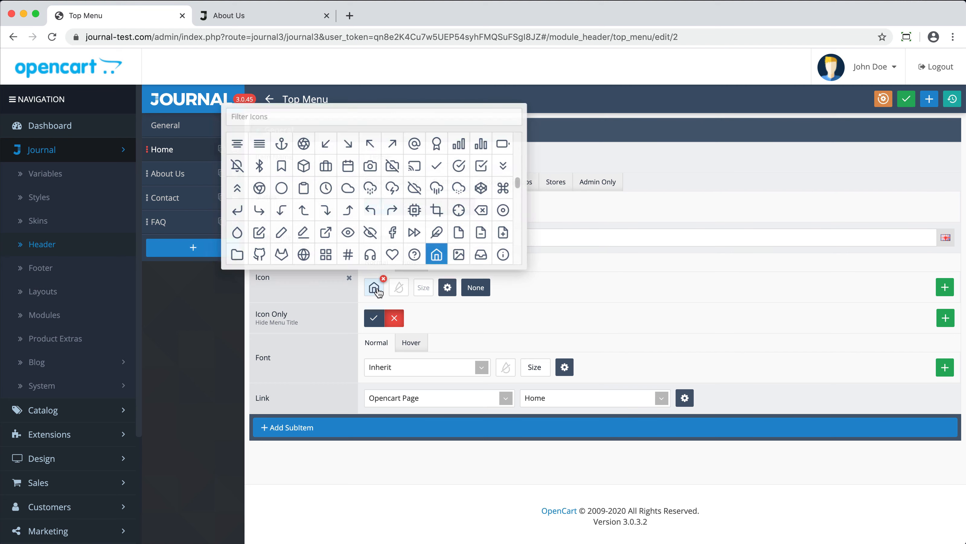
click(377, 367)
click(342, 394)
click(407, 397)
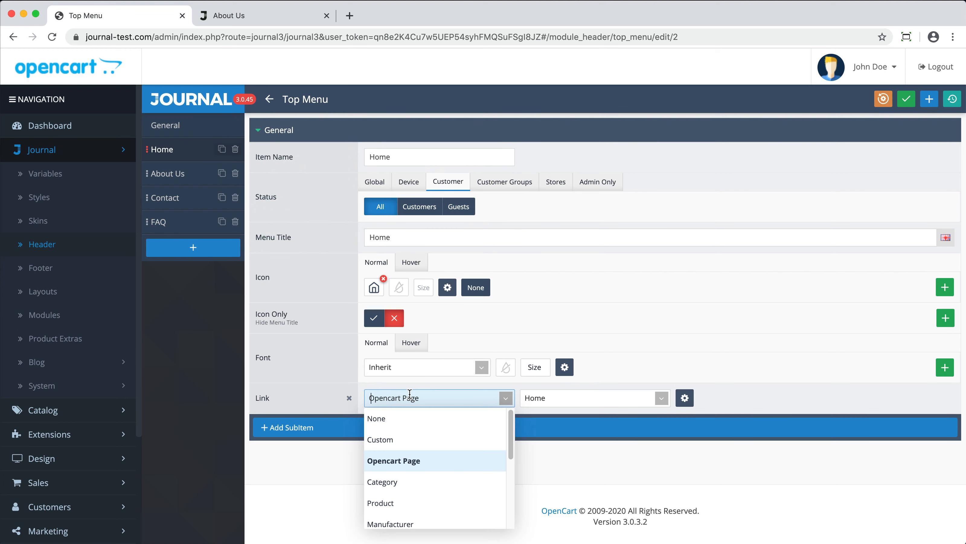
click(555, 399)
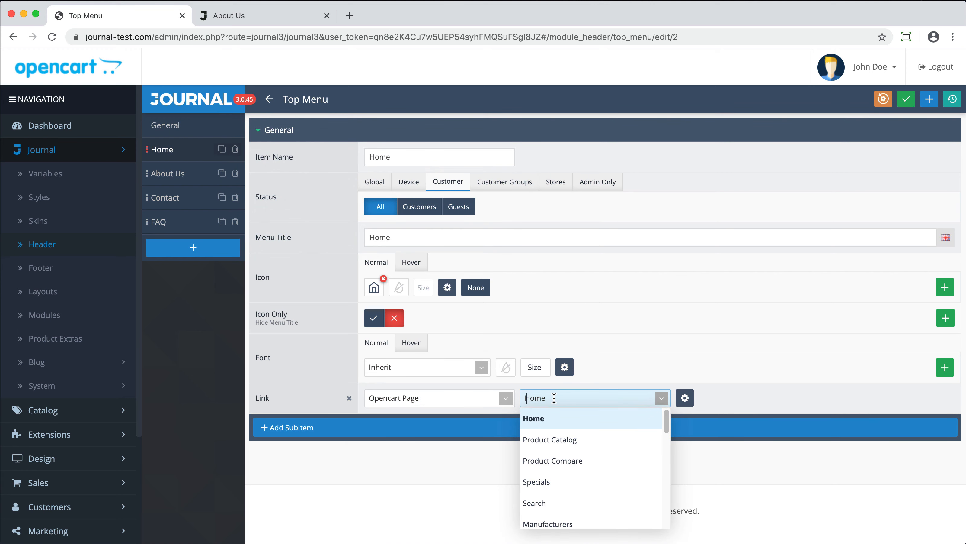
click(508, 407)
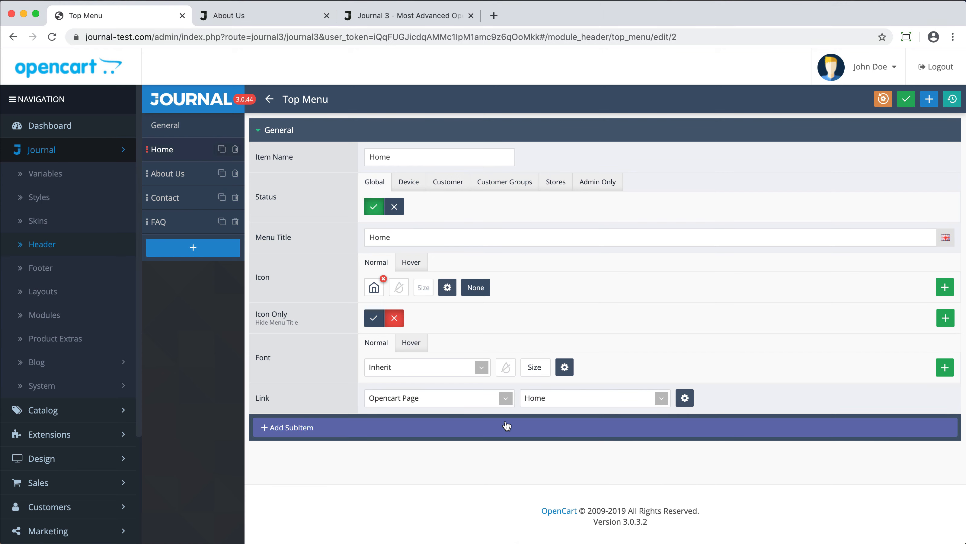
- Add a subitem to the Home menu item and set its Menu Title to "Submenu"
click(506, 427)
click(506, 425)
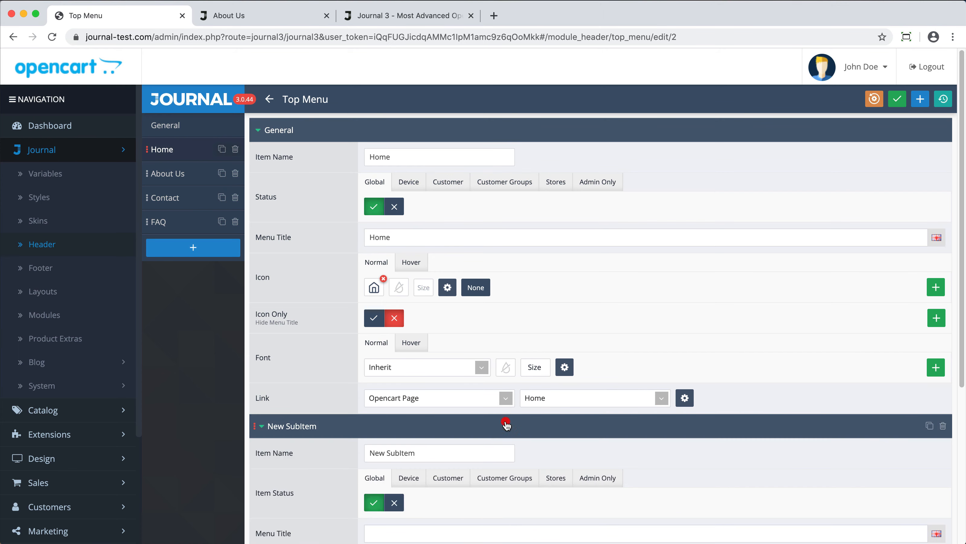
scroll(464, 457, down, 2)
scroll(465, 457, down, 1)
click(477, 410)
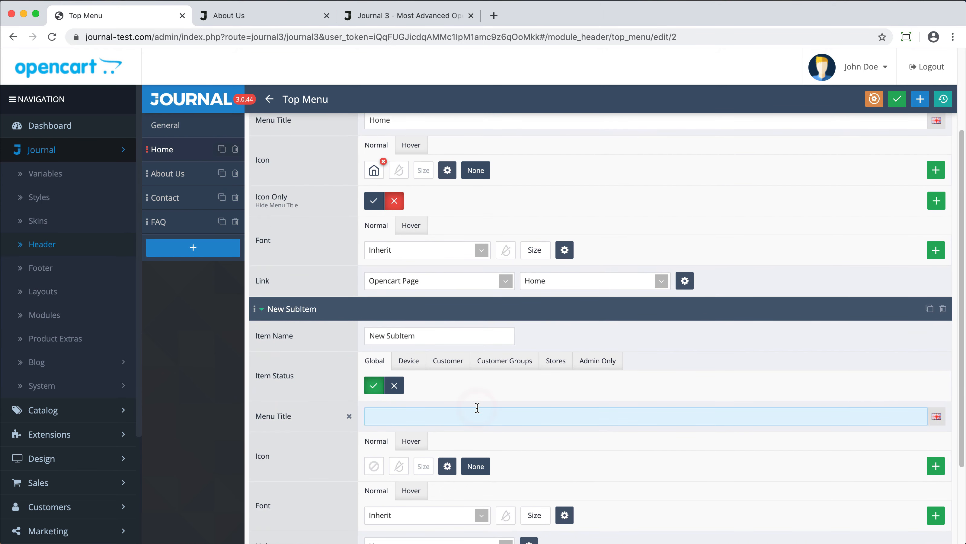
text(Submenu)
scroll(610, 411, down, 3)
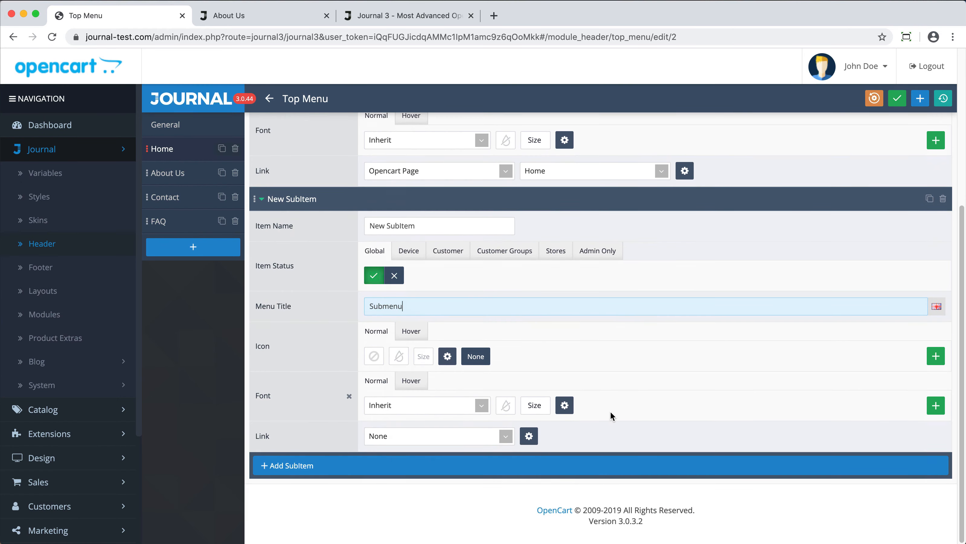
- Give the Submenu subitem a face icon and save the top menu
click(374, 356)
click(392, 305)
key(ctrl+s)
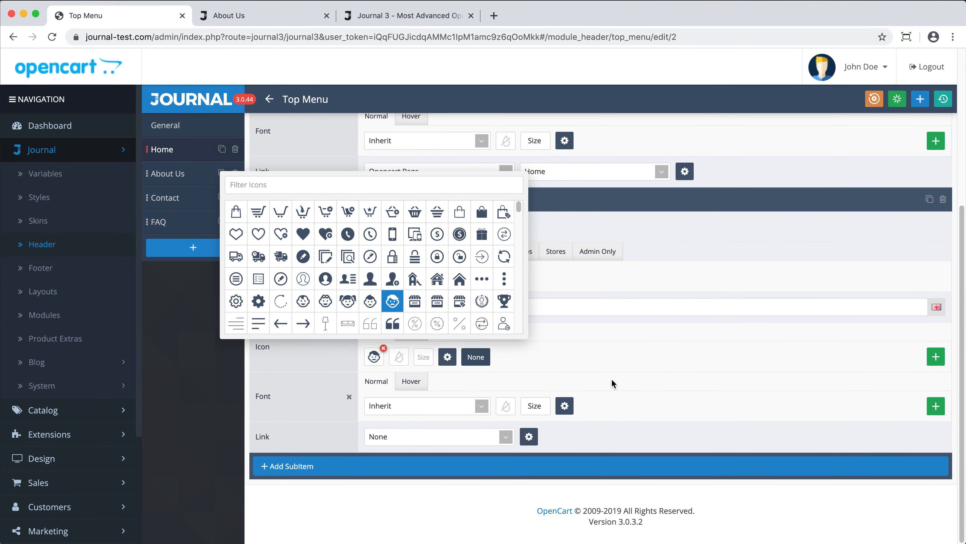
click(613, 365)
scroll(613, 365, up, 4)
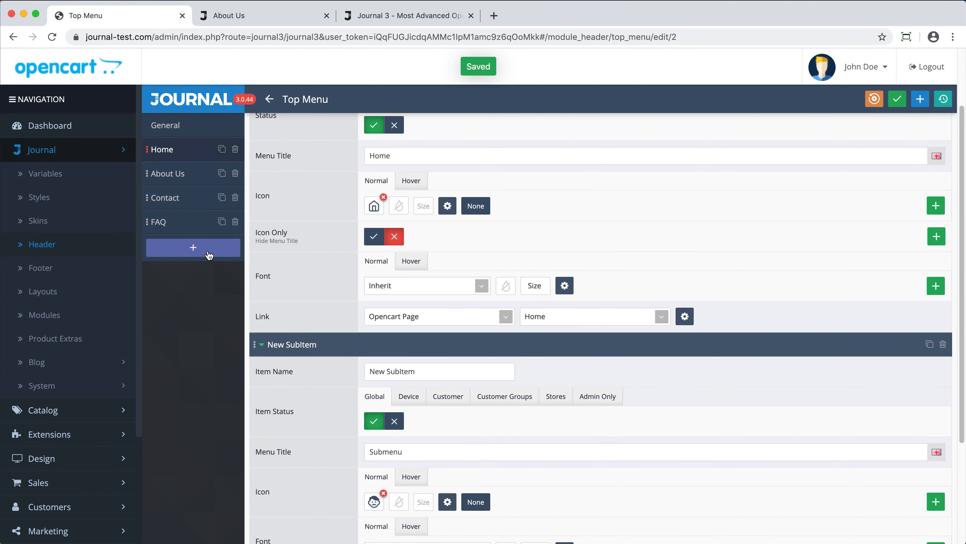
- Add a top menu item with the Menu Title "New Item", save, and preview the menu on the About Us page
click(194, 248)
click(378, 236)
text(New Item)
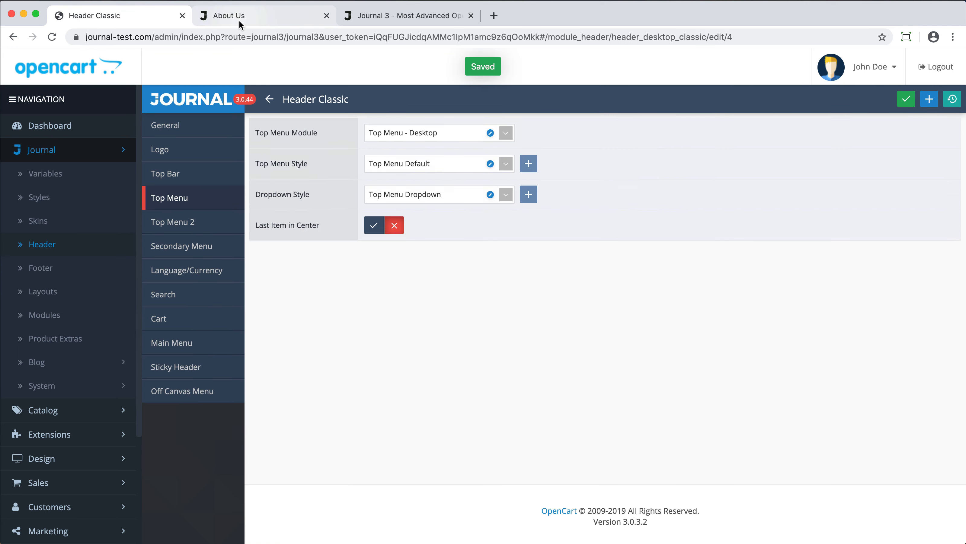
click(239, 20)
mouse_move(109, 61)
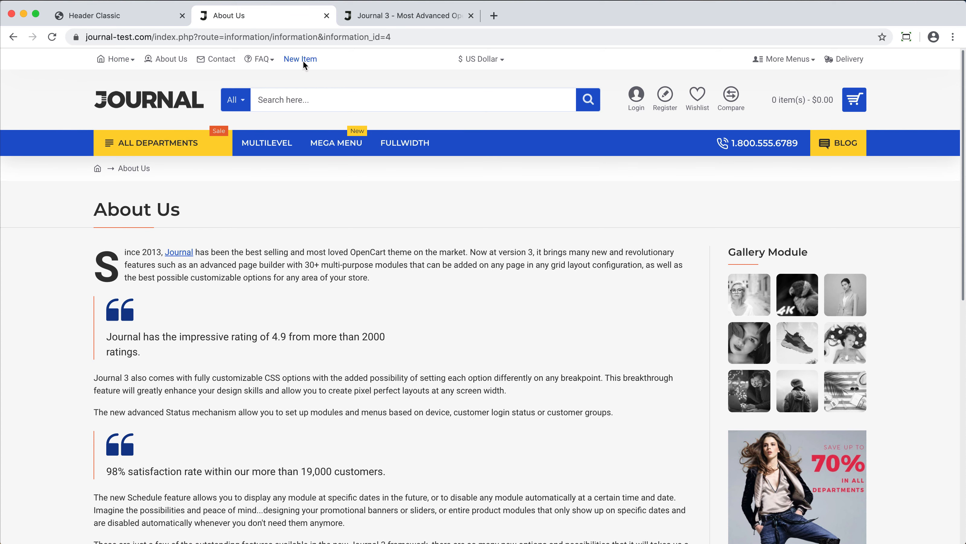
- Open the Top Menu - Desktop module in Quick Edit from the Classic header's Top Menu settings and view the Home item
click(122, 15)
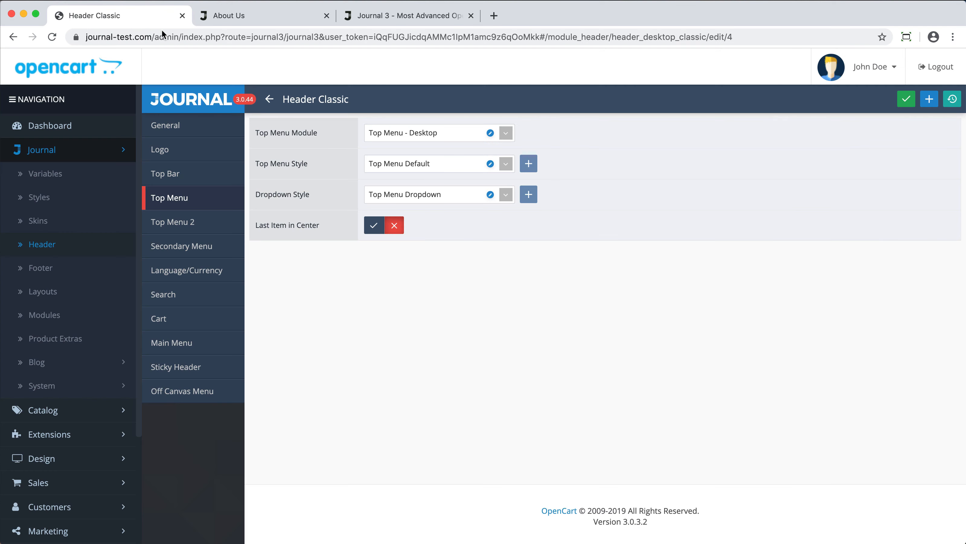
click(490, 133)
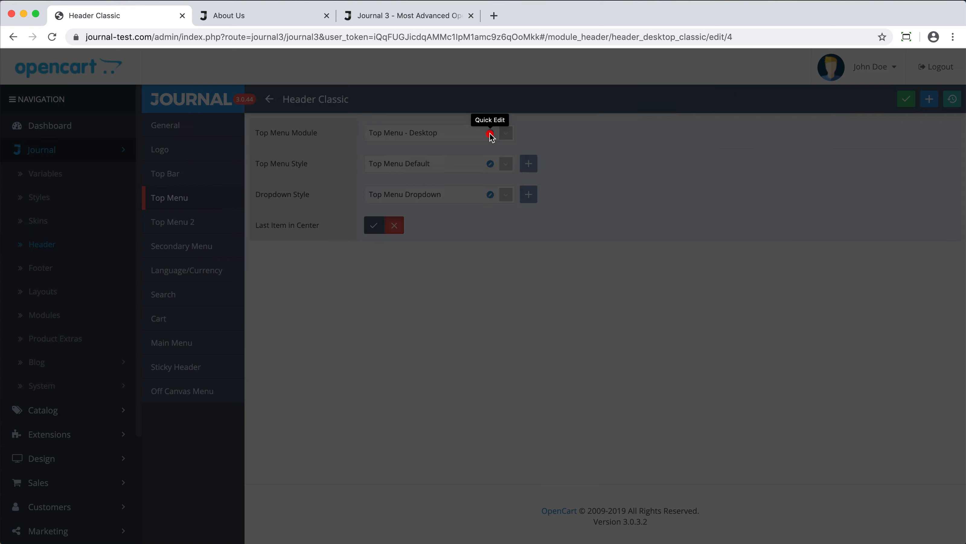
click(227, 146)
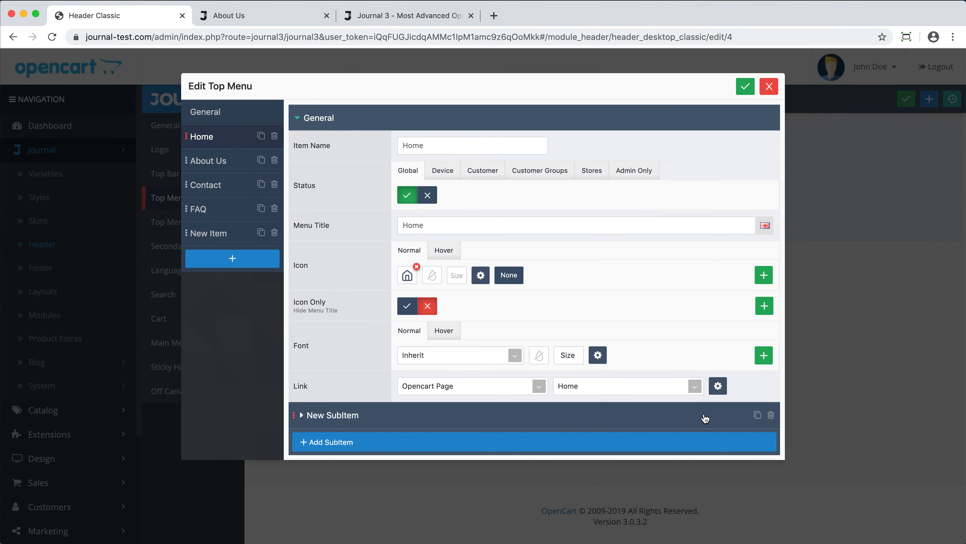
- Delete the subitem under Home and the New Item entry from the top menu, and save the menu
click(770, 414)
key(Return)
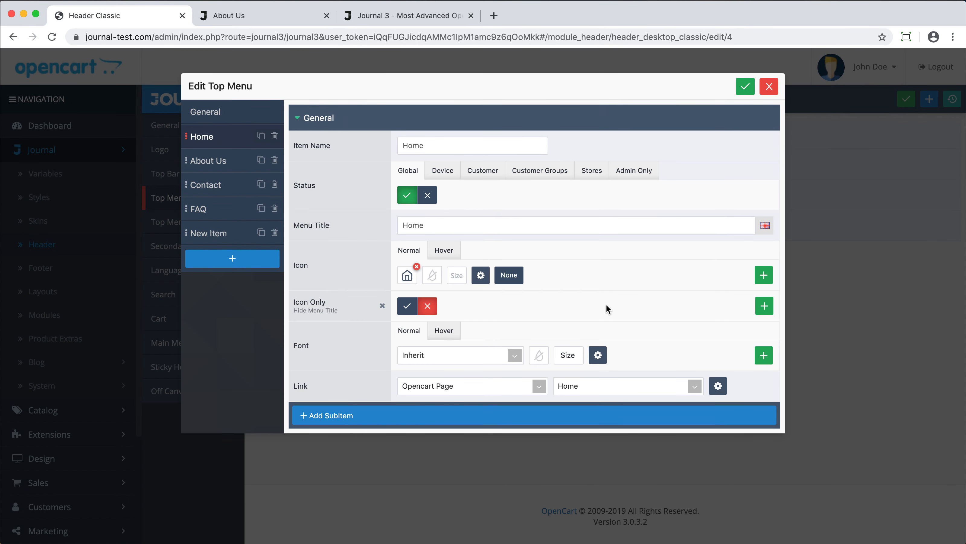
click(274, 232)
click(586, 105)
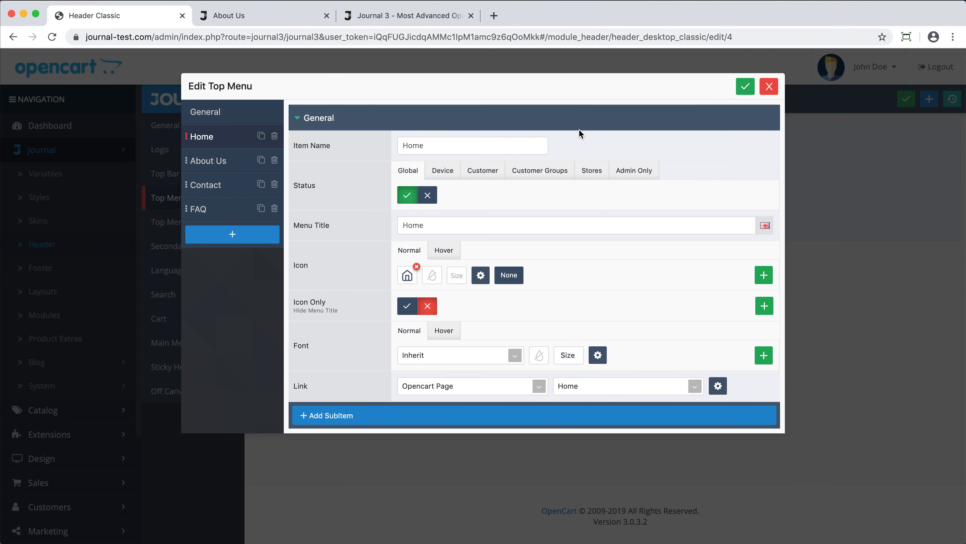
click(839, 168)
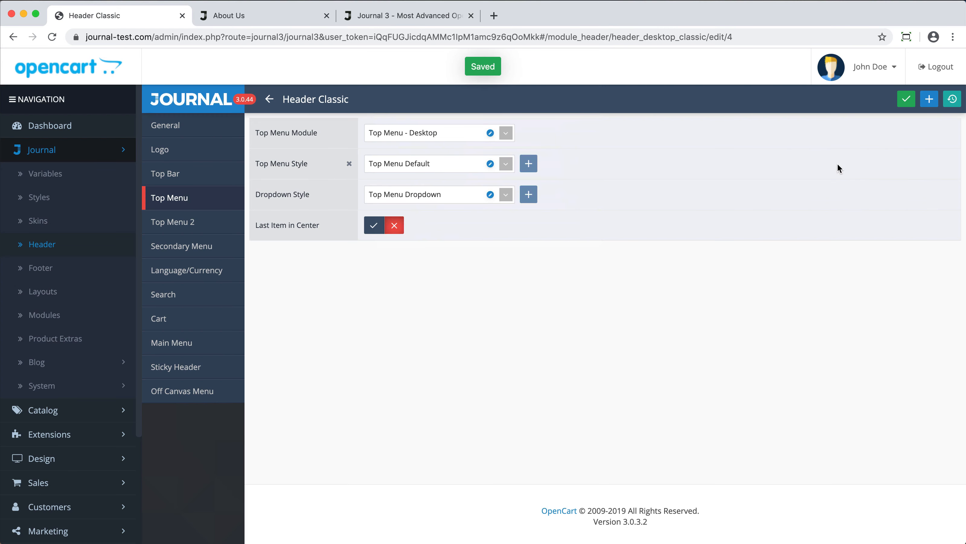
- Open the Top Menu Default style from the Menu Item list in the Journal Styles section
click(433, 163)
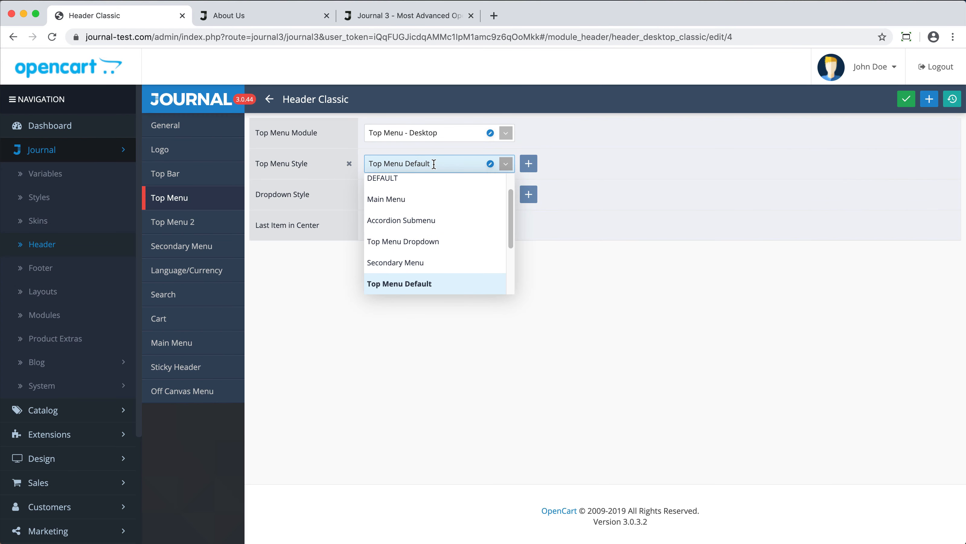
click(297, 257)
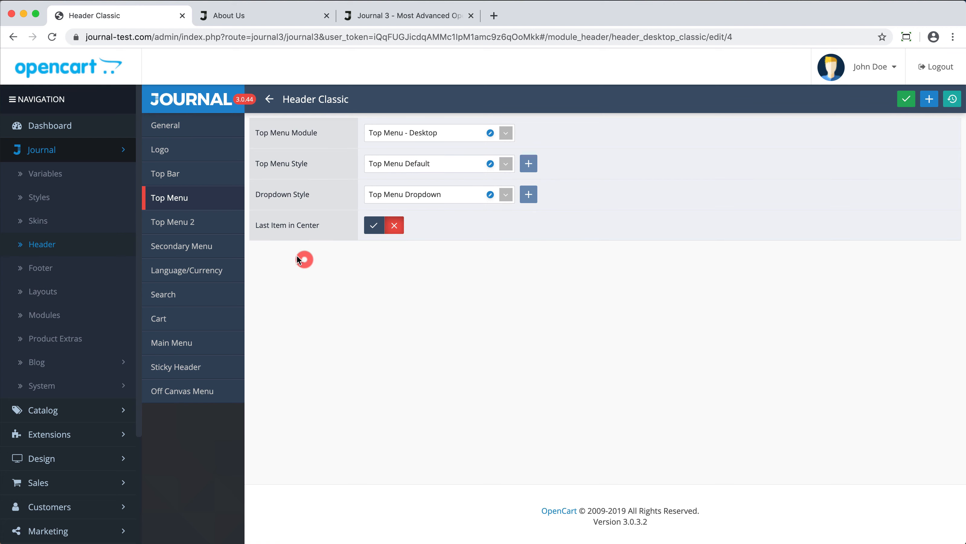
click(100, 200)
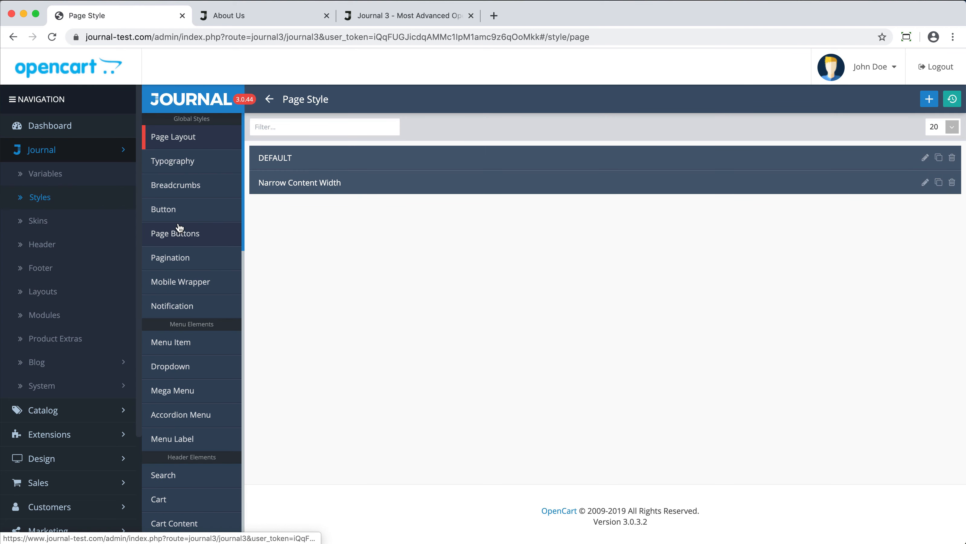
scroll(180, 227, down, 2)
click(187, 286)
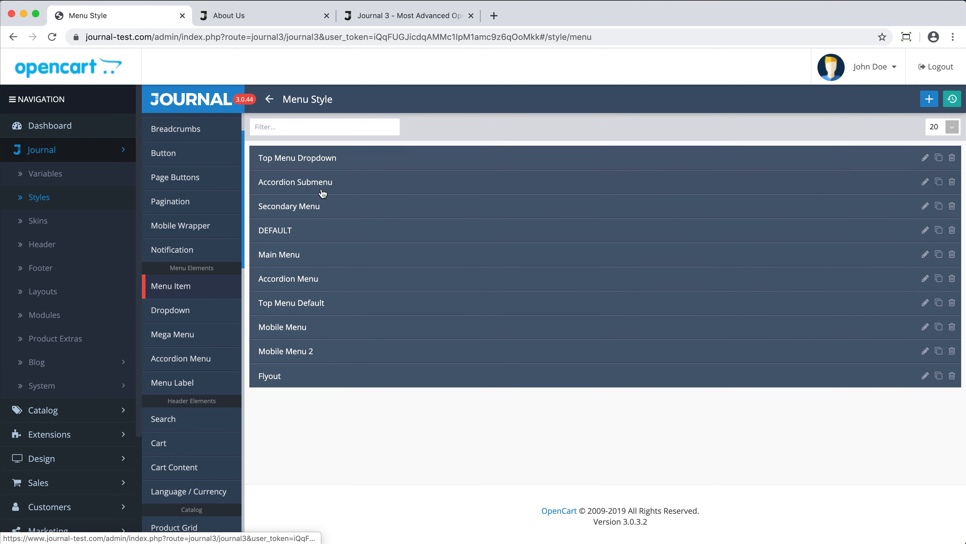
click(310, 303)
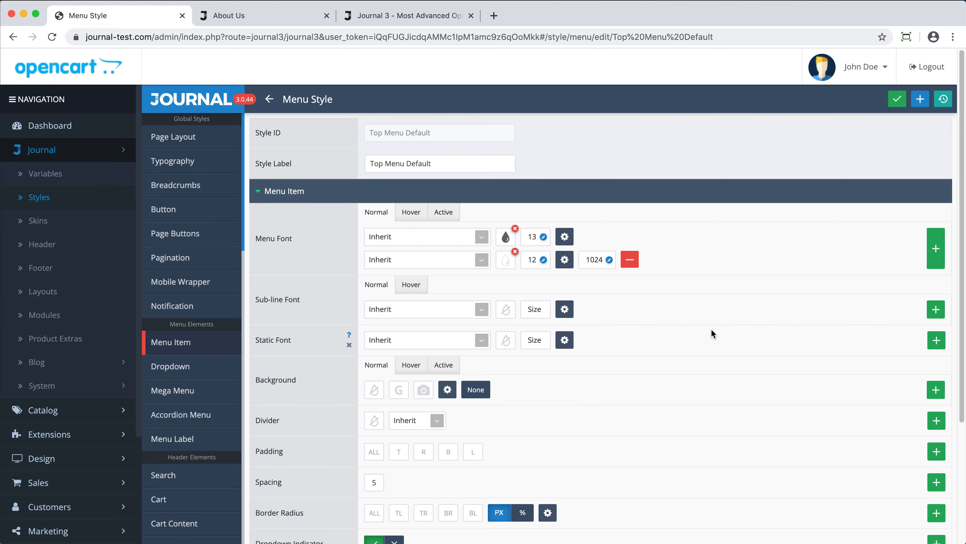
- Examine the Top Menu Default style's font, background and spacing options, and expand its Global Icon and Count Badge sections
scroll(711, 329, down, 3)
scroll(711, 328, up, 5)
click(459, 234)
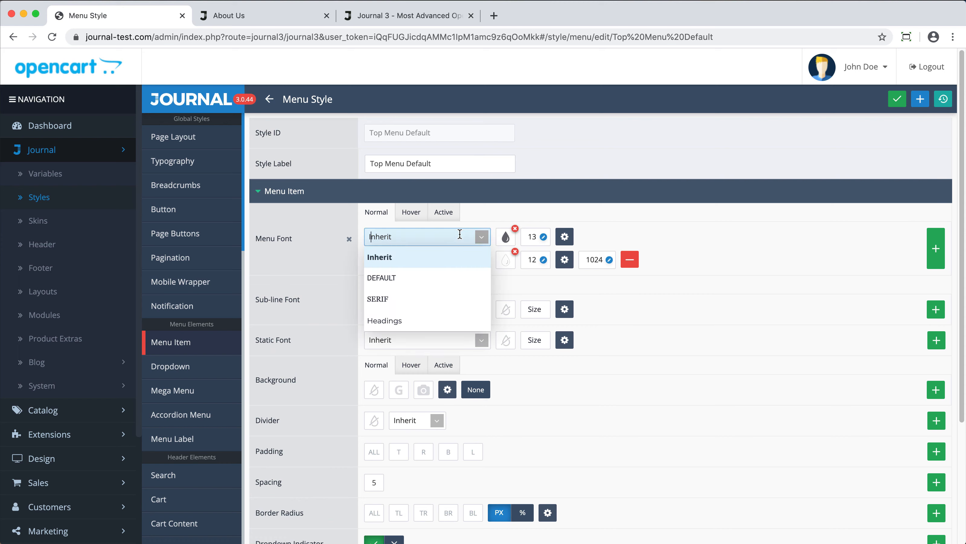
click(480, 220)
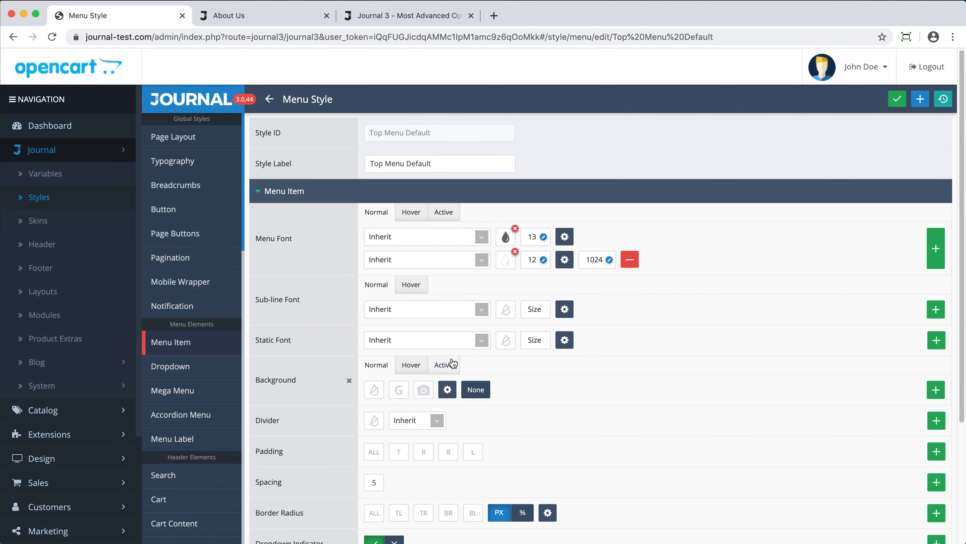
scroll(453, 361, down, 2)
scroll(452, 363, down, 3)
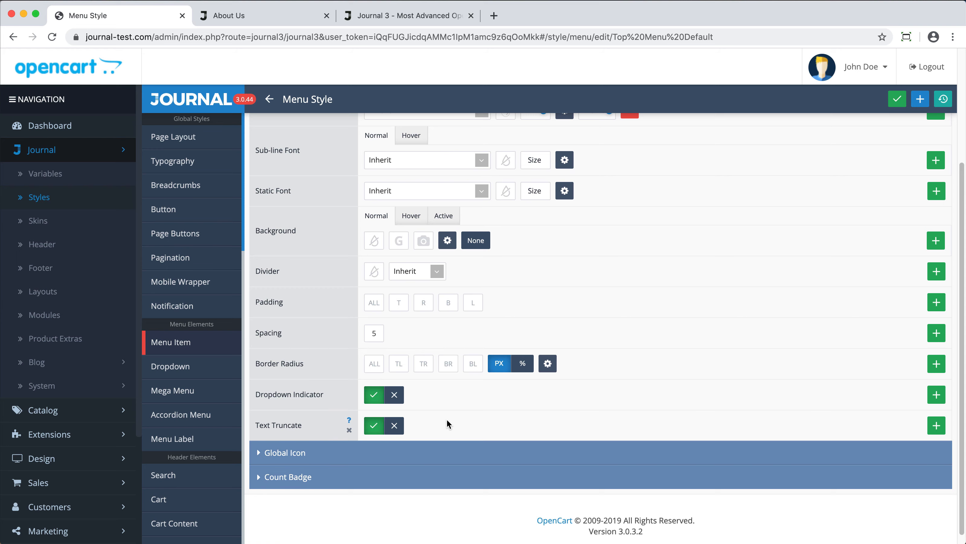
click(448, 449)
scroll(448, 434, down, 5)
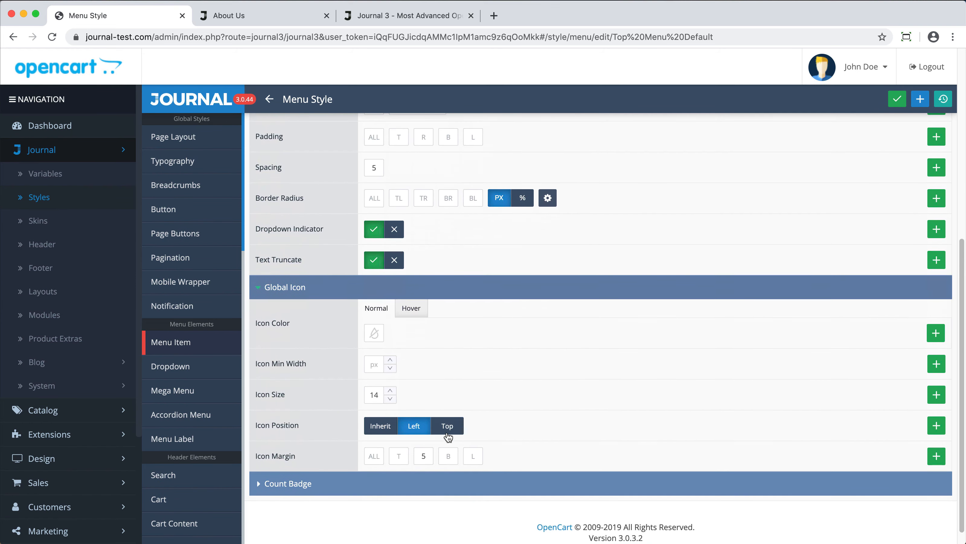
click(449, 483)
scroll(449, 481, down, 4)
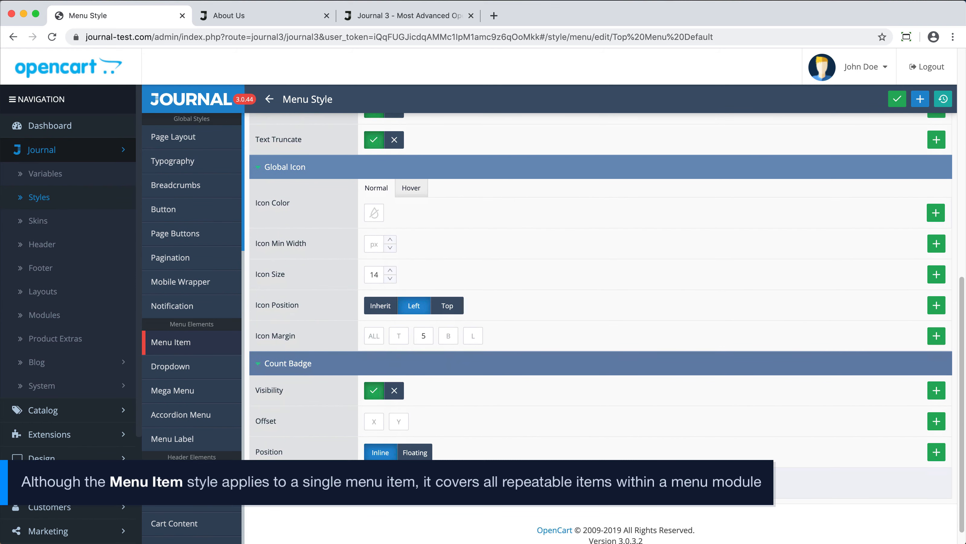
scroll(449, 482, up, 12)
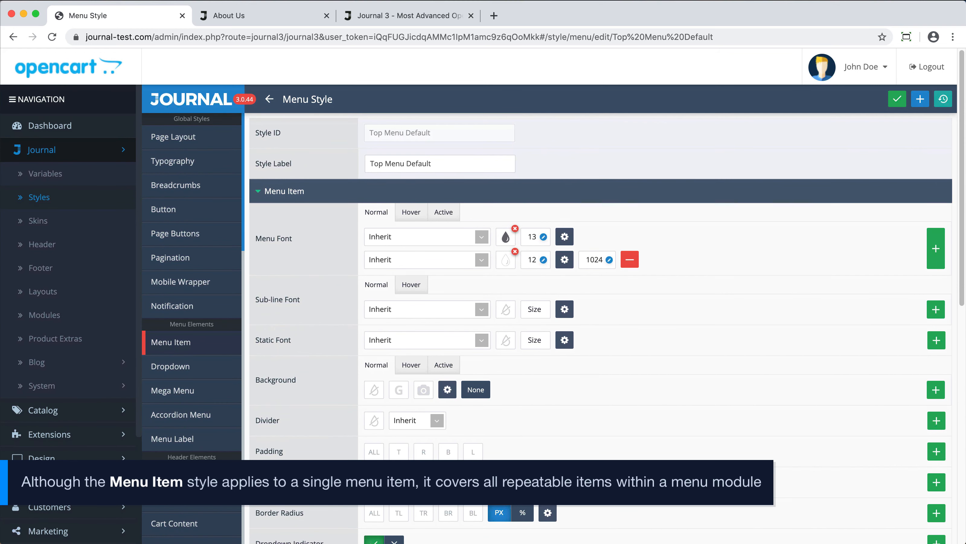
scroll(449, 482, down, 6)
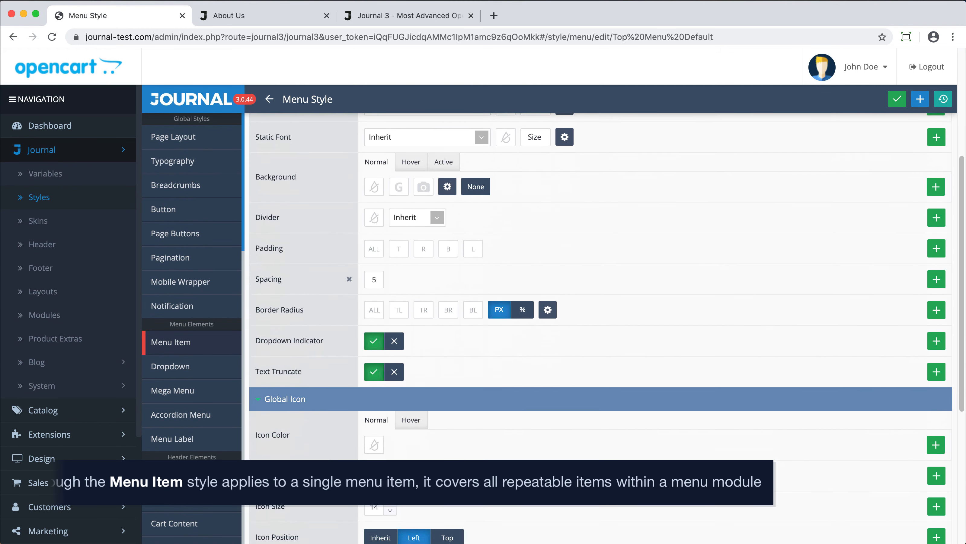
- Set the style's Global Icon color to the red color variable
click(376, 434)
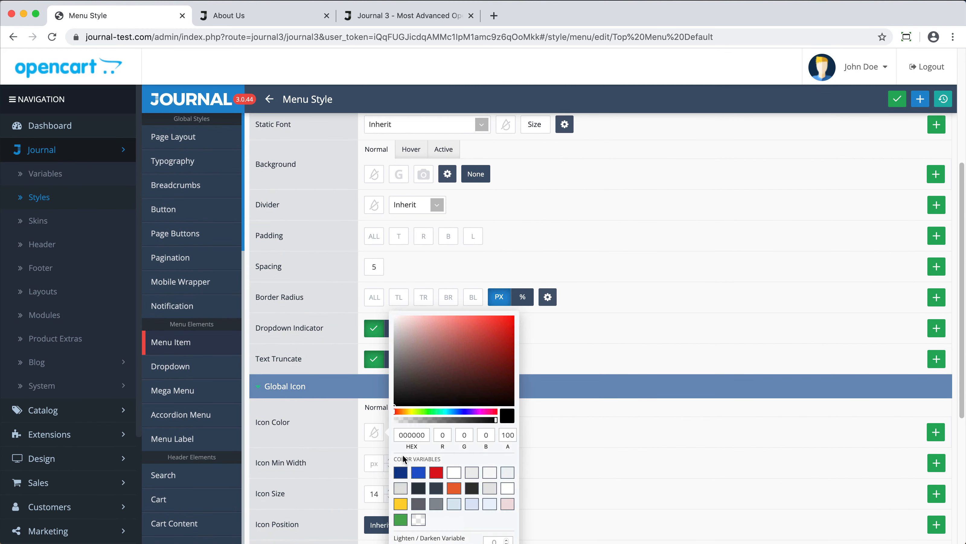
click(435, 472)
click(587, 337)
- Set the Menu Font size to 16 for the Normal state and save the Top Menu Default style
scroll(587, 336, up, 4)
scroll(587, 336, up, 2)
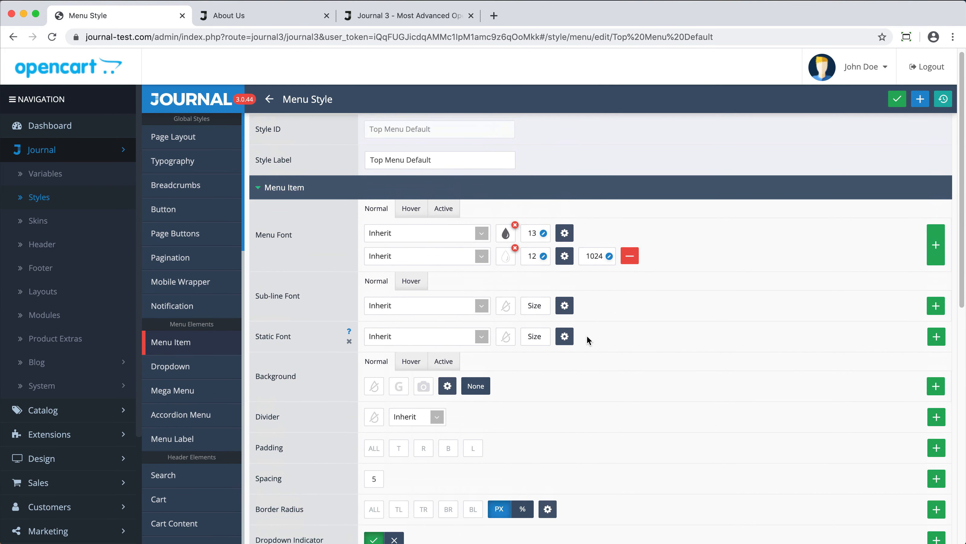
click(532, 232)
scroll(540, 313, down, 2)
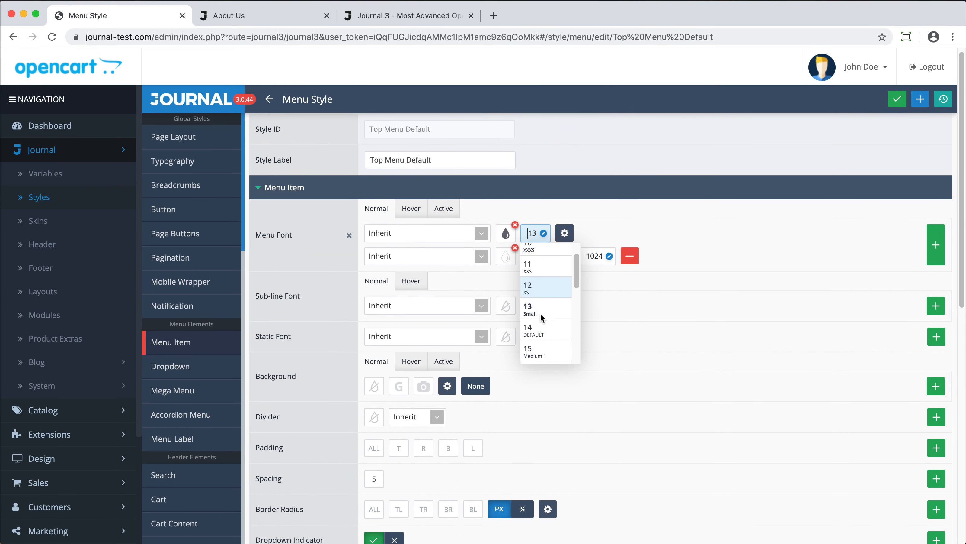
click(543, 348)
key(super+s)
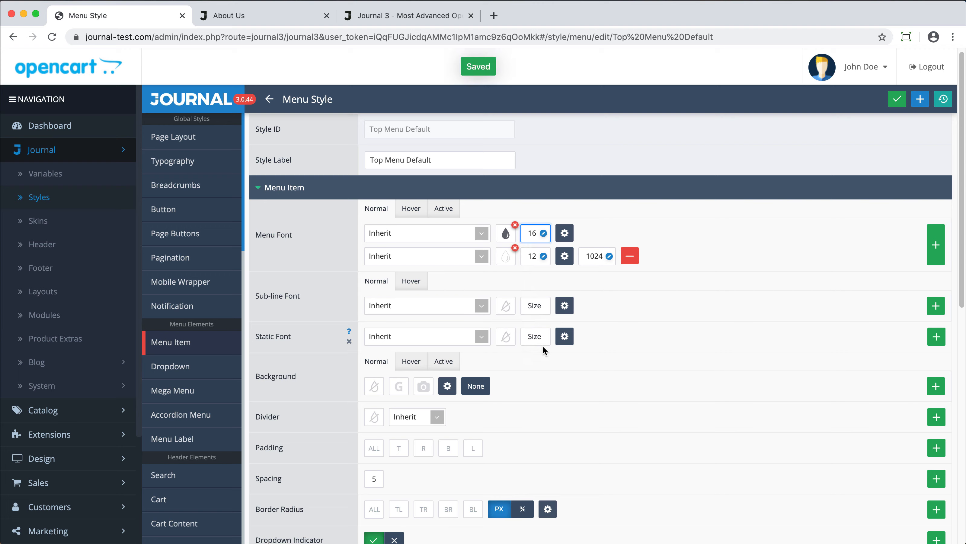
- Check the top menu's font size and icon color on the storefront's About Us page, and return to the menu style
click(269, 18)
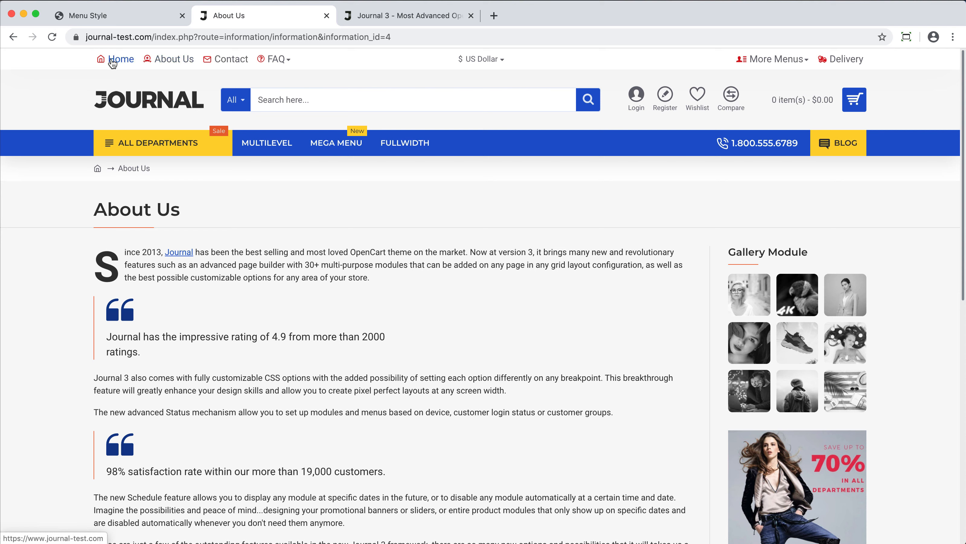
click(152, 16)
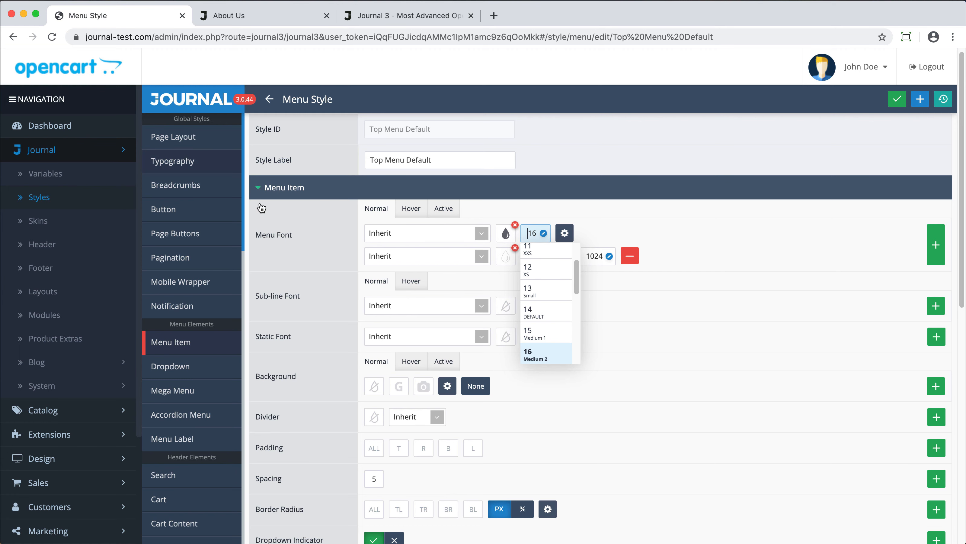
click(303, 244)
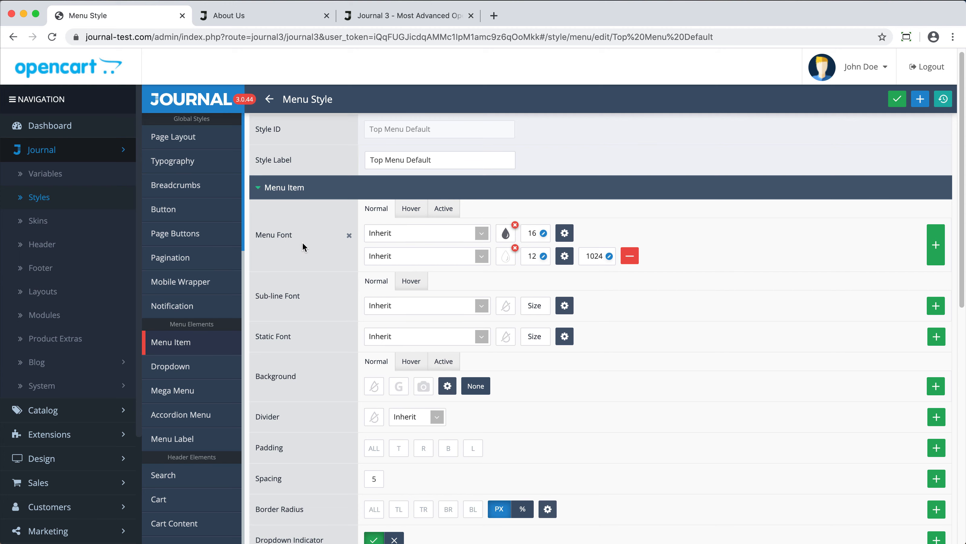
- Open the Top Menu Default style in Quick Edit from the Classic desktop header's Top Menu settings
click(82, 251)
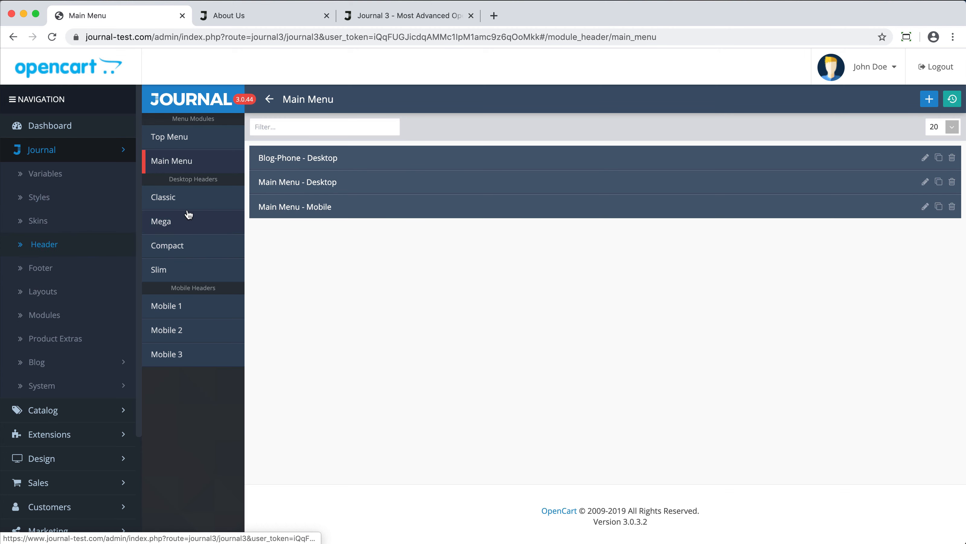
click(201, 200)
click(311, 164)
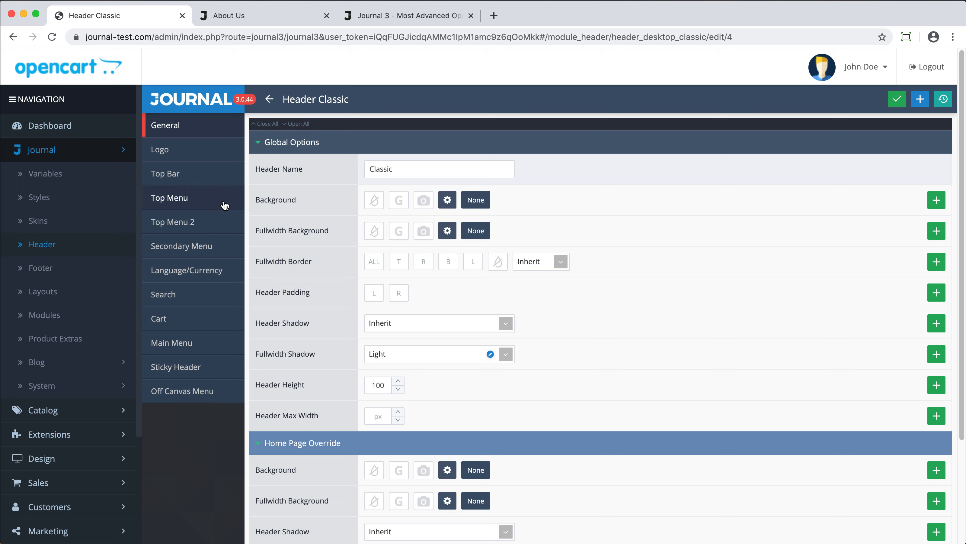
click(225, 206)
click(489, 164)
- Set the Menu Font size back to 13, reset the Icon Color, and save the menu style
click(462, 190)
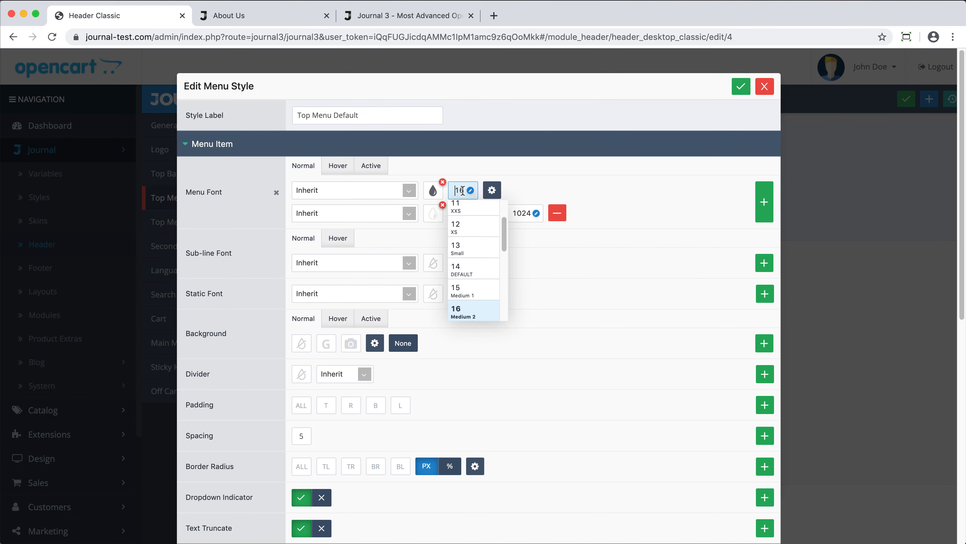
click(460, 249)
scroll(530, 317, down, 10)
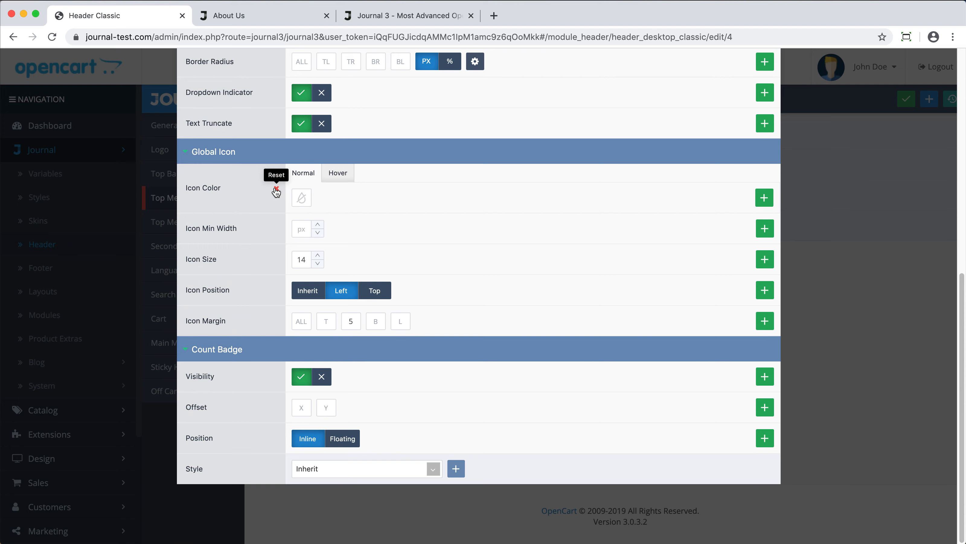
click(276, 189)
click(826, 233)
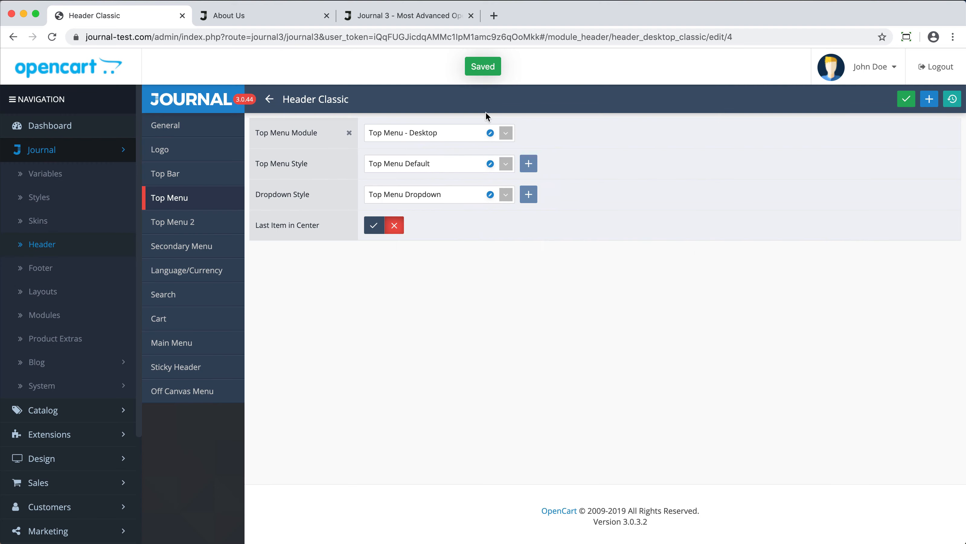
click(276, 21)
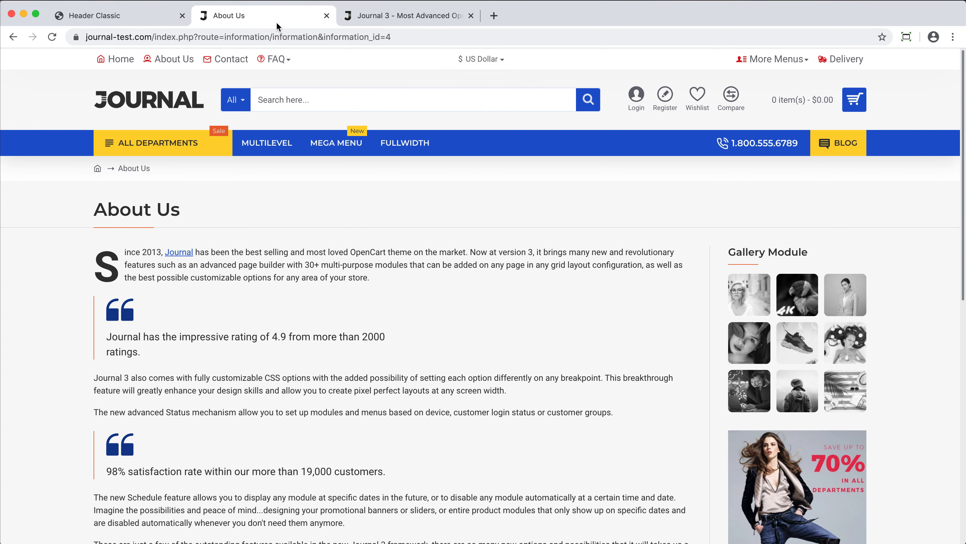
- View the Dropdown Style choices and preview the FAQ, More Menus and US Dollar dropdowns on the About Us page
click(132, 17)
click(405, 194)
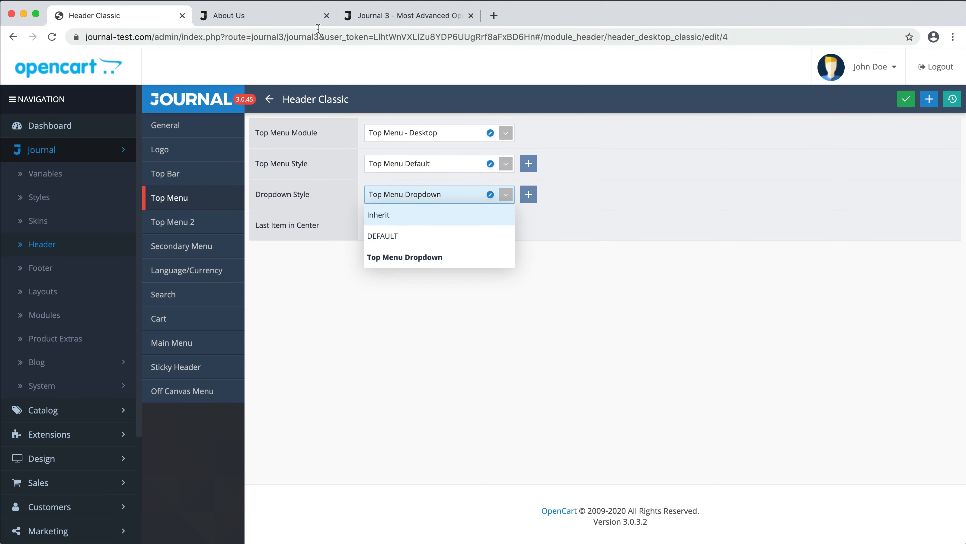
click(237, 16)
mouse_move(263, 65)
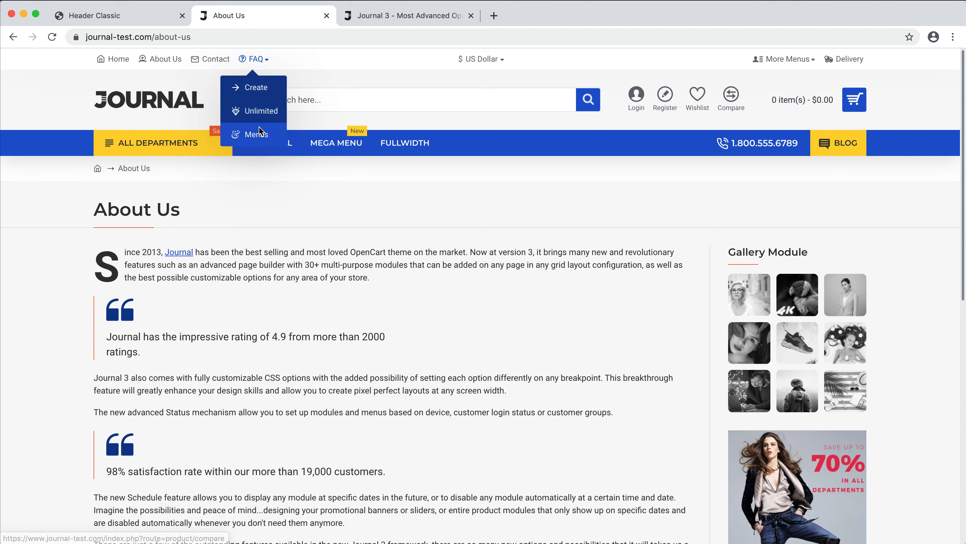
mouse_move(786, 70)
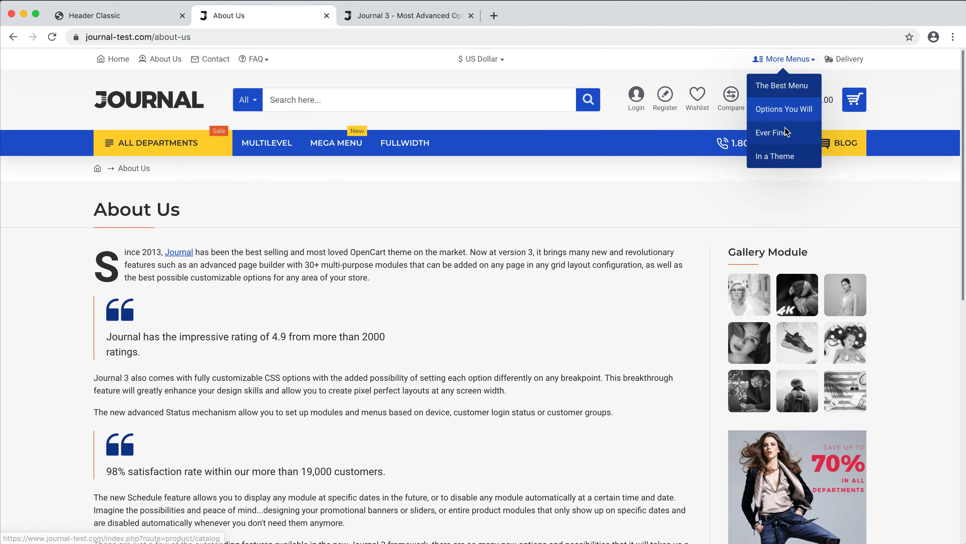
mouse_move(495, 67)
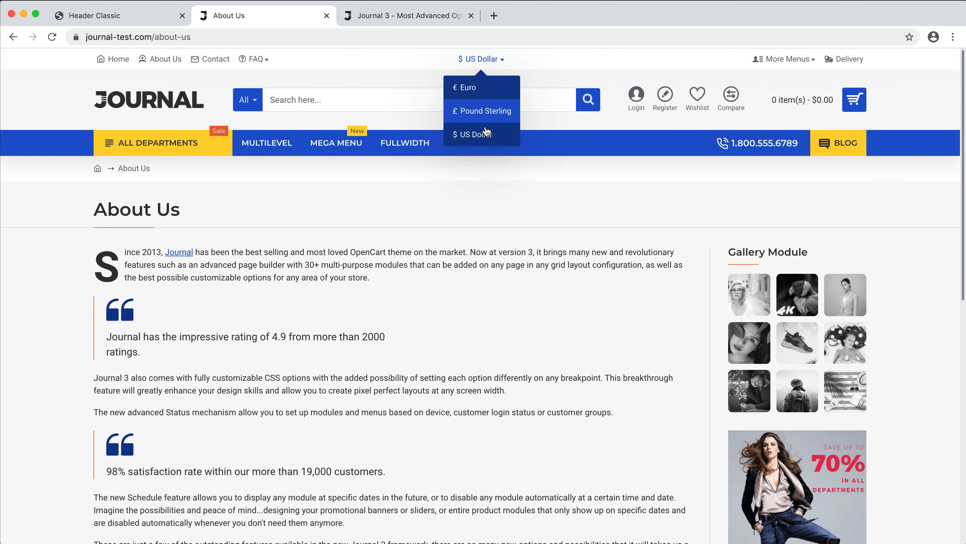
click(145, 21)
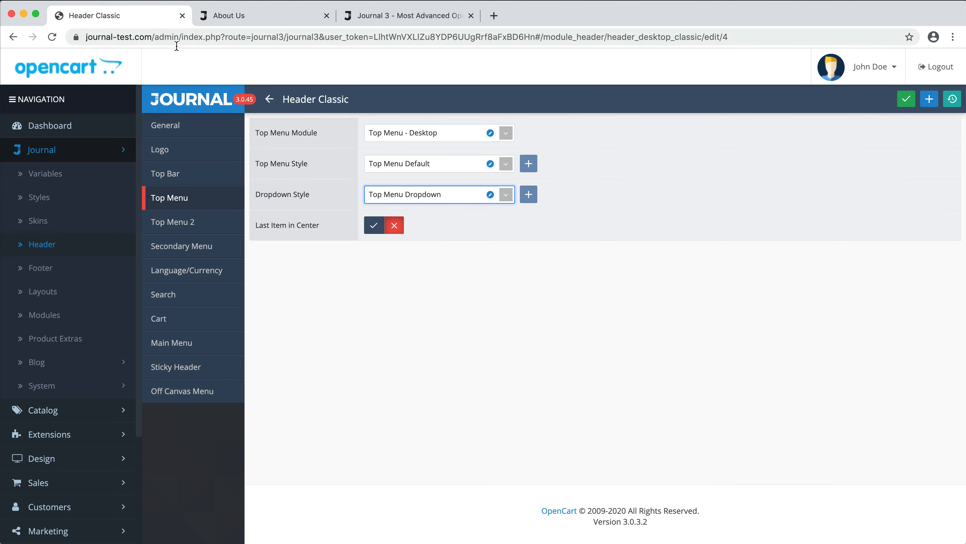
- Open the Top Menu Dropdown style in Quick Edit, set its Align to Left, and preview the FAQ dropdown on the About Us page
click(490, 195)
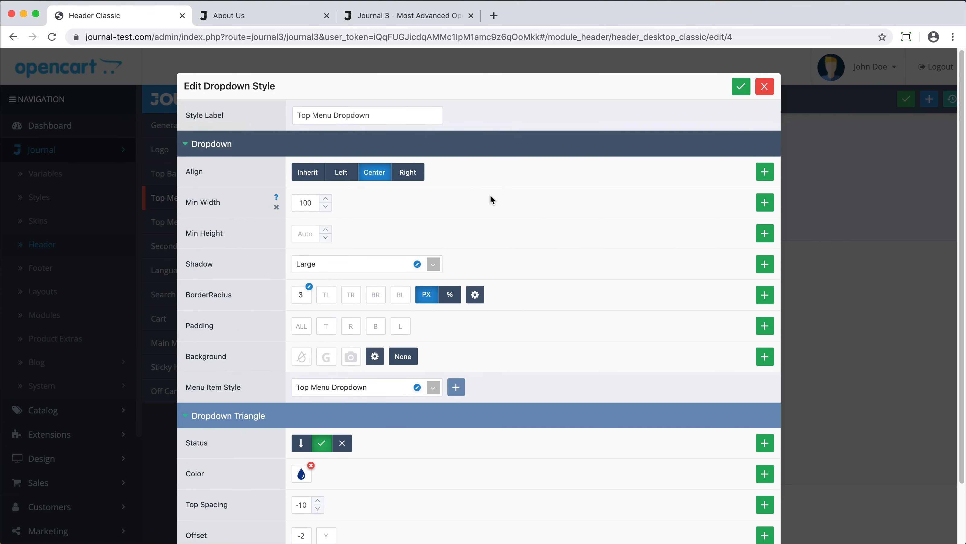
click(341, 177)
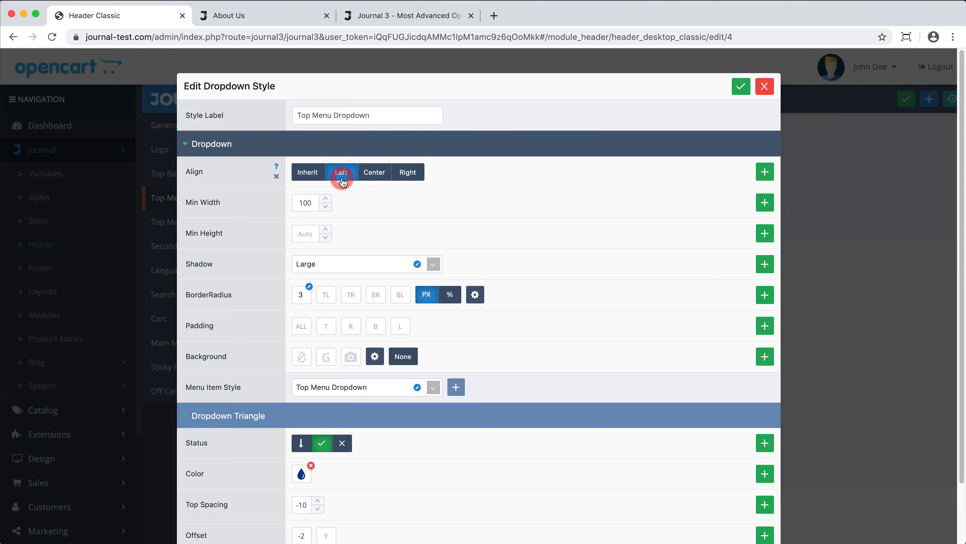
click(278, 24)
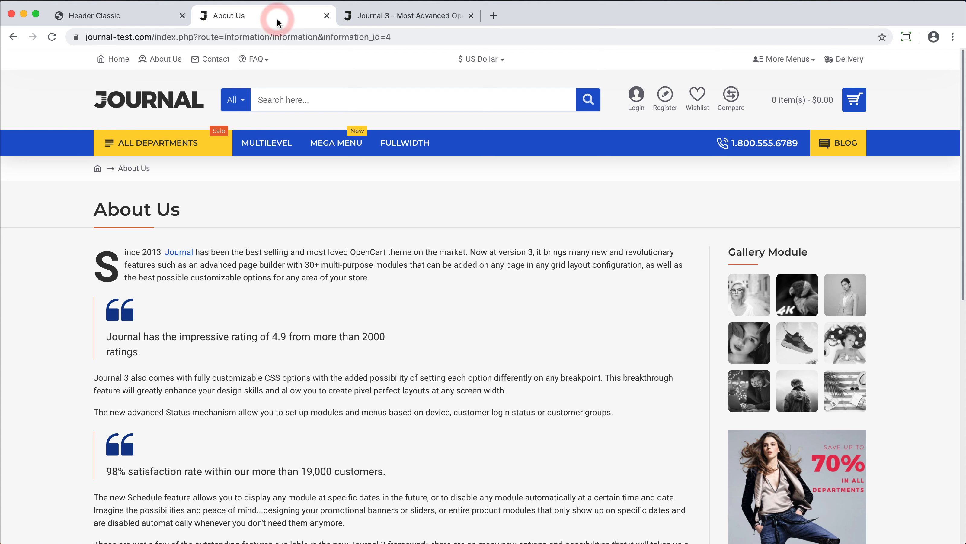
mouse_move(252, 61)
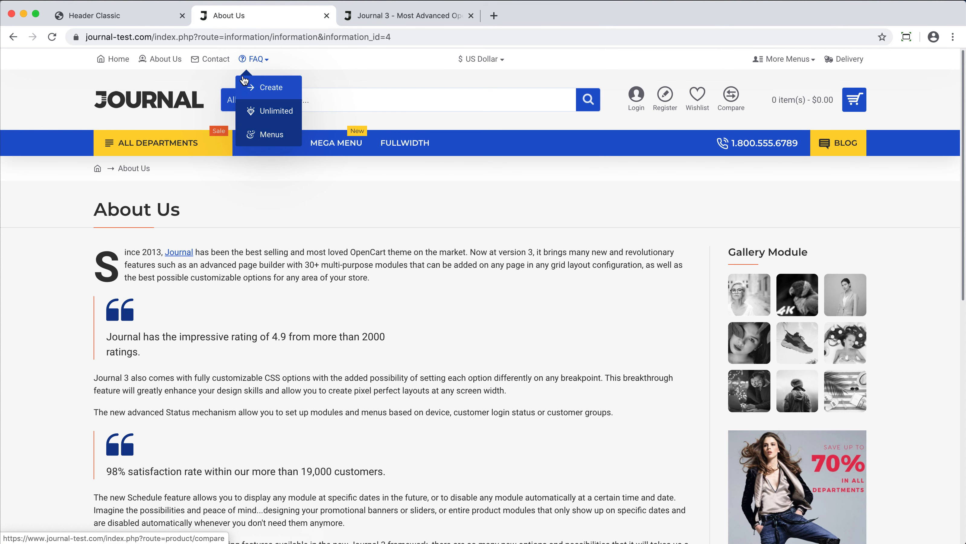
click(122, 15)
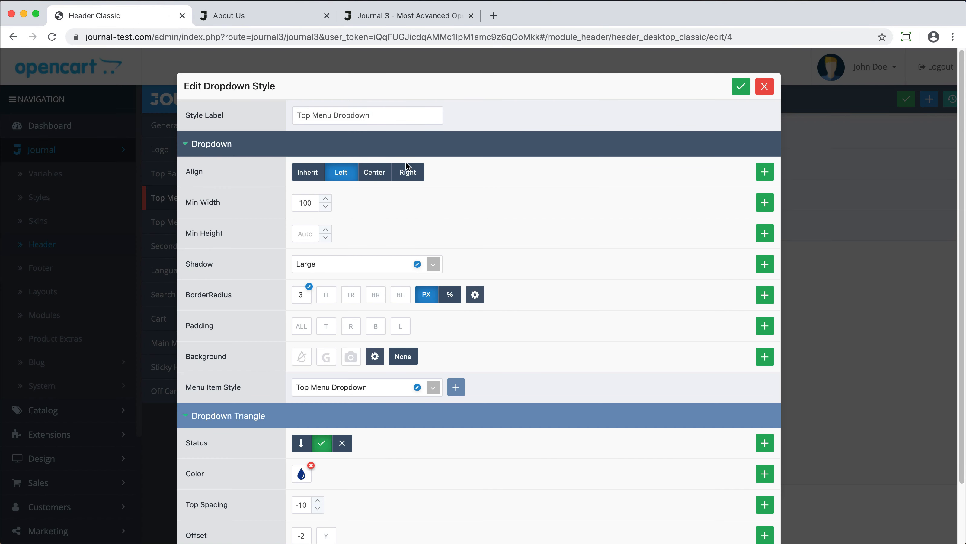
- Set the dropdown style's Align back to Center, Min Width to 200 and Min Height to 60, and save
click(380, 175)
double_click(304, 203)
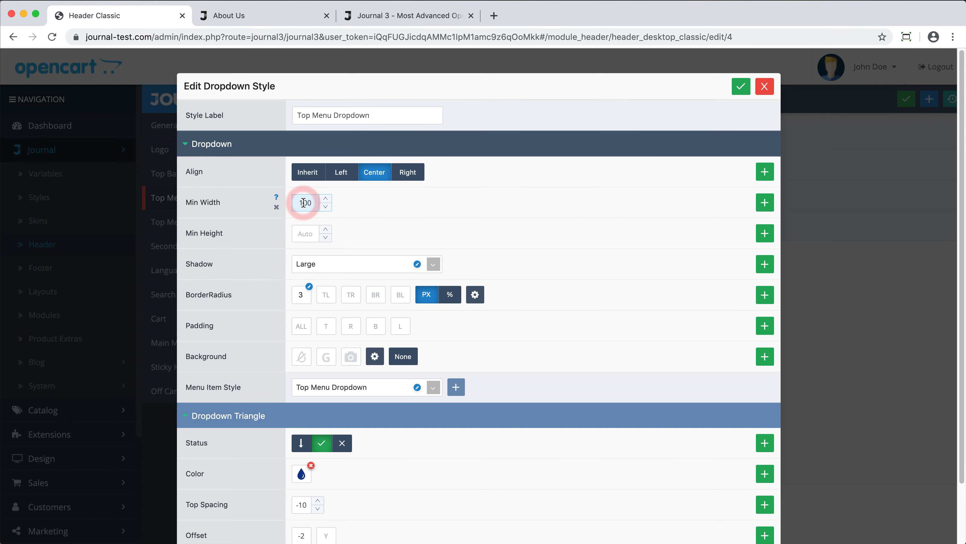
text(2)
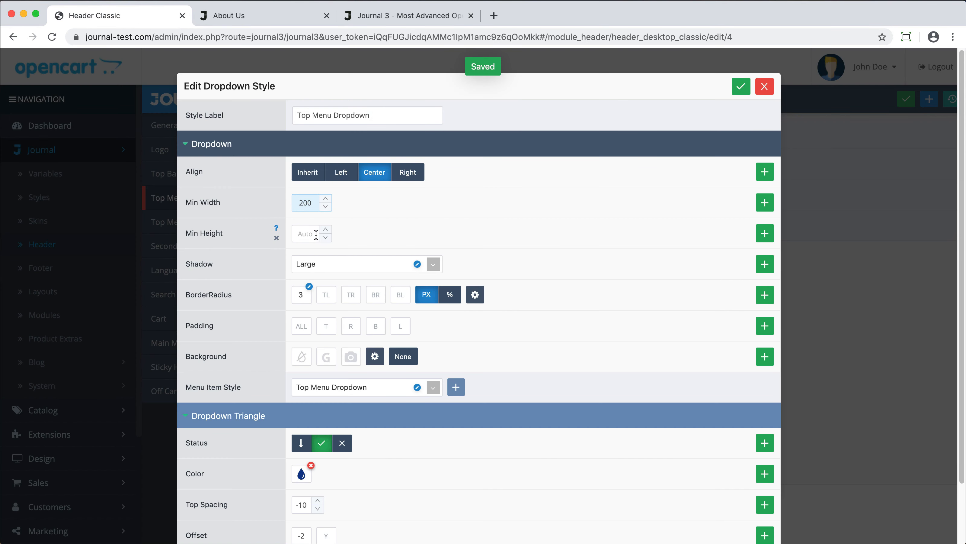
click(307, 234)
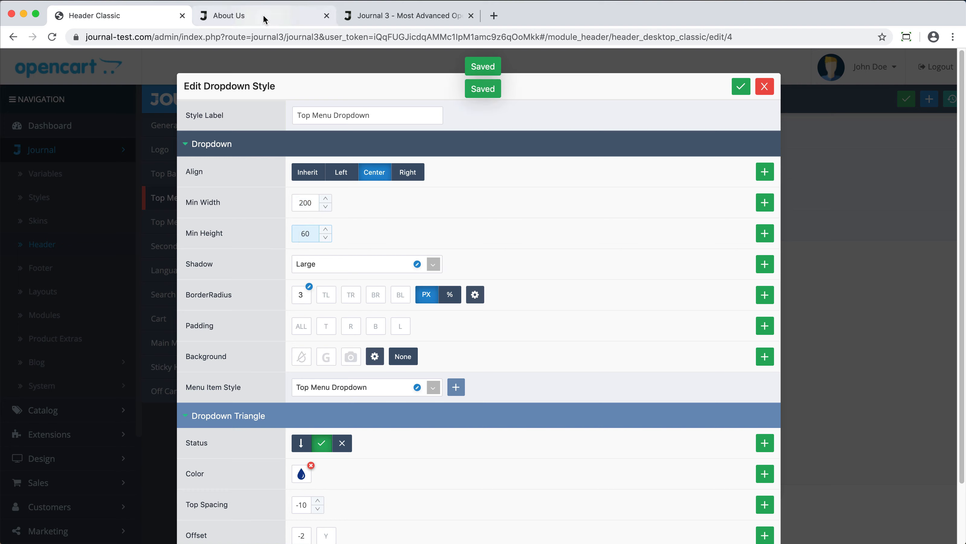
- Reload the About Us page, check the FAQ dropdown's width and height, and return to the dropdown style
click(265, 17)
key(super+r)
mouse_move(253, 59)
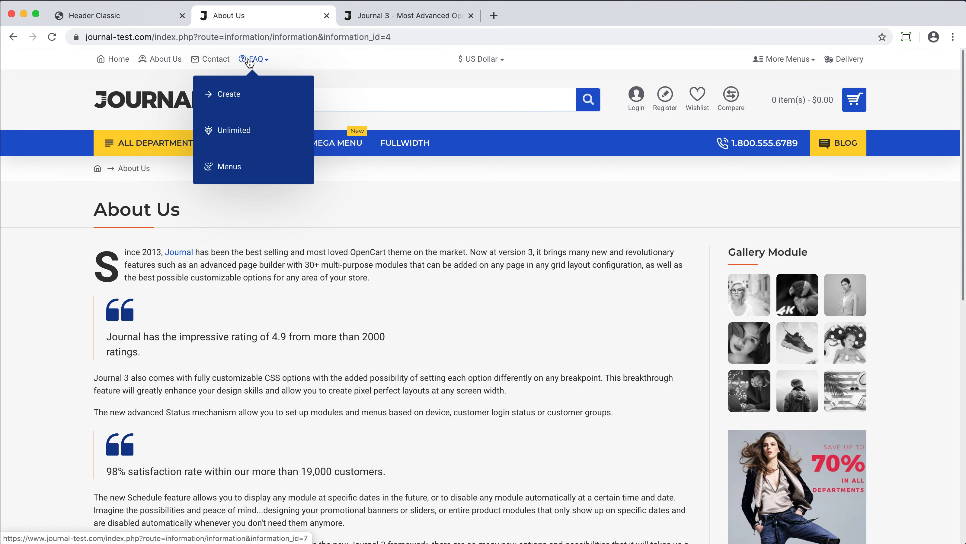
click(154, 15)
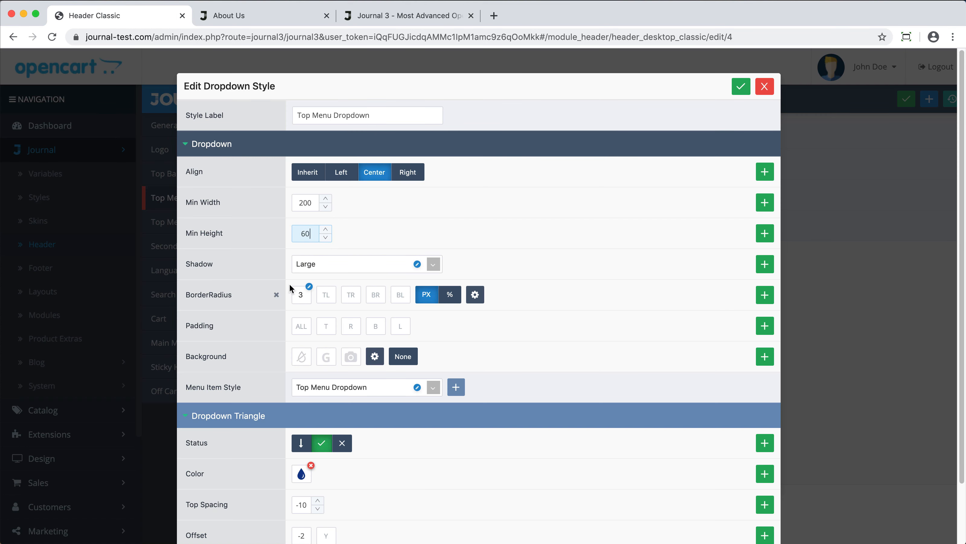
- Set the dropdown's BorderRadius to 20 (Large) on all corners and preview the FAQ dropdown on the storefront
click(301, 295)
click(304, 382)
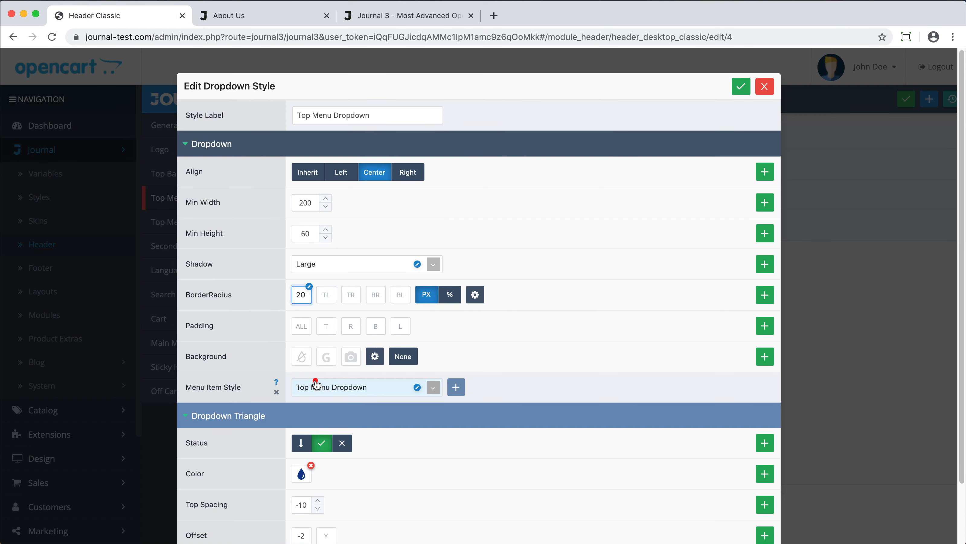
click(287, 8)
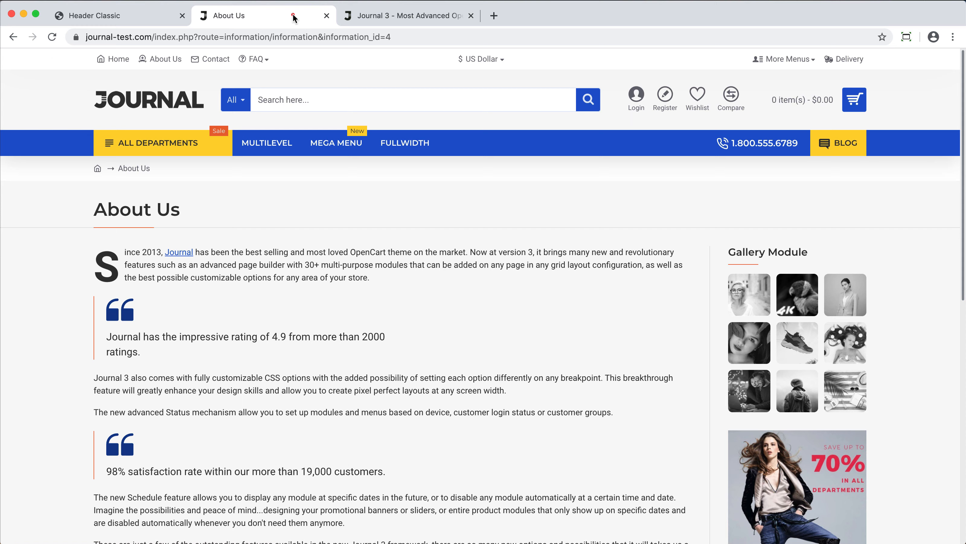
key(super+r)
mouse_move(265, 65)
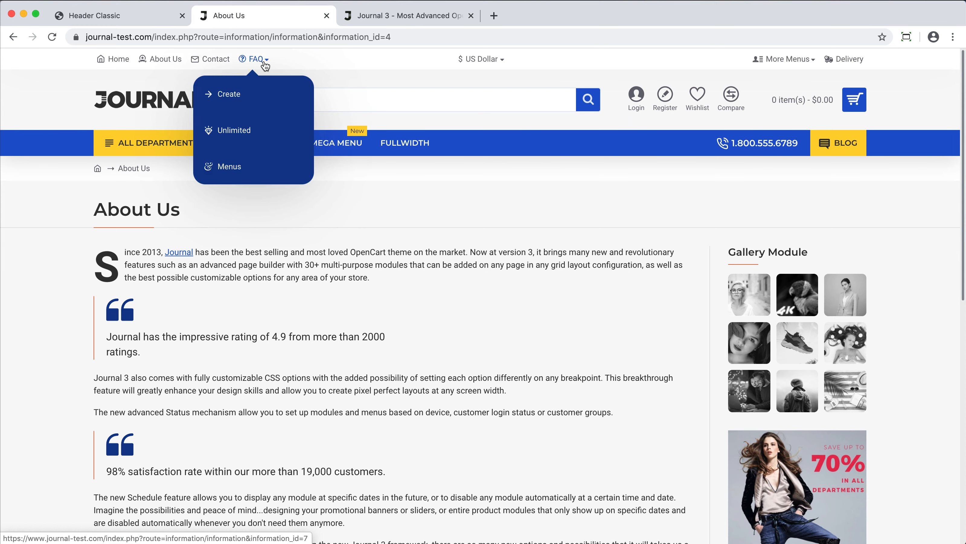
click(167, 16)
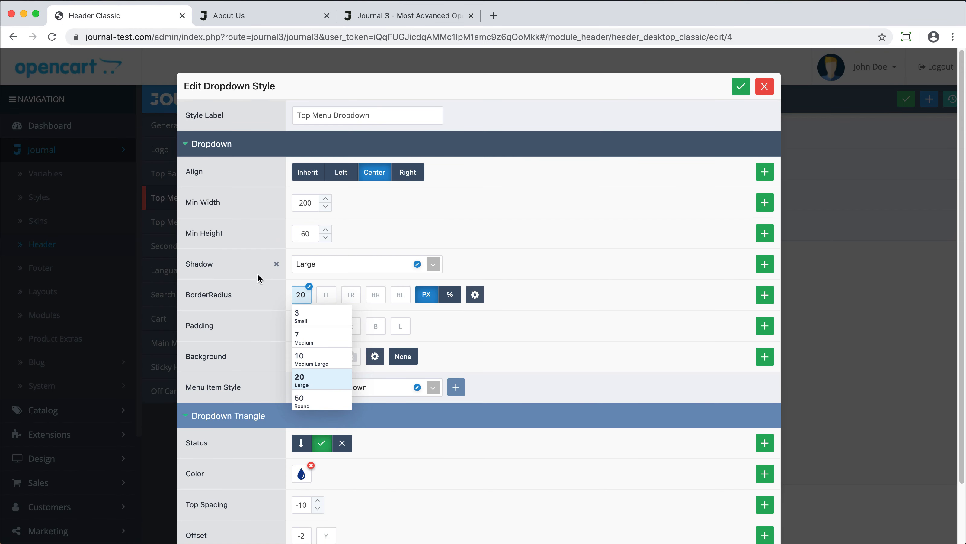
- Clear the BorderRadius, set only the Top Right and Bottom Left corners to 20, save, and reload the About Us page
click(276, 295)
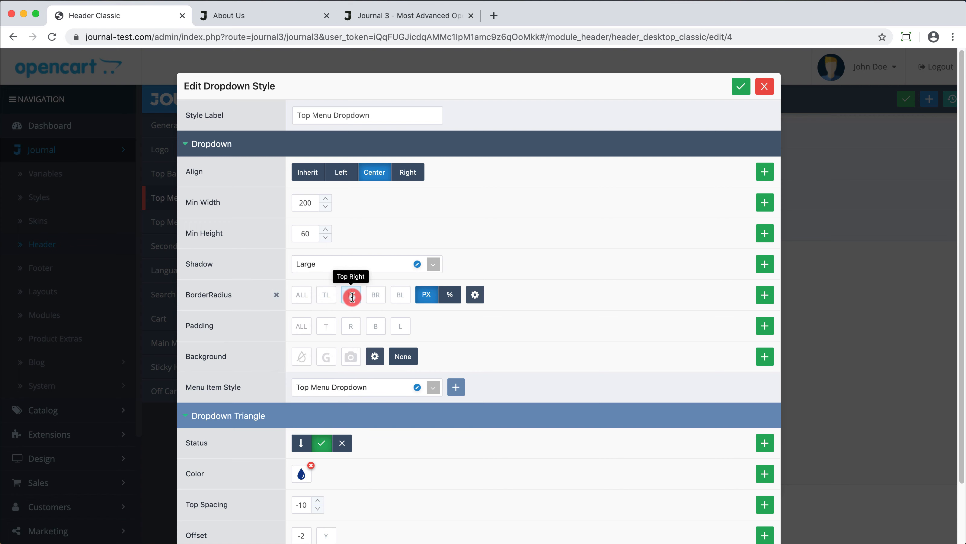
click(399, 298)
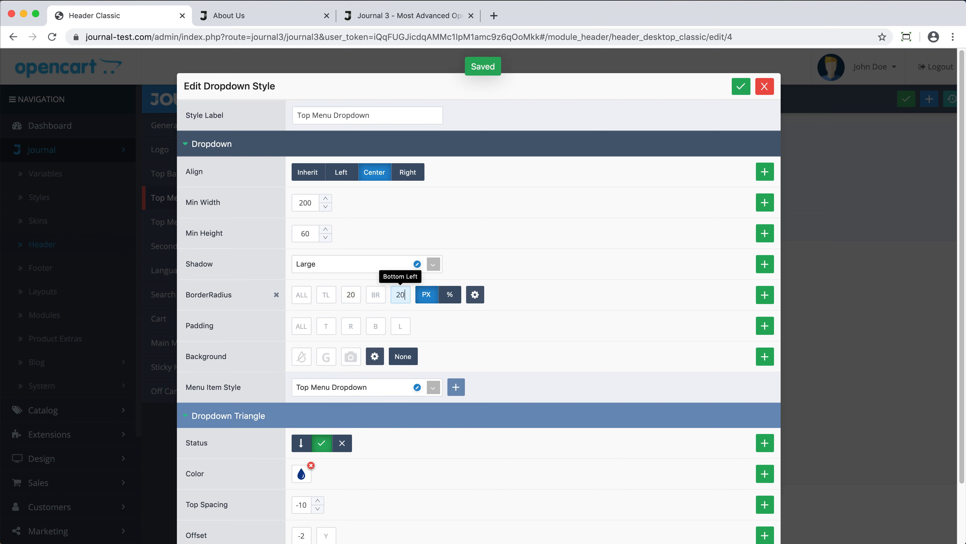
text(20)
click(281, 16)
key(super+r)
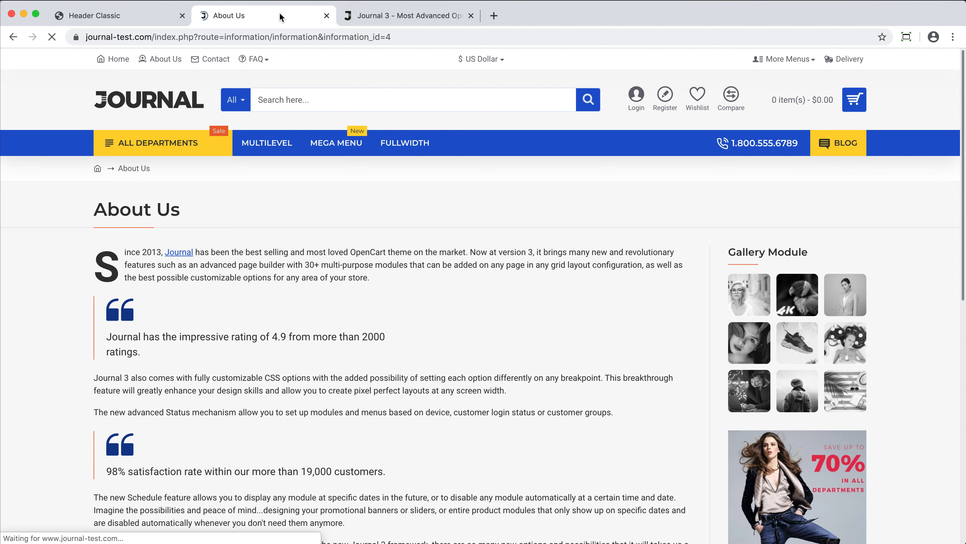
click(118, 15)
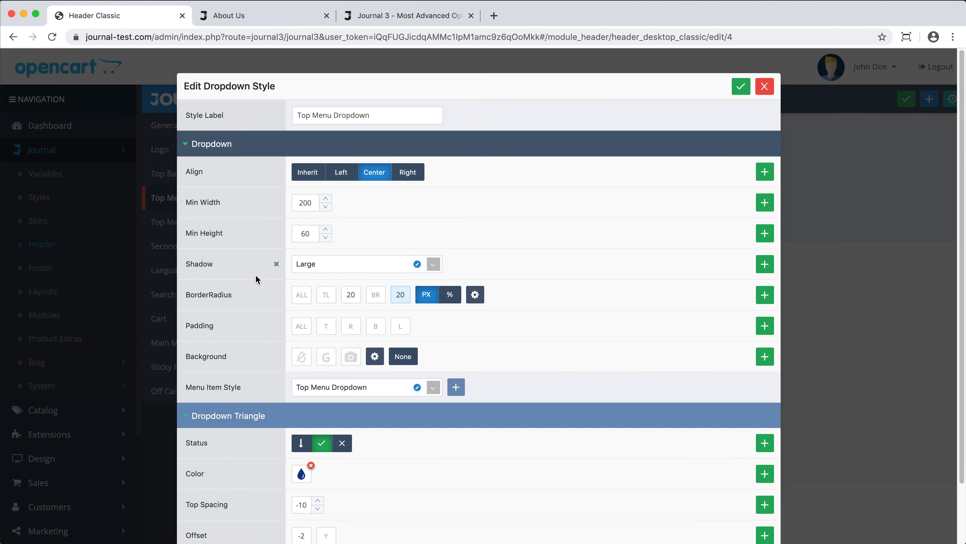
- Reset the BorderRadius to 3 on all corners and set the dropdown's Background to the red color variable
click(276, 295)
click(301, 295)
click(307, 315)
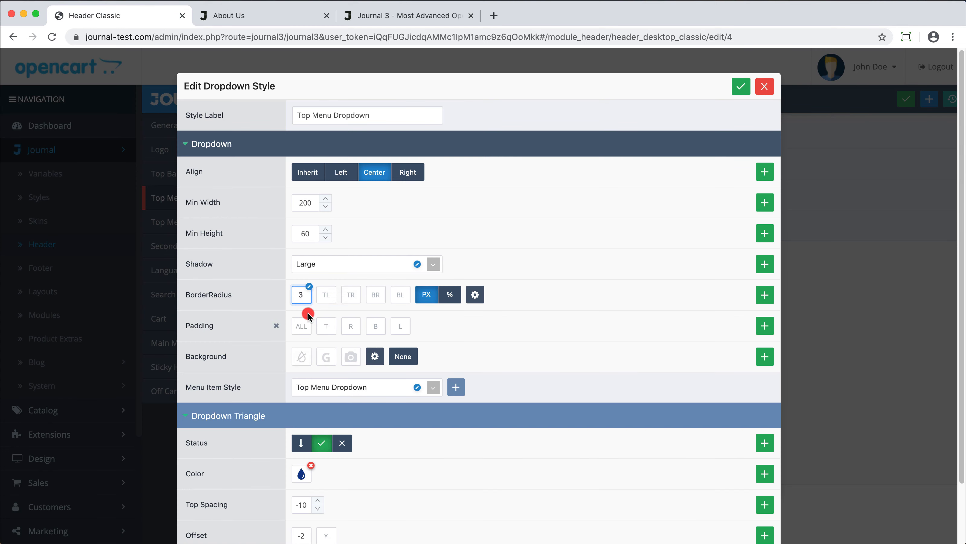
click(301, 359)
click(363, 397)
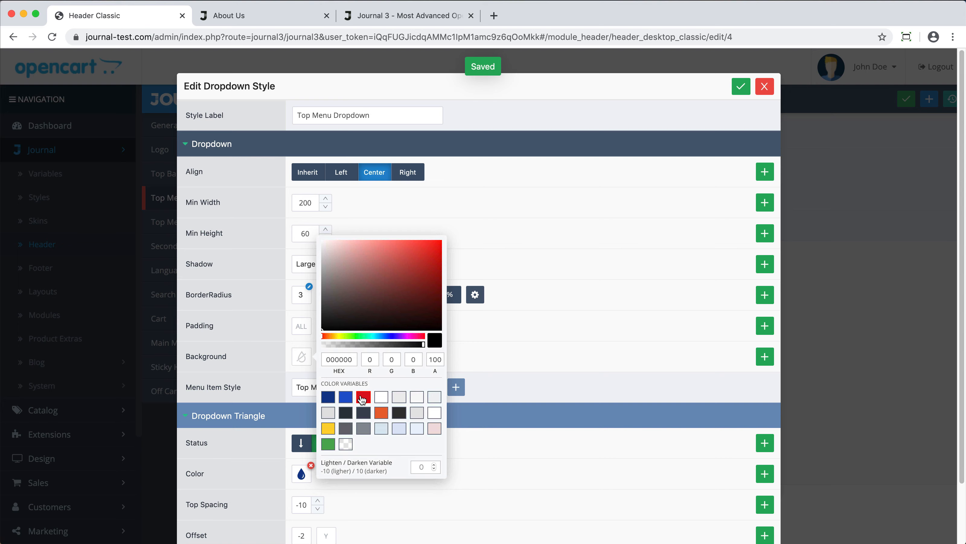
click(503, 216)
- Reload the About Us page, check the FAQ dropdown's background color, and return to the dropdown style
click(263, 19)
key(super+r)
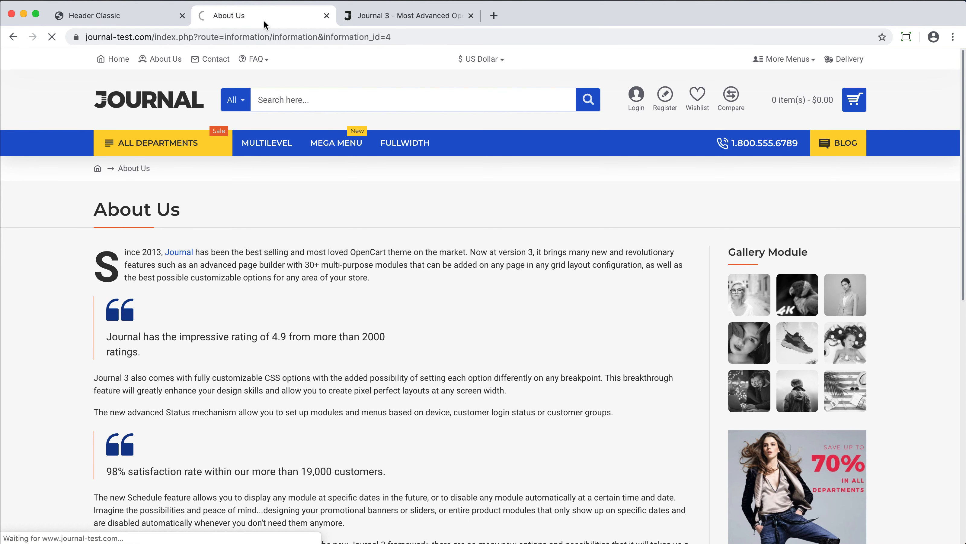
mouse_move(257, 65)
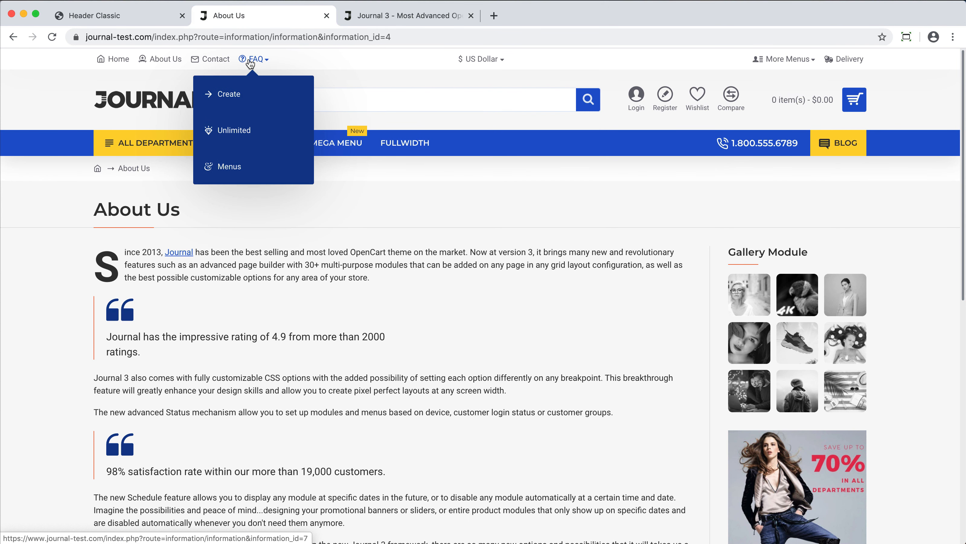
click(152, 16)
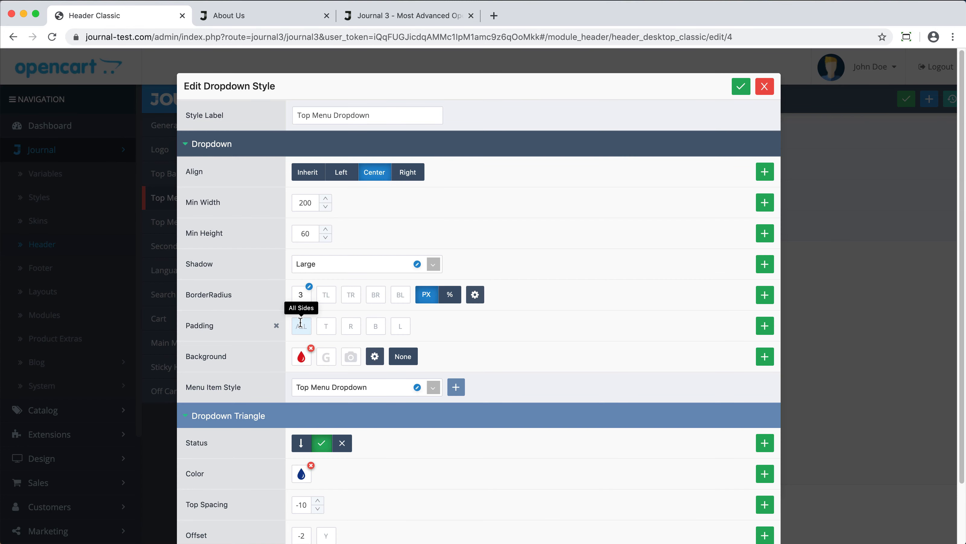
- Set the dropdown's Padding to 20 on all sides, save, and preview the FAQ dropdown on the About Us page
key(super+s)
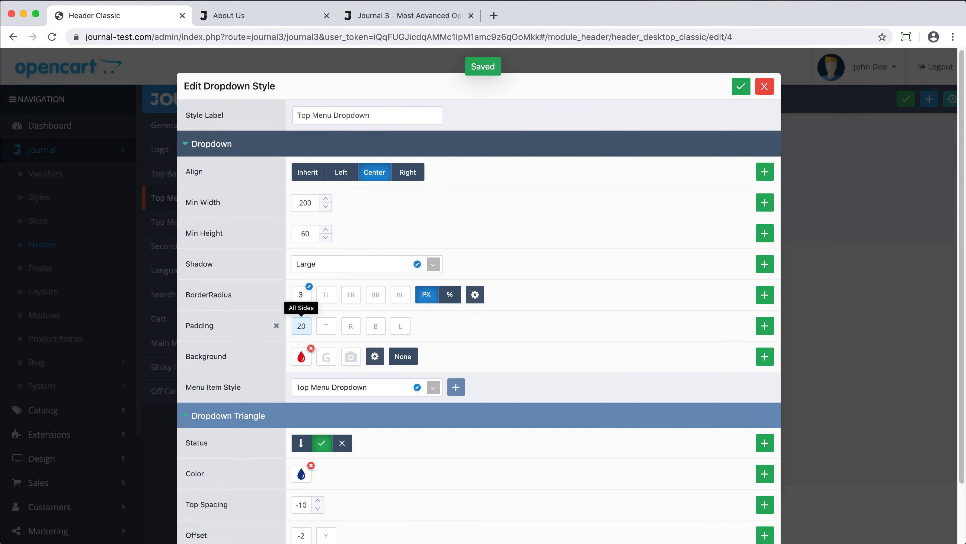
click(244, 17)
key(super+r)
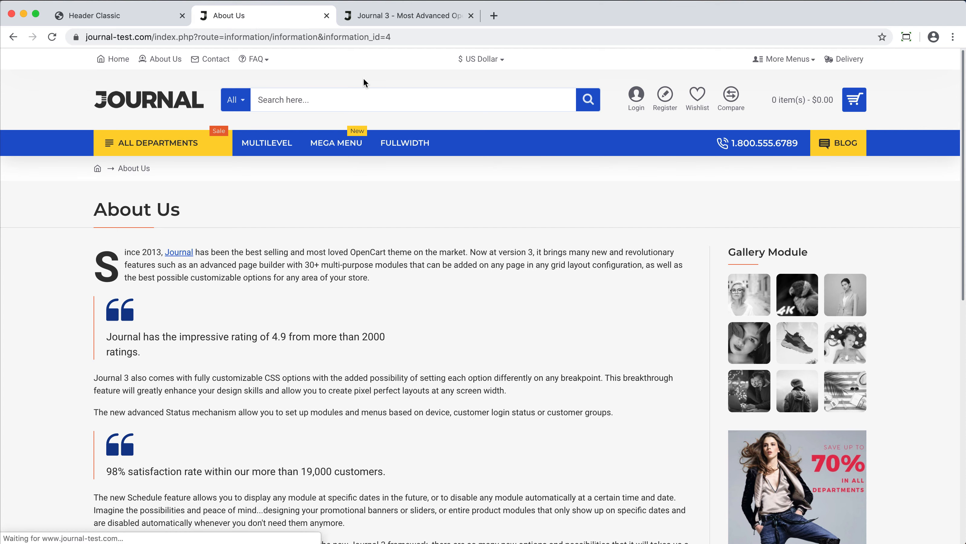
mouse_move(253, 59)
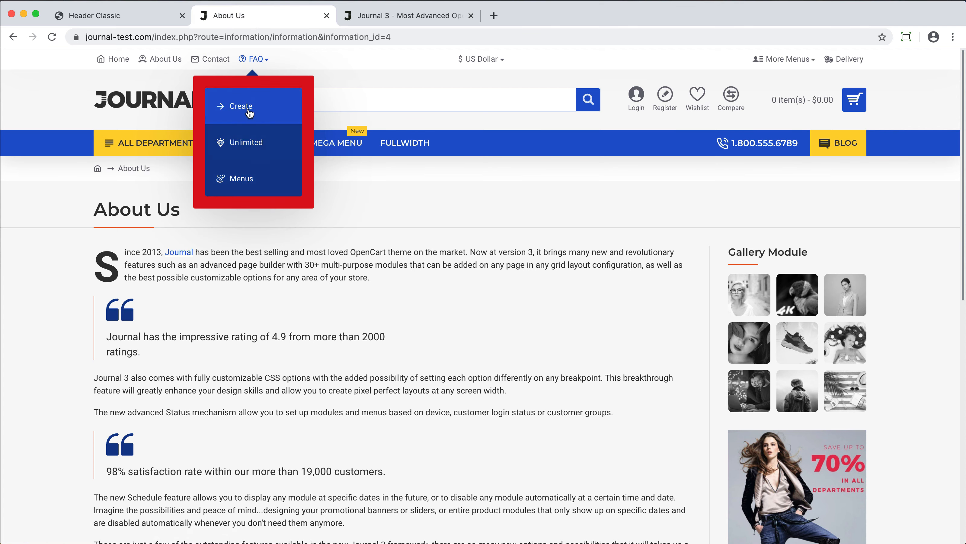
click(142, 20)
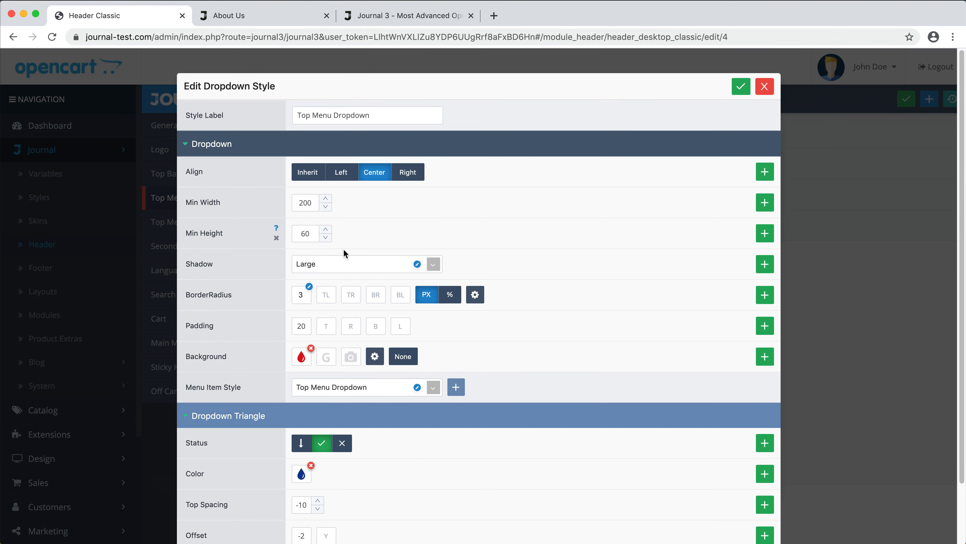
- Open the dropdown's Menu Item Style, set Menu Font to Headings and the hover Background to the green Success variable, and leave both style editors
click(417, 387)
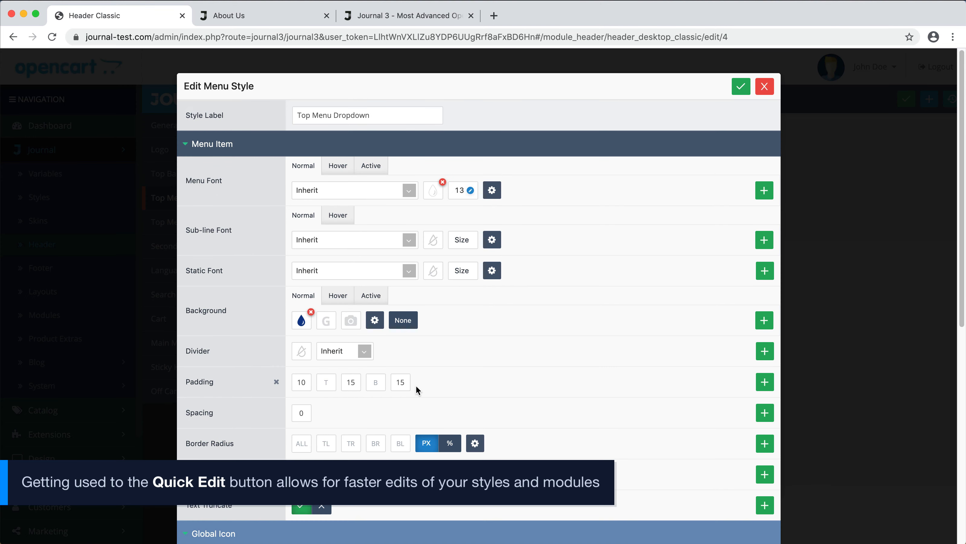
click(351, 192)
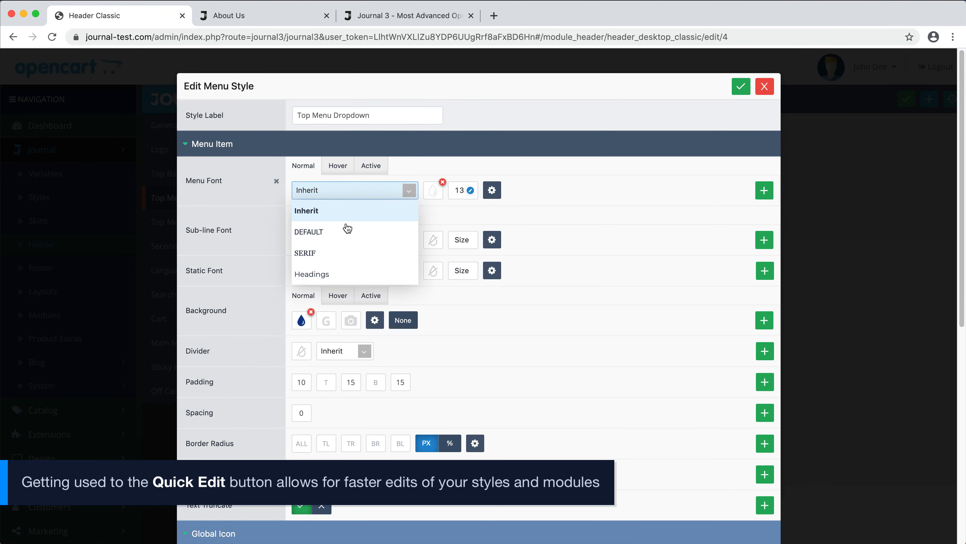
click(345, 275)
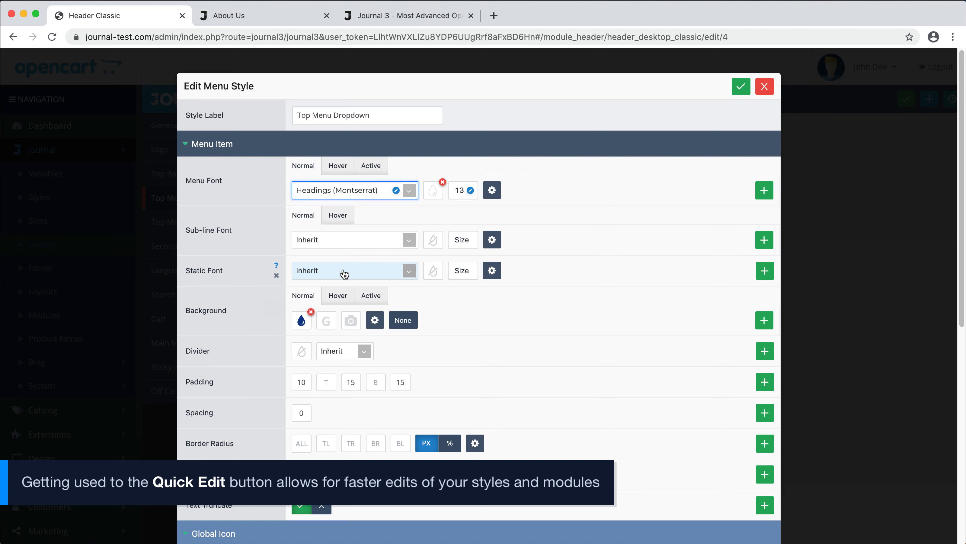
click(335, 300)
click(301, 320)
click(328, 407)
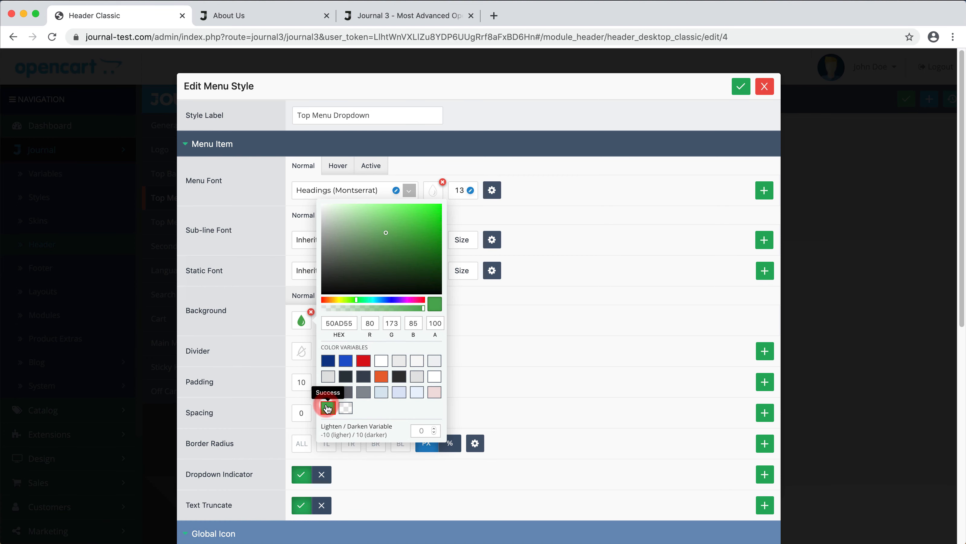
click(124, 149)
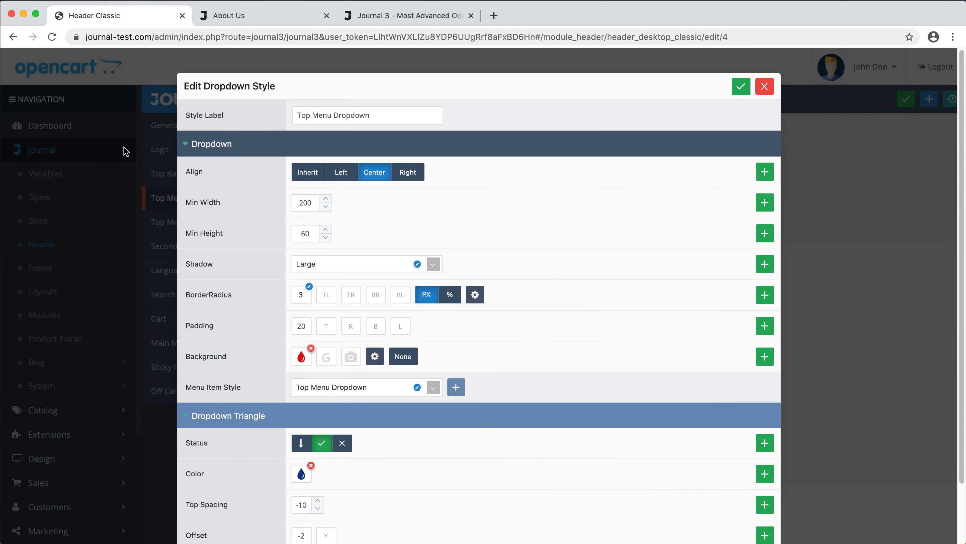
click(124, 149)
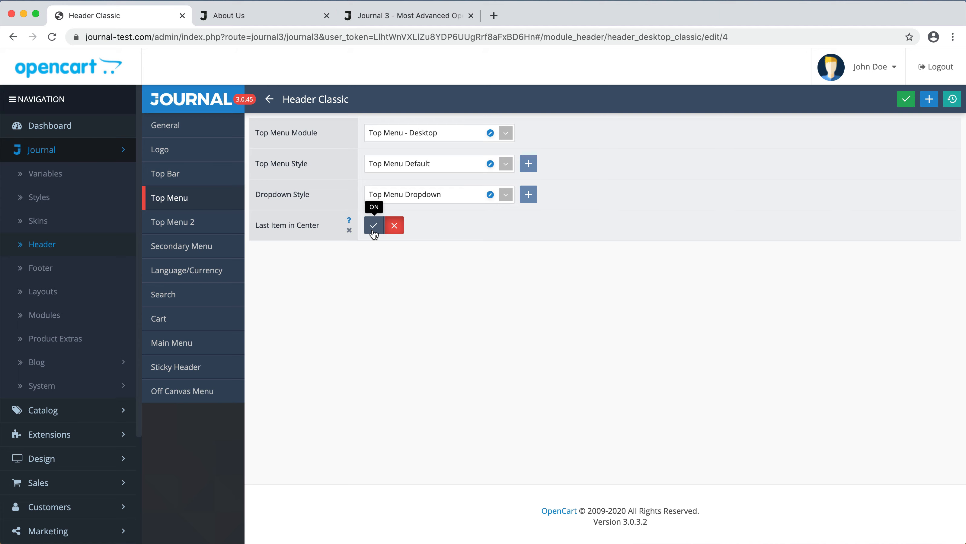
- Compare the top menu item placement on the About Us page with the Journal demo store's top bar
click(299, 21)
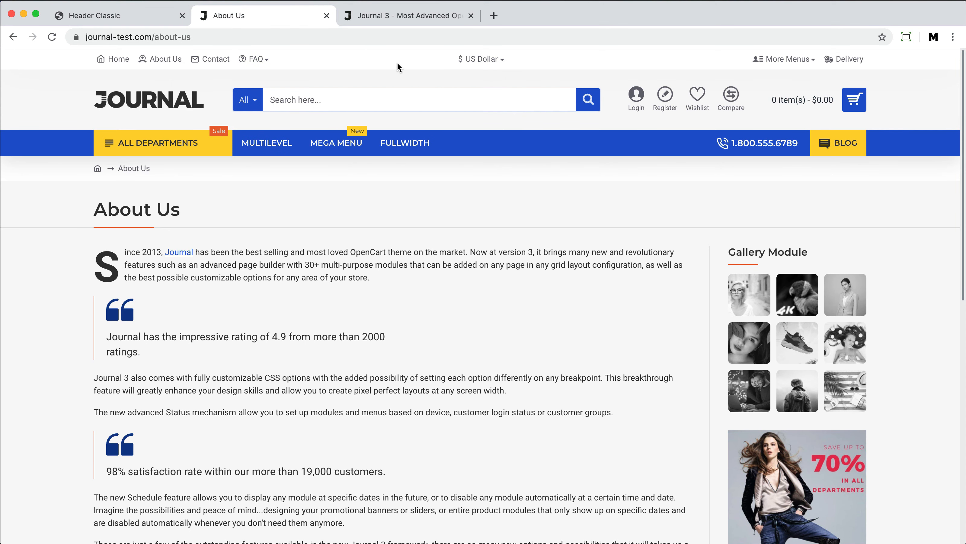
click(415, 21)
mouse_move(914, 66)
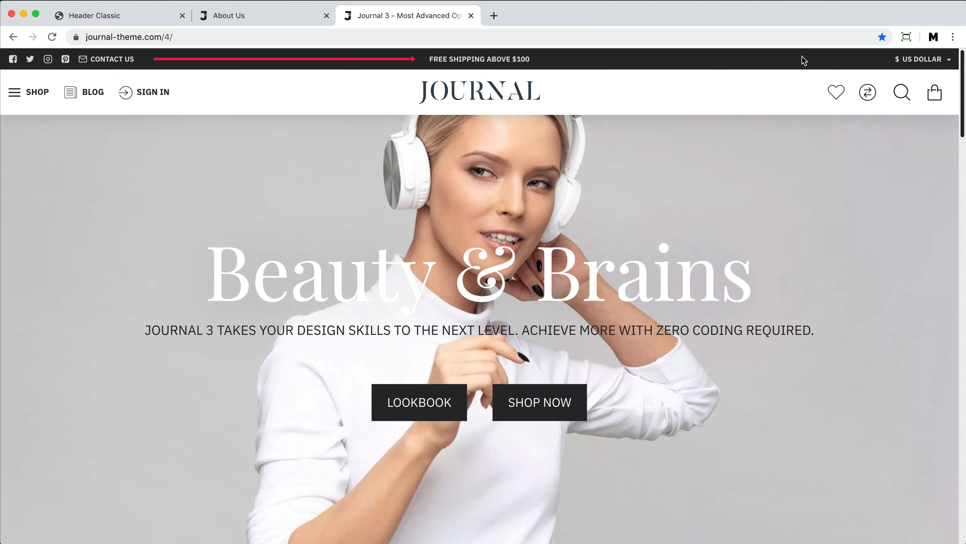
- Open the Header Classic Top Menu 2 settings, view the available Top Menu Module choices, and check the menu on the About Us page
click(158, 22)
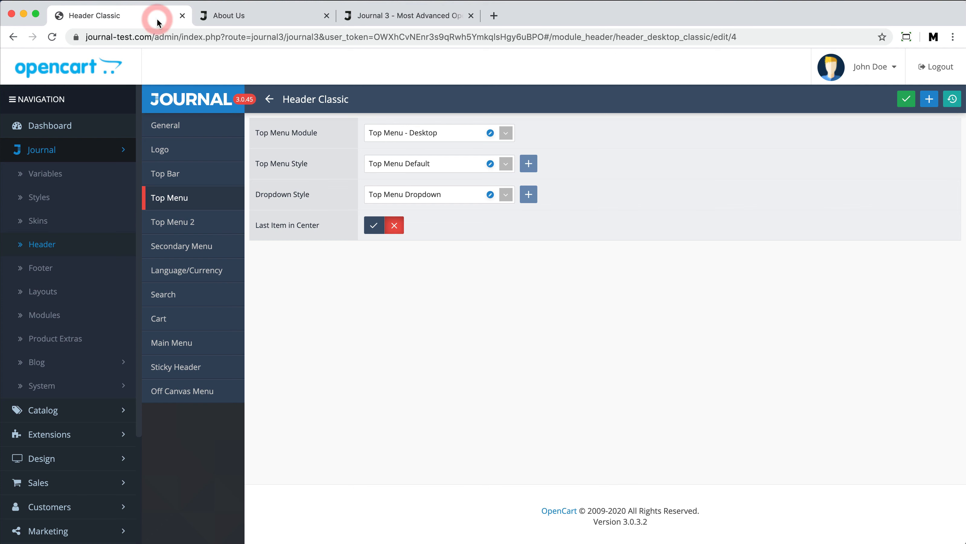
click(176, 222)
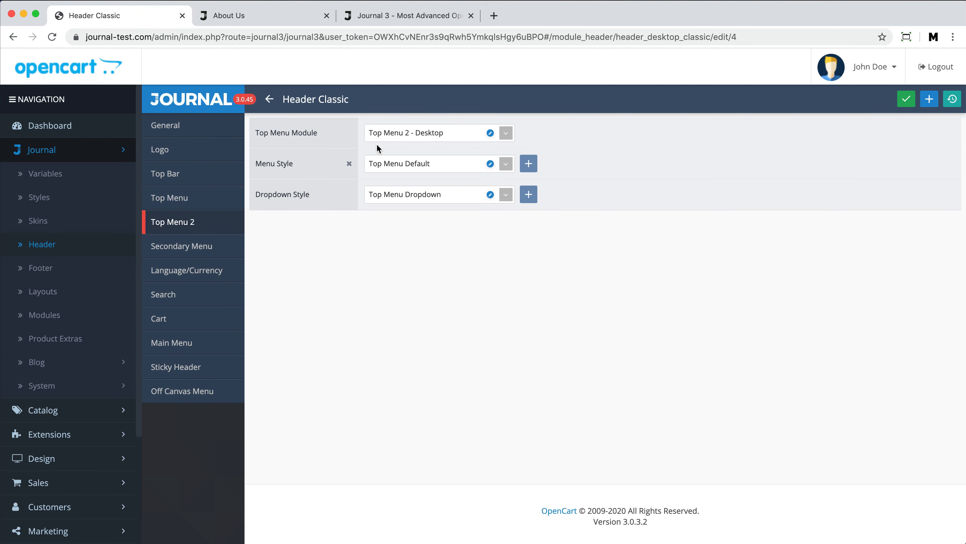
click(425, 131)
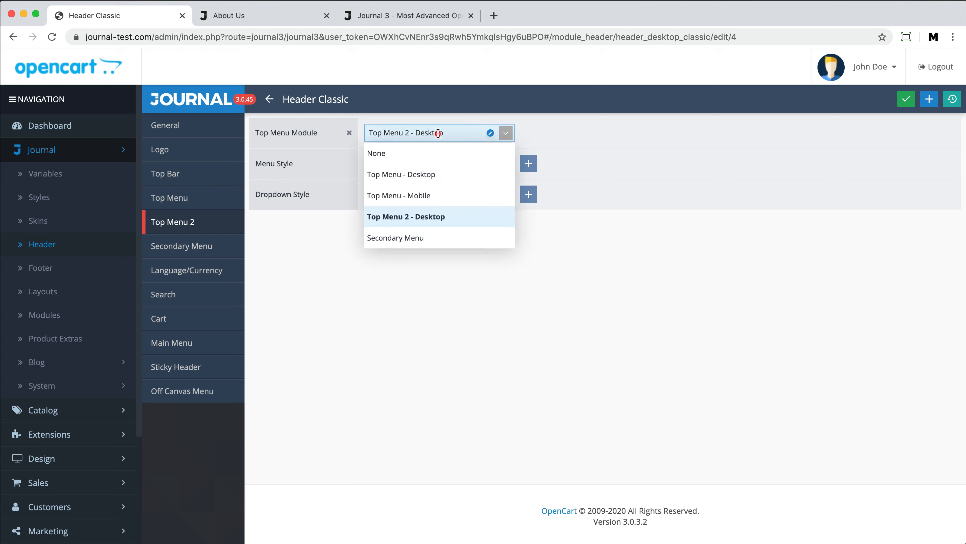
click(290, 22)
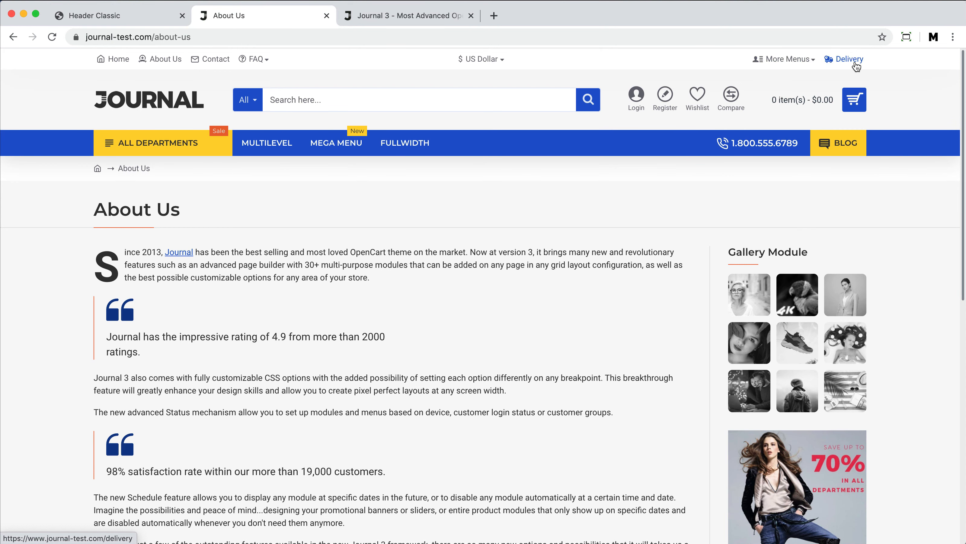
- Set the Top Menu 2 module to None, save the header, and reload the About Us page to preview it
click(160, 20)
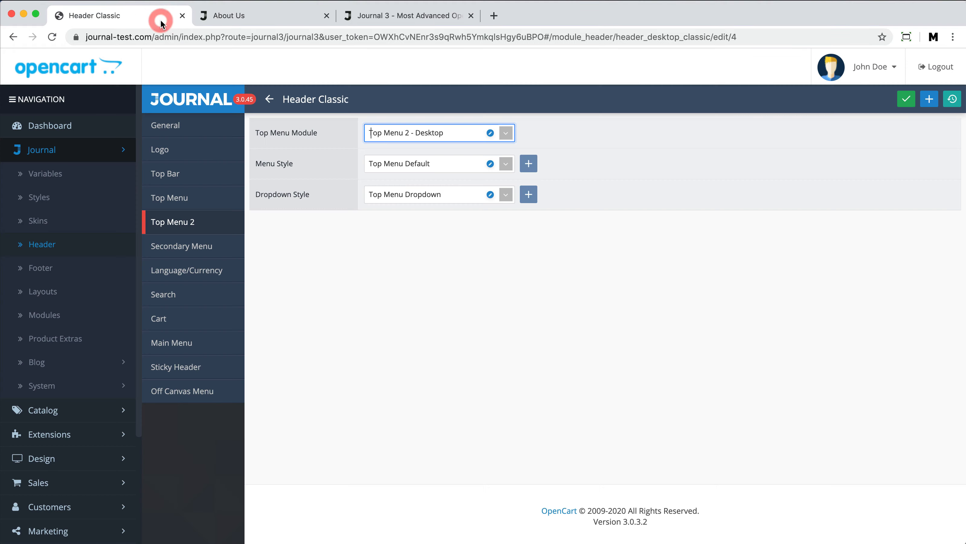
click(417, 136)
click(415, 152)
key(super+s)
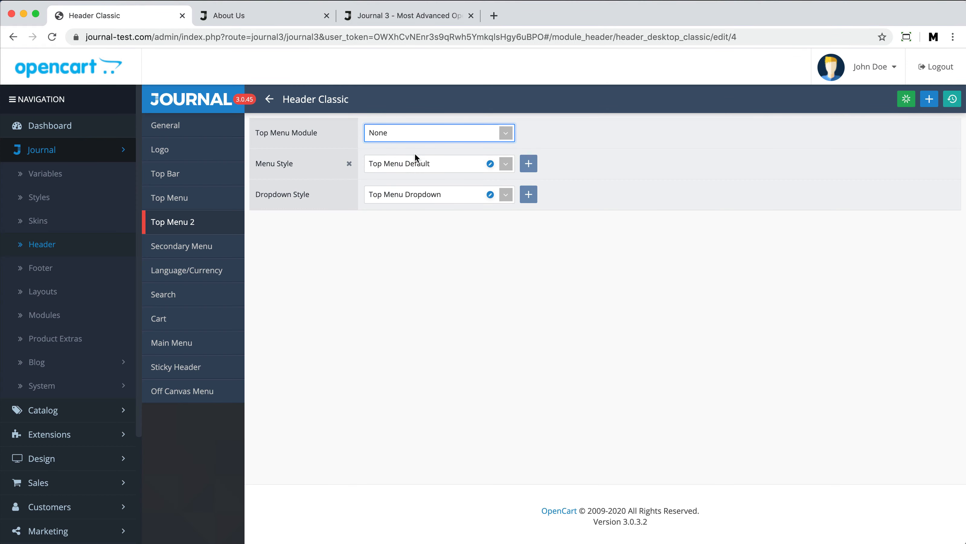
click(302, 18)
key(super+r)
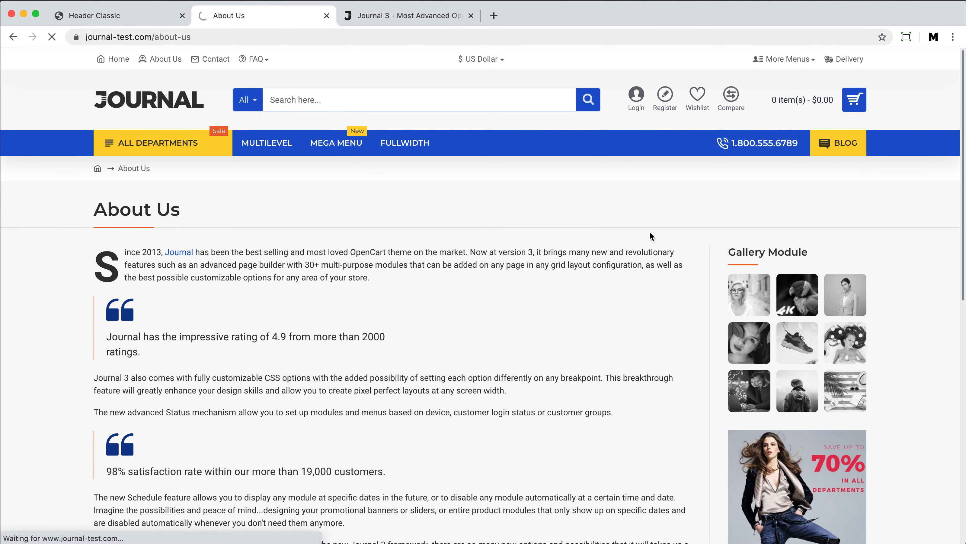
- Set the Language/Currency Align option to End, save the header, and preview the top bar on the About Us page
click(160, 17)
click(216, 270)
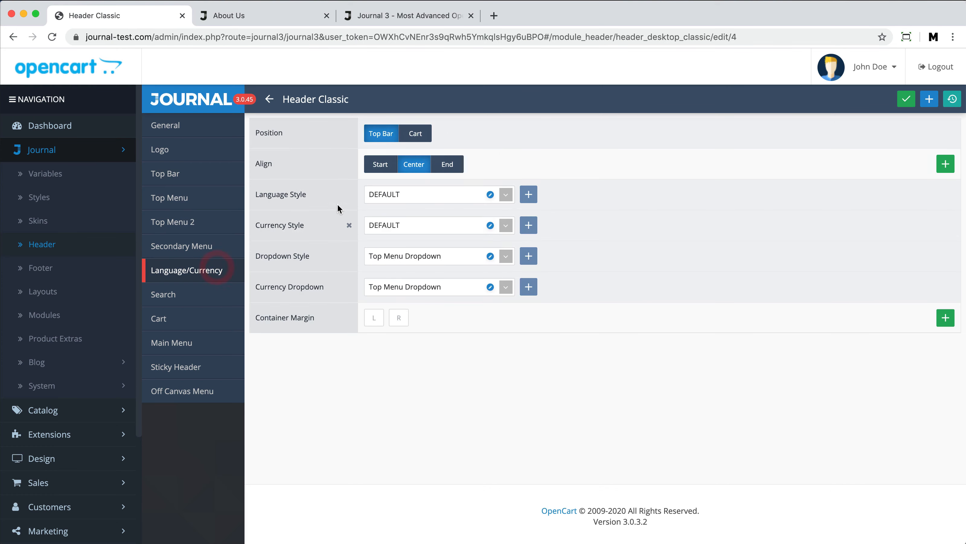
click(448, 168)
key(super+s)
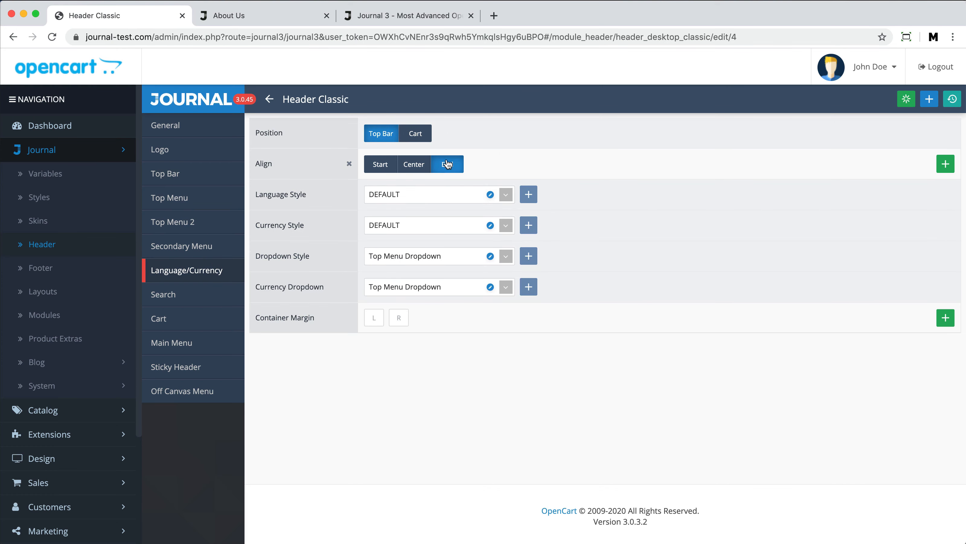
click(308, 19)
key(super+r)
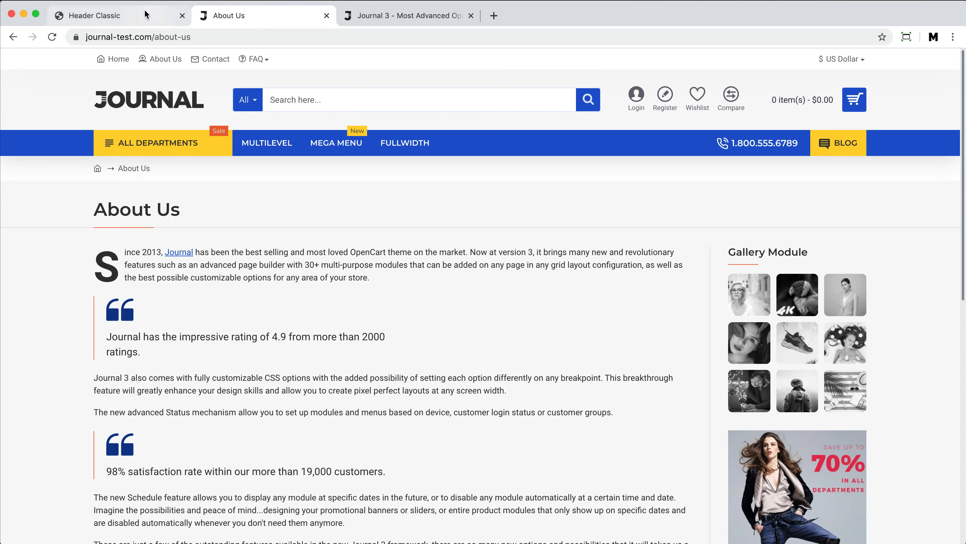
- In the Secondary Menu settings, set Cart Position to Before and the left Margin to 20, checking the menu on the About Us page
click(114, 15)
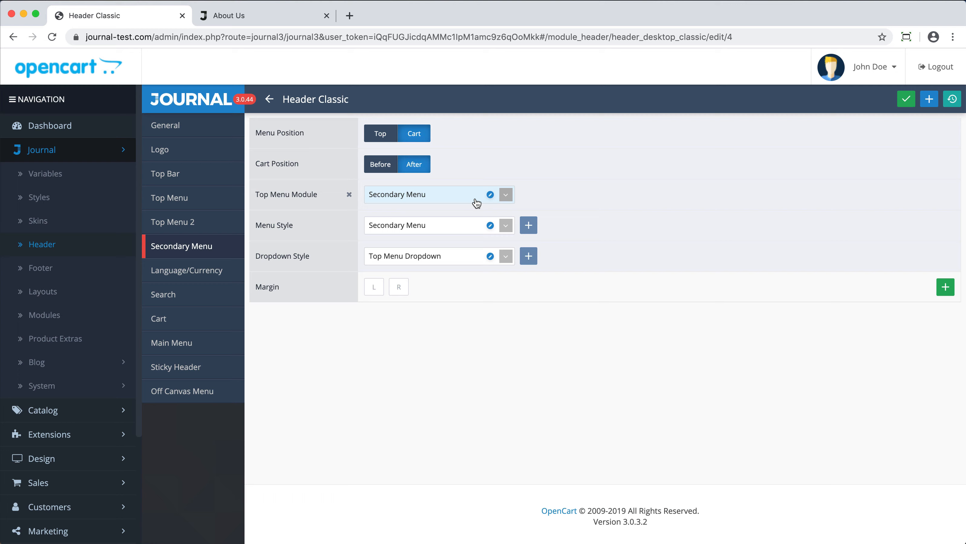
click(307, 19)
key(super+r)
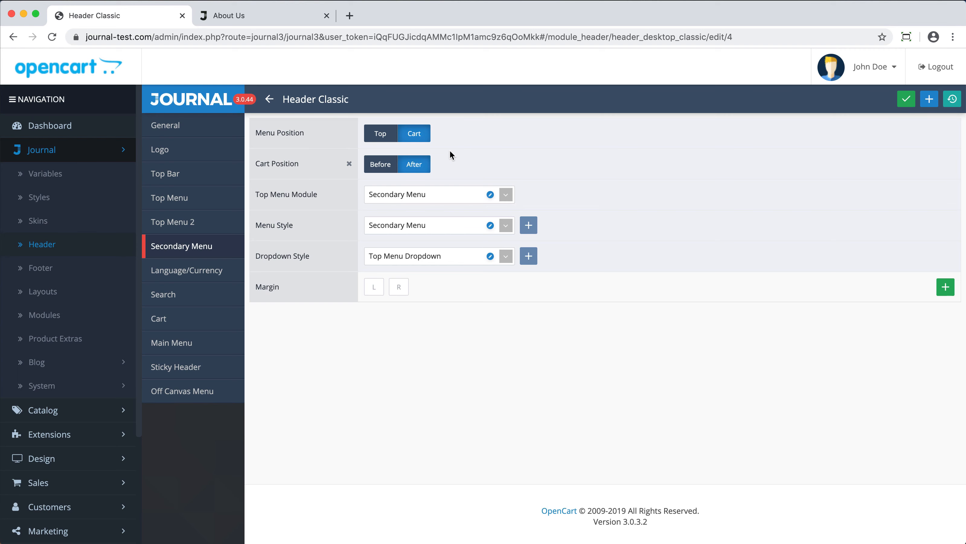
click(383, 164)
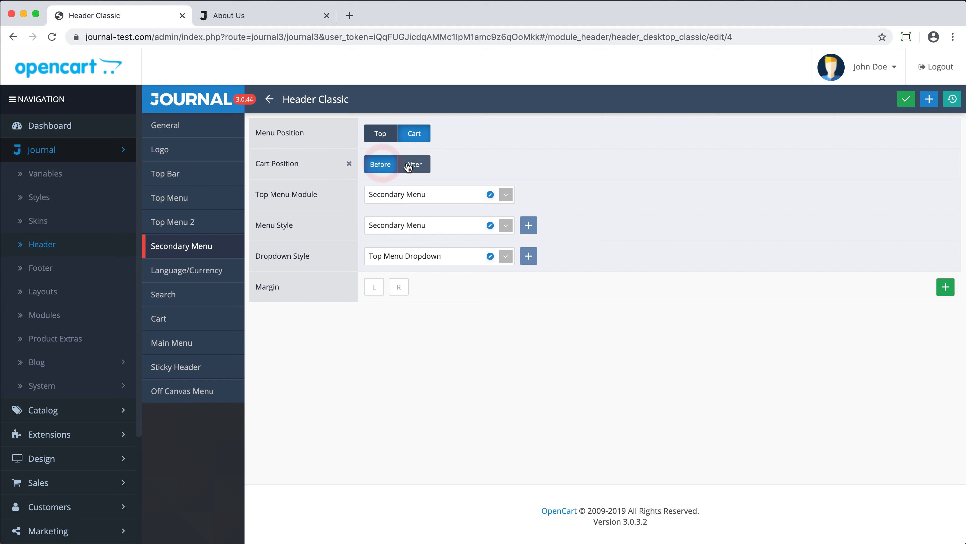
click(372, 287)
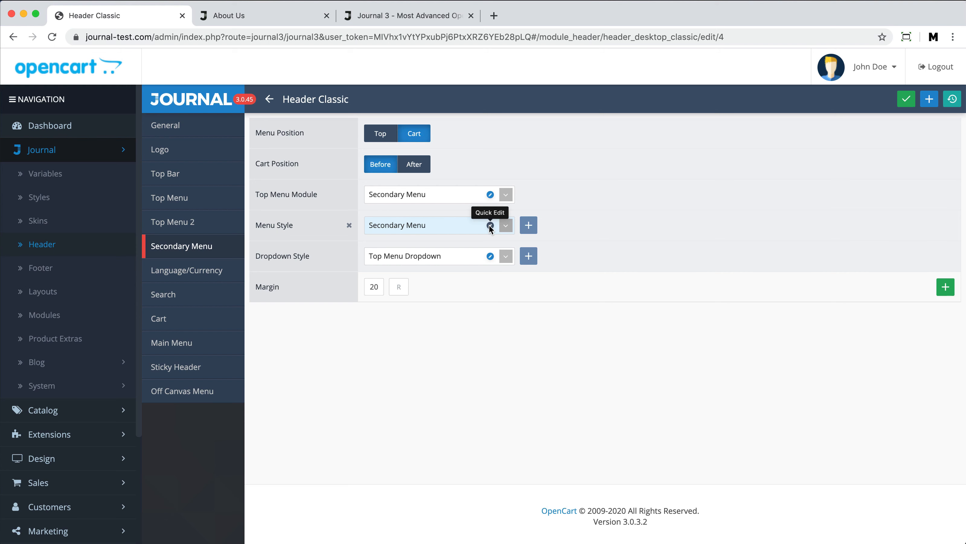
- Review the Secondary Menu style's Global Icon options and Menu Font size 11, and compare them with the icon menu on the About Us page
click(490, 225)
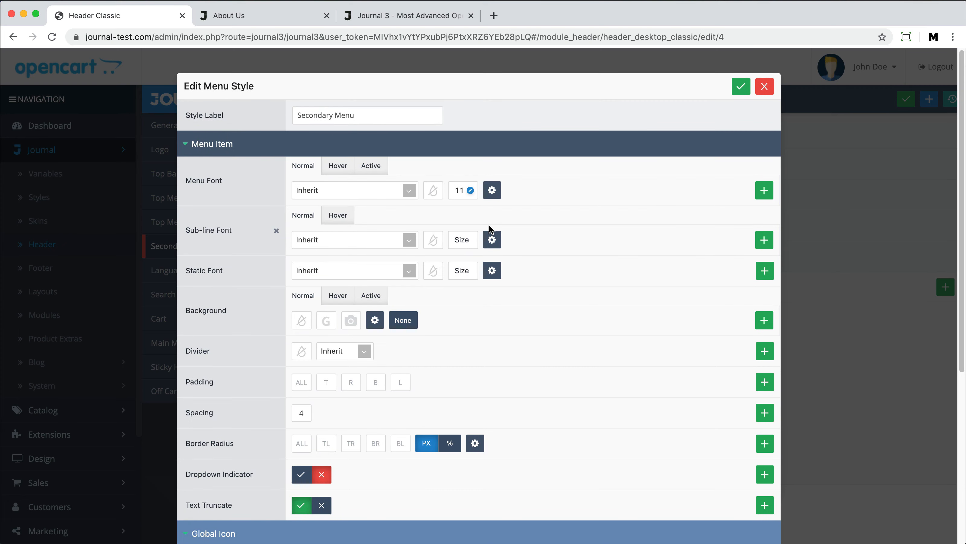
scroll(531, 268, down, 7)
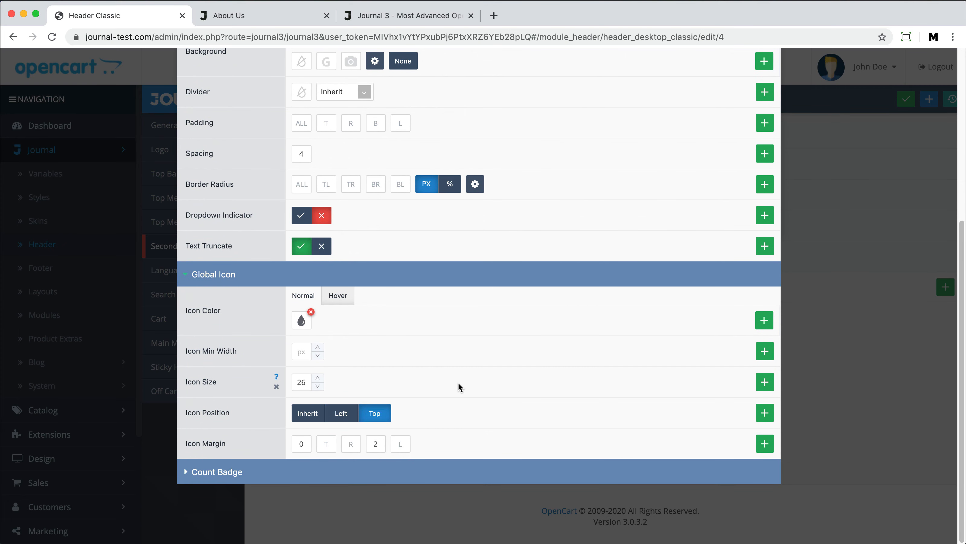
scroll(459, 383, up, 2)
scroll(458, 382, up, 3)
click(461, 129)
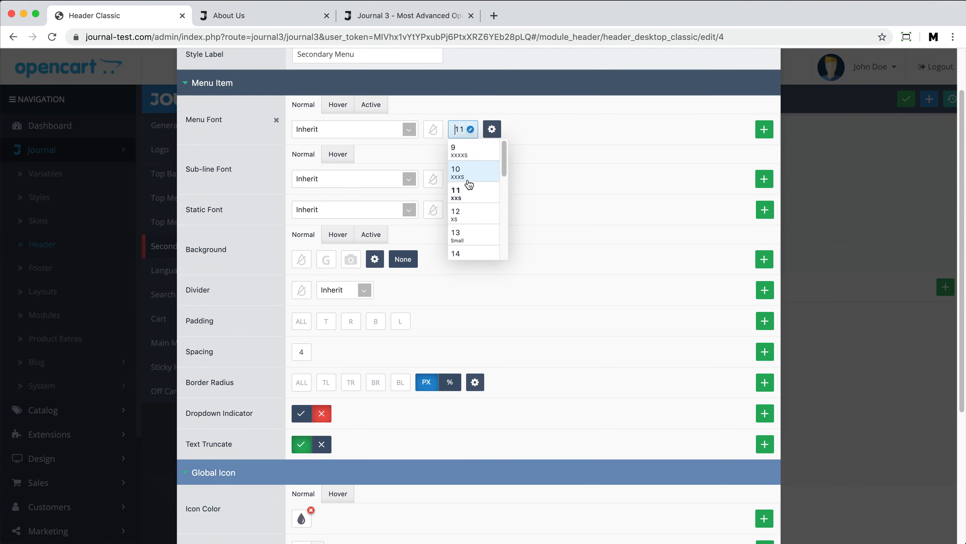
click(470, 191)
click(266, 16)
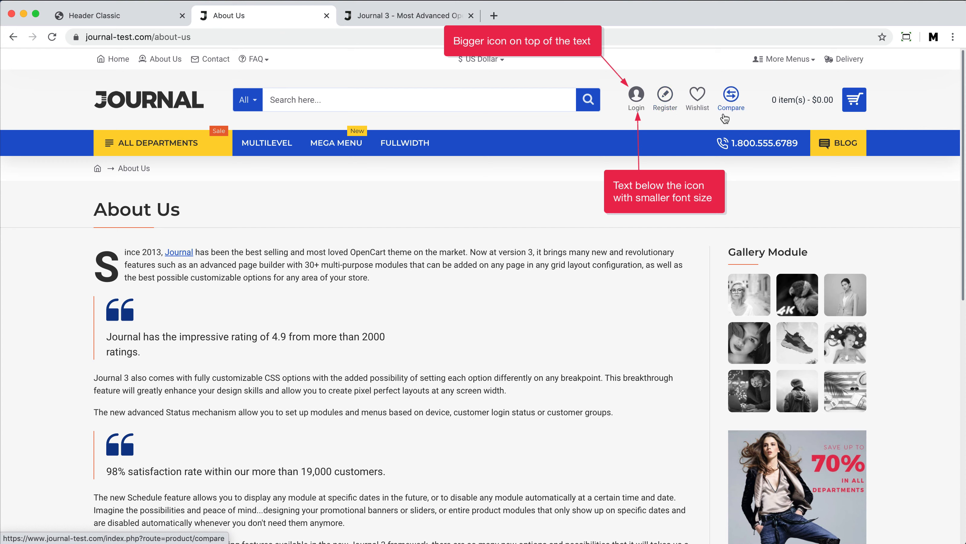
- Open the Secondary Menu module for editing and compare its item list with the icons in the About Us page header
click(173, 15)
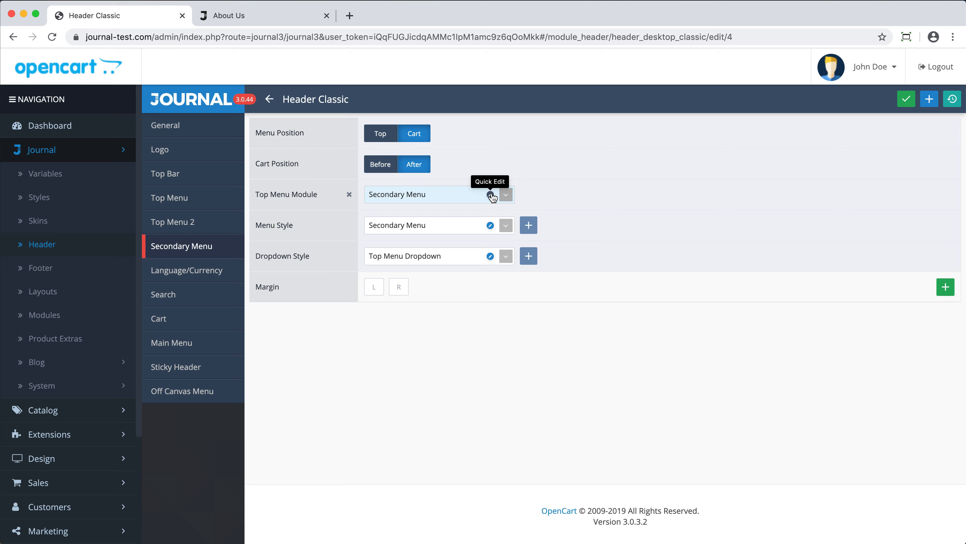
click(491, 195)
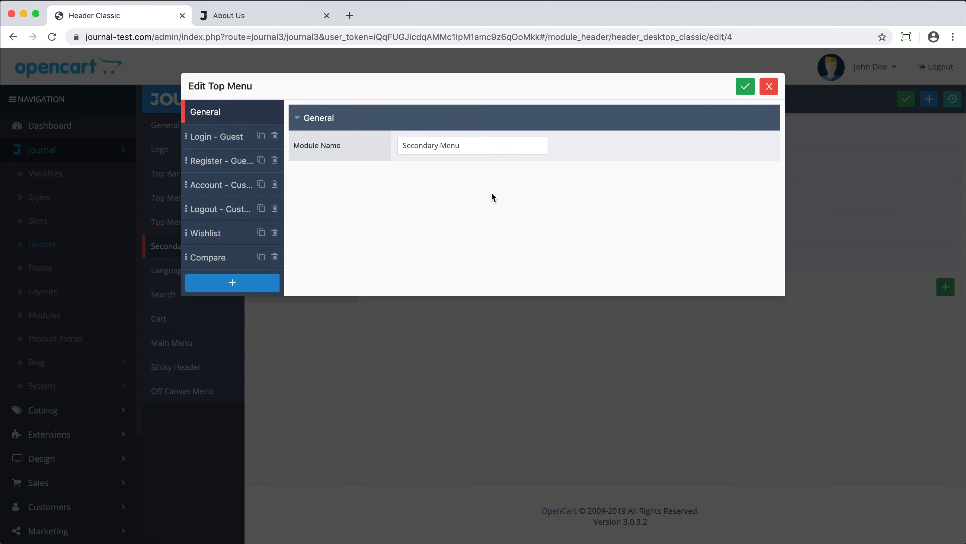
key(ctrl+Tab)
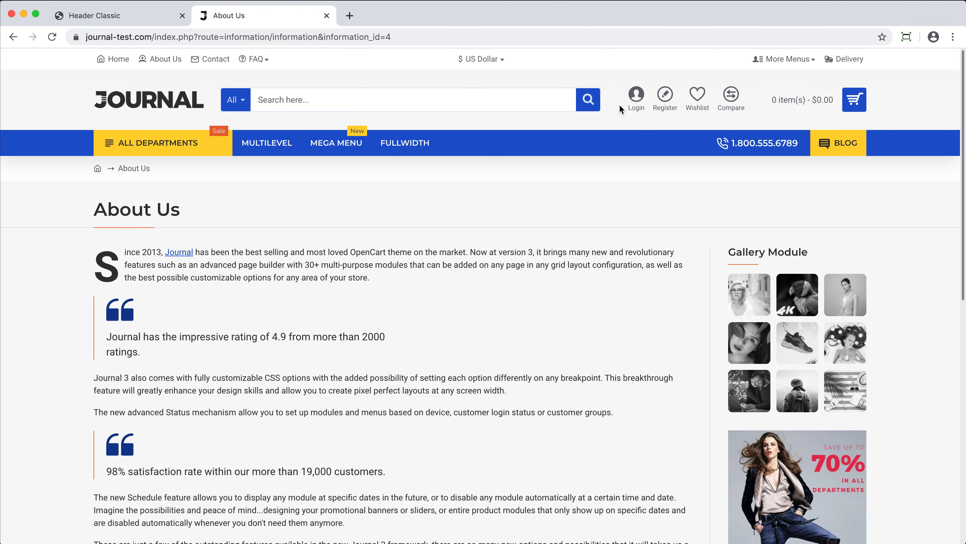
key(ctrl+shift+Tab)
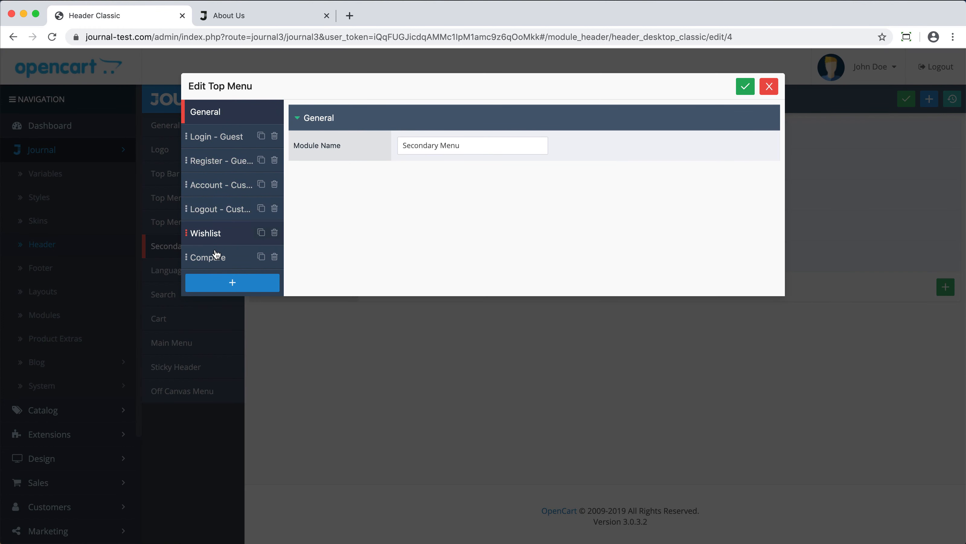
- Open the Login - Guest item's Customer status, try All, and set it back to Guests
click(229, 137)
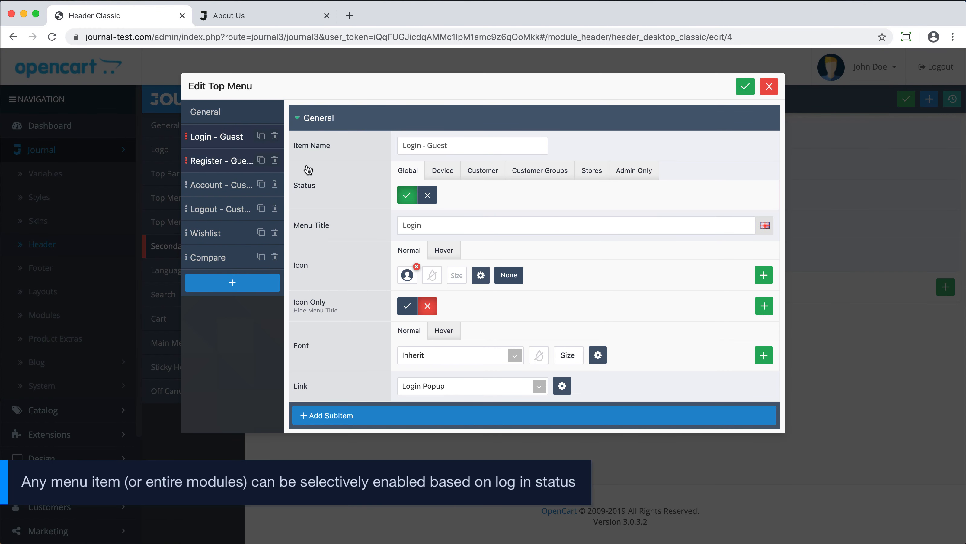
click(502, 176)
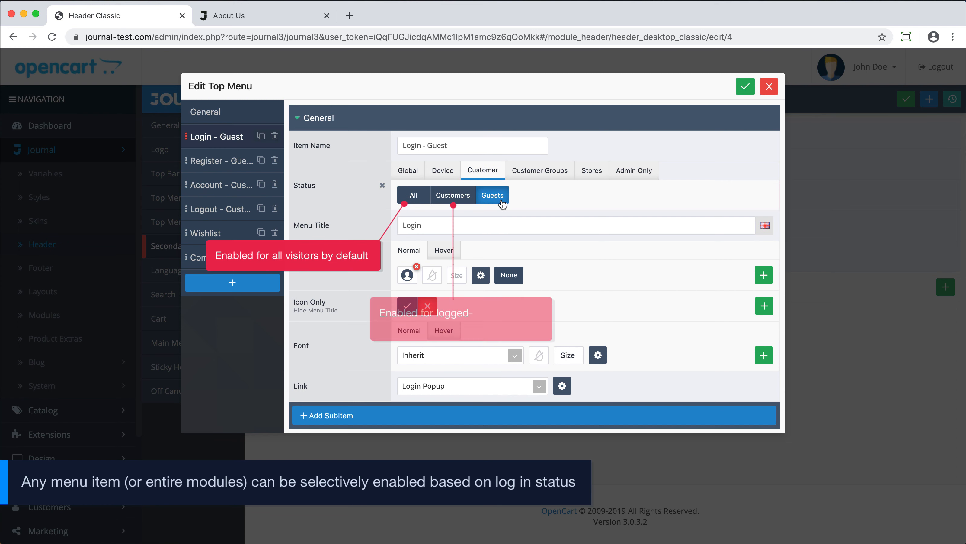
click(413, 197)
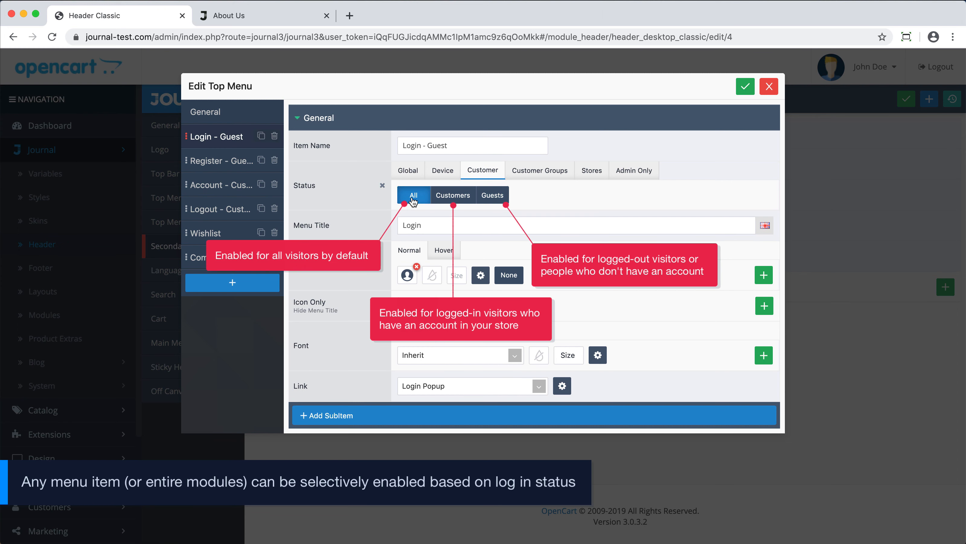
click(489, 199)
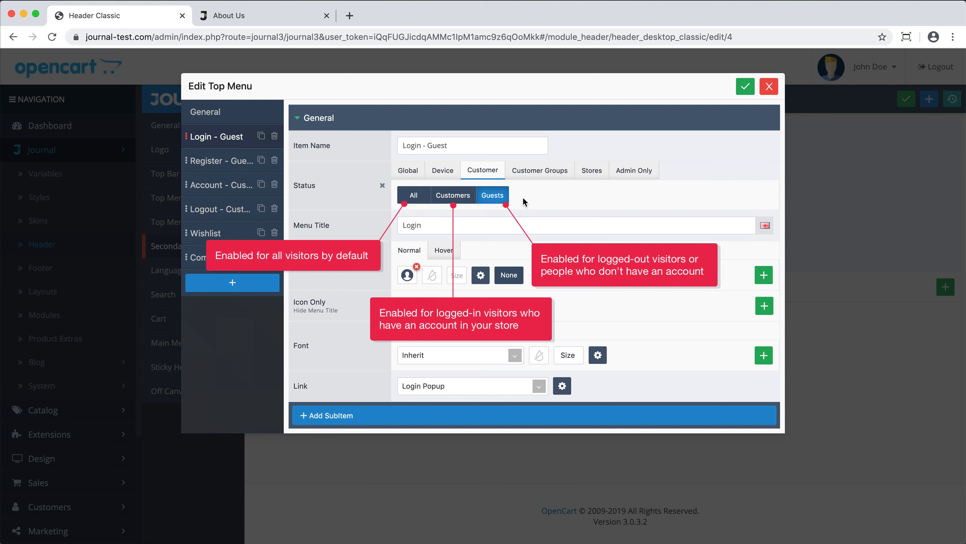
- Review the Customer status of the Register - Guest, Account - Customer and Logout - Customer menu items
click(233, 160)
click(484, 172)
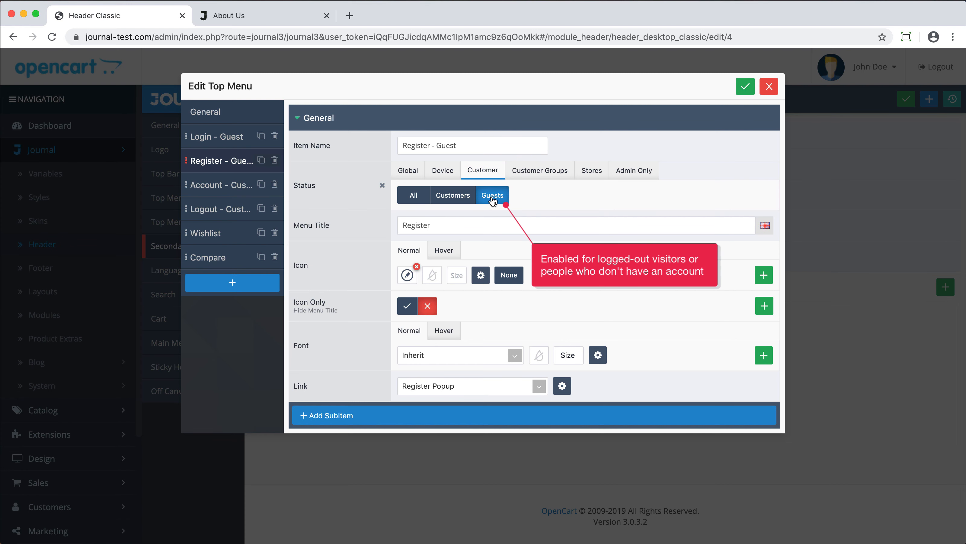
click(240, 186)
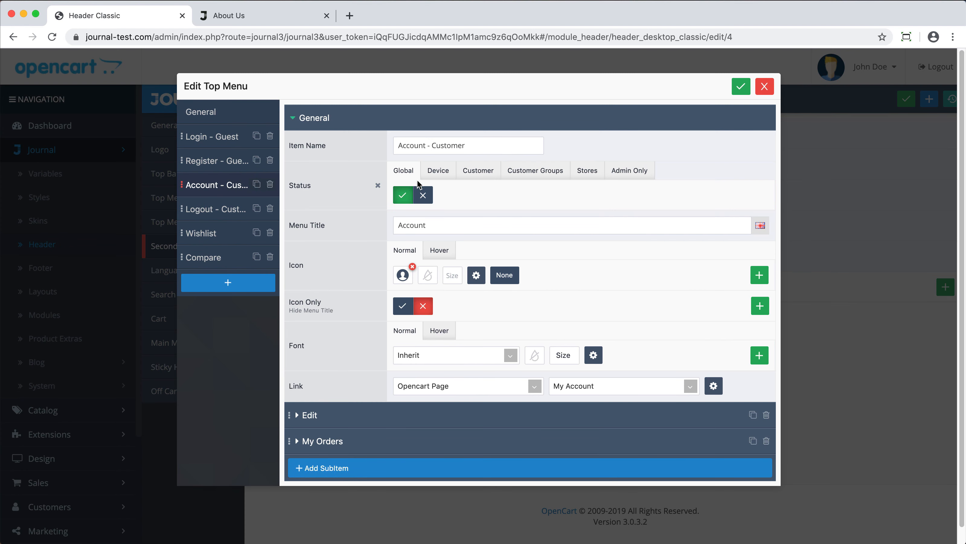
click(487, 174)
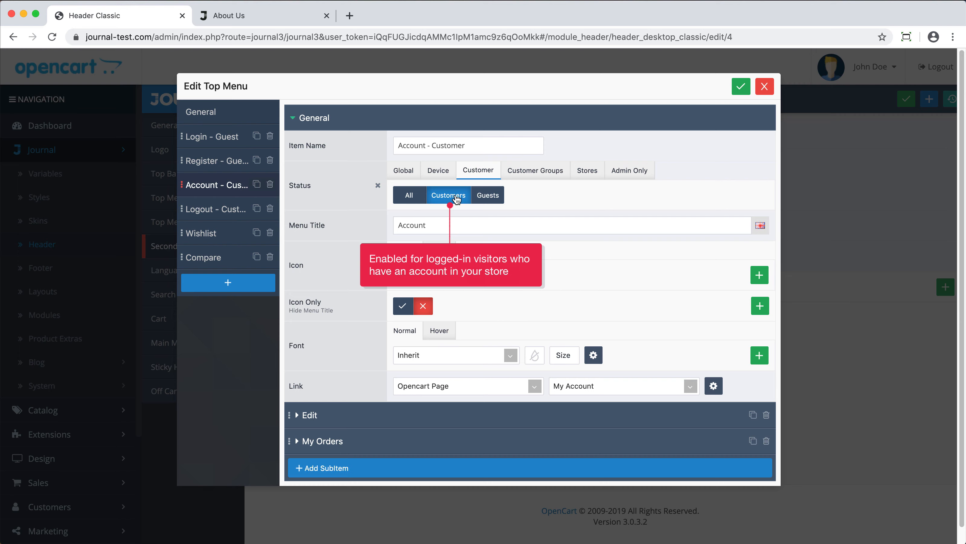
click(216, 209)
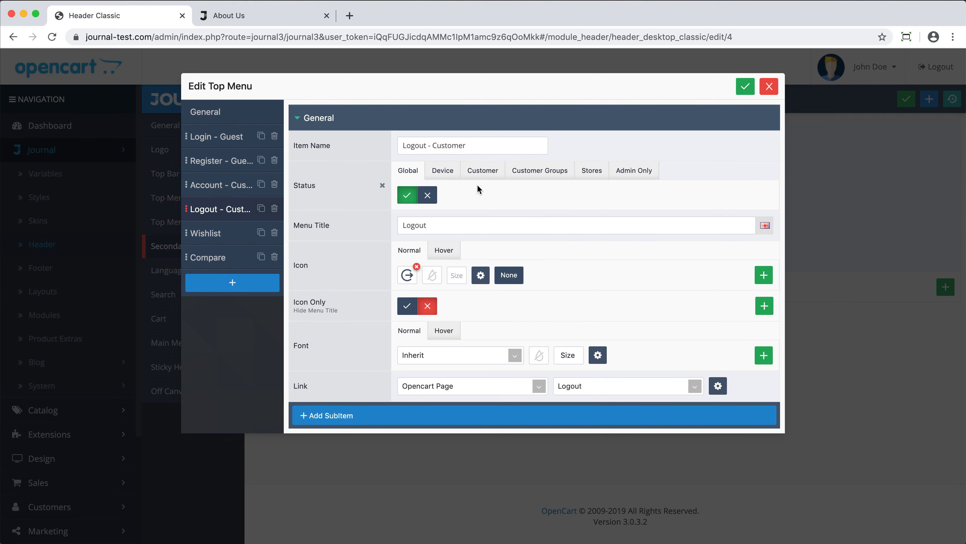
click(482, 172)
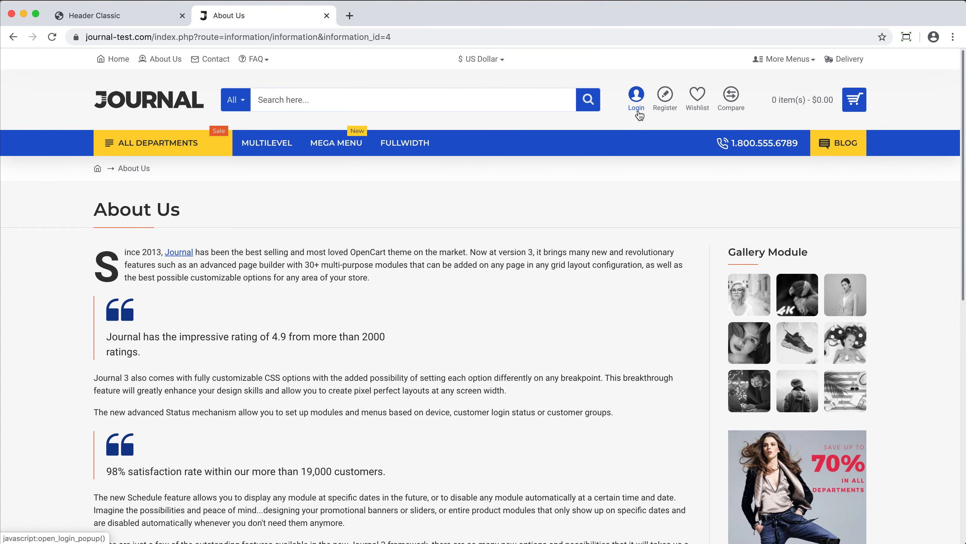
- Test the login-dependent header items by logging in with the prefilled customer credentials, viewing the Account submenu, and logging out
click(636, 100)
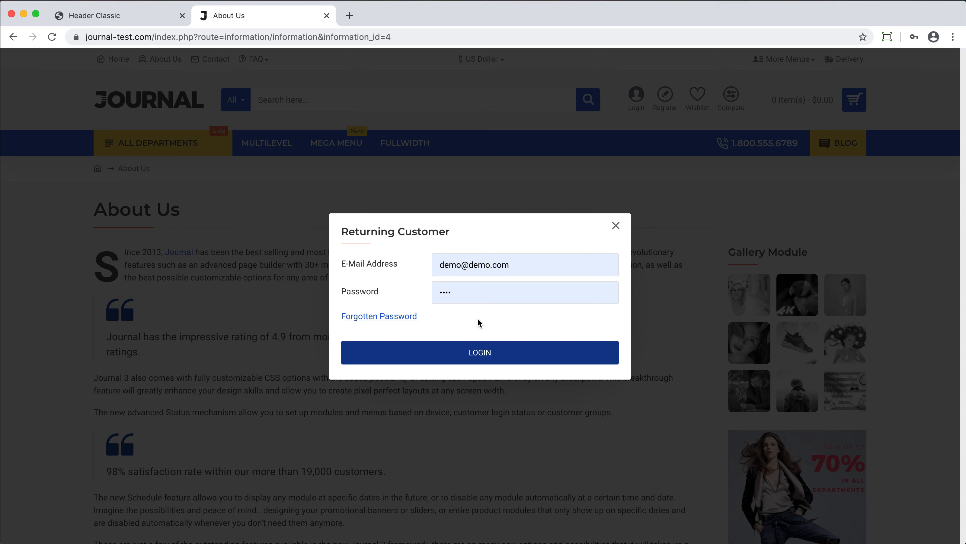
click(480, 352)
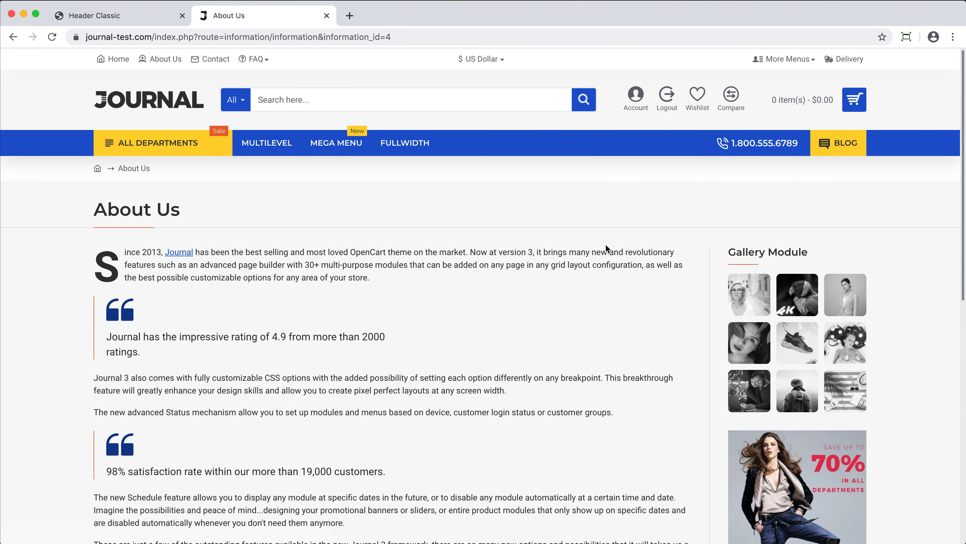
mouse_move(641, 106)
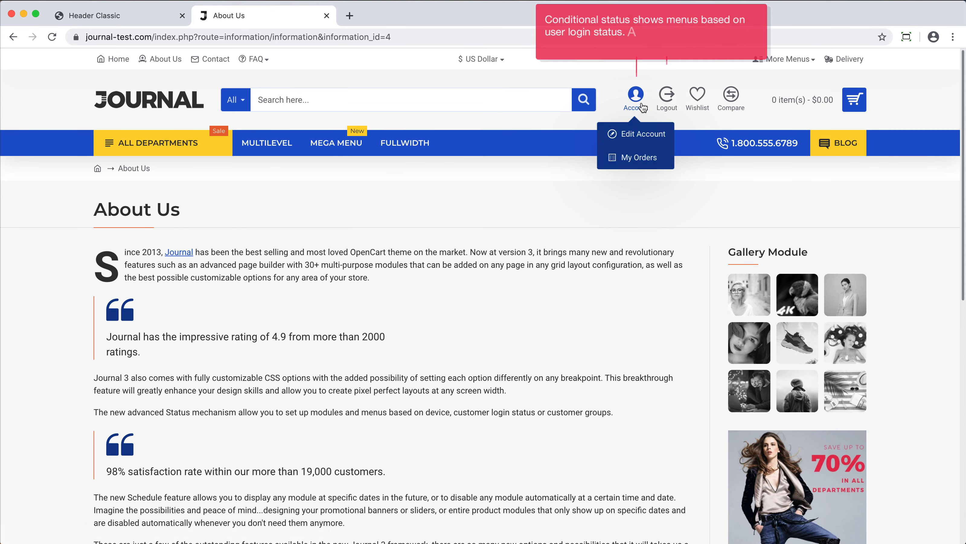
click(669, 105)
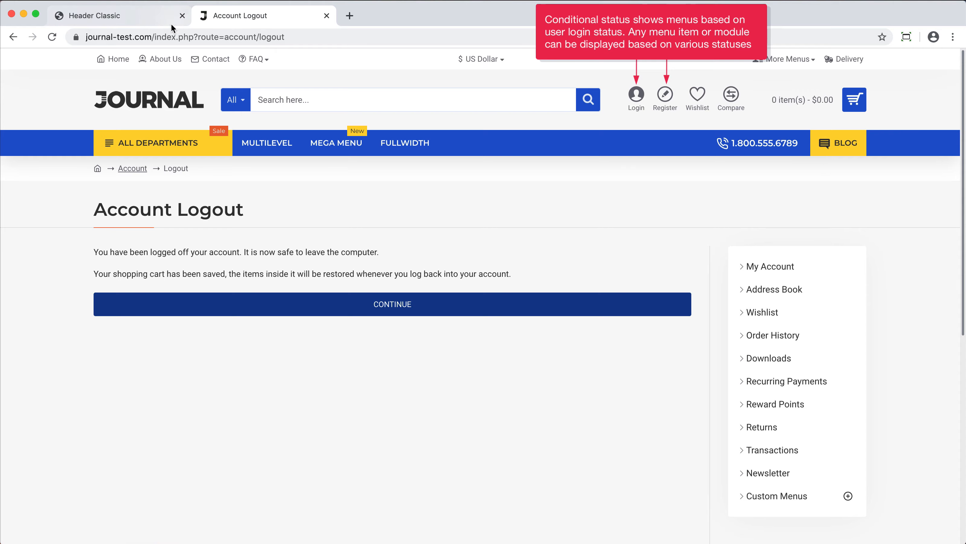
- Close the Secondary Menu module editor in the admin and open the Classic header's Language/Currency options
click(164, 18)
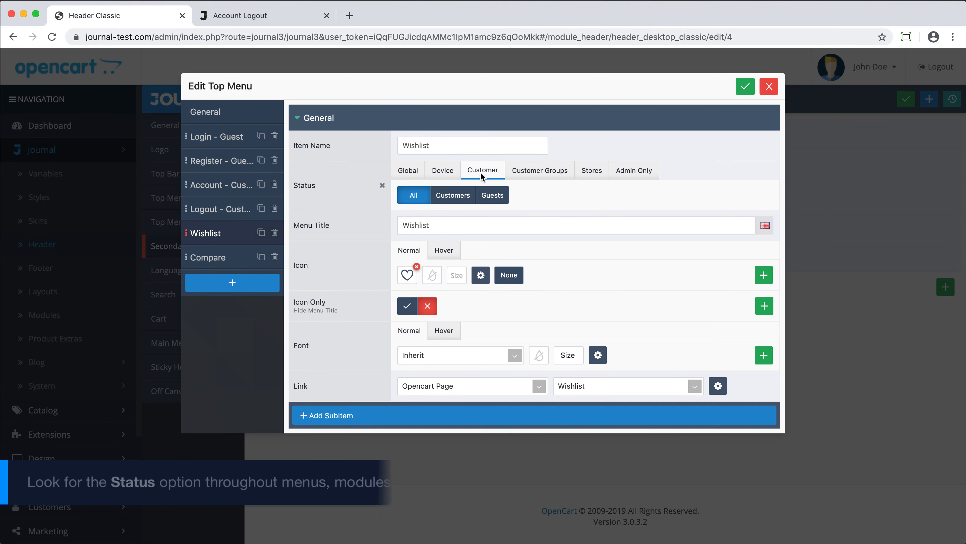
click(844, 201)
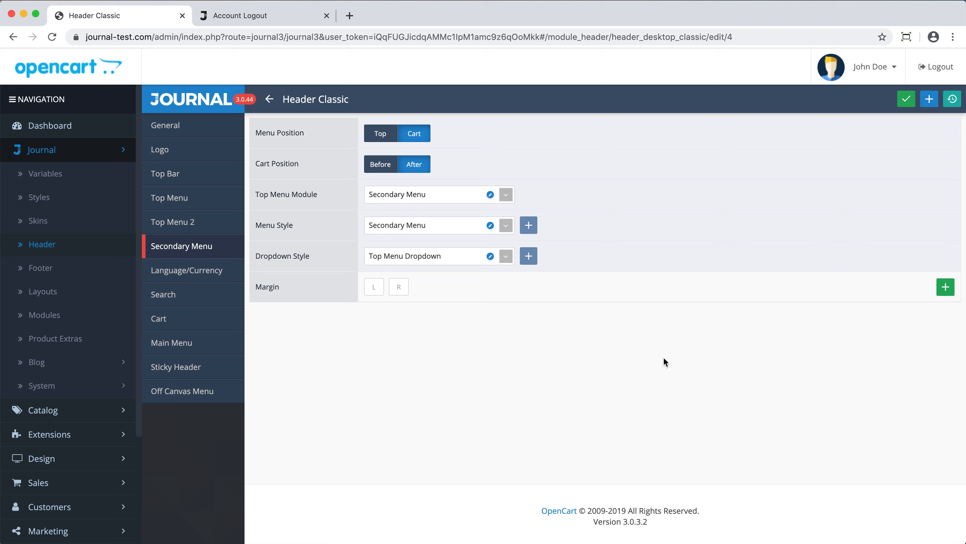
click(229, 276)
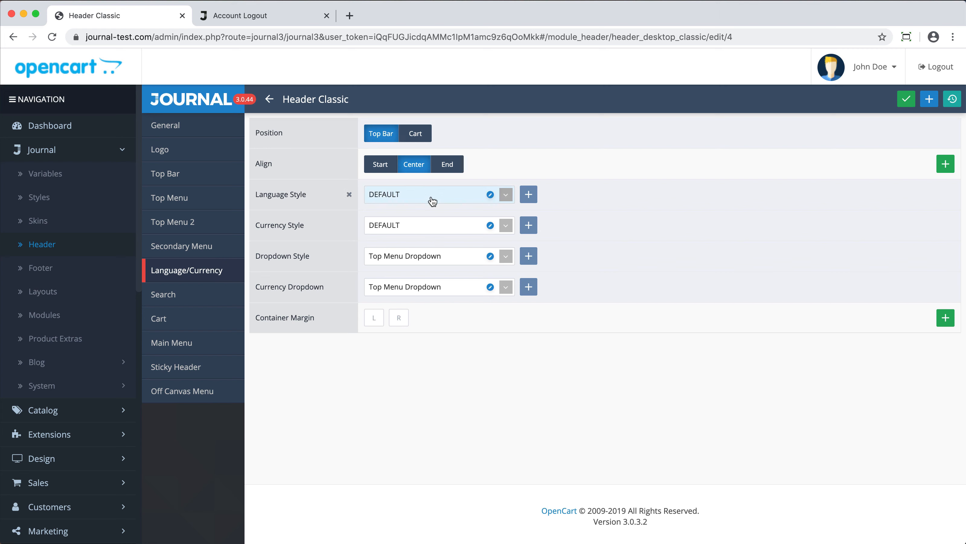
- Open the Language / Currency style list among the theme's Header Elements styles
click(38, 198)
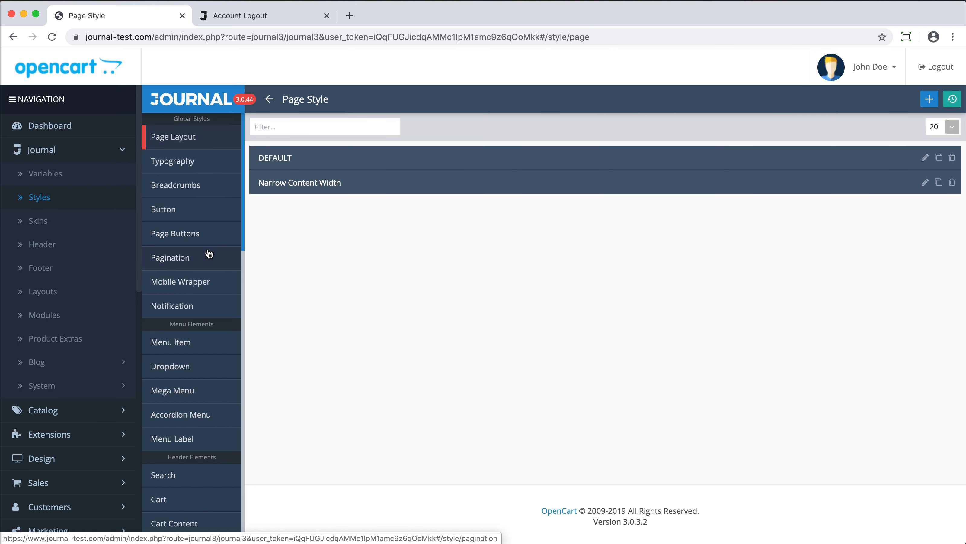
scroll(210, 254, down, 5)
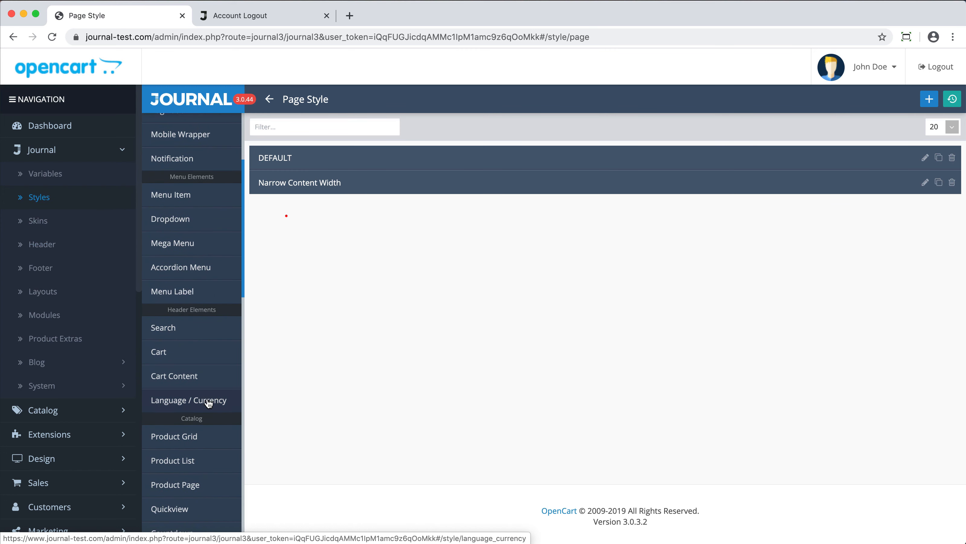
click(209, 402)
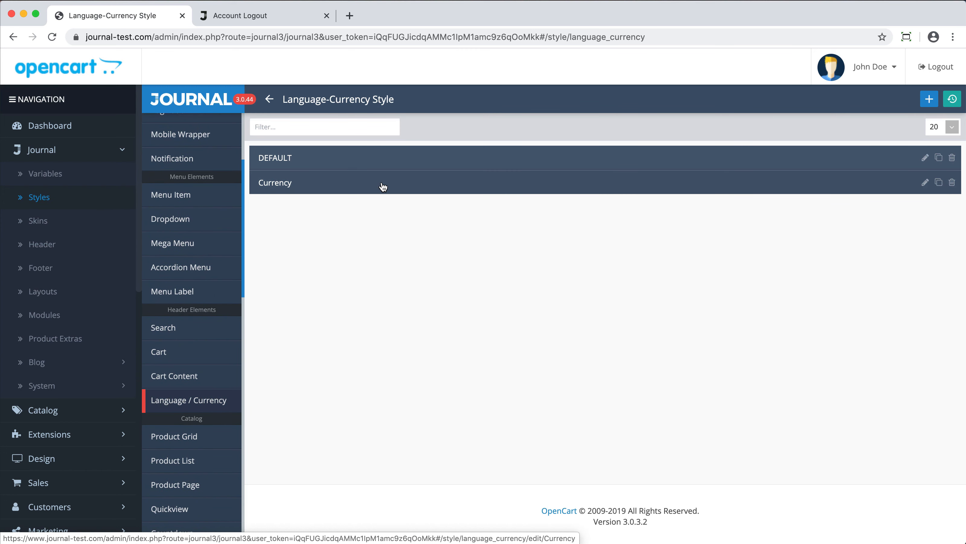
- Return to the Classic header's Language/Currency options and check the choices available for Dropdown Style
click(123, 243)
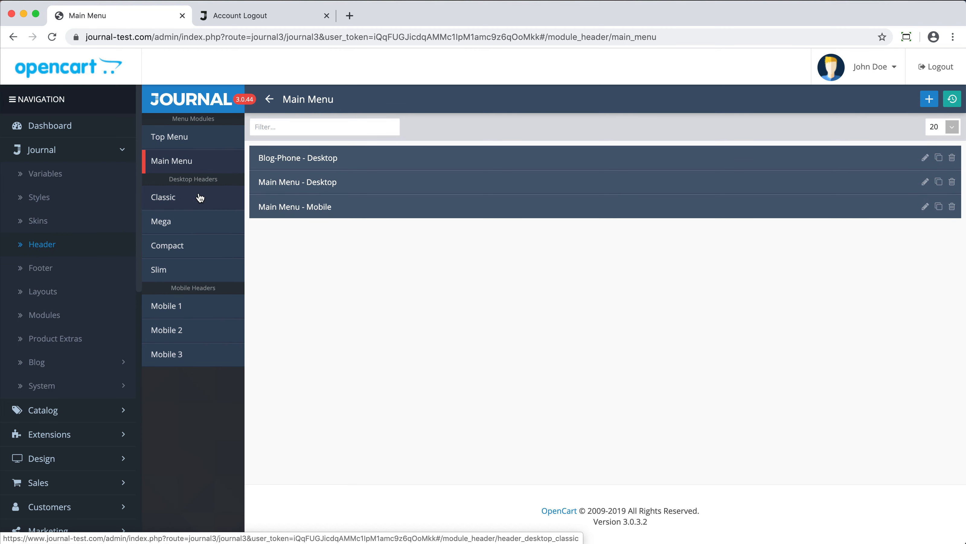
click(201, 195)
click(304, 157)
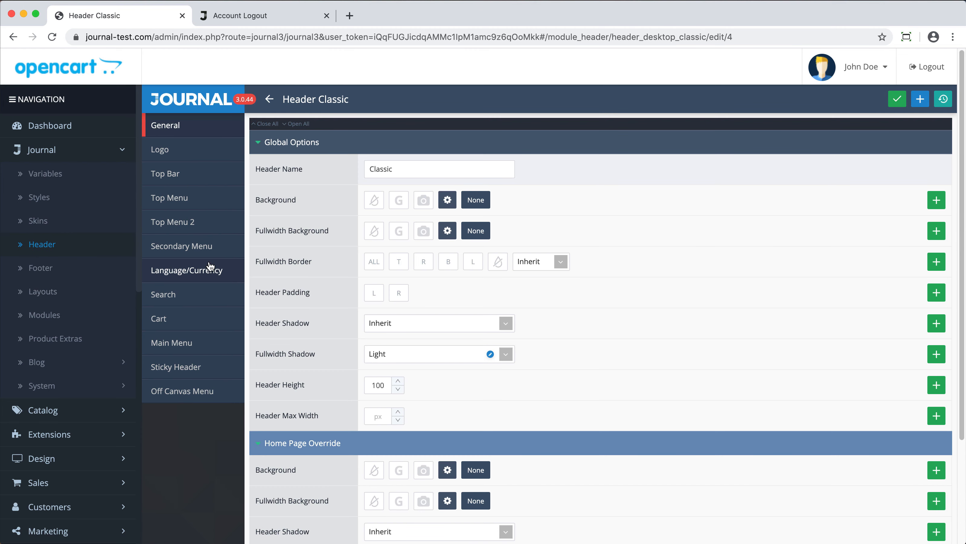
click(210, 268)
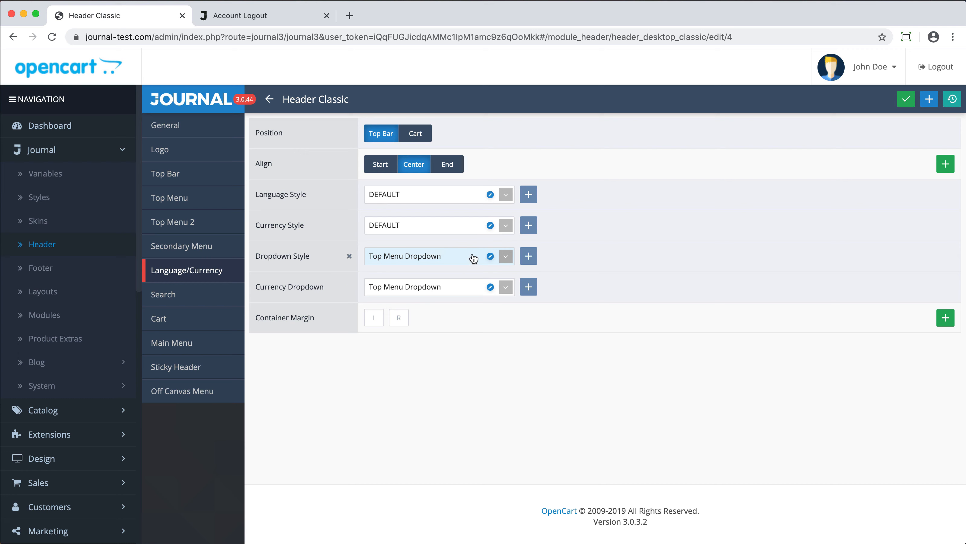
click(473, 253)
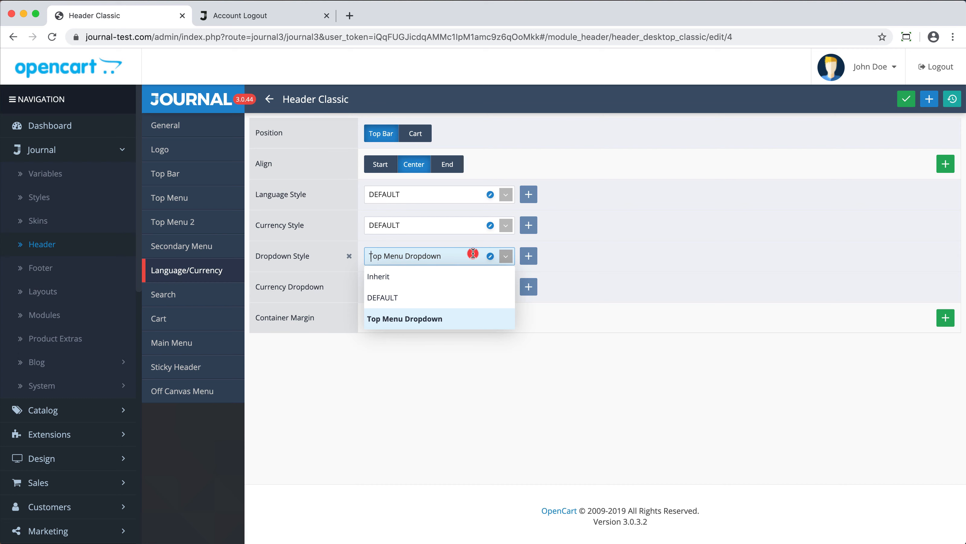
click(604, 256)
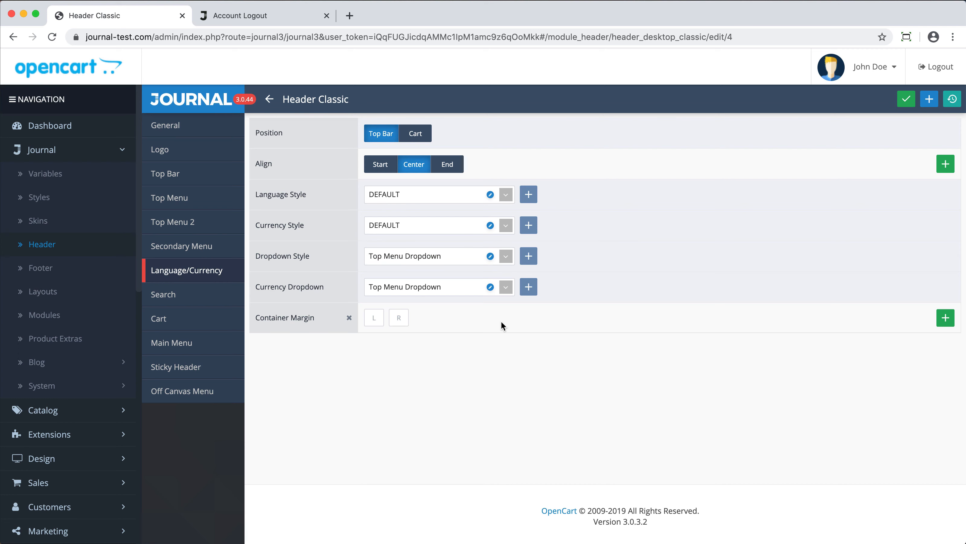
- Locate the Languages and Currencies pages under the OpenCart system's Localisation settings
scroll(93, 378, down, 6)
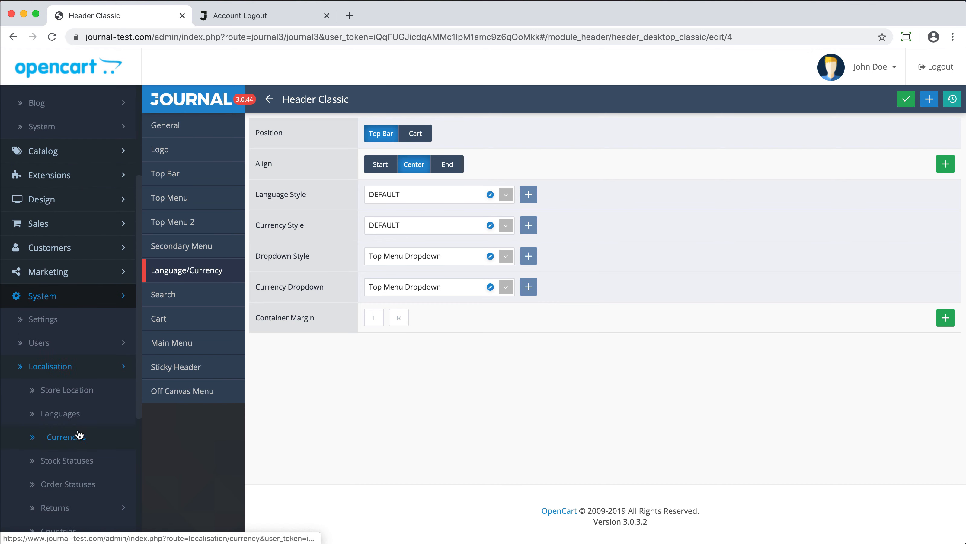
scroll(78, 434, down, 1)
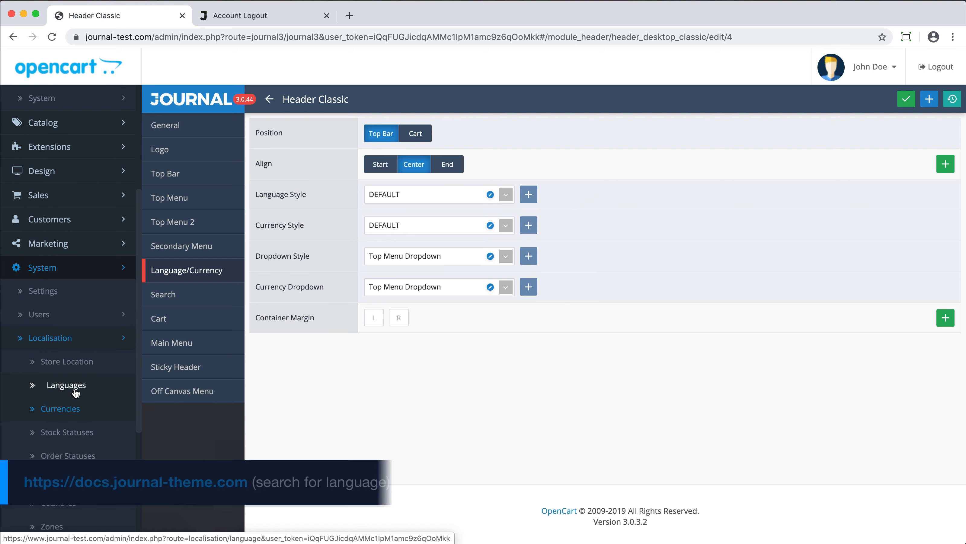
scroll(76, 392, up, 10)
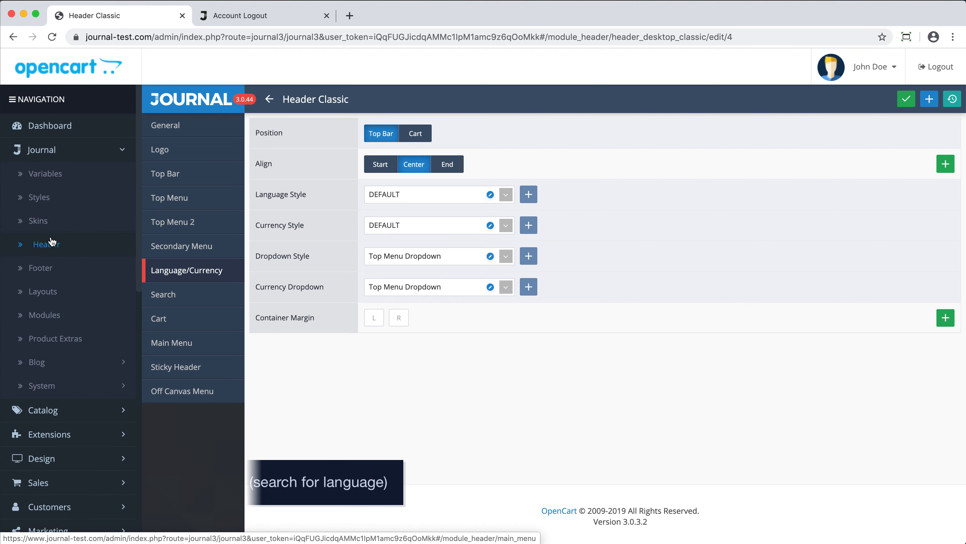
- Open the skin's Catalog Mode options and try disabling Language Status and Currency Status
click(55, 226)
click(205, 162)
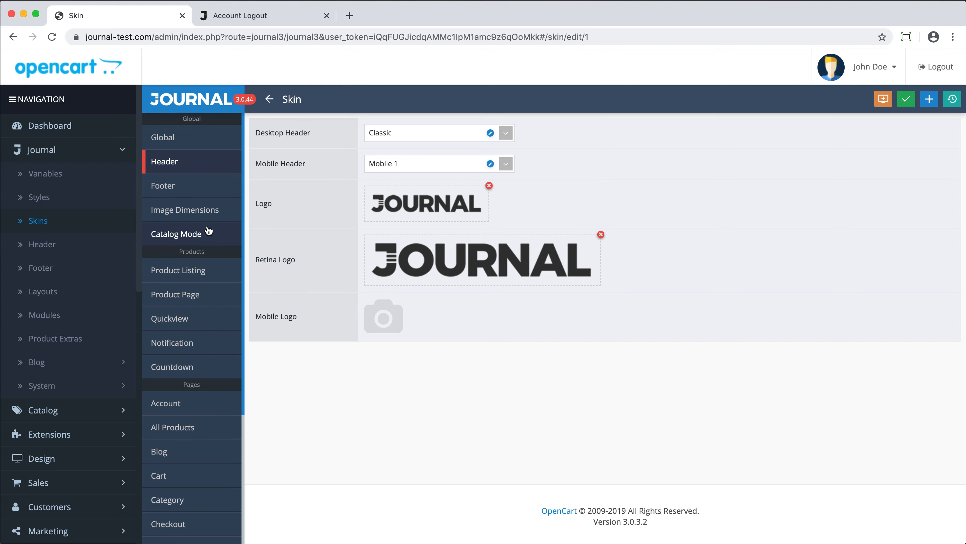
click(210, 239)
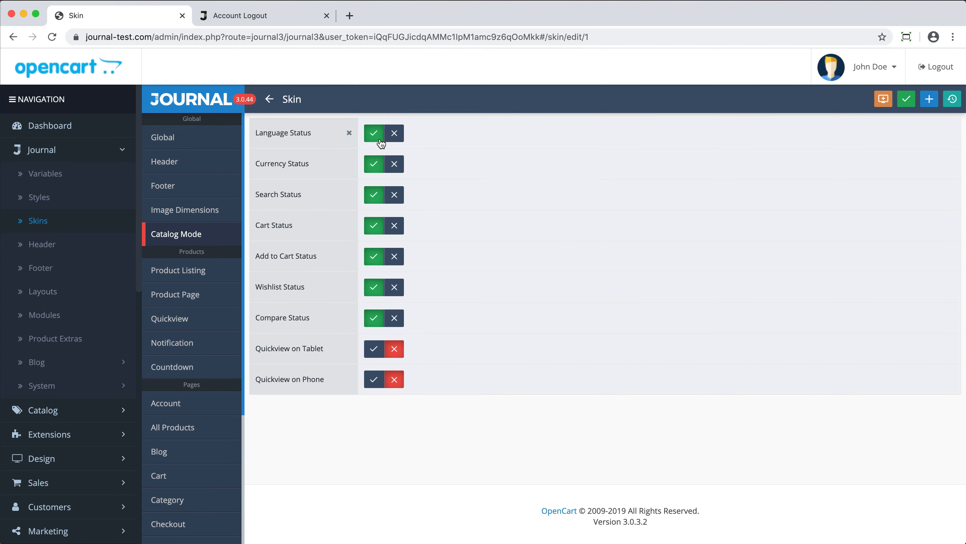
click(394, 133)
click(394, 164)
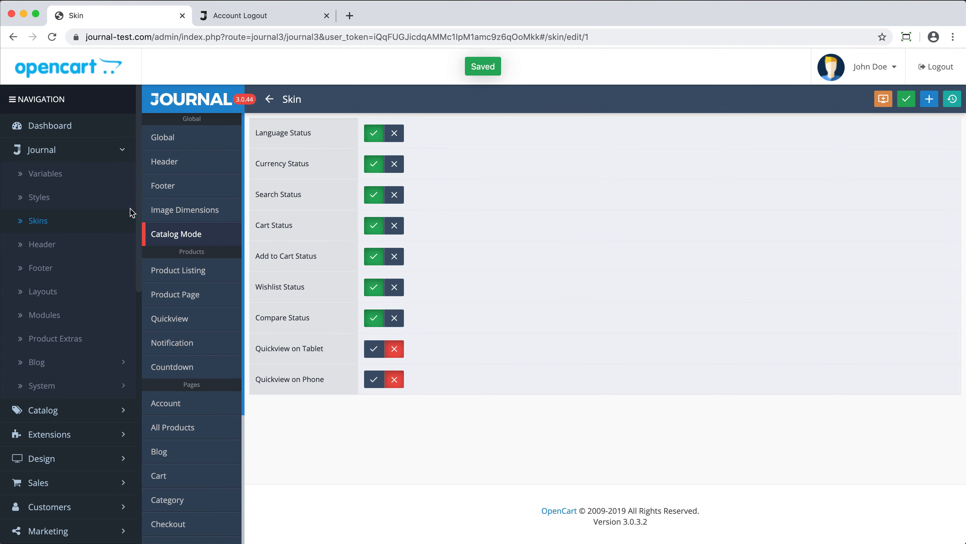
- Reopen the Classic desktop header and show its Search options
click(74, 244)
click(179, 197)
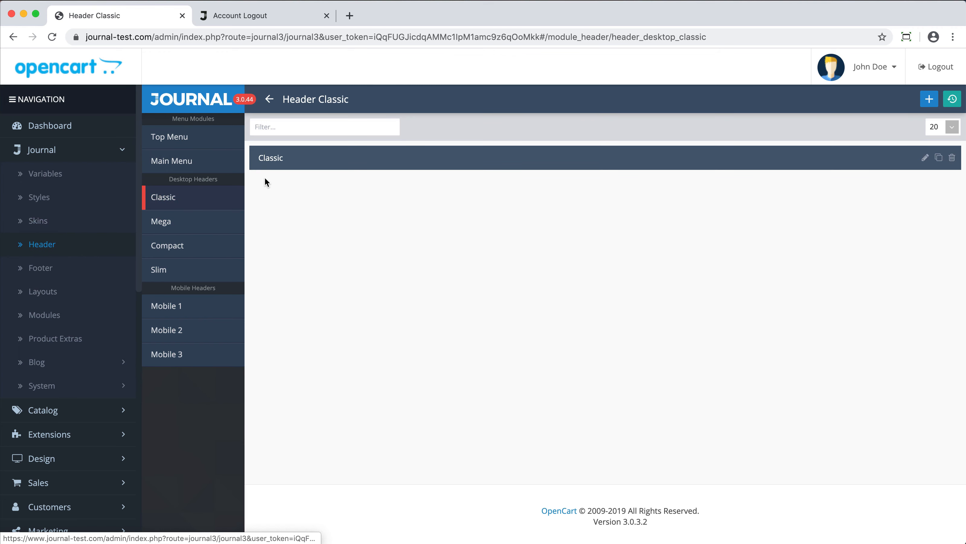
click(291, 164)
click(209, 294)
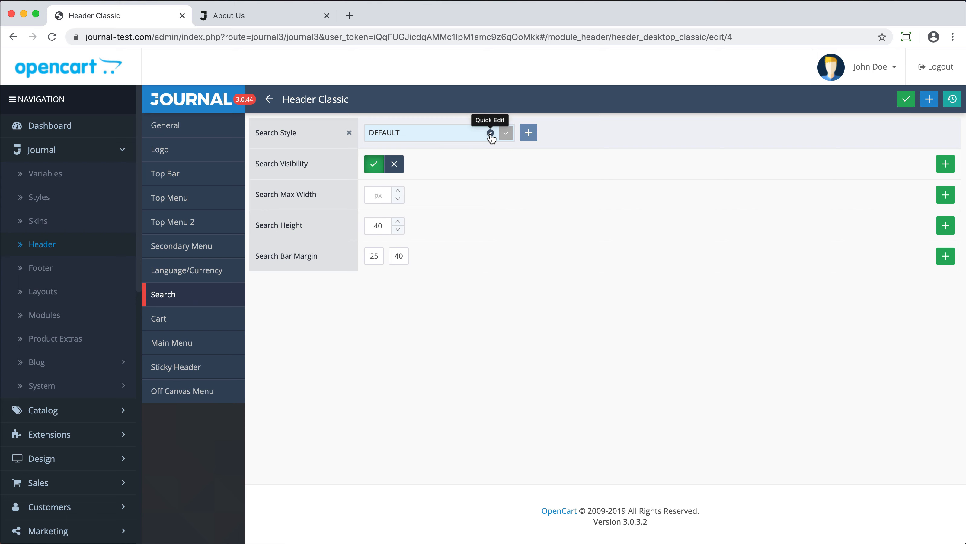
- Open the DEFAULT search style for editing and review its Search Bar, Input, Button and Categories settings
click(491, 134)
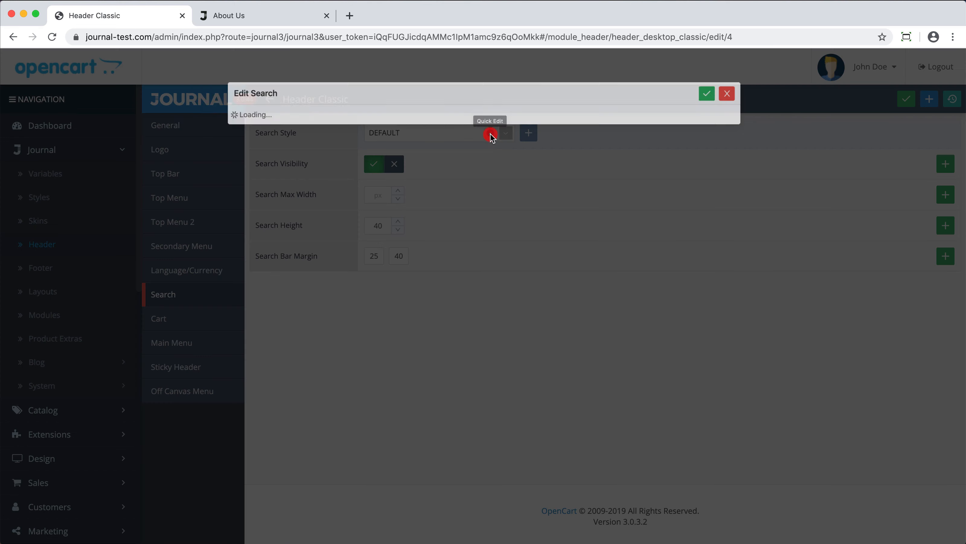
click(396, 150)
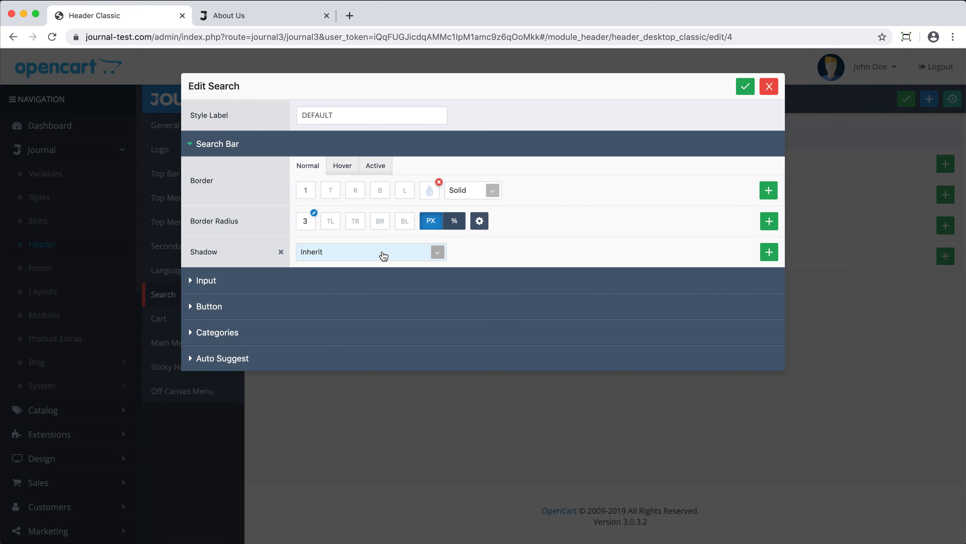
click(375, 280)
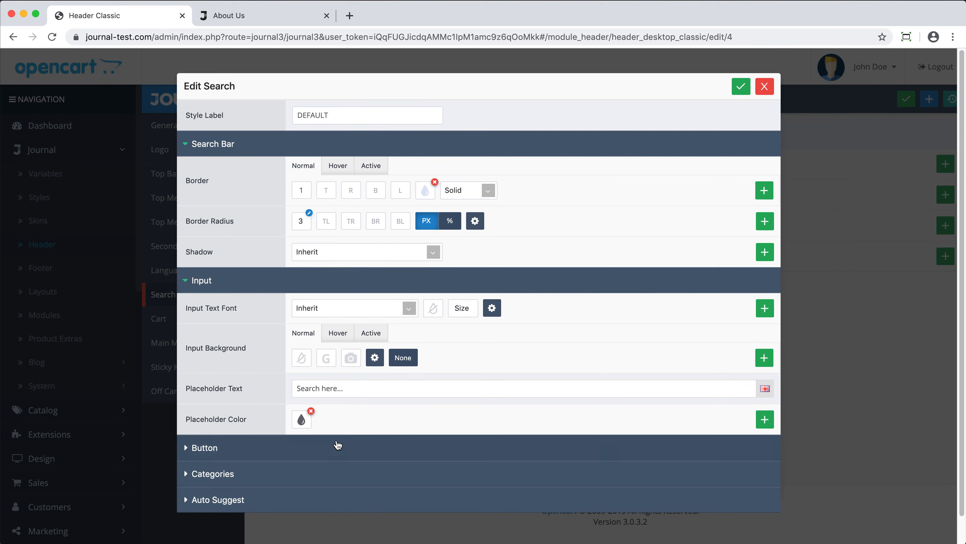
click(531, 447)
scroll(532, 442, down, 5)
click(532, 444)
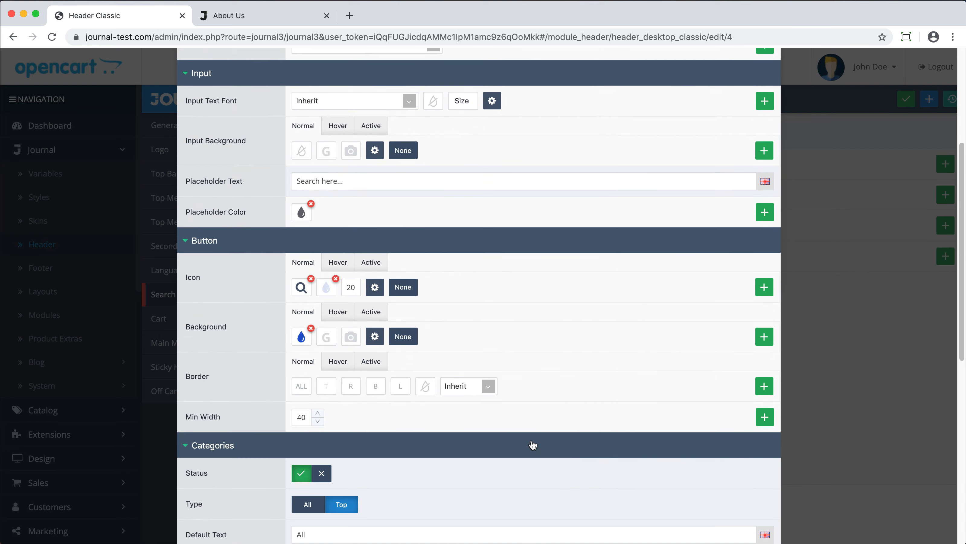
scroll(532, 443, down, 3)
- Preview the search bar's category dropdown on the storefront's About Us page and choose All
click(228, 15)
click(236, 101)
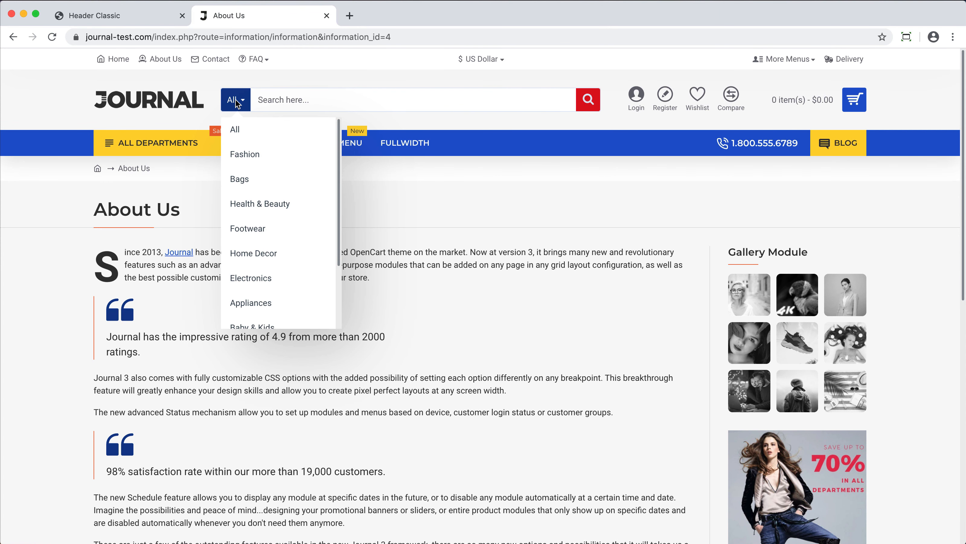
click(247, 128)
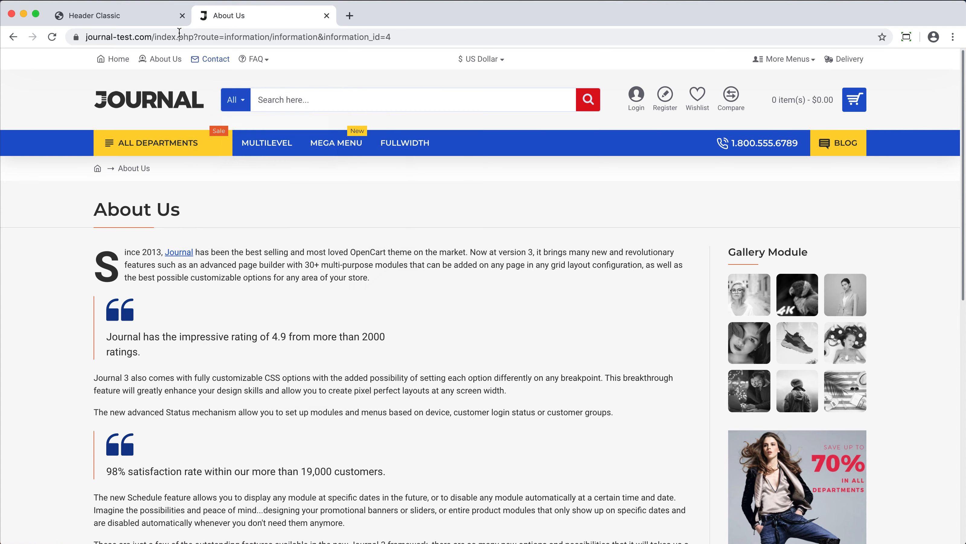
- Look through the search style's Categories settings, and test auto suggest on the storefront by searching for "app"
click(112, 15)
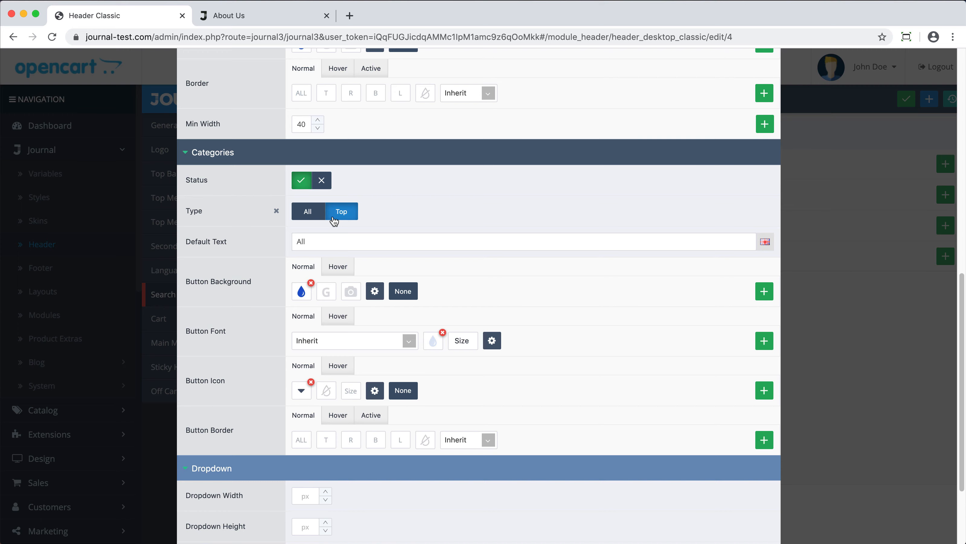
scroll(431, 472, down, 10)
click(228, 15)
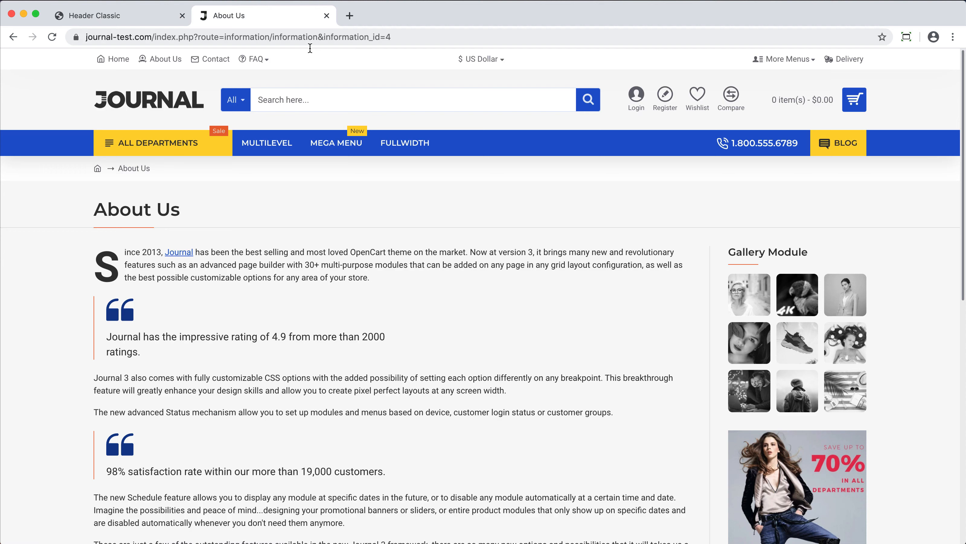
click(318, 104)
text(app)
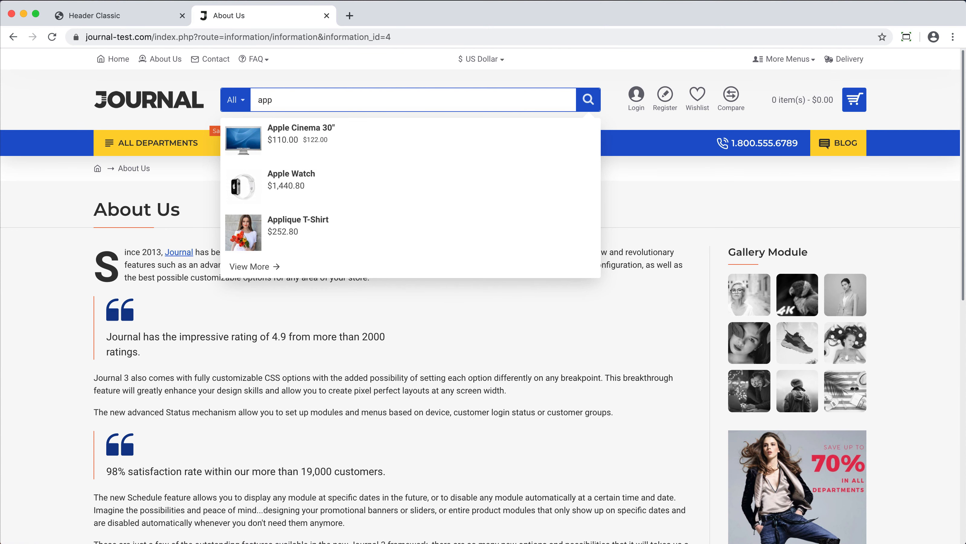
- Review the Auto Suggest status conditions from Device to Admin Only, and its remaining dropdown and product settings
key(ctrl+shift+Tab)
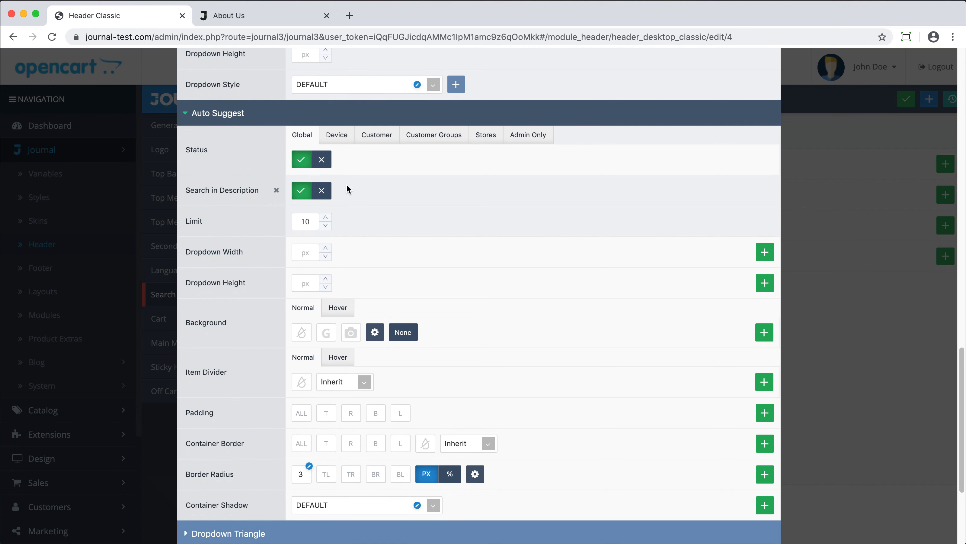
click(343, 133)
click(377, 135)
click(434, 134)
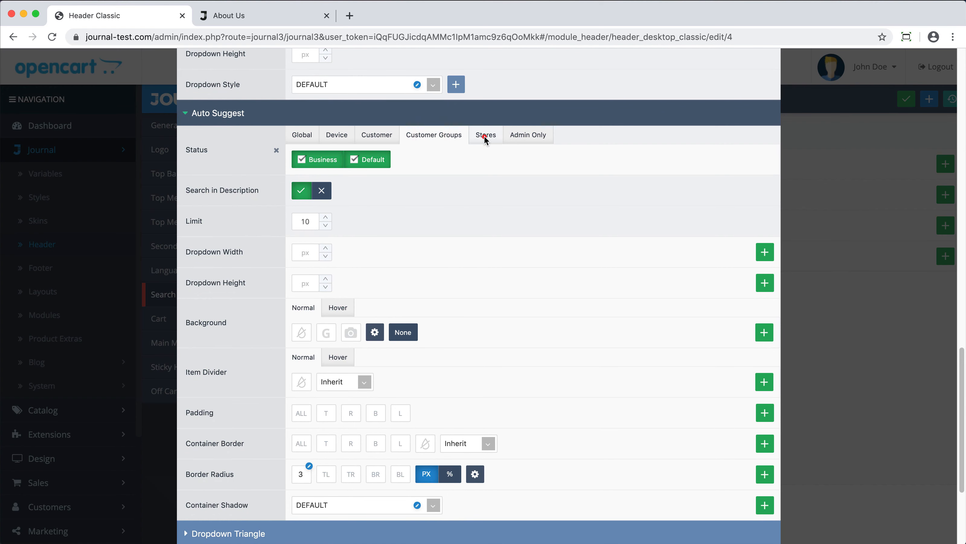
click(486, 135)
click(528, 135)
click(309, 134)
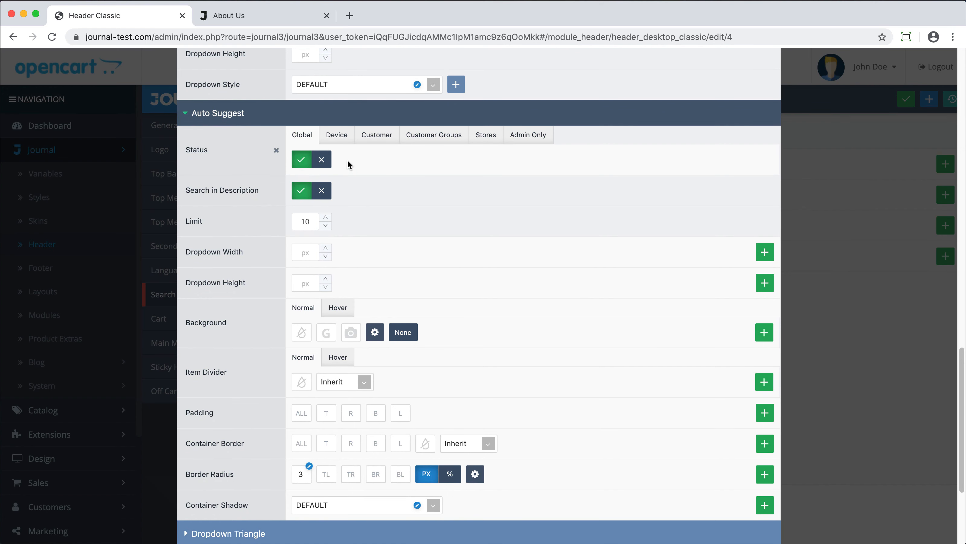
scroll(426, 222, down, 3)
scroll(426, 228, down, 1)
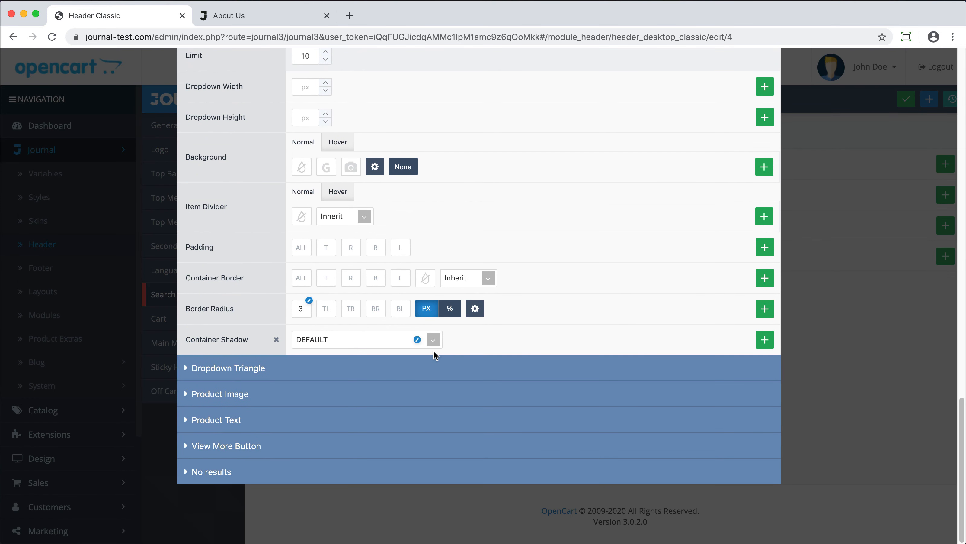
- Close the search style editor and examine the Journal demo store's home page and header
click(834, 289)
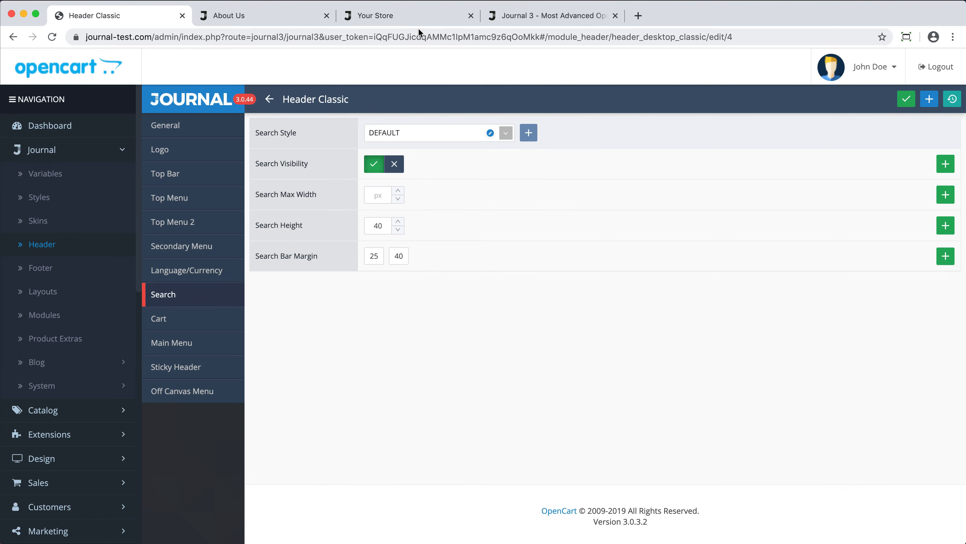
click(416, 24)
scroll(390, 110, down, 10)
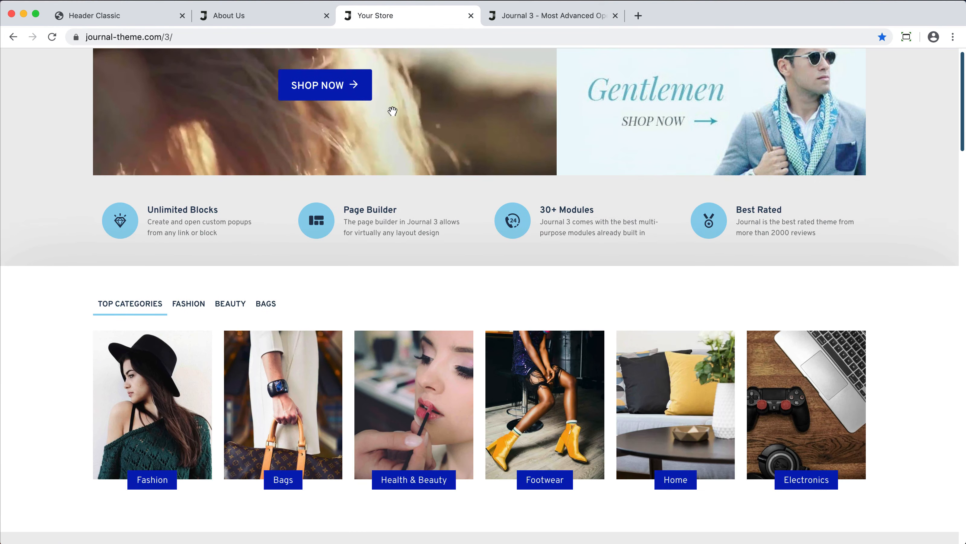
scroll(392, 111, up, 10)
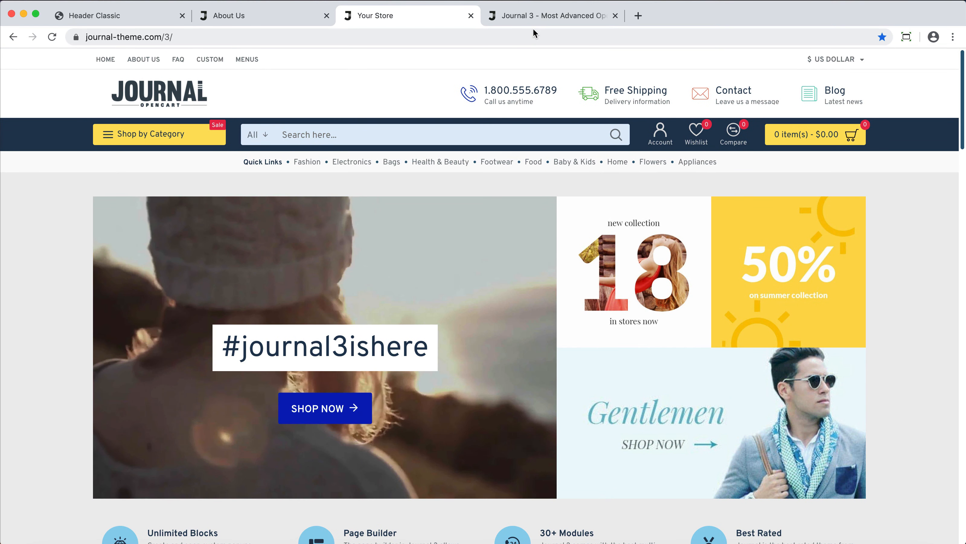
- Examine the icon-only search in the header of the fourth Journal demo store, and close both demo stores
click(551, 17)
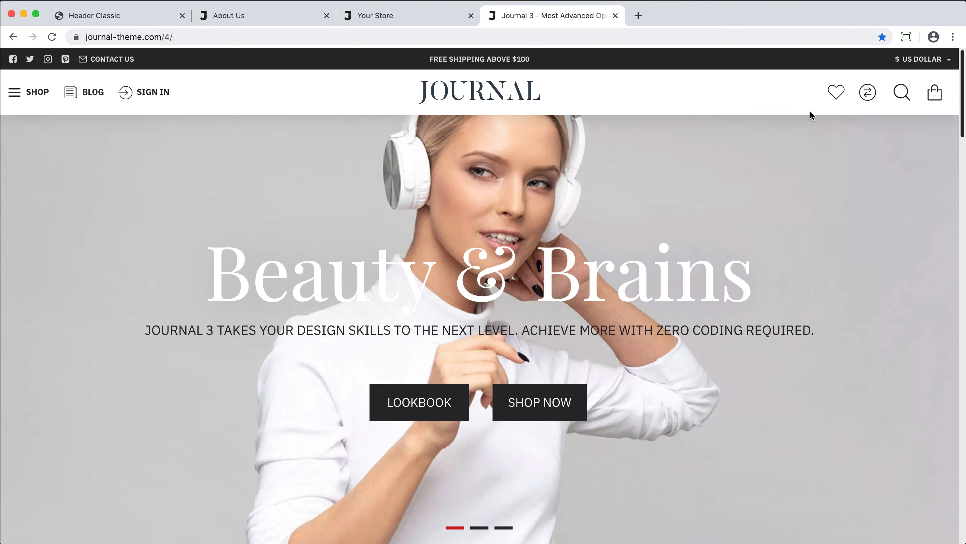
mouse_move(904, 93)
scroll(811, 222, down, 5)
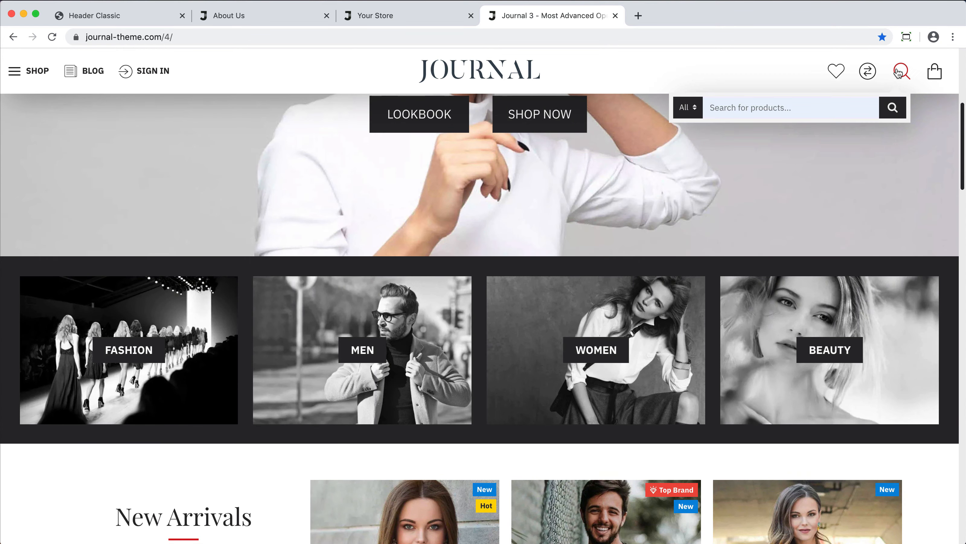
scroll(766, 78, up, 1)
scroll(765, 74, up, 5)
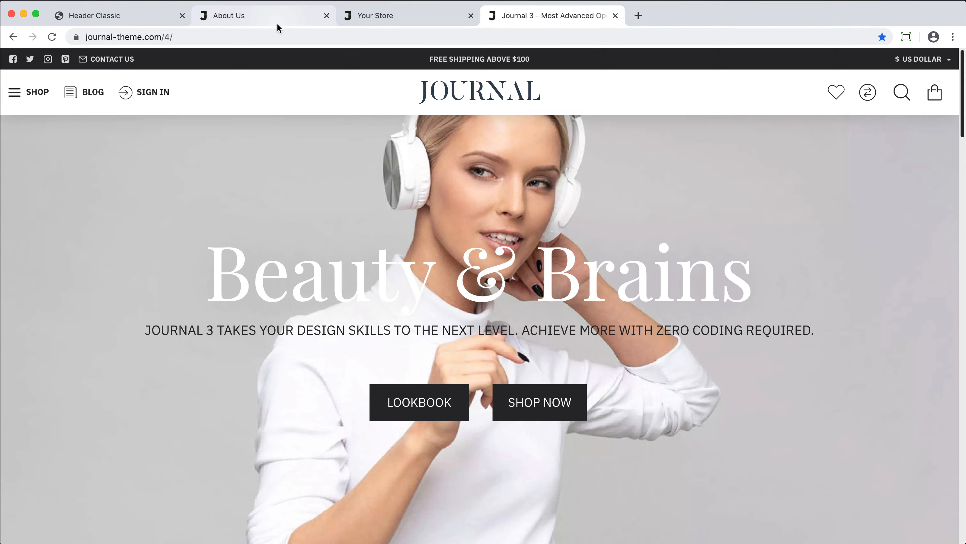
key(super+w)
key(super+w)
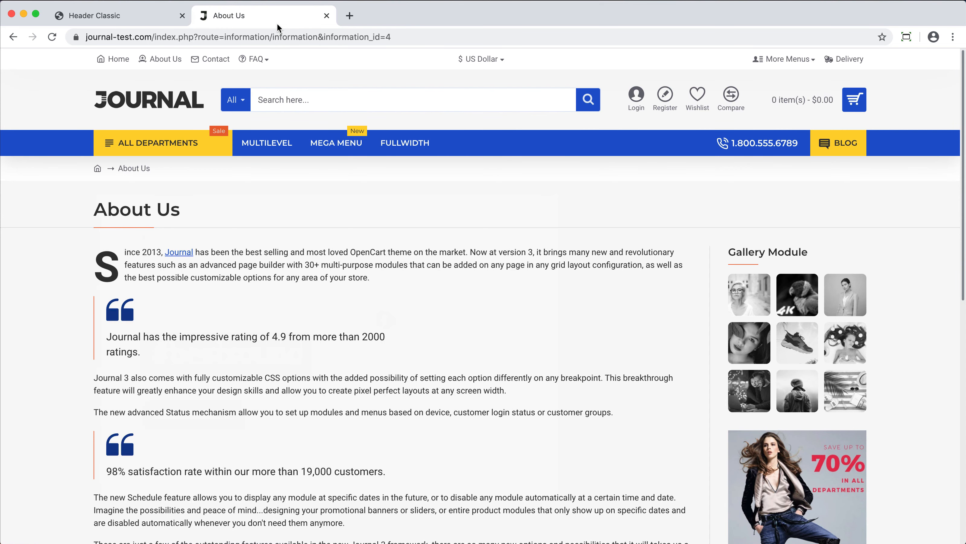
- Open the Classic header's Cart settings and check the mini cart on the storefront's About Us page
click(161, 19)
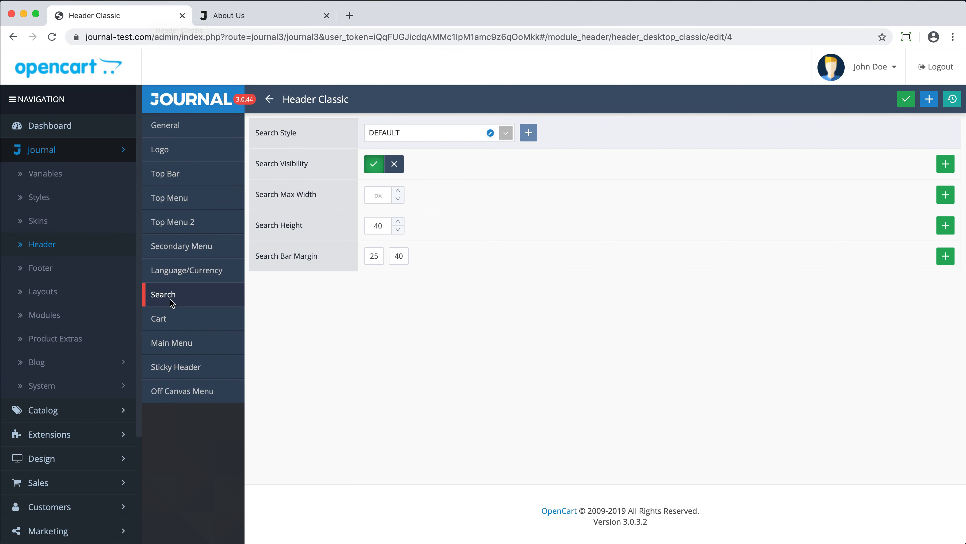
click(176, 321)
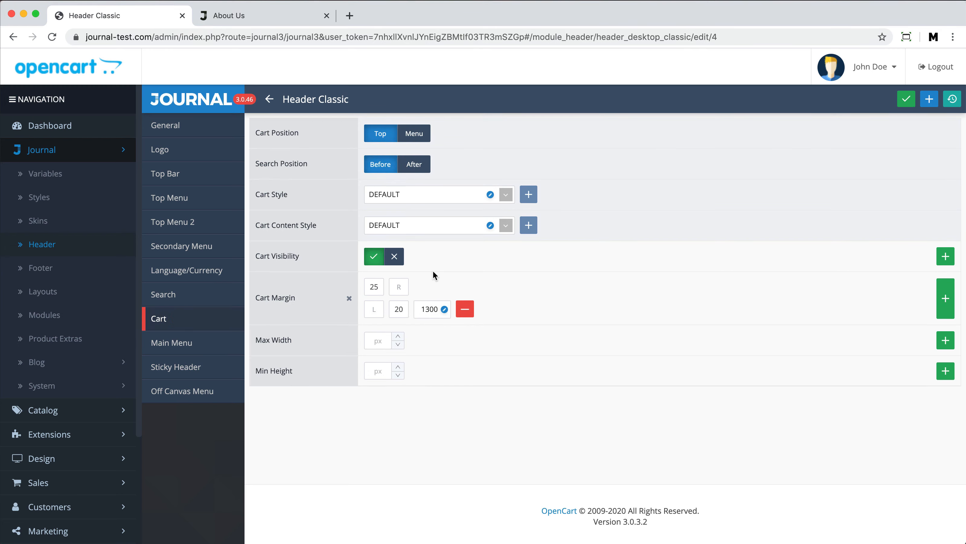
click(310, 21)
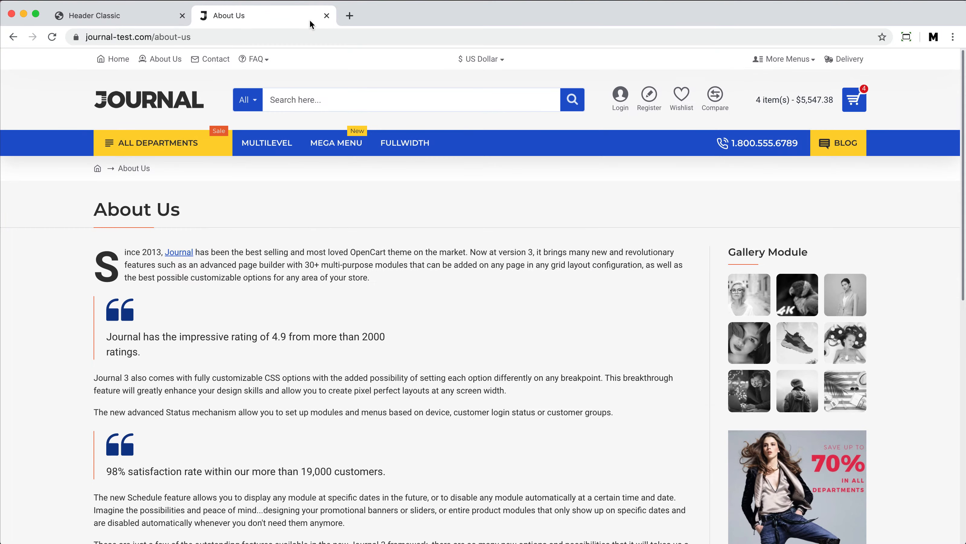
click(755, 102)
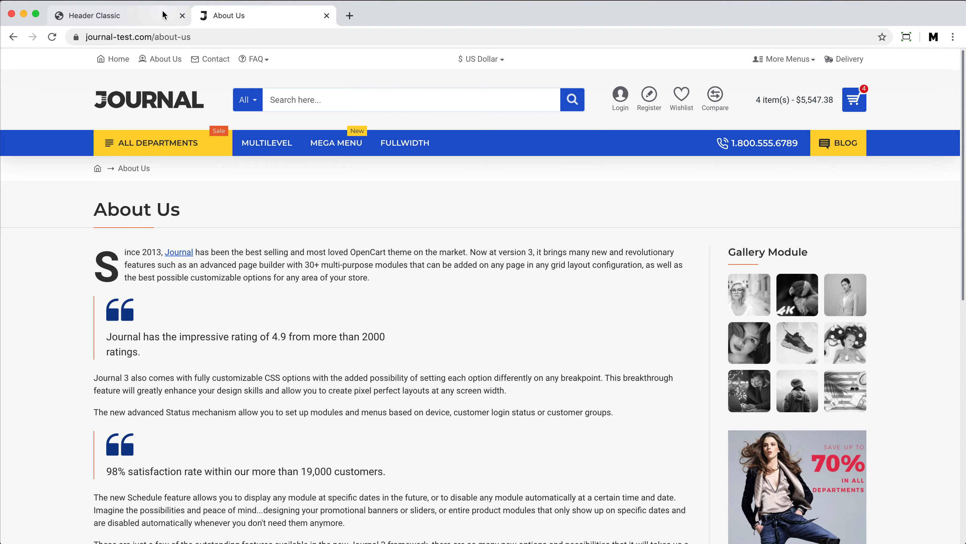
- Review the DEFAULT cart style's Cart Icon, Count Badge and Cart Text settings, and close the editor
click(163, 16)
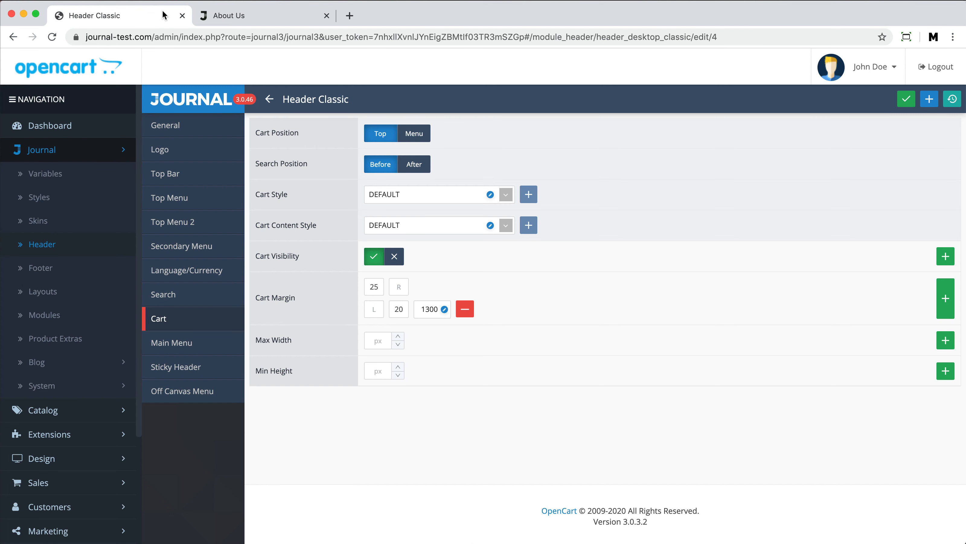
click(490, 194)
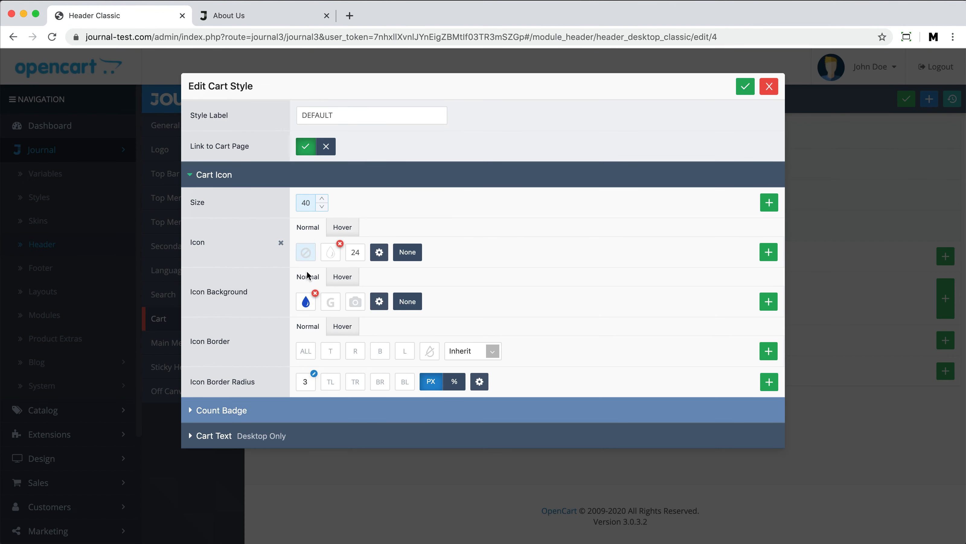
click(292, 415)
scroll(292, 416, down, 3)
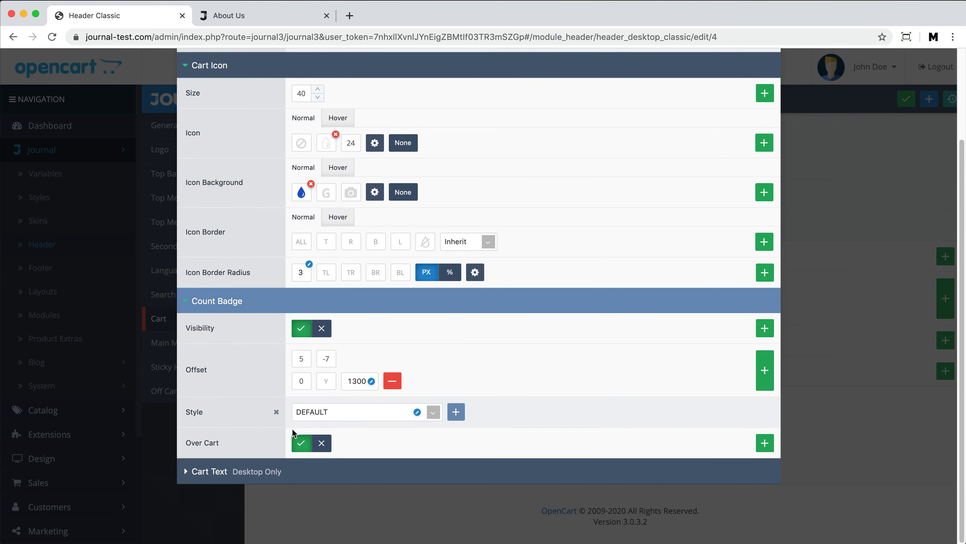
click(301, 472)
scroll(300, 472, down, 9)
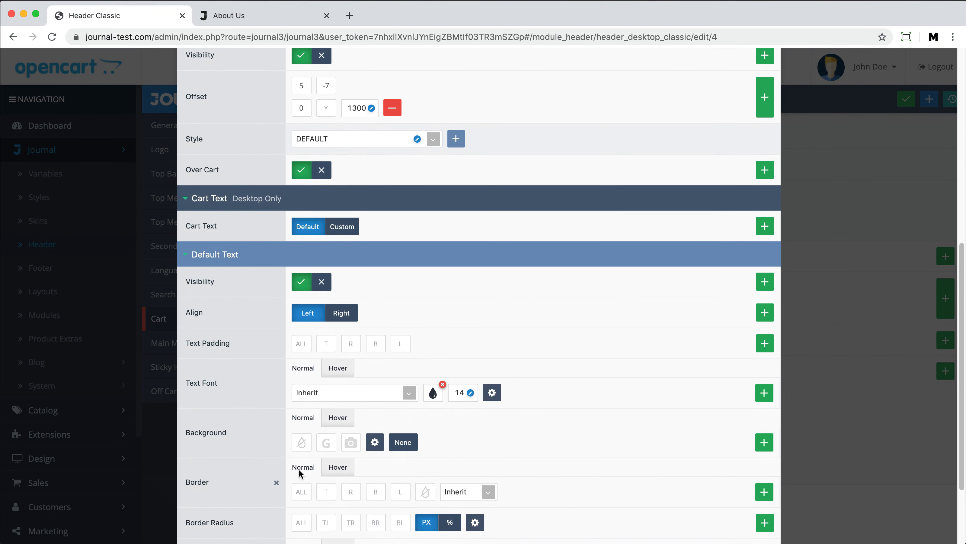
scroll(299, 472, down, 2)
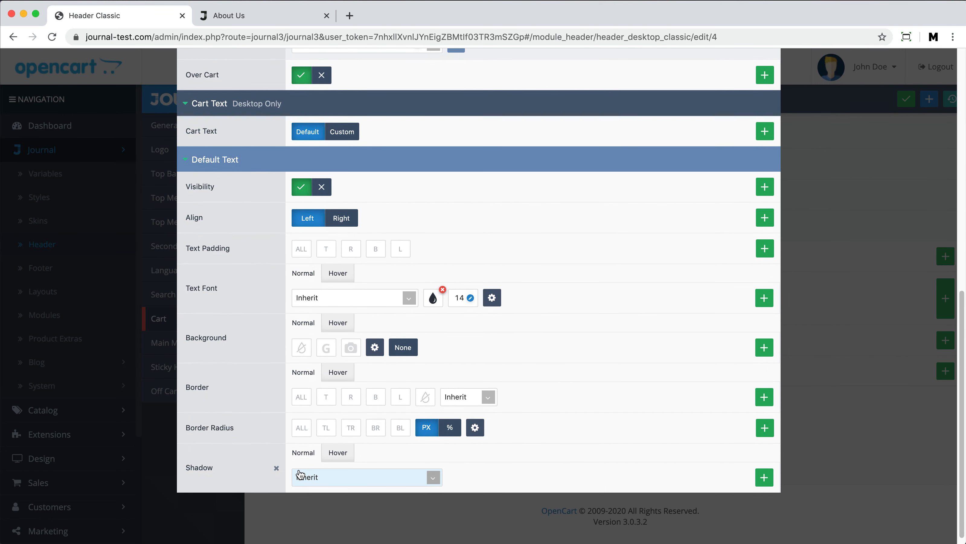
click(814, 299)
- Review the DEFAULT cart content style's product, totals and button settings, including the cart button style choices, and close the editor
click(490, 225)
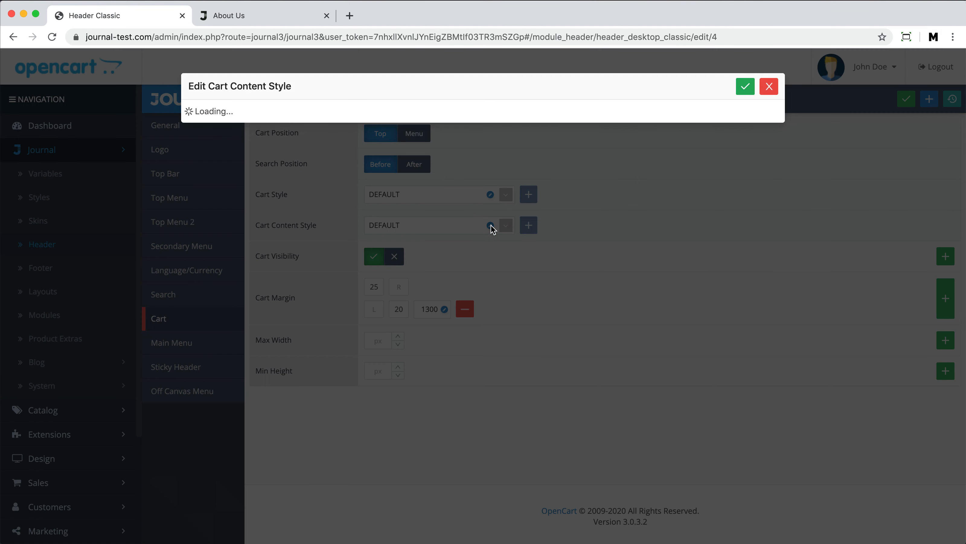
scroll(490, 224, down, 7)
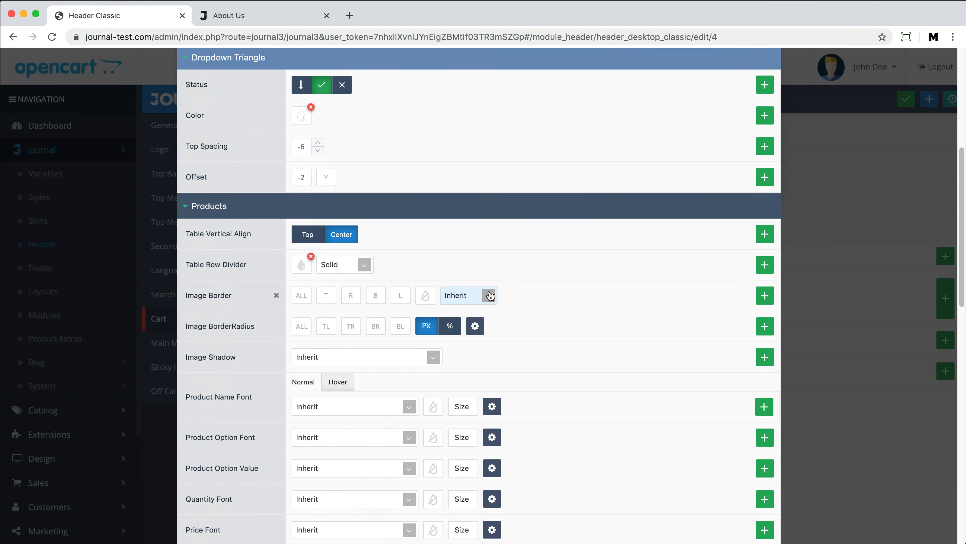
scroll(464, 297, down, 11)
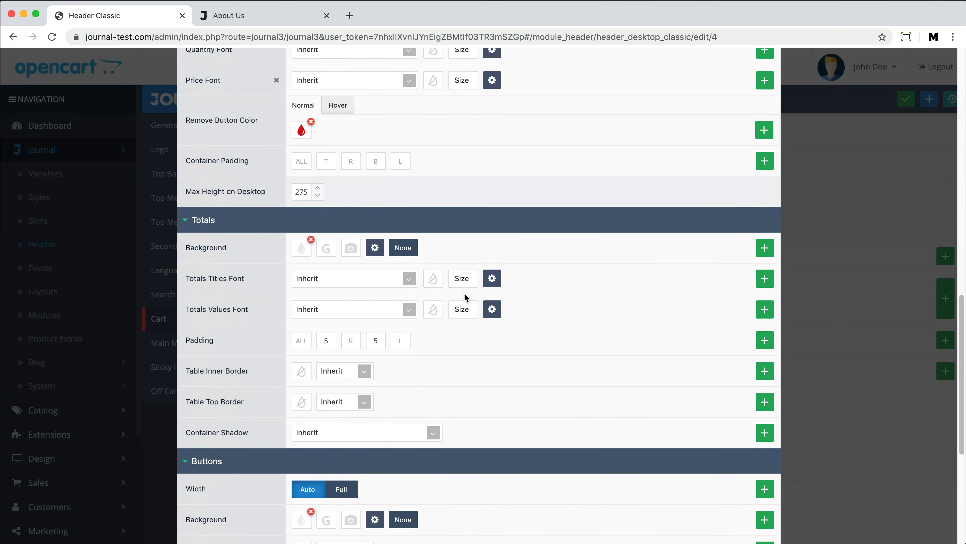
scroll(464, 292, down, 7)
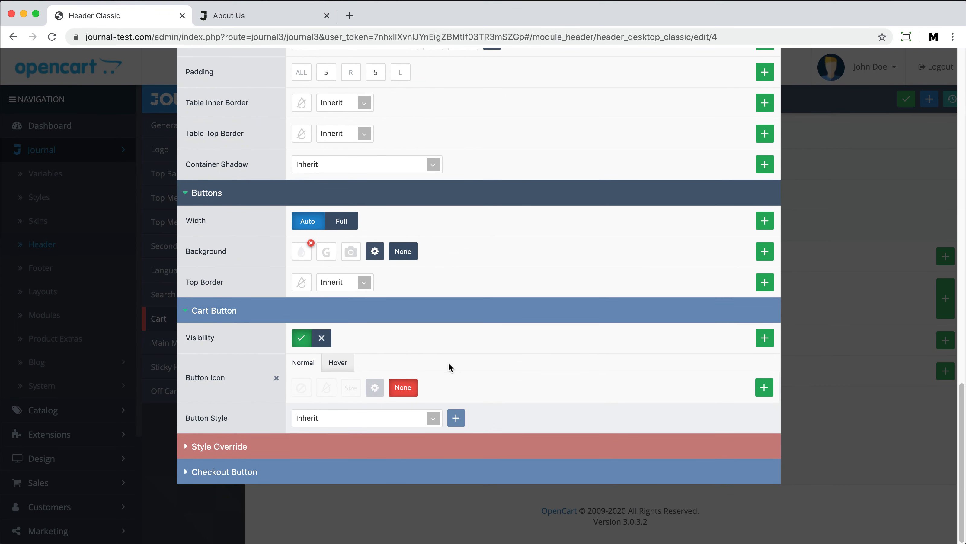
click(415, 418)
scroll(407, 477, down, 3)
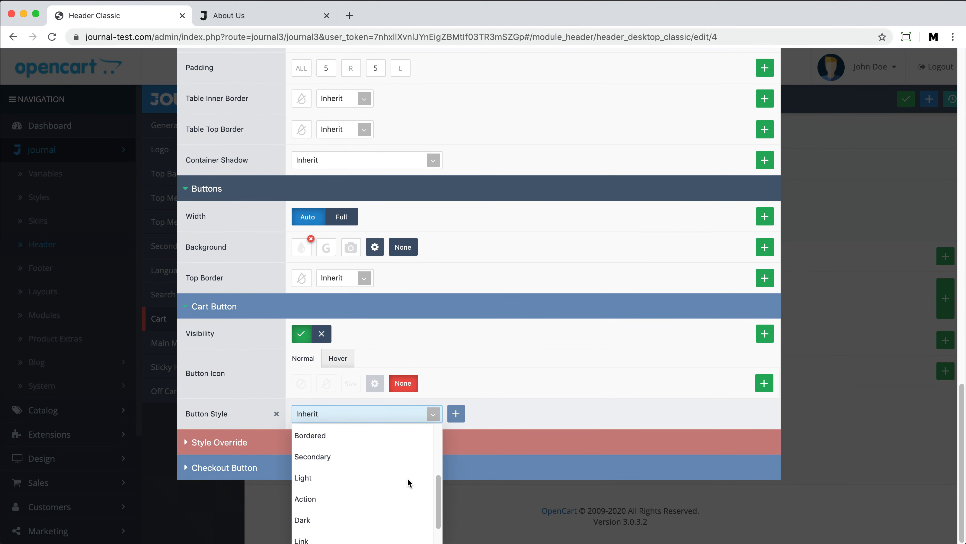
click(516, 409)
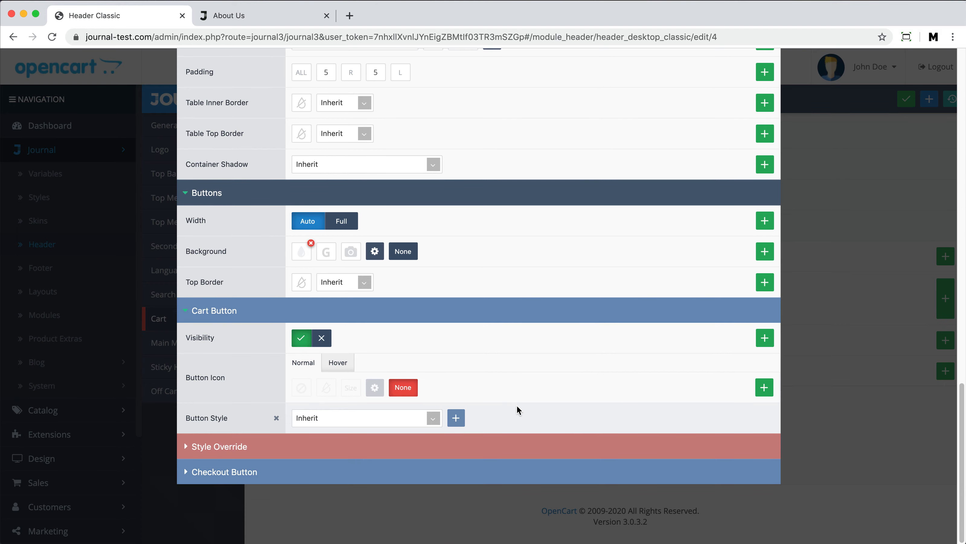
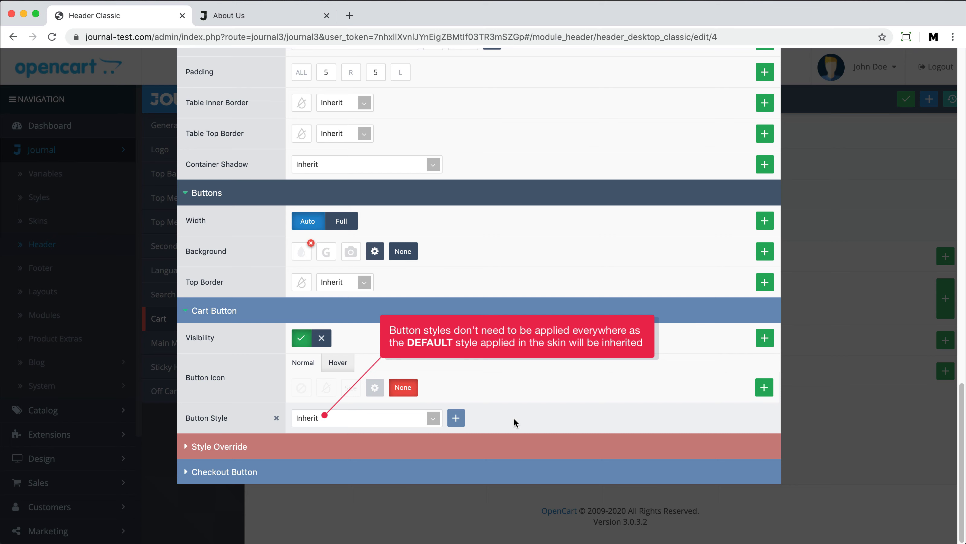
click(824, 305)
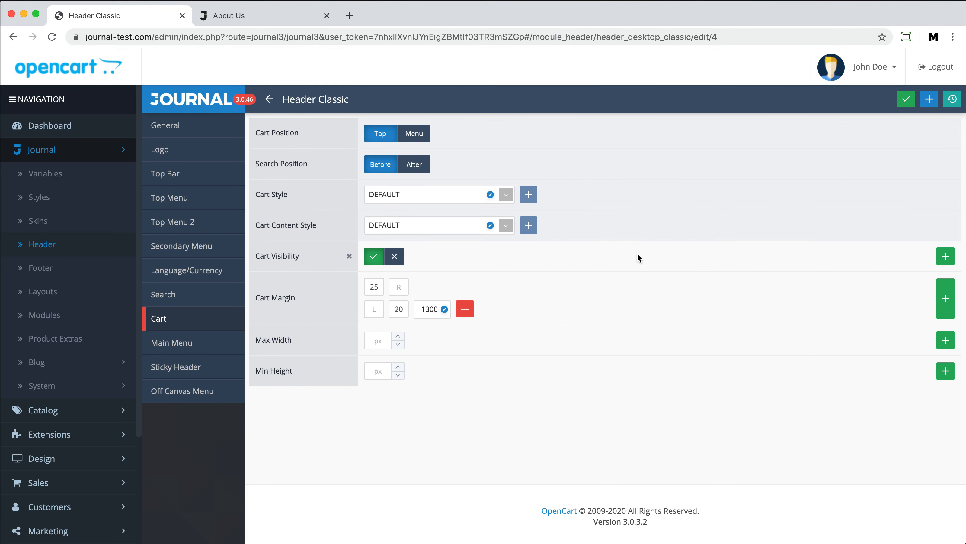
- Set the Cart Position to Menu, save the header and preview it on the storefront's About Us page
click(418, 134)
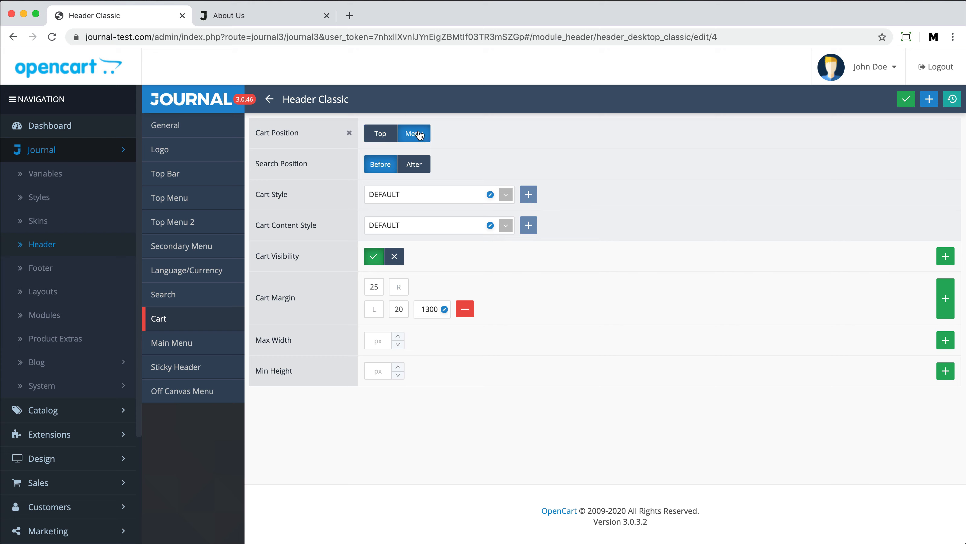
key(super+s)
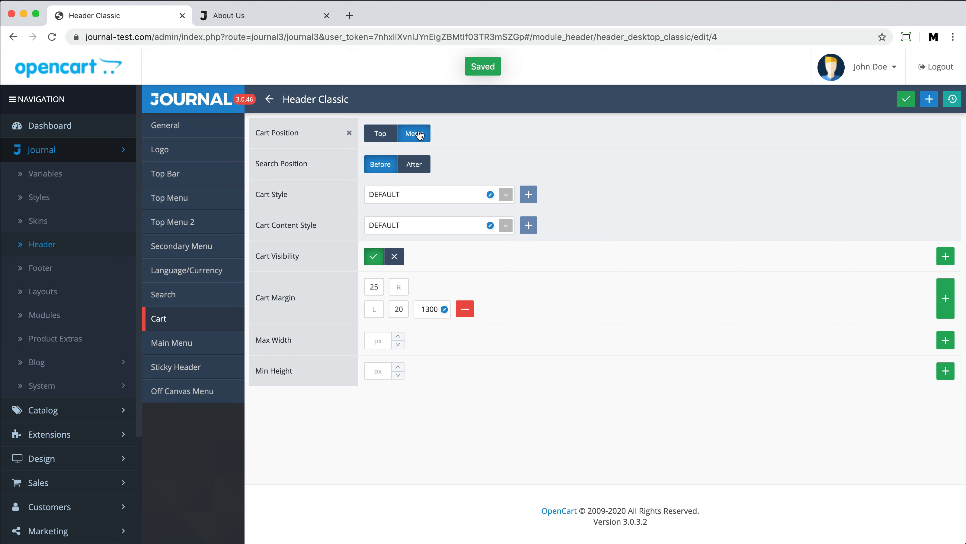
click(293, 20)
key(super+r)
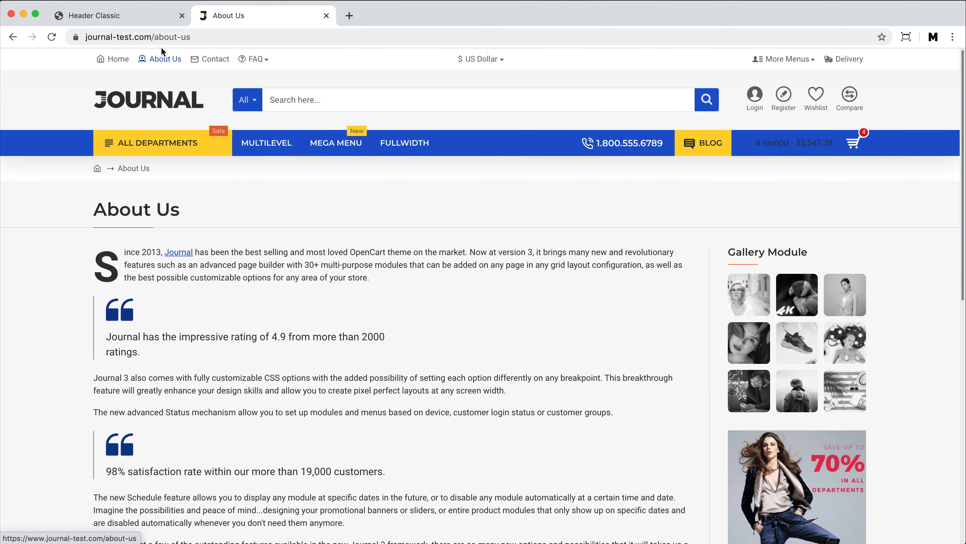
- Set the DEFAULT cart style's default text font color to the Foreground Lighter variable (FFFFFF)
click(148, 23)
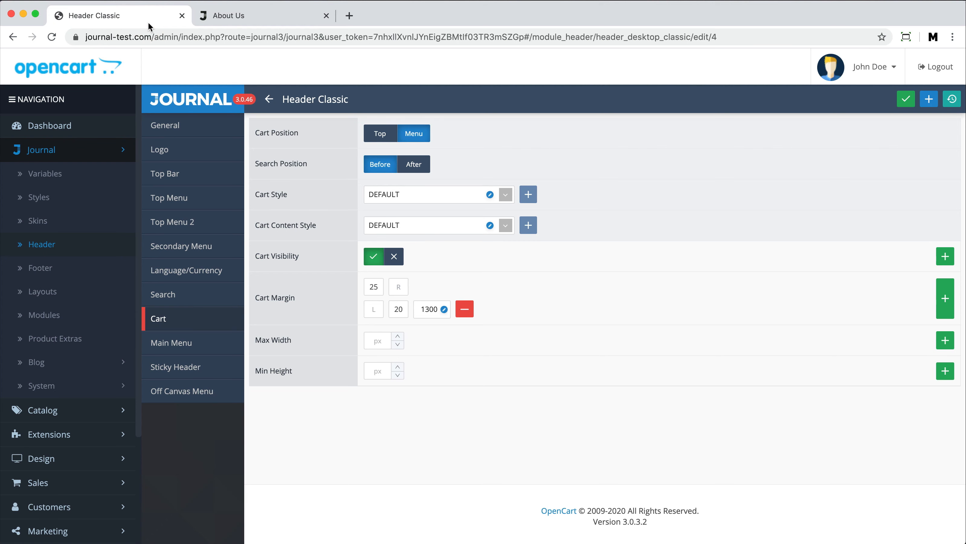
click(490, 194)
scroll(510, 232, down, 8)
scroll(519, 250, down, 5)
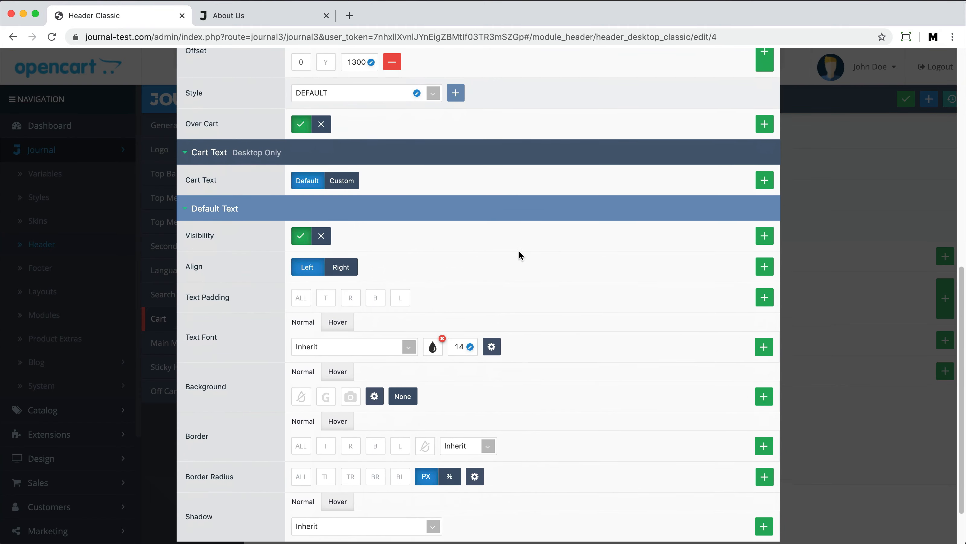
click(440, 298)
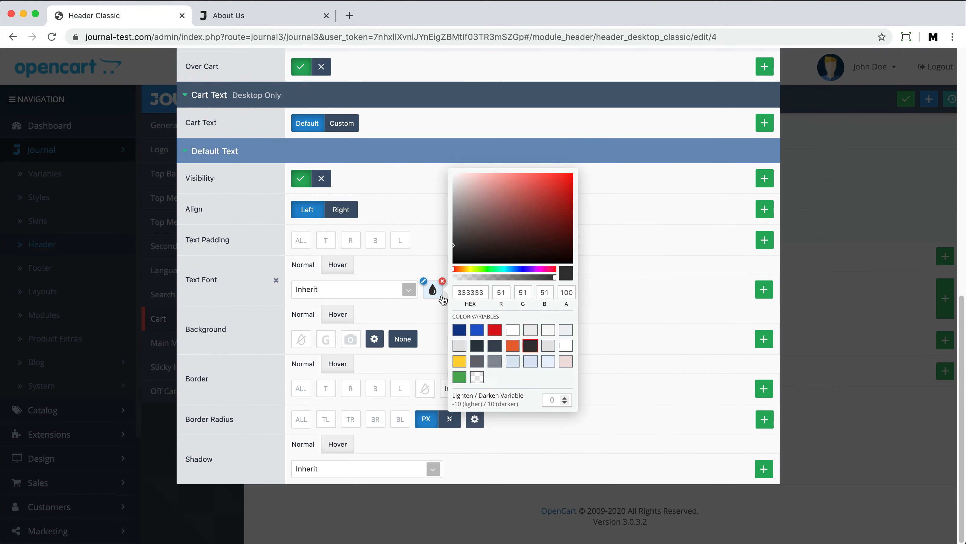
click(567, 345)
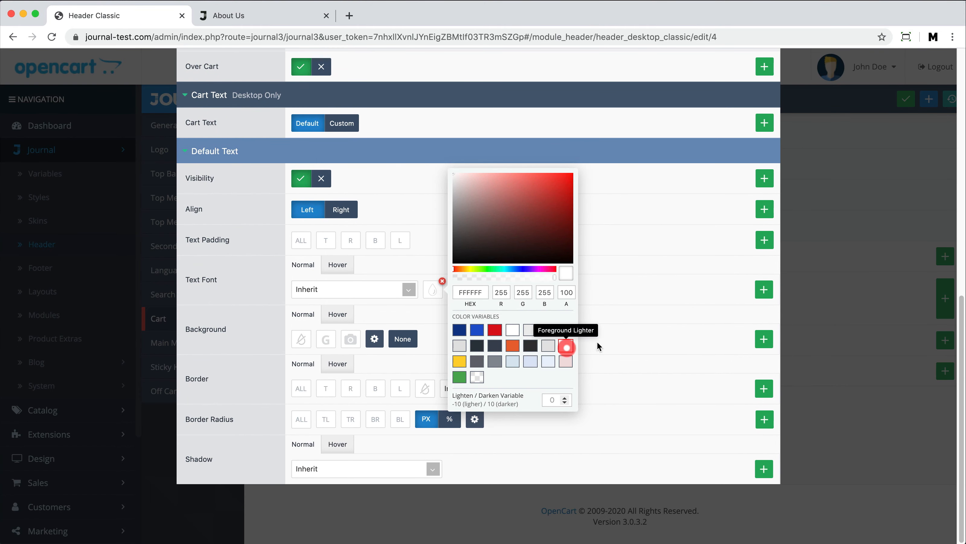
- Preview the recolored cart text, the mini cart dropdown and the sticky menu bar on the storefront's About Us page
click(240, 16)
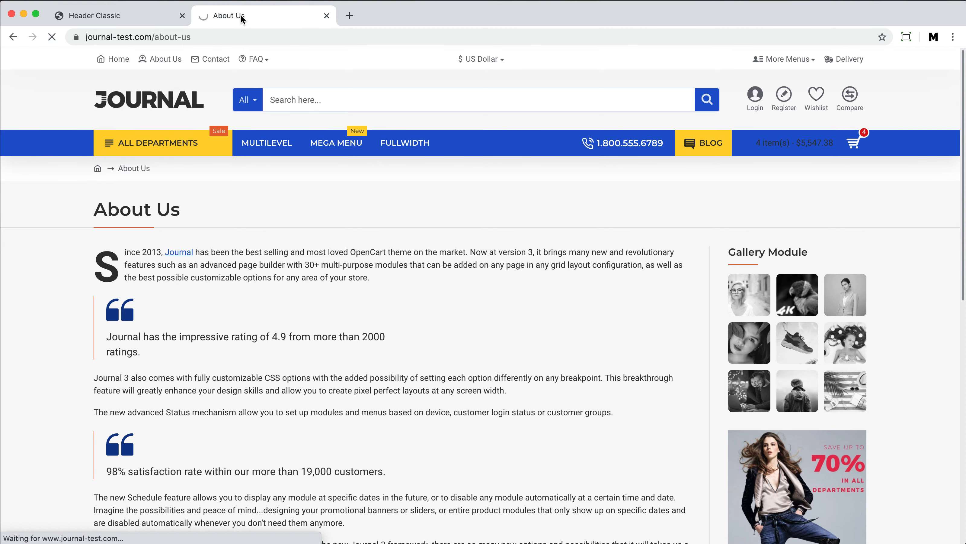
mouse_move(757, 147)
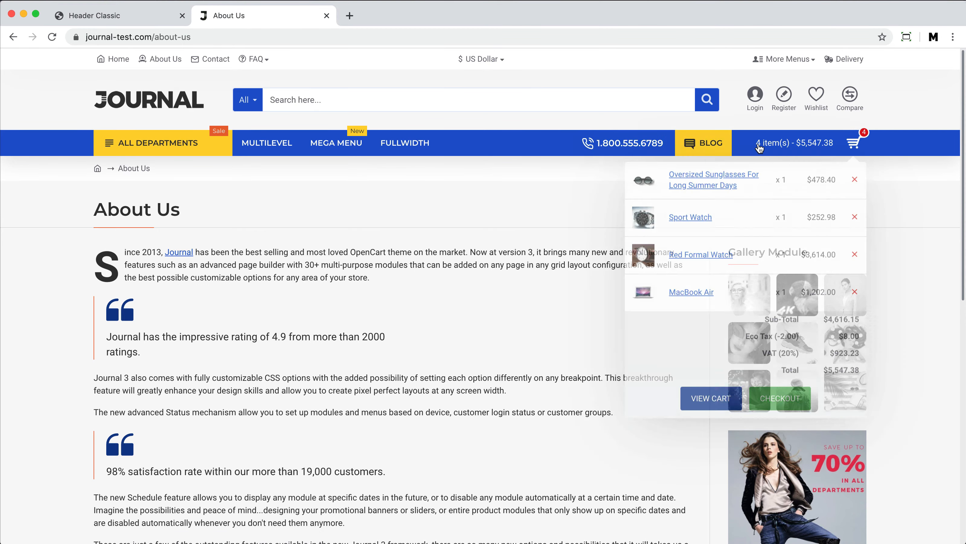
scroll(622, 186, down, 5)
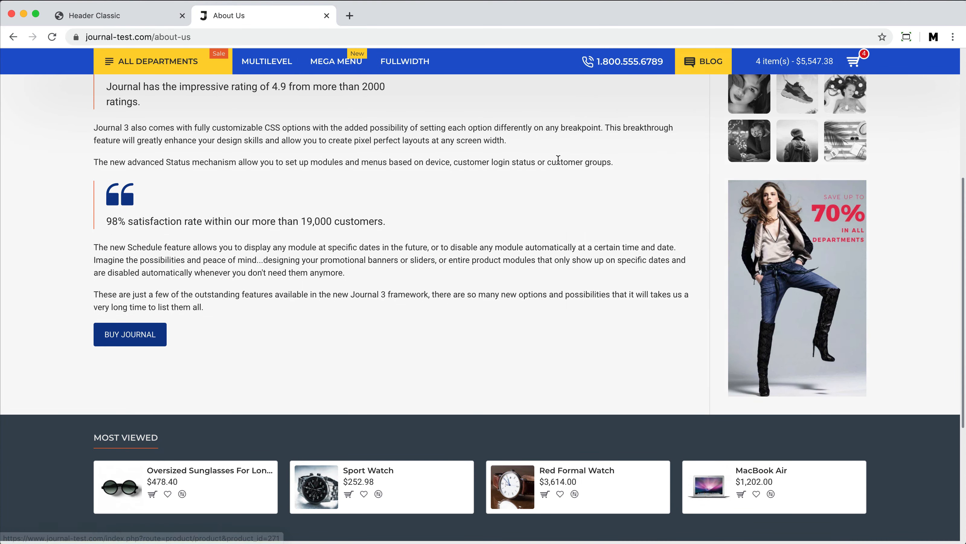
scroll(558, 161, up, 5)
- Review the Classic header's Main Menu settings, and open the Main Menu - Desktop module from the header's main menu modules
click(125, 15)
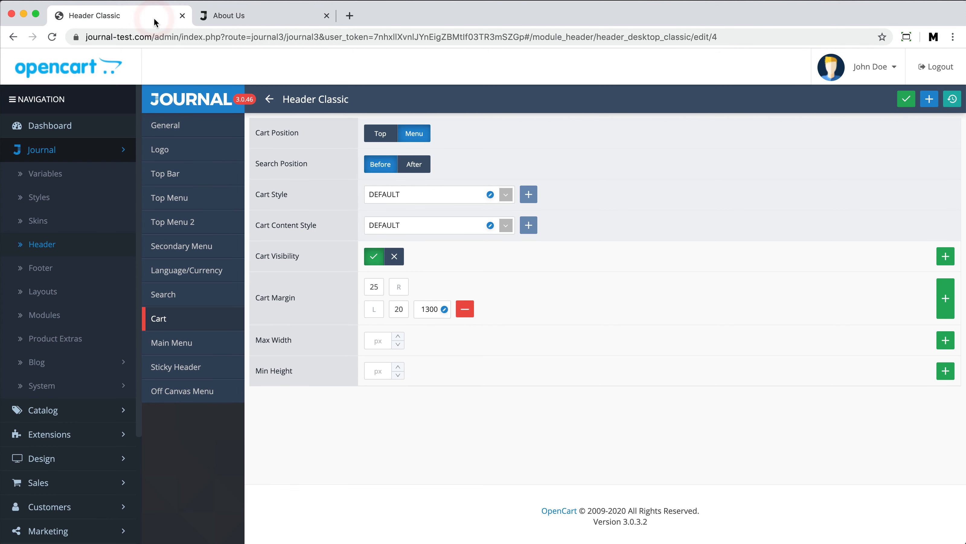
click(213, 342)
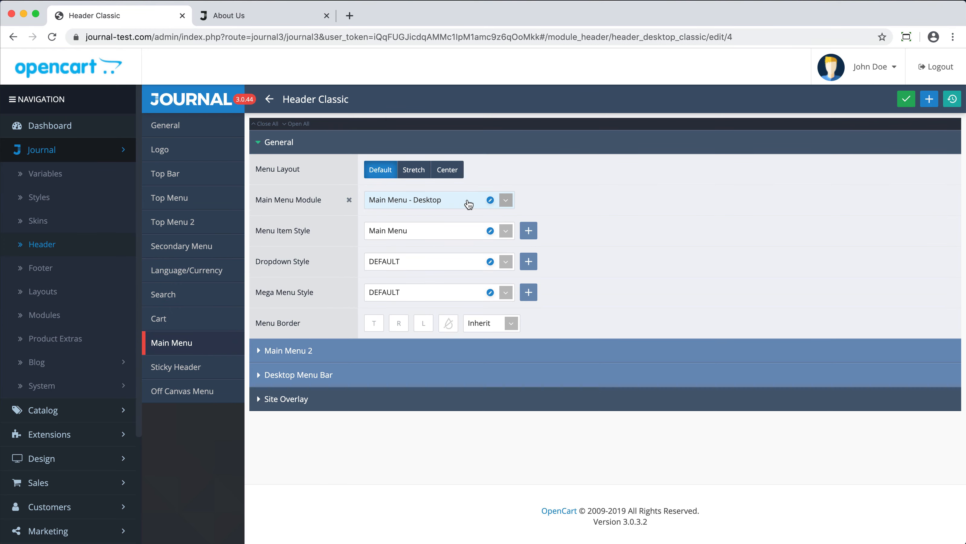
click(305, 16)
click(56, 245)
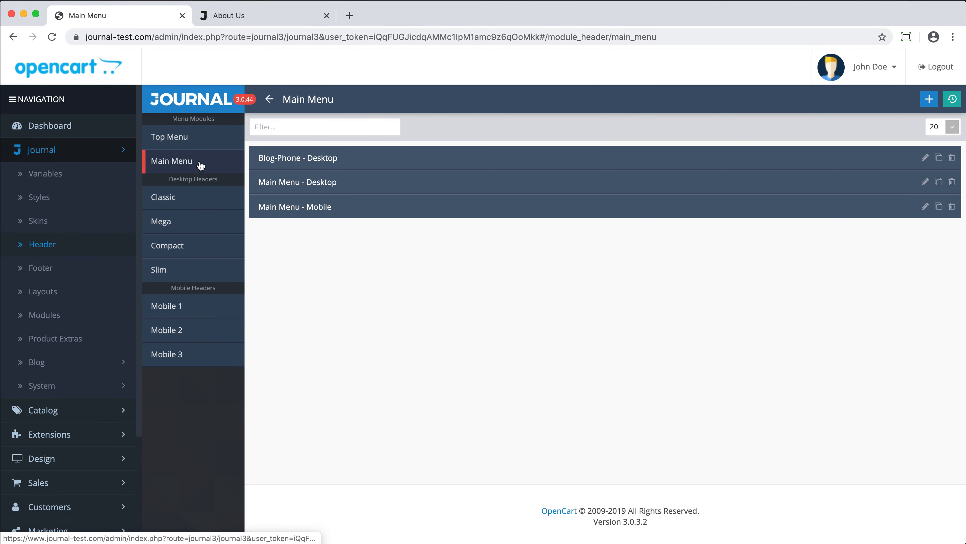
click(294, 186)
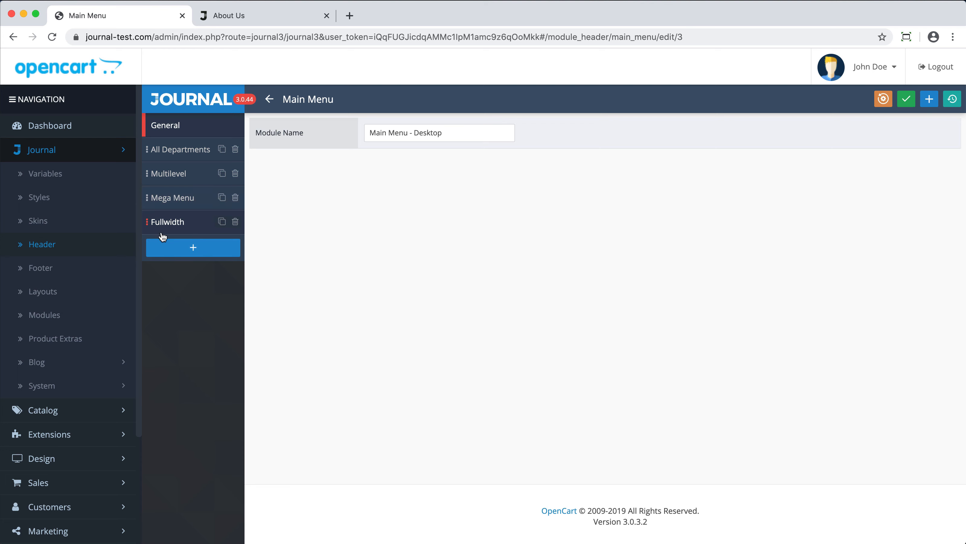
- Return to the Classic desktop header and bring up its Main Menu settings
click(103, 246)
click(203, 206)
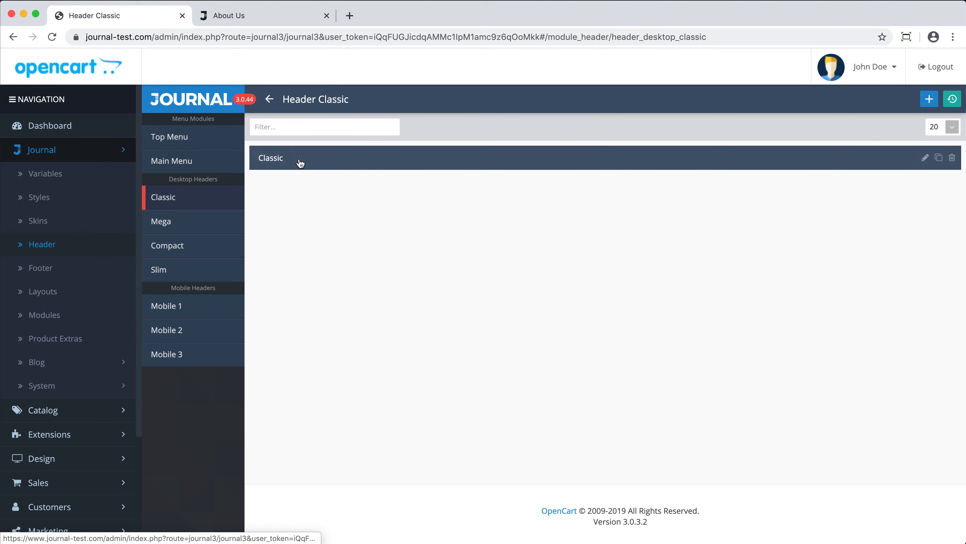
click(301, 163)
click(190, 340)
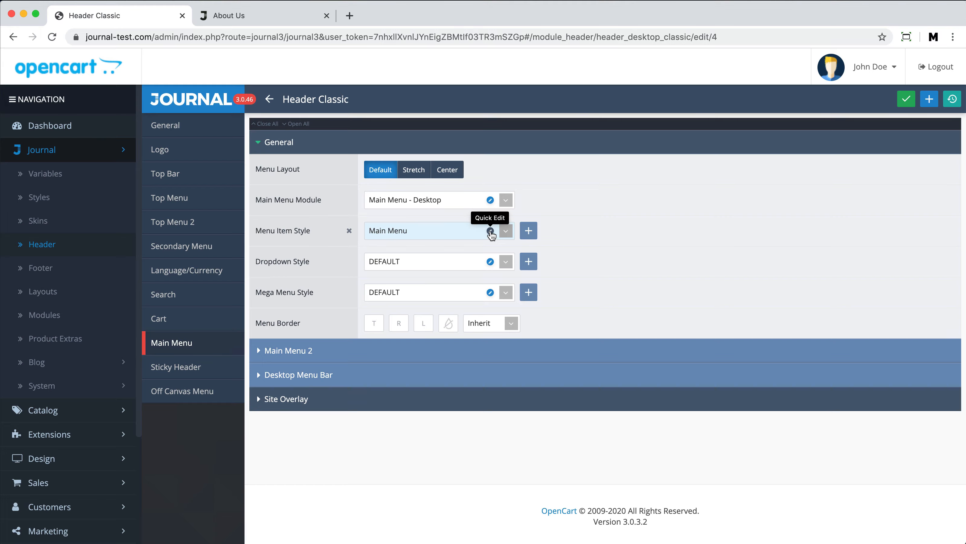
- Review the Main Menu item style's menu item, global icon and count badge options, and close the style without changes
click(490, 231)
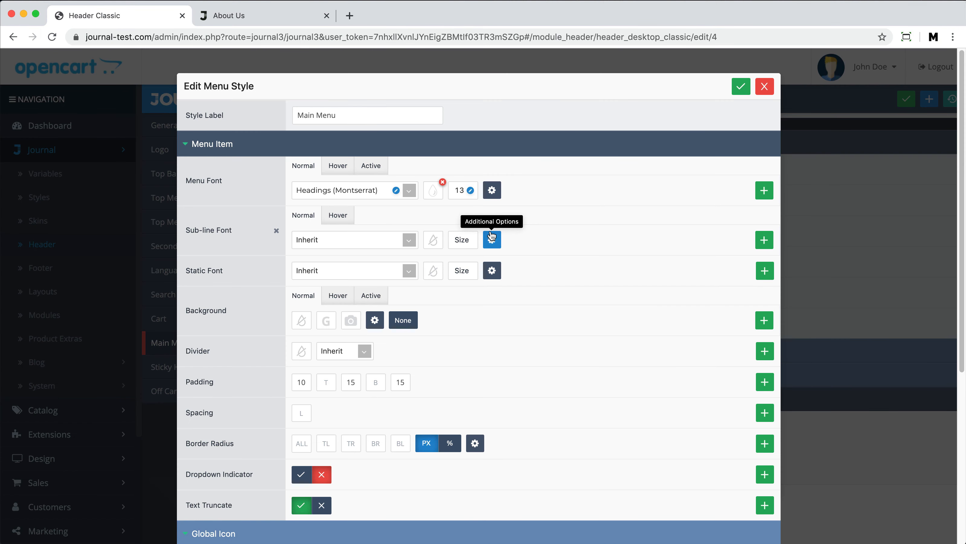
scroll(492, 236, down, 10)
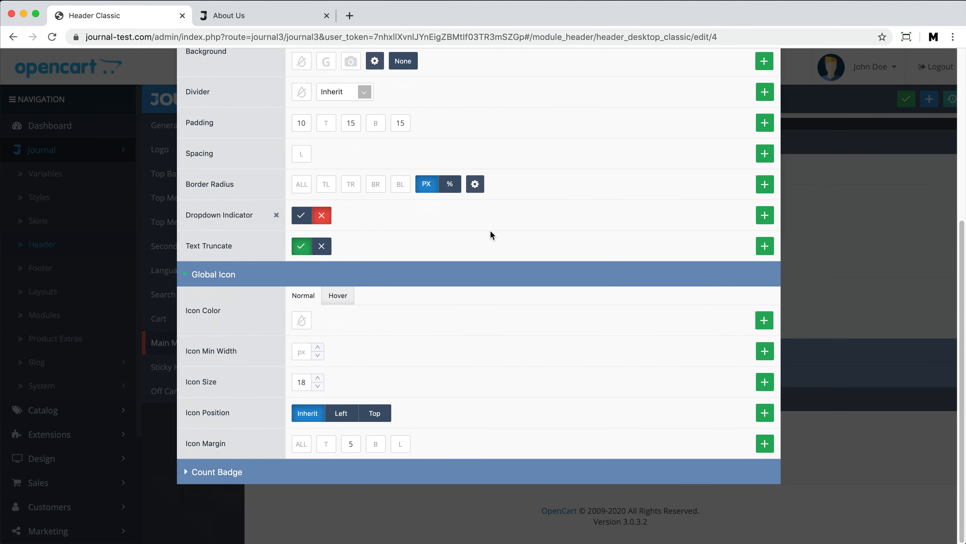
scroll(490, 235, up, 5)
scroll(490, 235, up, 5)
click(832, 228)
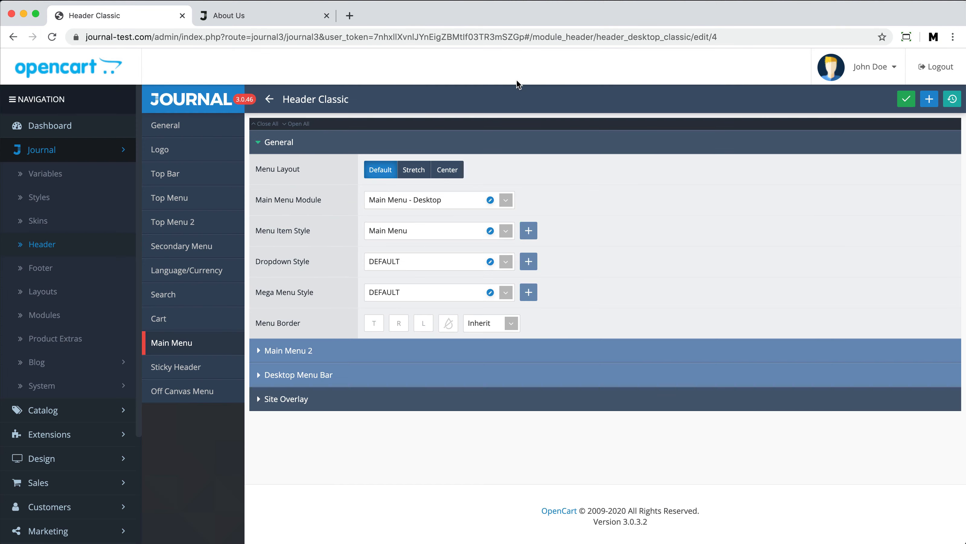
- Preview the Multilevel, Mega Menu, Fullwidth and All Departments dropdowns on the storefront's About Us page
click(316, 23)
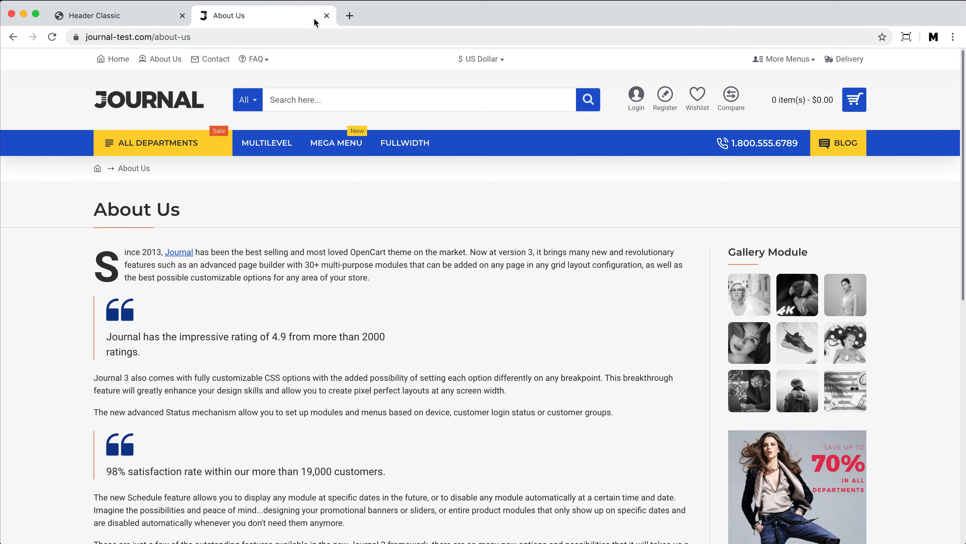
mouse_move(282, 145)
mouse_move(288, 201)
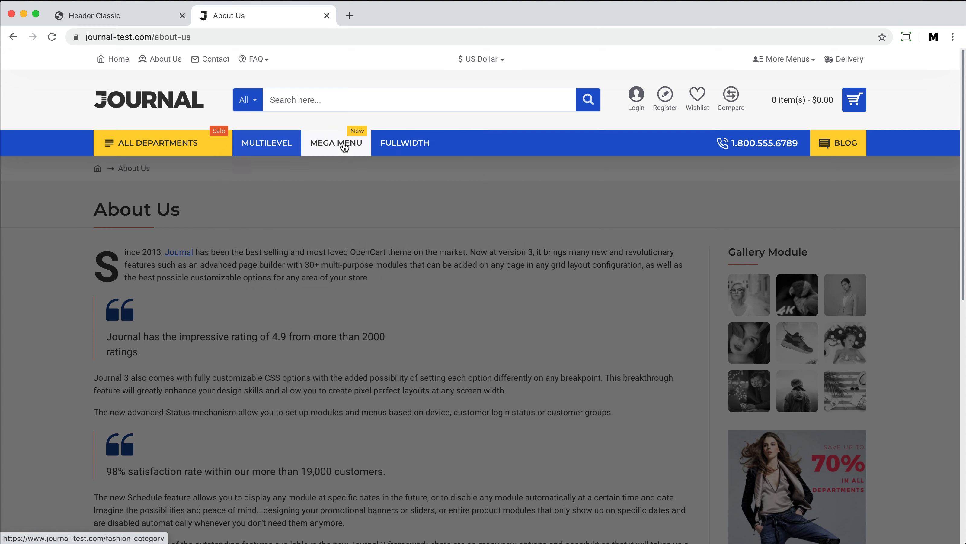
mouse_move(345, 147)
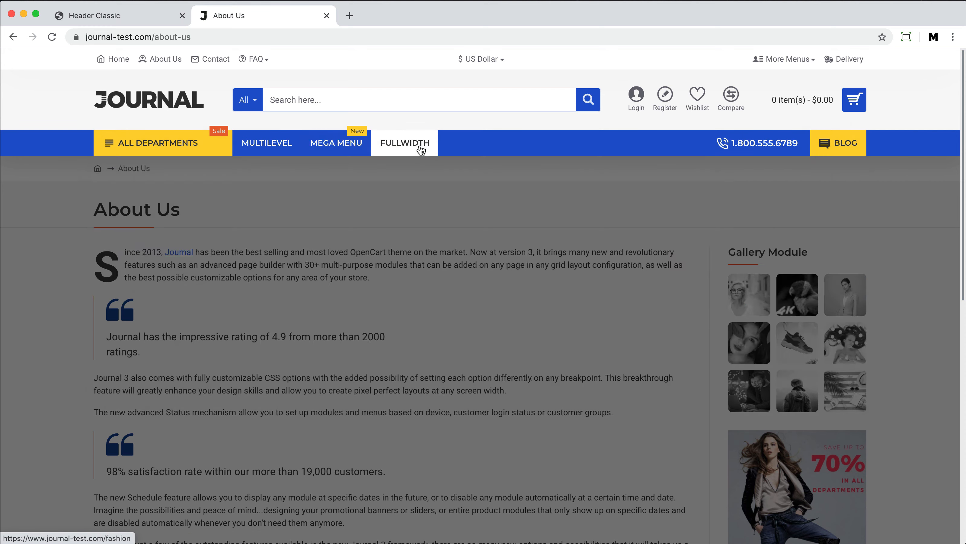
mouse_move(421, 150)
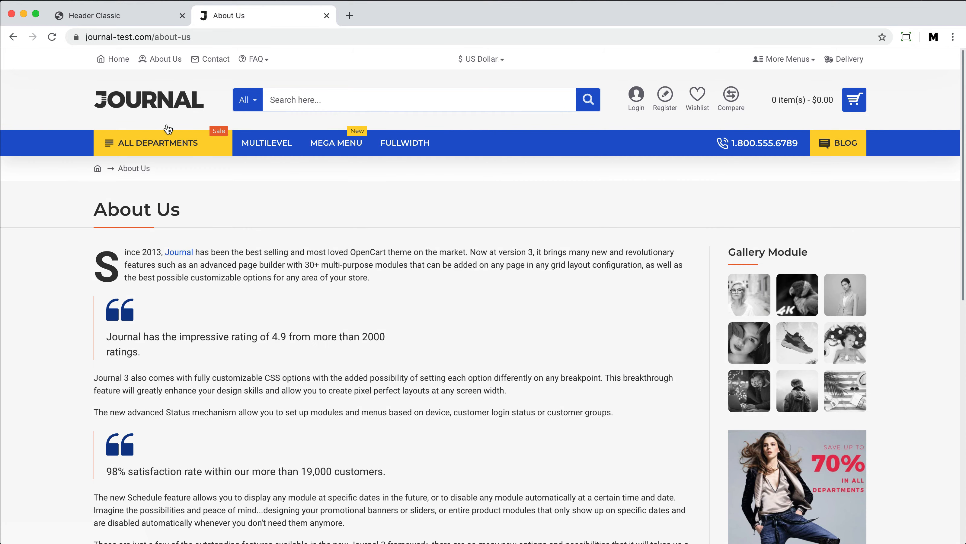
mouse_move(161, 147)
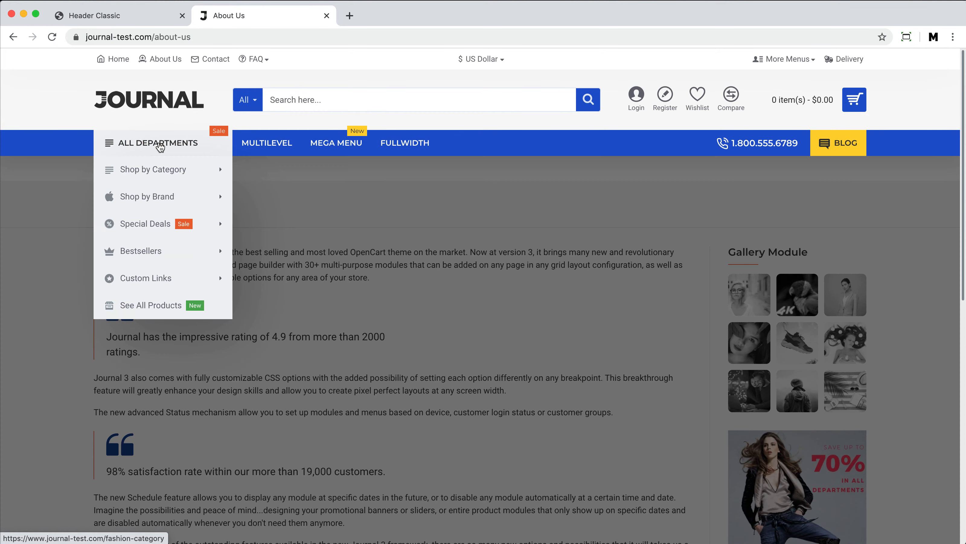
mouse_move(161, 198)
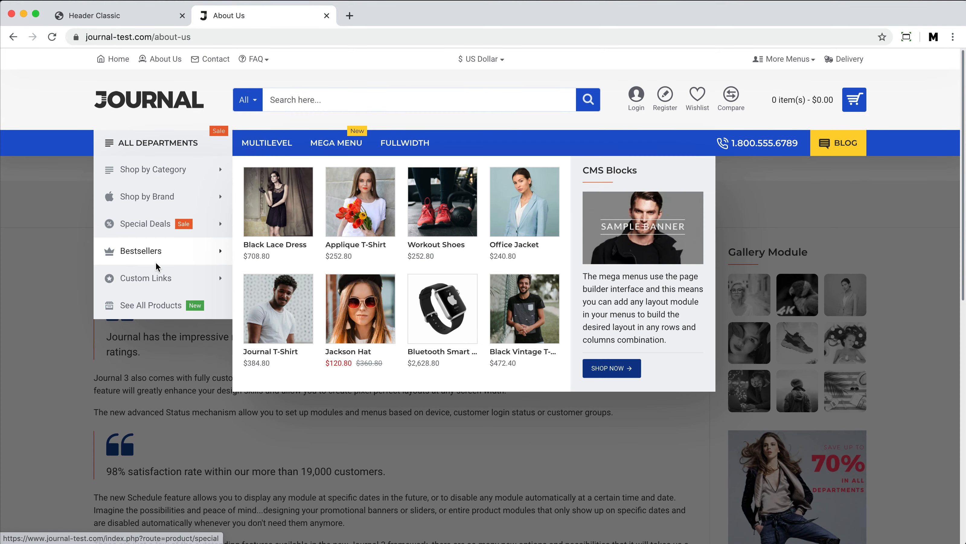
mouse_move(157, 269)
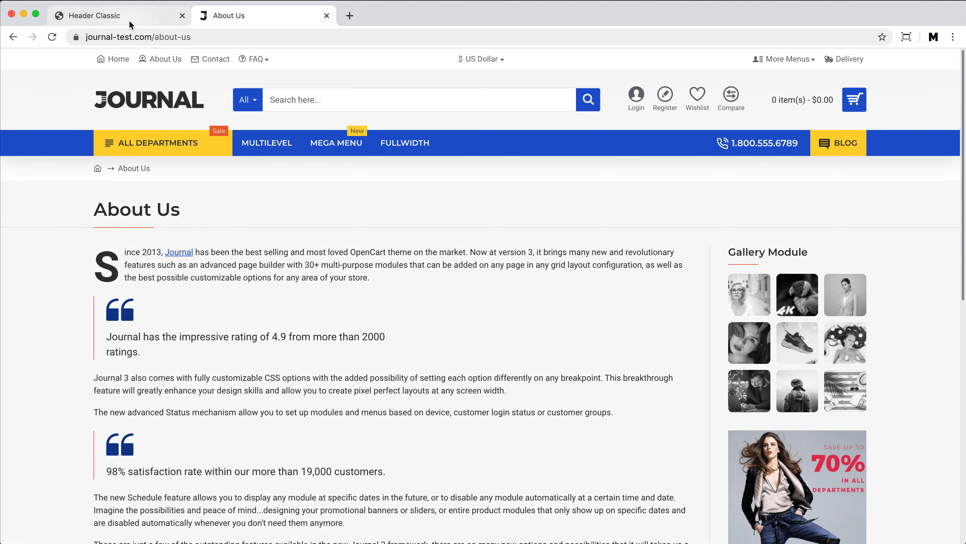
- Give the DEFAULT mega menu style the light blue gradient variable as its background
click(129, 20)
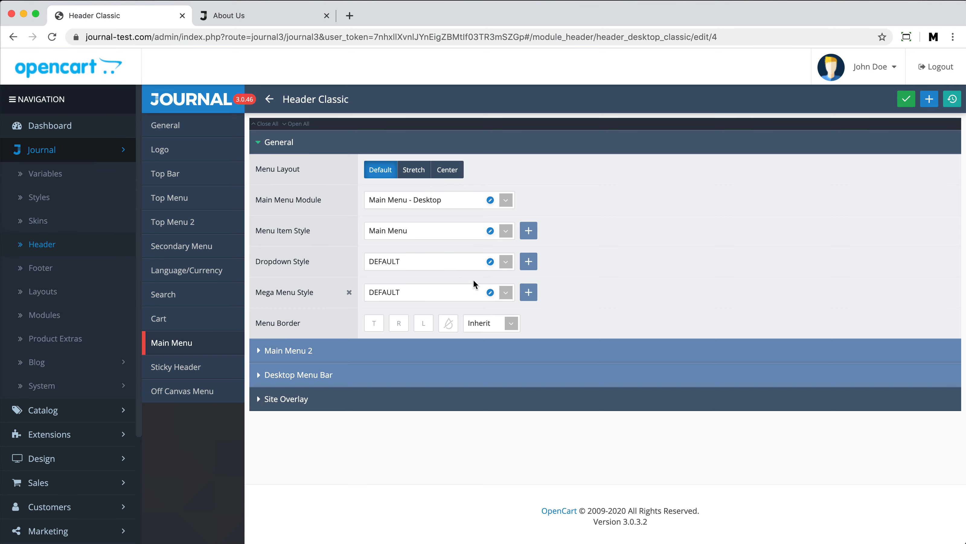
click(490, 292)
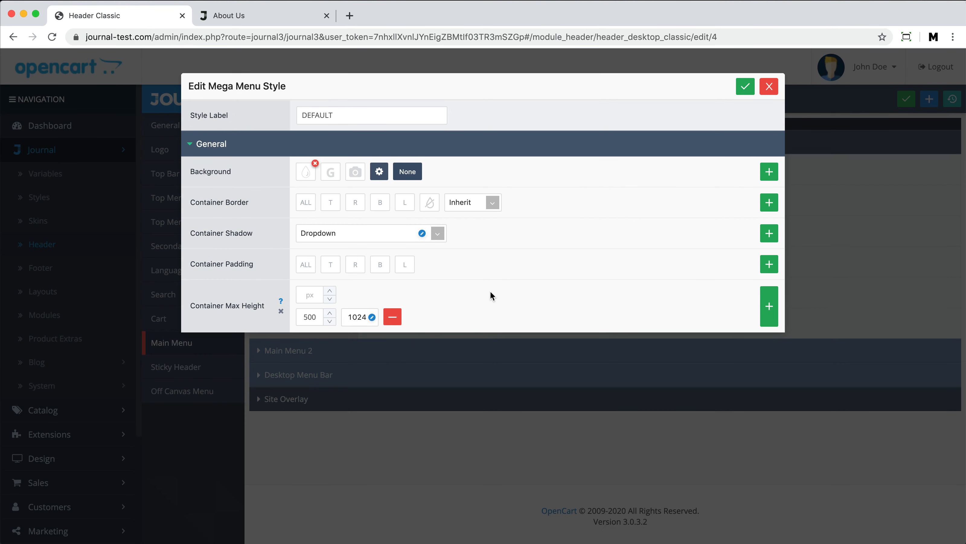
click(330, 172)
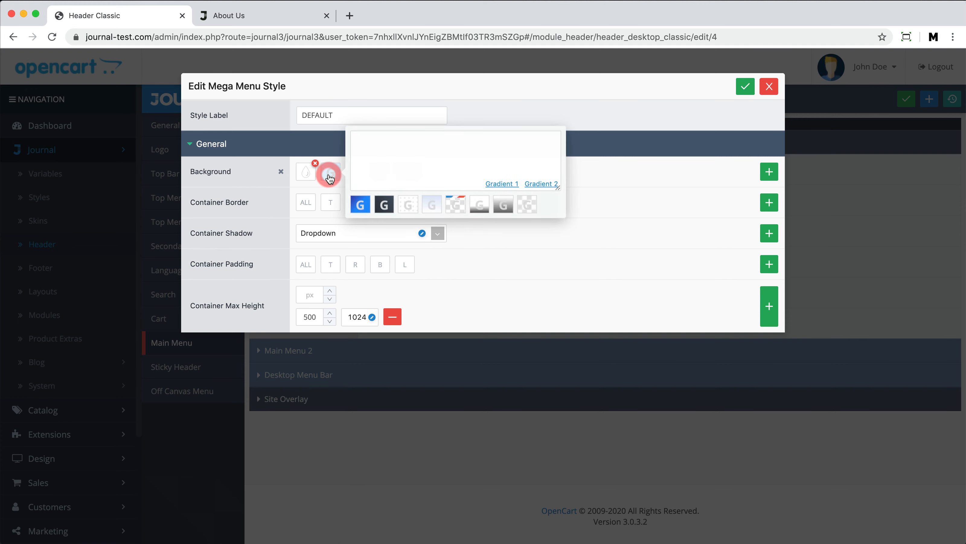
click(432, 204)
click(338, 208)
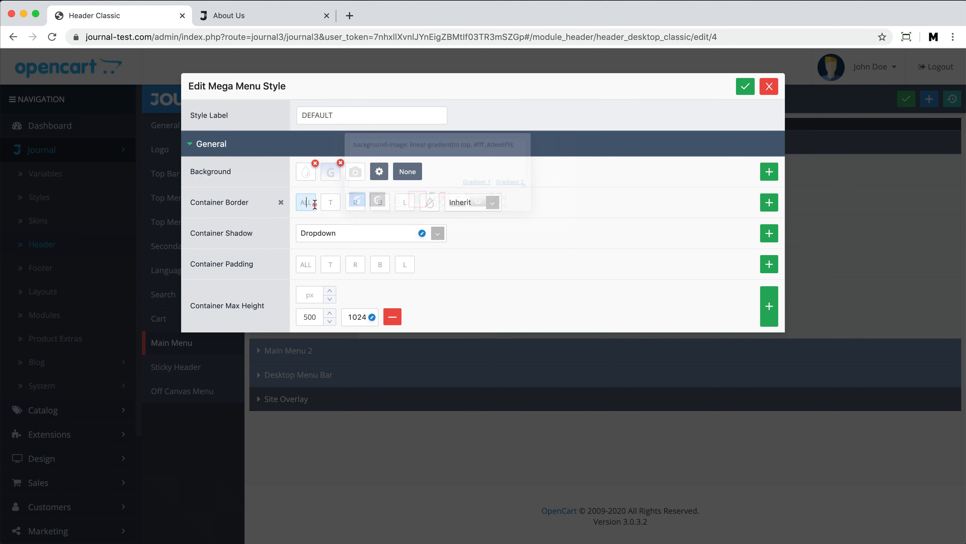
- Set the DEFAULT mega menu style's Container Border to 5 on all sides, Solid, in the yellow color variable
click(317, 205)
text(5)
click(470, 202)
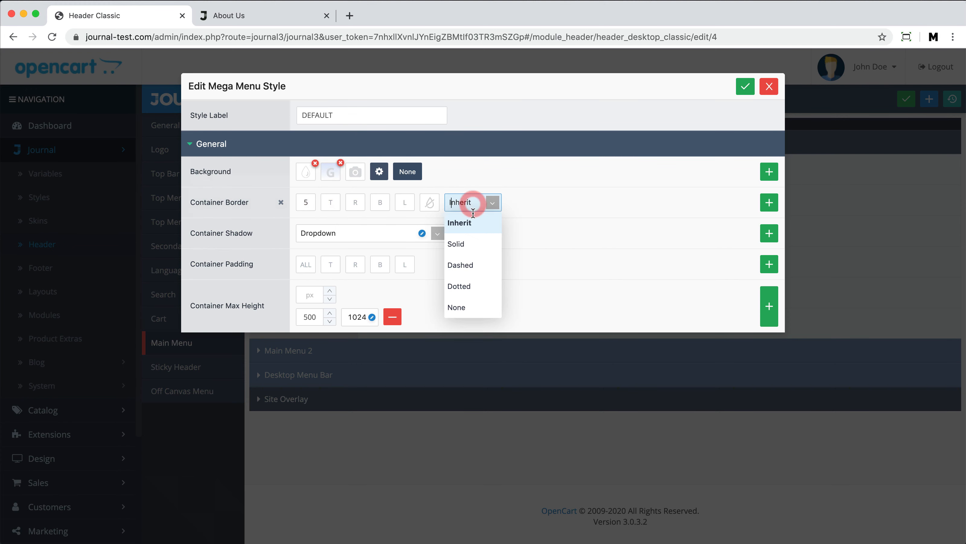
click(470, 240)
click(430, 203)
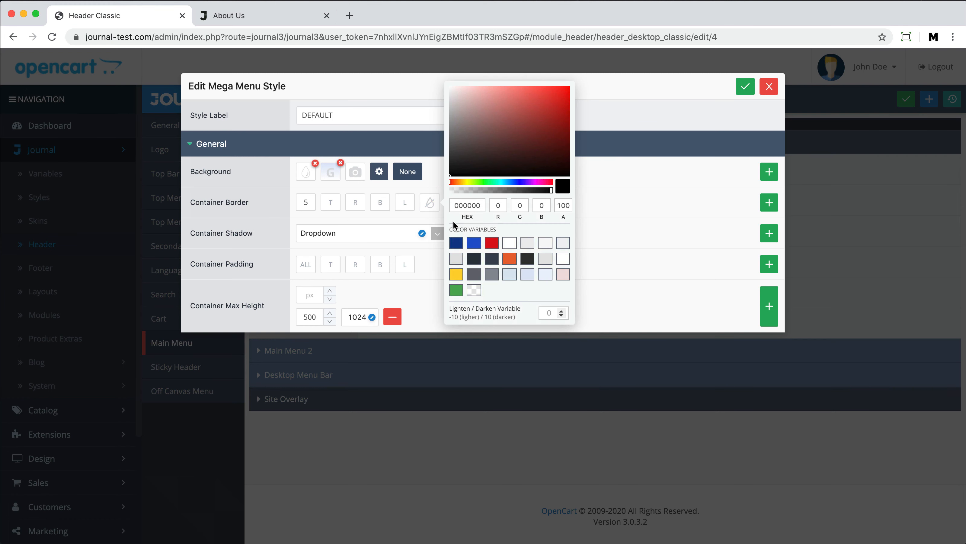
click(462, 275)
- Set the mega menu style's default Container Max Height to 300, save it and preview it on the reloaded storefront page
click(310, 295)
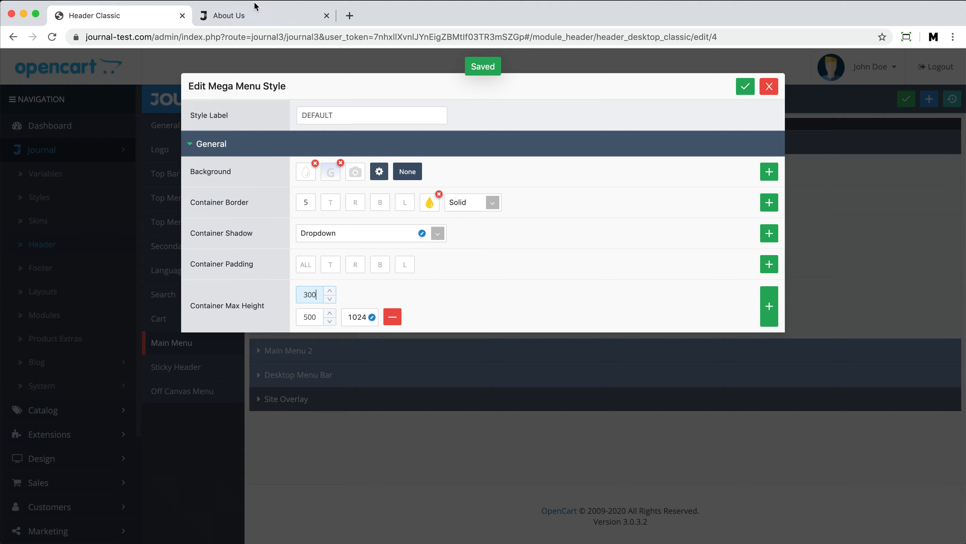
click(261, 11)
key(super+r)
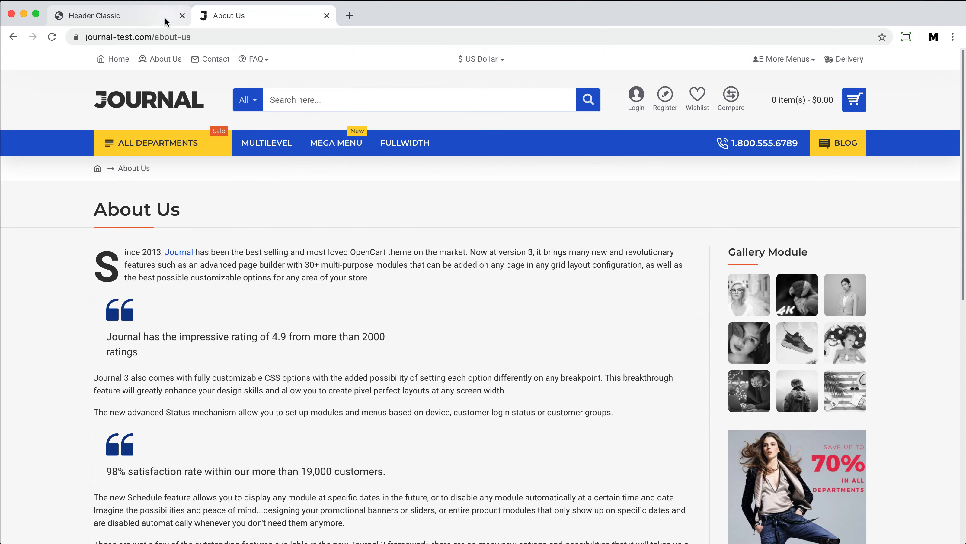
- Clear the mega menu style's default Container Max Height, Container Border and background gradient, and save the style
click(166, 20)
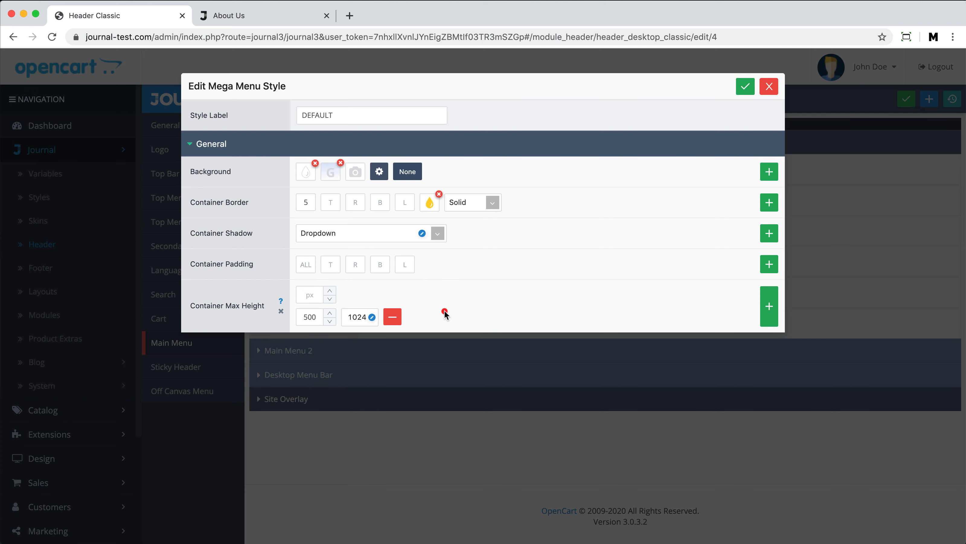
click(281, 201)
click(341, 163)
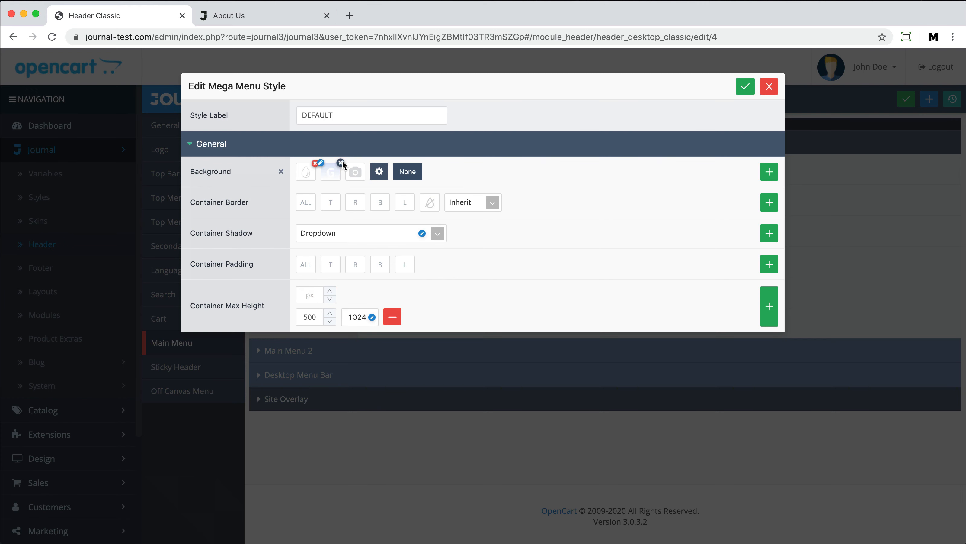
key(super+s)
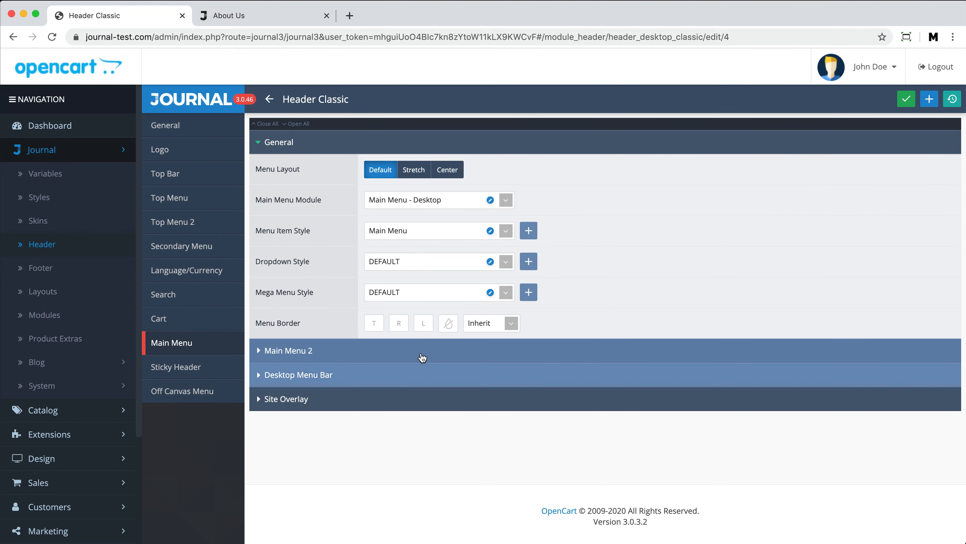
- Review the Main Menu 2 settings and the Call and Blog items of its Blog-Phone - Desktop module
click(422, 356)
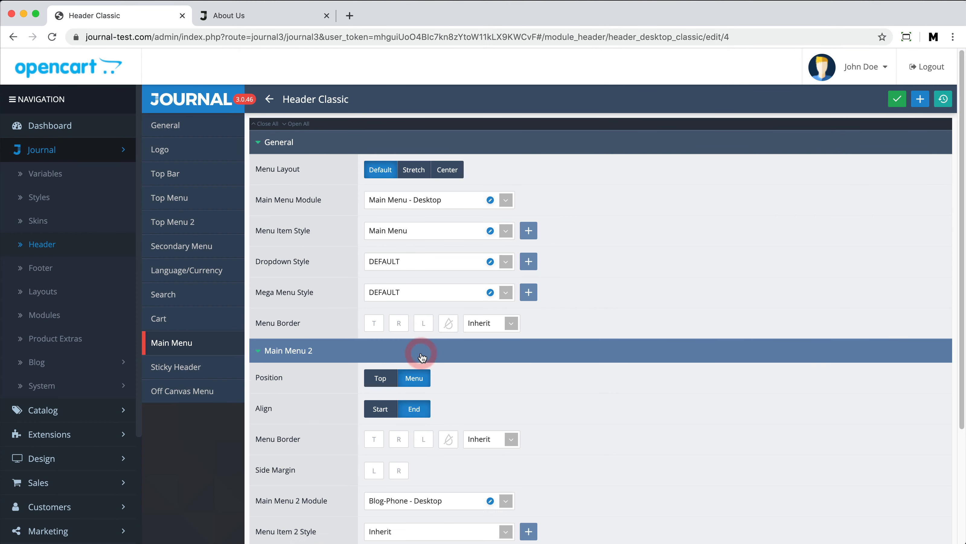
scroll(422, 356, down, 5)
click(474, 355)
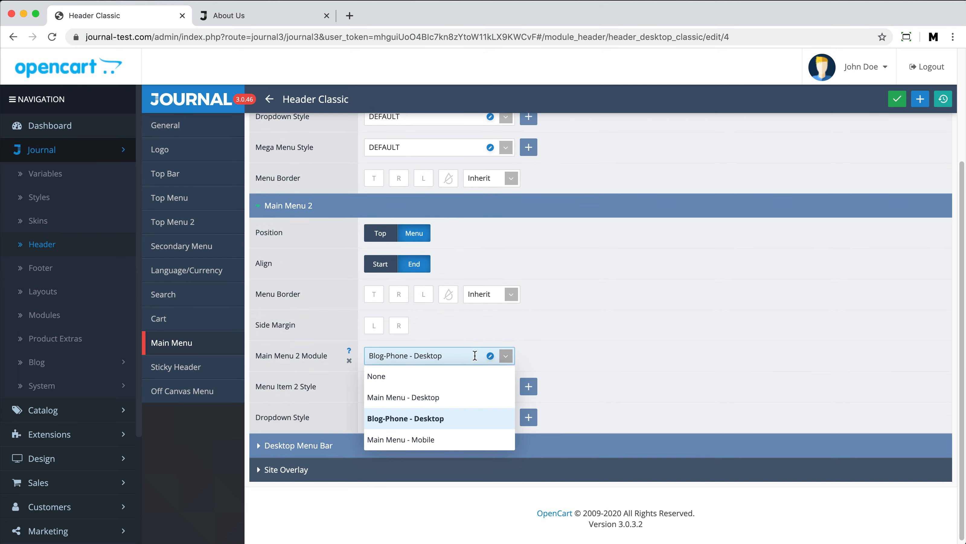
click(491, 356)
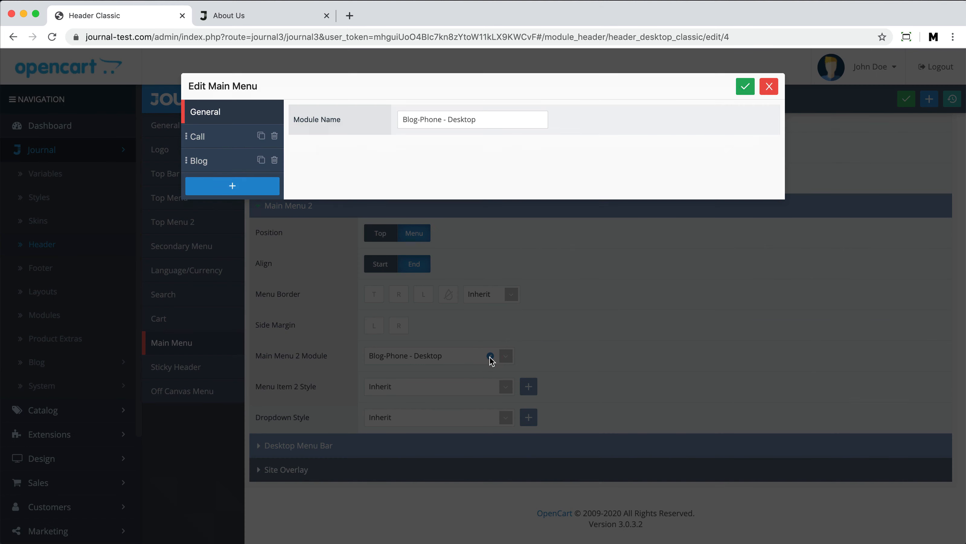
click(240, 138)
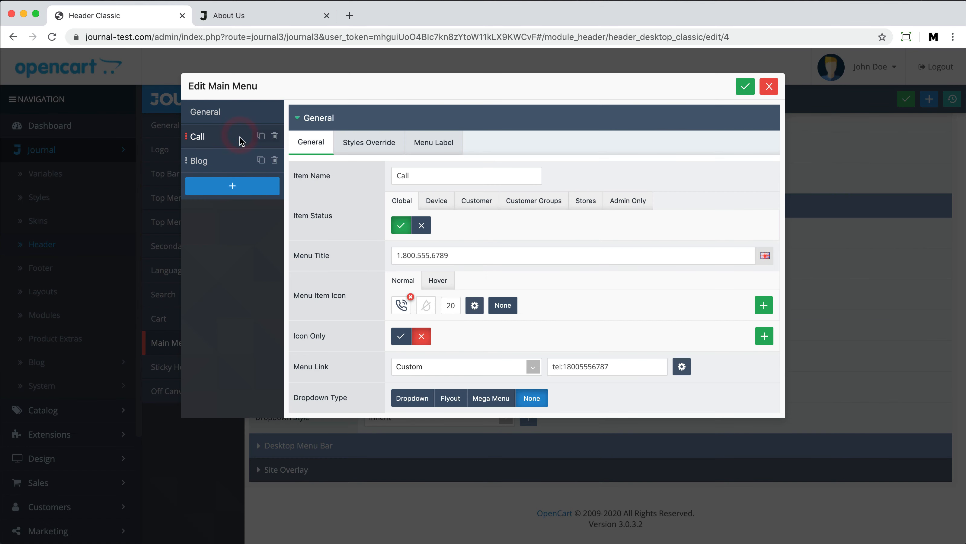
click(239, 161)
- Check the second main menu on the storefront, and try its Position at Top before restoring Menu
click(286, 23)
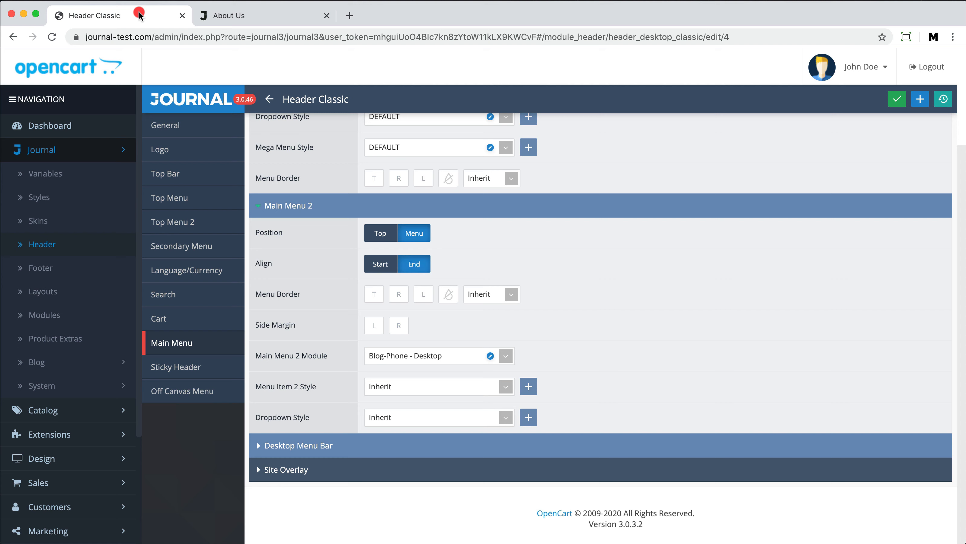
click(140, 16)
click(382, 233)
click(414, 234)
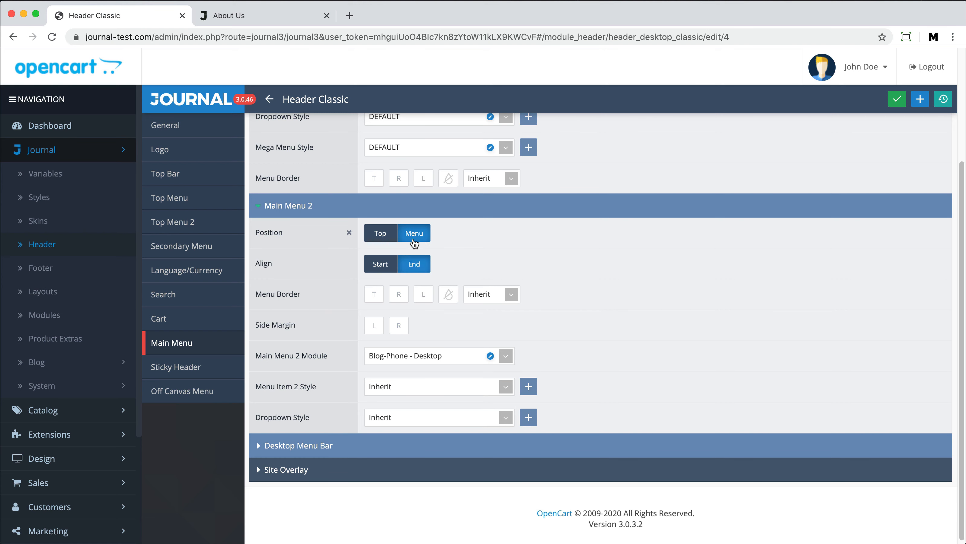
- Review the Desktop Menu Bar settings, including Bar Height, the Fullwidth Background color and Menu Item Full Height
click(411, 444)
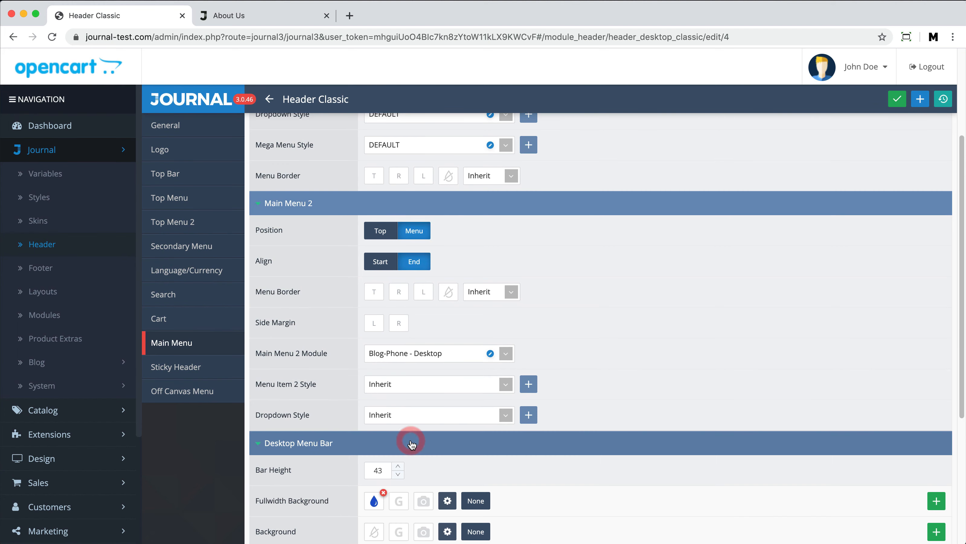
scroll(410, 442, down, 5)
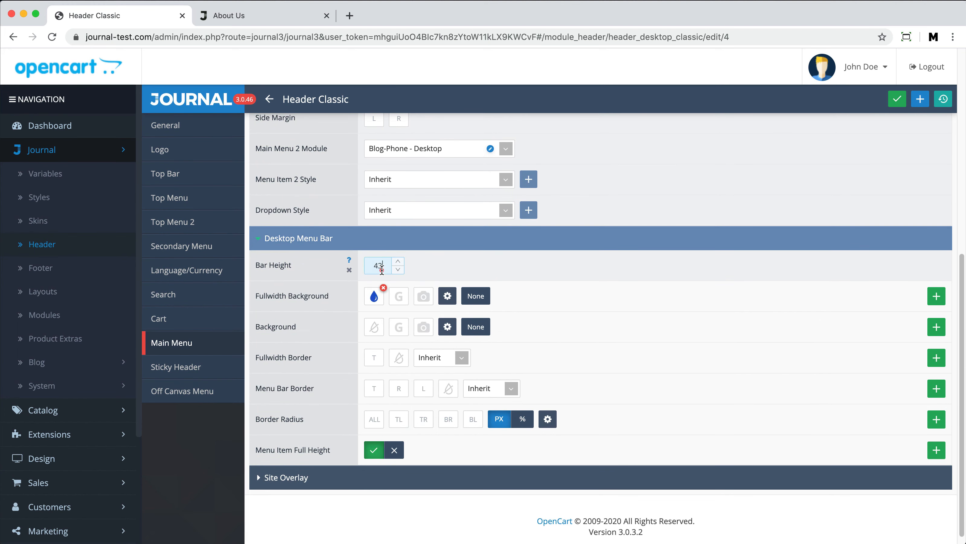
click(374, 296)
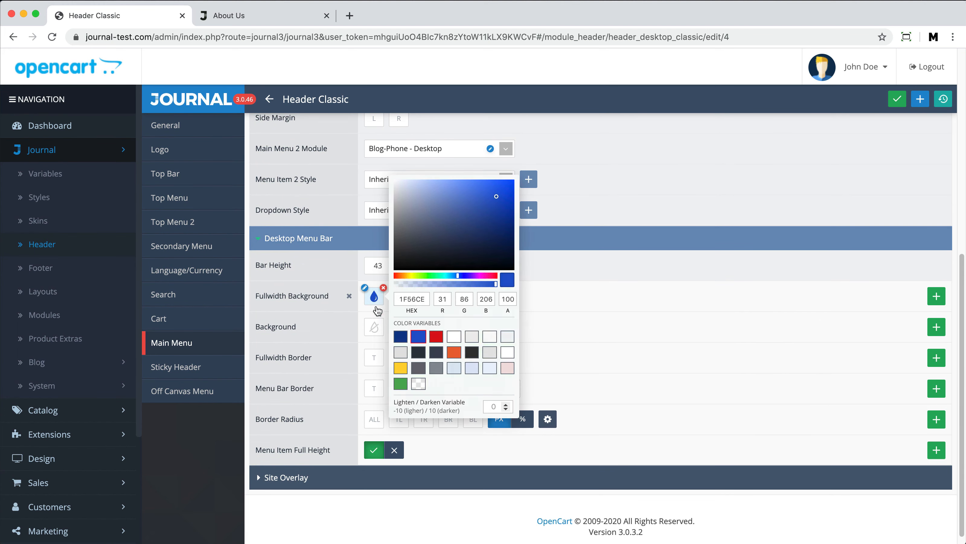
click(376, 448)
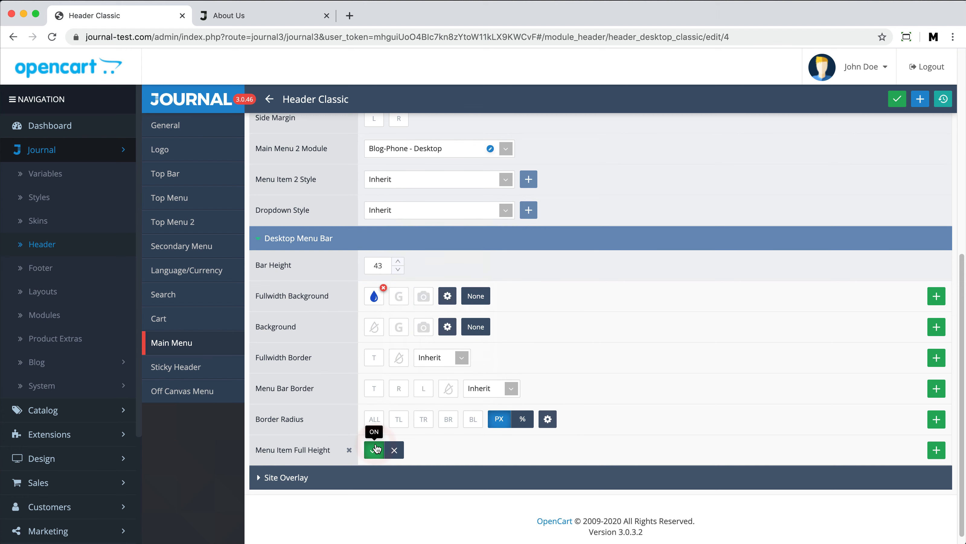
scroll(354, 422, down, 1)
- In the Sticky Header settings, set Sticky At to 400, Sticky Height to 60 and the background to dark blue 0F3A8D, and save
click(212, 368)
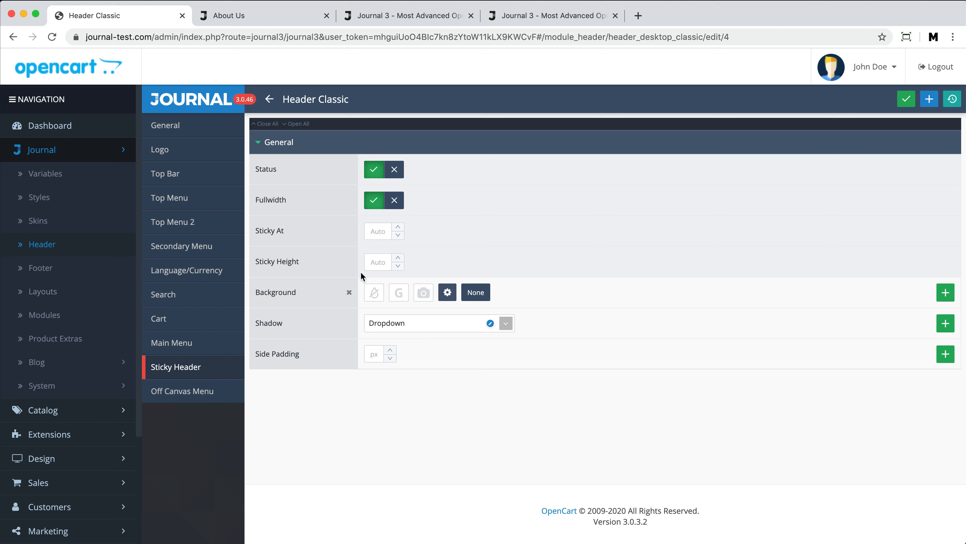
click(390, 236)
text(400)
click(388, 261)
text(60)
click(374, 293)
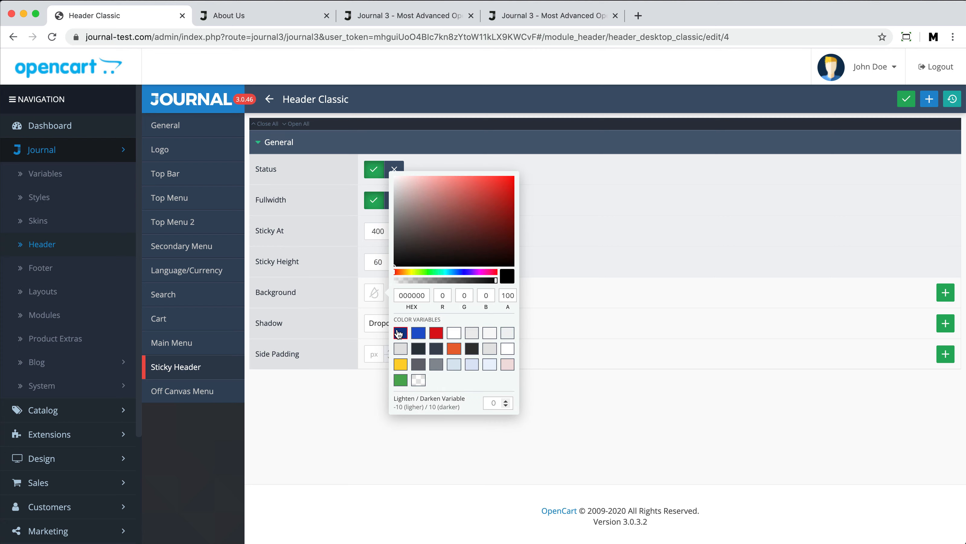
click(400, 336)
key(ctrl+s)
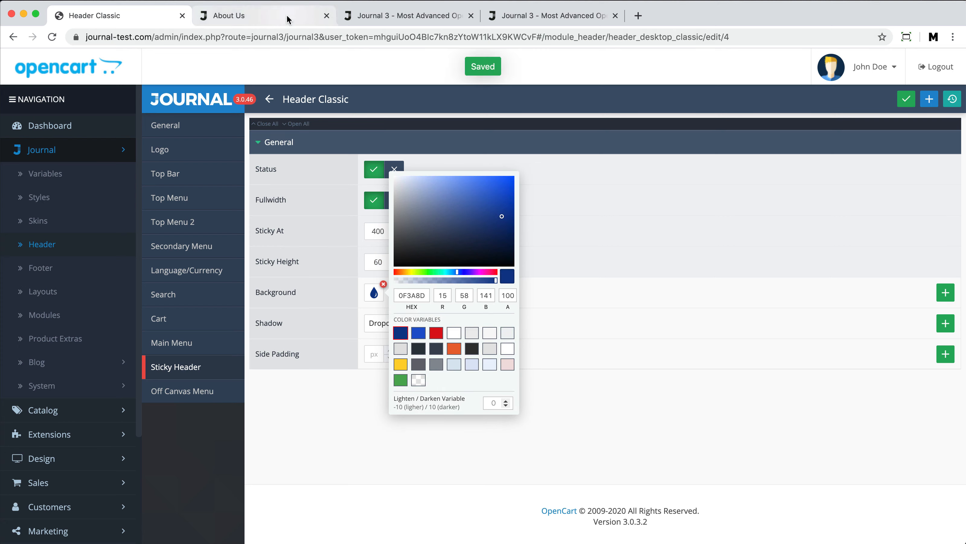
- Check the sticky main menu bar's behaviour on the storefront's About Us page
click(287, 18)
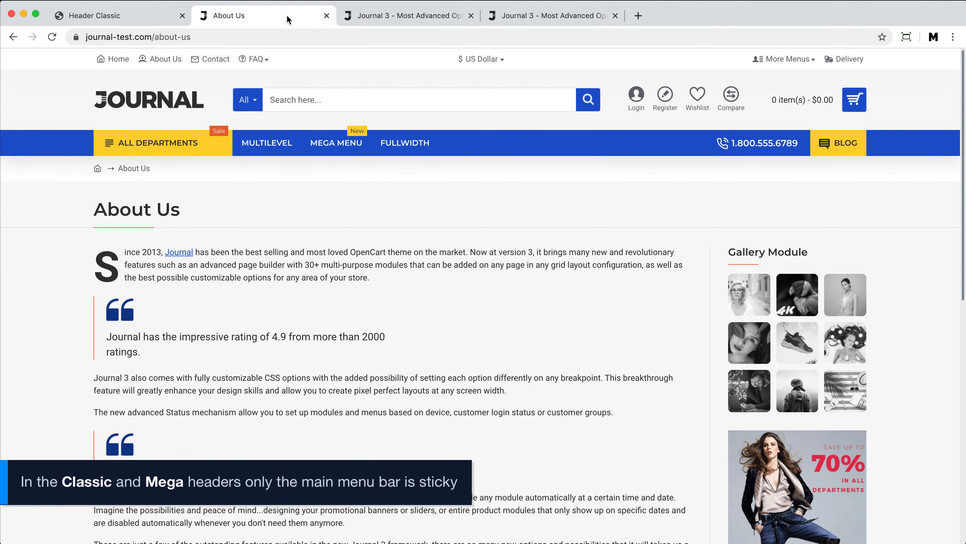
scroll(296, 174, down, 10)
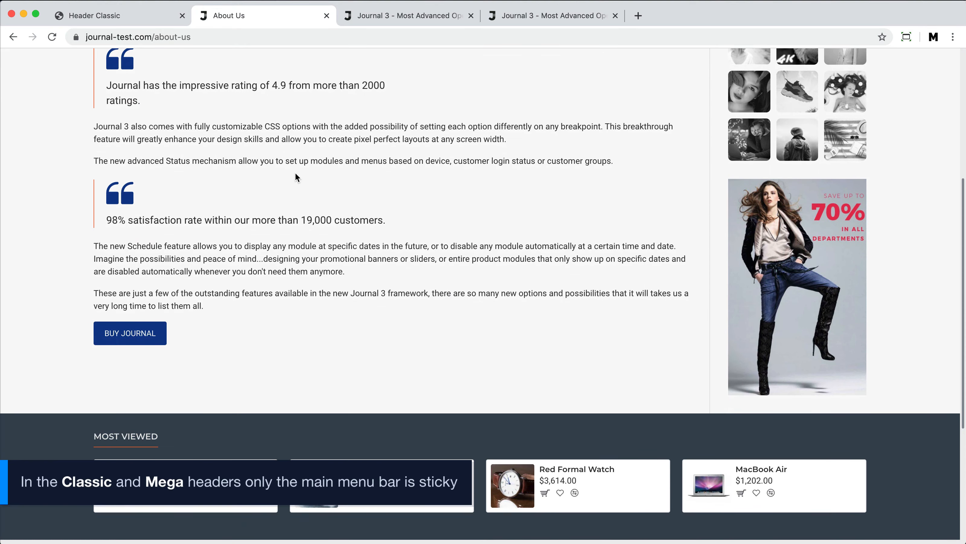
scroll(296, 173, up, 6)
scroll(296, 173, down, 7)
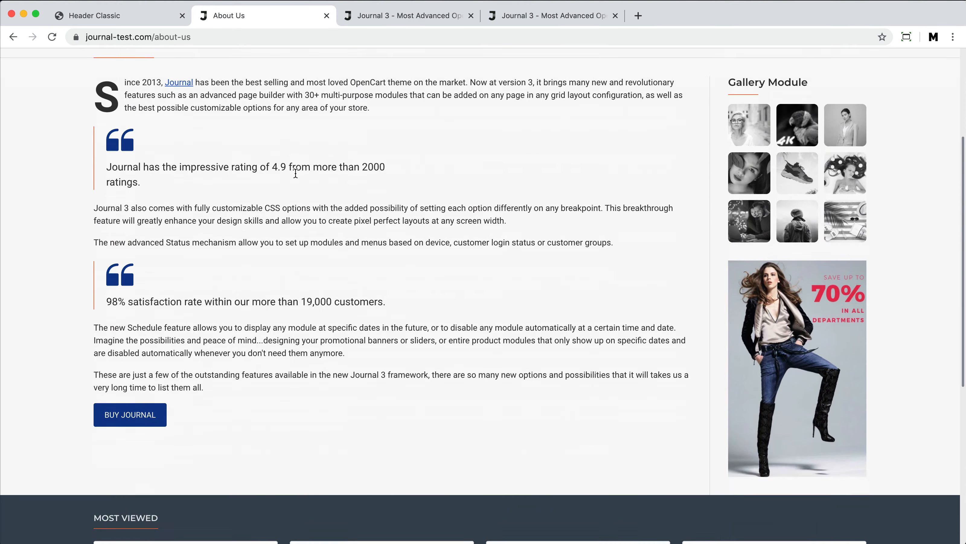
scroll(295, 175, up, 11)
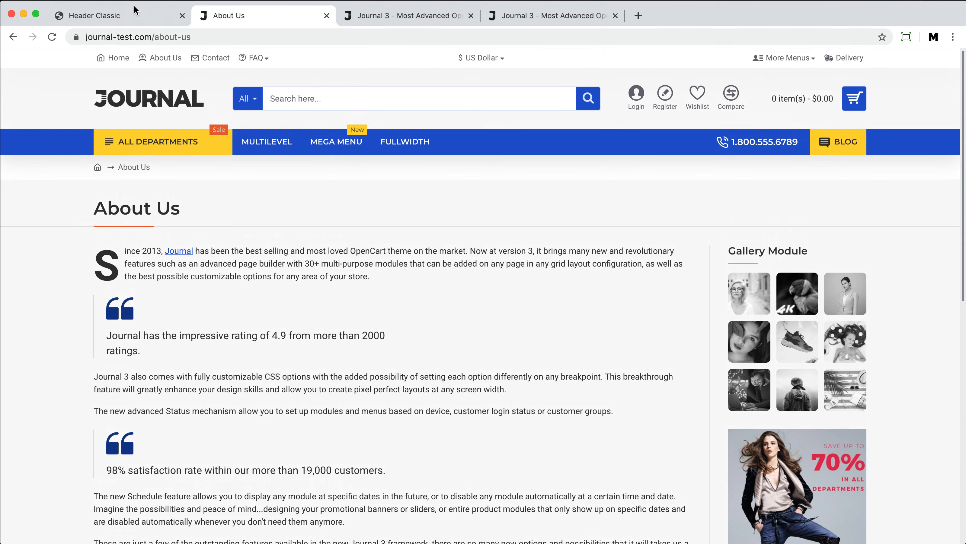
- Reset the sticky header's Sticky At, Sticky Height and Background options to their defaults, and save
click(135, 15)
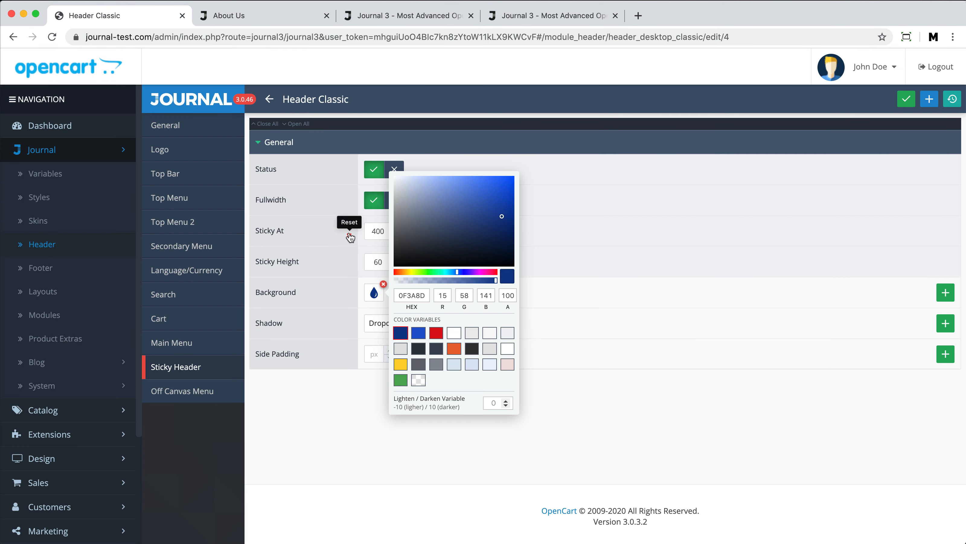
click(349, 231)
click(349, 262)
click(350, 292)
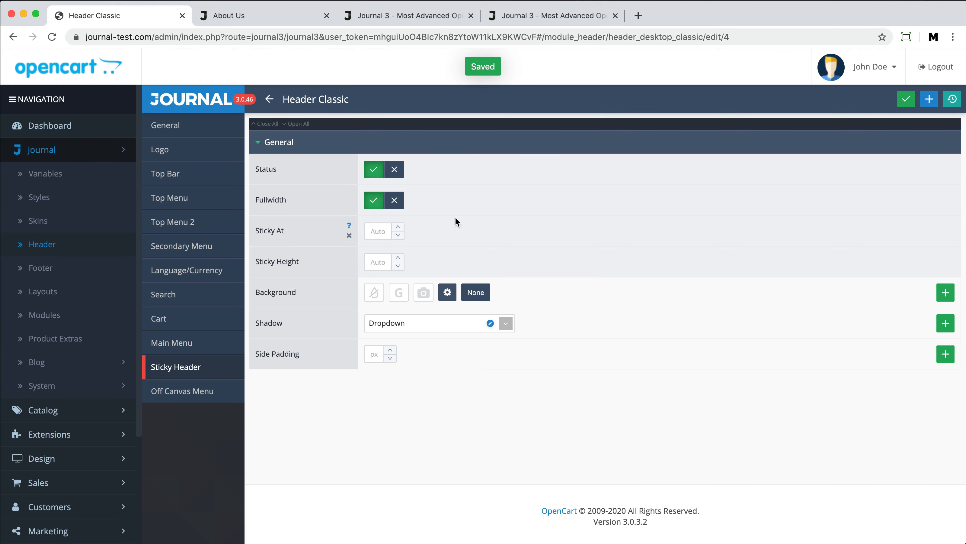
- Compare how the sticky headers behave on the Journal demo stores 4 and 10
click(435, 19)
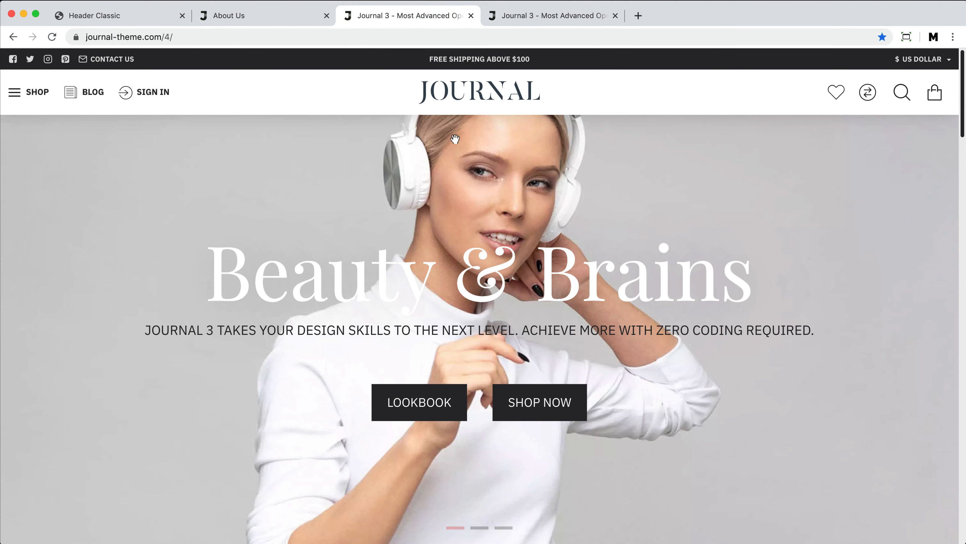
scroll(457, 154, down, 10)
scroll(457, 155, up, 10)
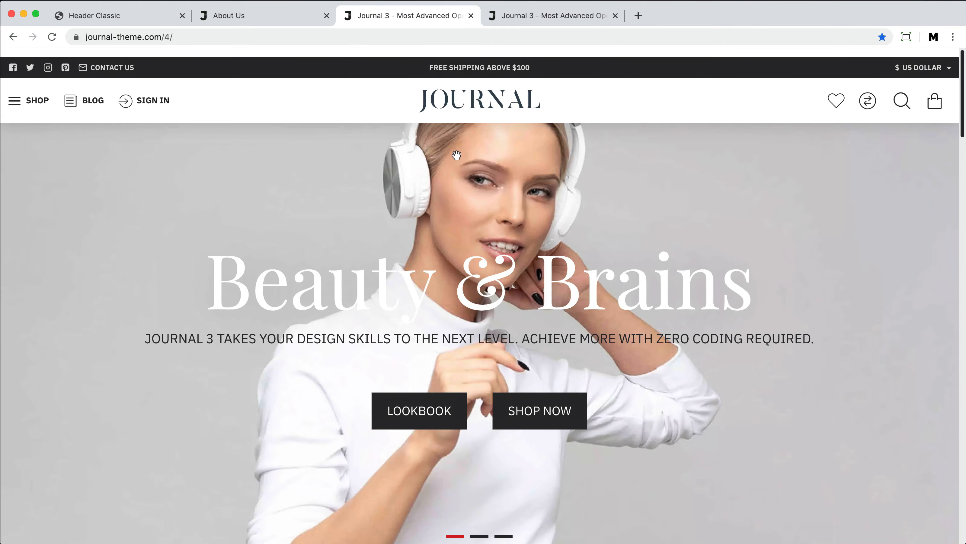
click(556, 15)
scroll(560, 228, down, 5)
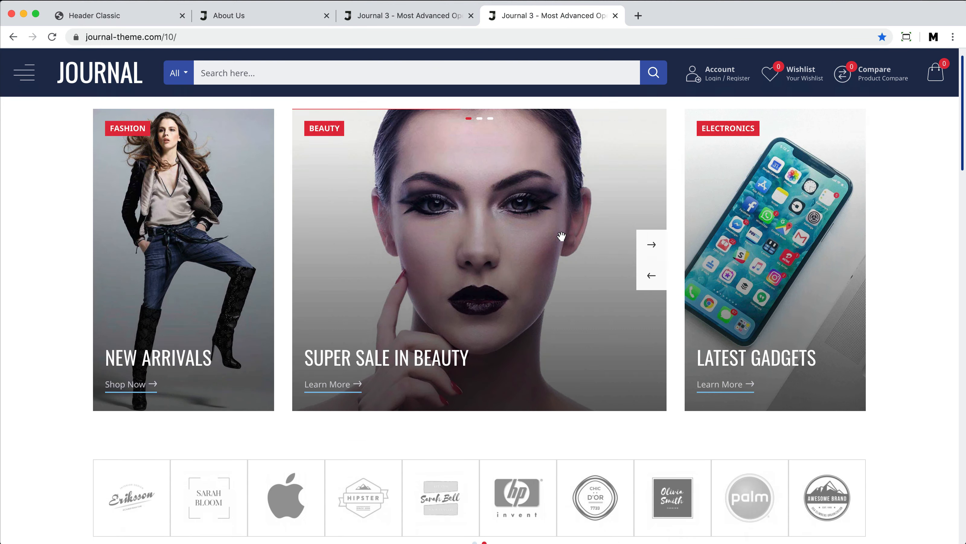
scroll(561, 237, up, 5)
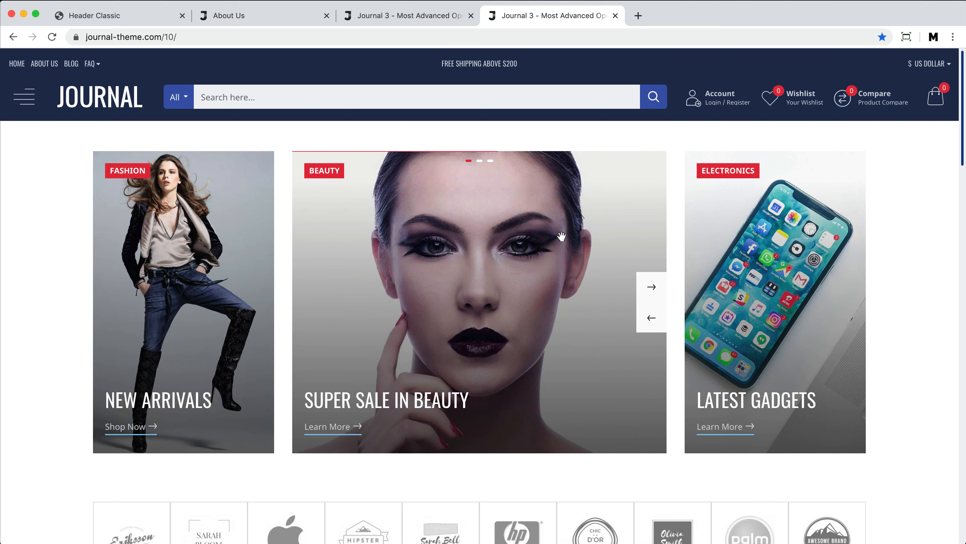
- Try Dropdown Type None on the All Departments item of the Main Menu module, restore Flyout, and save
click(161, 18)
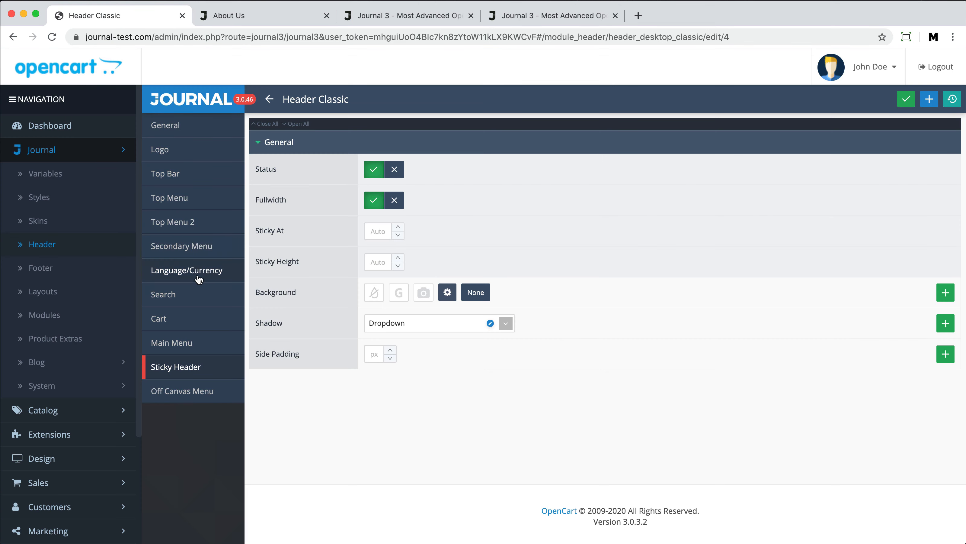
click(210, 341)
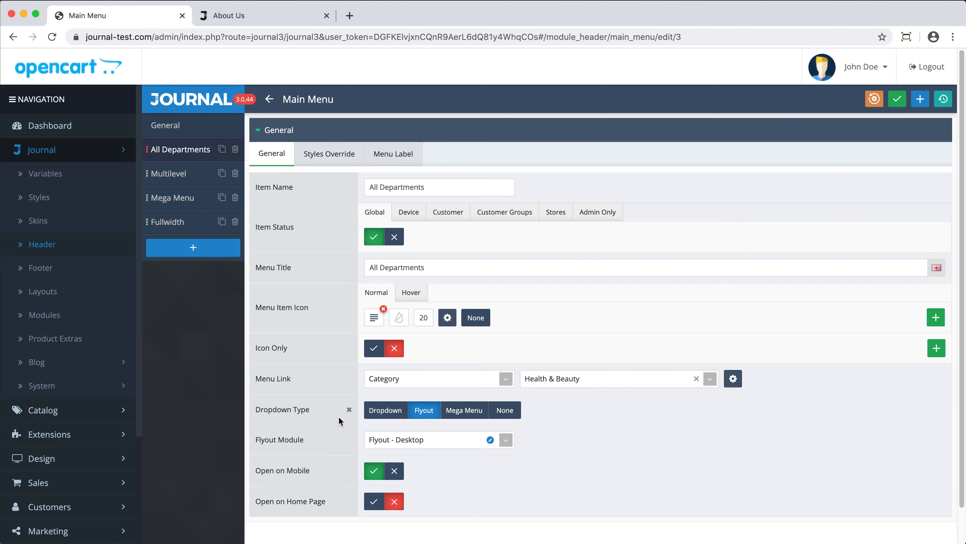
click(505, 410)
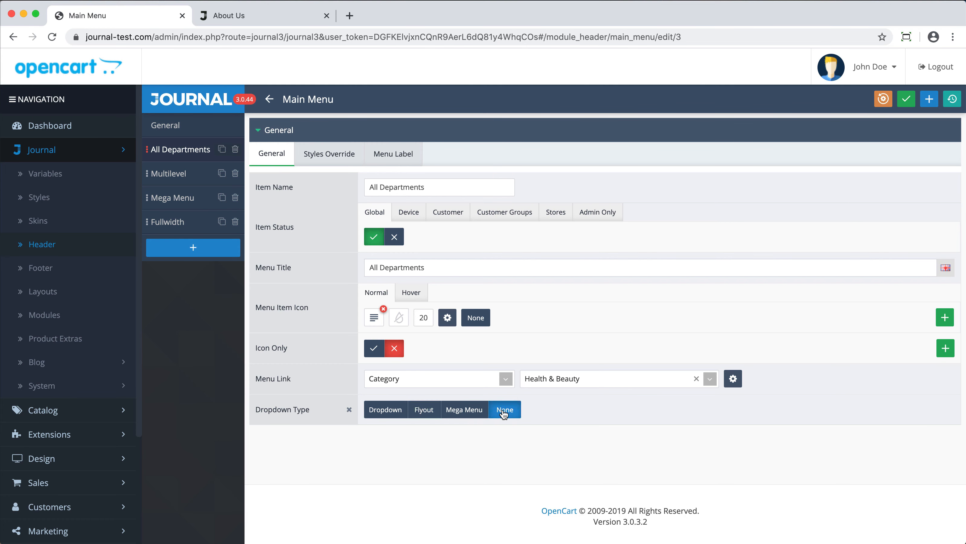
click(423, 410)
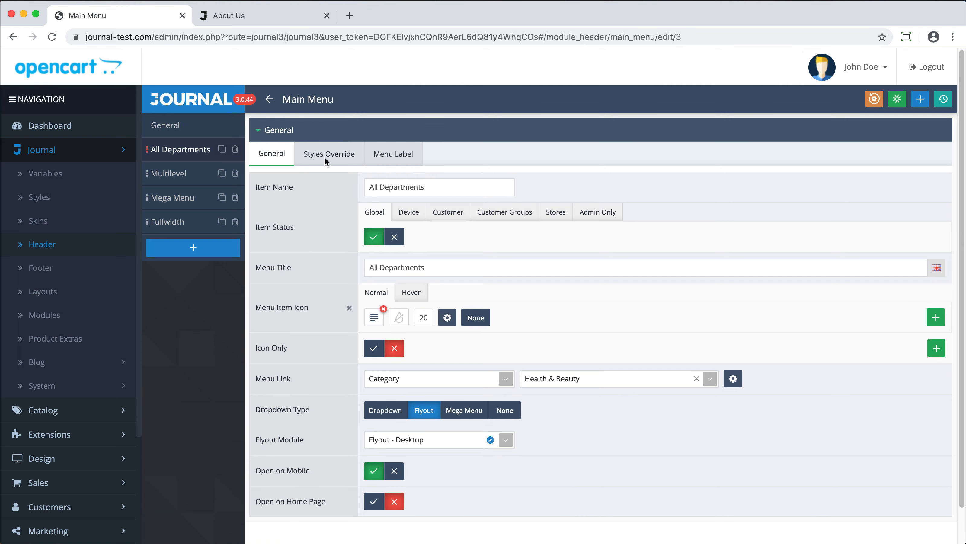
key(super+s)
- Examine the All Departments flyout menu and its submenus on the storefront
click(263, 15)
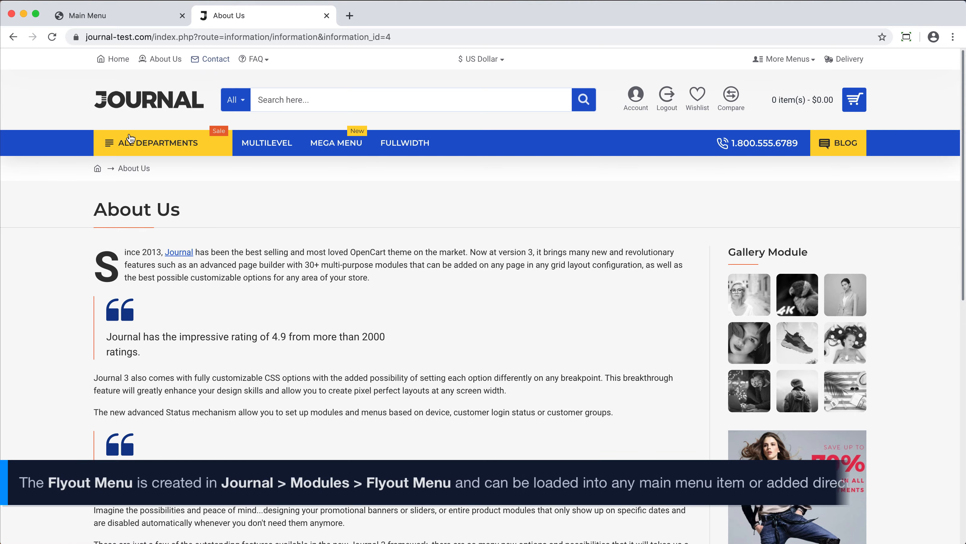
mouse_move(151, 152)
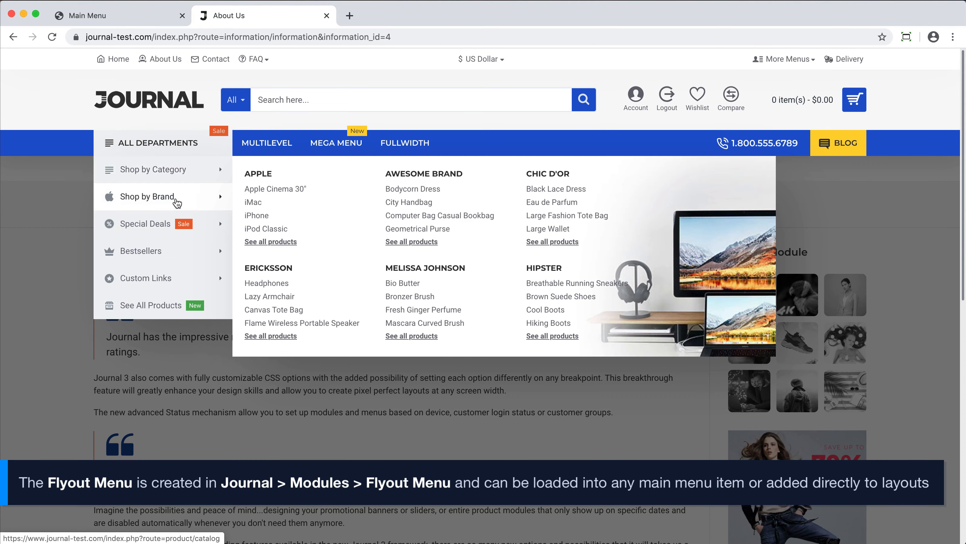
mouse_move(177, 230)
mouse_move(177, 288)
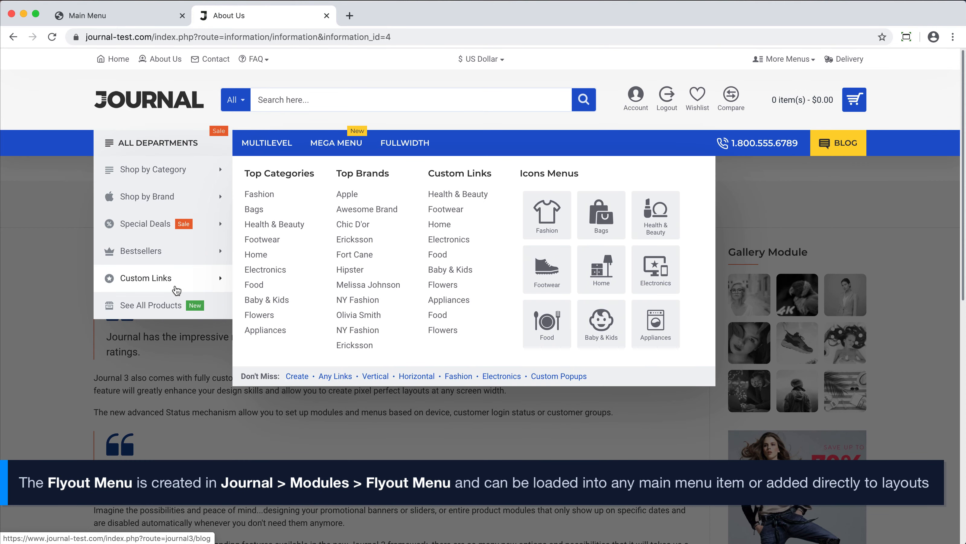
mouse_move(198, 169)
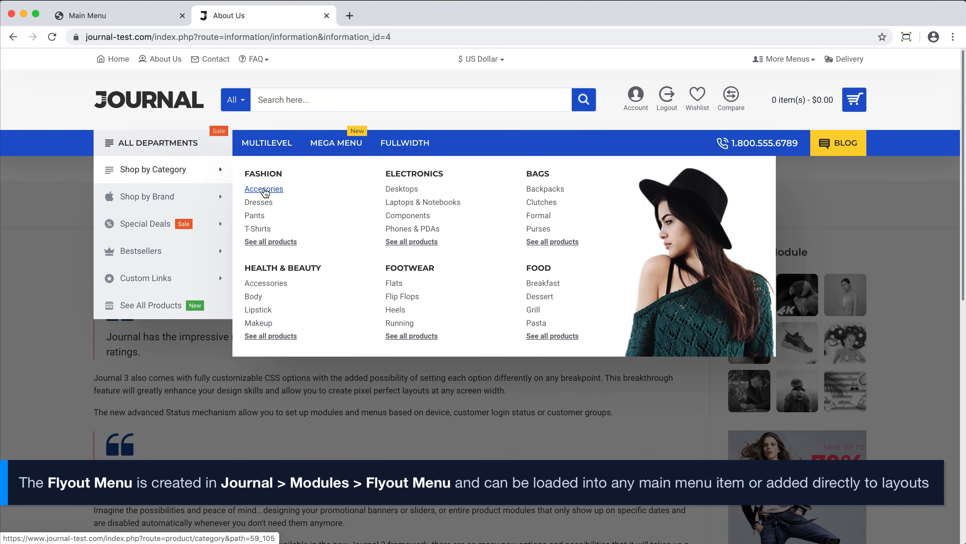
mouse_move(190, 199)
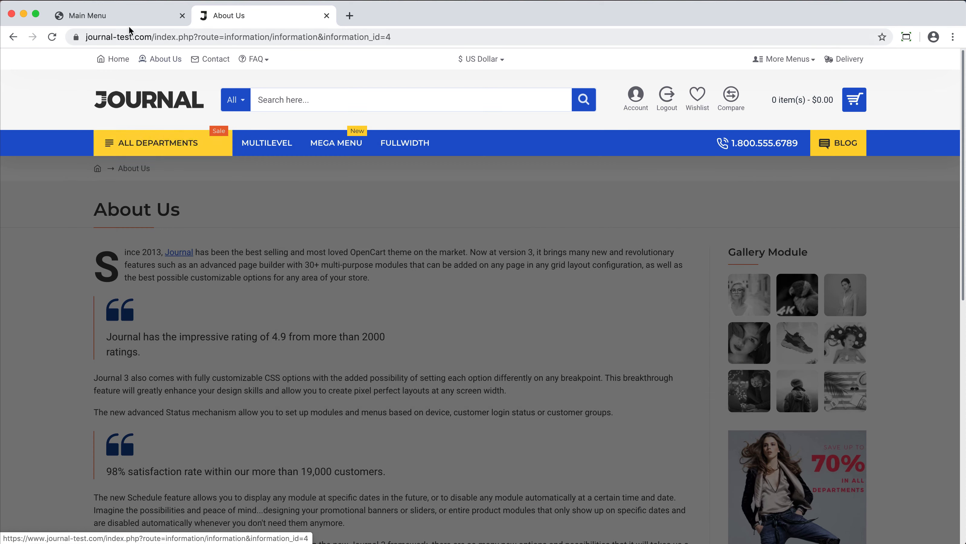
- Change the All Departments item's Dropdown Type to Mega Menu and add a row in its builder
click(131, 19)
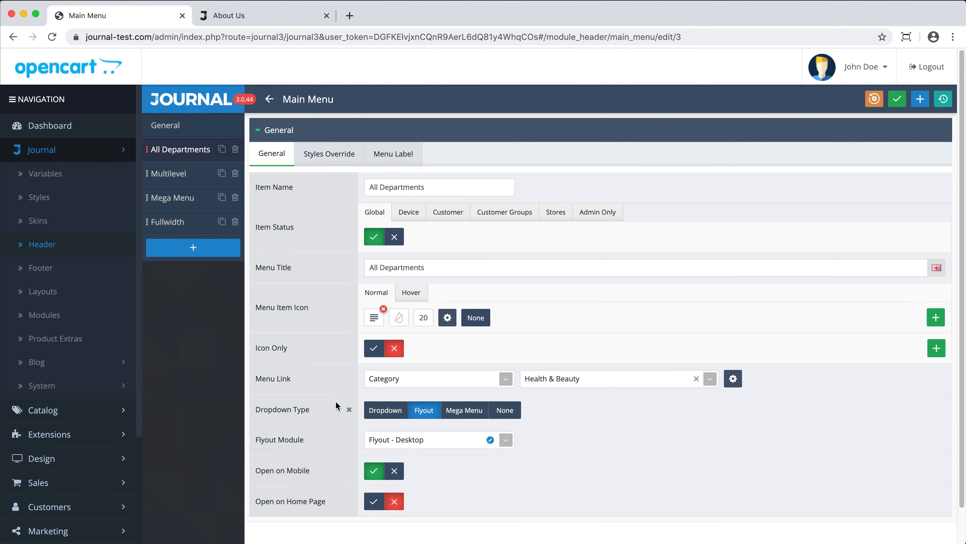
click(398, 410)
click(425, 411)
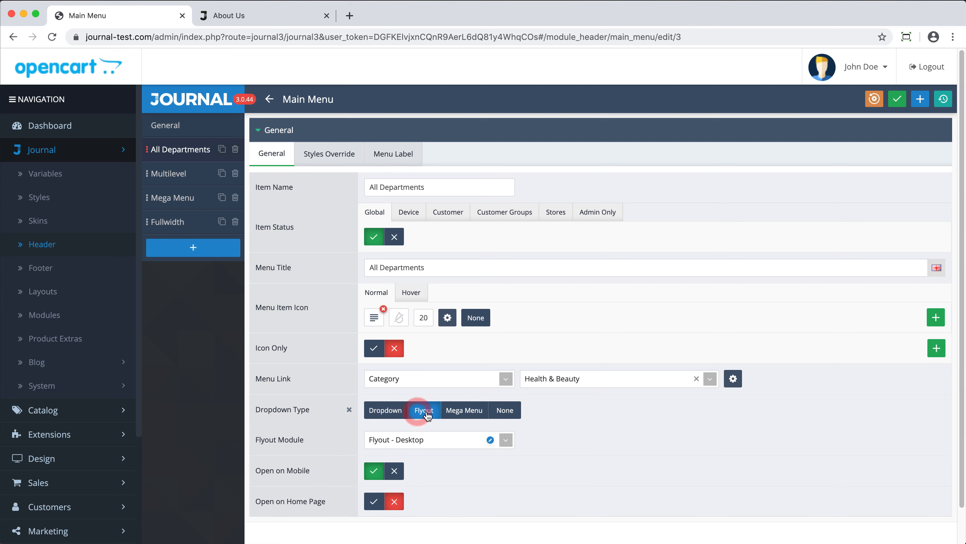
click(458, 414)
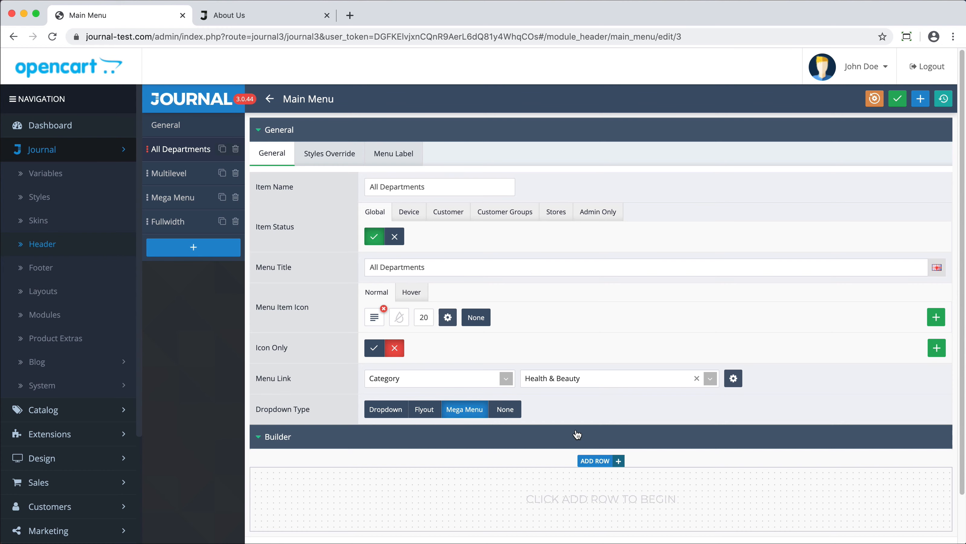
click(620, 460)
scroll(621, 464, down, 3)
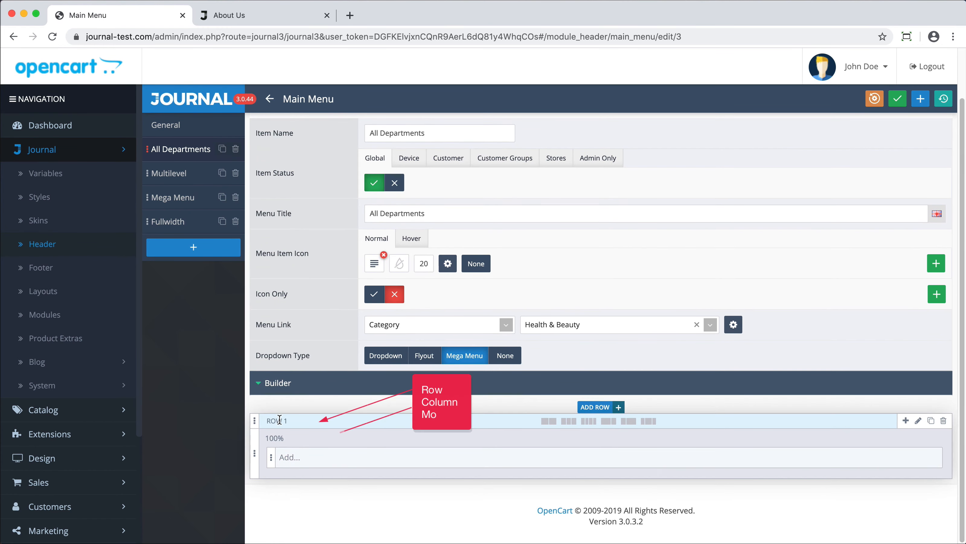
- Insert the Catalog Categories module into the full-width column of the mega menu's first row
click(352, 460)
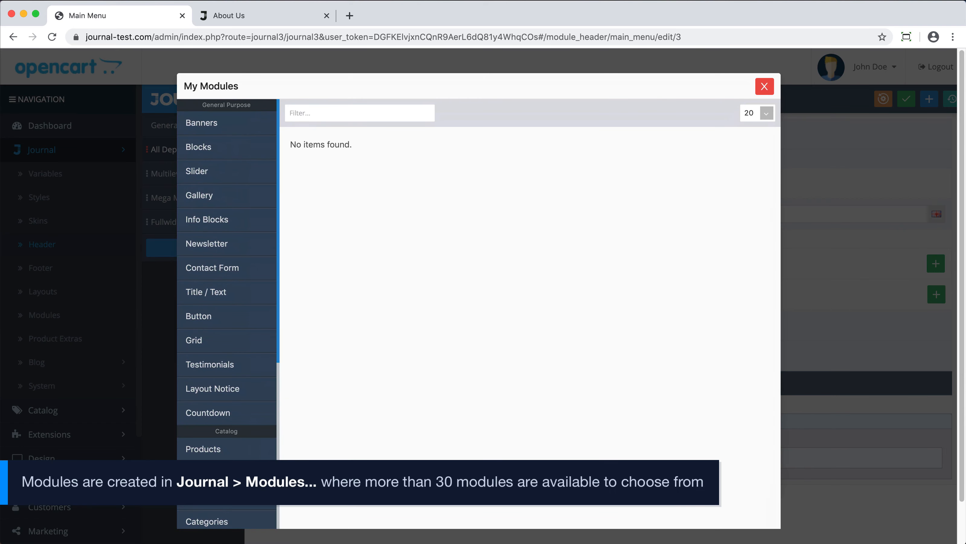
scroll(236, 411, down, 4)
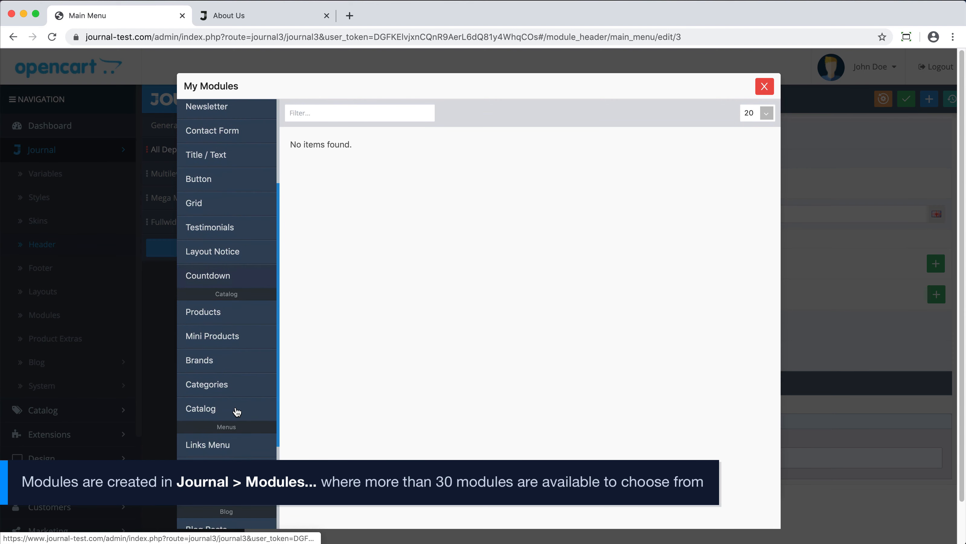
click(237, 411)
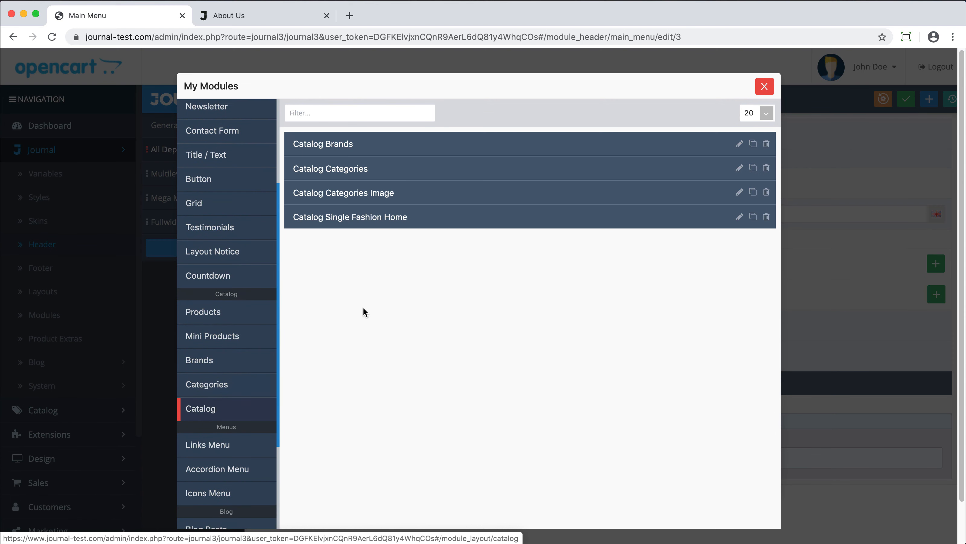
click(396, 176)
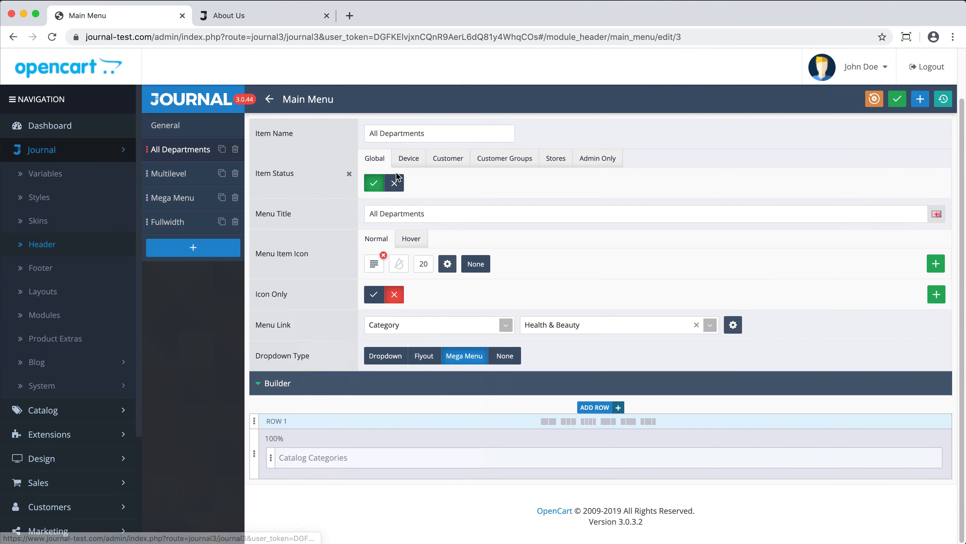
- Check the All Departments mega menu on the storefront and return to the Main Menu module
click(303, 17)
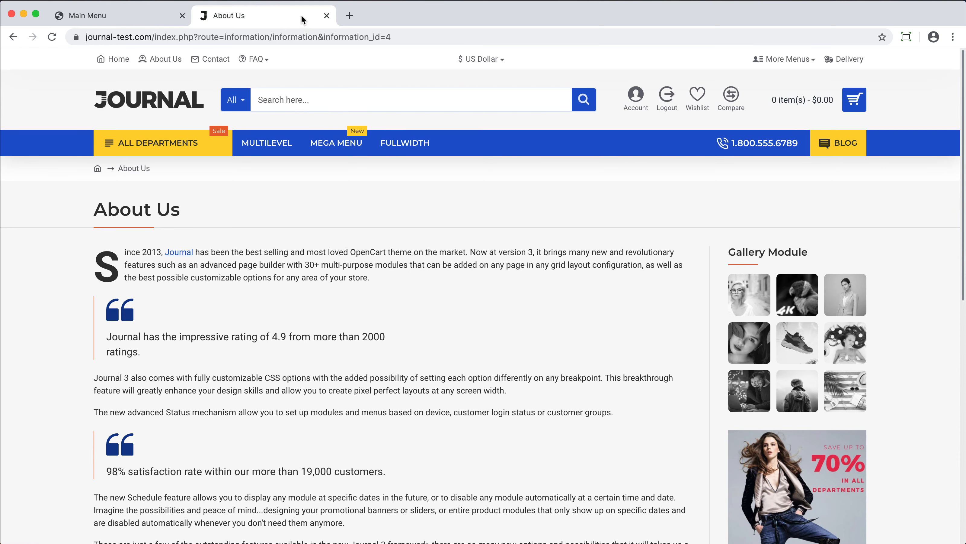
mouse_move(199, 146)
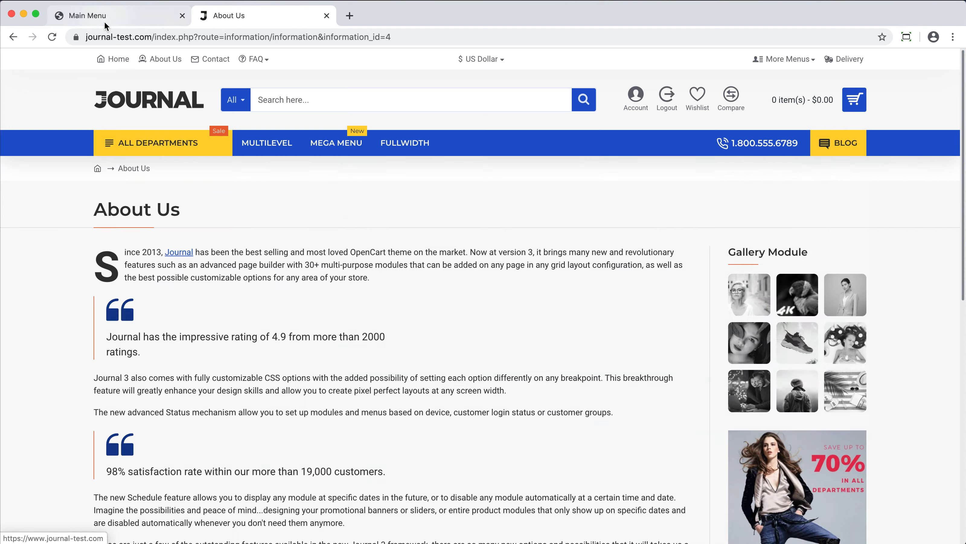
click(104, 21)
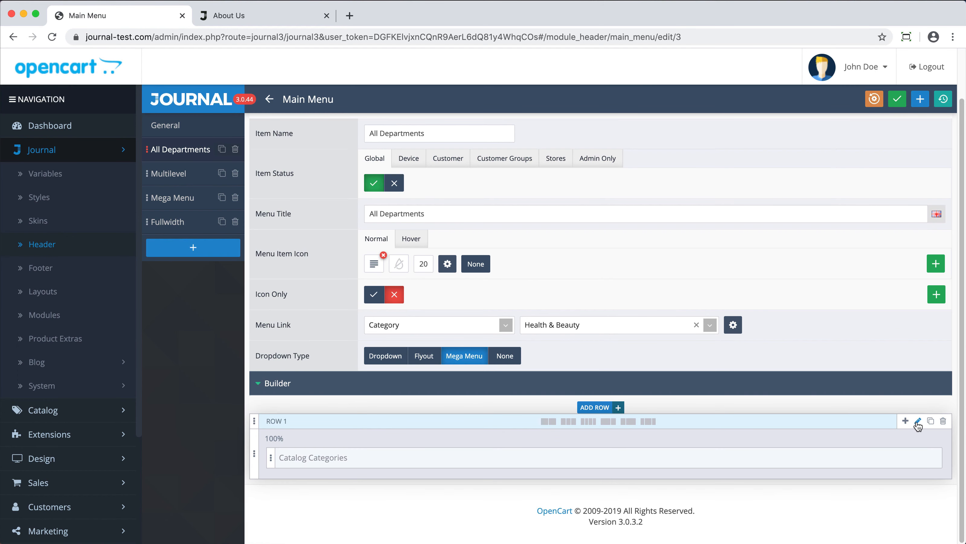
- Set the padding of the mega menu's first row to 30 on all sides
click(917, 421)
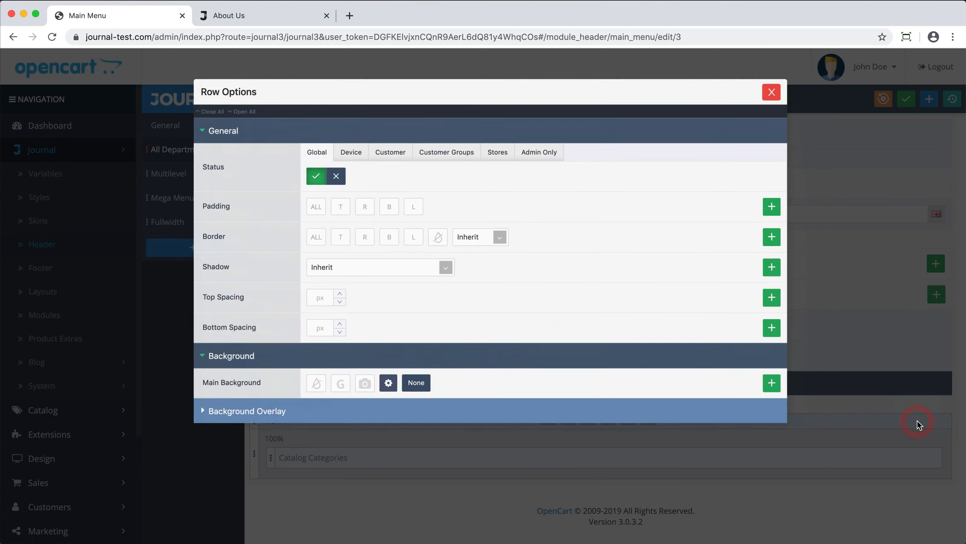
click(308, 203)
text(30)
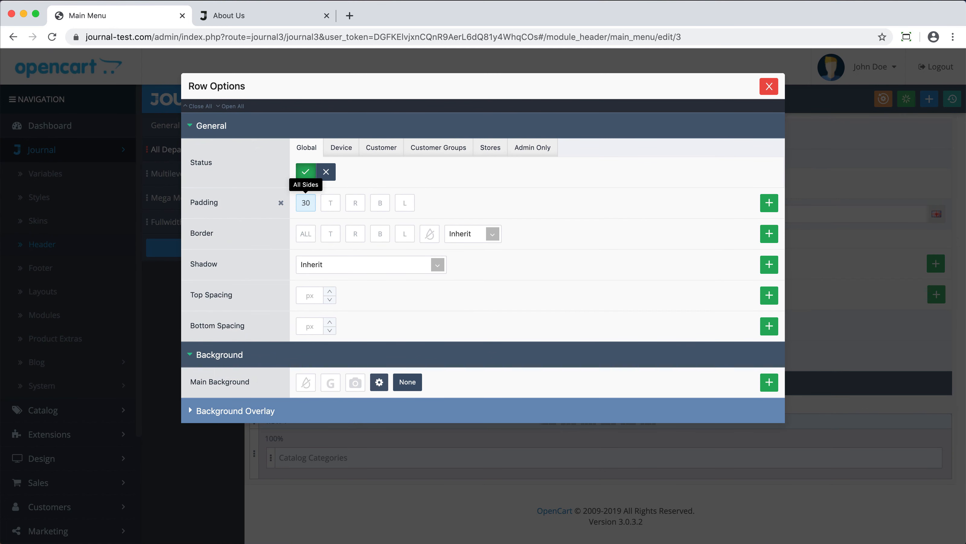
- Save the row padding, check the All Departments mega menu on the reloaded storefront, and close the row's options in the admin
key(super+s)
click(253, 18)
key(super+r)
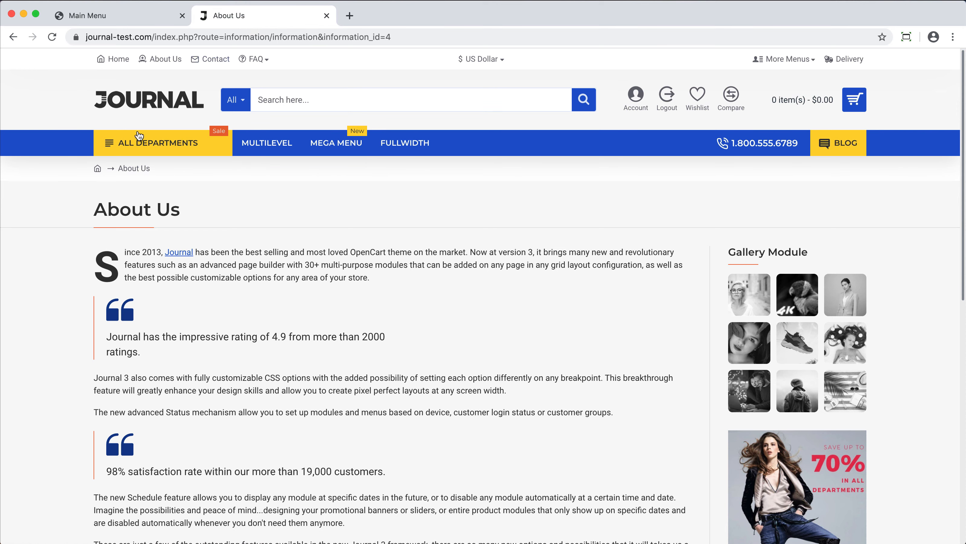
mouse_move(140, 135)
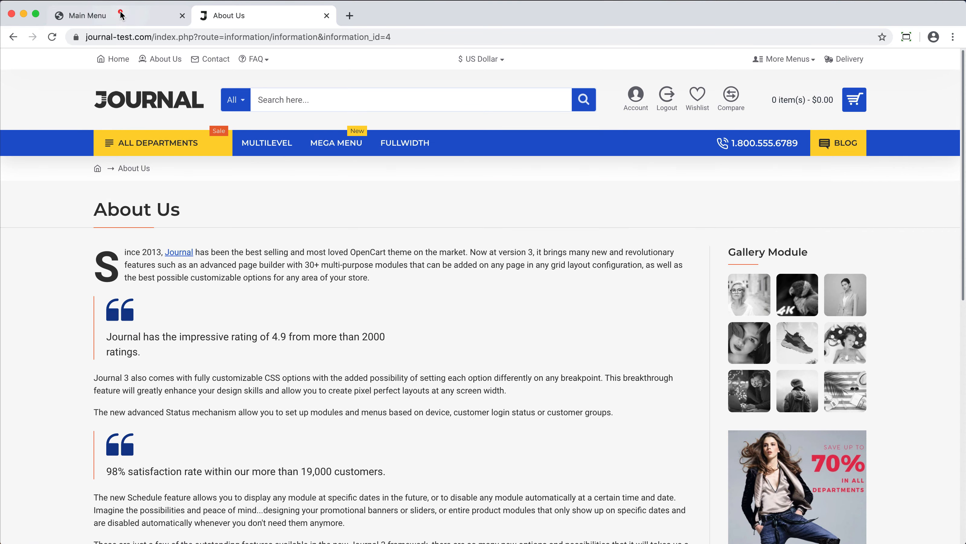
click(120, 16)
click(803, 250)
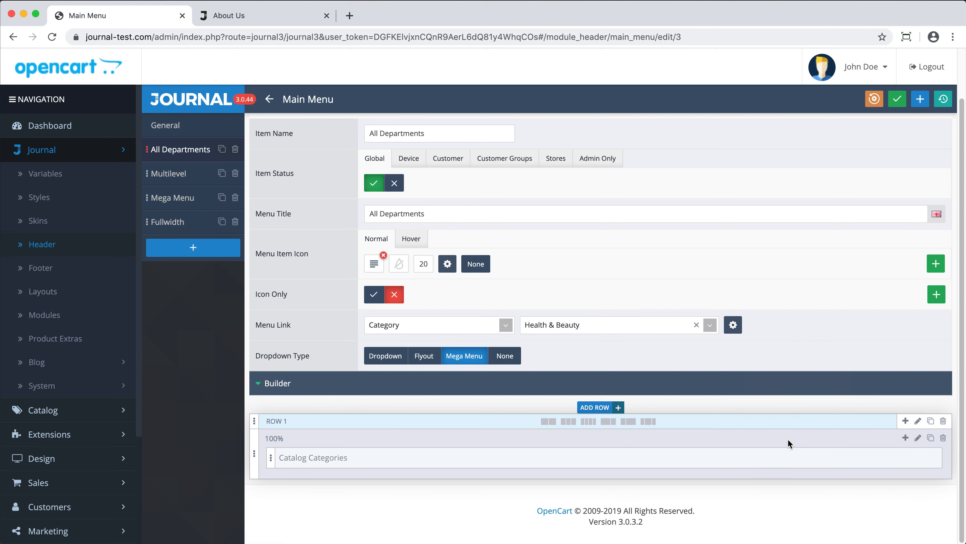
- Add a second column to the mega menu's first row and insert the Deals Banner module into it
click(906, 421)
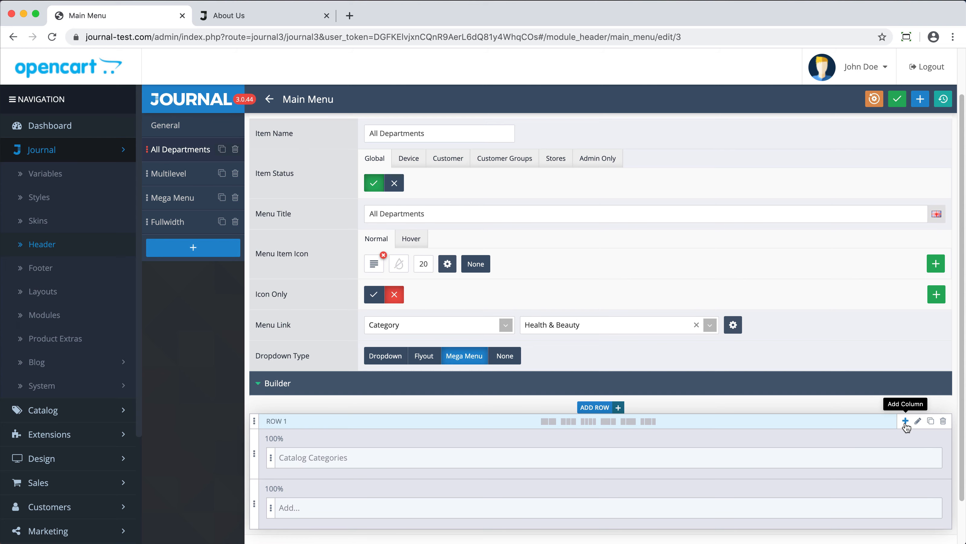
click(556, 512)
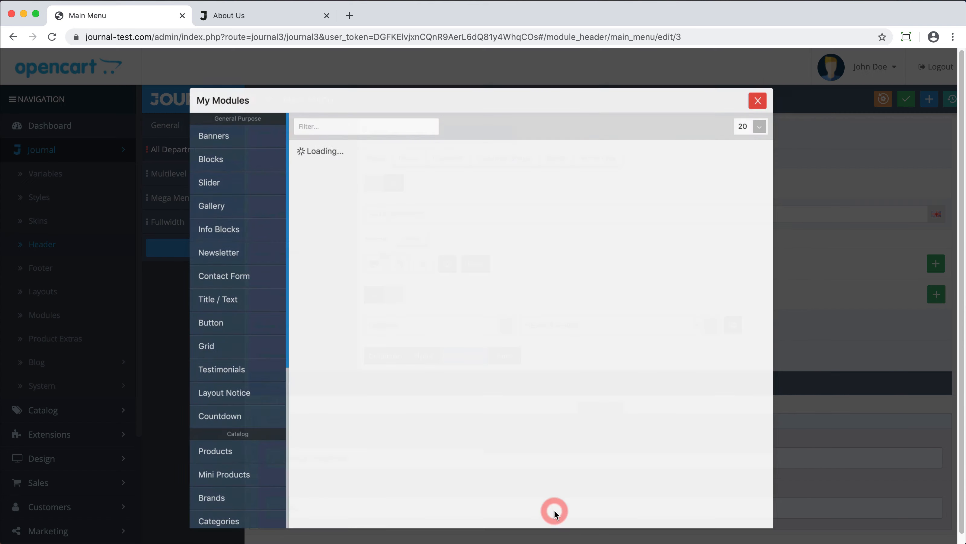
click(231, 125)
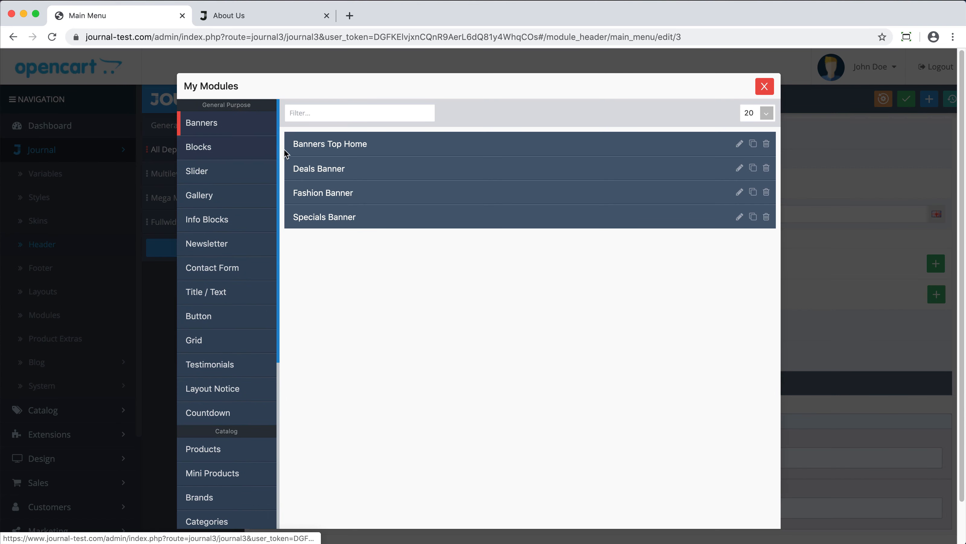
click(323, 168)
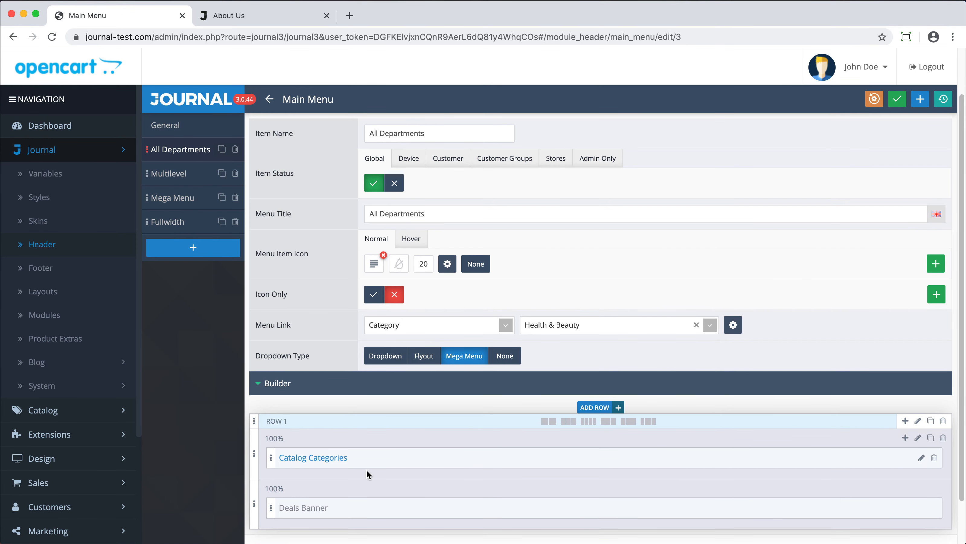
- Set the Catalog Categories column's width to 70% and the Deals Banner column's width to 30%
click(280, 439)
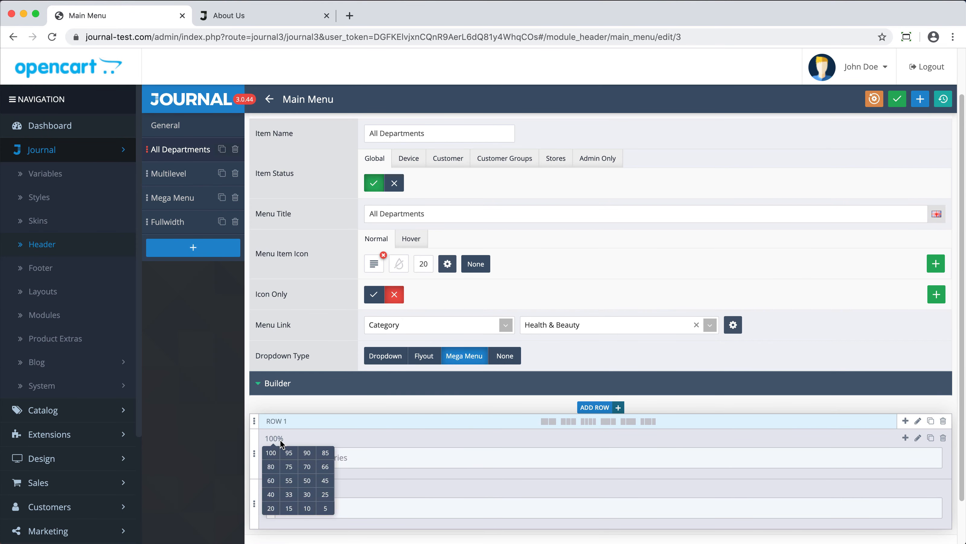
click(307, 466)
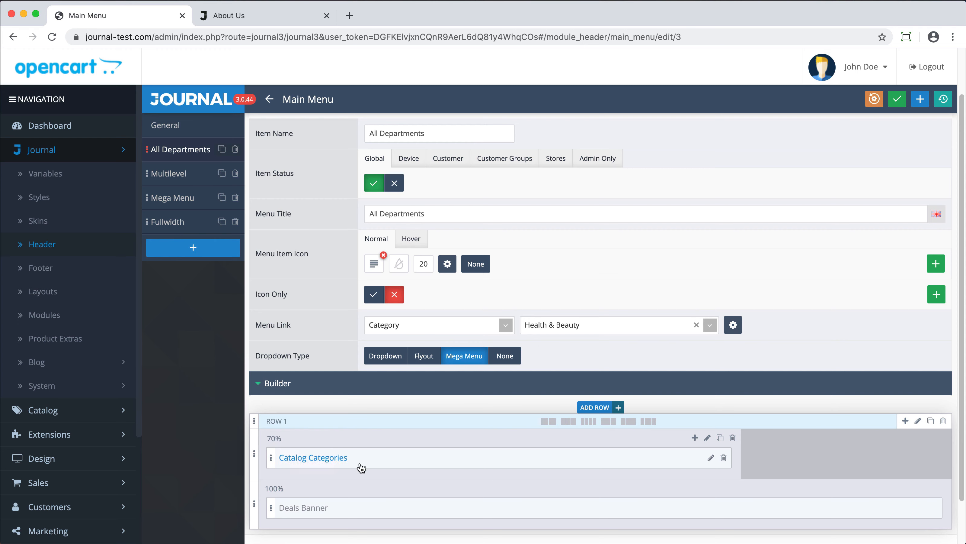
click(271, 488)
scroll(312, 519, down, 2)
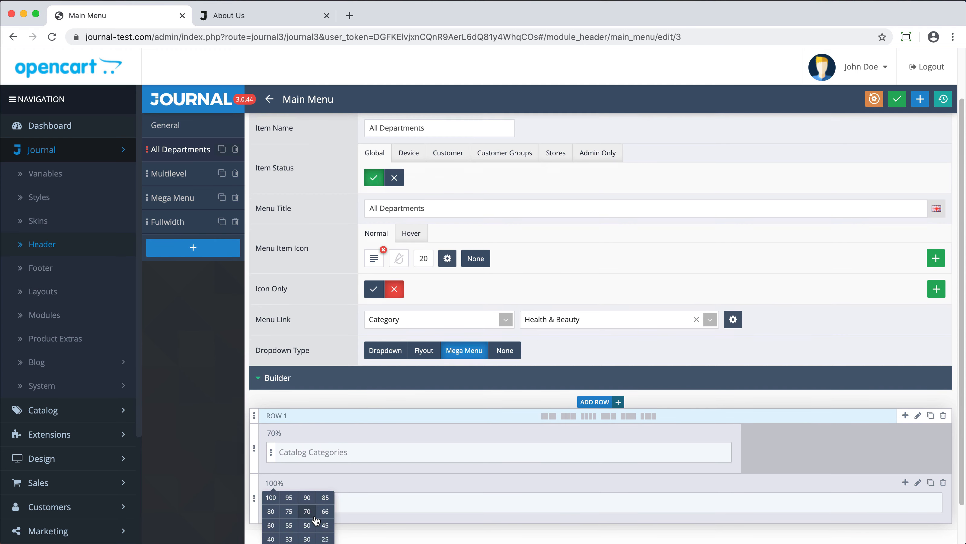
click(309, 512)
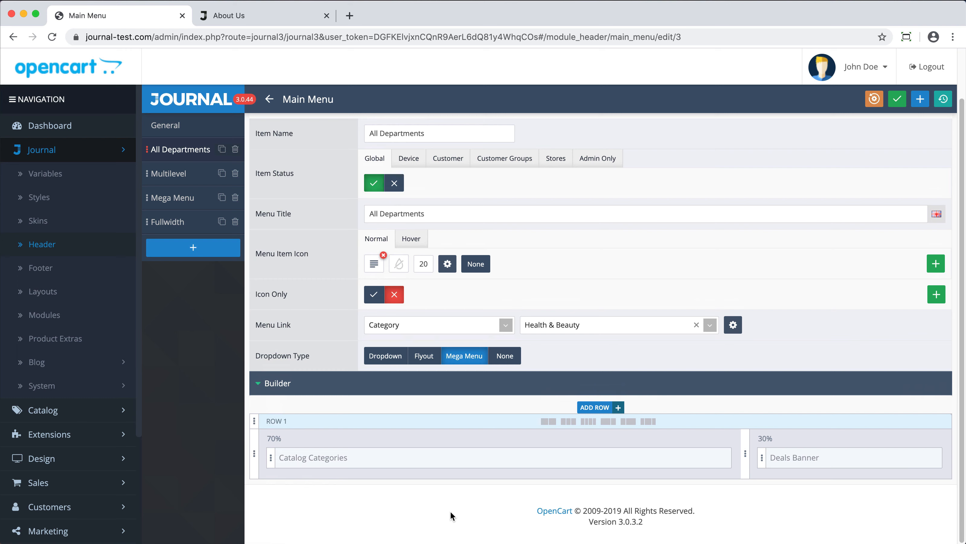
- Save the column layout, check the All Departments mega menu on the storefront, and return to the Main Menu module
key(super+s)
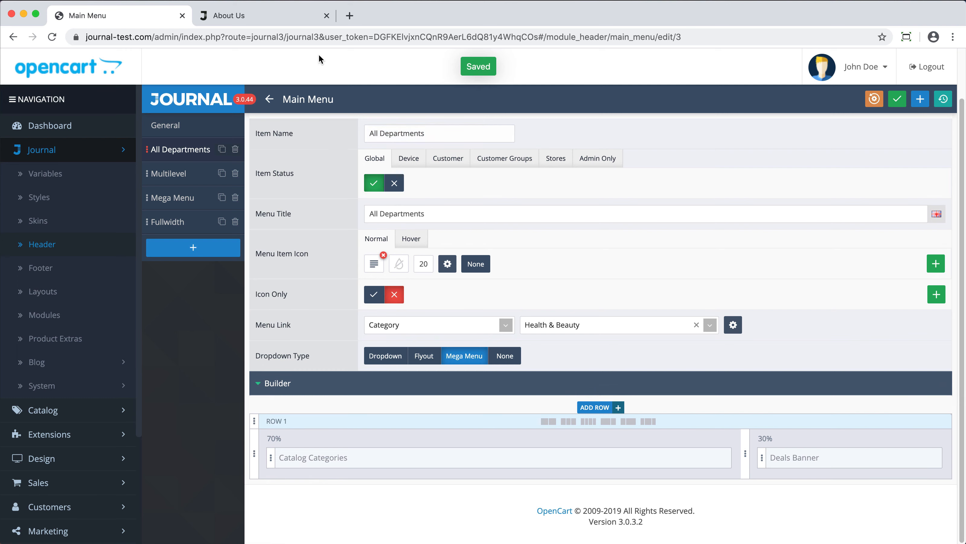
click(283, 17)
mouse_move(189, 143)
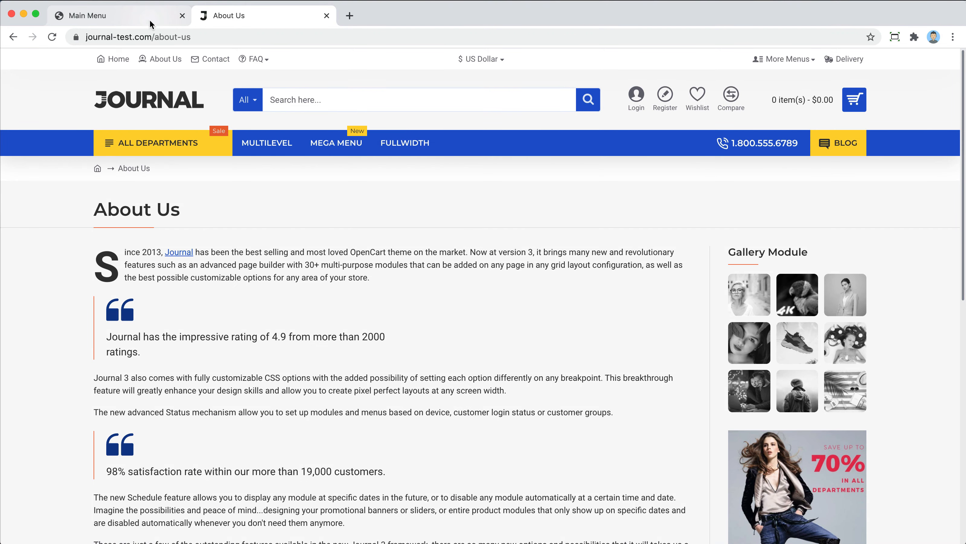
click(149, 19)
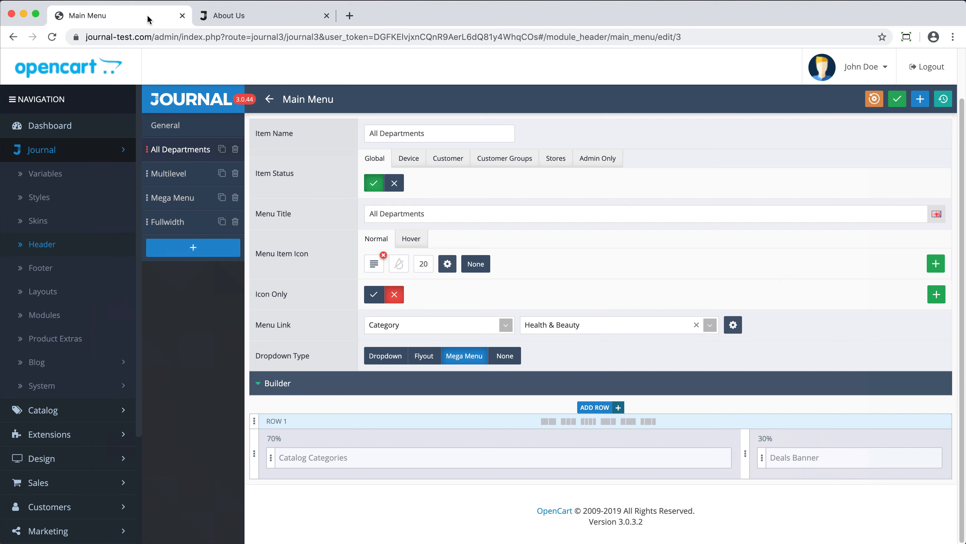
- Change the All Departments item's Dropdown Type back to Flyout and open the Multilevel menu item
click(423, 356)
scroll(421, 354, up, 2)
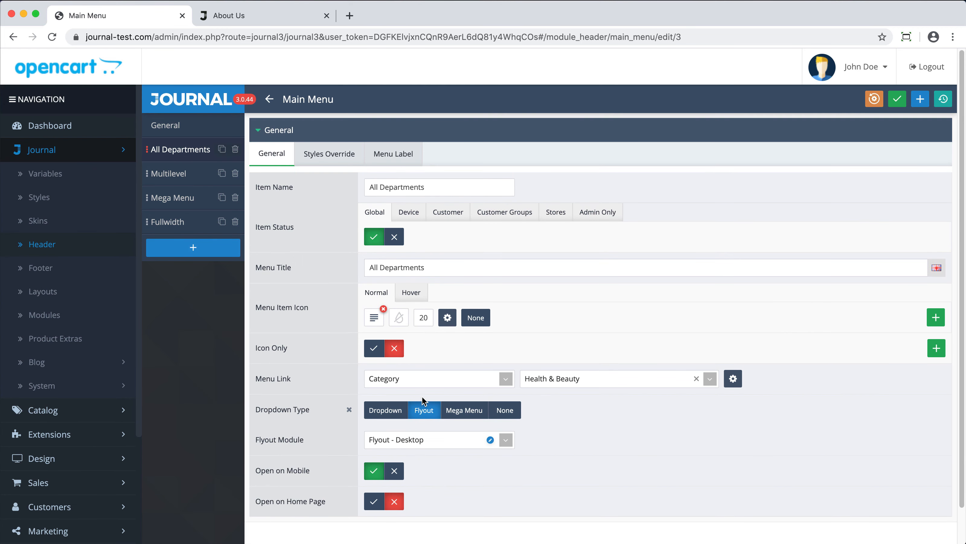
click(184, 175)
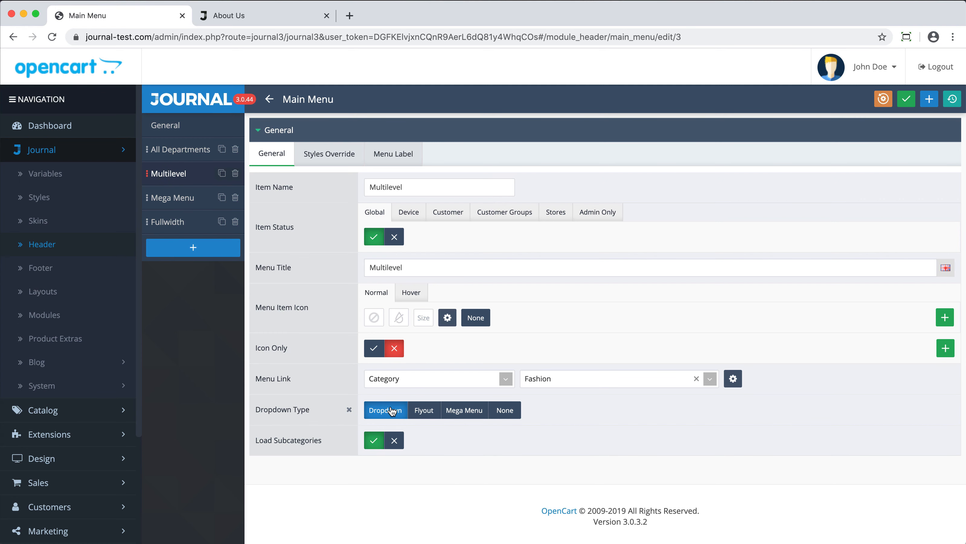
- Review the Multilevel item's Menu Link types, search the categories for "fa", and select Fashion as the linked category
click(454, 379)
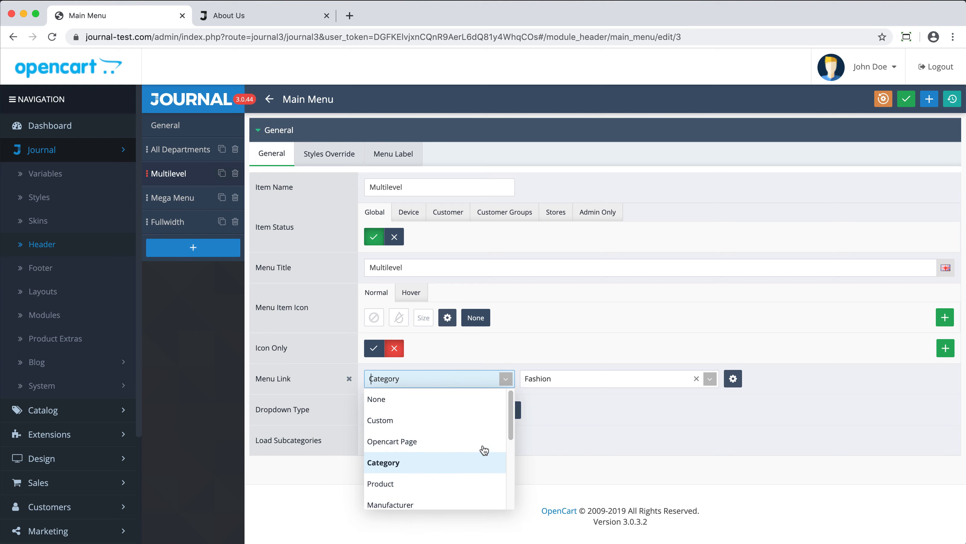
click(583, 367)
click(591, 378)
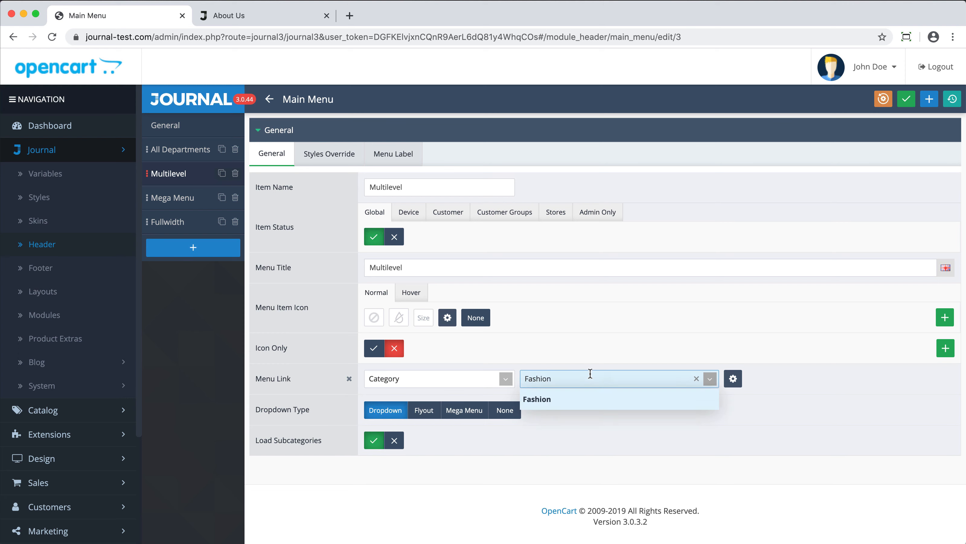
text(a)
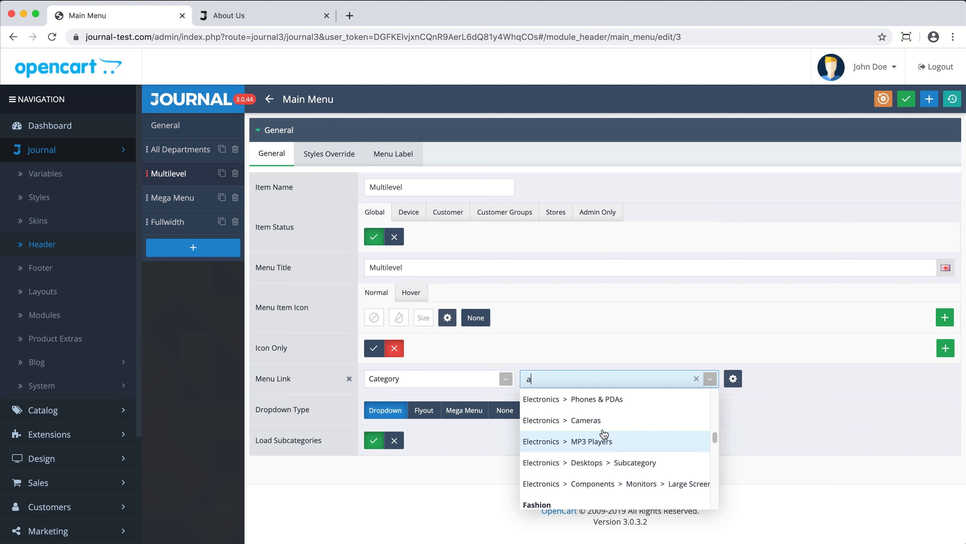
scroll(603, 429, up, 3)
scroll(603, 428, up, 2)
scroll(603, 428, down, 4)
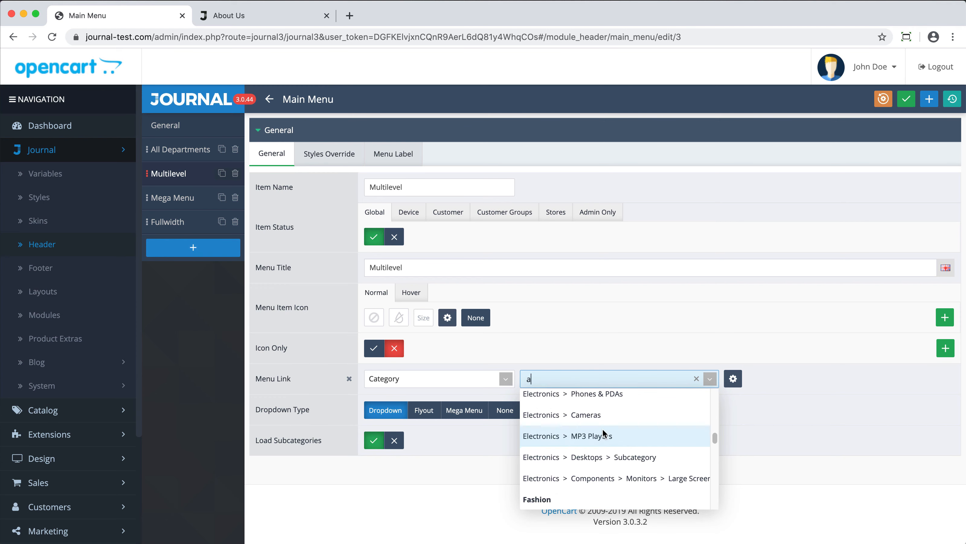
scroll(603, 428, up, 10)
key(BackSpace)
text(fa)
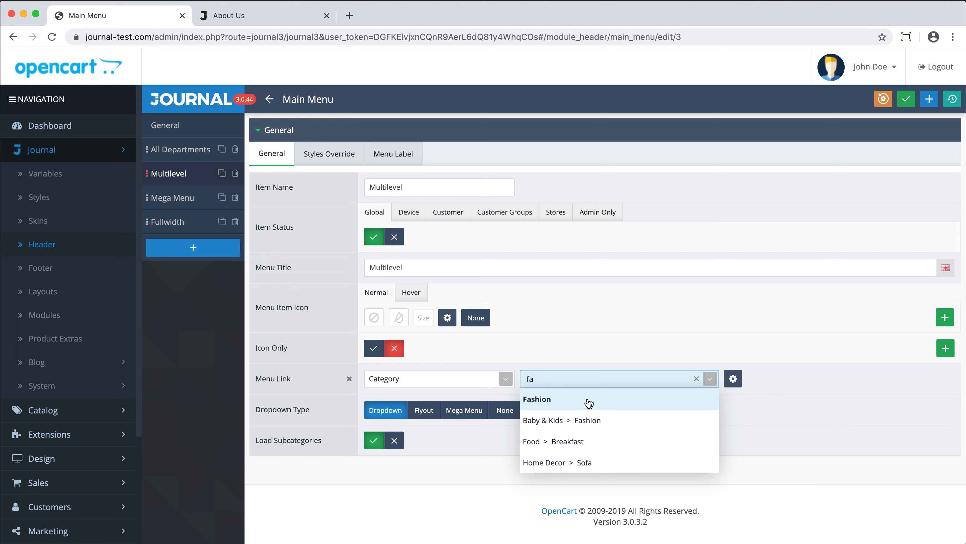
click(586, 406)
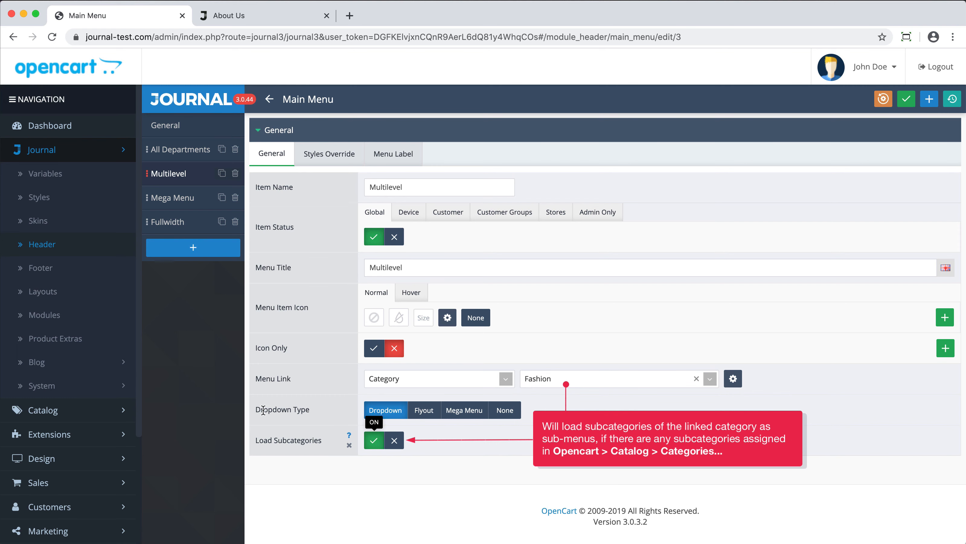
- Open the store's category list and go to page 3 to examine the Fashion subcategories
click(103, 411)
click(95, 439)
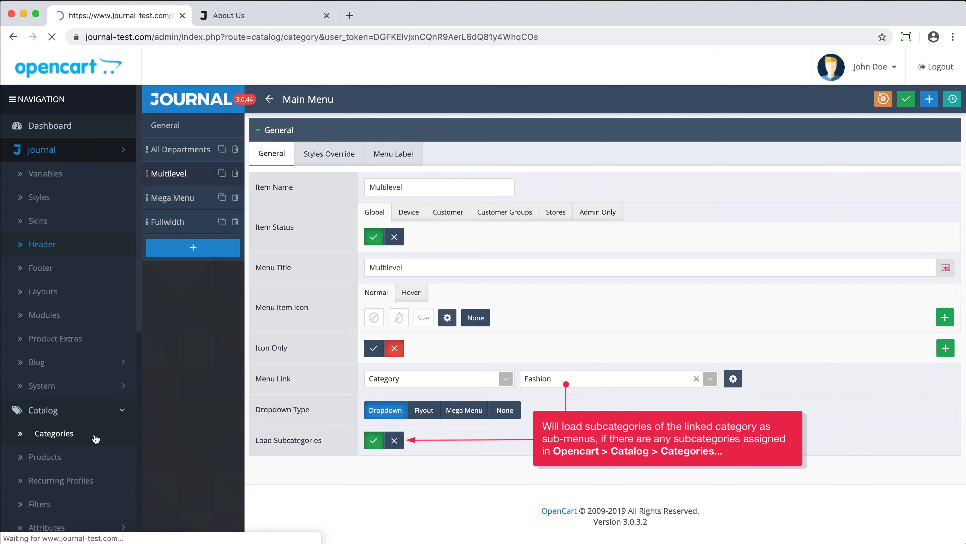
scroll(299, 426, down, 4)
scroll(297, 423, down, 8)
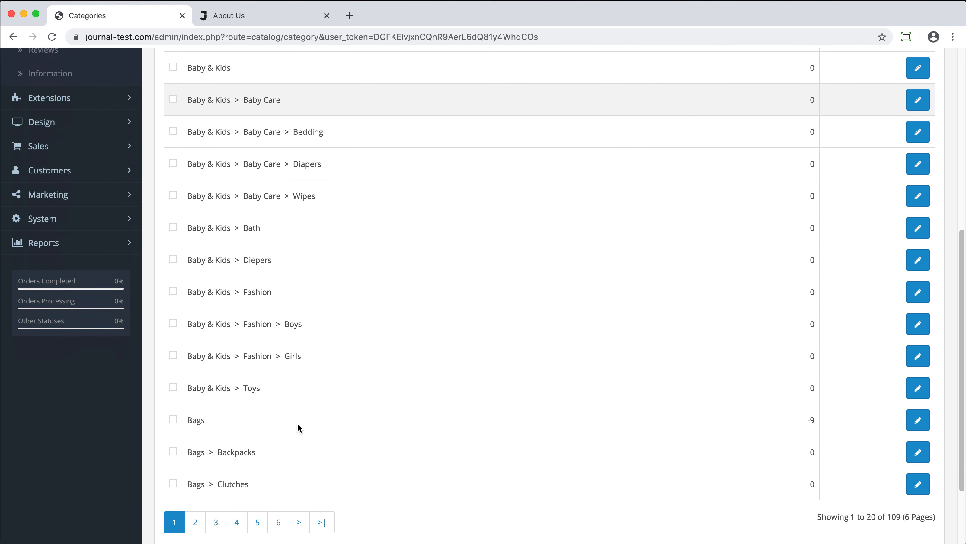
click(217, 461)
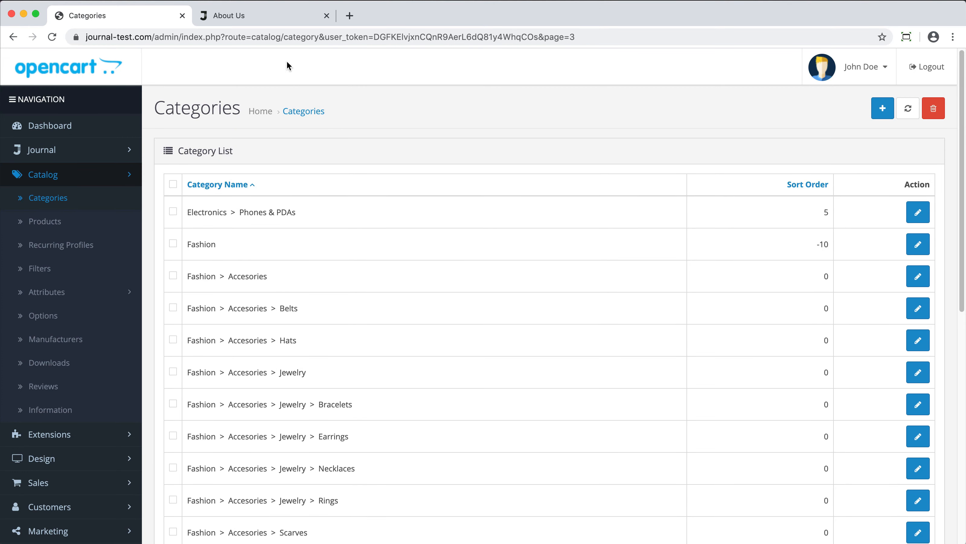
- Examine the Multilevel dropdown and its nested submenus on the storefront, and return to the admin
click(293, 22)
mouse_move(274, 143)
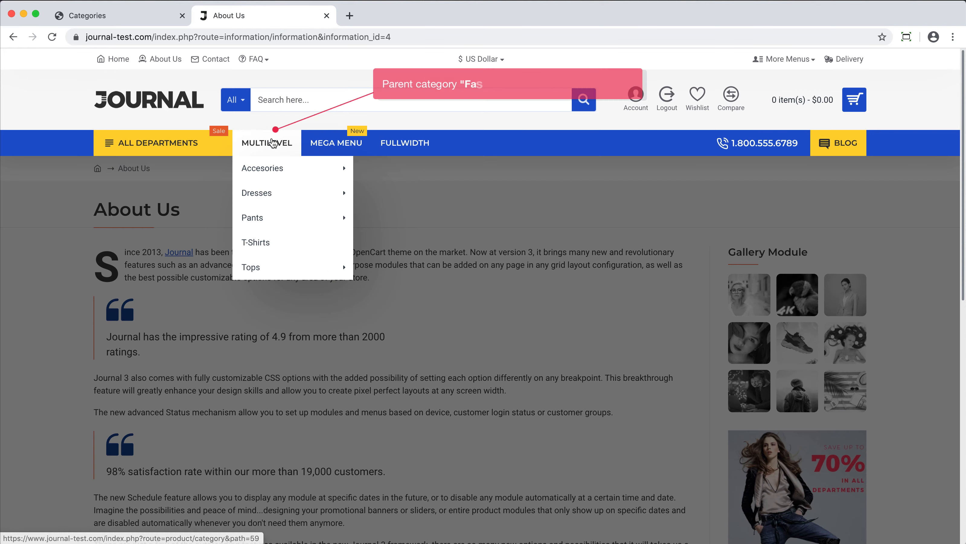
mouse_move(288, 205)
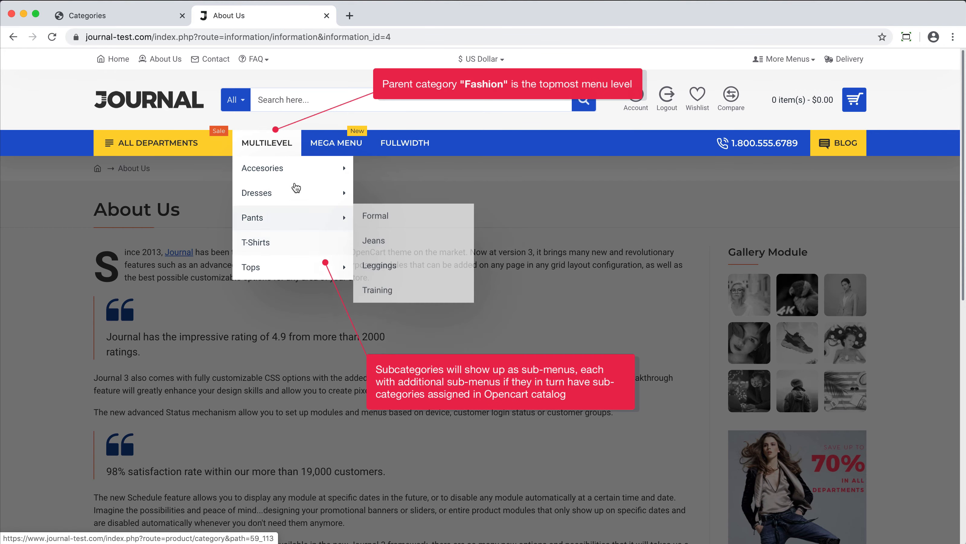
mouse_move(335, 173)
mouse_move(403, 228)
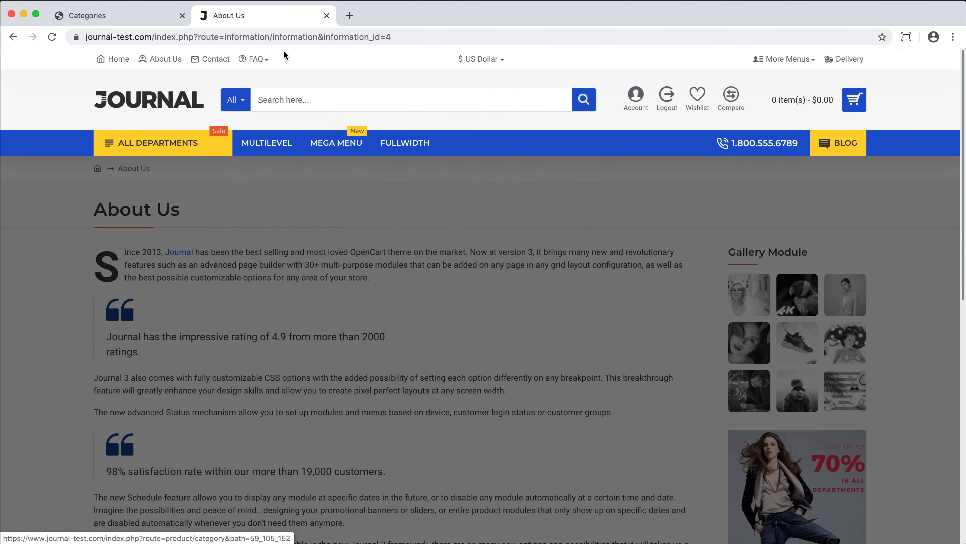
click(114, 15)
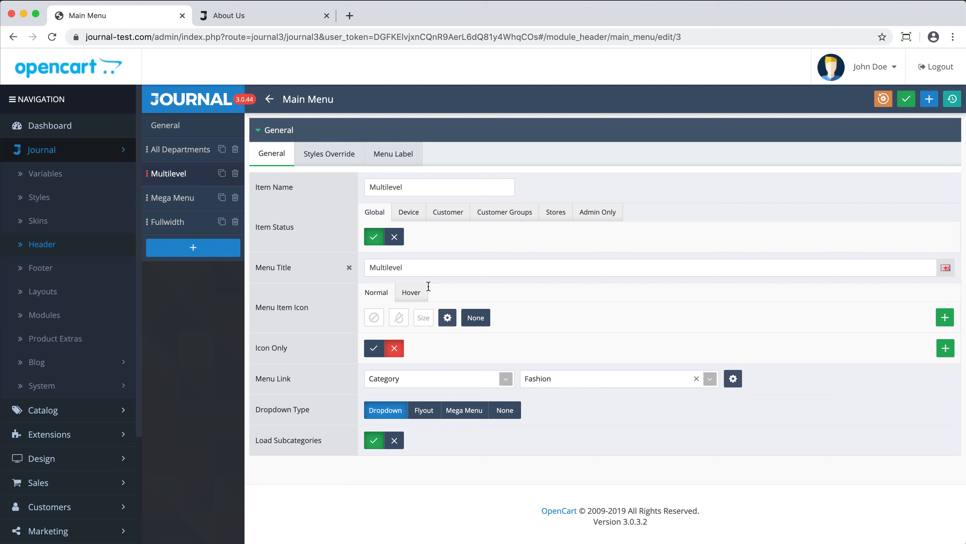
- Turn off Load Subcategories for the Multilevel item and save to check its storefront menu, and turn the option back on
click(396, 441)
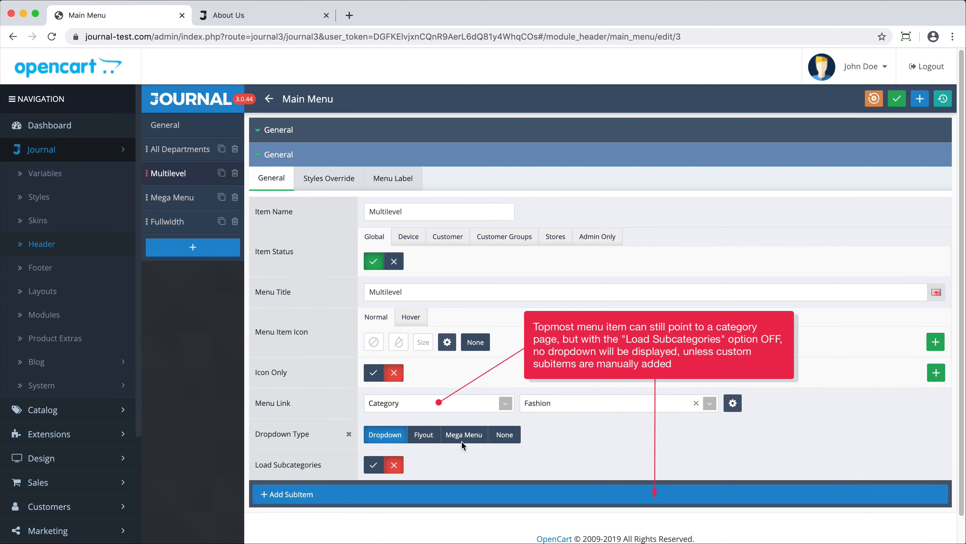
key(ctrl+s)
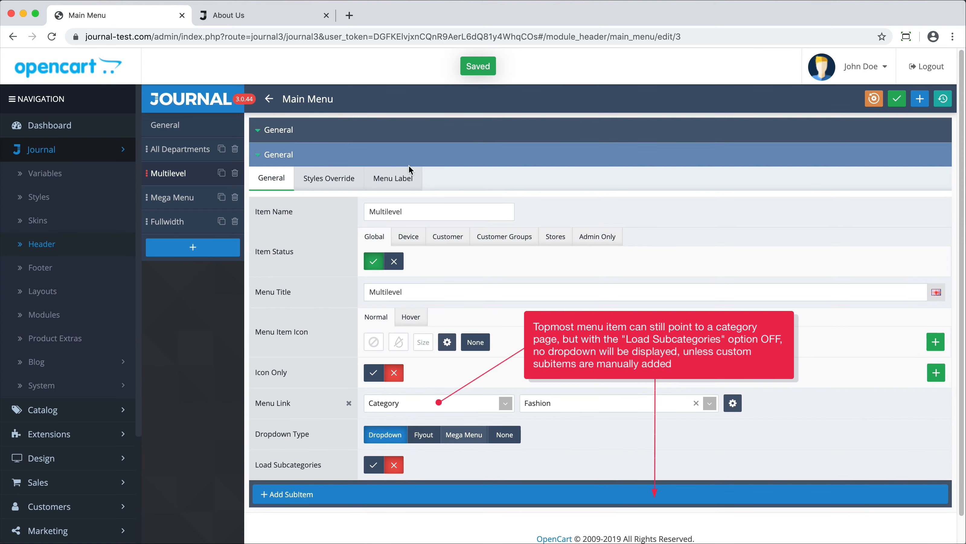
click(305, 16)
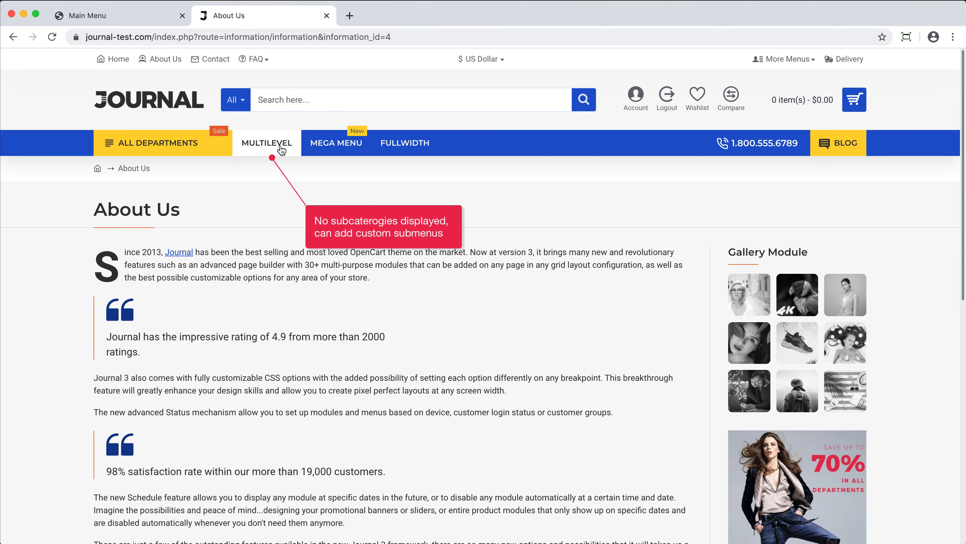
click(159, 17)
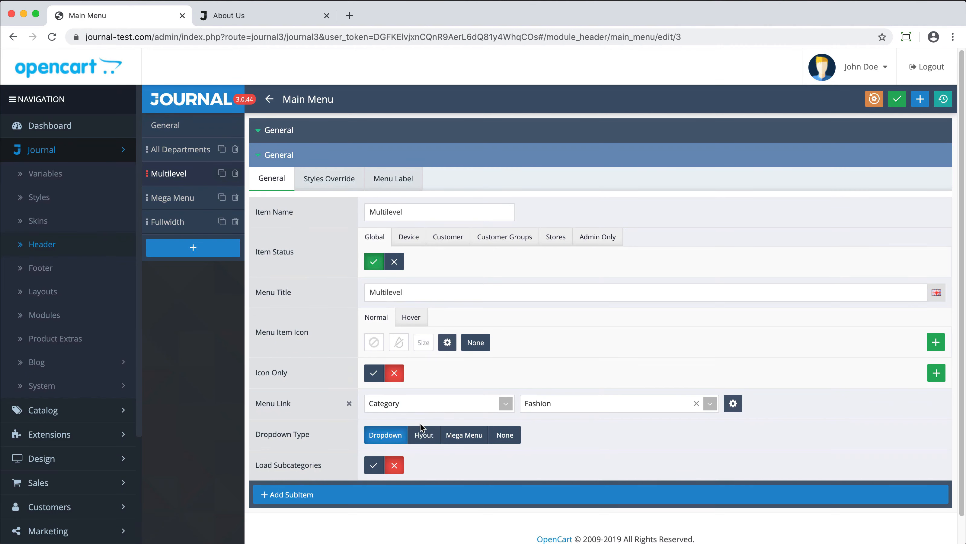
click(374, 462)
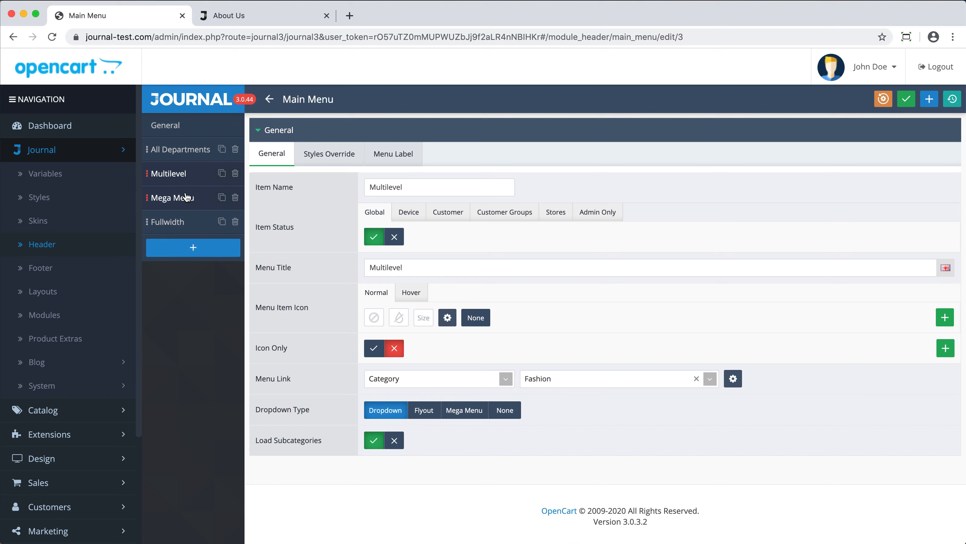
- Open the Mega Menu item's settings and check the module choices for the 80% column in its builder row
click(187, 195)
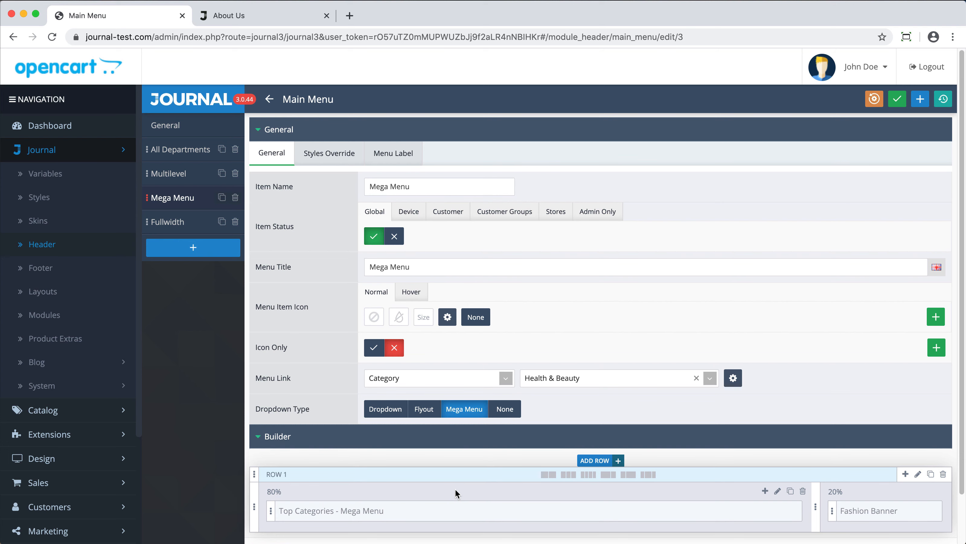
scroll(456, 489, down, 3)
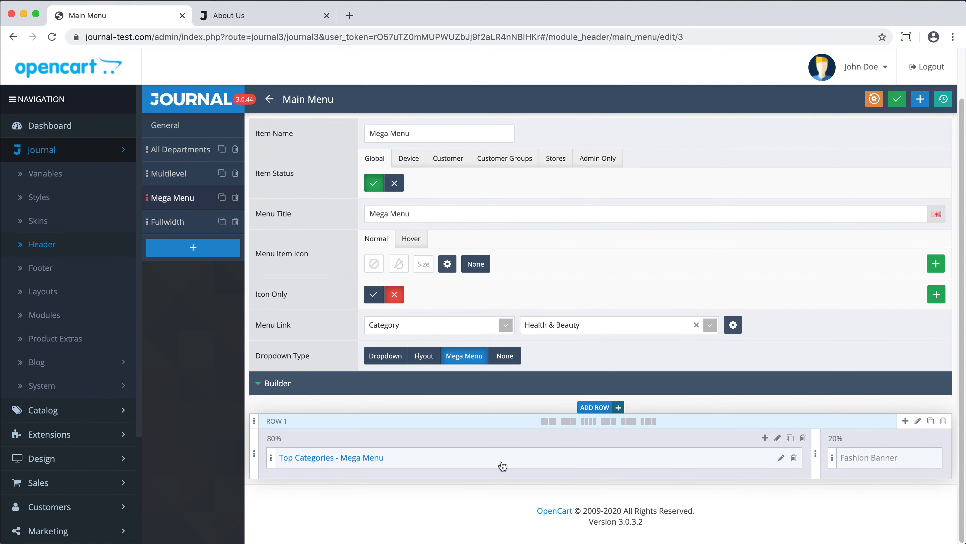
click(279, 432)
click(338, 459)
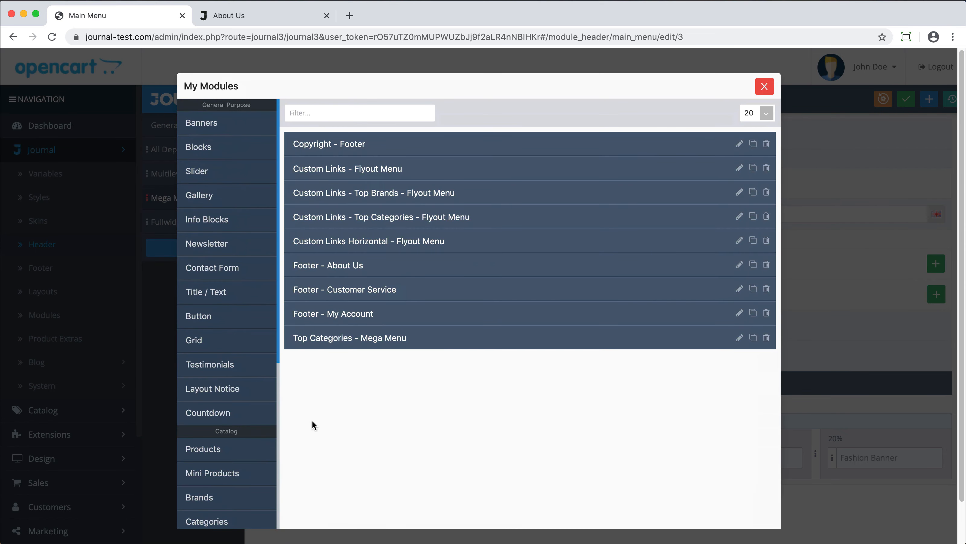
scroll(223, 401, down, 5)
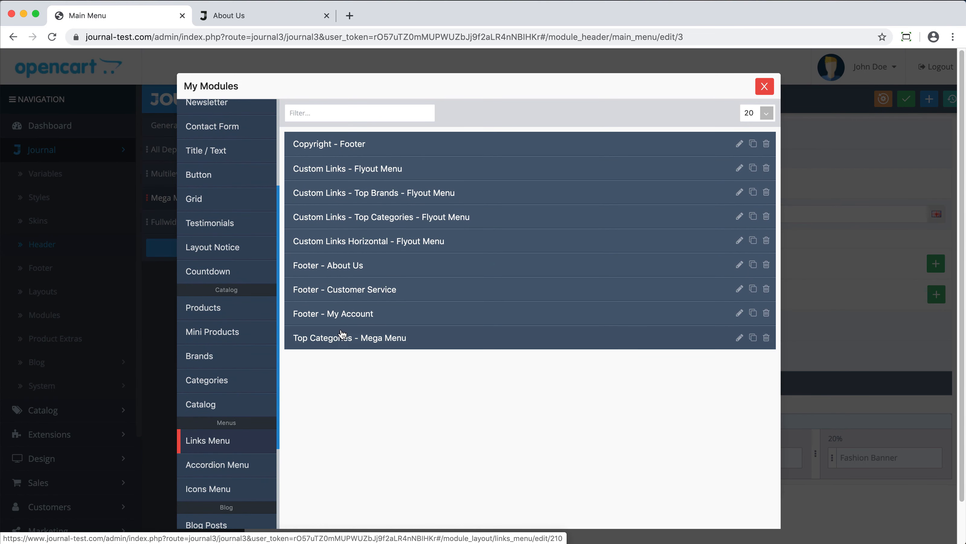
click(350, 341)
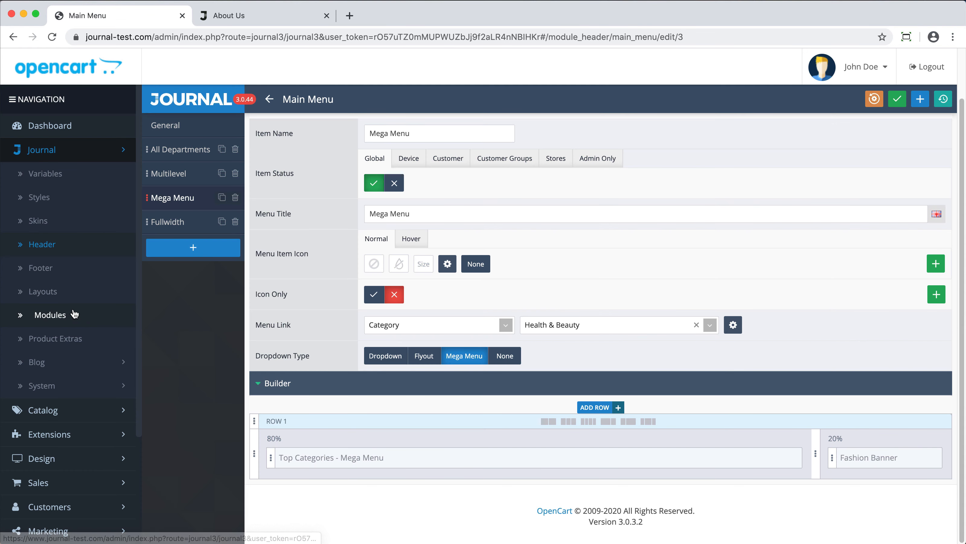
- Open the "Top Categories - Mega Menu" module among the Links Menu modules and look through its list of category items
click(75, 313)
scroll(176, 366, down, 3)
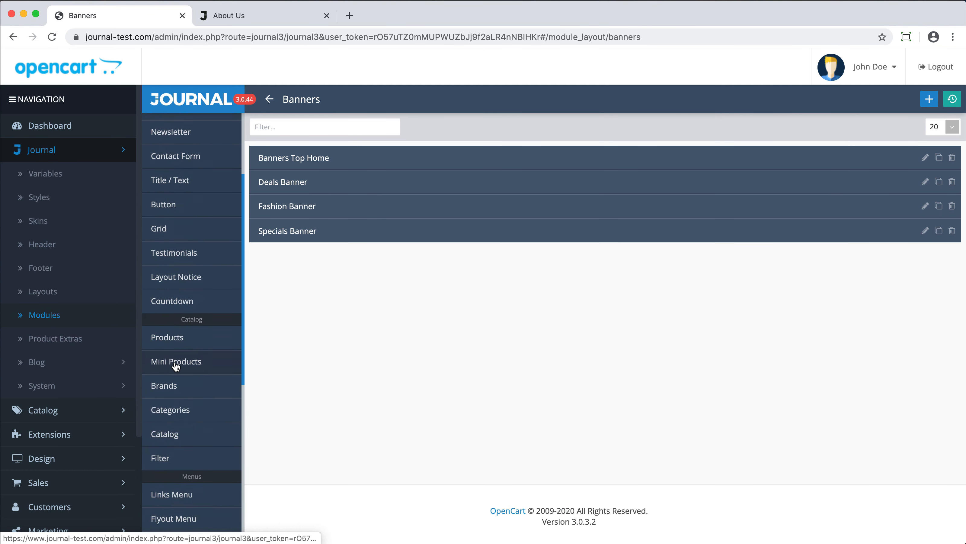
scroll(175, 365, down, 2)
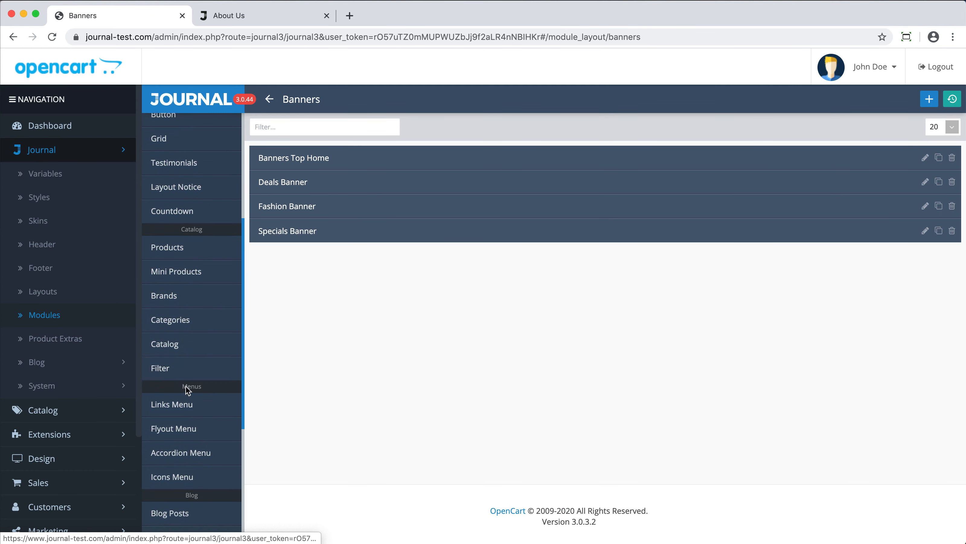
click(206, 403)
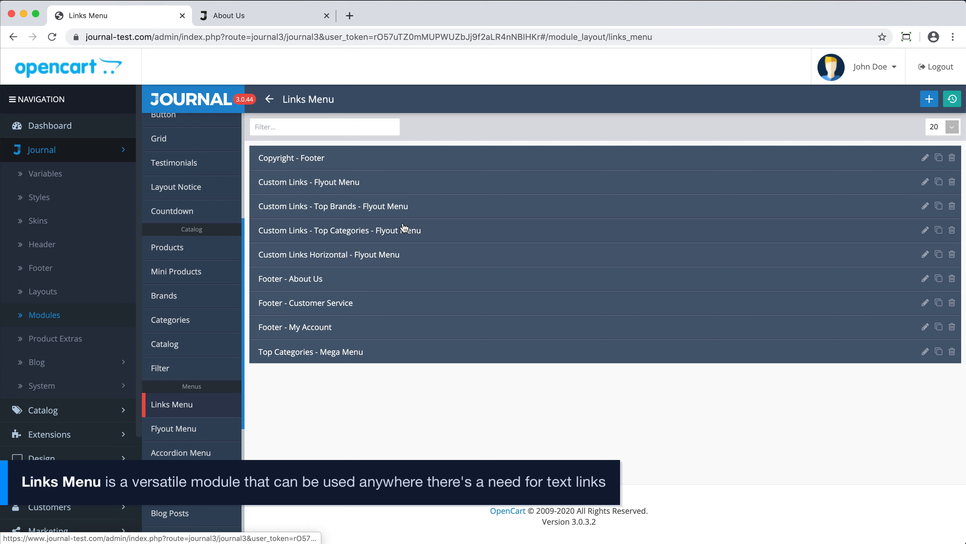
click(385, 356)
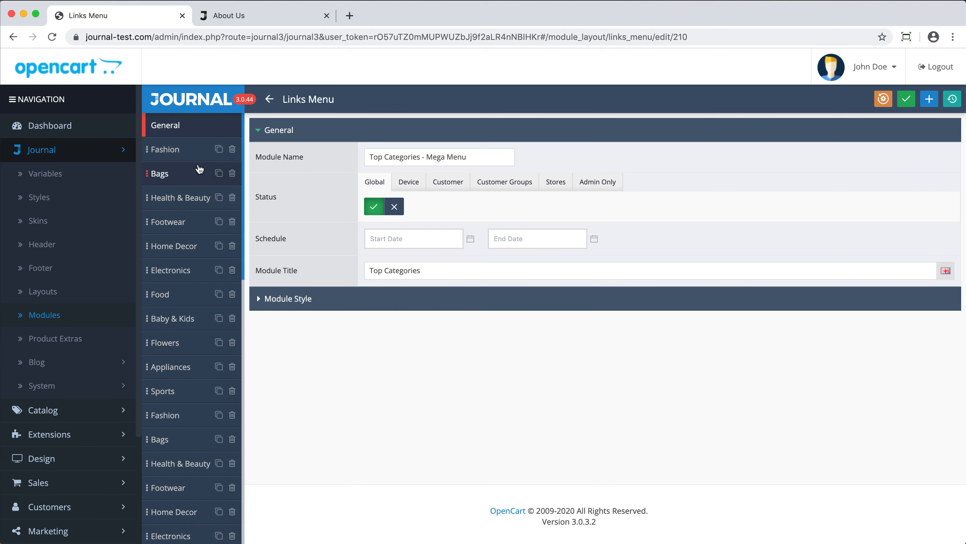
scroll(193, 399, down, 6)
scroll(194, 386, down, 12)
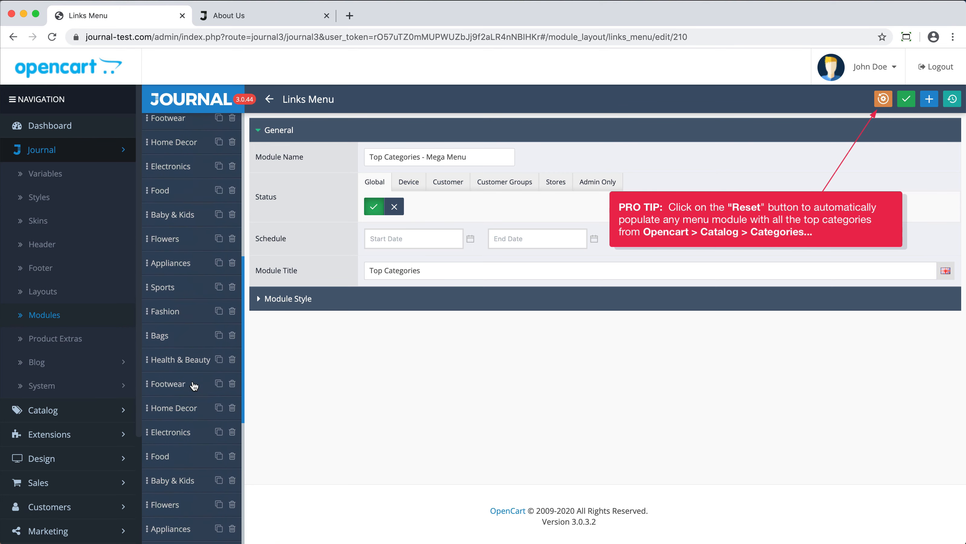
scroll(194, 386, up, 18)
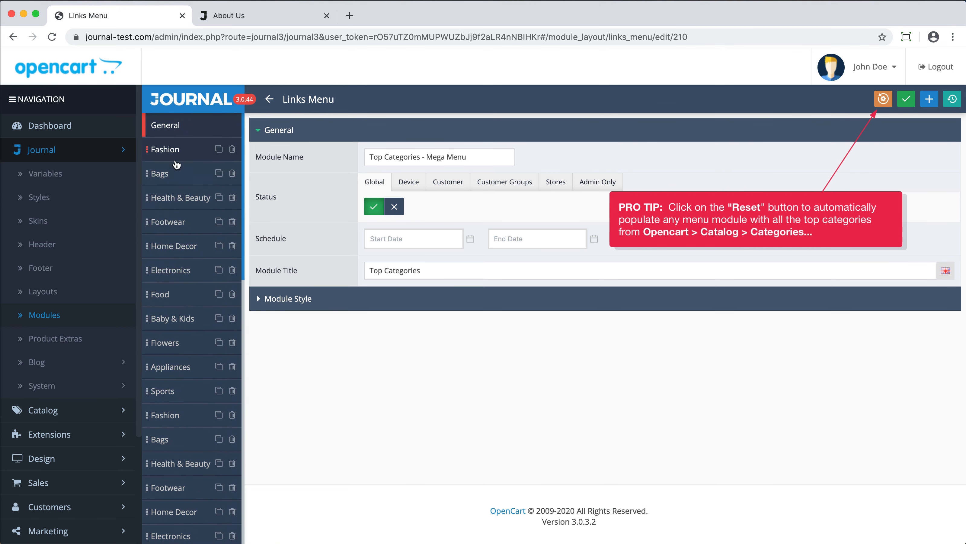
- Expand the module's style overrides and examine its title, direction and vertical alignment options
click(344, 296)
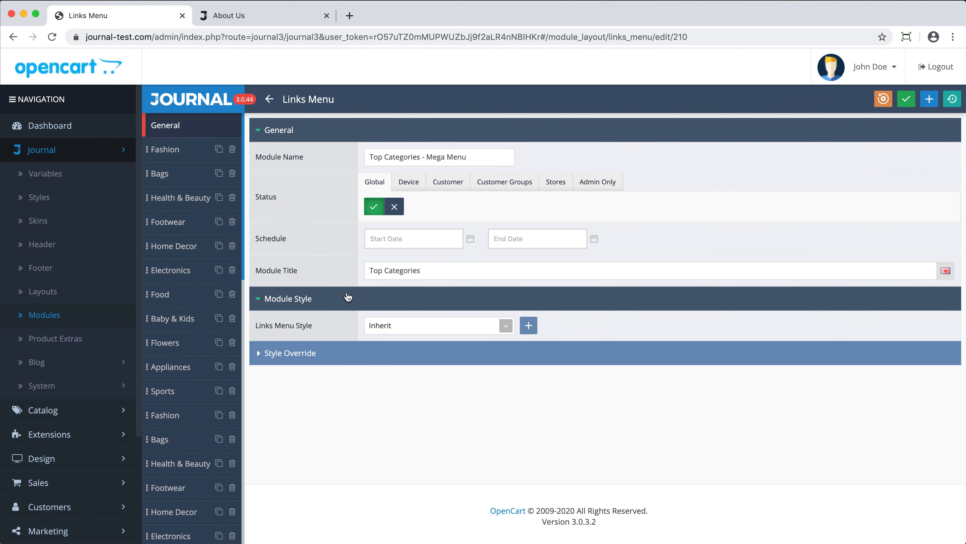
click(379, 351)
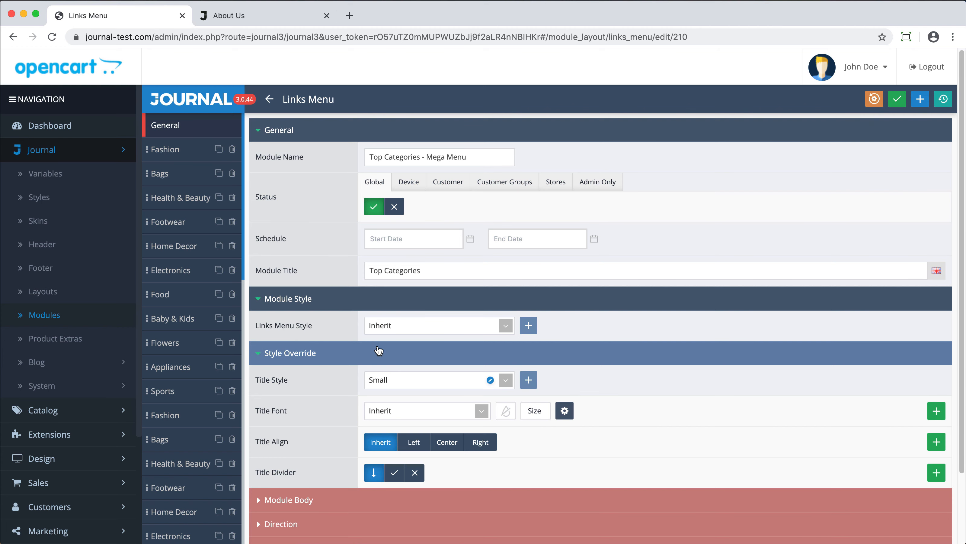
scroll(379, 351, down, 2)
click(367, 444)
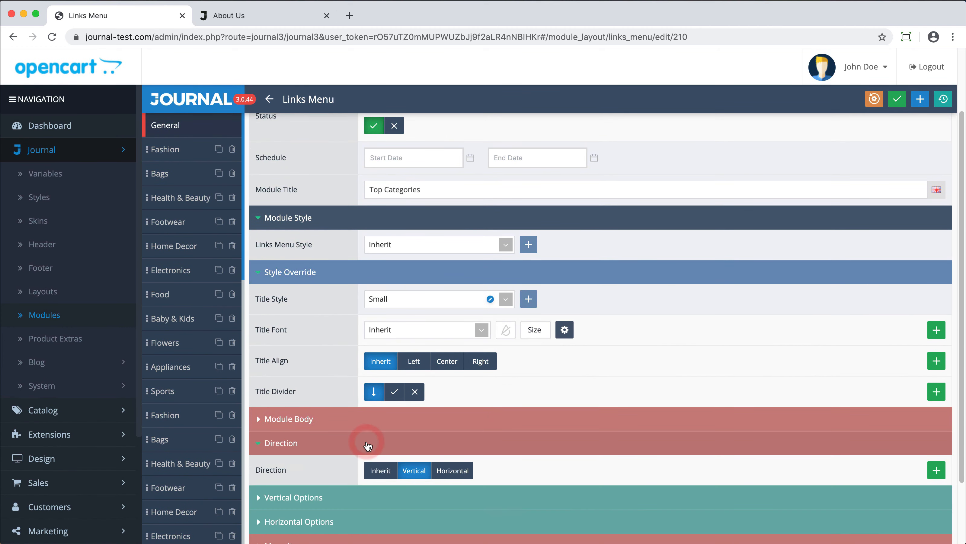
scroll(367, 445, down, 2)
click(378, 420)
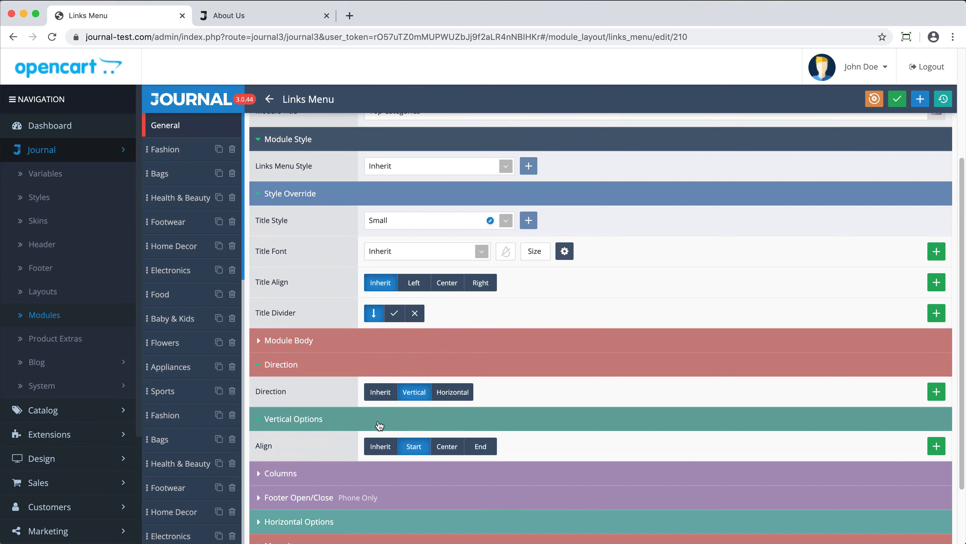
- Examine the vertical column settings of the links menu, including the column count breakpoint, gap and divider options
click(392, 473)
scroll(392, 476, down, 3)
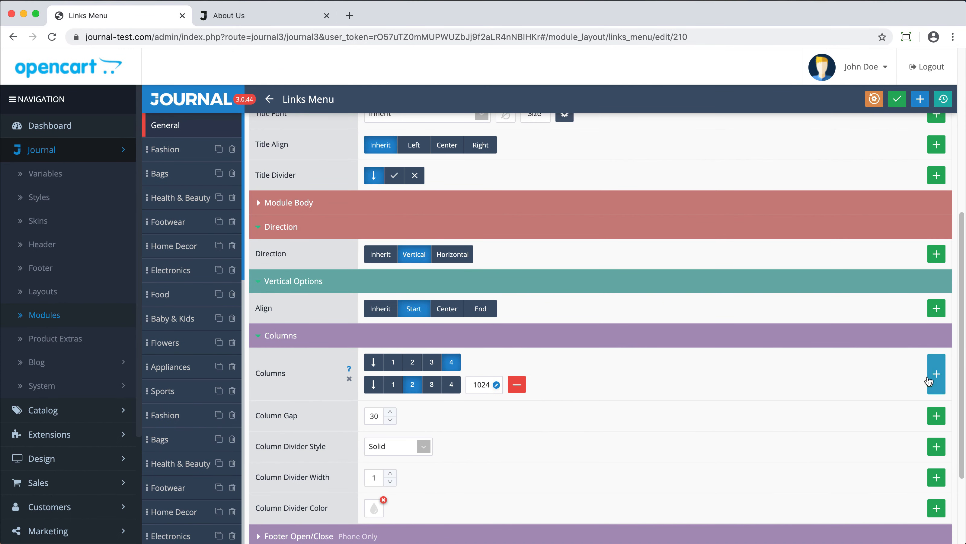
click(482, 385)
click(488, 484)
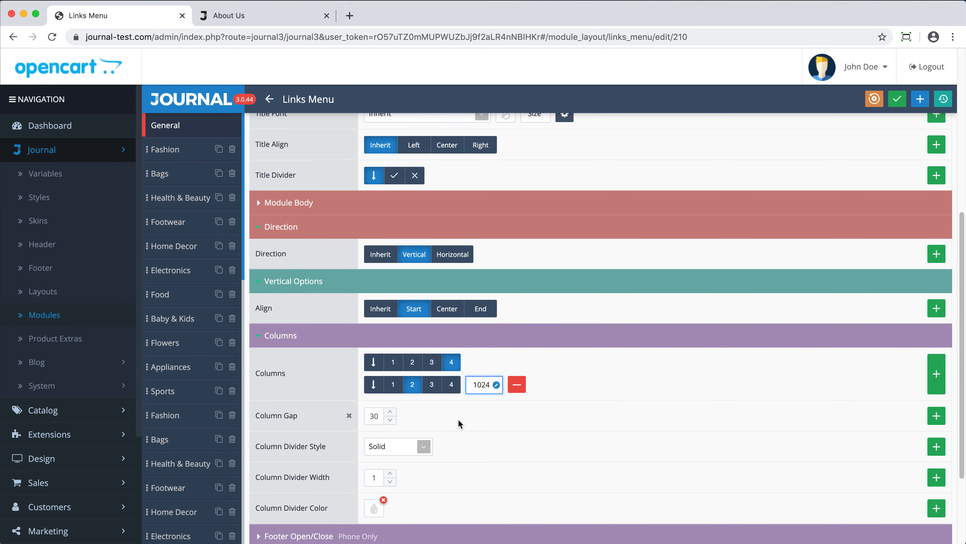
- Examine the links menu's Menu Item styles and its Count Badge visibility options
scroll(458, 419, down, 3)
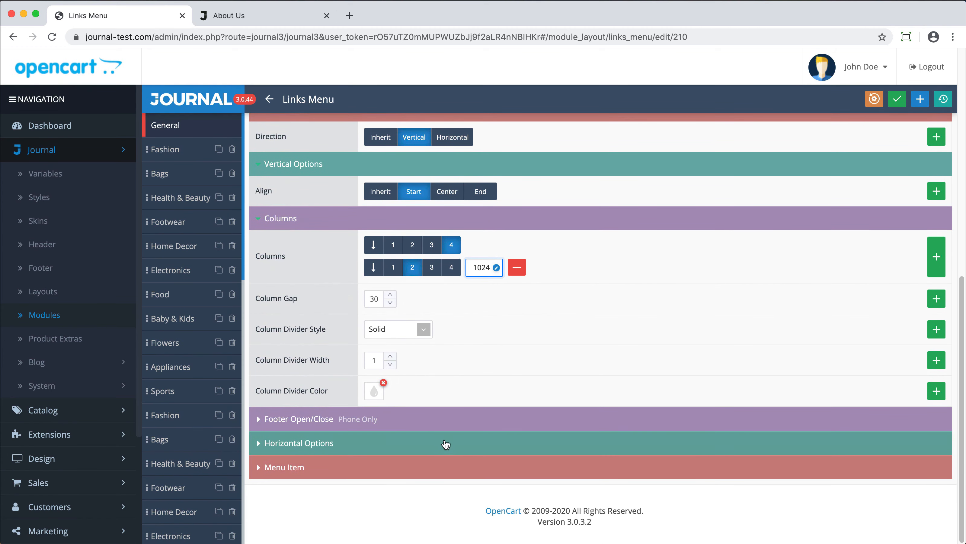
click(440, 466)
scroll(438, 468, down, 7)
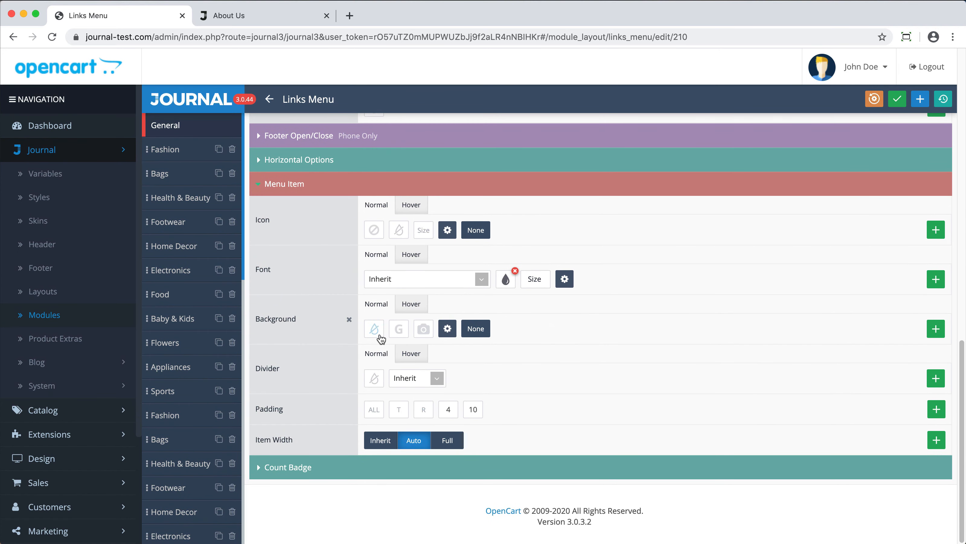
click(387, 467)
scroll(425, 494, down, 3)
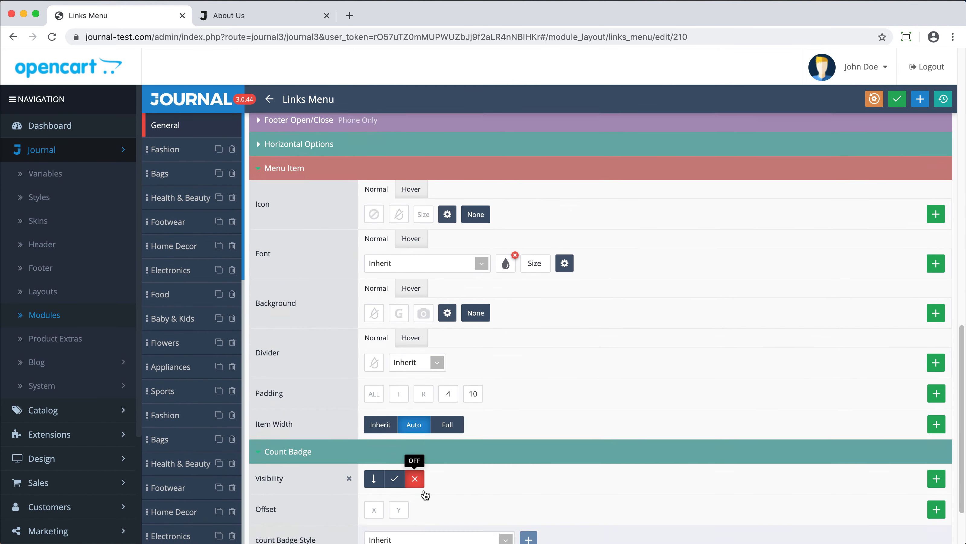
scroll(425, 492, up, 2)
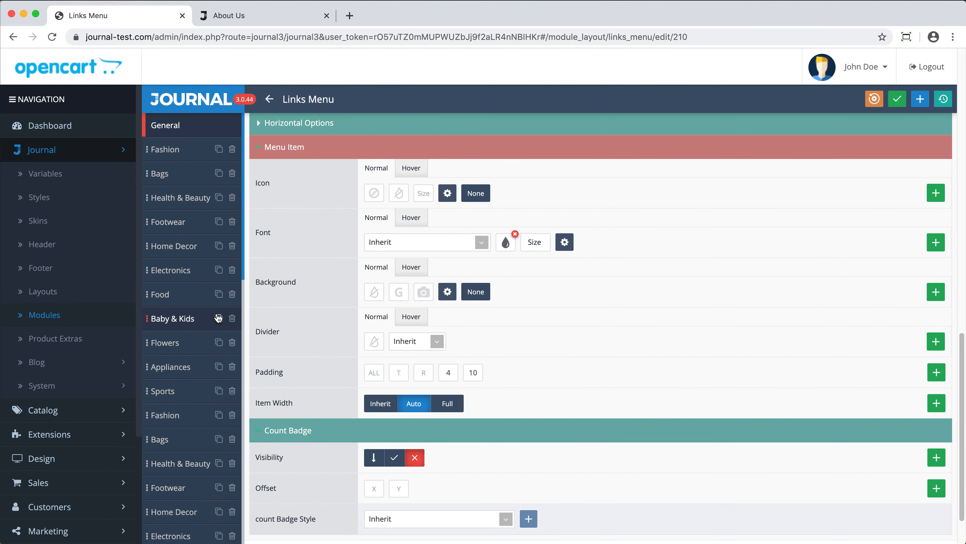
- Return to the Mega Menu item of "Main Menu - Desktop" and open the Fashion Banner module from its 20% column
click(92, 247)
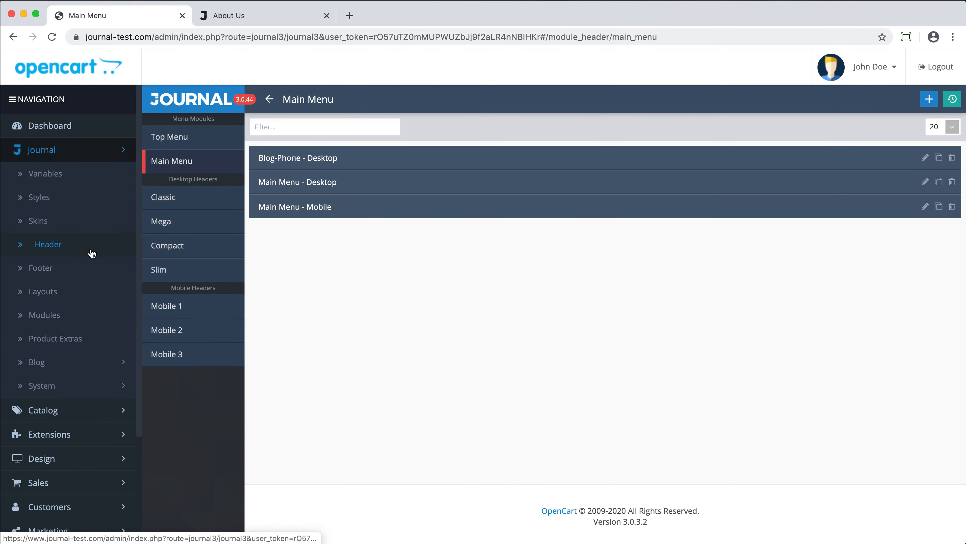
click(260, 182)
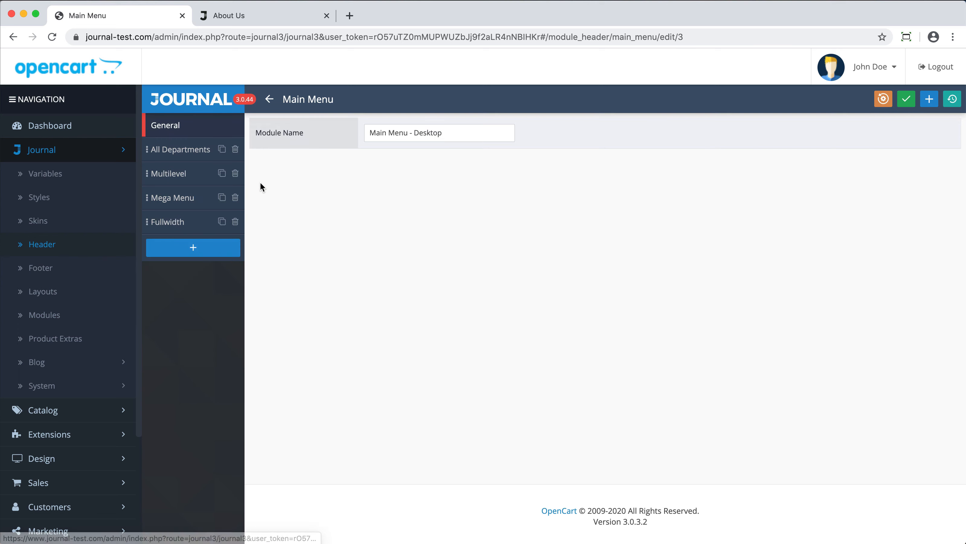
click(185, 200)
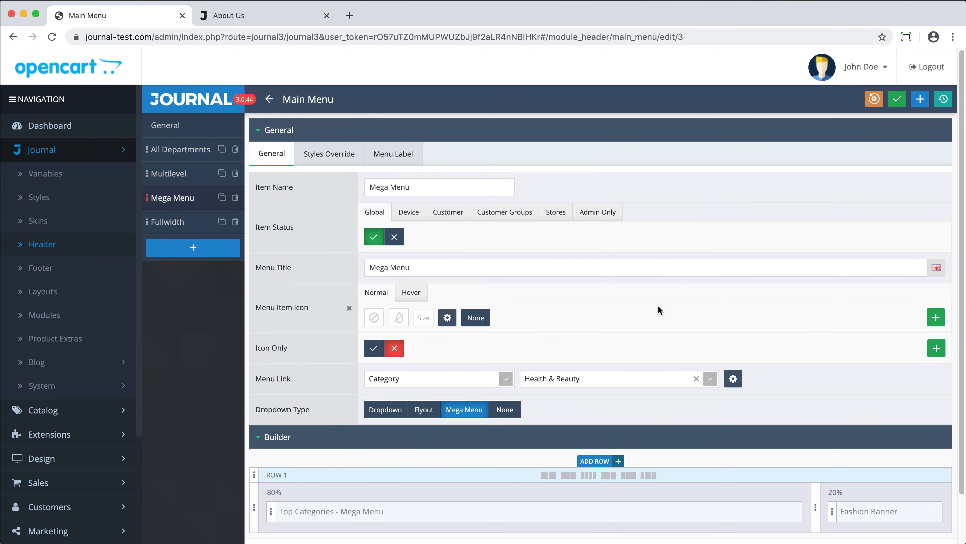
click(927, 511)
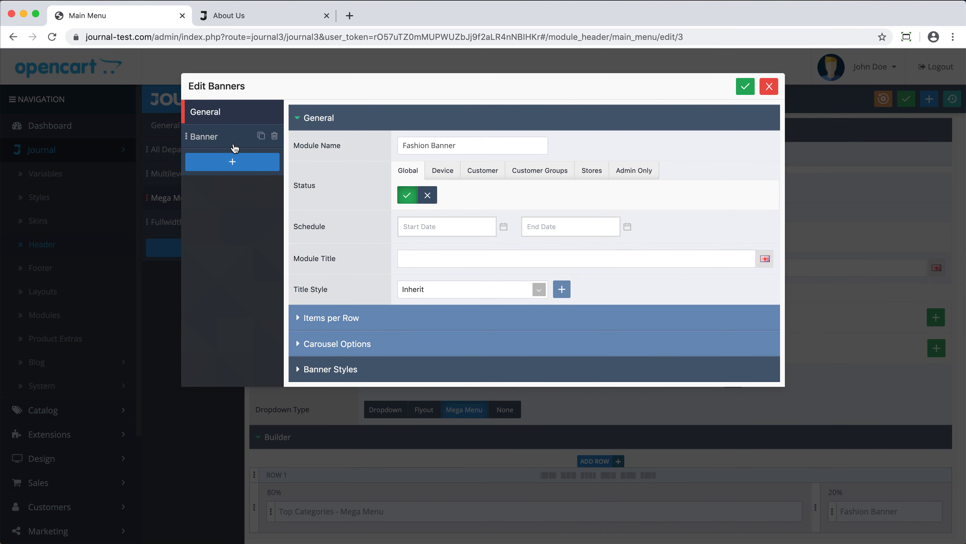
- Examine the Fashion Banner's image dimensions and its style overrides, including the Overlay and Text 1 options
click(383, 368)
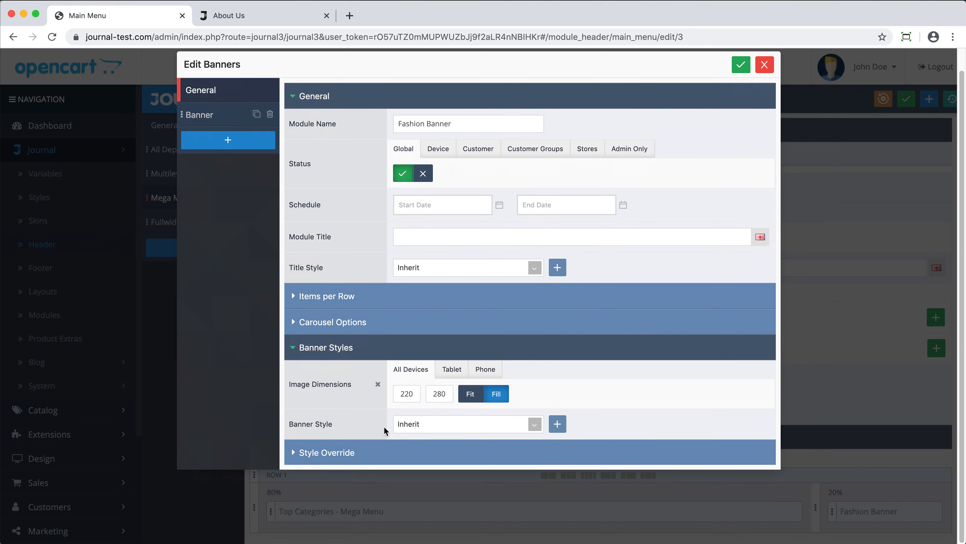
click(388, 452)
scroll(388, 456, down, 8)
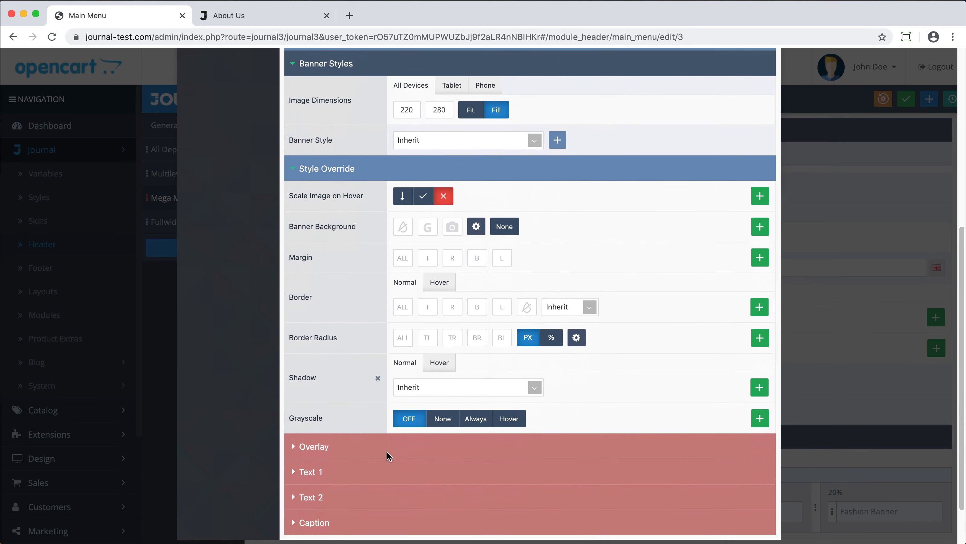
click(395, 427)
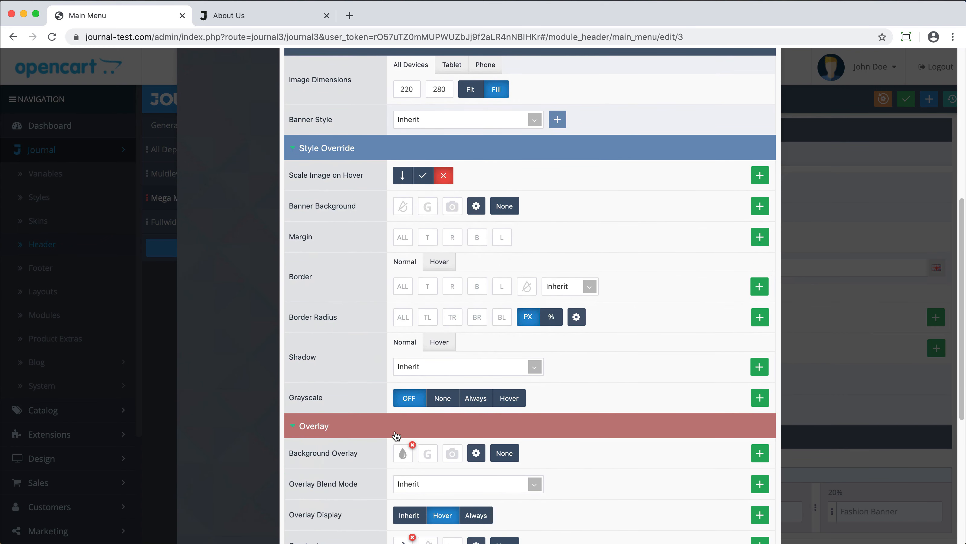
scroll(395, 436, down, 6)
click(405, 412)
scroll(404, 412, down, 6)
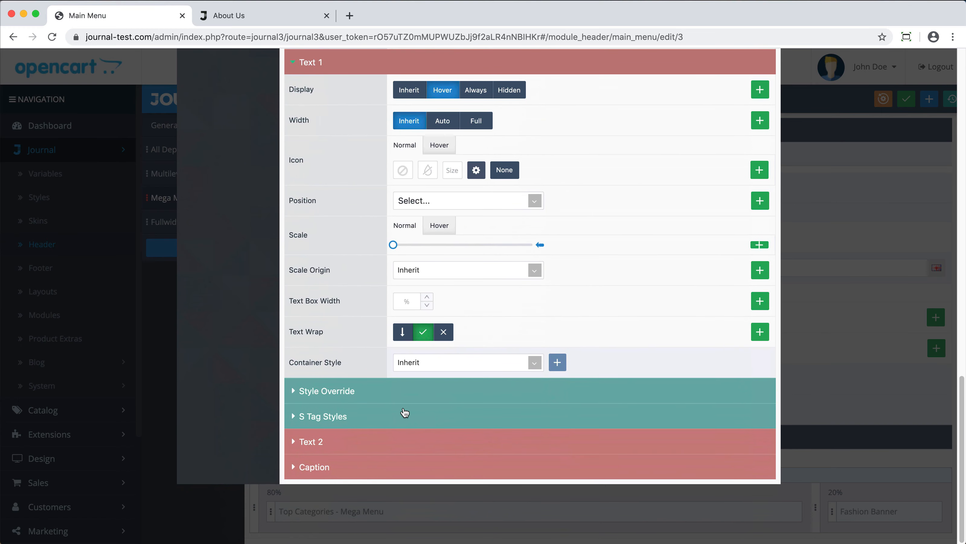
- Review the text overlay, image and link of the module's Banner item, and close the banner editor without saving
scroll(405, 412, up, 15)
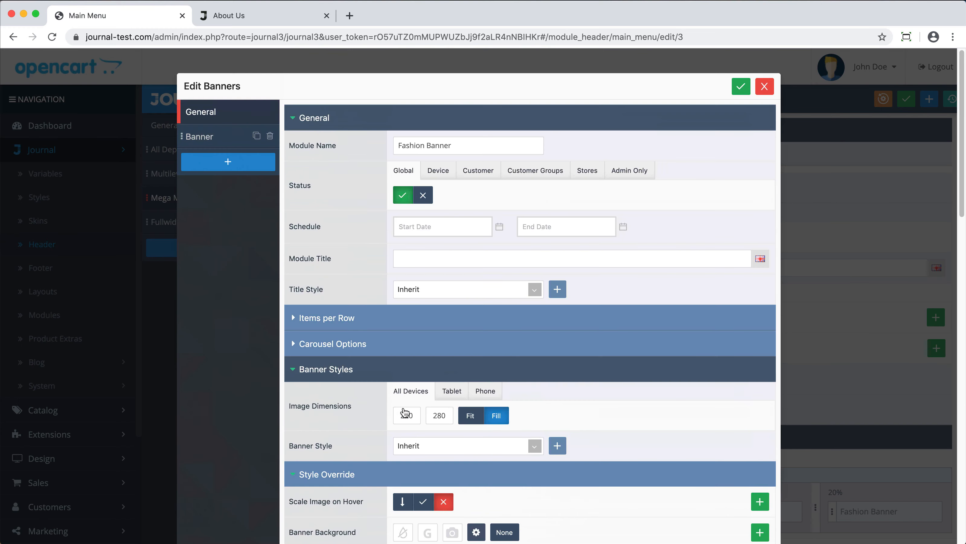
click(221, 141)
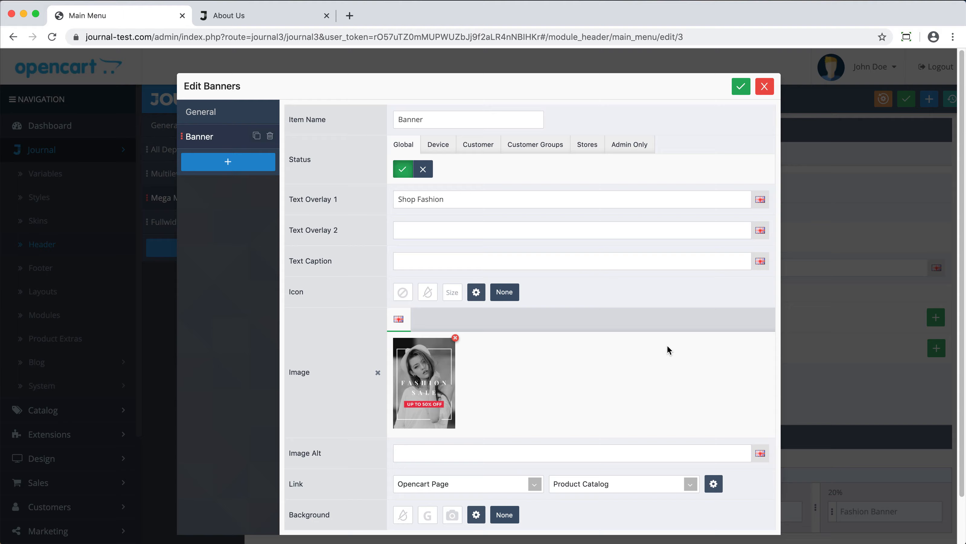
click(850, 257)
- Switch to the storefront's About Us page and preview the Mega Menu dropdown
click(299, 21)
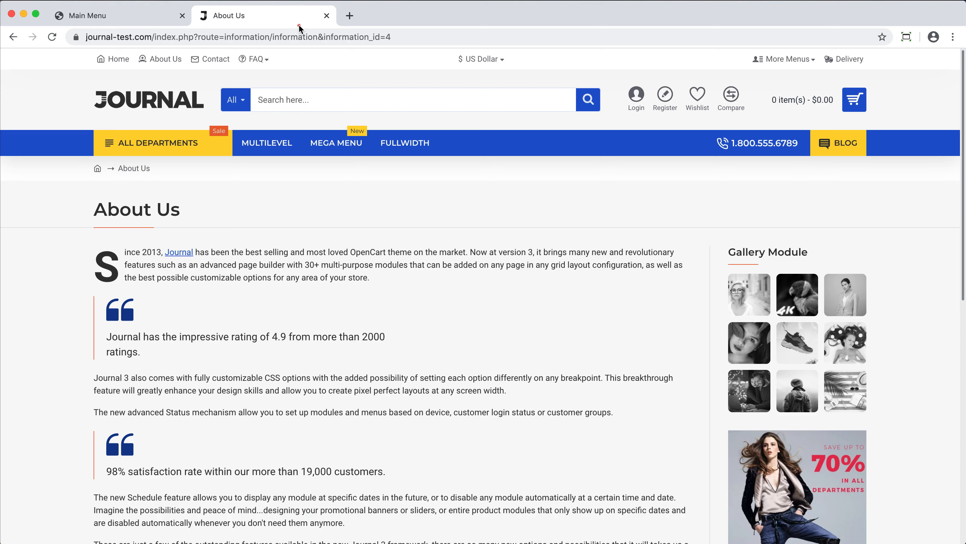
mouse_move(342, 145)
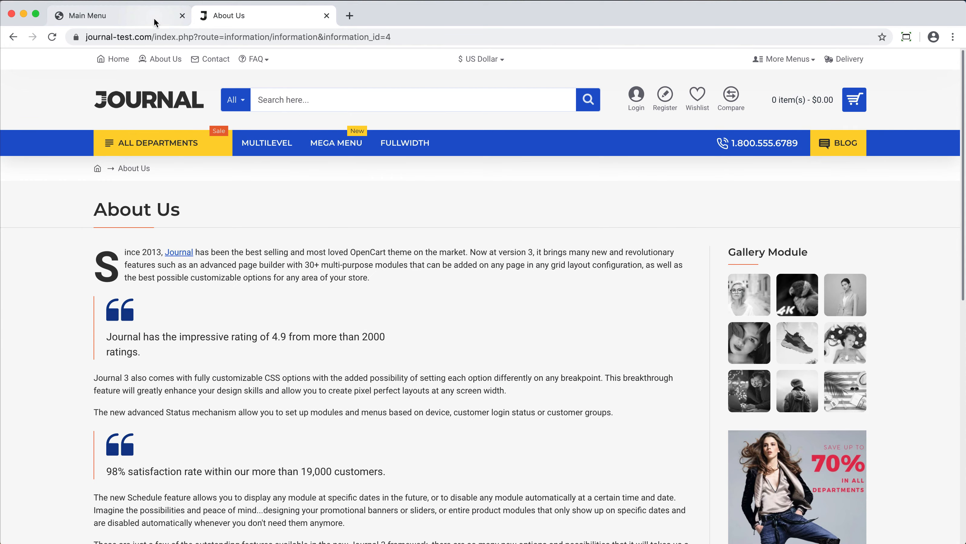
- Switch back to the Main Menu administration page and open the Fullwidth item's settings
click(145, 19)
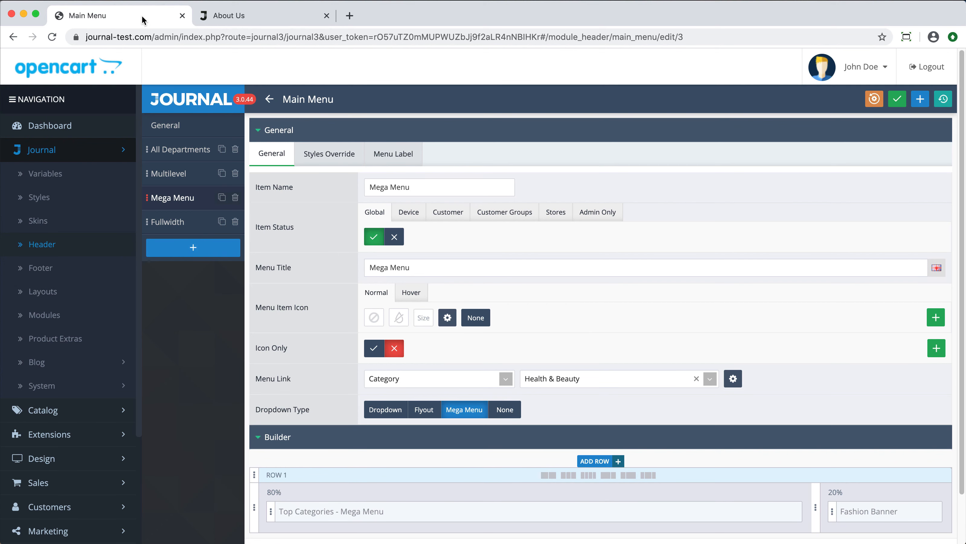
click(175, 220)
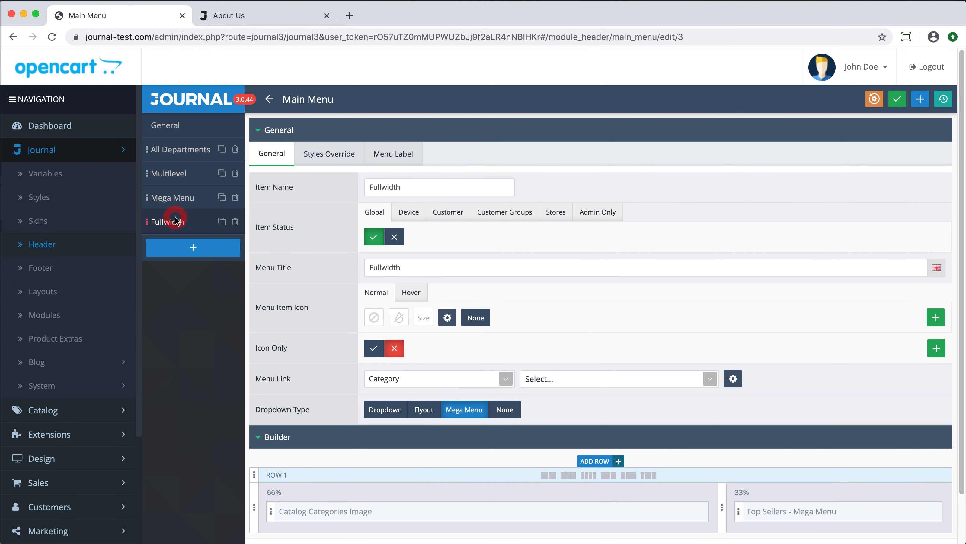
- Browse the module chooser for the Fullwidth item's 66% column and pick the Catalog Categories Image module
click(454, 411)
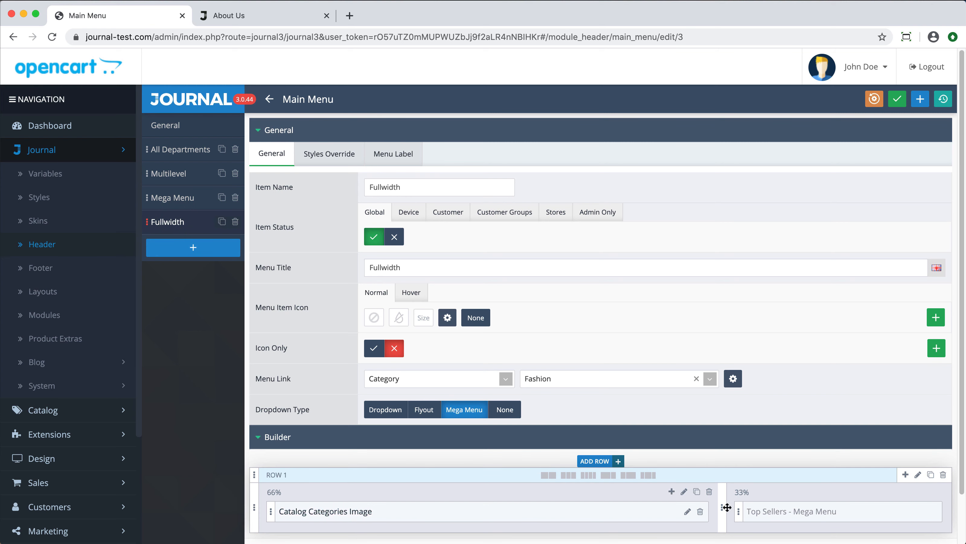
click(596, 513)
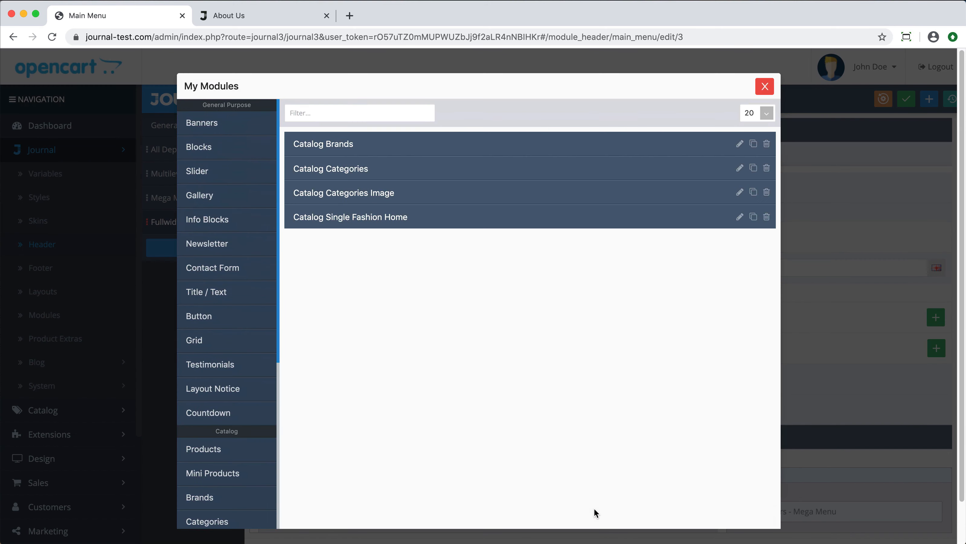
scroll(216, 426, down, 1)
scroll(216, 427, down, 4)
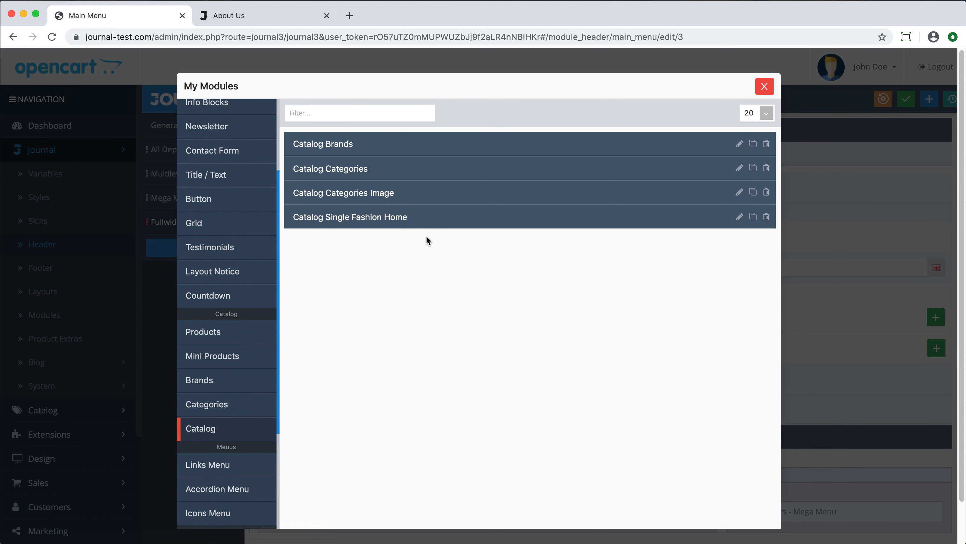
click(439, 192)
- Switch to the storefront's About Us page, preview the Fullwidth dropdown, and return to the Main Menu administration page
click(298, 20)
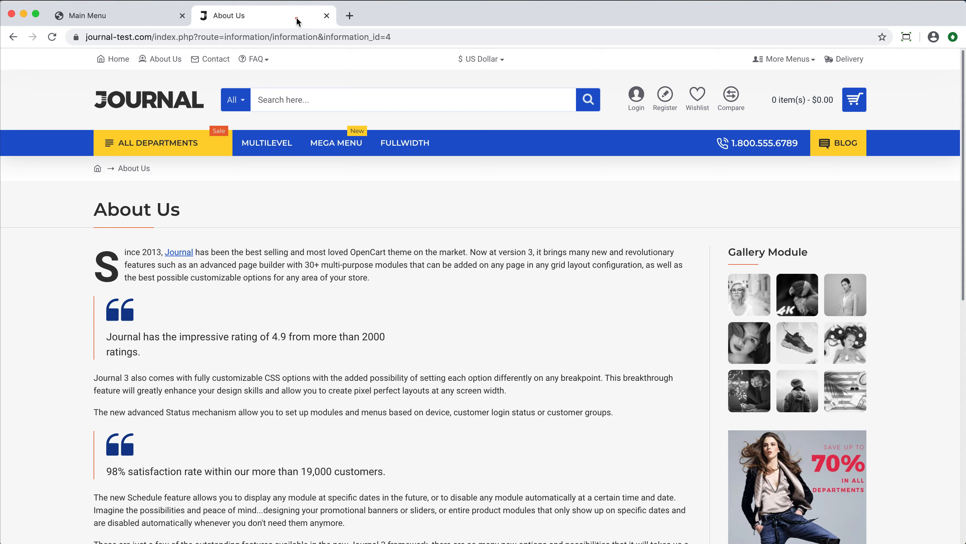
mouse_move(404, 151)
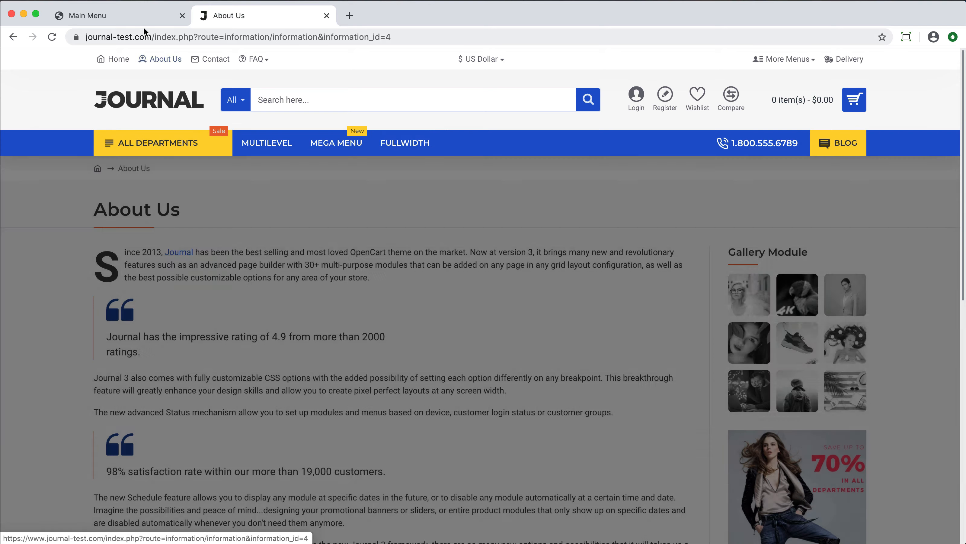
click(143, 19)
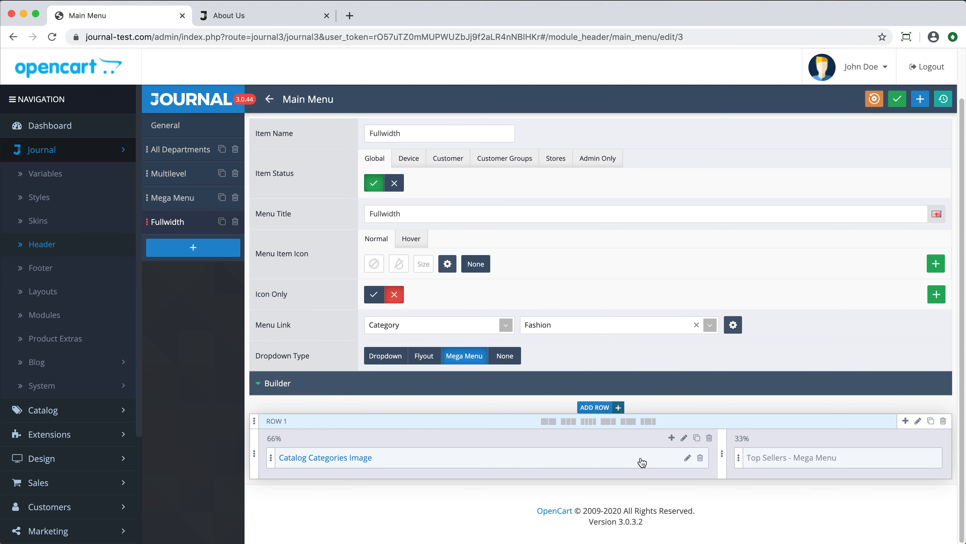
- Open the Catalog Categories Image module for editing and examine its general and Items per Row settings
click(687, 459)
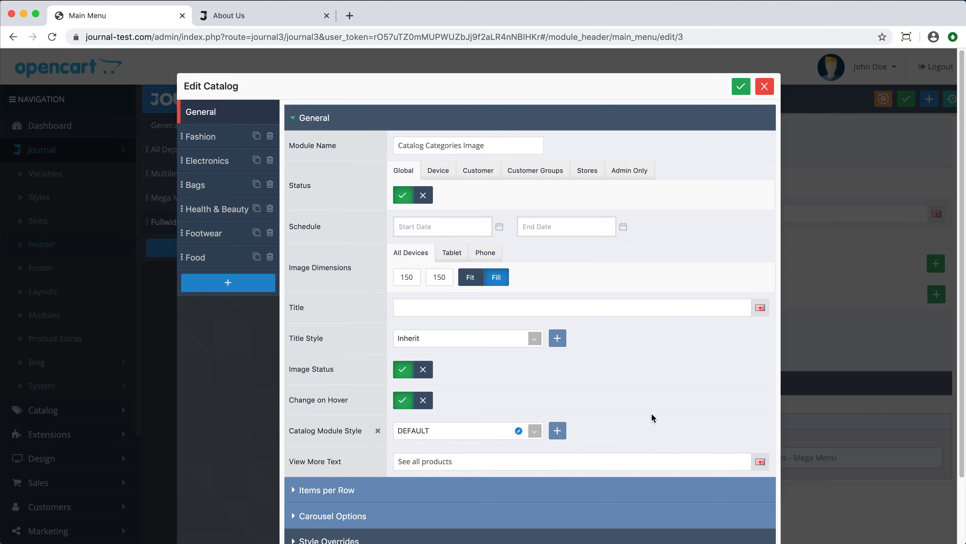
scroll(652, 414, down, 3)
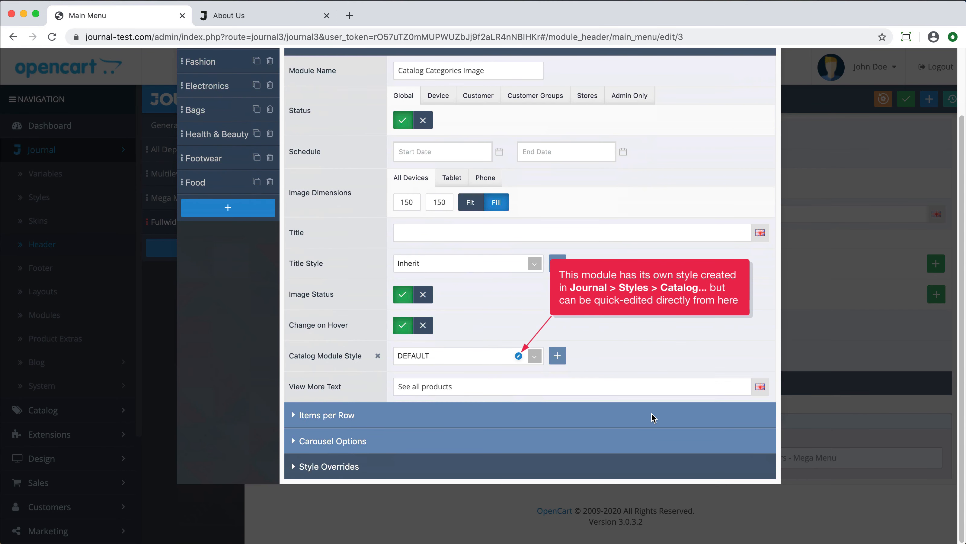
click(649, 418)
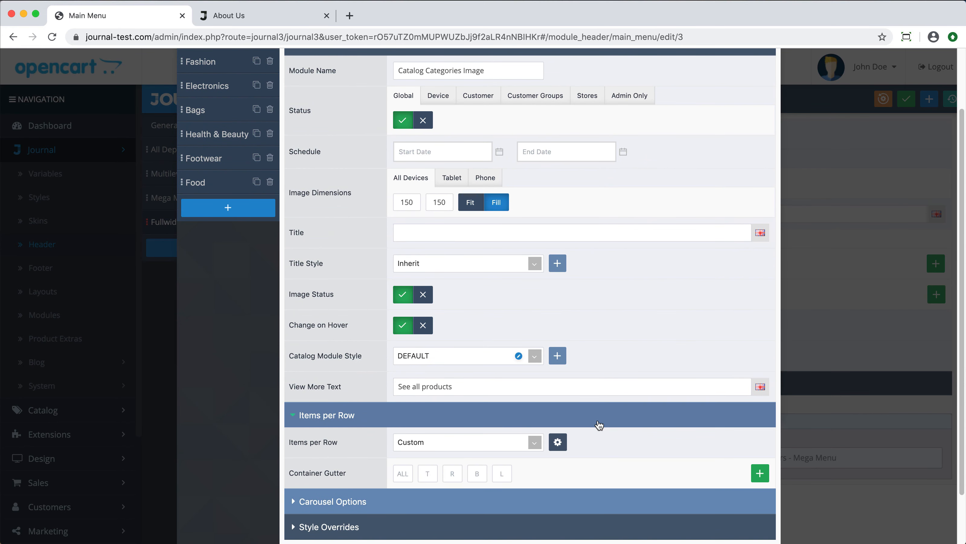
click(558, 442)
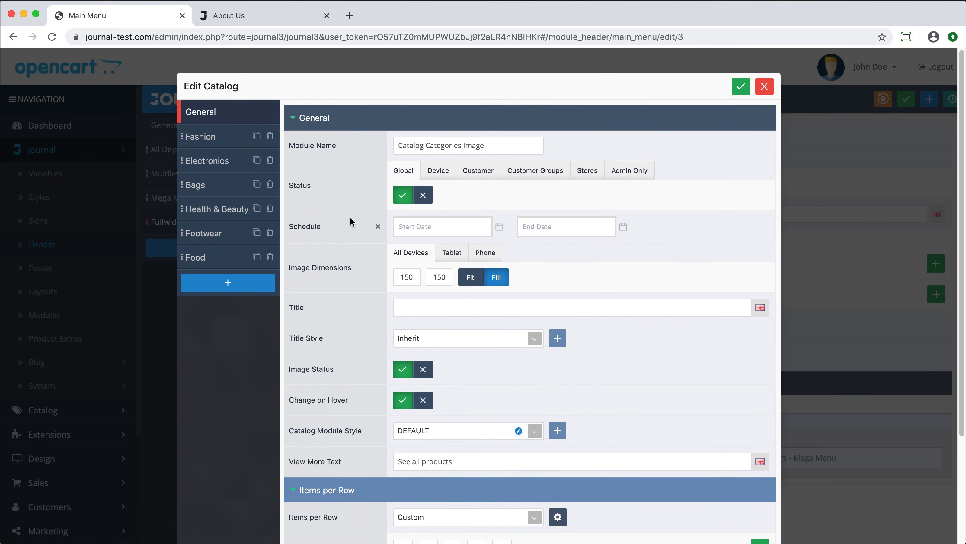
- Open the catalog module's Fashion item and try SubItem Type Product before switching it back to Category
click(236, 137)
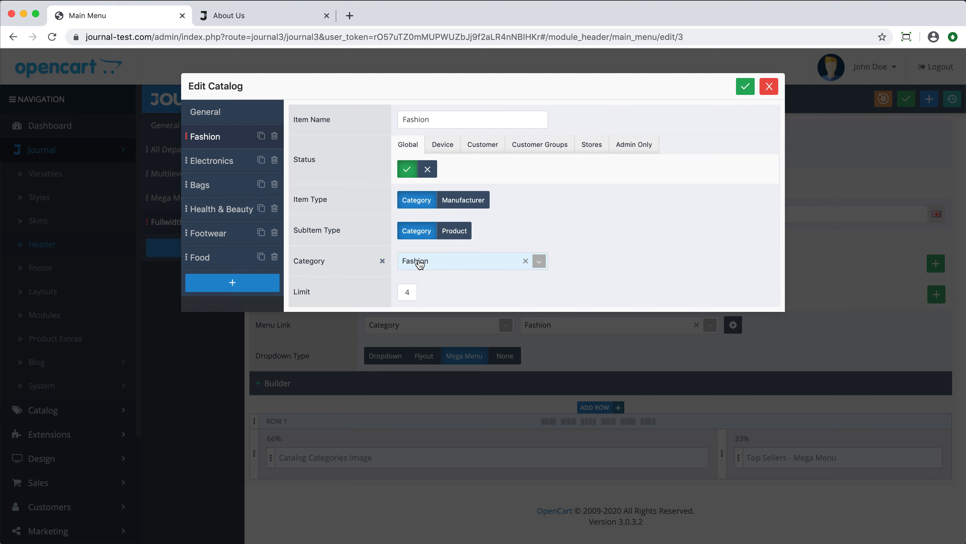
click(455, 231)
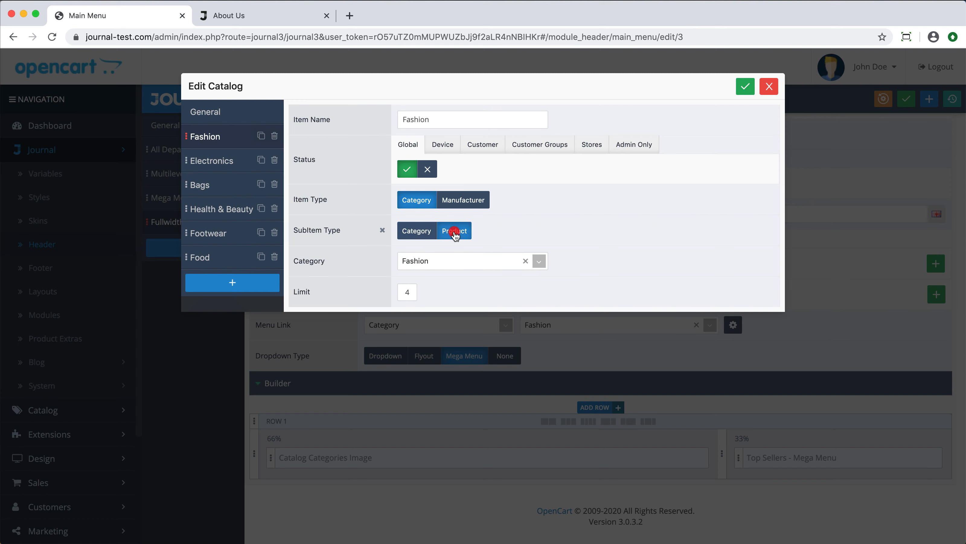
click(418, 237)
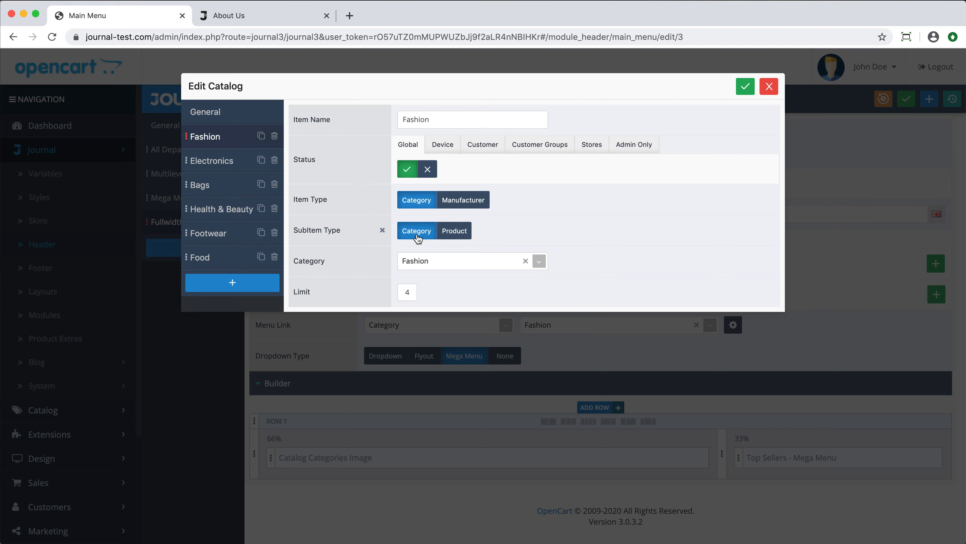
- Preview the Fashion subcategories in the storefront's Fullwidth dropdown and open the Accesories category page
click(296, 18)
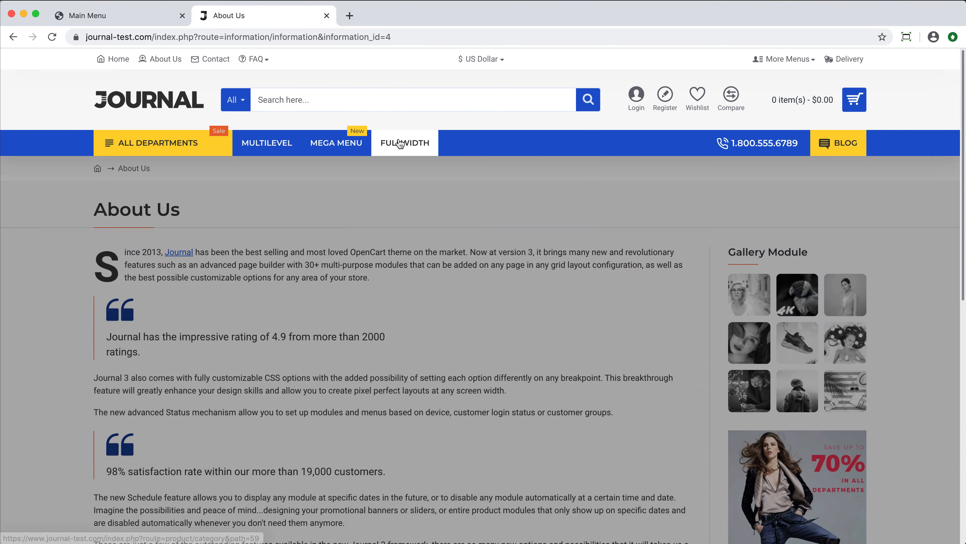
mouse_move(400, 144)
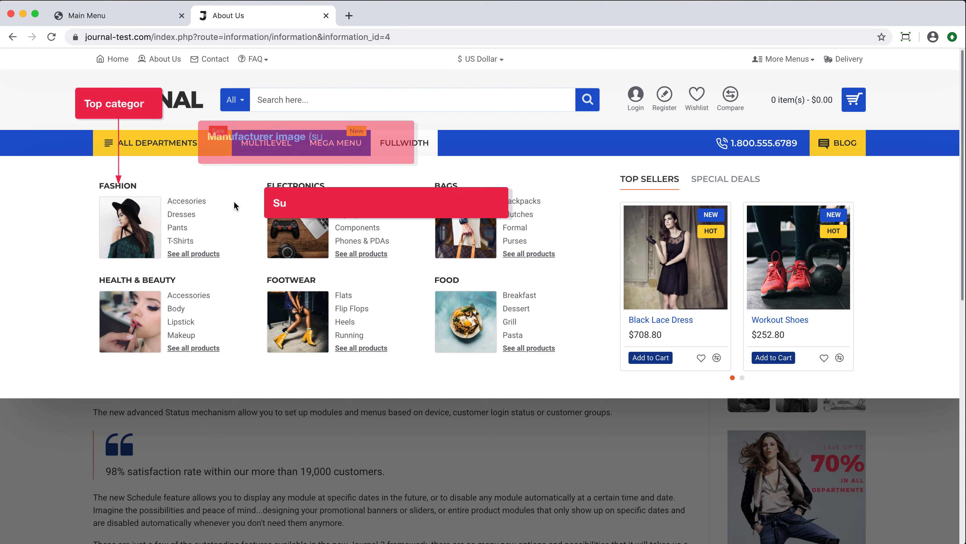
mouse_move(183, 200)
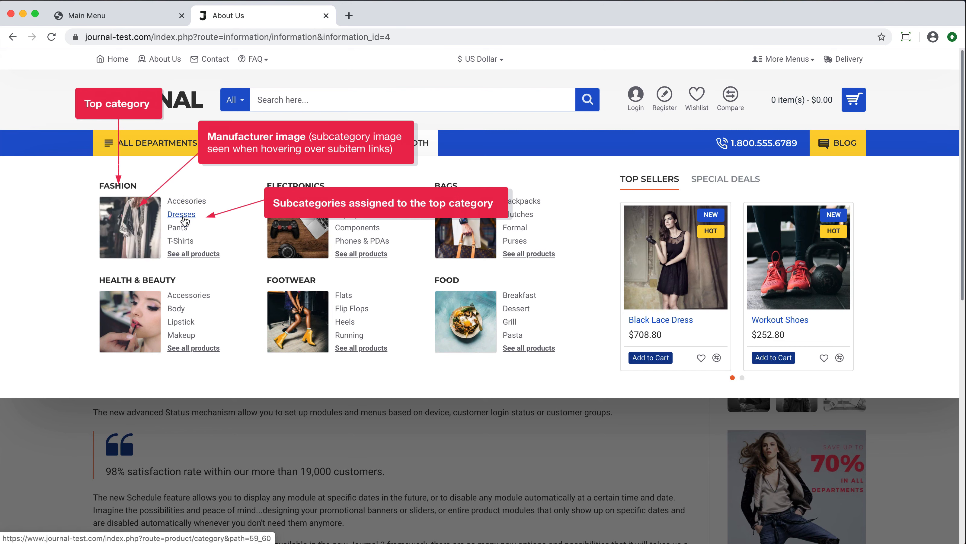
click(185, 203)
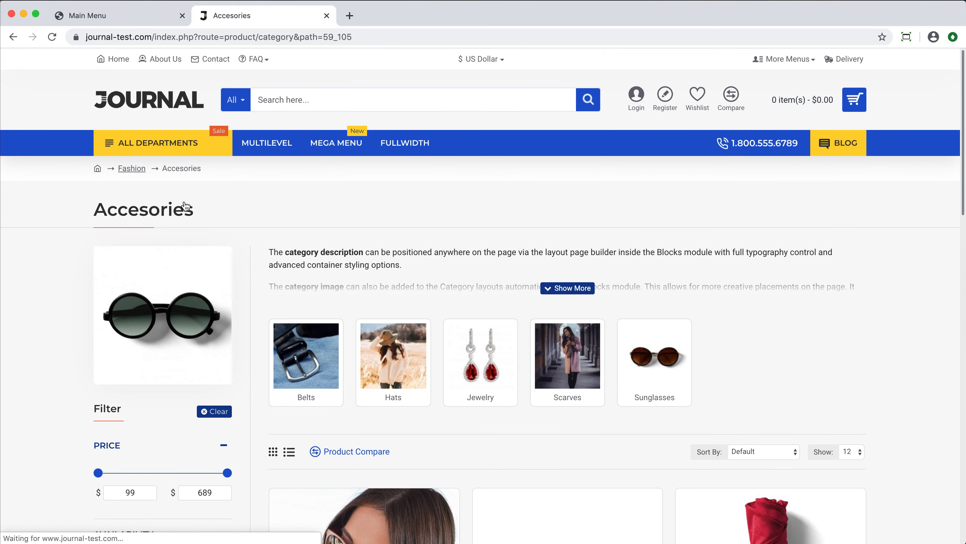
- Set the Fashion item's SubItem Type to Product, save the catalog module, and reload the storefront page
click(129, 15)
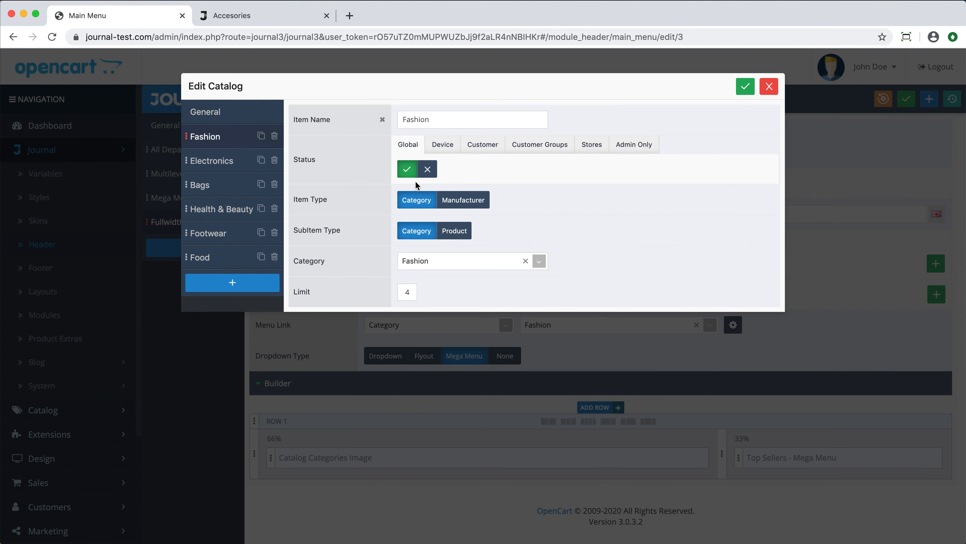
click(448, 230)
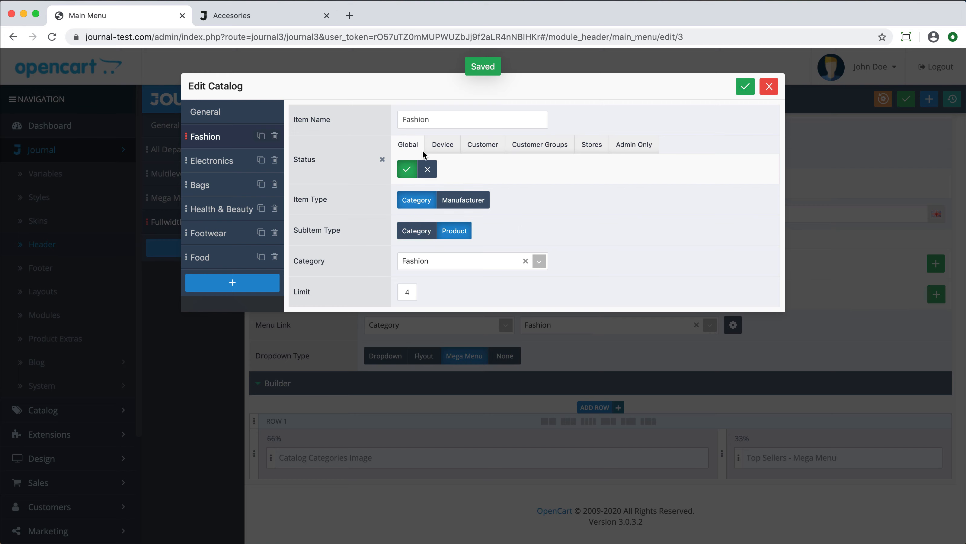
click(296, 16)
key(super+r)
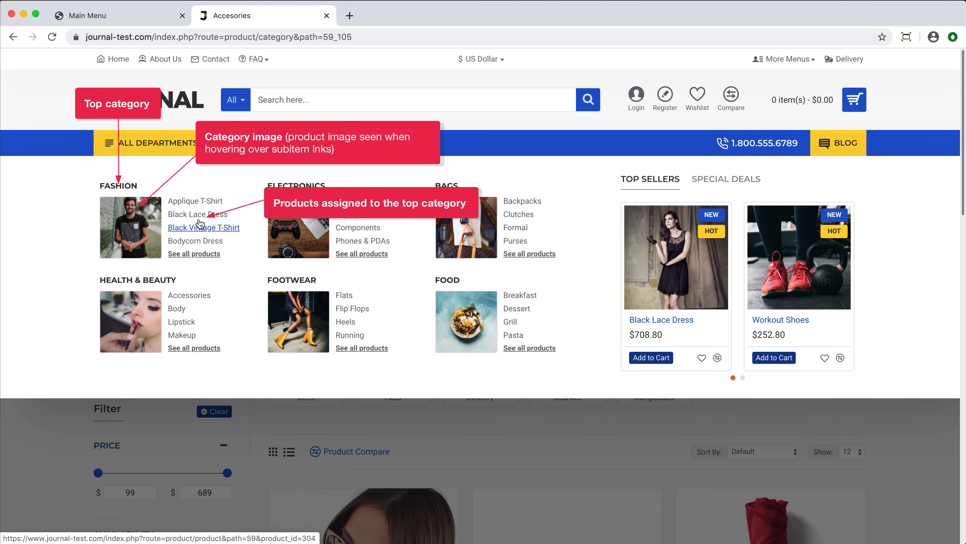
- Set the Fashion item's Item Type to Manufacturer, choose Apple as the manufacturer, and save the catalog module
click(144, 17)
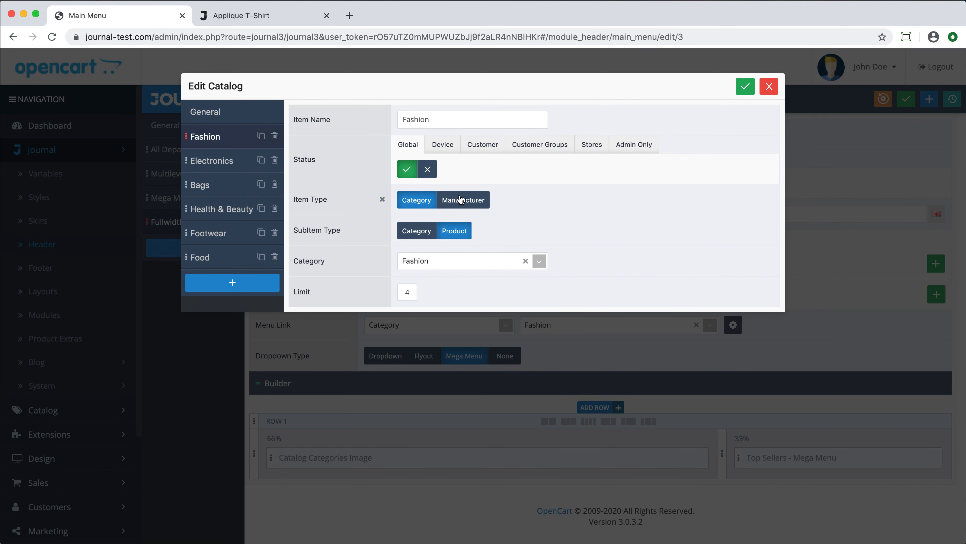
click(462, 199)
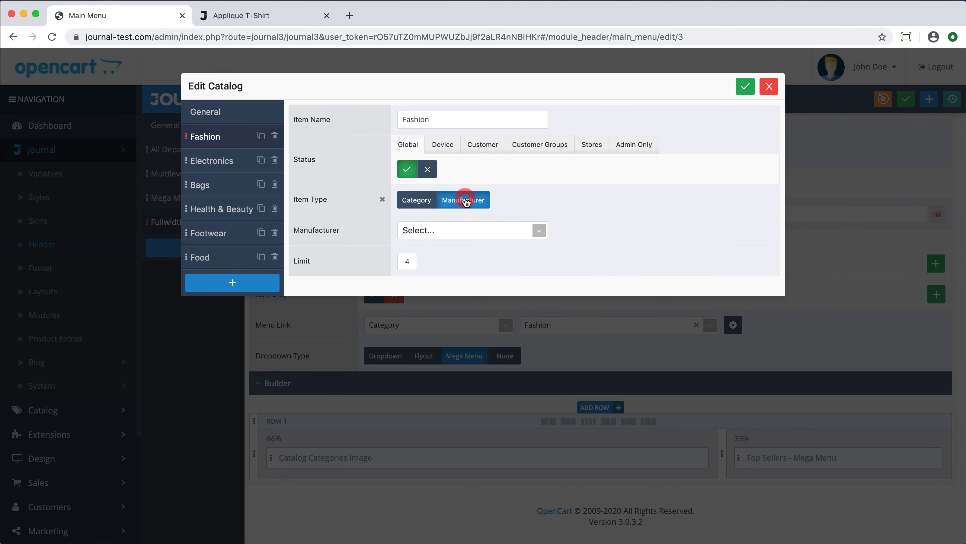
click(461, 230)
text(a)
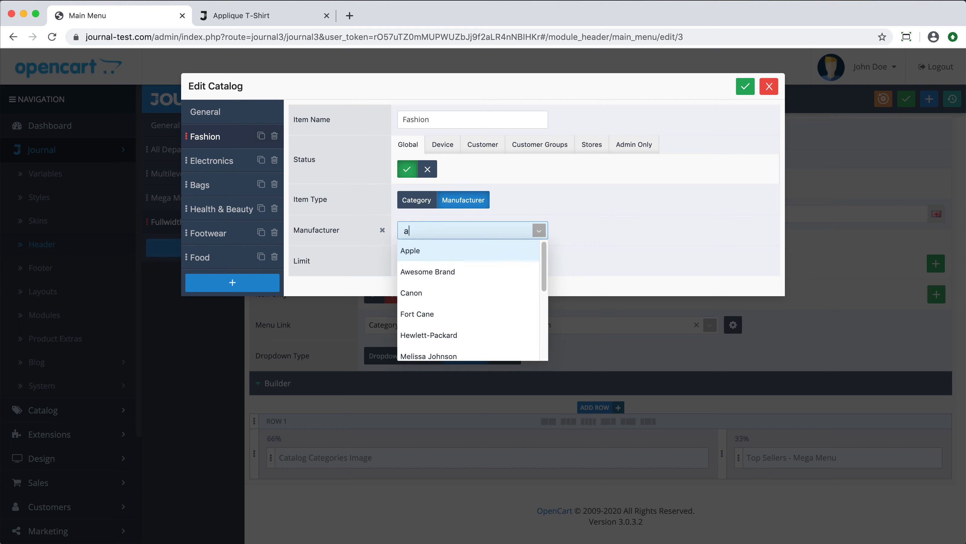
click(463, 251)
key(super+s)
- Check the manufacturer-based item in the storefront's Fullwidth dropdown and return to the Main Menu administration page
click(305, 18)
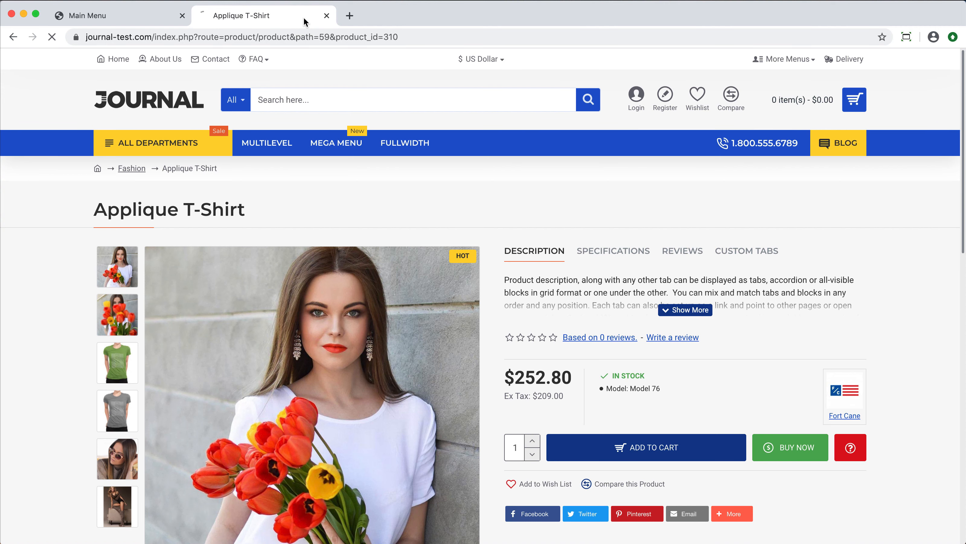
mouse_move(411, 146)
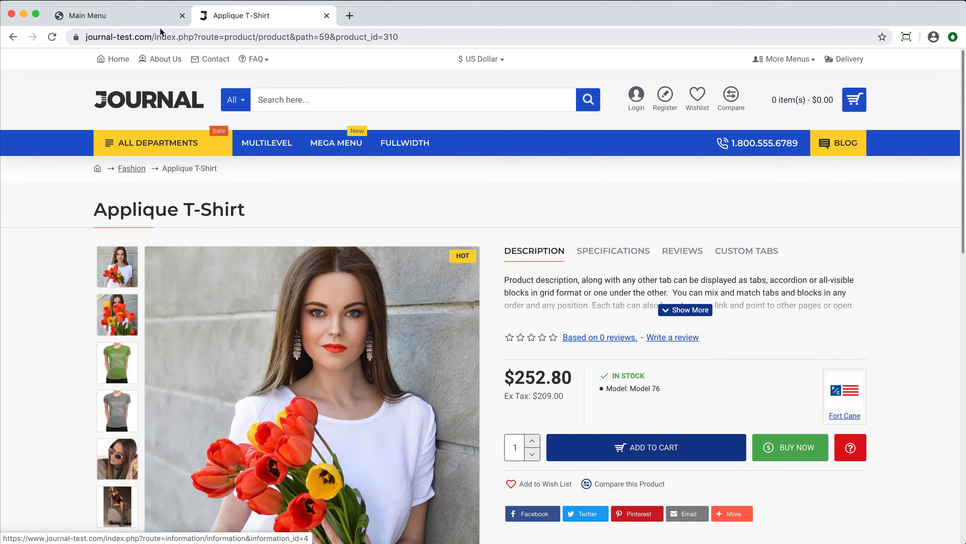
click(151, 22)
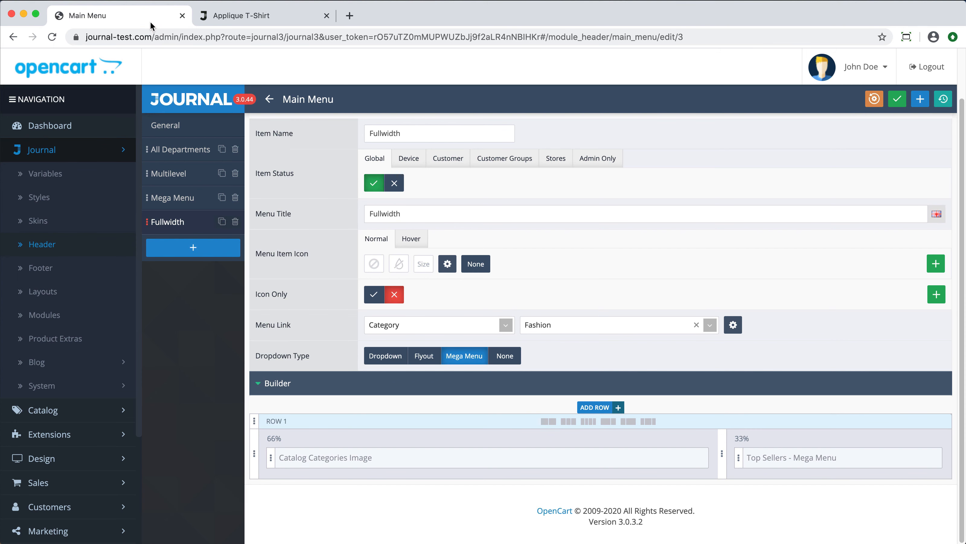
- Look over the Products modules available for the Fullwidth item's 33% column and close the module chooser
click(803, 459)
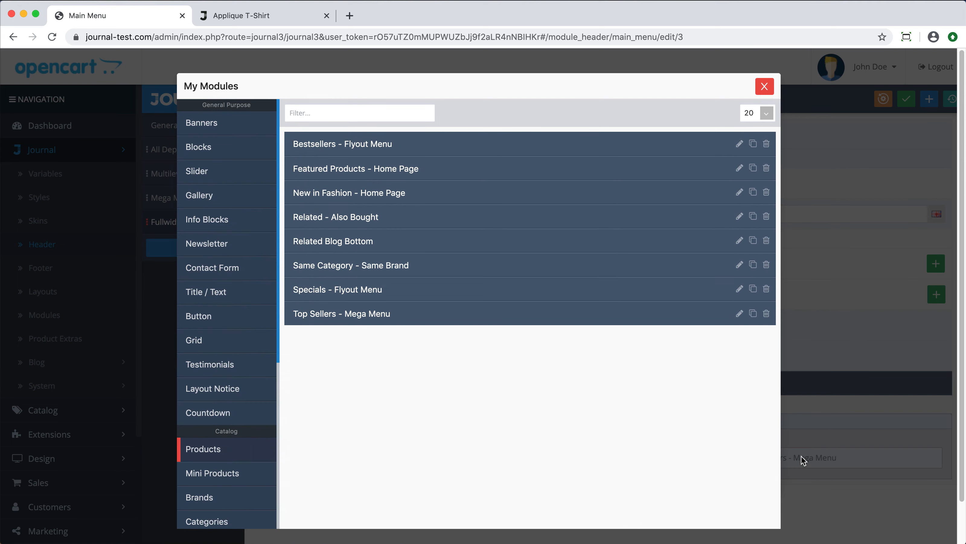
click(801, 457)
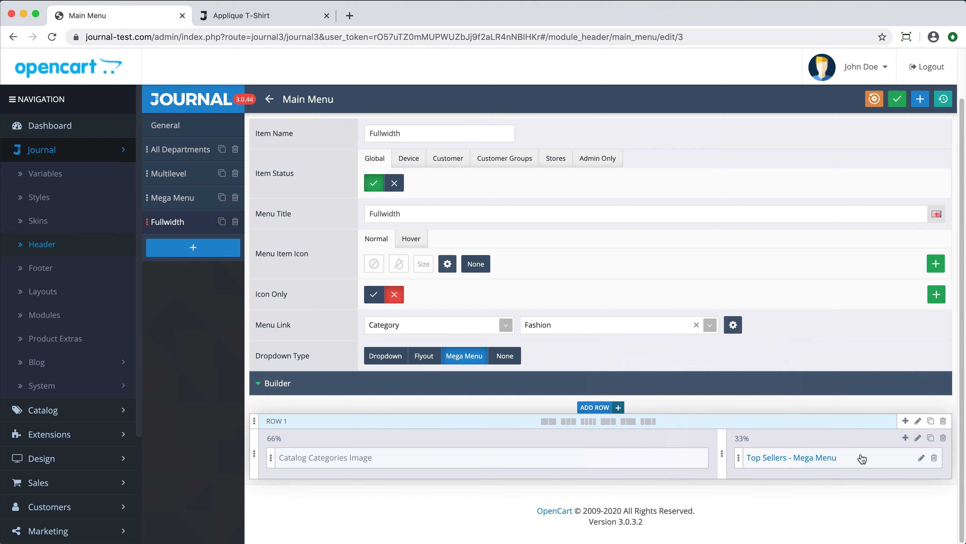
- Try the Catalog Categories Image column at 100% width and set it back to 66%
click(266, 436)
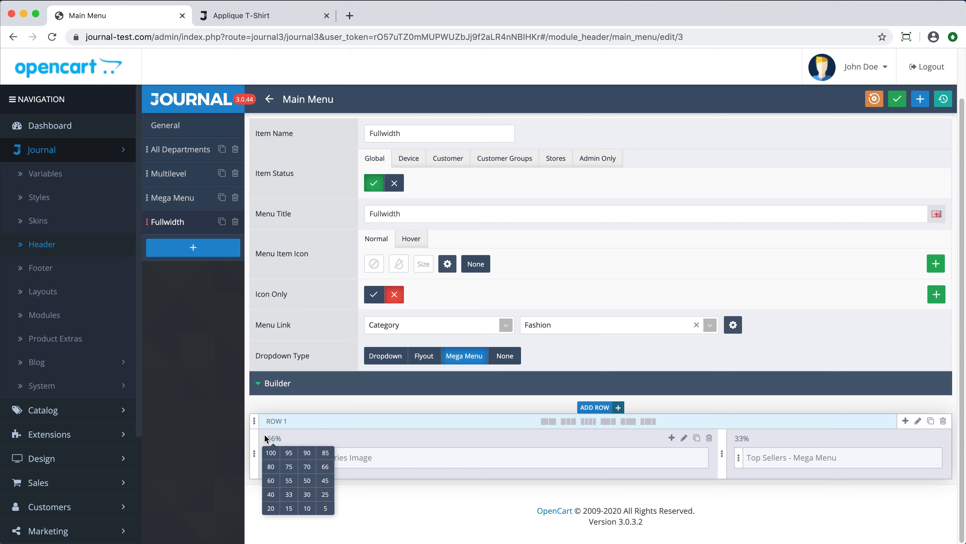
click(270, 452)
scroll(304, 438, down, 2)
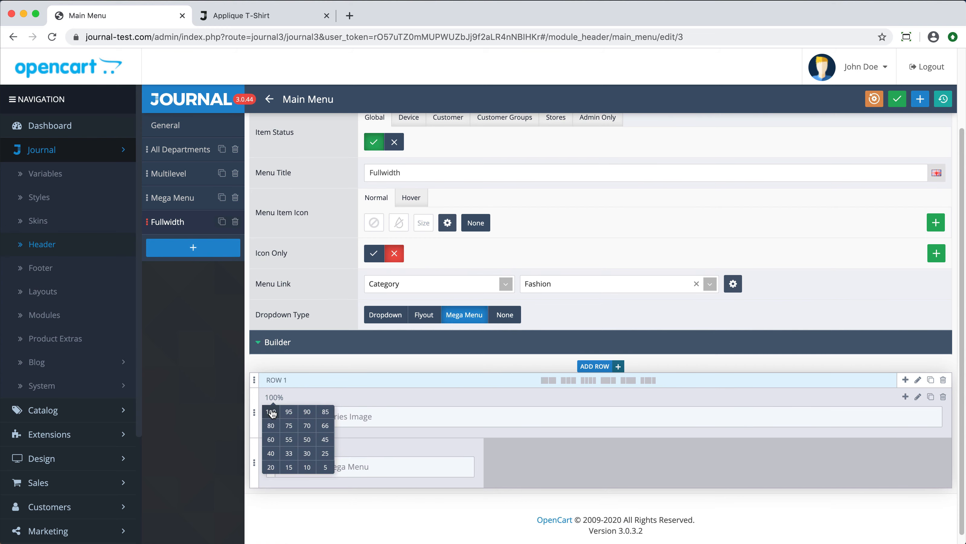
click(325, 425)
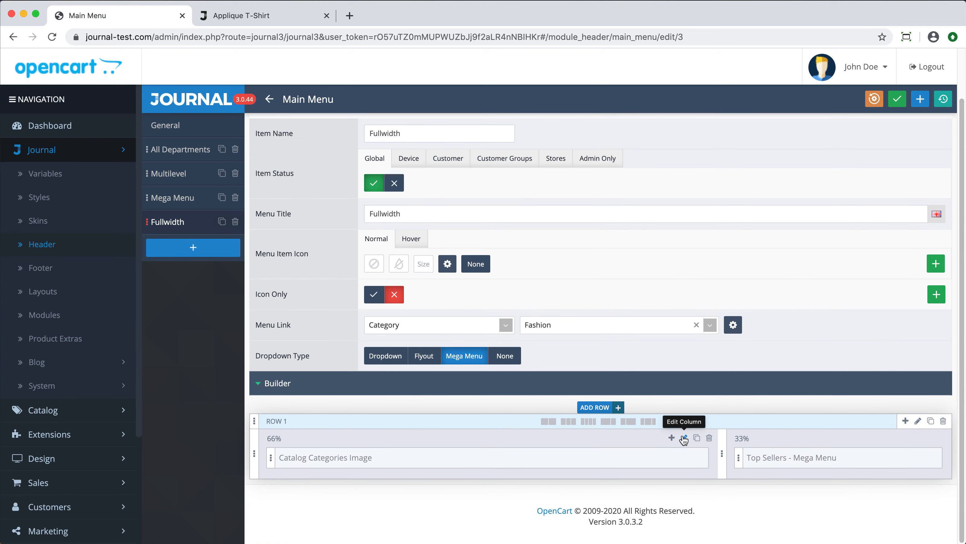
- Review the Catalog Categories Image column's options, including the 1024 breakpoint rules for width and padding, and close them
click(684, 438)
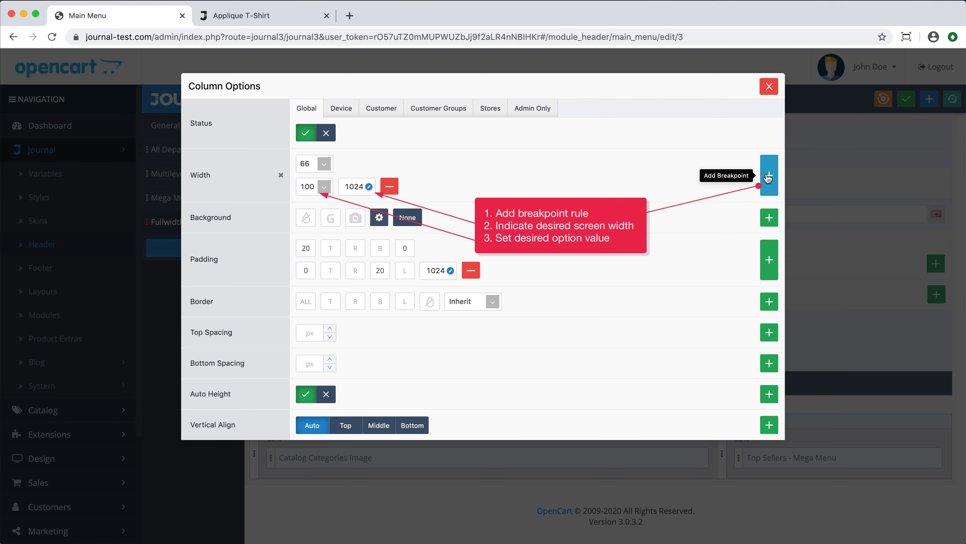
click(839, 255)
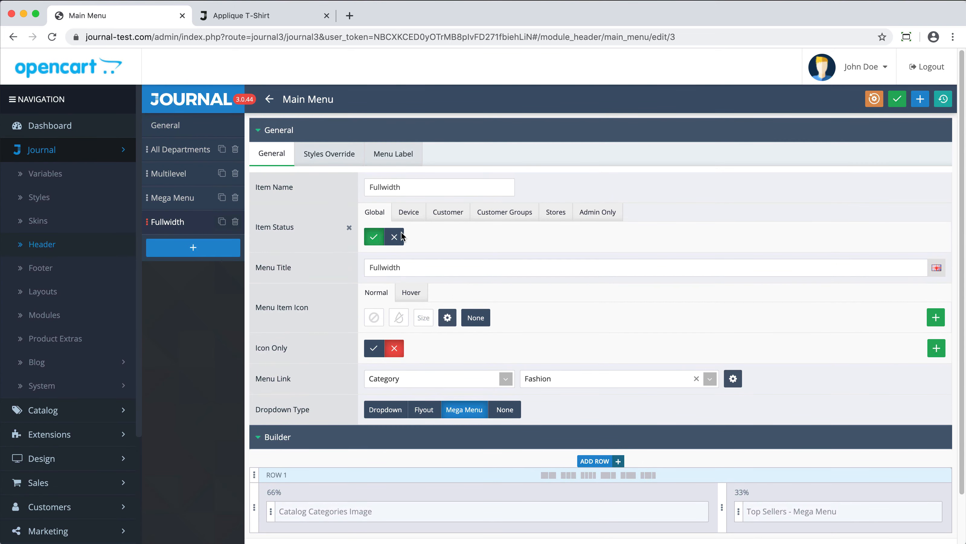
- Examine the Fullwidth item's style overrides, including Mega Menu Width and Fullwidth Background, and switch to the storefront's product page
click(345, 147)
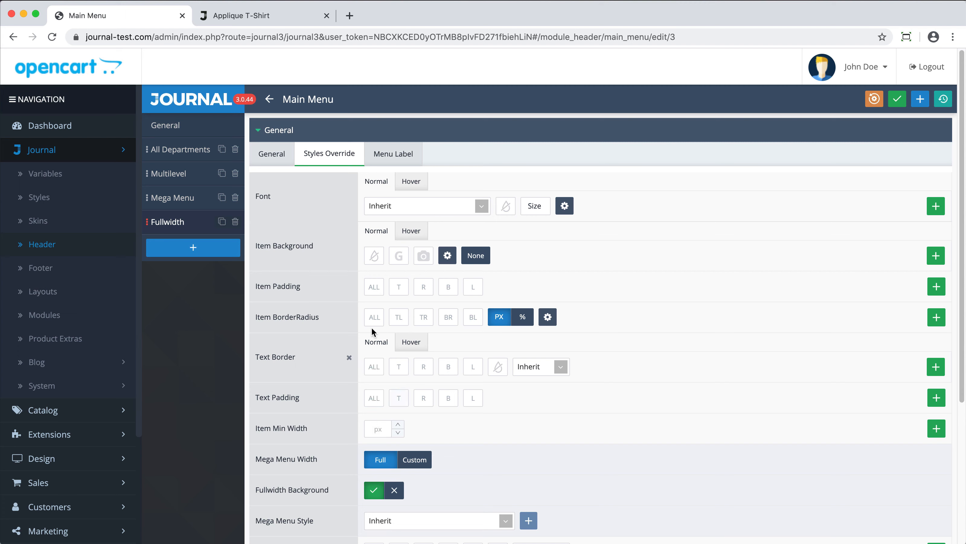
click(286, 22)
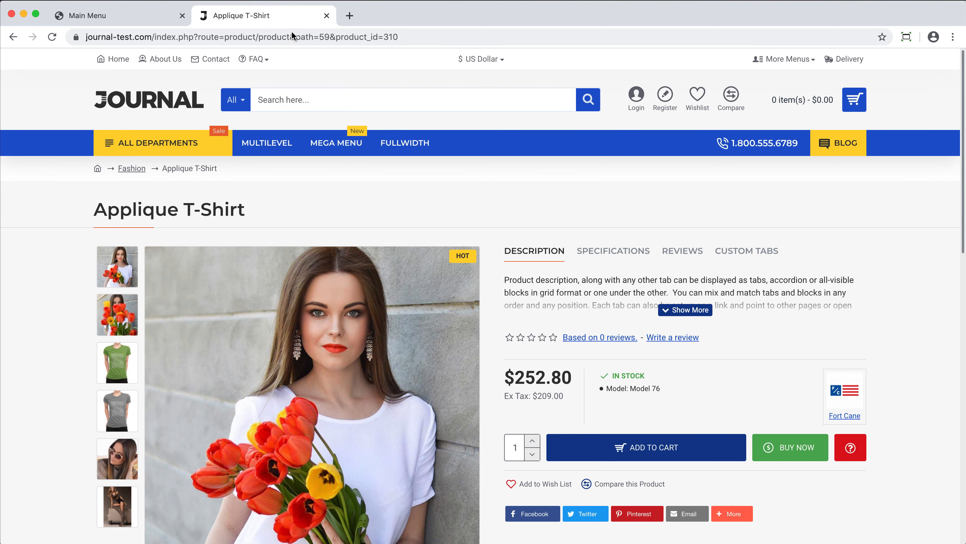
- Open the Mega Menu item's dropdown on the storefront and measure its width across the site content
mouse_move(334, 144)
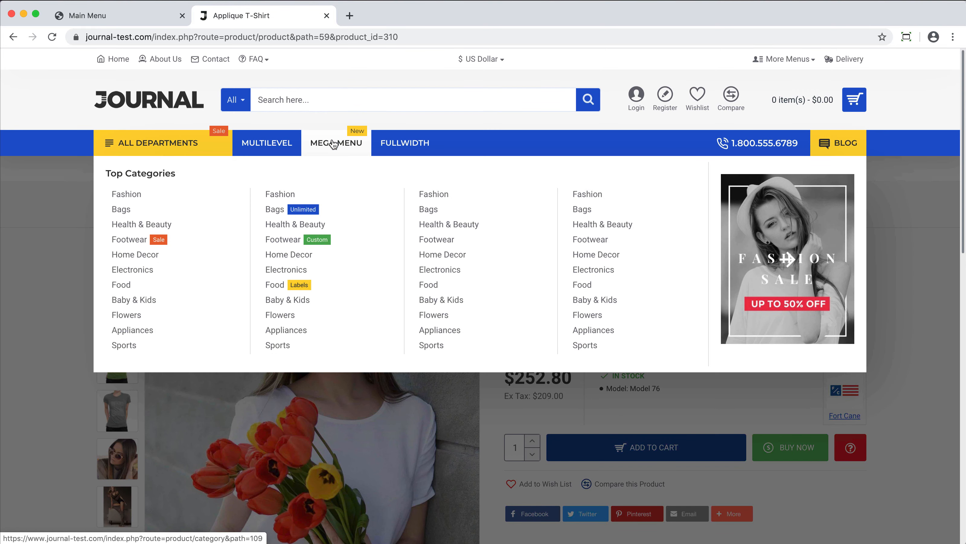
key(super+shift+4)
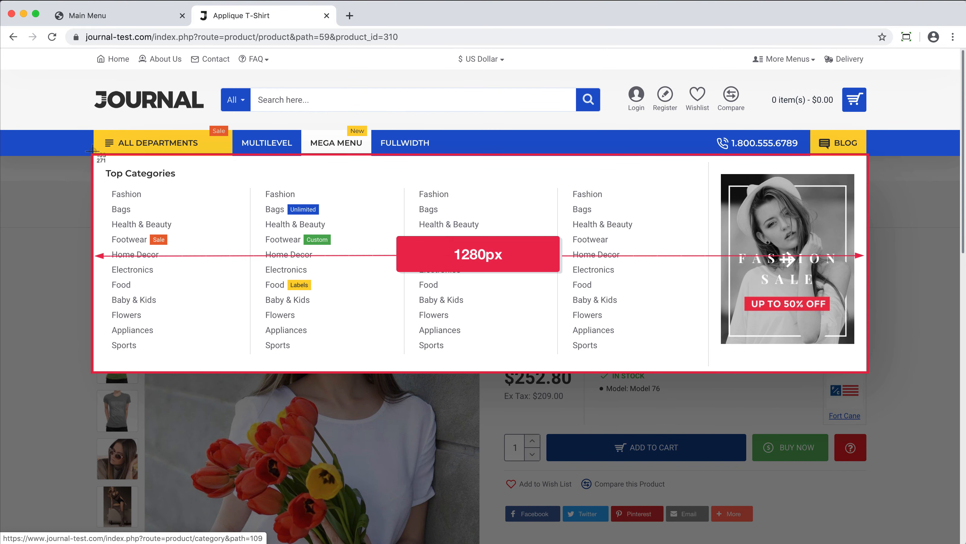
drag(93, 156, 867, 371)
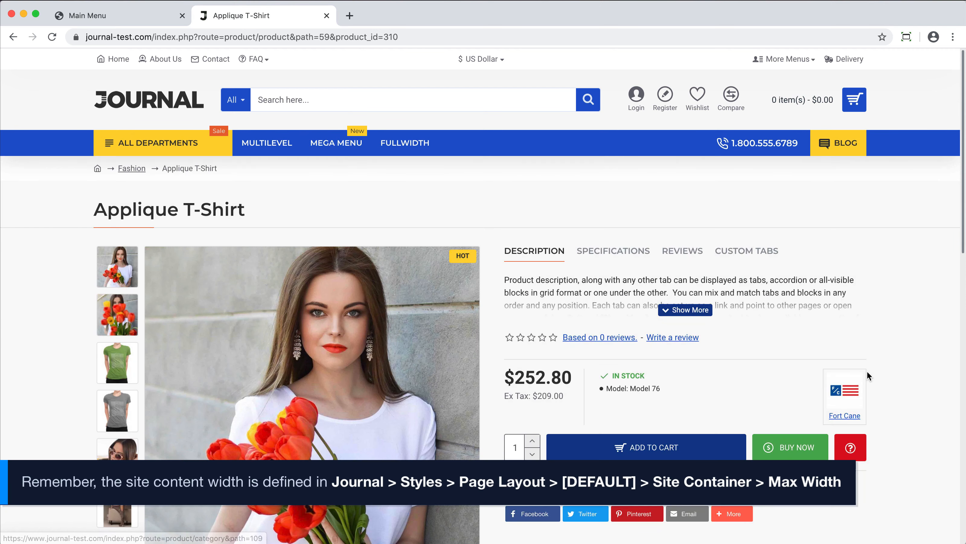
- Try the Fullwidth item's Fullwidth Background off, turn it back on, and check the Fullwidth menu on the storefront
click(158, 18)
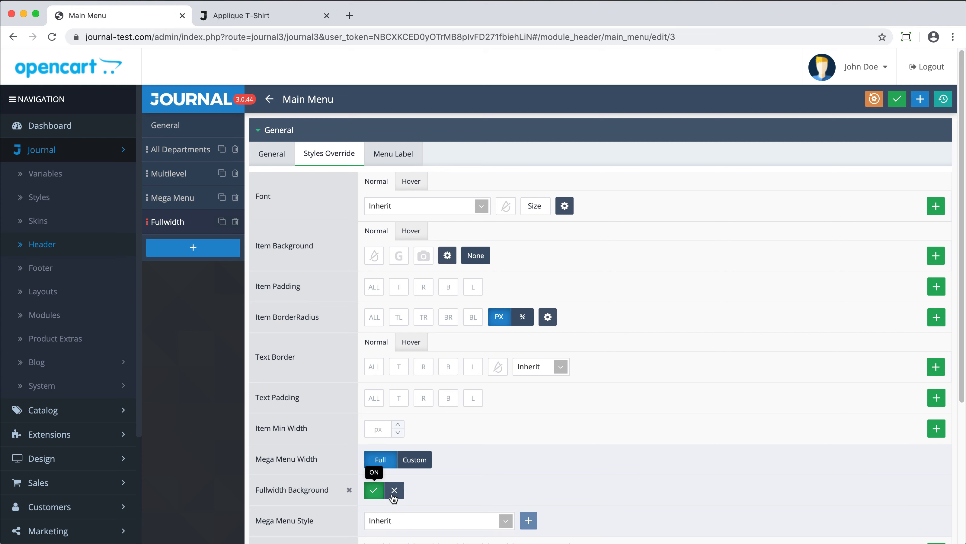
click(393, 495)
click(381, 495)
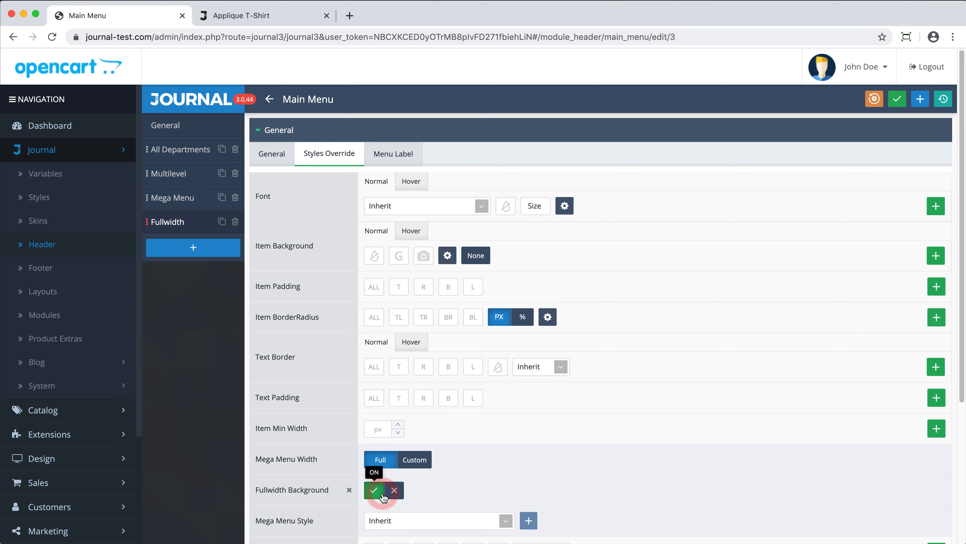
click(280, 15)
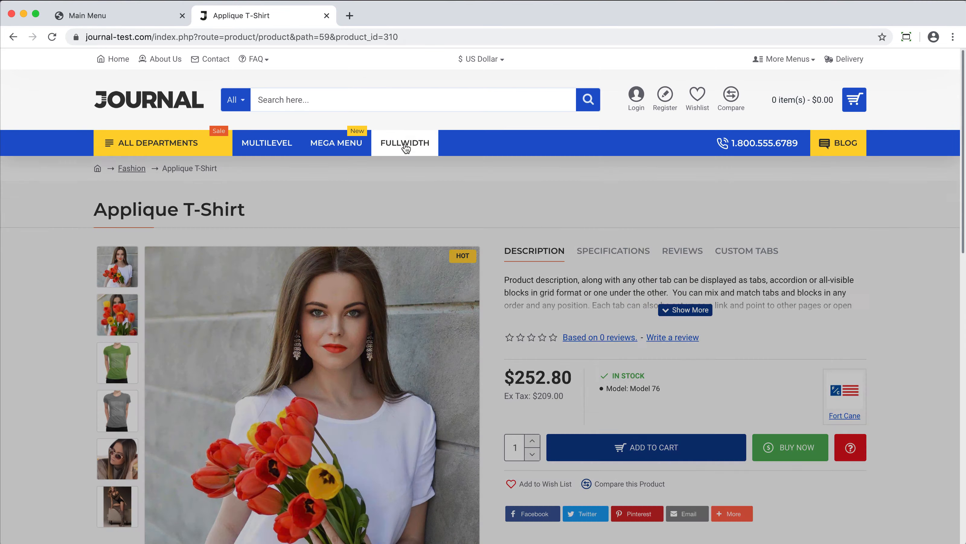
mouse_move(404, 147)
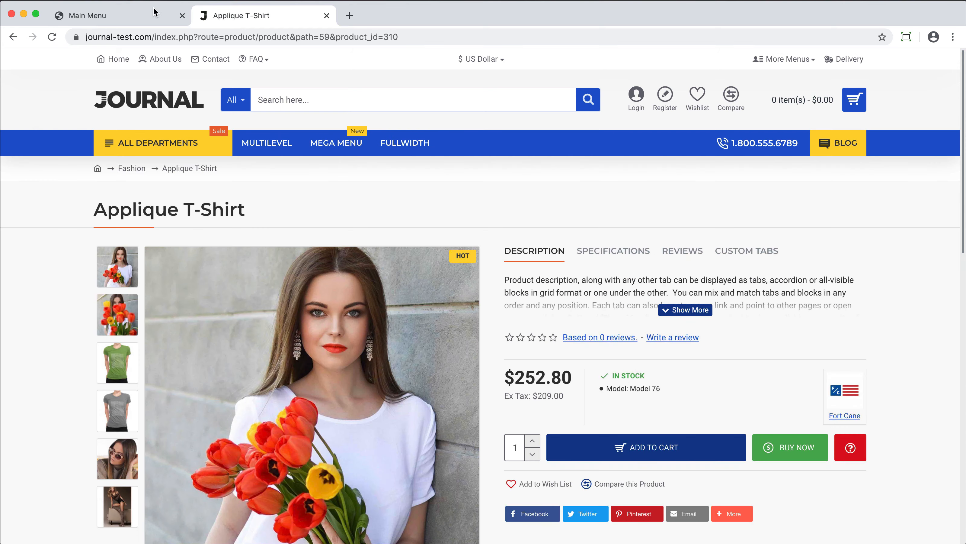
- Set the Fullwidth item's Mega Menu Width to Custom with a Custom Width of 800, save, and reload the storefront page
click(151, 16)
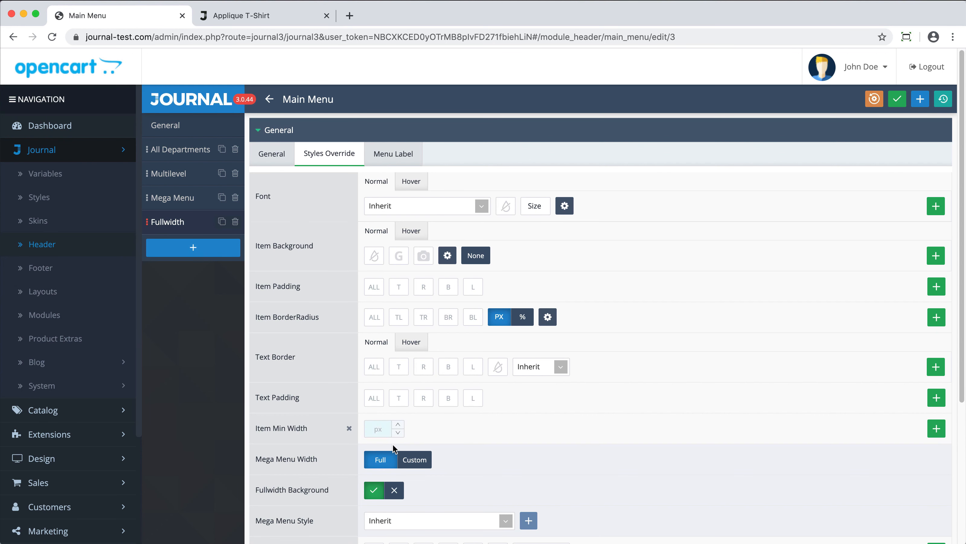
click(412, 460)
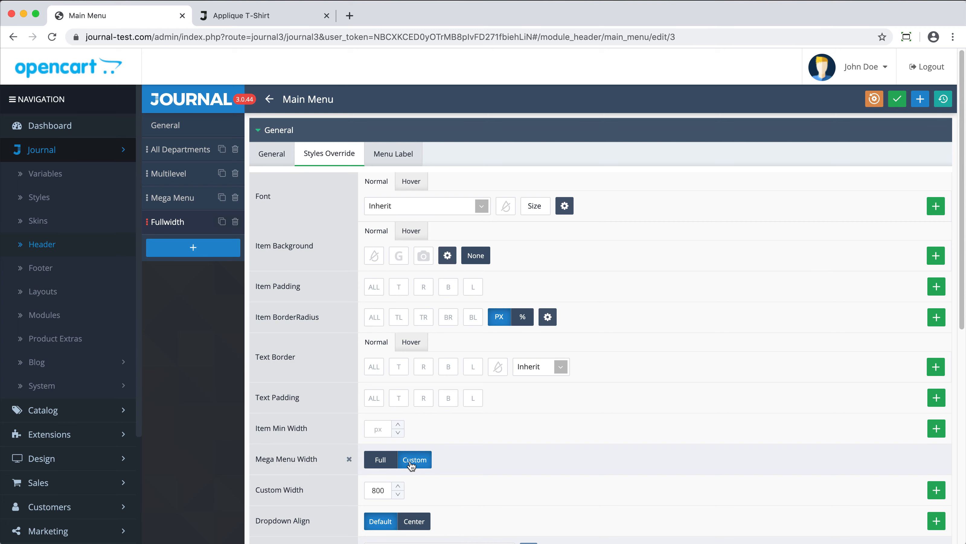
click(384, 488)
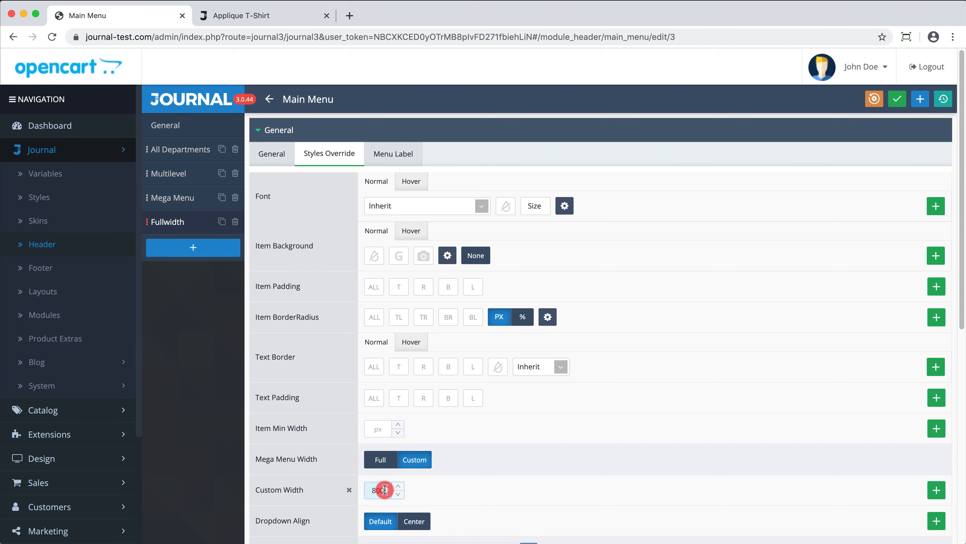
key(super+s)
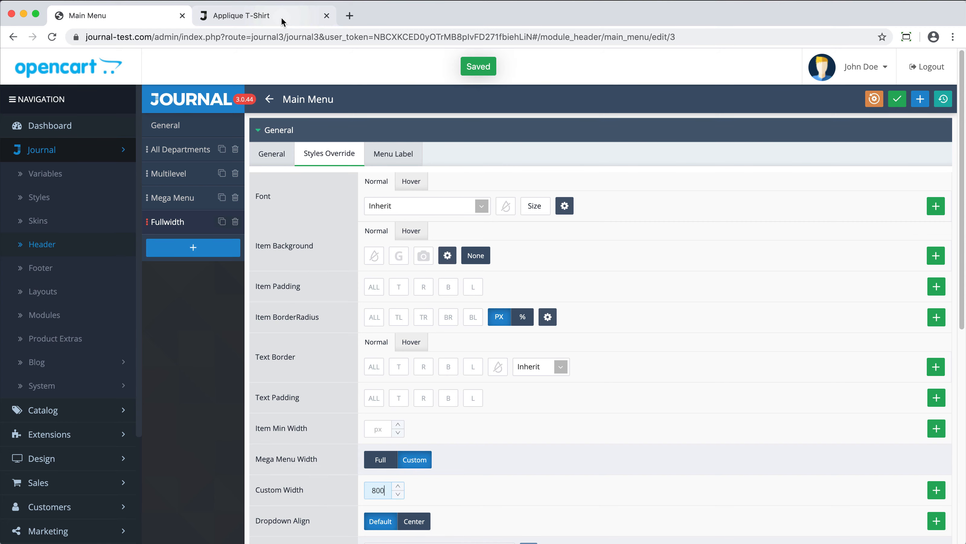
click(266, 15)
key(super+r)
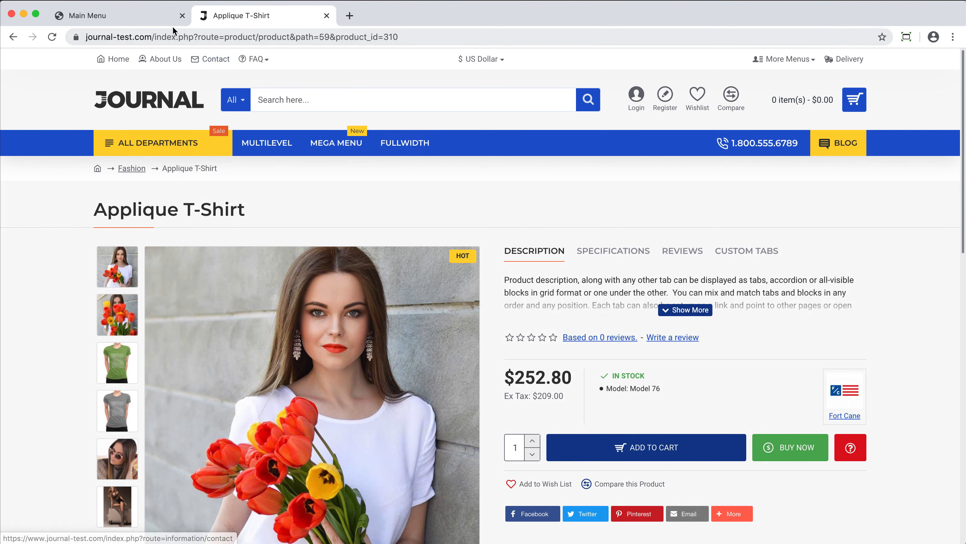
- Set the Fullwidth item's Dropdown Align to Center, save, and check the Fullwidth dropdown on the storefront
click(169, 24)
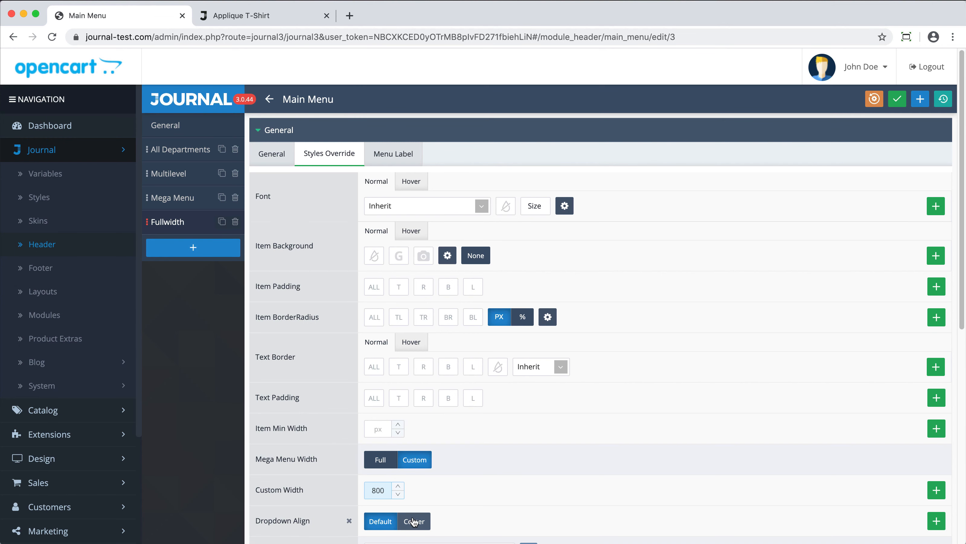
click(417, 520)
key(super+s)
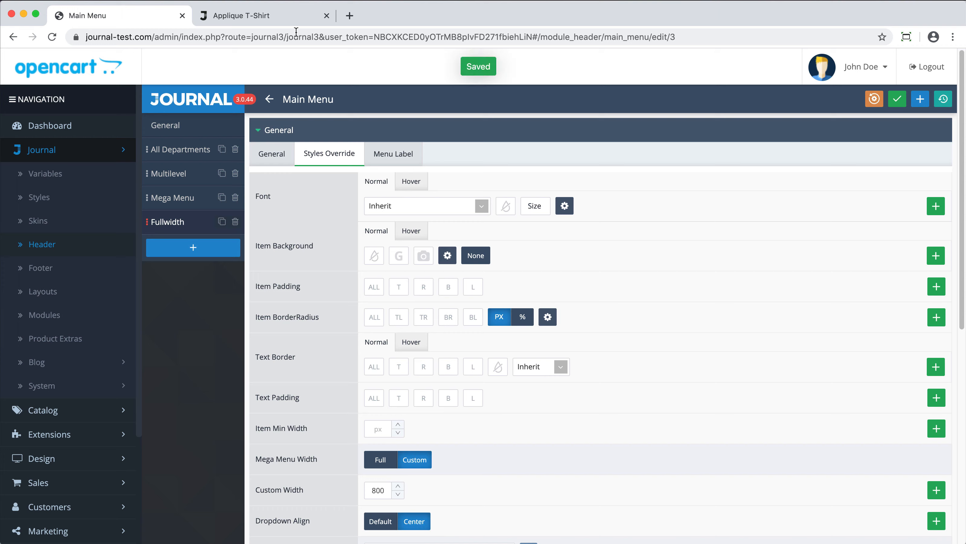
click(298, 15)
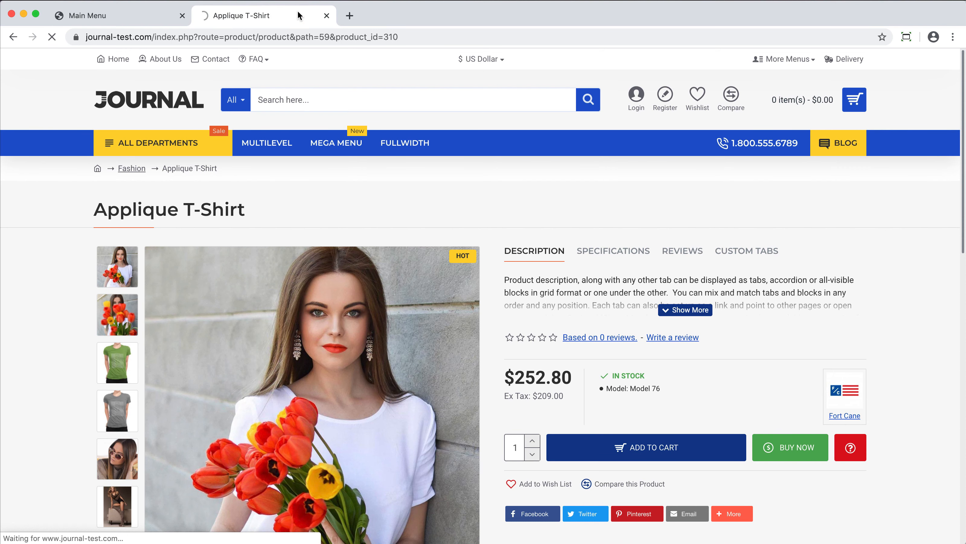
mouse_move(403, 143)
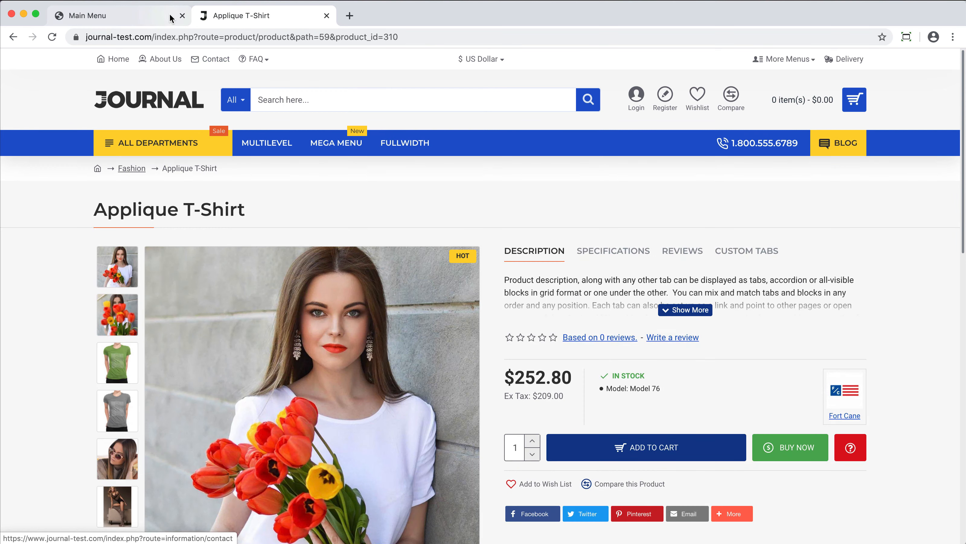
- Return the Fullwidth item's Dropdown Align to Default and its Mega Menu Width to Full
click(171, 17)
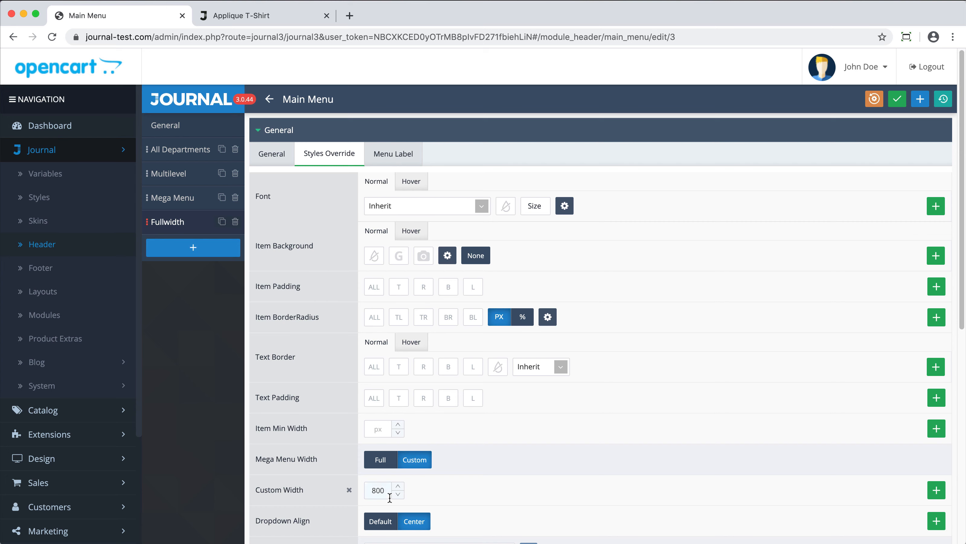
click(386, 514)
click(379, 459)
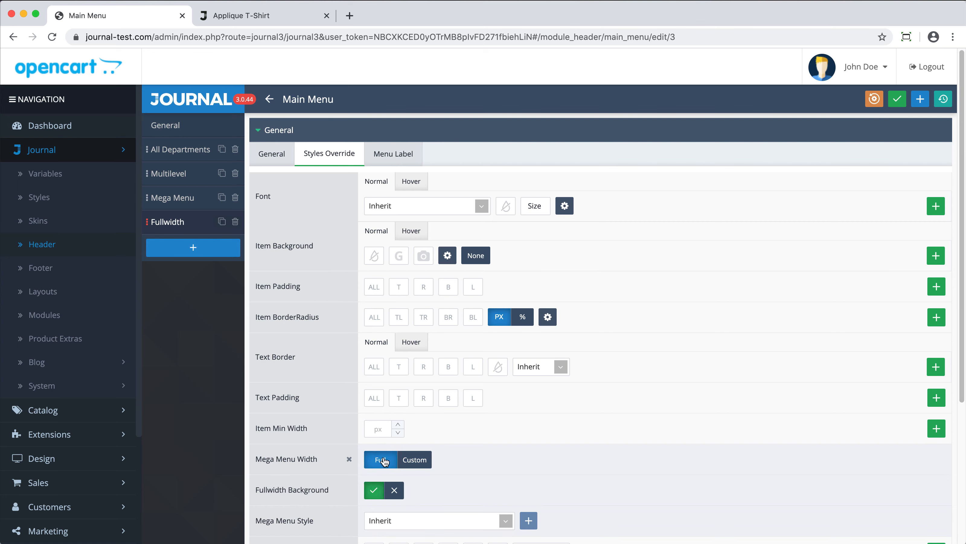
- Review the All Departments item's Flyout dropdown type and Flyout Module choices, then look over the Flyout - Desktop module's settings and close them
click(201, 157)
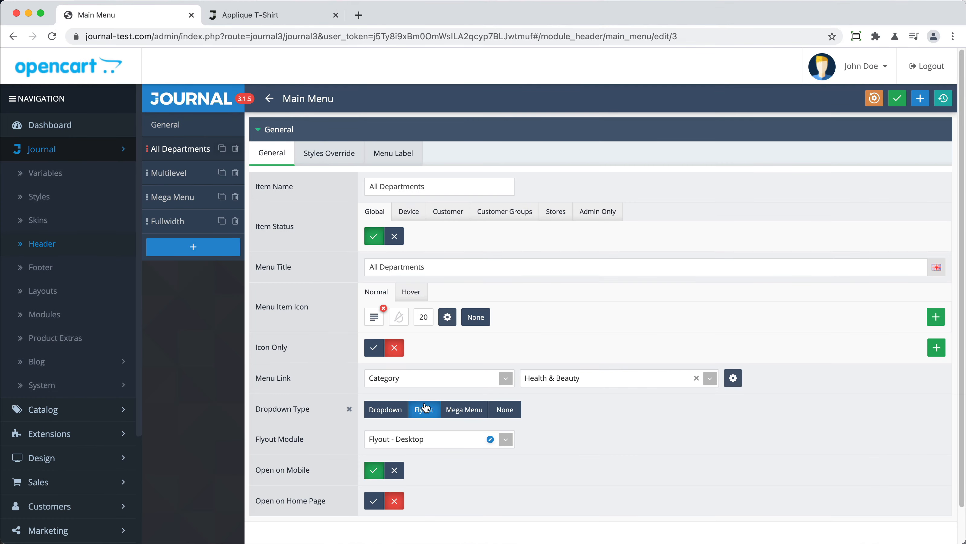
click(425, 407)
click(434, 438)
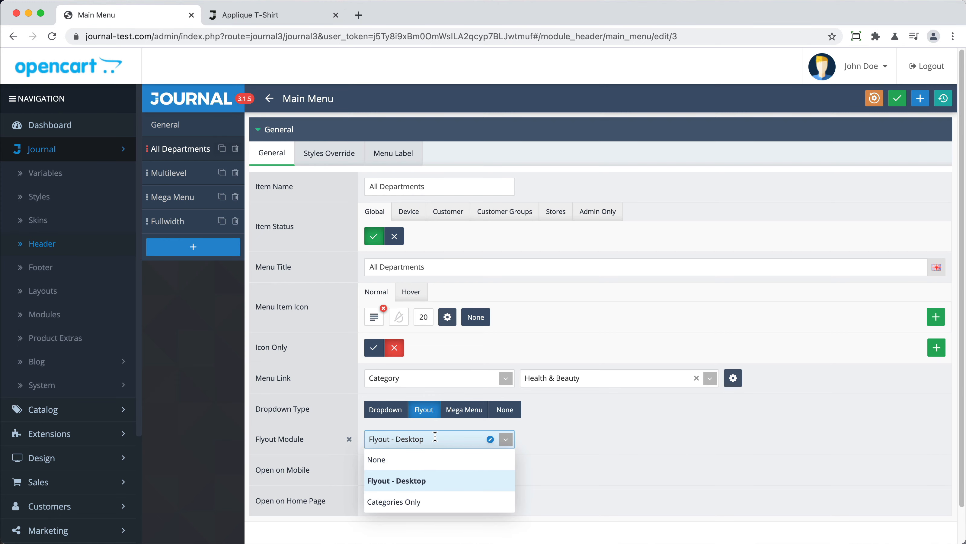
click(432, 480)
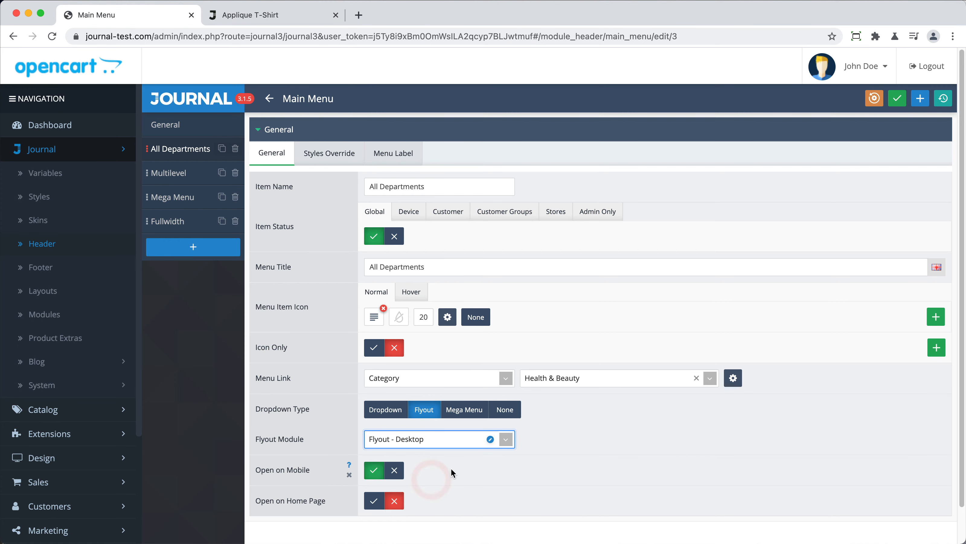
click(490, 439)
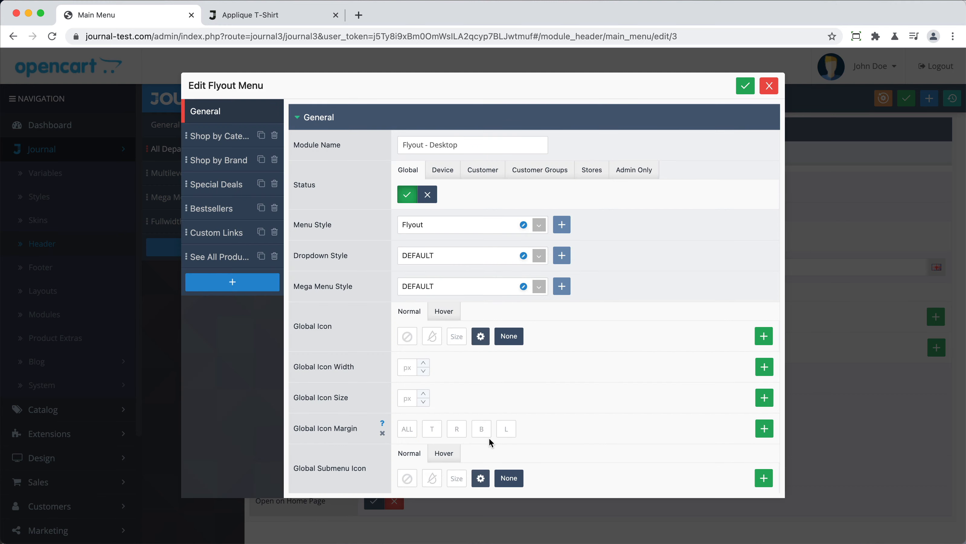
click(525, 525)
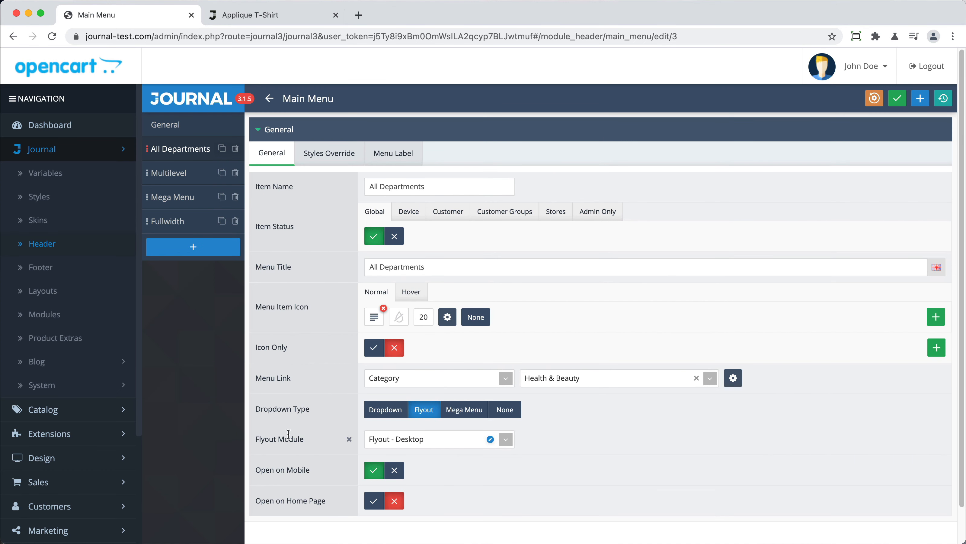
- Find the Flyout Menu modules among Journal's modules, look over the Categories Only module, and return to the list
click(82, 316)
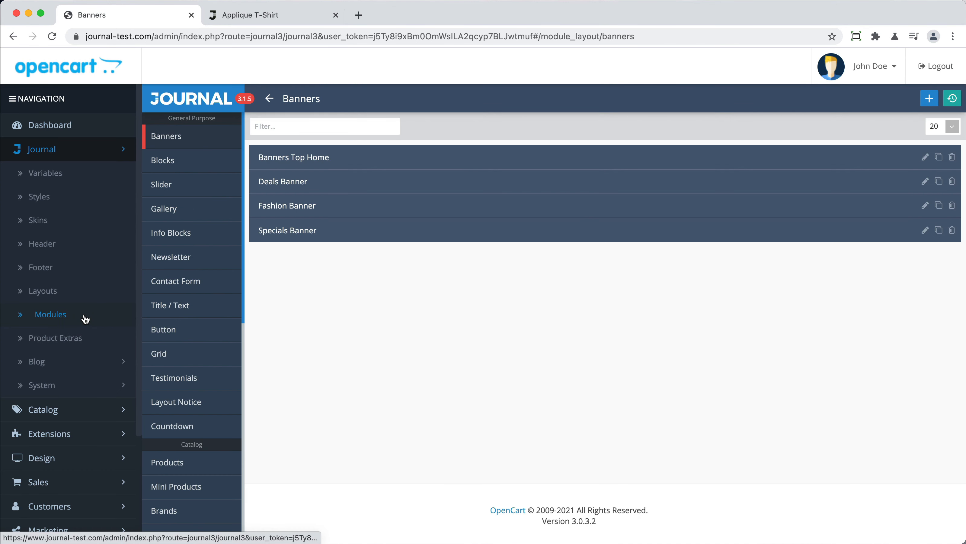
scroll(221, 321, down, 6)
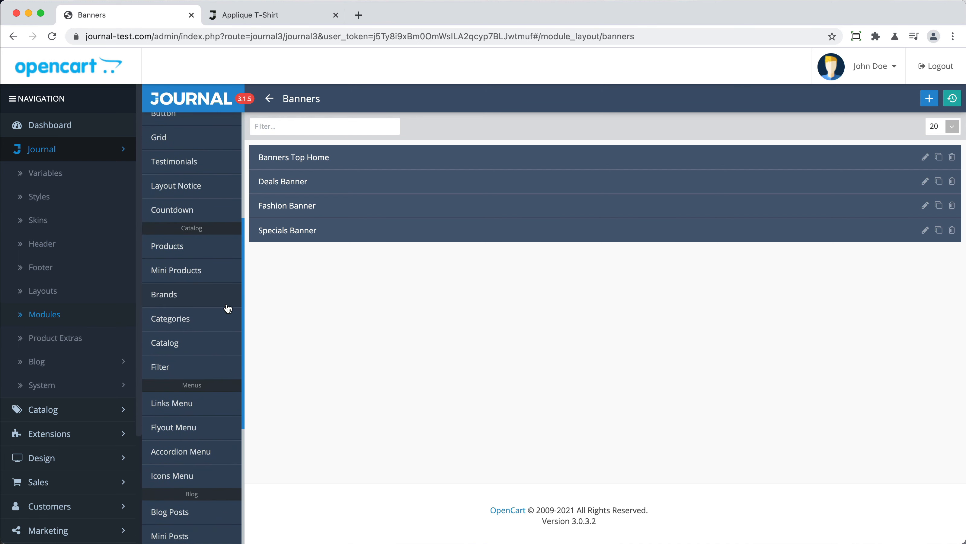
click(209, 426)
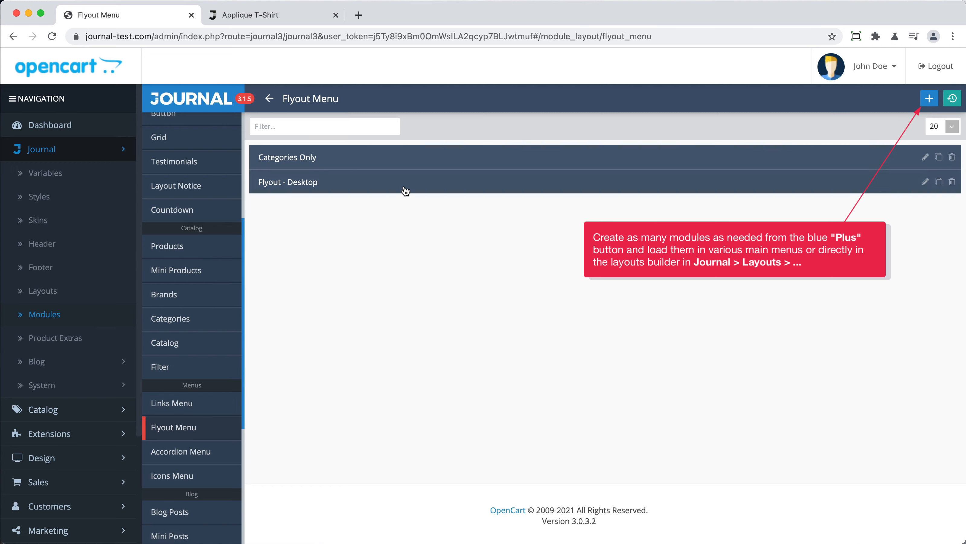
click(440, 161)
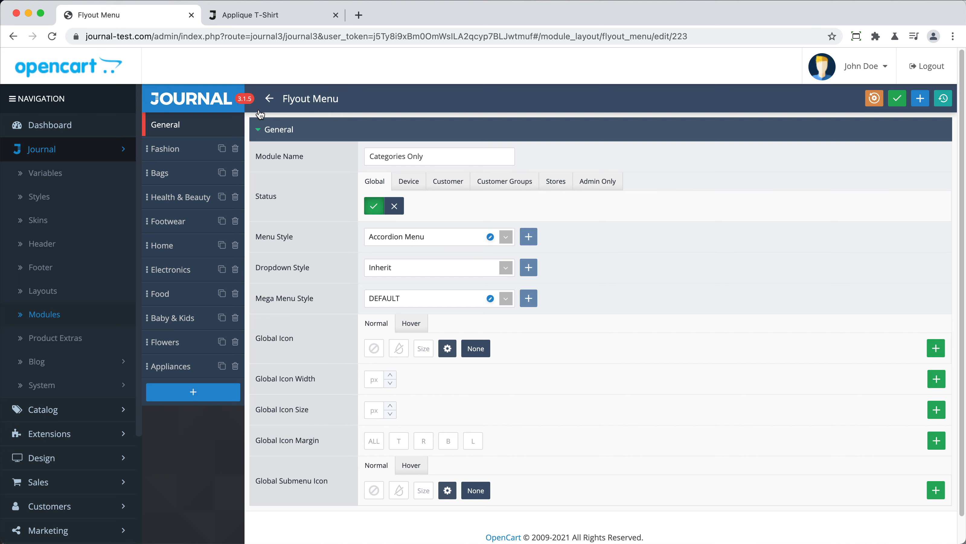
click(270, 98)
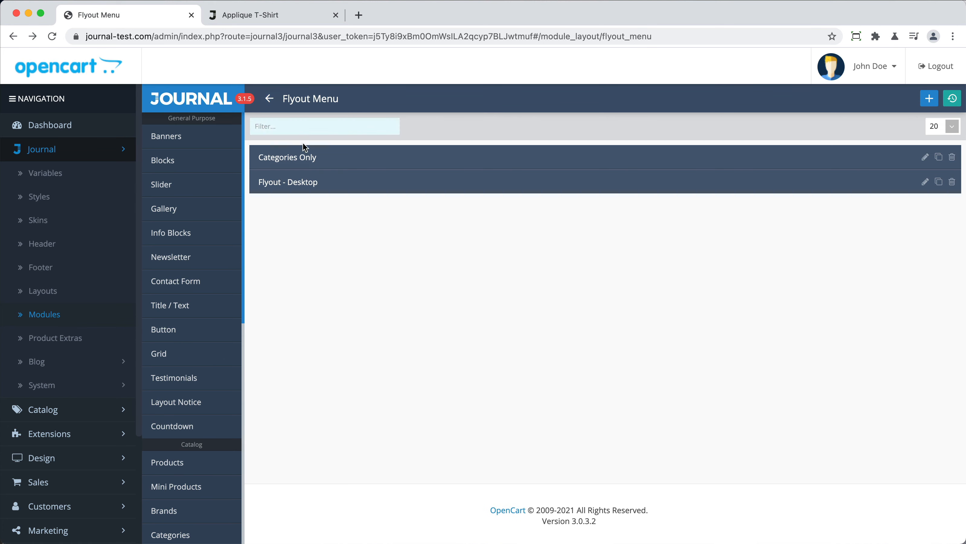
- Open the Flyout - Desktop module and review the choices for its Menu Style, Dropdown Style and Mega Menu Style
click(351, 184)
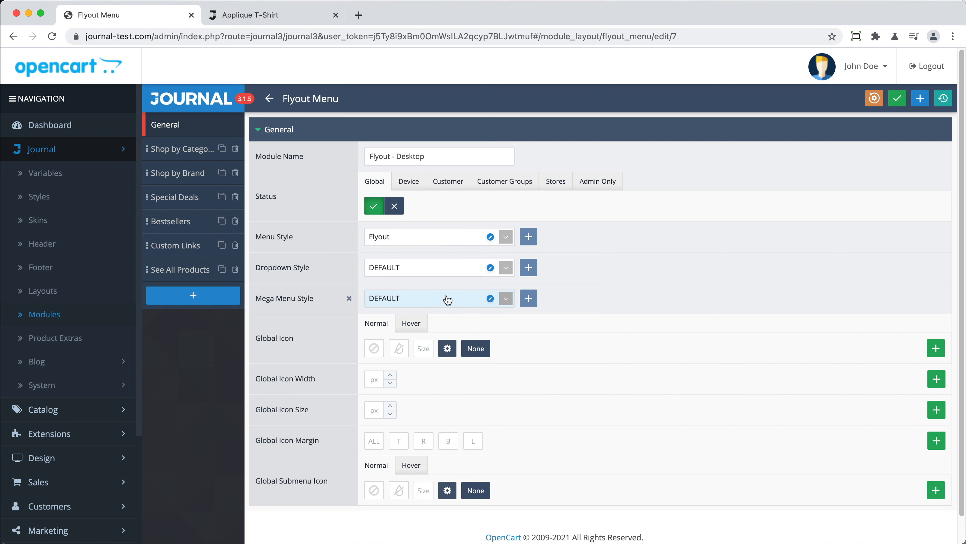
click(464, 242)
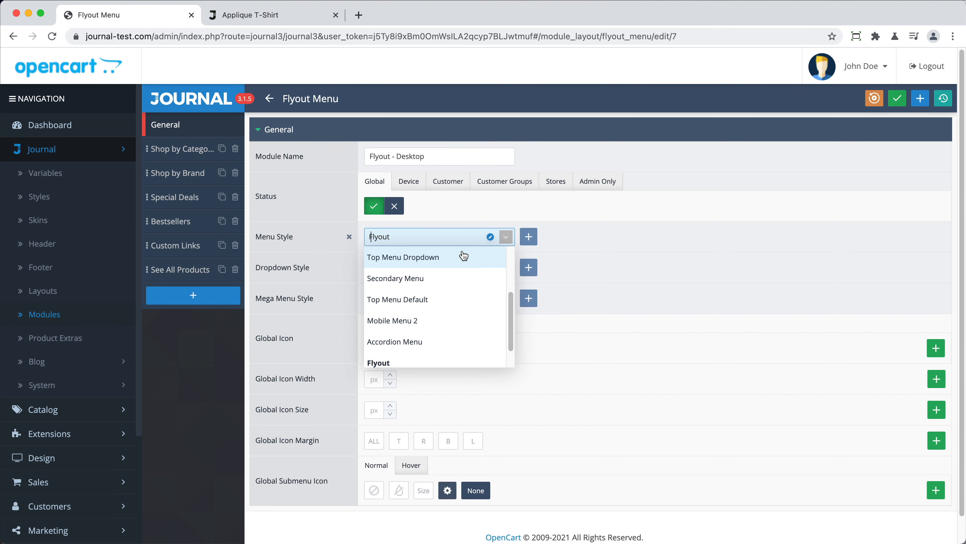
click(470, 222)
click(454, 268)
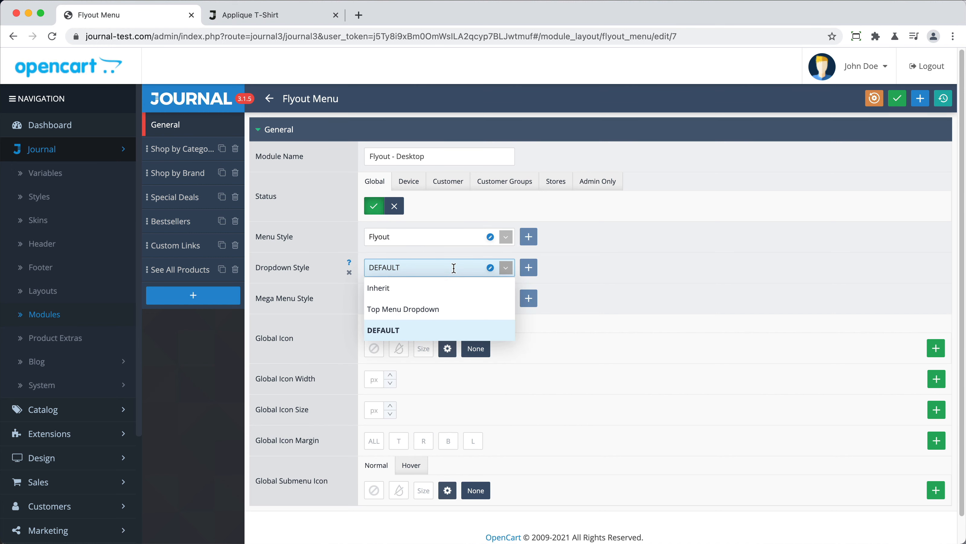
click(453, 253)
click(443, 295)
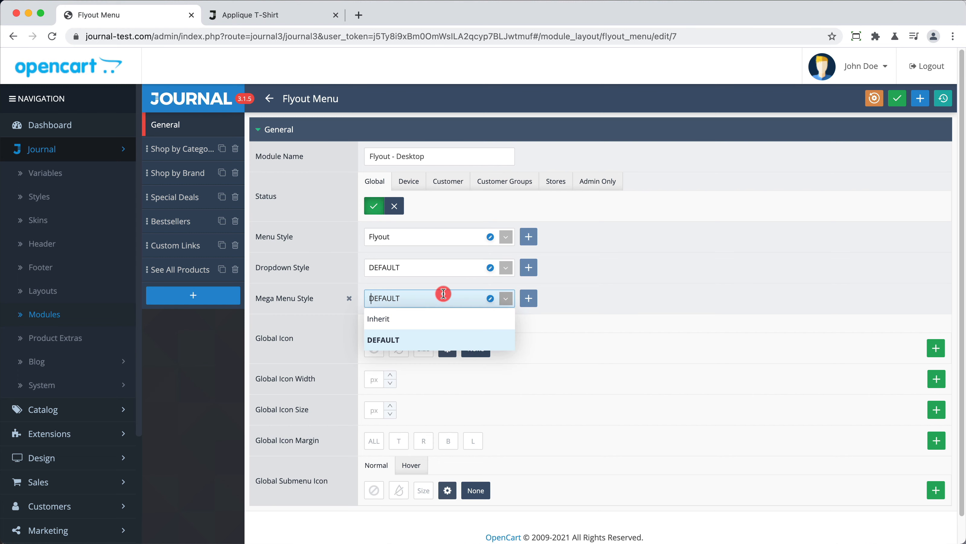
click(444, 285)
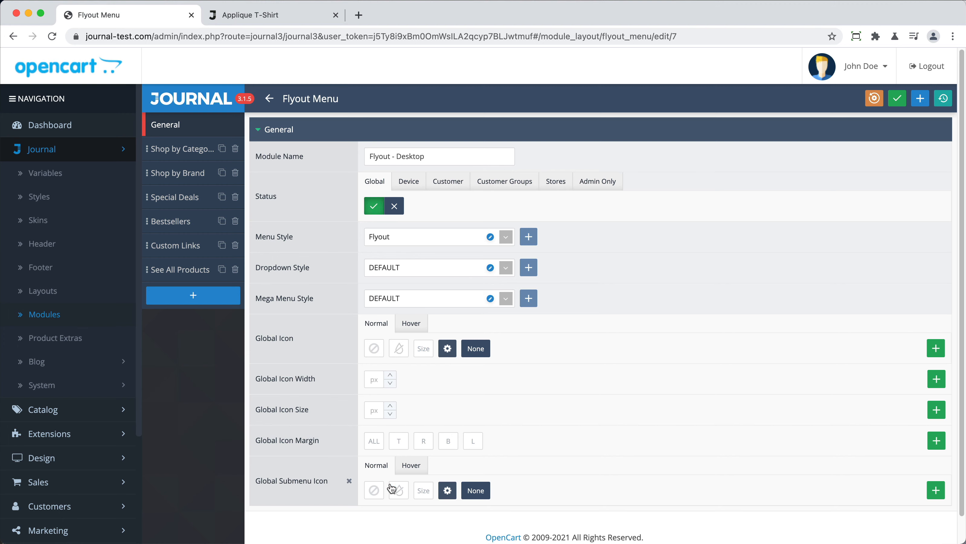
- Open the Shop by Category item of the Flyout - Desktop module and compare the items with the storefront's All Departments flyout
click(184, 150)
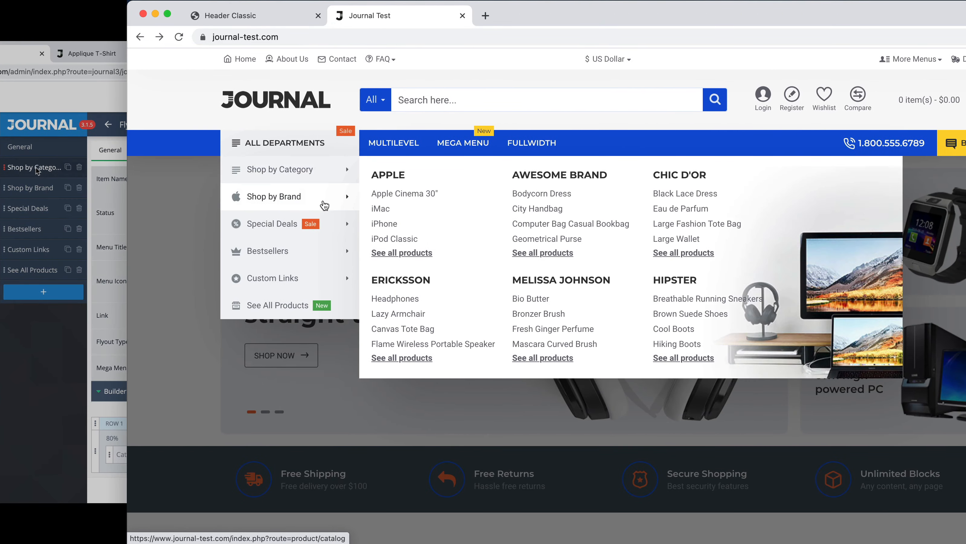
mouse_move(323, 230)
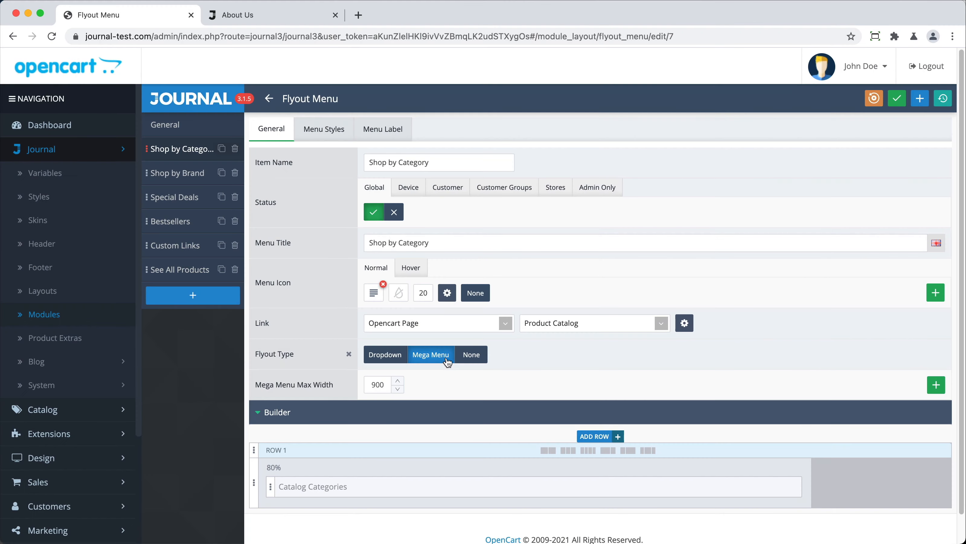
- Review the Shop by Category item's Mega Menu flyout type and max width, then look over the Catalog modules available to its builder
click(448, 361)
click(386, 383)
click(443, 240)
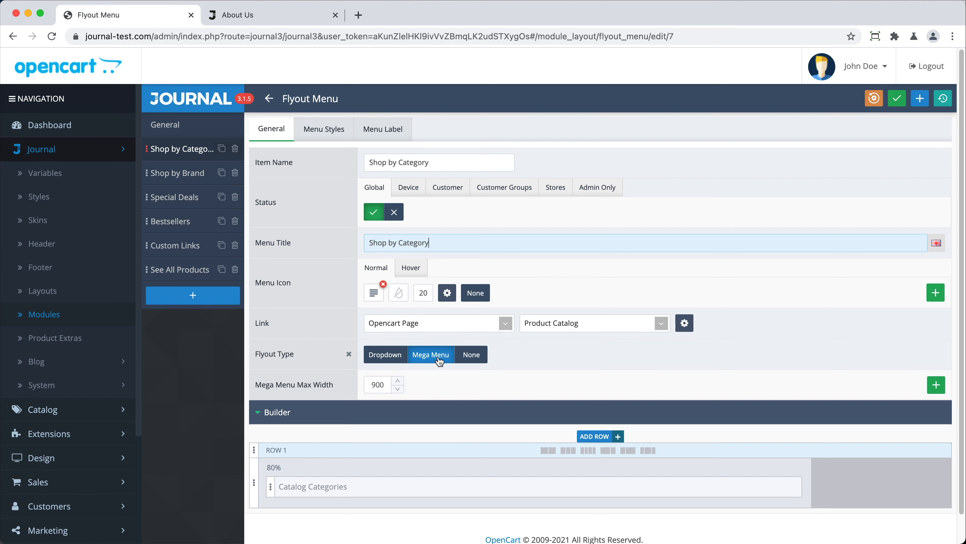
click(501, 494)
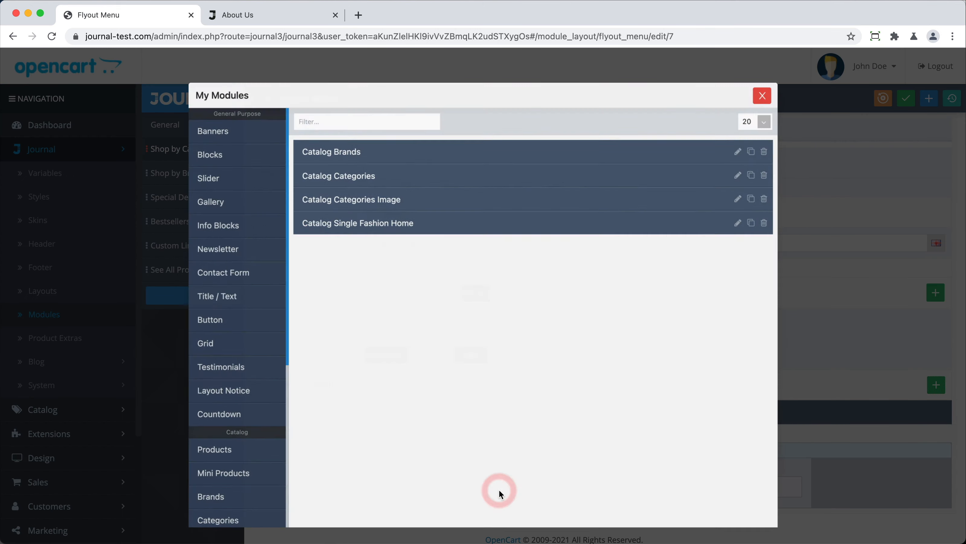
scroll(270, 363, down, 7)
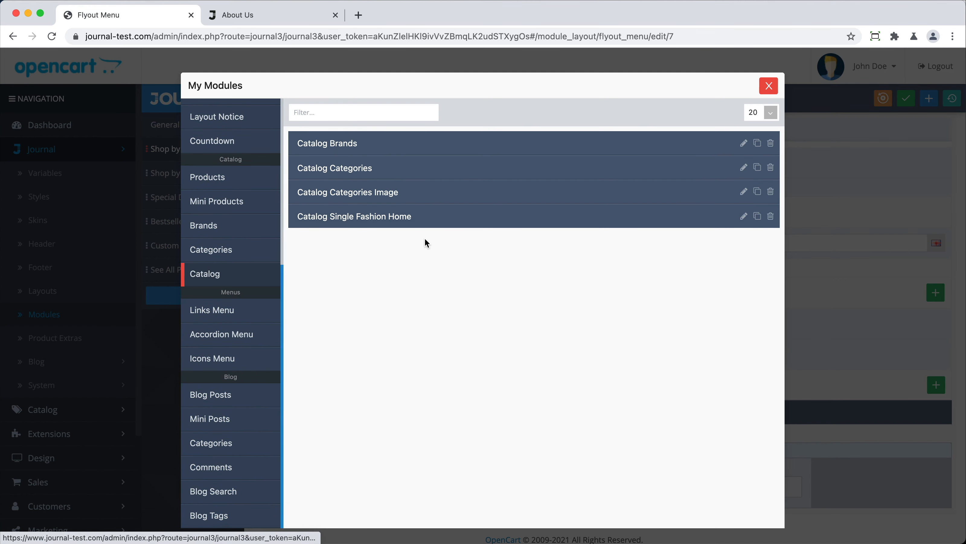
click(864, 231)
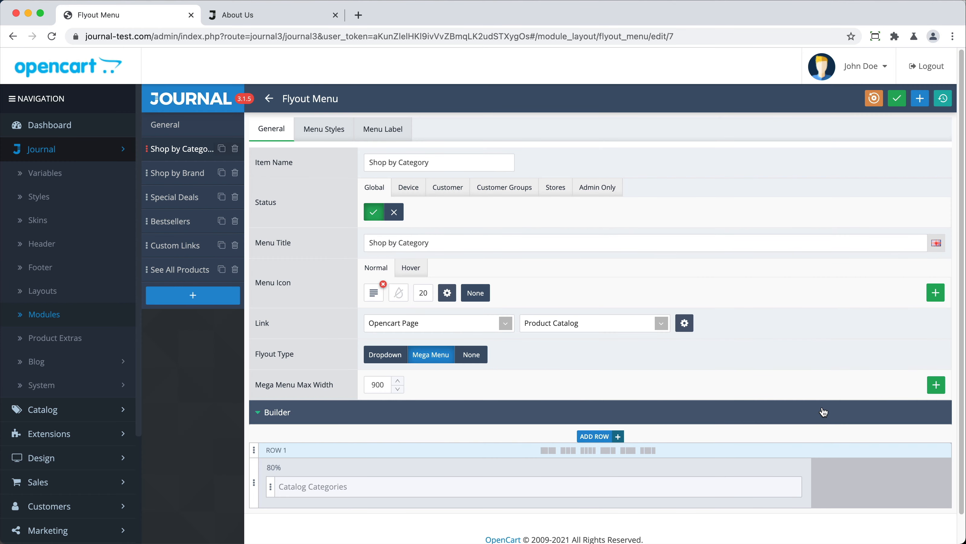
- Examine the row options of Shop by Category's Row 1, including the background image and its 1024 breakpoint rule, then close them
mouse_move(835, 441)
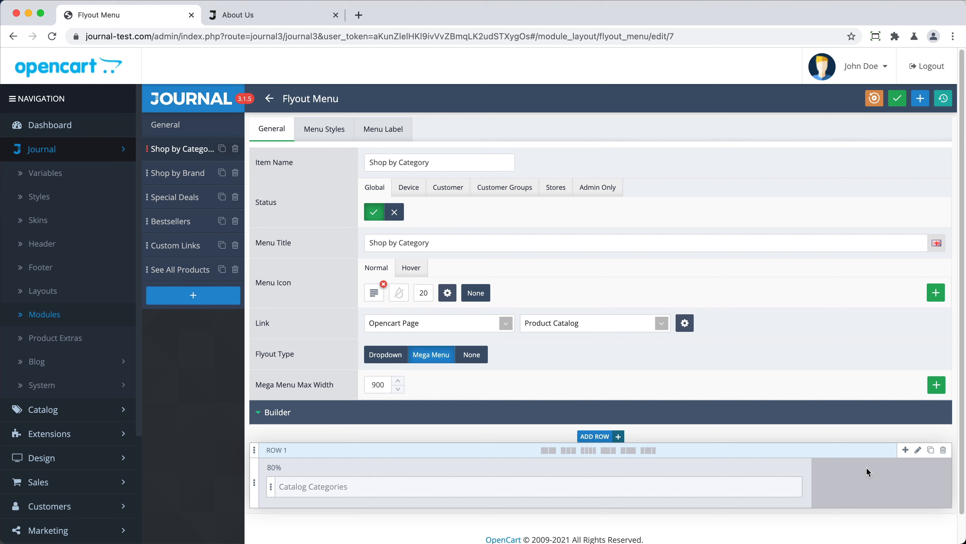
click(883, 478)
click(919, 450)
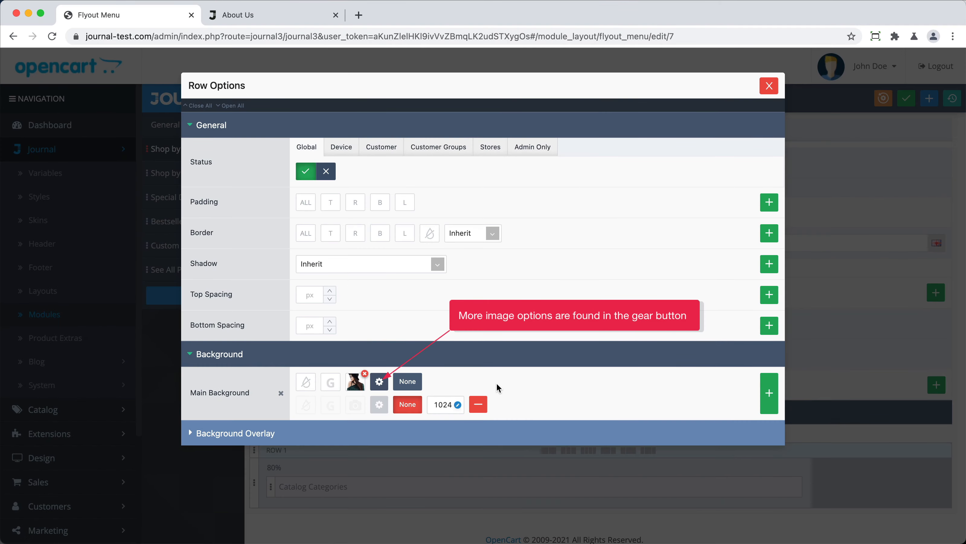
click(769, 391)
click(479, 427)
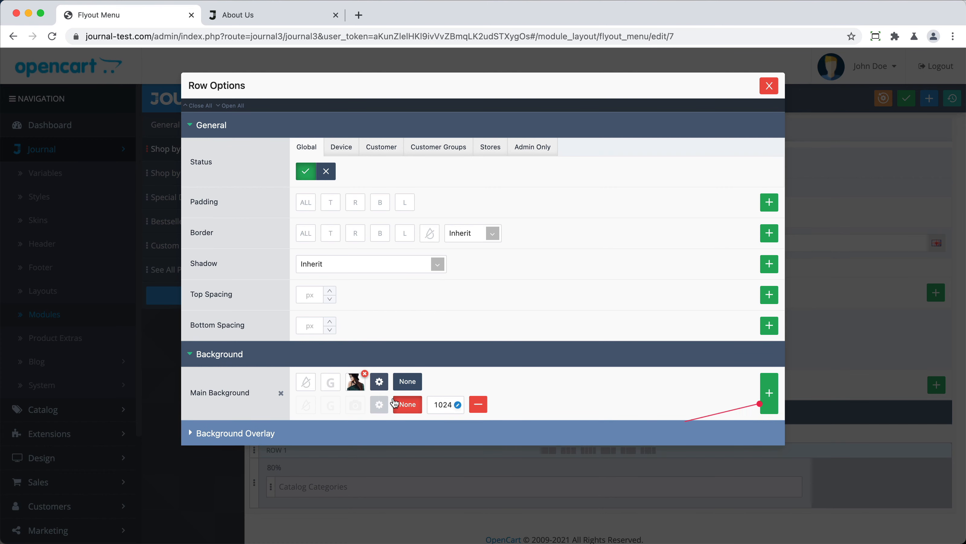
click(443, 405)
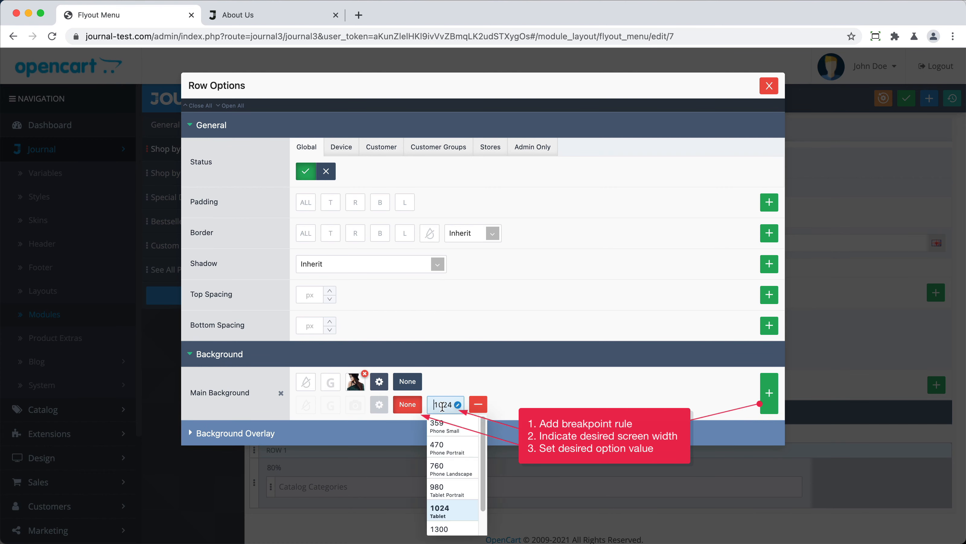
click(414, 406)
click(411, 405)
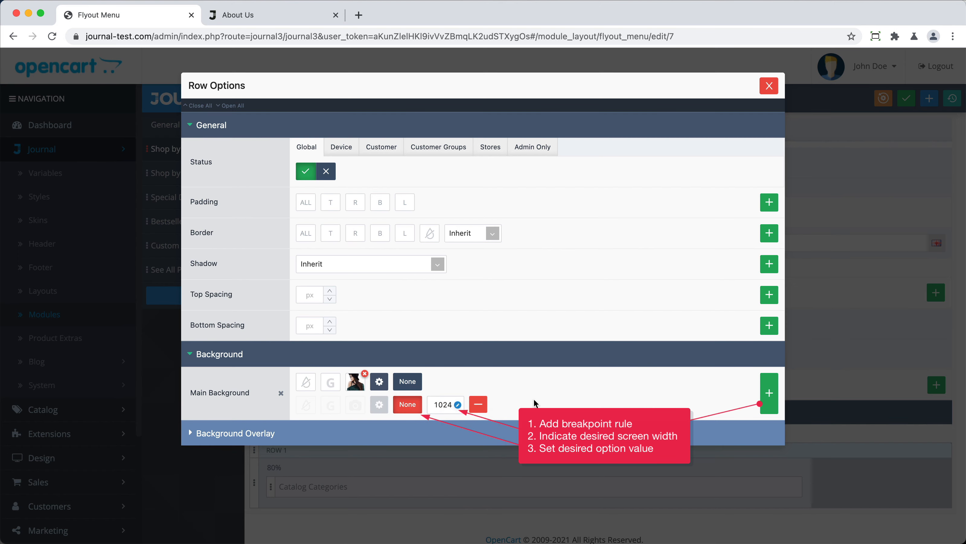
click(873, 365)
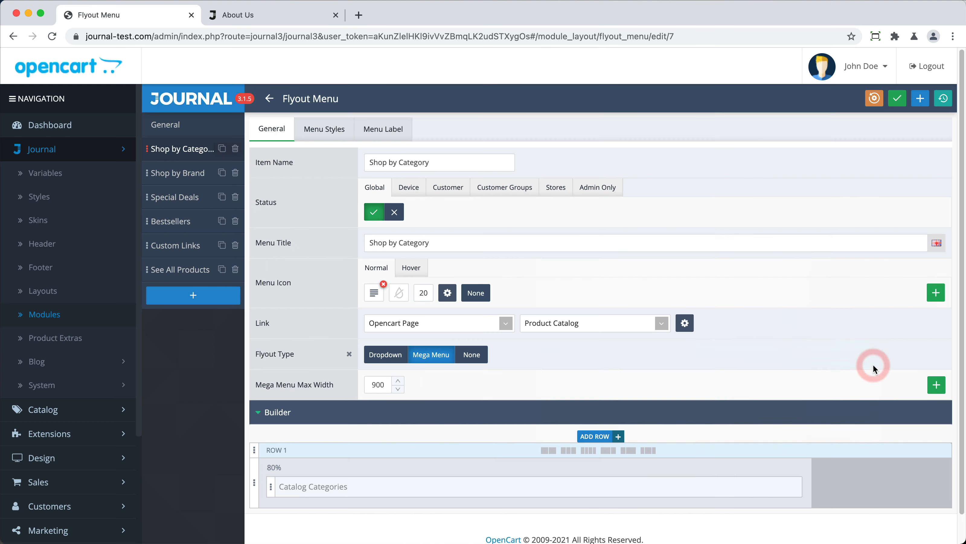
- Open the Shop by Brand item, look over the Catalog Brands module in its mega menu, and close the module
click(188, 174)
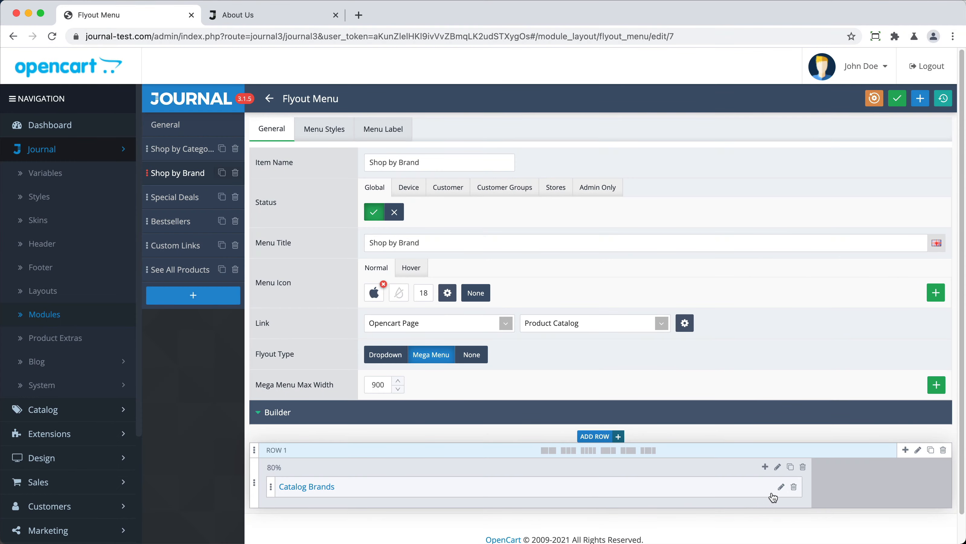
click(780, 487)
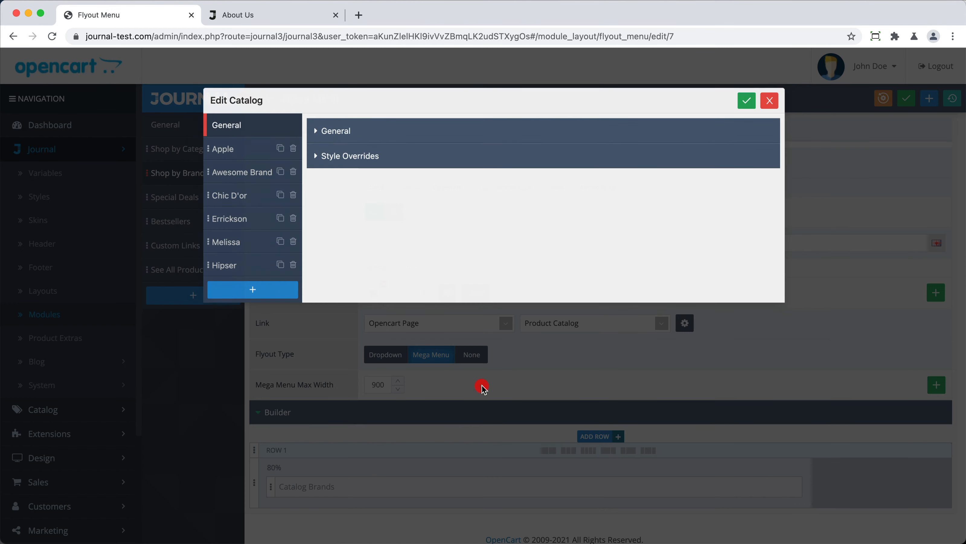
click(482, 388)
- Find the Catalog modules among Journal's modules, look over Catalog Brands, and return to the Flyout - Desktop module
click(50, 315)
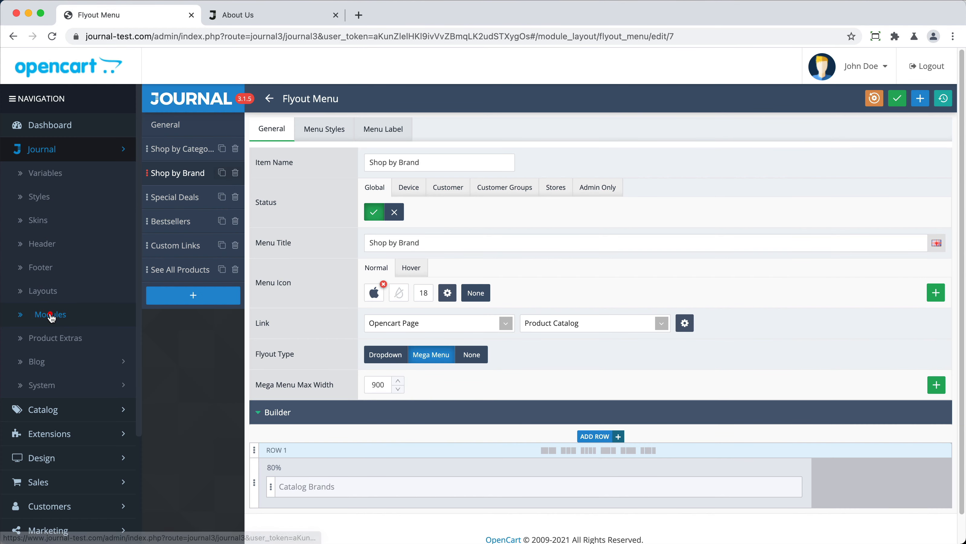
scroll(191, 403, down, 10)
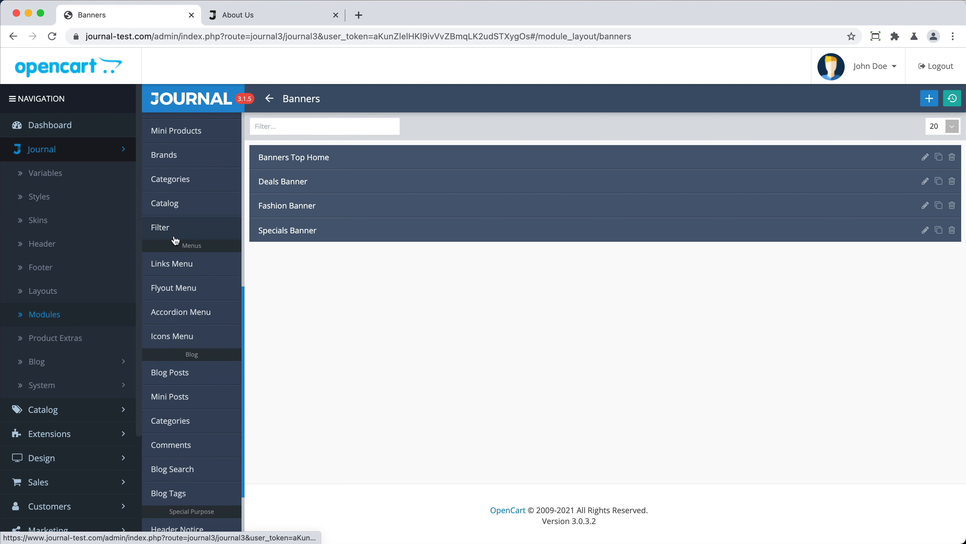
click(184, 203)
click(329, 160)
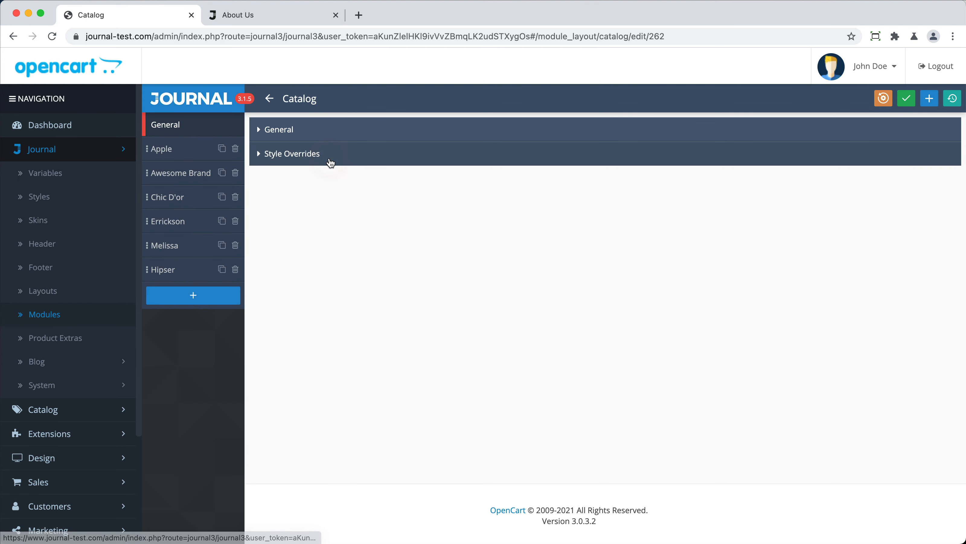
click(268, 98)
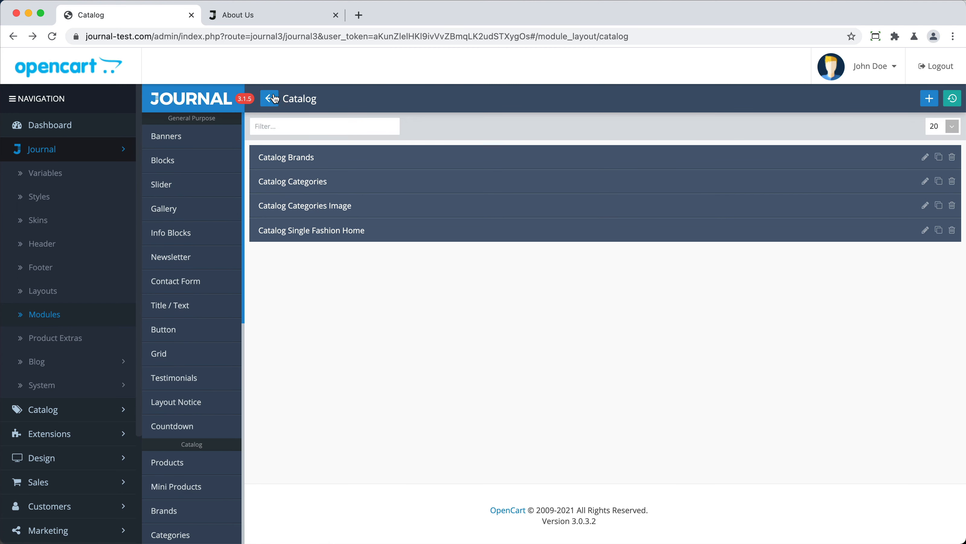
click(273, 98)
click(274, 99)
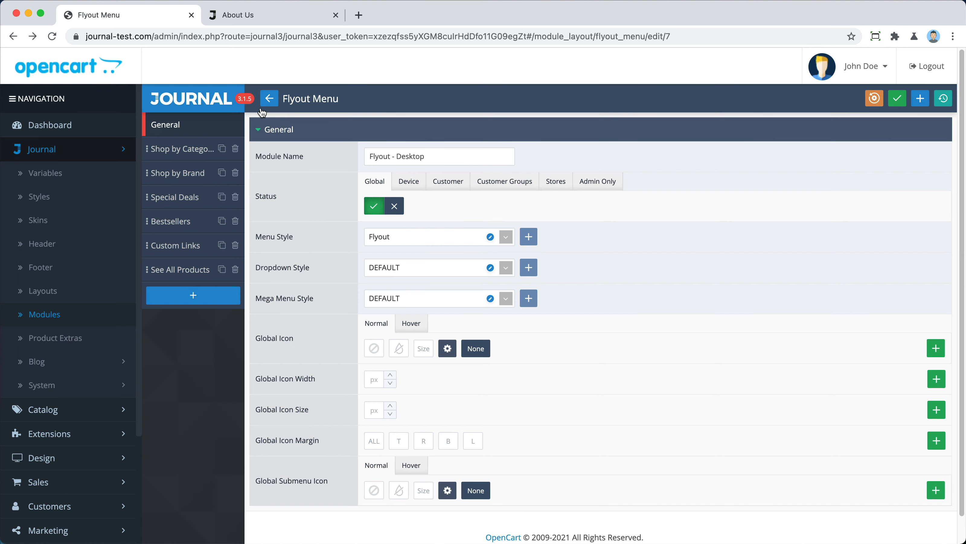
- Open the Special Deals item, review the column options of its 70% column, and close them
click(196, 197)
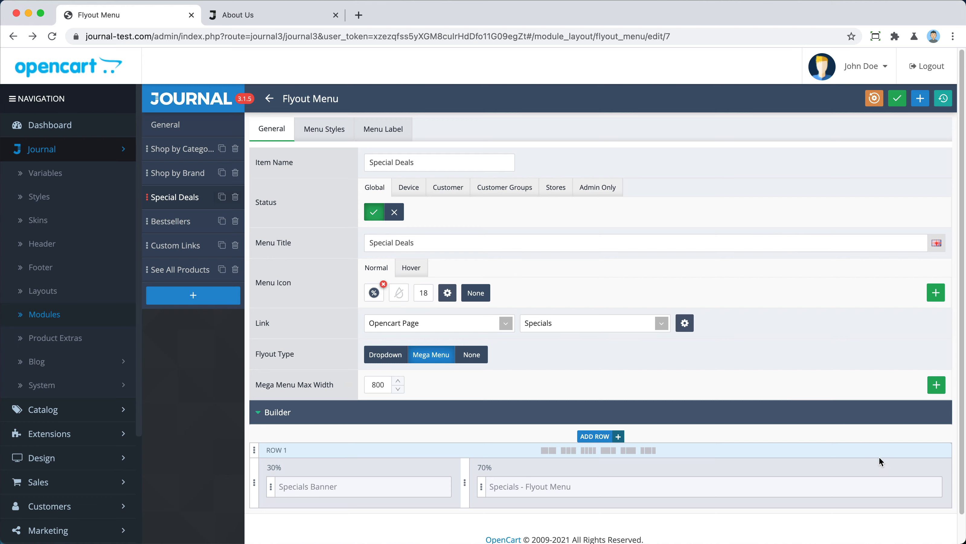
click(918, 467)
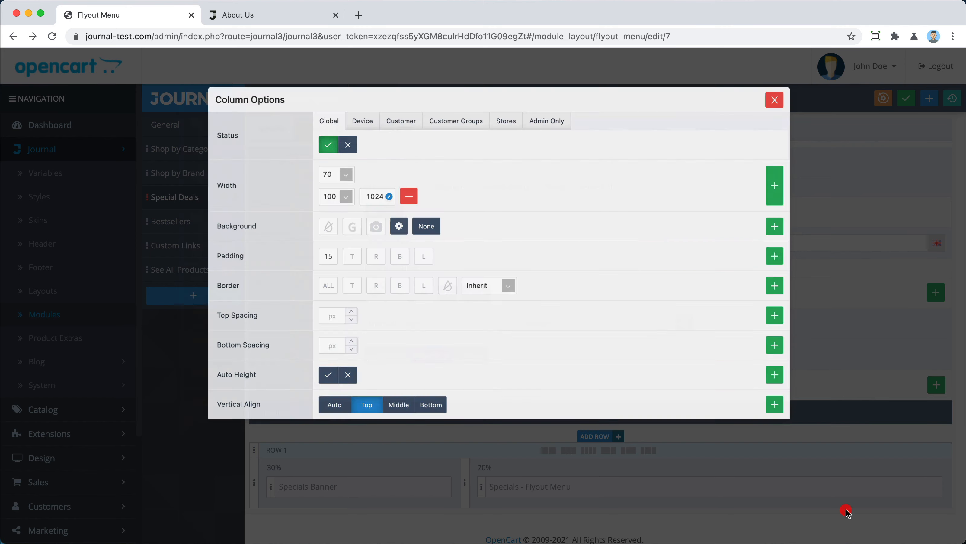
click(848, 508)
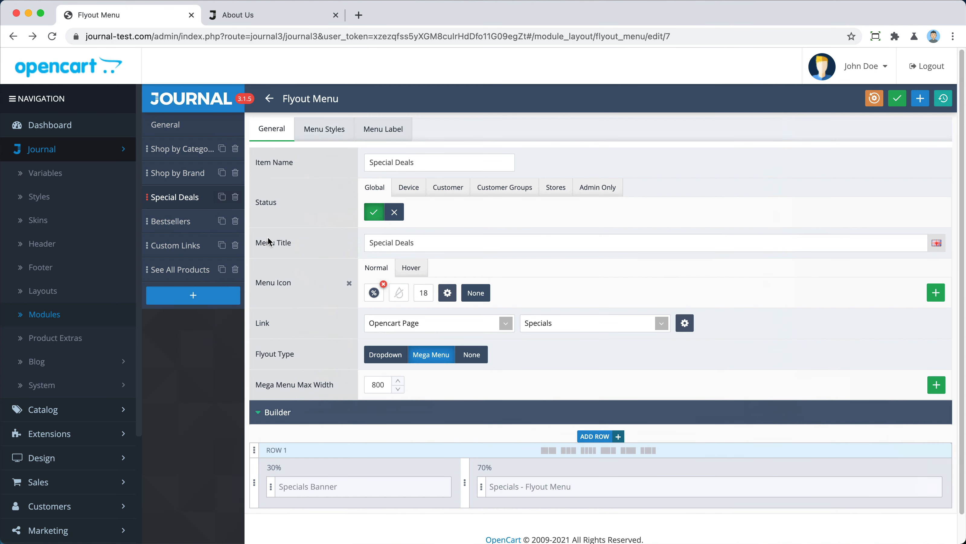
- Review the Bestsellers item's mega menu layout, then examine the two builder rows of the Custom Links item
click(185, 226)
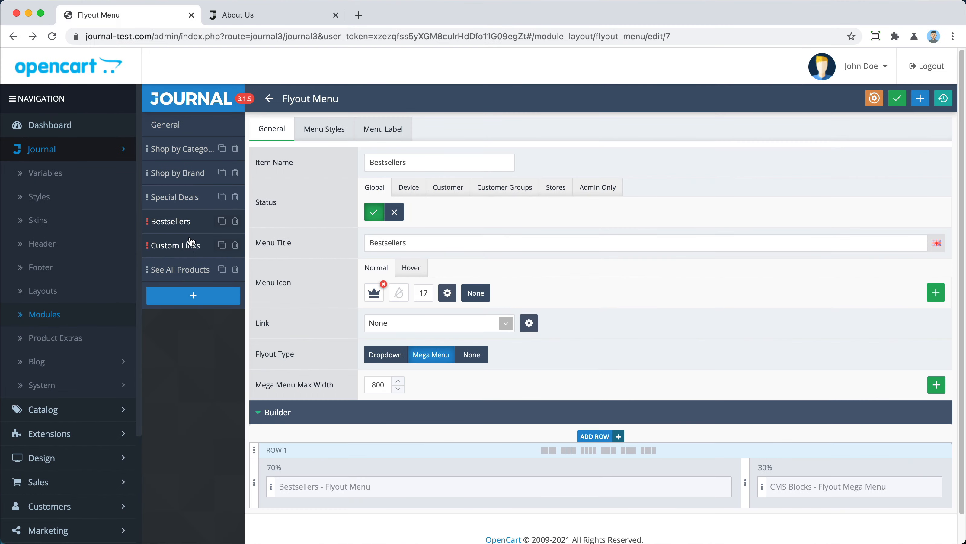
click(189, 248)
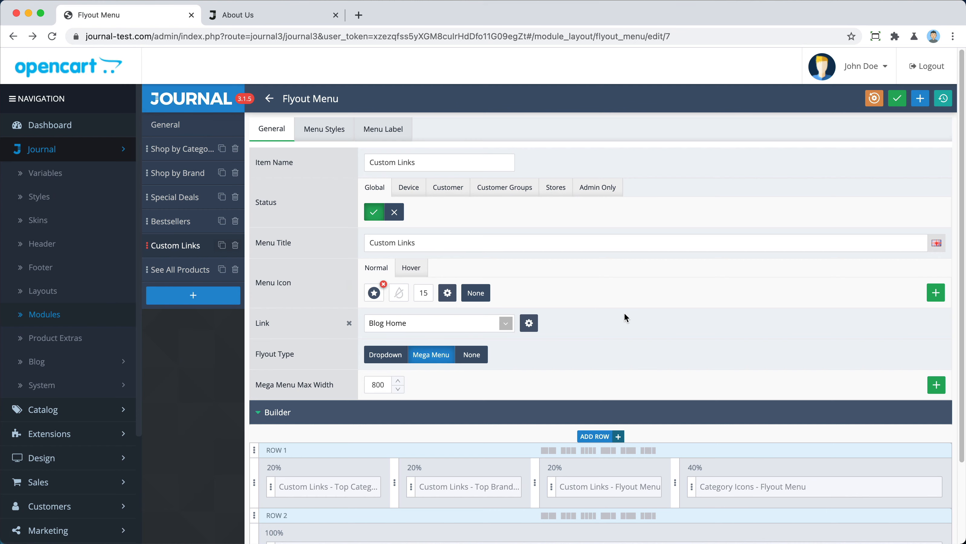
scroll(626, 317, down, 3)
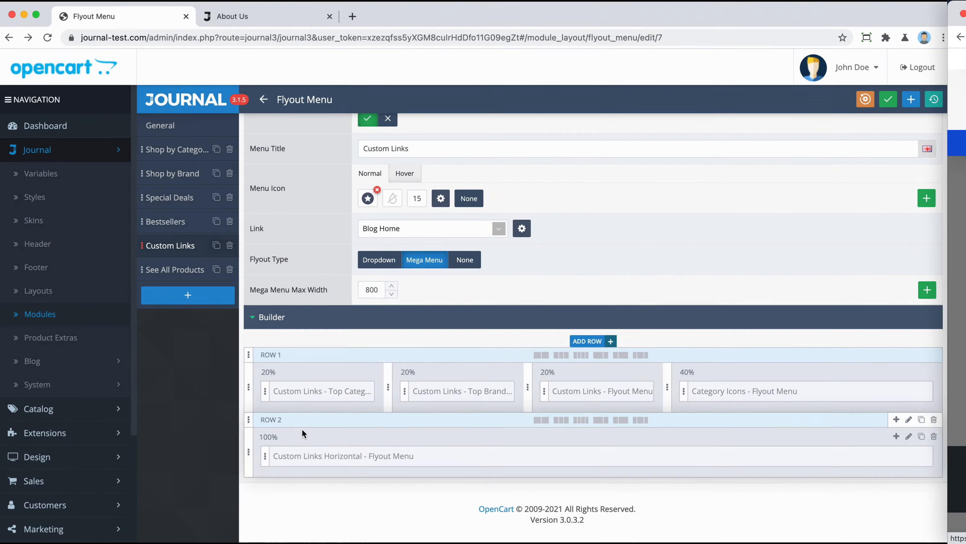
click(273, 437)
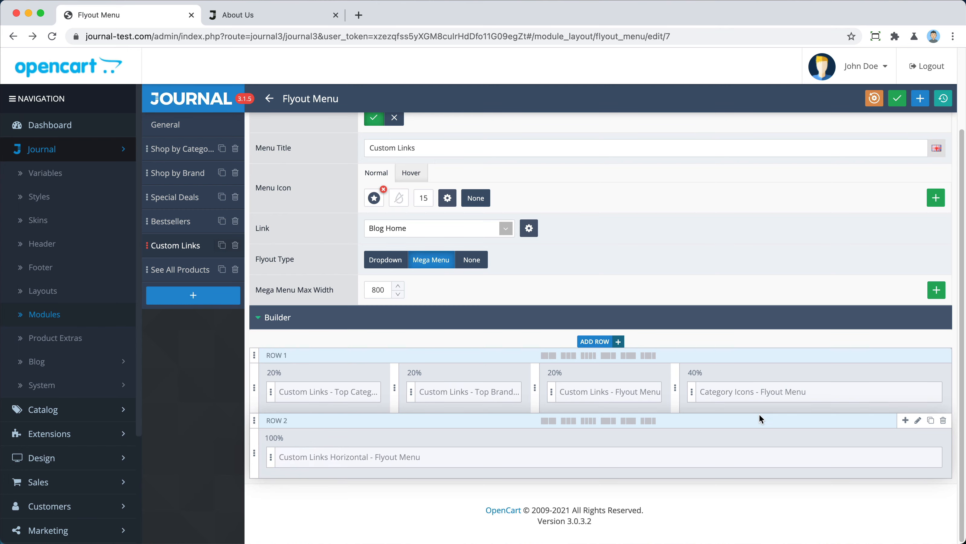
- Open the Custom Links Horizontal - Flyout Menu module, review its Horizontal direction under the style overrides, and close it
click(924, 456)
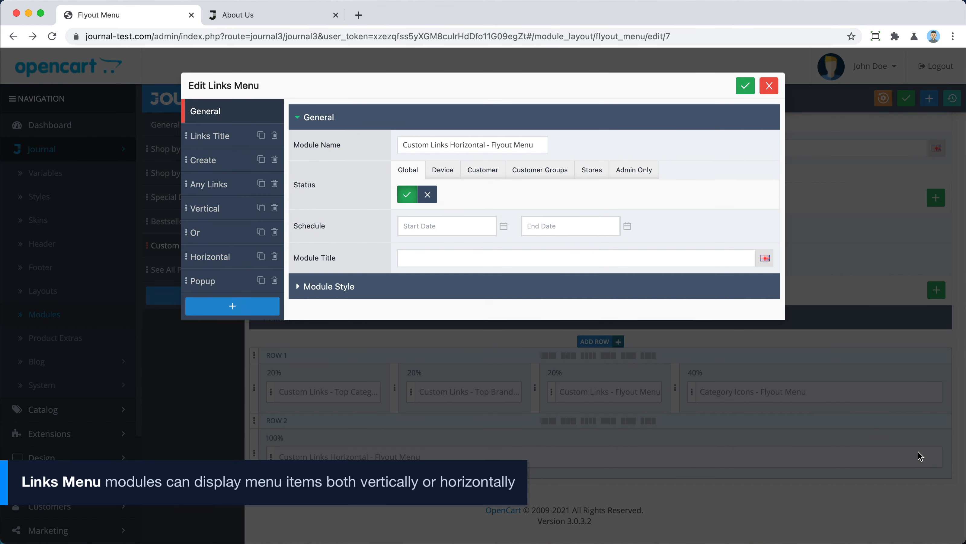
click(557, 289)
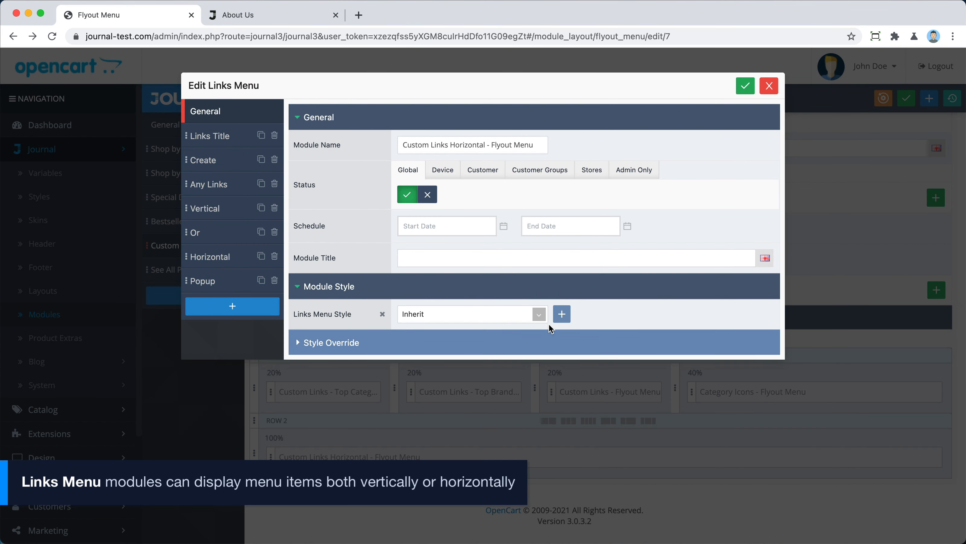
click(553, 341)
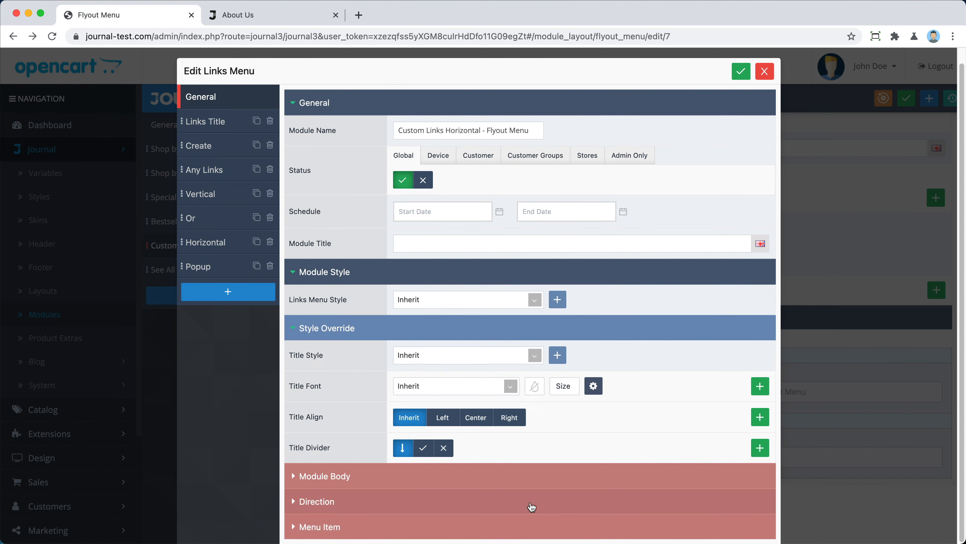
click(531, 503)
scroll(531, 503, down, 3)
click(490, 453)
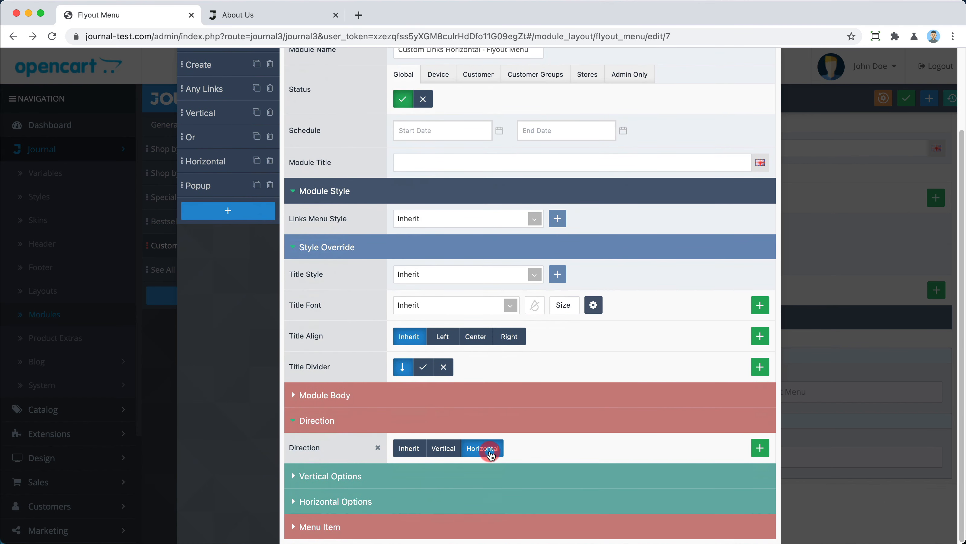
click(824, 304)
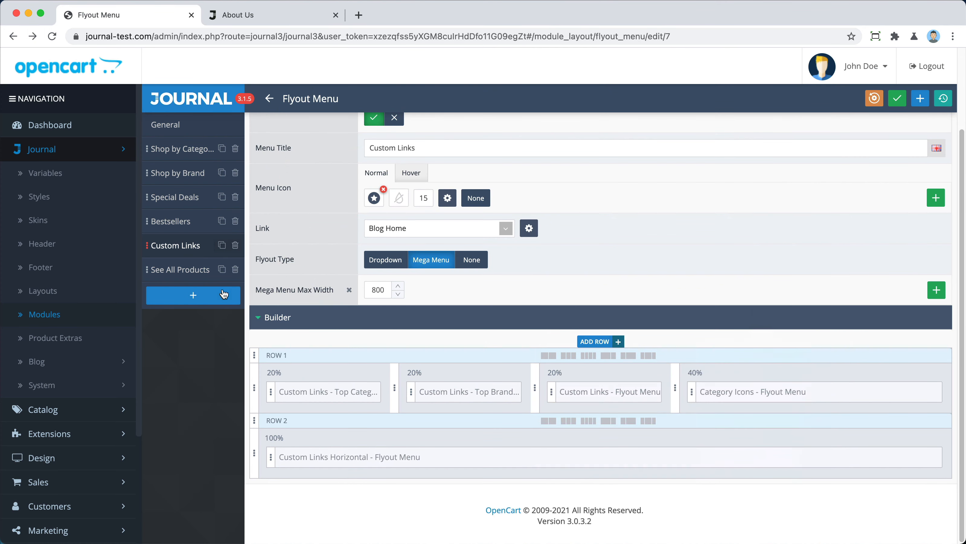
- Open the See All Products item, review its link type and Product Catalog target, and follow its link on the storefront
click(192, 271)
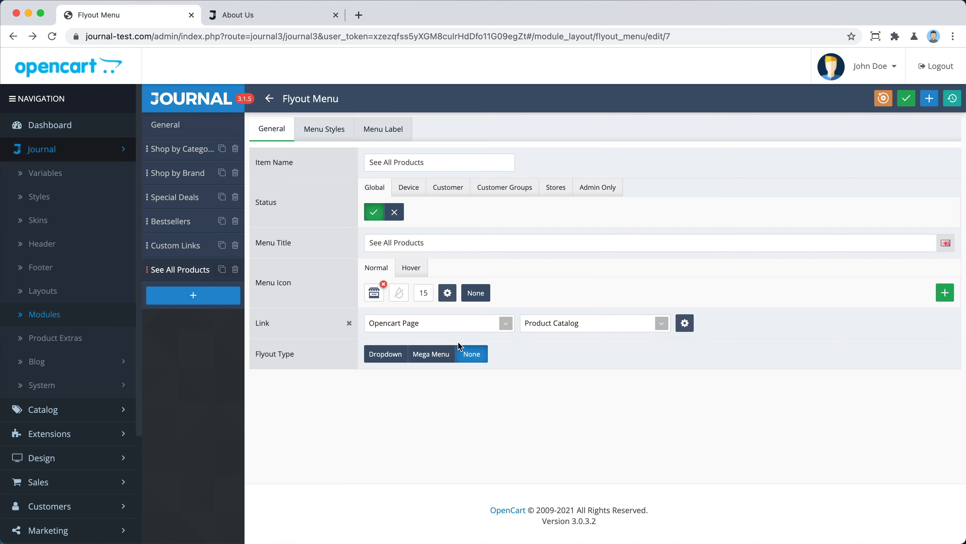
click(470, 323)
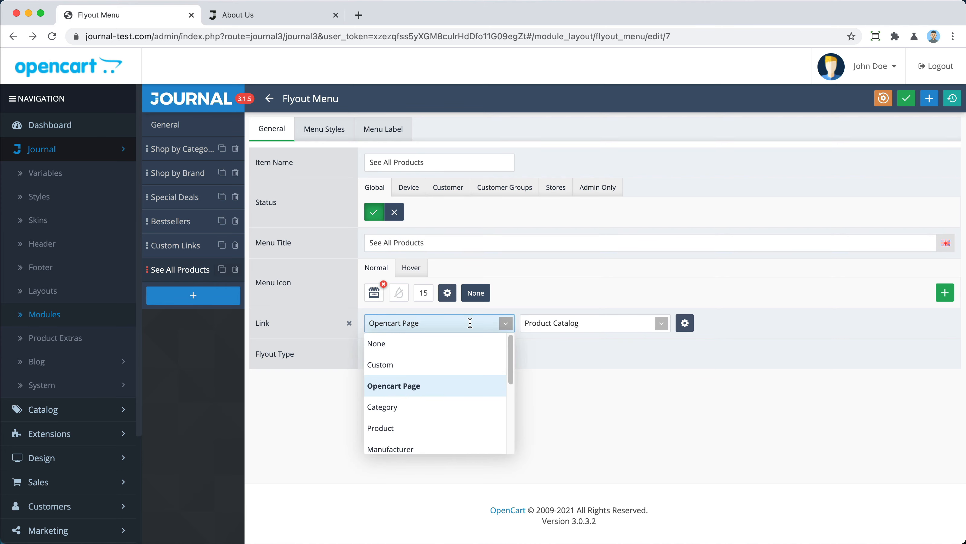
click(586, 323)
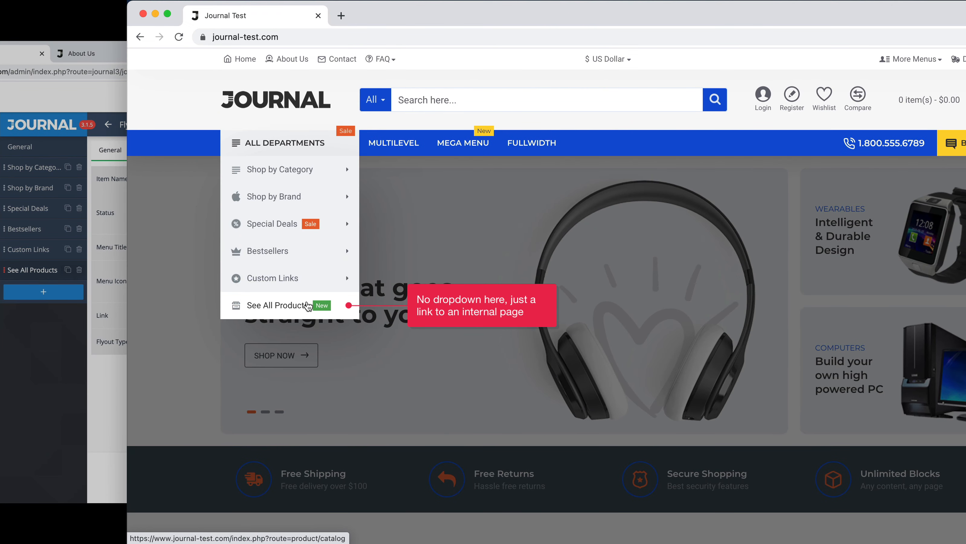
click(308, 306)
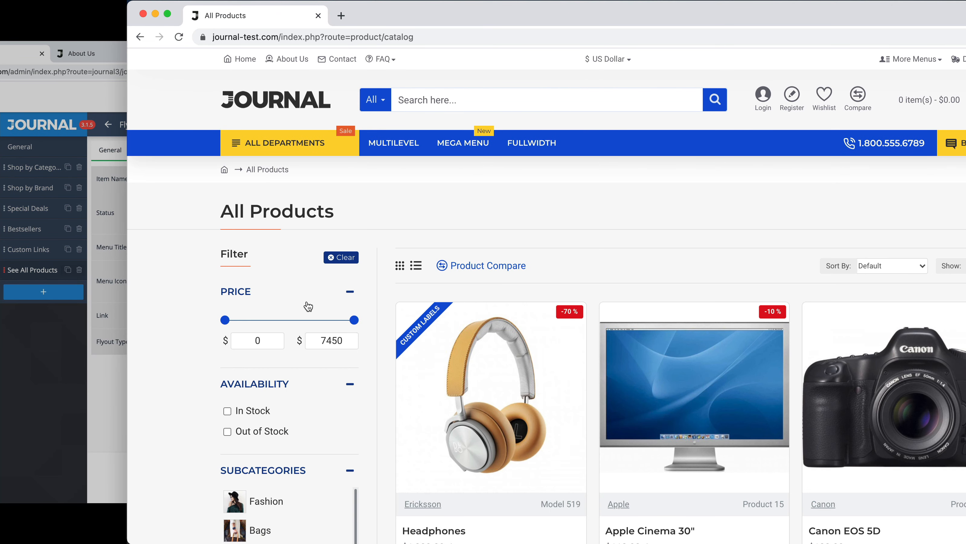
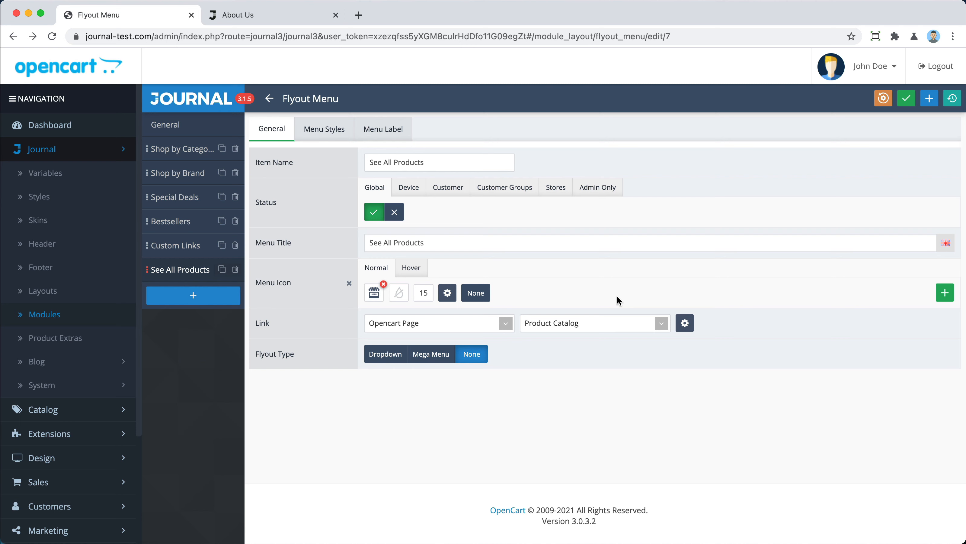
- Create a Classic desktop header named My New Header and save it
click(95, 243)
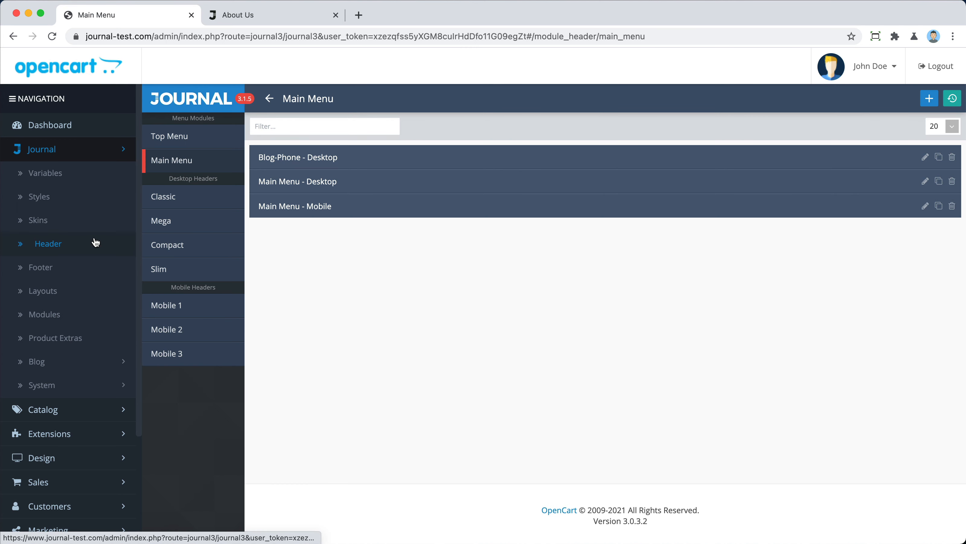
click(204, 205)
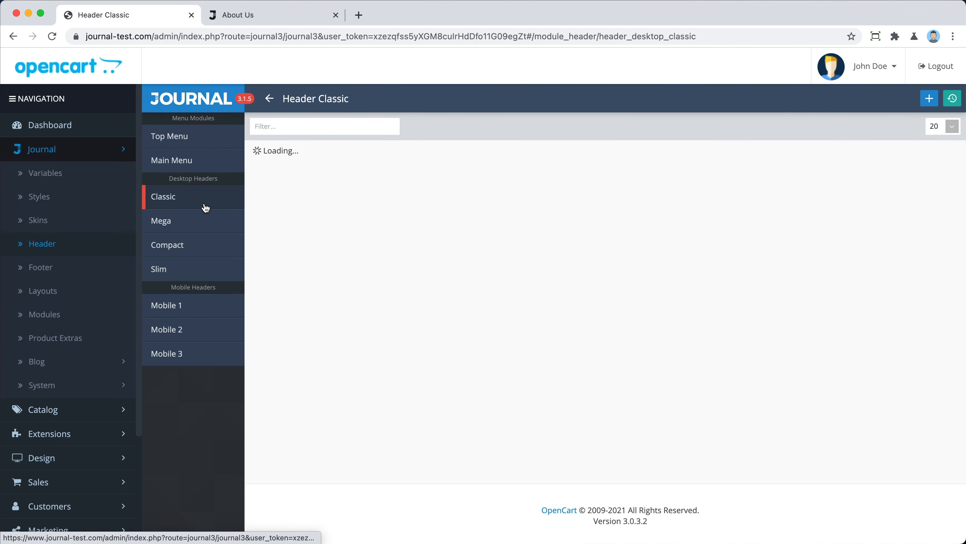
click(929, 98)
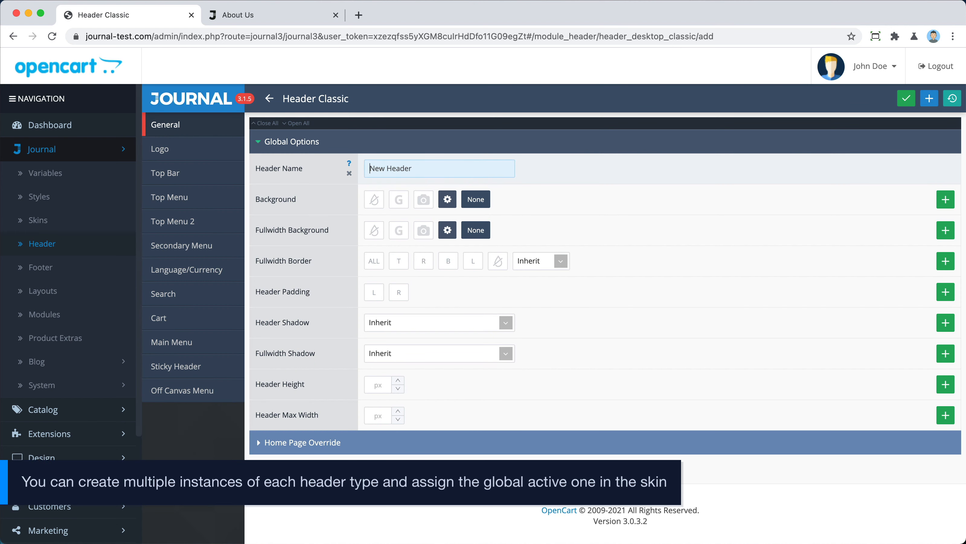
text(My)
click(906, 98)
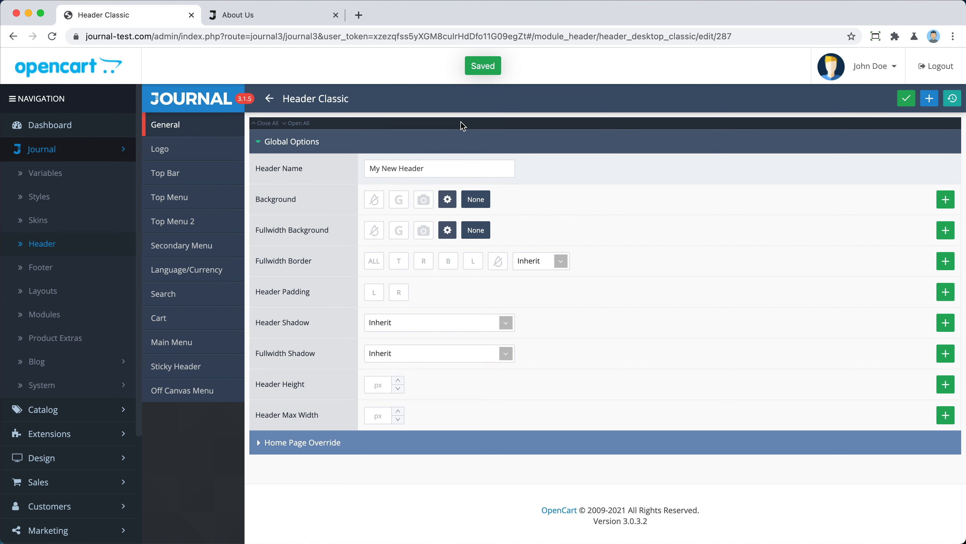
- Open the Default skin's header settings and choose My New Header as the desktop header
click(53, 220)
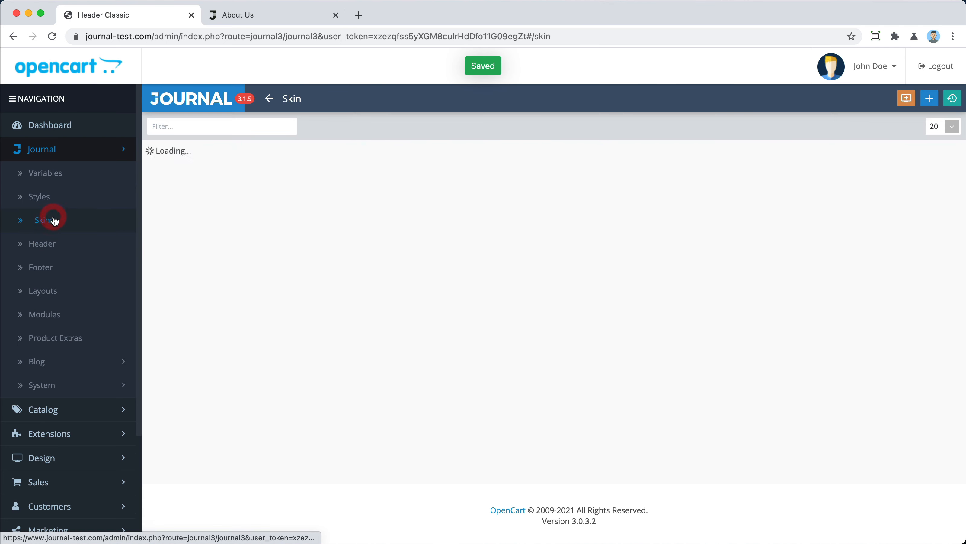
click(240, 160)
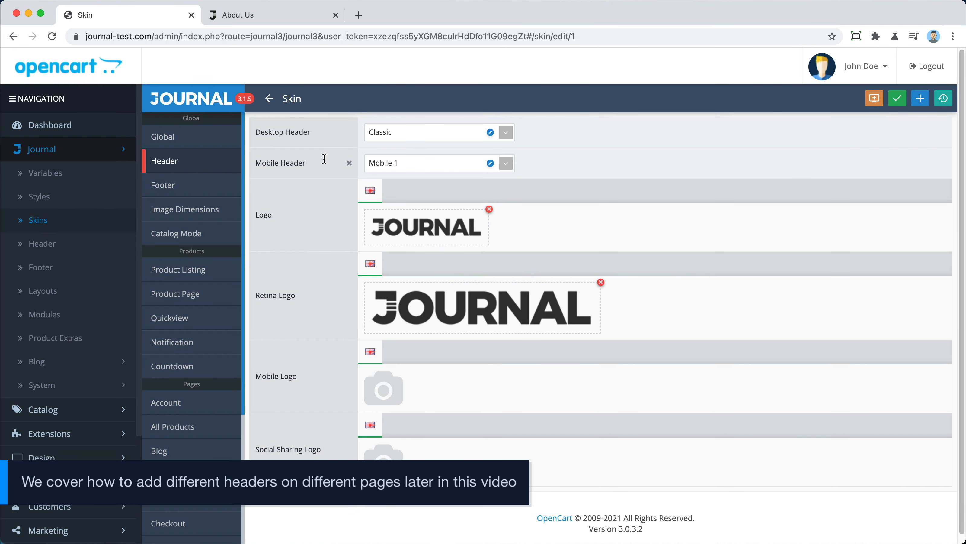
click(430, 133)
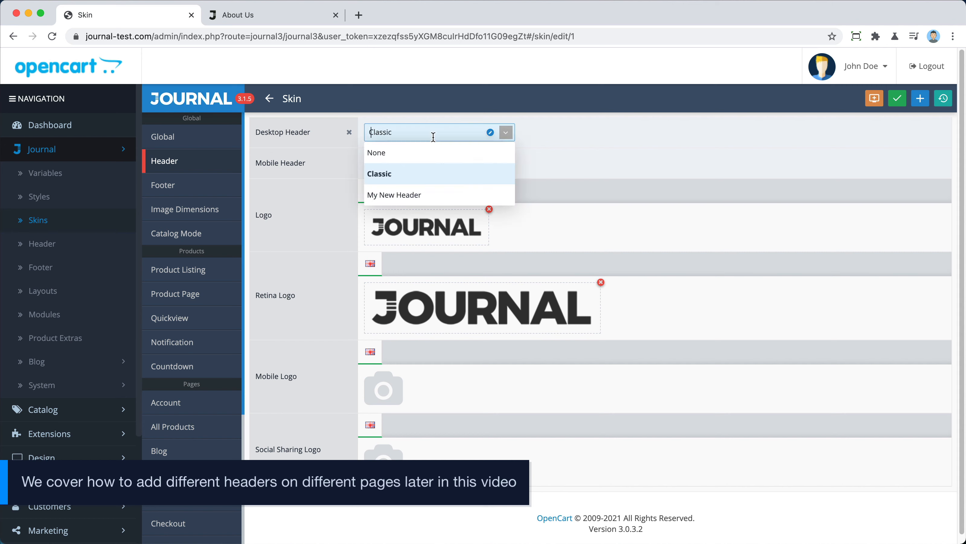
click(423, 198)
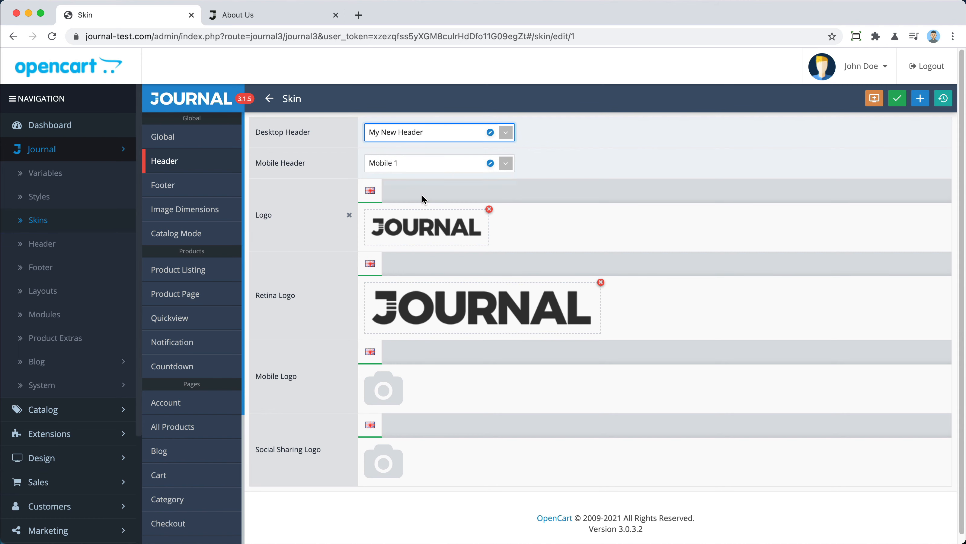
- Create a Mega desktop header named Mega and save it
click(105, 244)
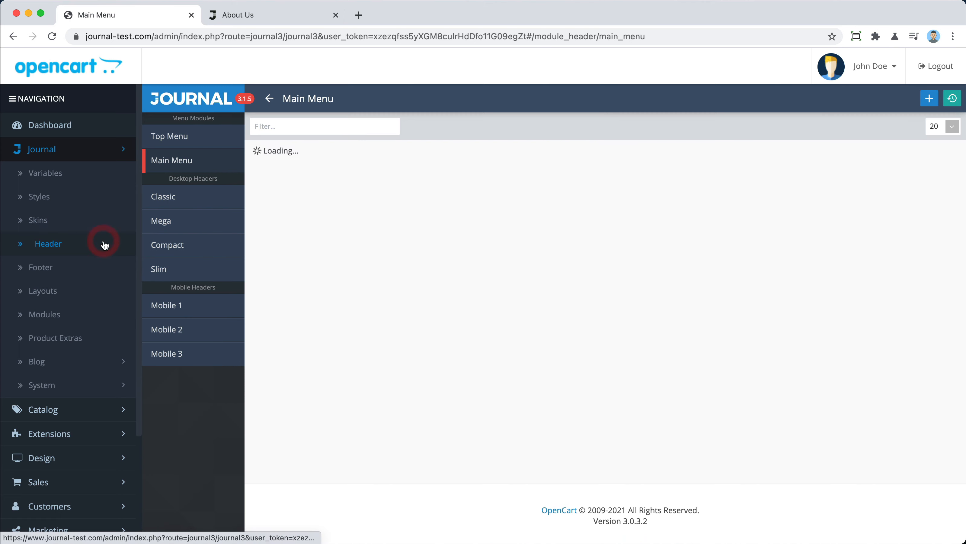
click(214, 222)
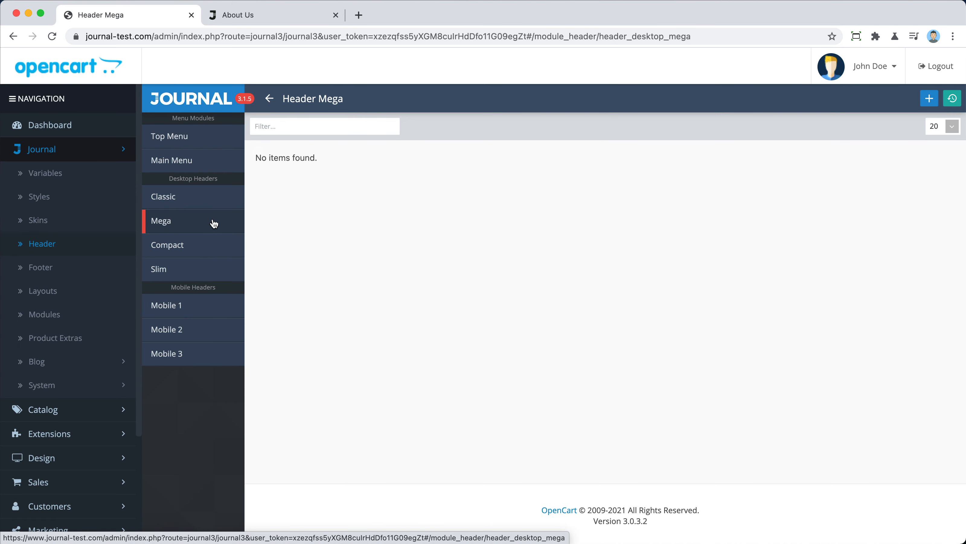
click(929, 99)
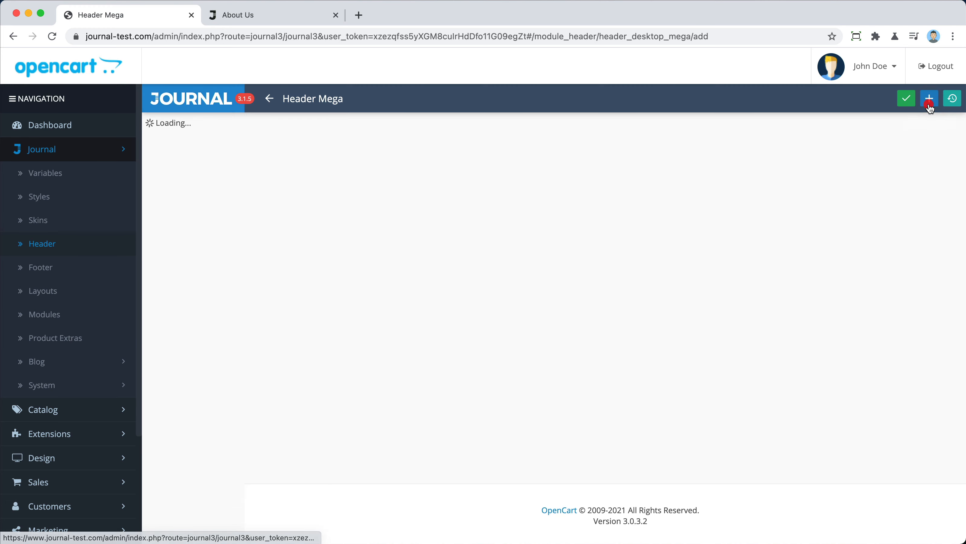
triple_click(492, 176)
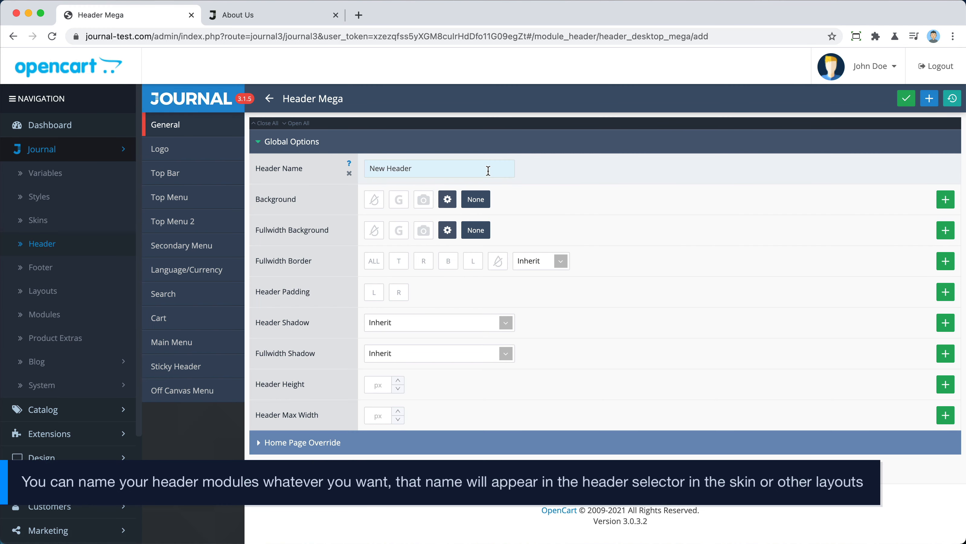
text(Mega)
key(super+s)
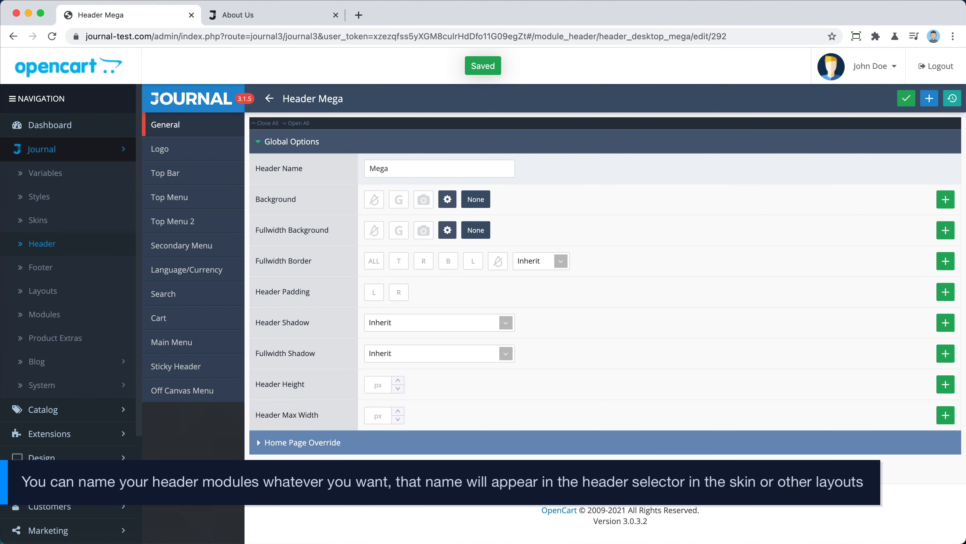
- Set the Default skin's desktop header to Mega and save the skin
click(75, 225)
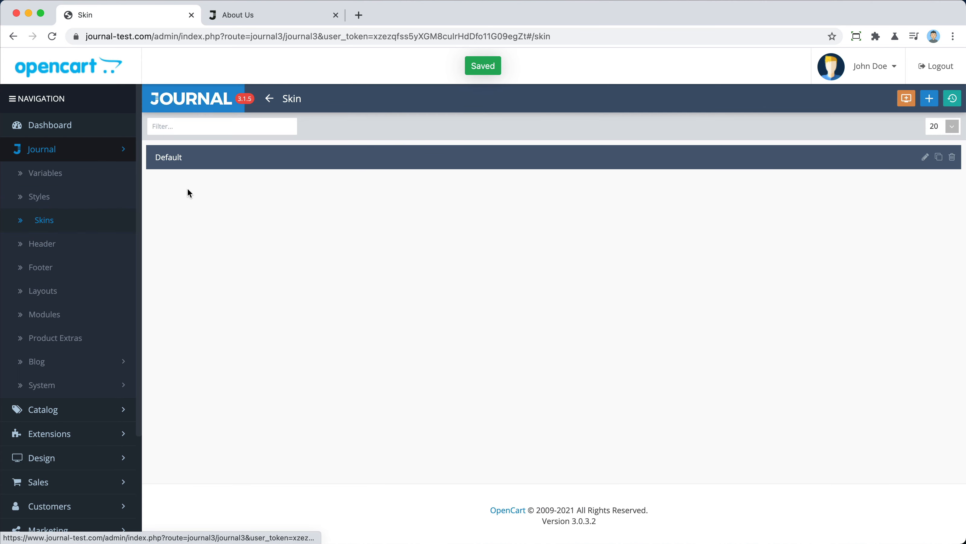
click(256, 162)
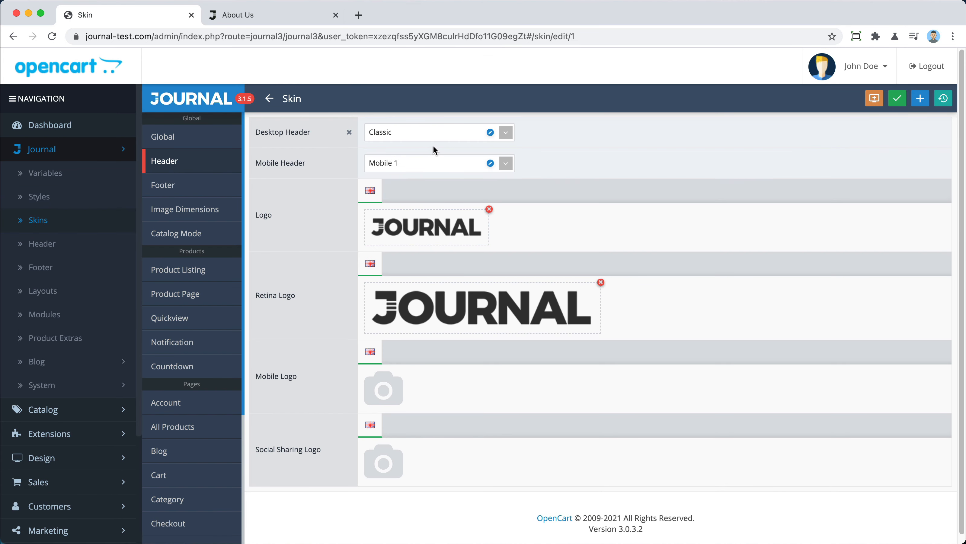
click(441, 137)
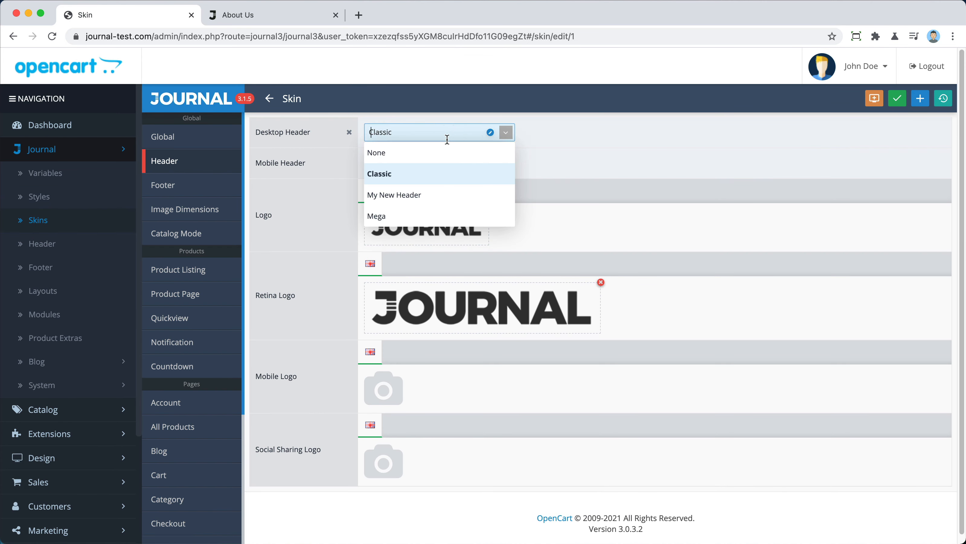
click(430, 215)
key(super+s)
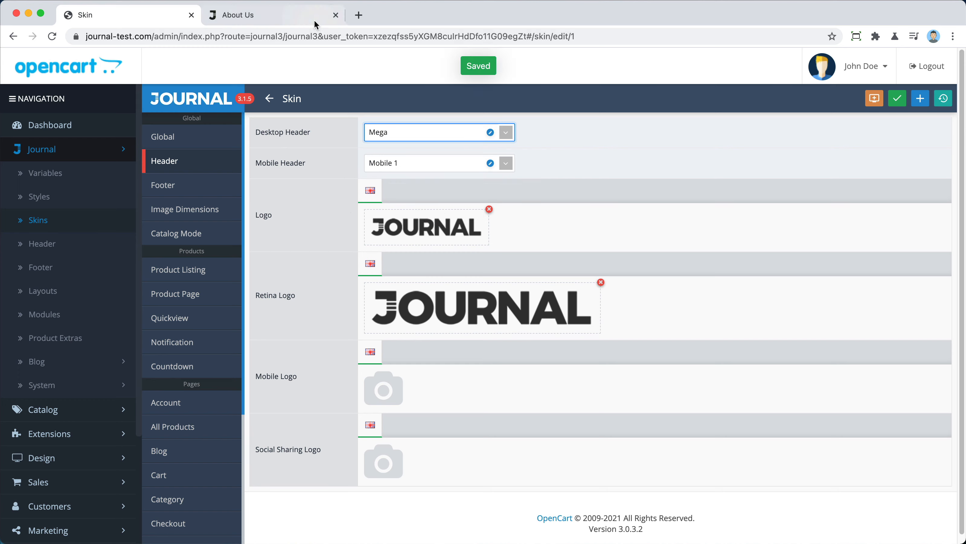
- Reload the About Us storefront page to check its header, and return to the skin settings
click(314, 23)
key(super+r)
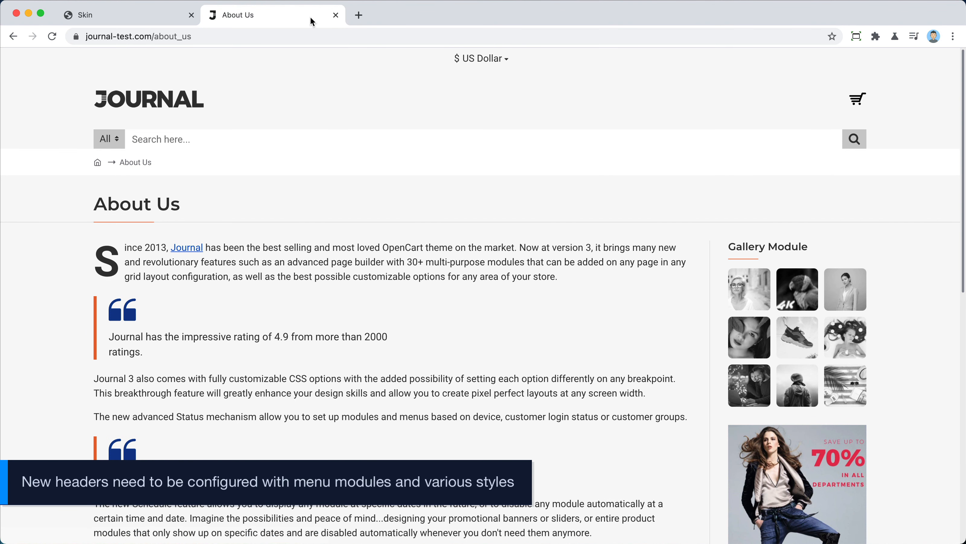
click(159, 19)
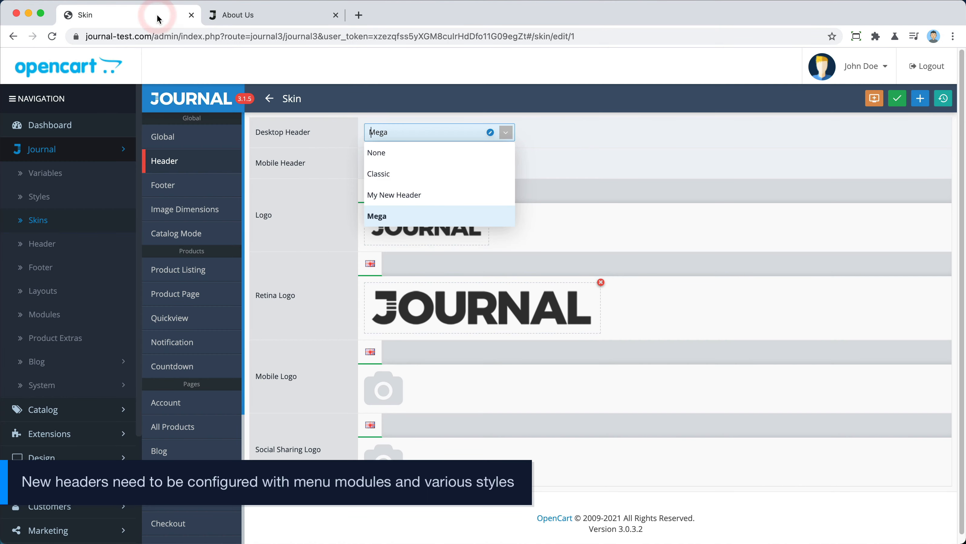
- Open the Mega header for quick editing, set its fullwidth background to light blue DBE8F0 and its header height to 100 px
click(491, 134)
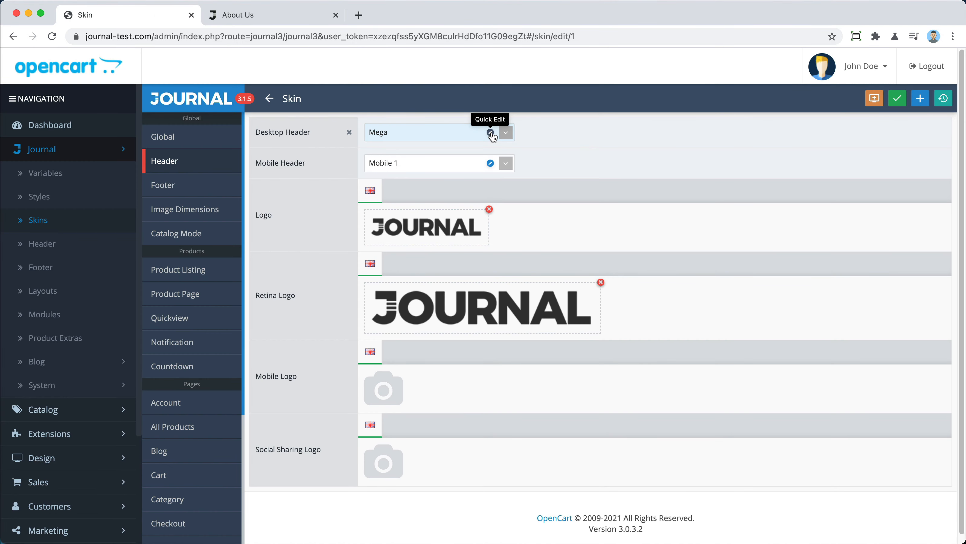
click(490, 132)
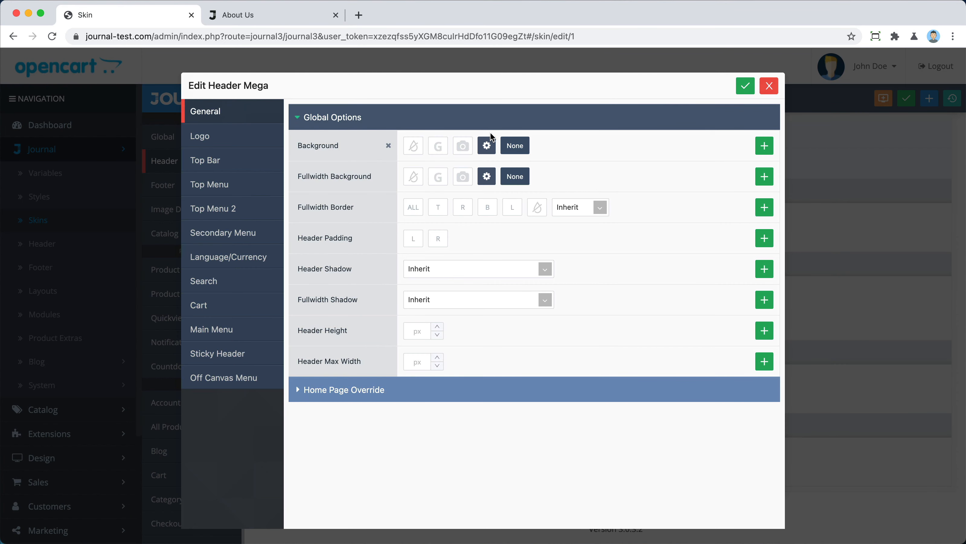
click(415, 176)
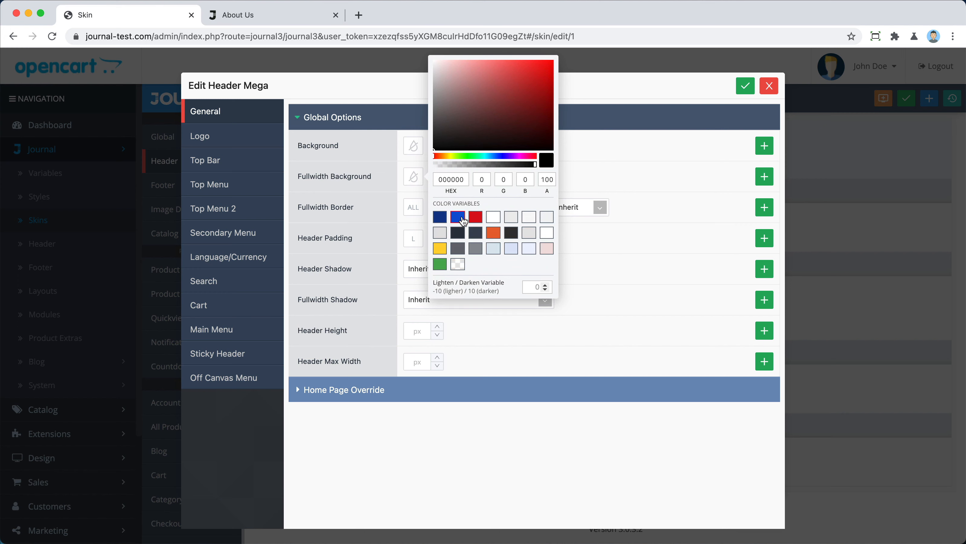
click(495, 249)
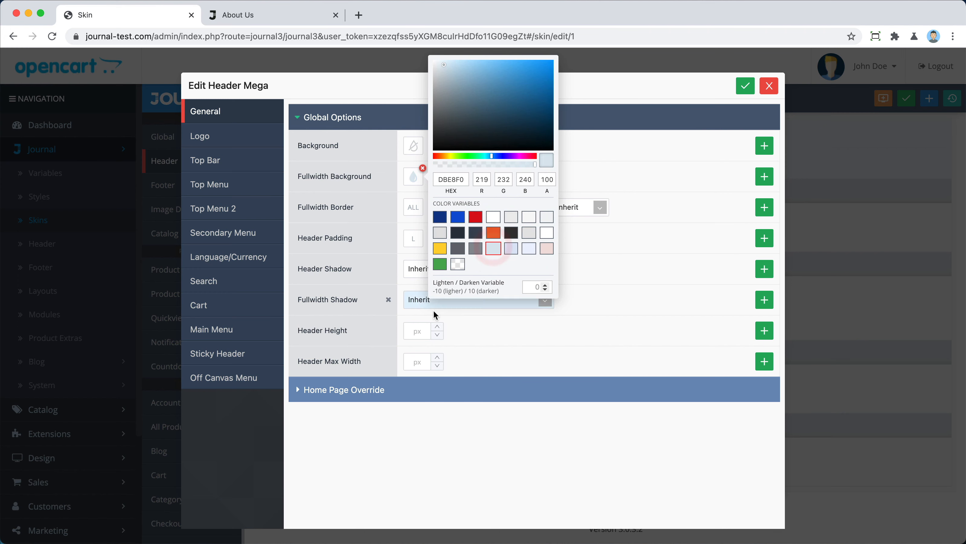
click(418, 327)
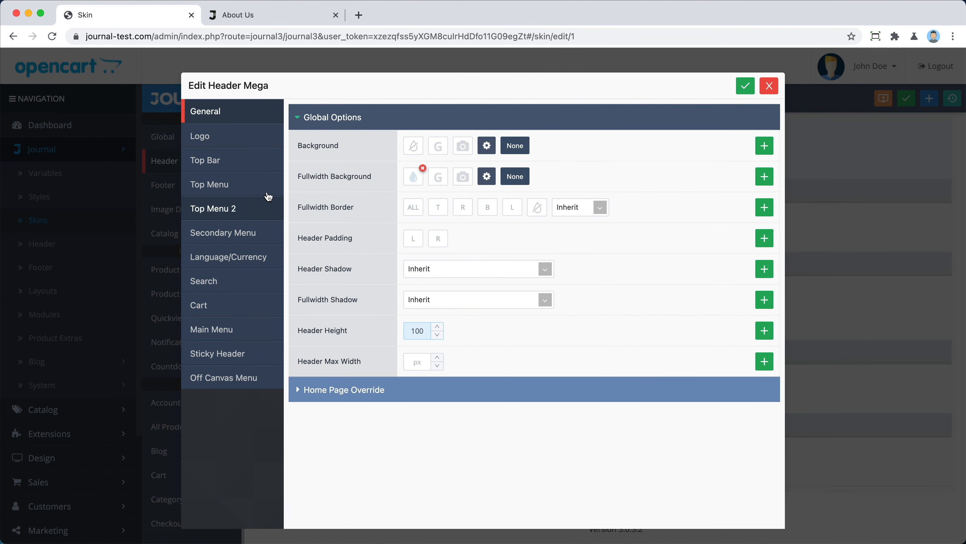
- Set the Mega header's top menu to the Top Menu - Desktop module with Top Menu Default style and Top Menu Dropdown dropdown style
click(228, 185)
click(439, 119)
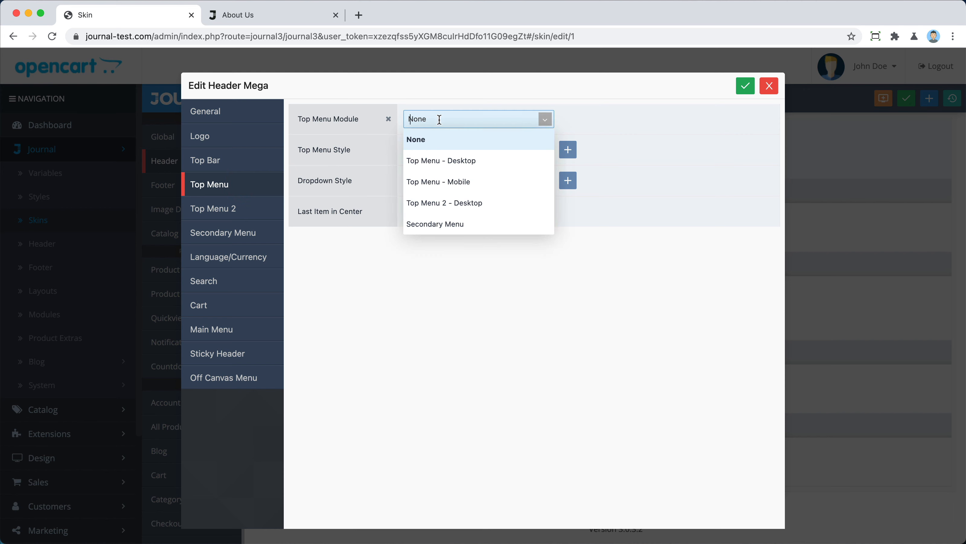
click(456, 162)
click(460, 155)
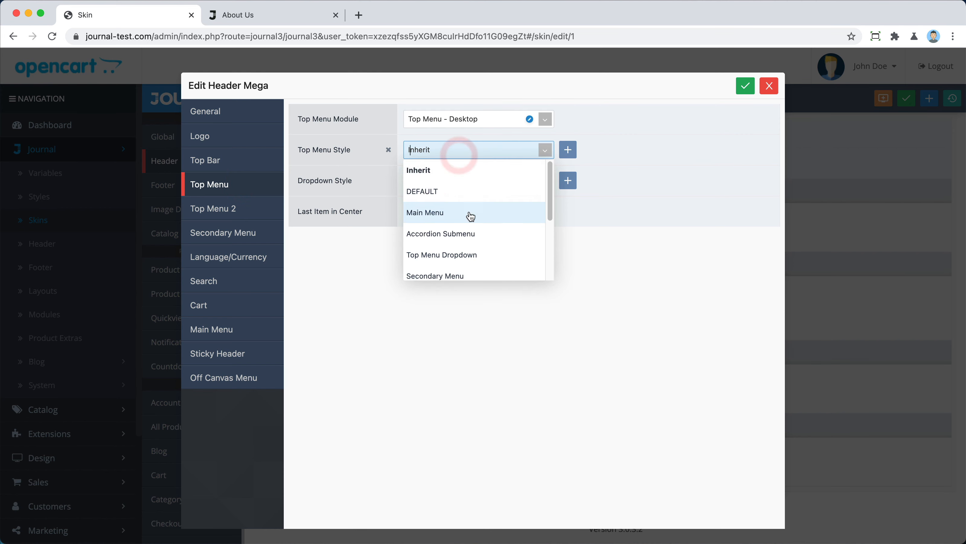
scroll(468, 216, down, 2)
click(465, 250)
click(461, 181)
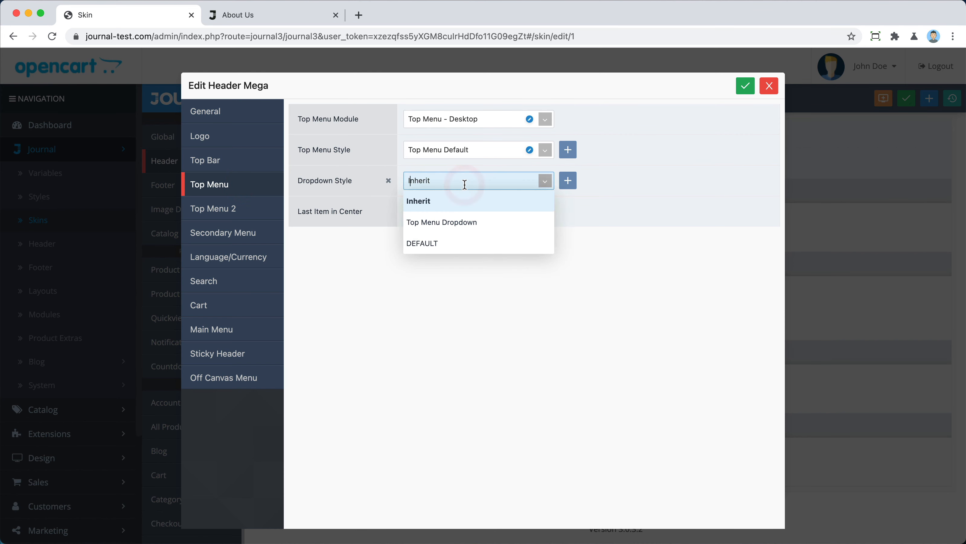
click(460, 222)
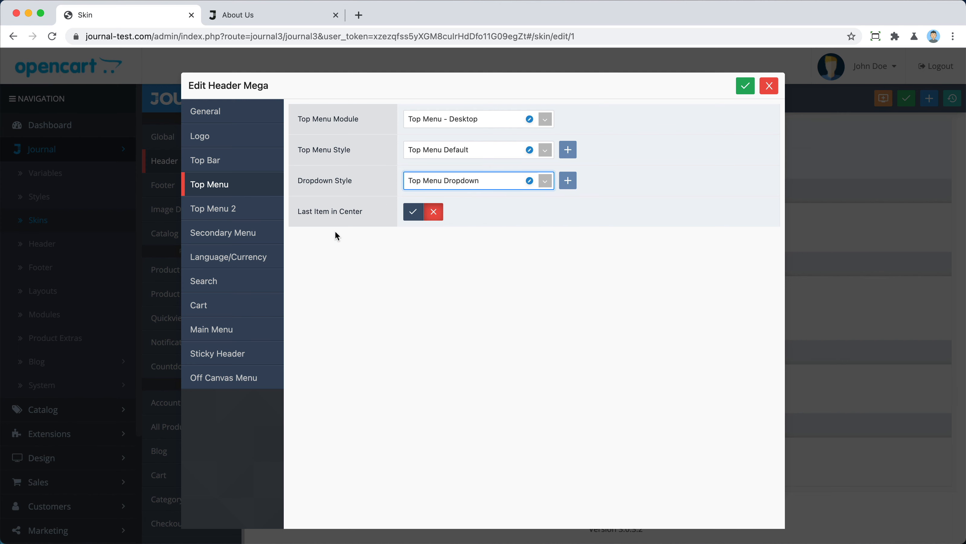
- Set the header's secondary menu to Cart position, with the Secondary Menu module, Secondary Menu style and Top Menu Dropdown dropdown style
click(262, 231)
click(457, 118)
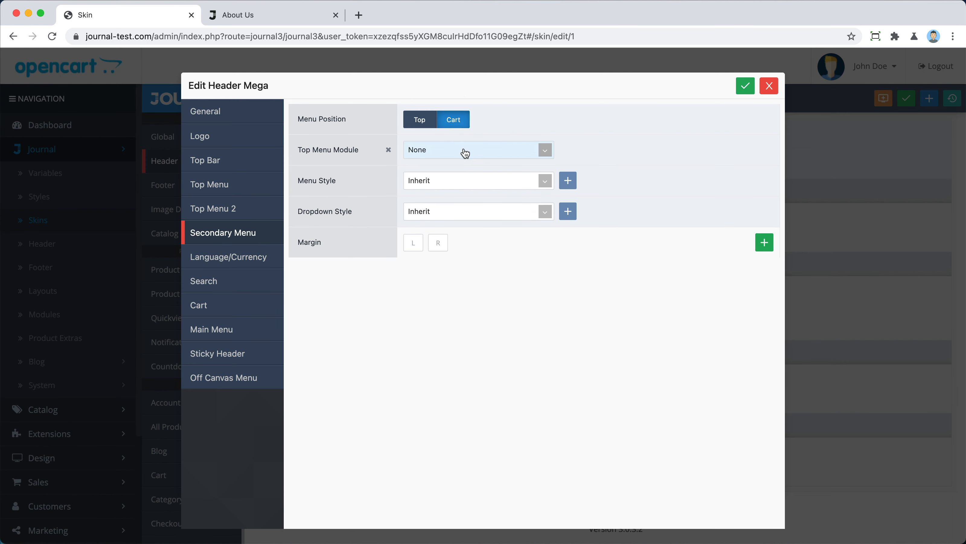
click(460, 150)
click(466, 252)
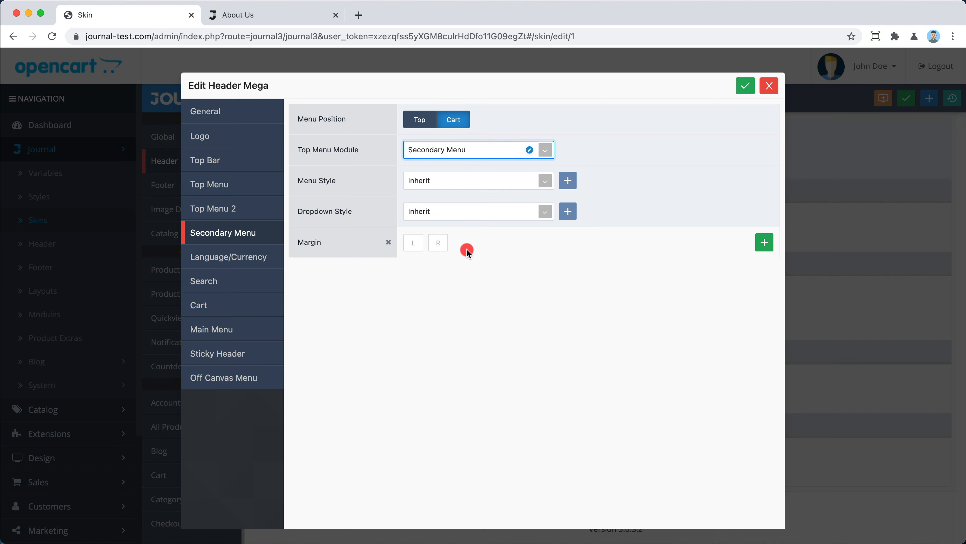
click(467, 181)
click(468, 301)
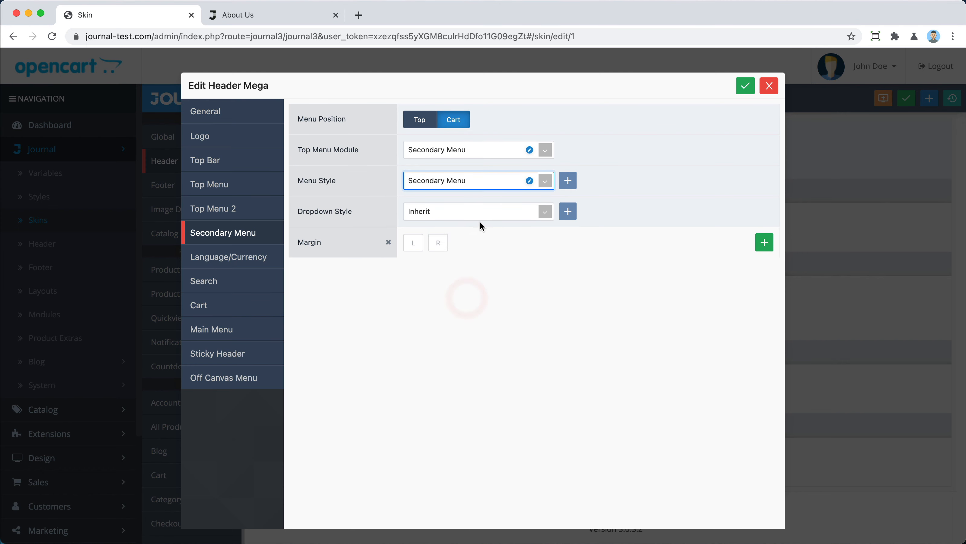
click(486, 209)
click(481, 255)
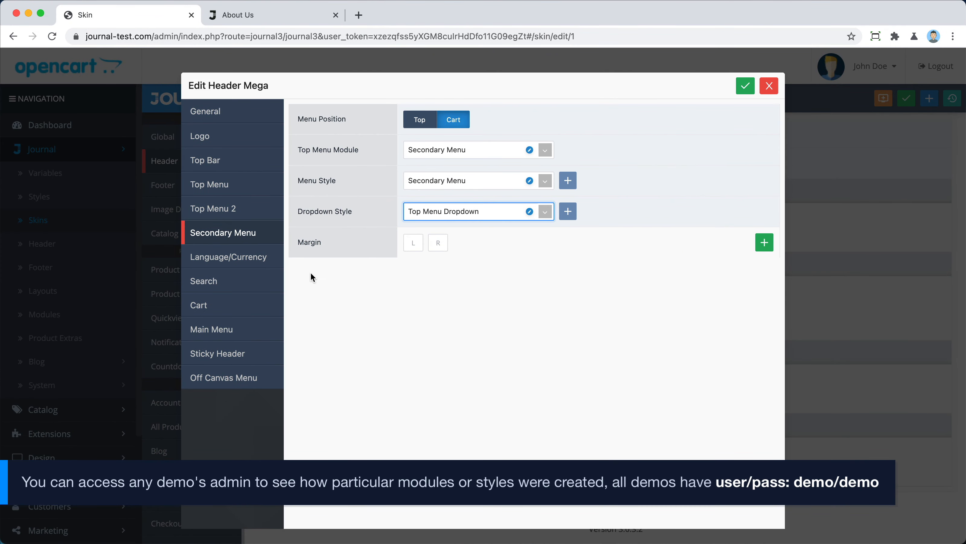
- Set the Mega header's main menu to the Main Menu - Desktop module with Main Menu item style and DEFAULT dropdown and mega menu styles
click(233, 330)
click(505, 146)
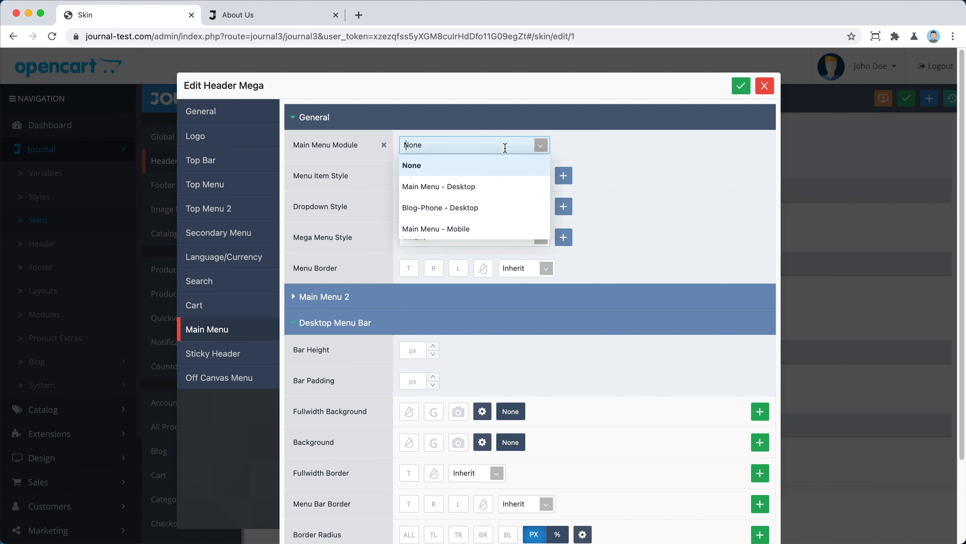
click(475, 186)
click(474, 178)
click(460, 237)
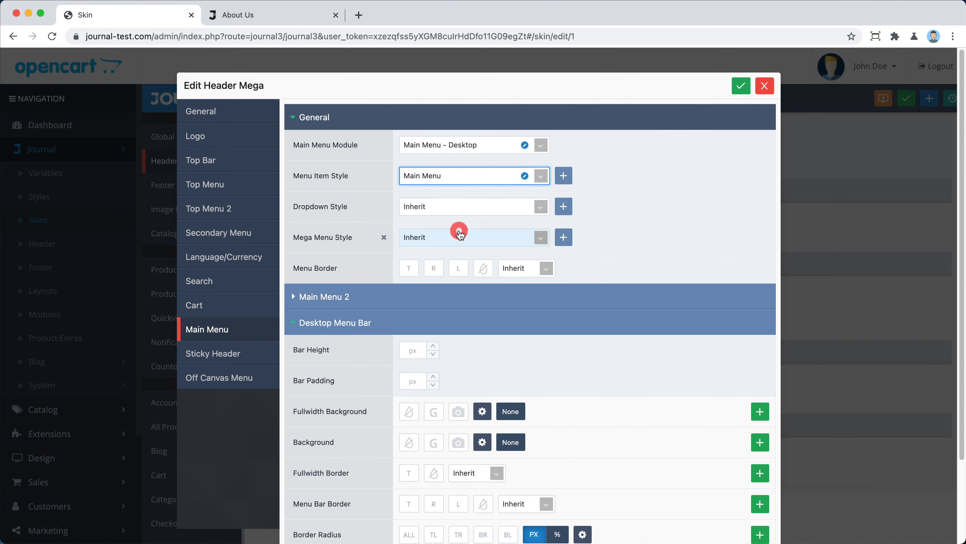
click(472, 206)
click(468, 270)
click(470, 238)
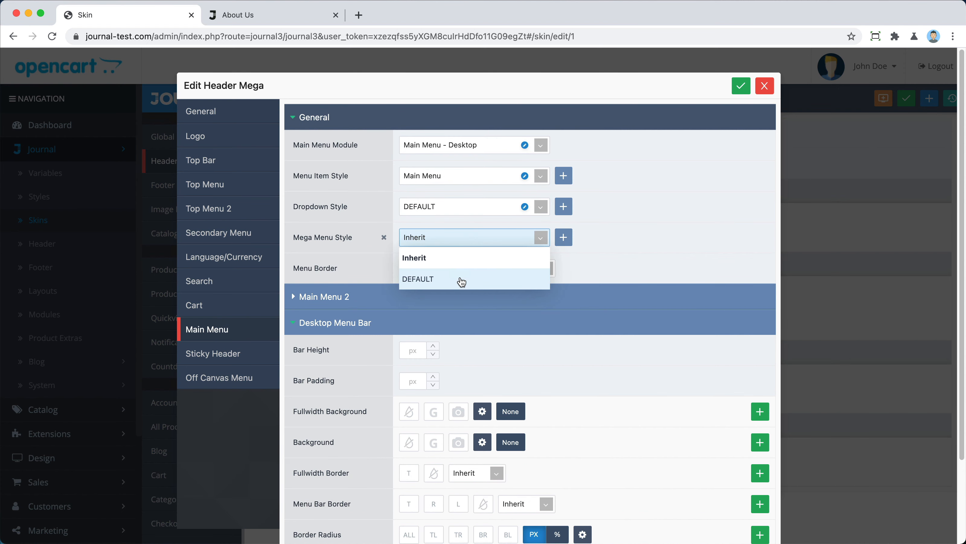
click(460, 277)
- Give the desktop menu bar a height of 50 px and a fullwidth background using the bright blue color variable
click(417, 344)
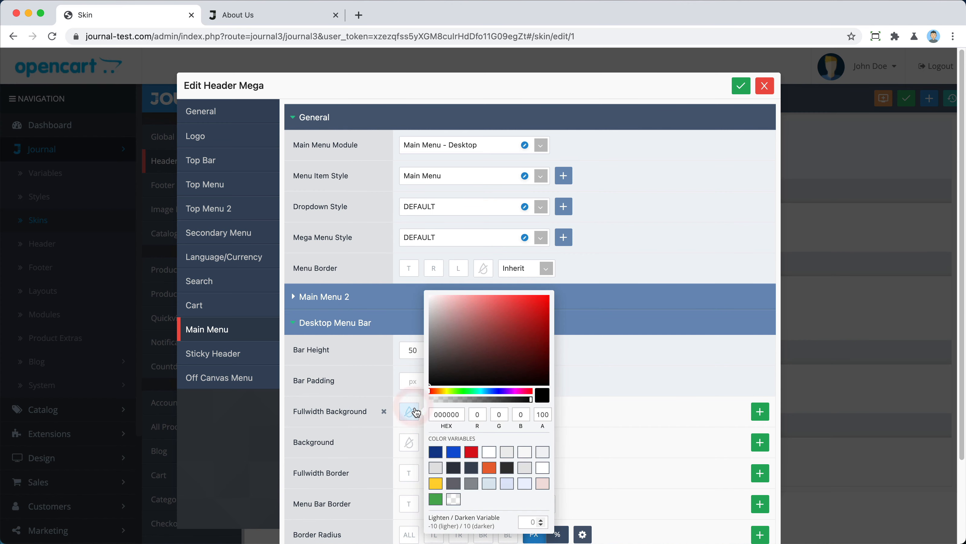
click(453, 452)
- Set both the cart style and the cart content style of the Mega header to DEFAULT
click(209, 305)
click(456, 150)
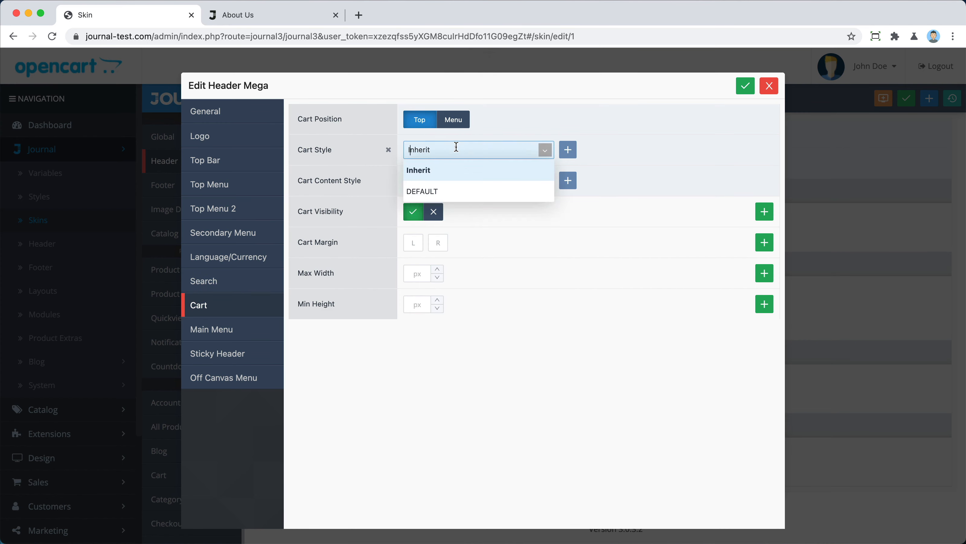
click(455, 190)
click(455, 182)
click(453, 215)
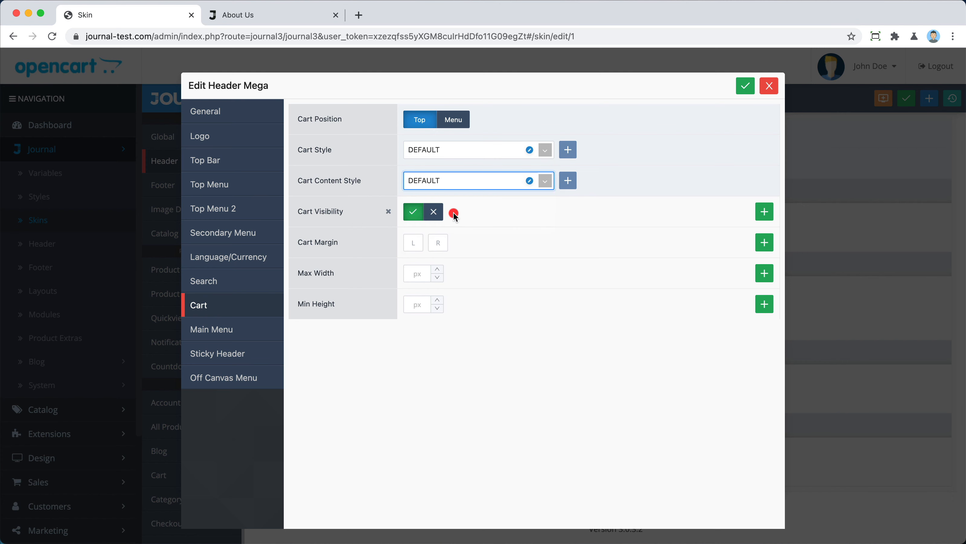
- Set the header's search style to DEFAULT with search bar padding of 5 on all sides, and save the header
click(253, 288)
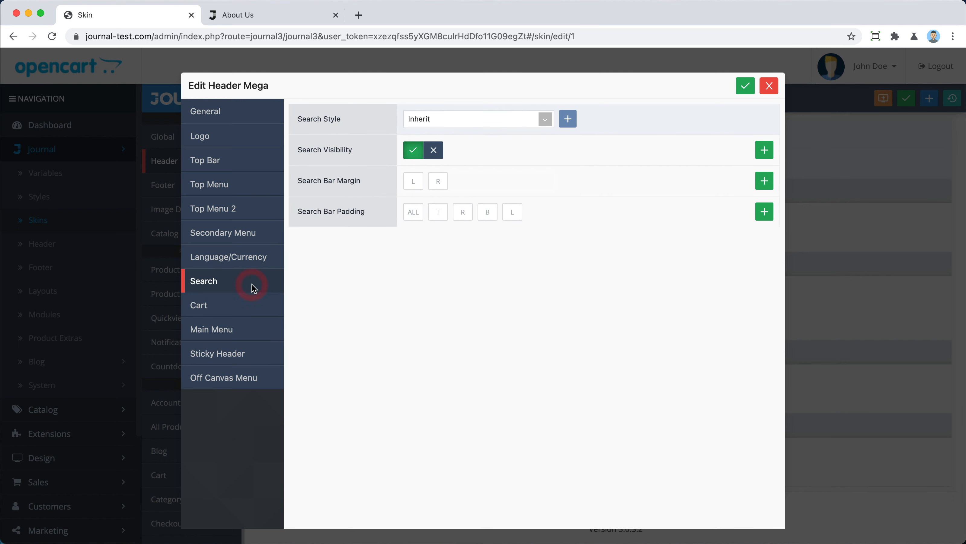
click(451, 119)
click(452, 161)
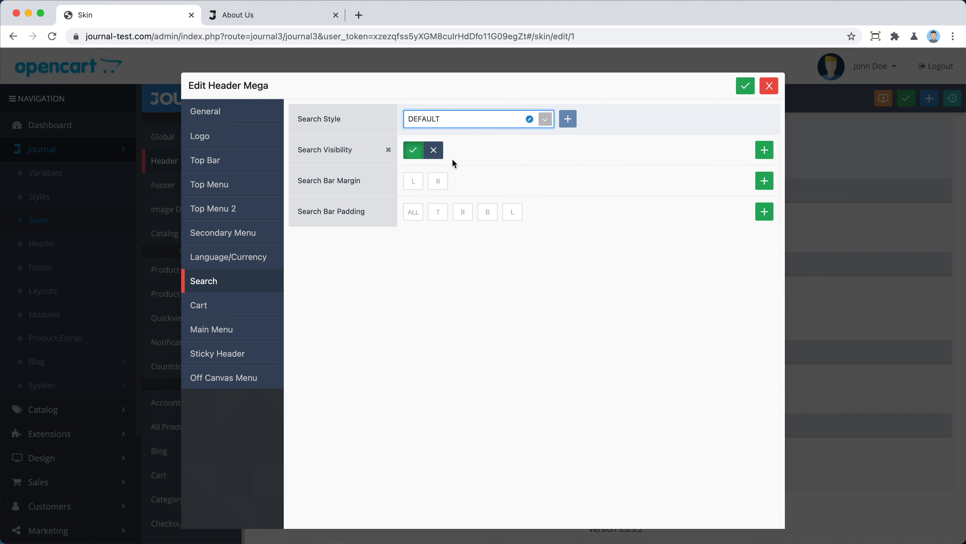
click(413, 212)
text(5)
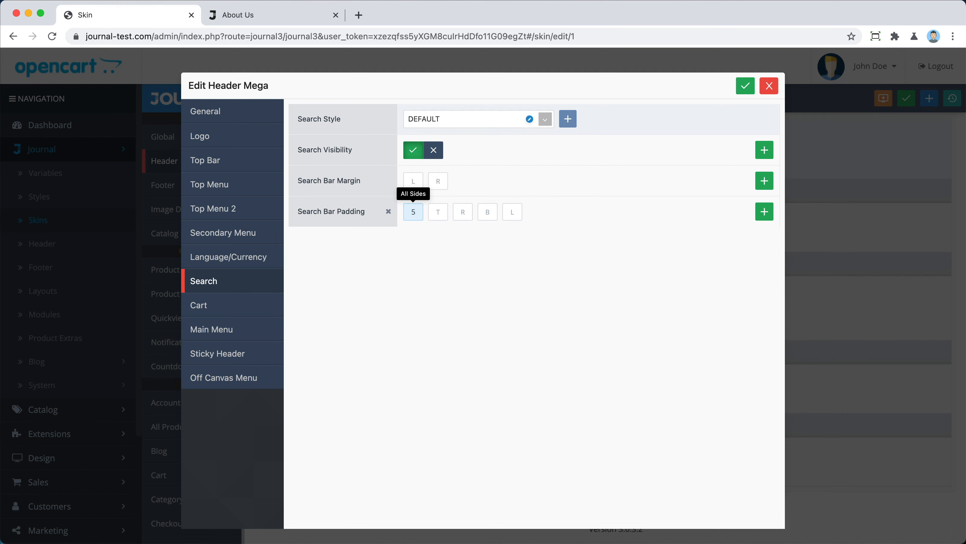
key(ctrl+s)
- Reload the About Us storefront page to check the configured Mega header, and return to the skin settings
click(289, 15)
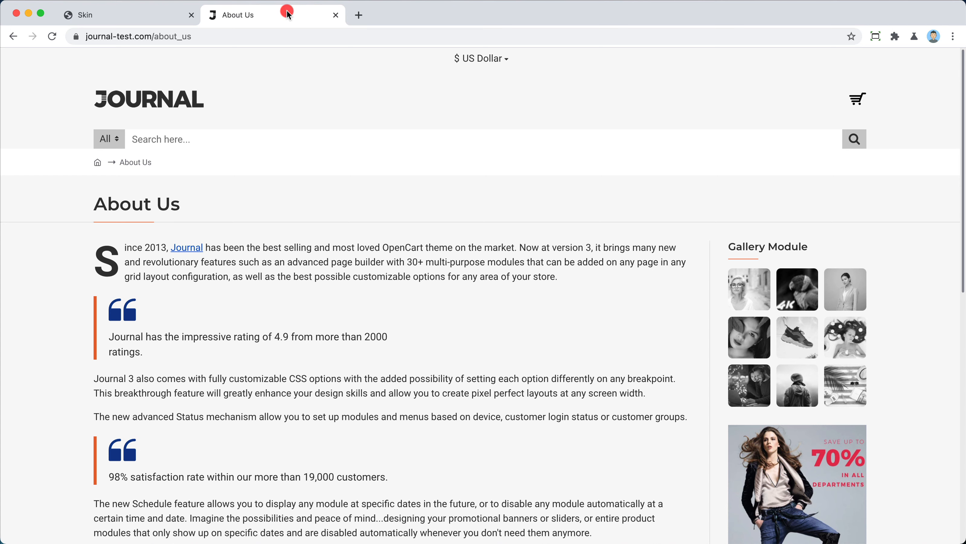
key(super+r)
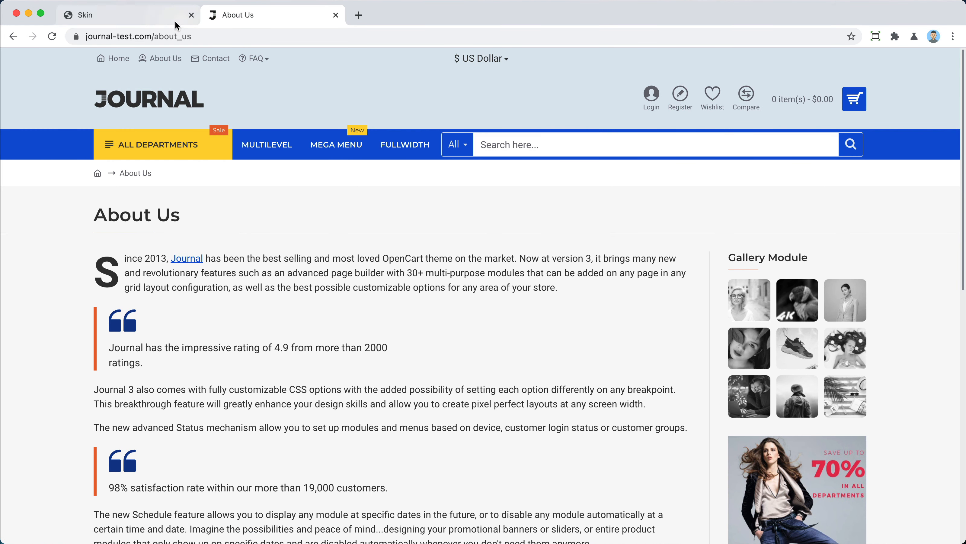
click(165, 23)
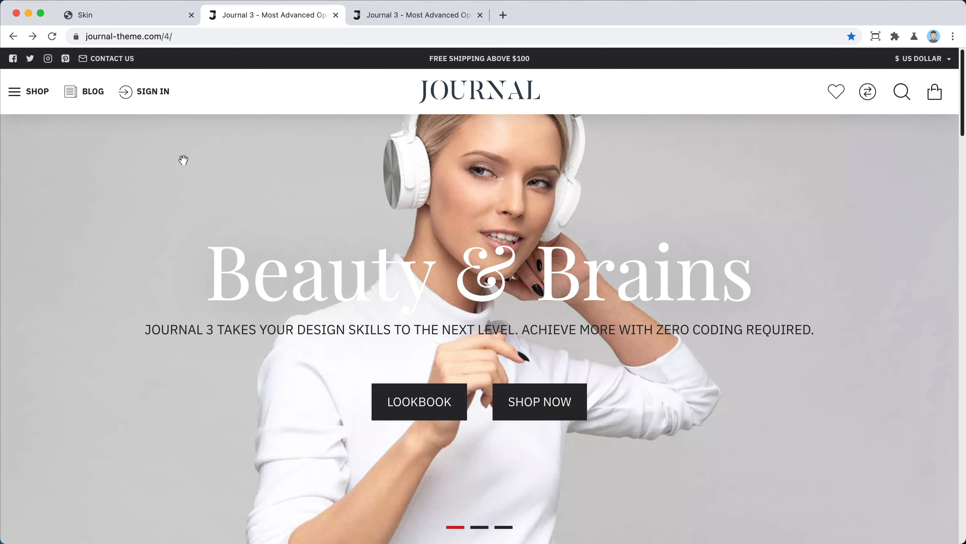
- Examine the header of the journal-theme.com/4 demo, including how it behaves while the page scrolls
mouse_move(22, 93)
click(899, 95)
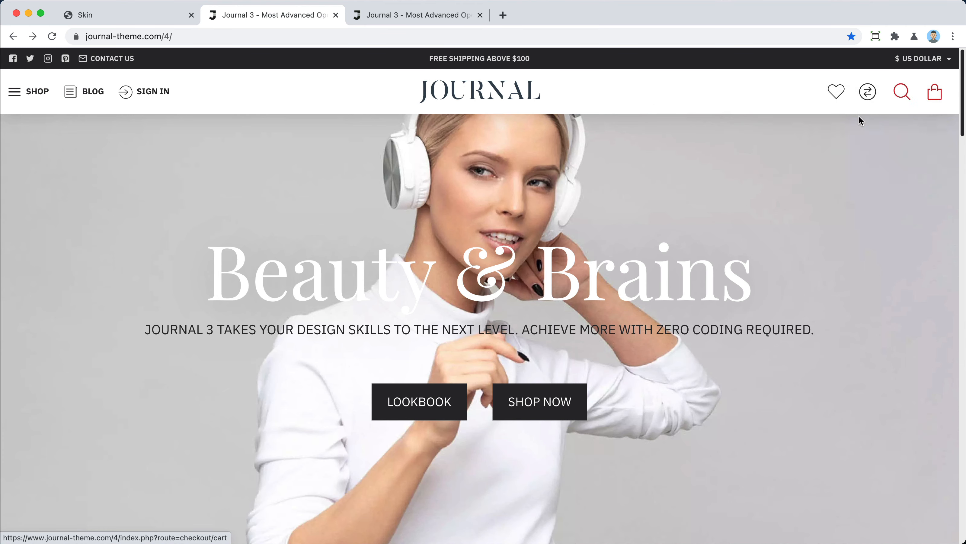
scroll(663, 196, down, 5)
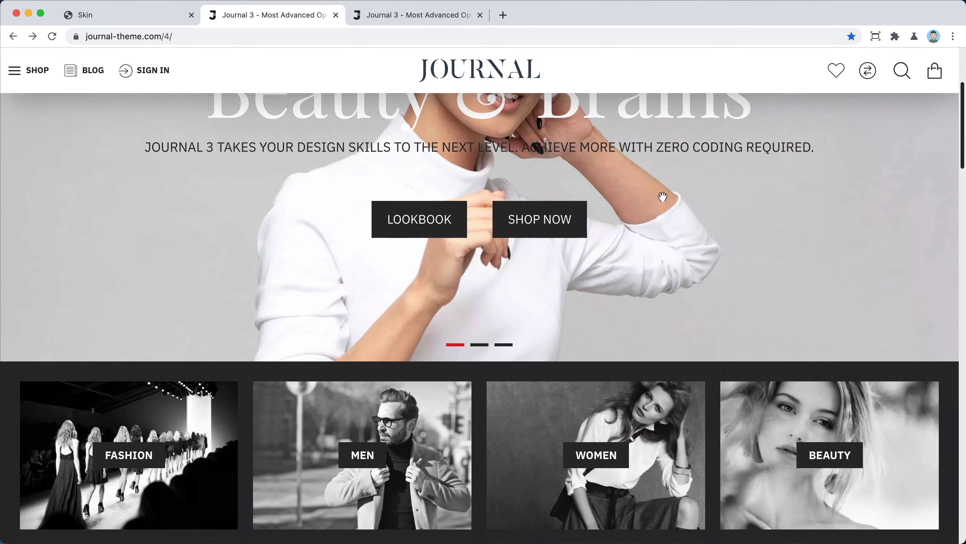
scroll(662, 196, up, 6)
scroll(663, 196, down, 9)
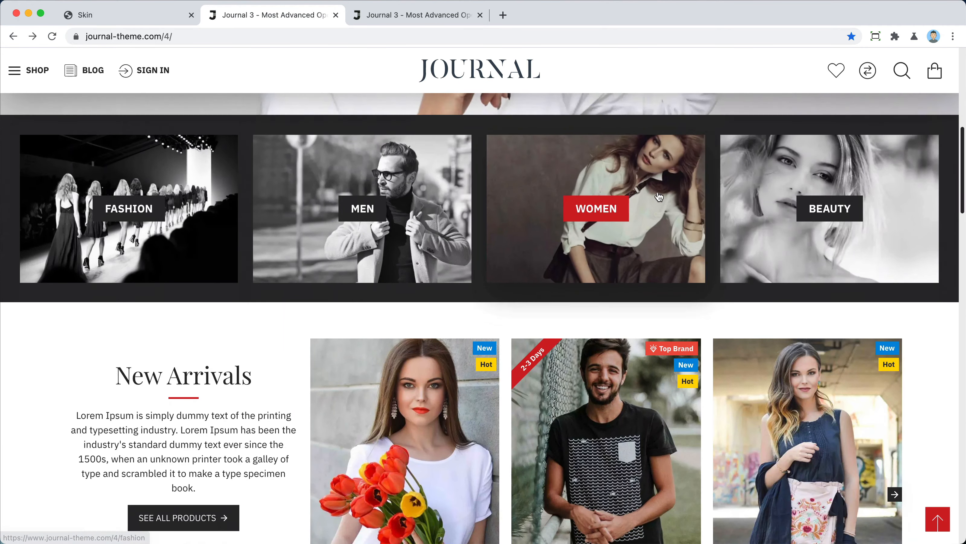
scroll(662, 196, up, 7)
scroll(662, 194, up, 3)
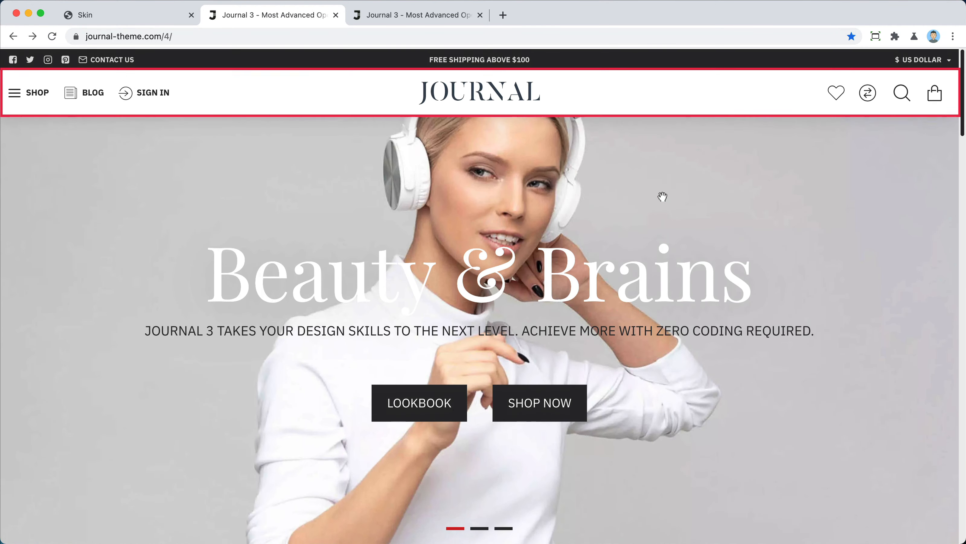
- Examine the header and its menu icon on the journal-theme.com/10 demo, and go back to the skin settings
click(450, 17)
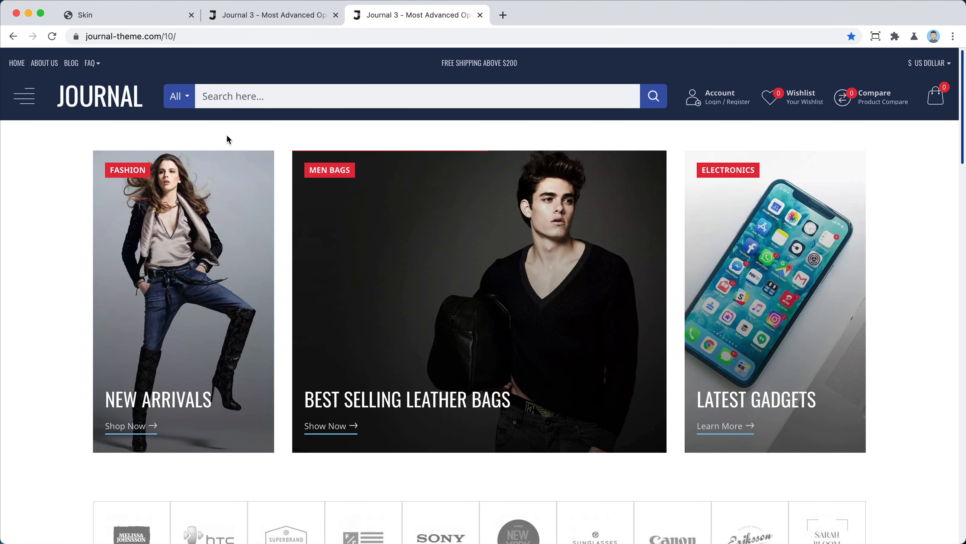
click(24, 93)
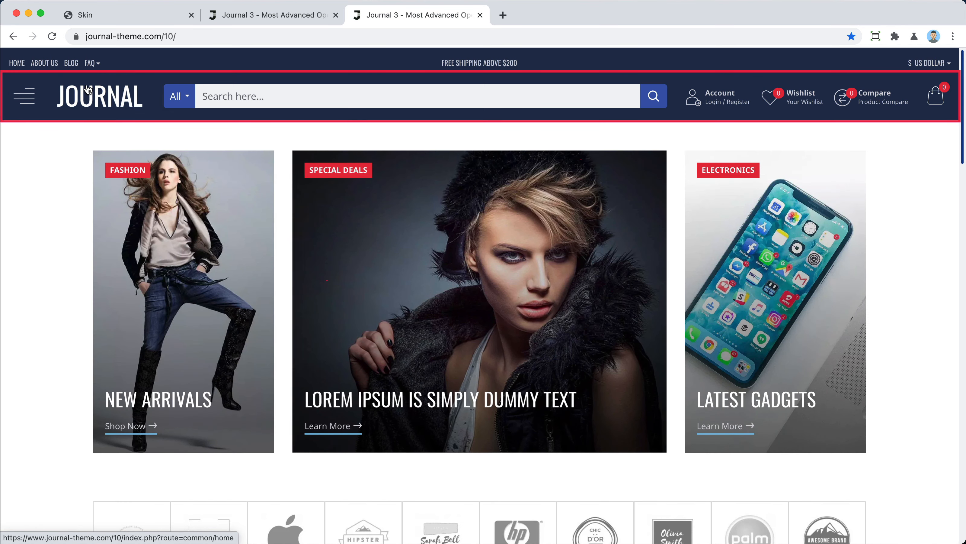
click(130, 19)
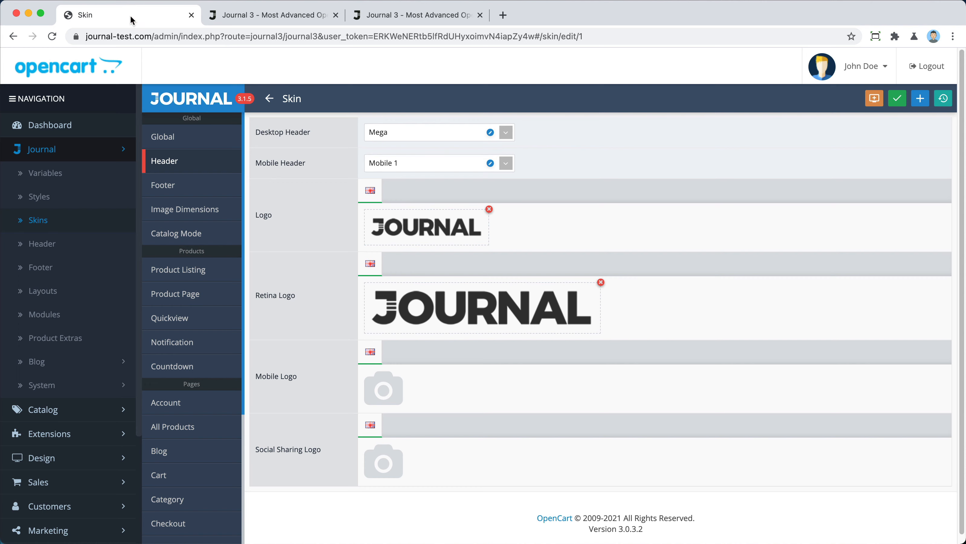
- Open the theme's header section and review the Mobile 1, Mobile 2 and Mobile 3 header lists
click(87, 242)
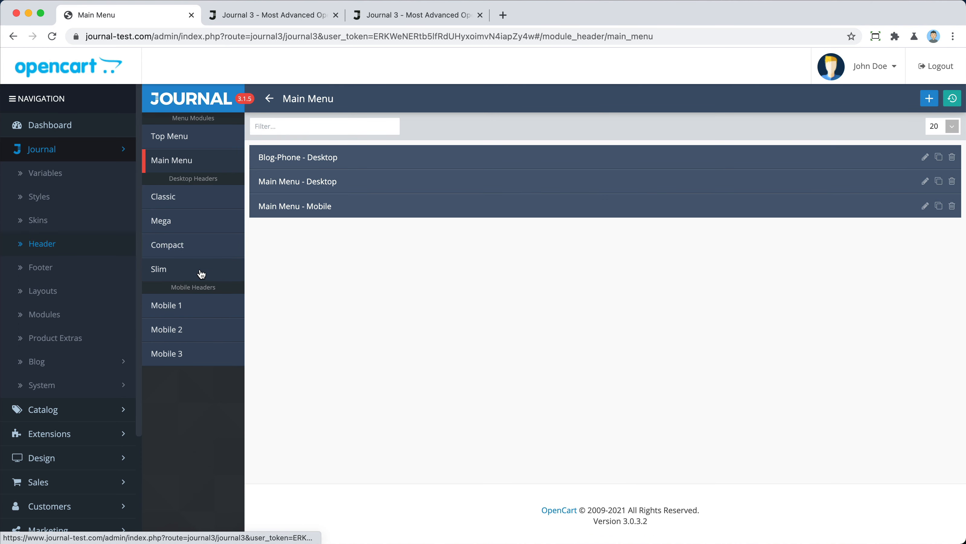
click(217, 306)
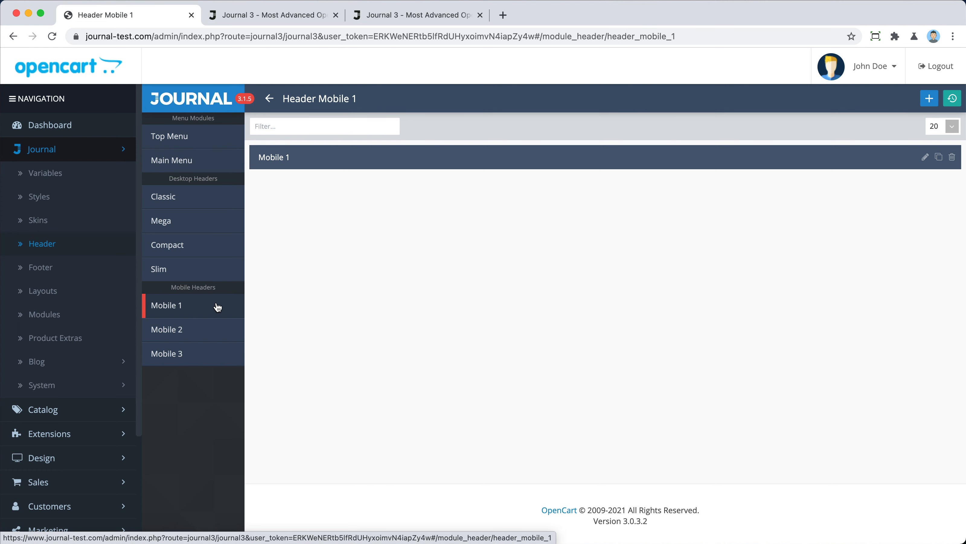
click(190, 329)
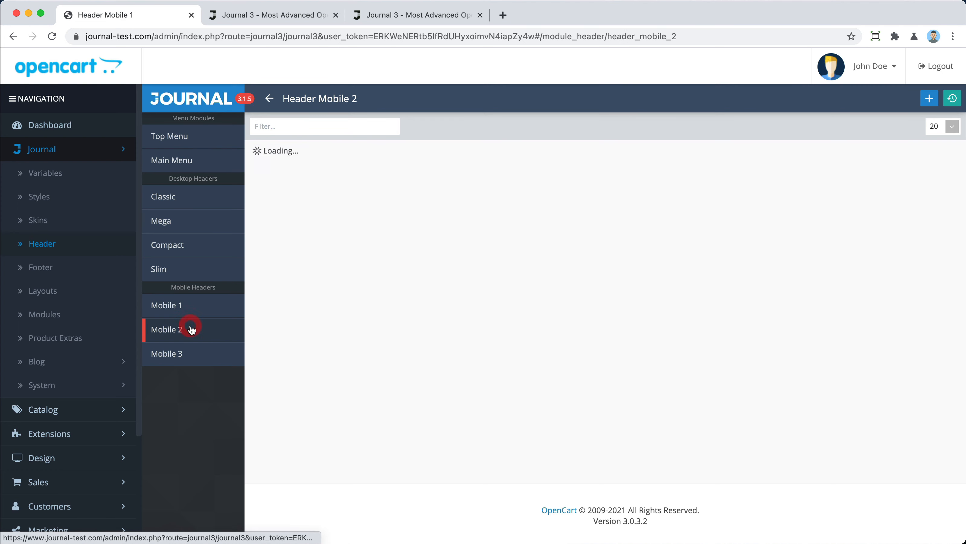
click(186, 354)
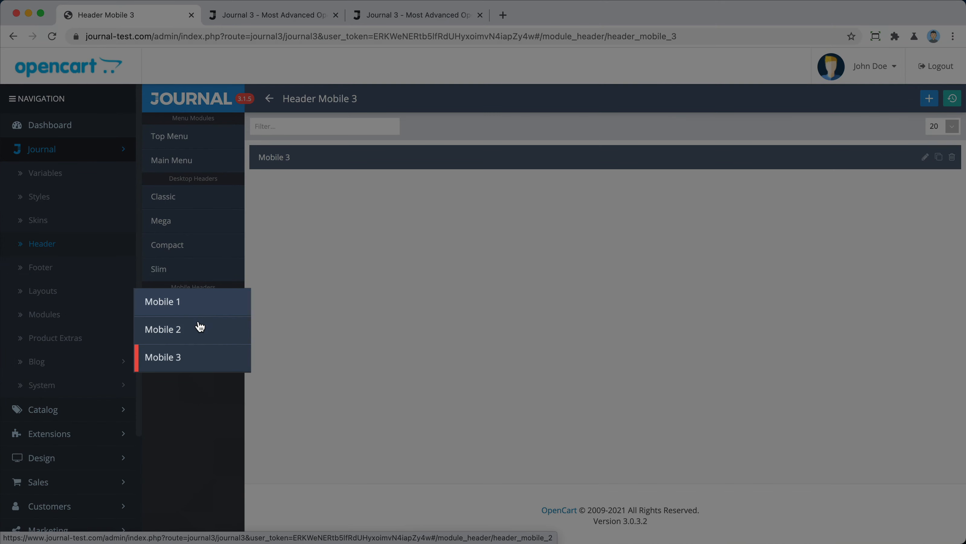
click(205, 309)
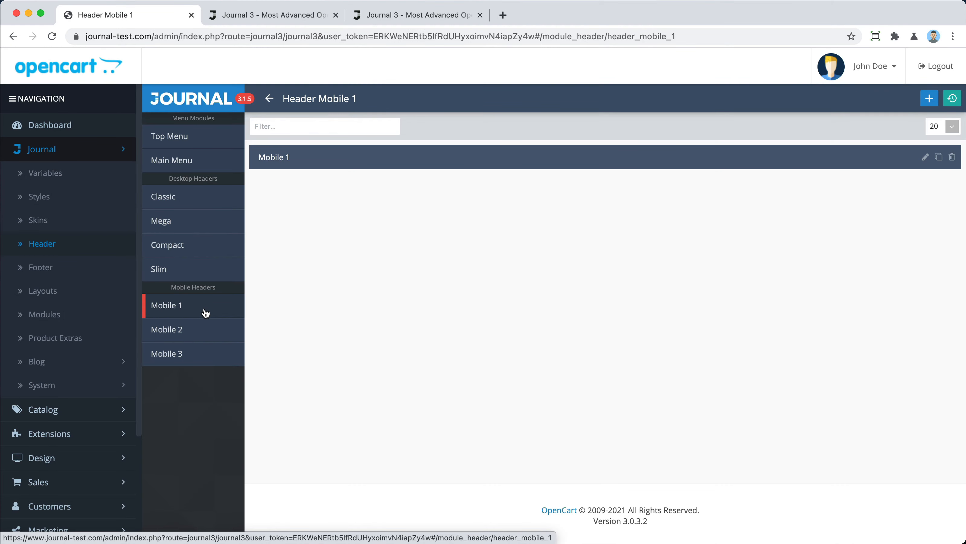
- In the skin's header settings, choose Mobile 1 as the mobile header and open it for quick editing
click(61, 219)
click(219, 165)
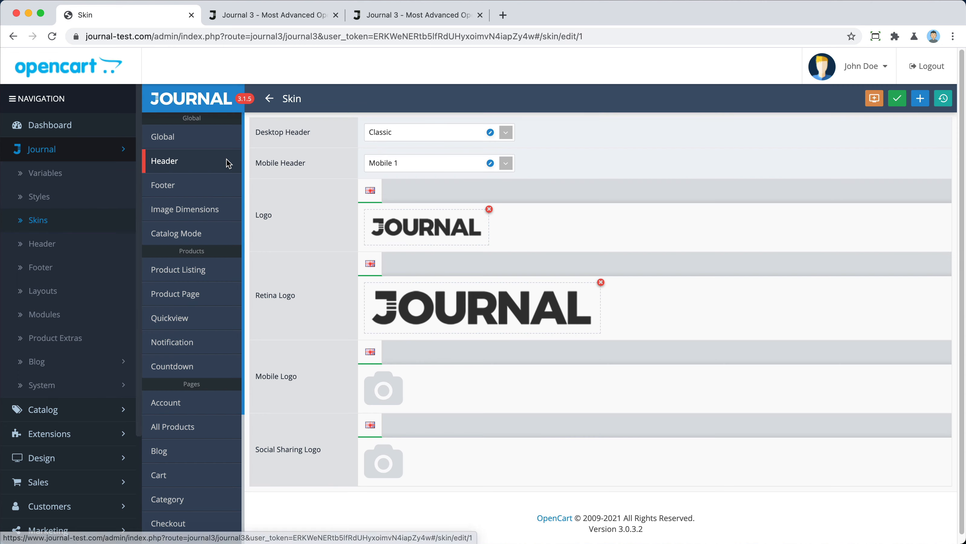
click(427, 163)
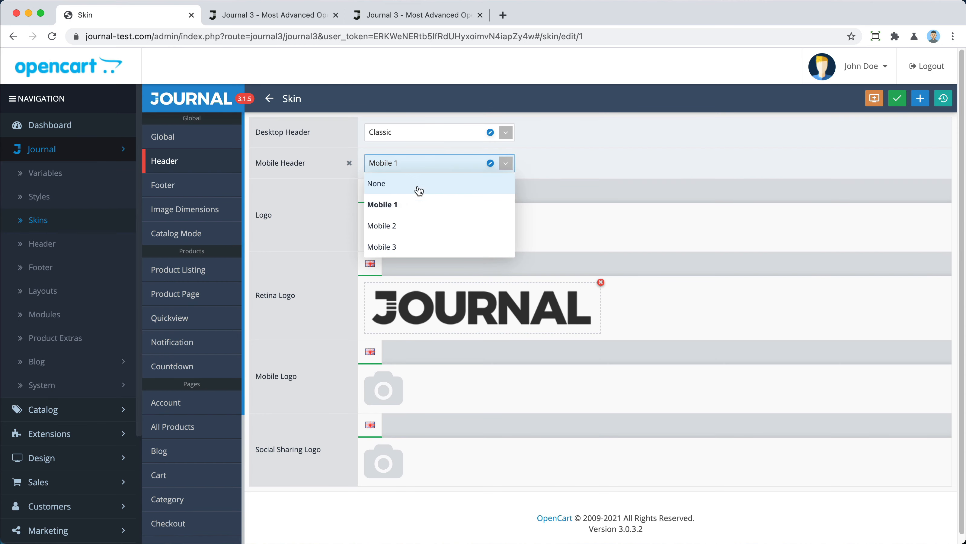
click(416, 203)
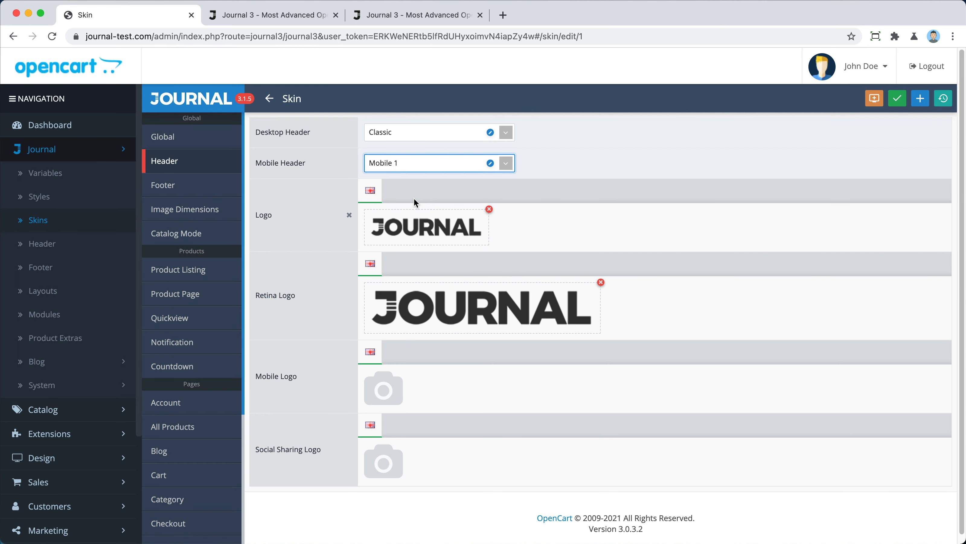
click(490, 162)
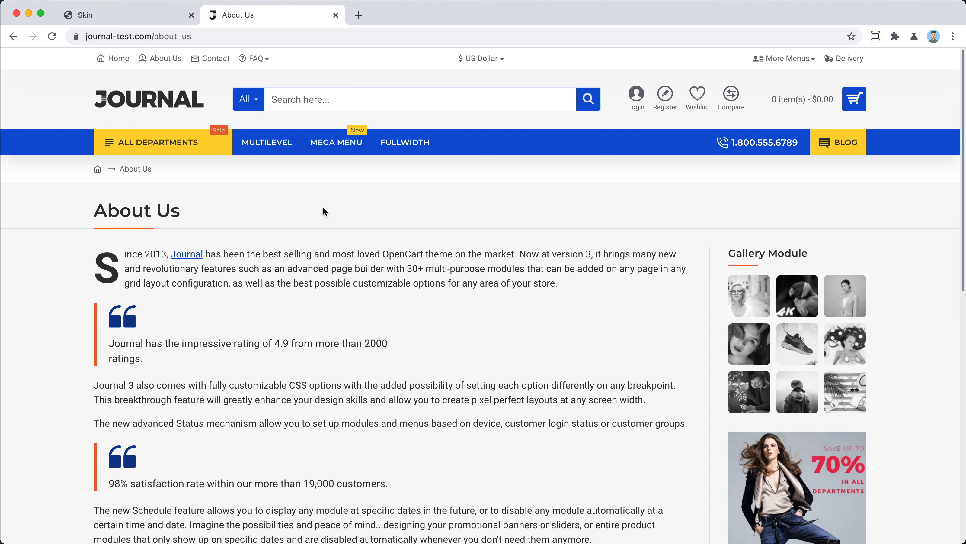
- Open the browser's Developer Tools on the About Us storefront page and switch on mobile device emulation
click(165, 0)
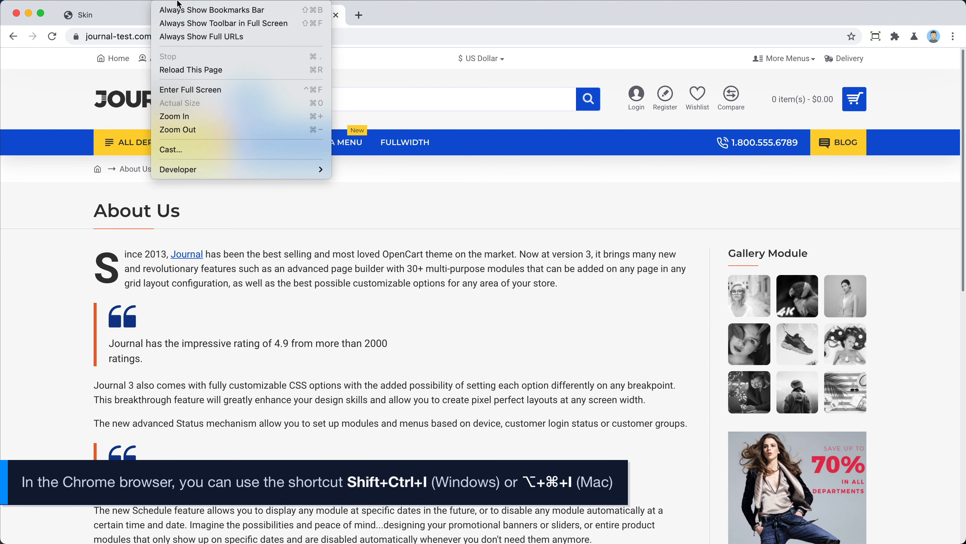
mouse_move(215, 172)
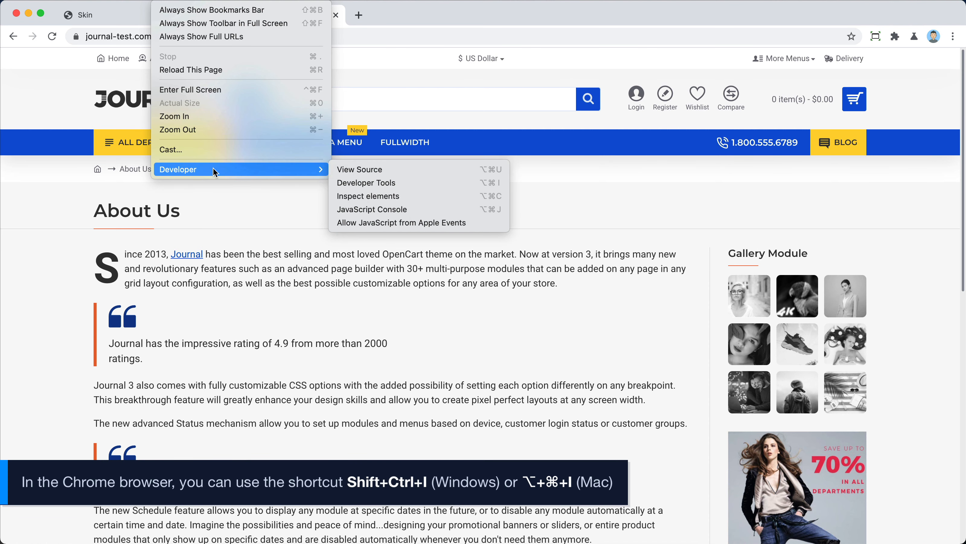
click(369, 182)
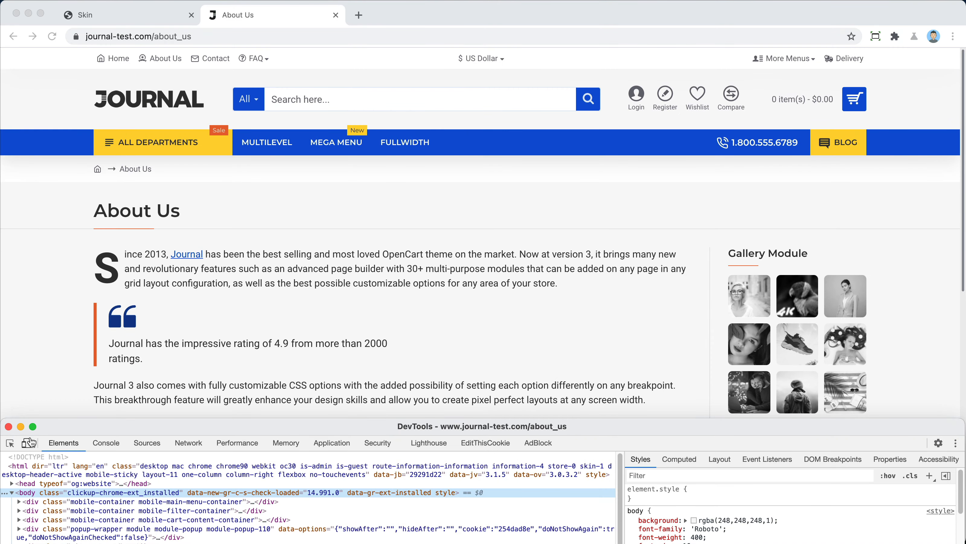
click(30, 441)
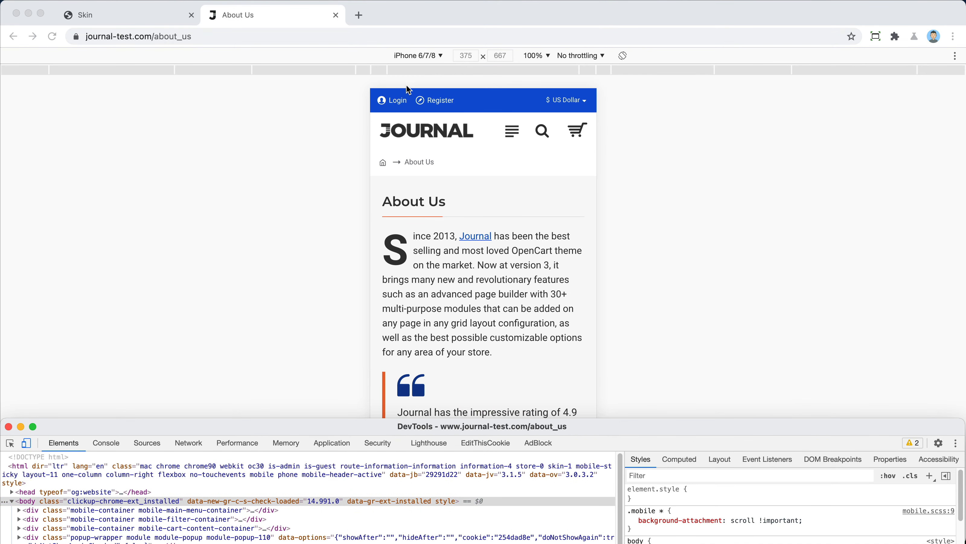
- Set the device emulation to iPhone 6/7/8 at 100% zoom
click(421, 58)
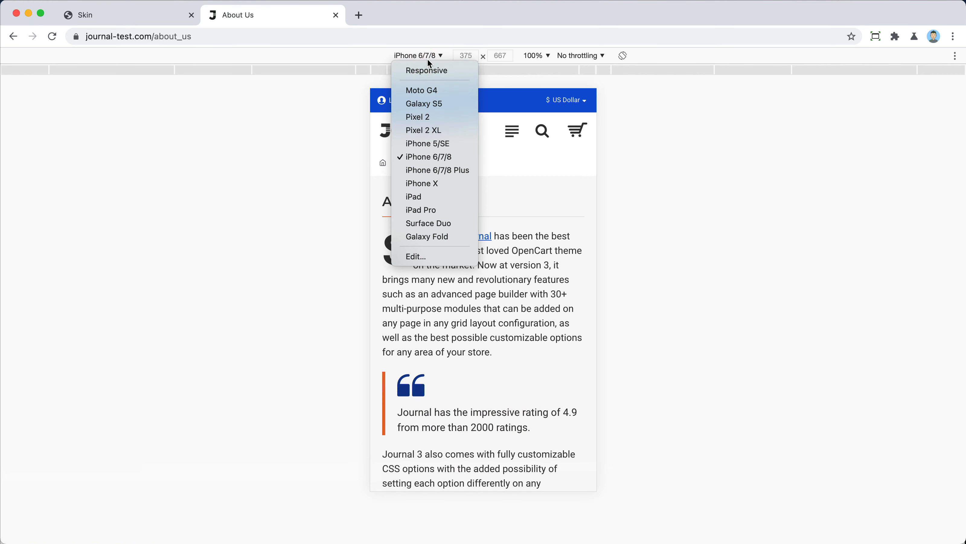
click(420, 157)
click(536, 56)
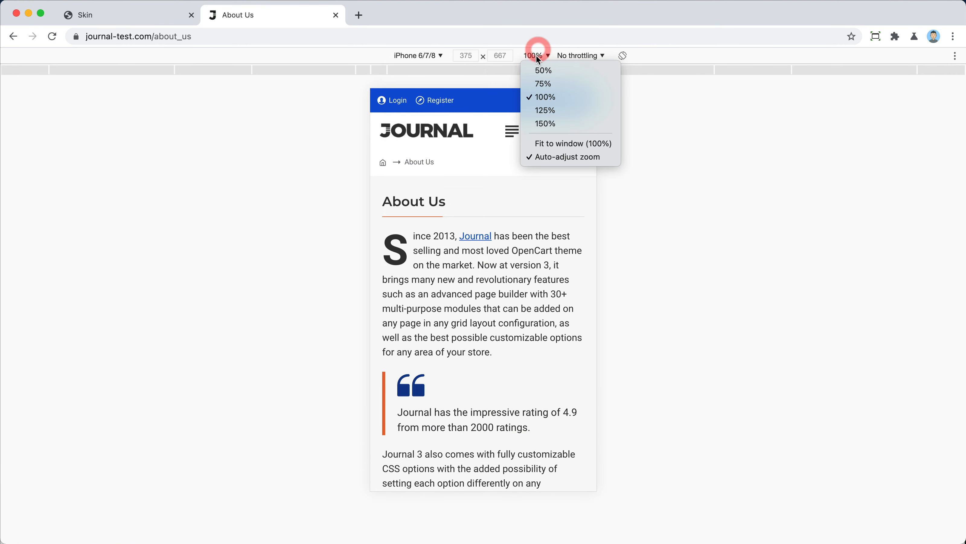
click(544, 96)
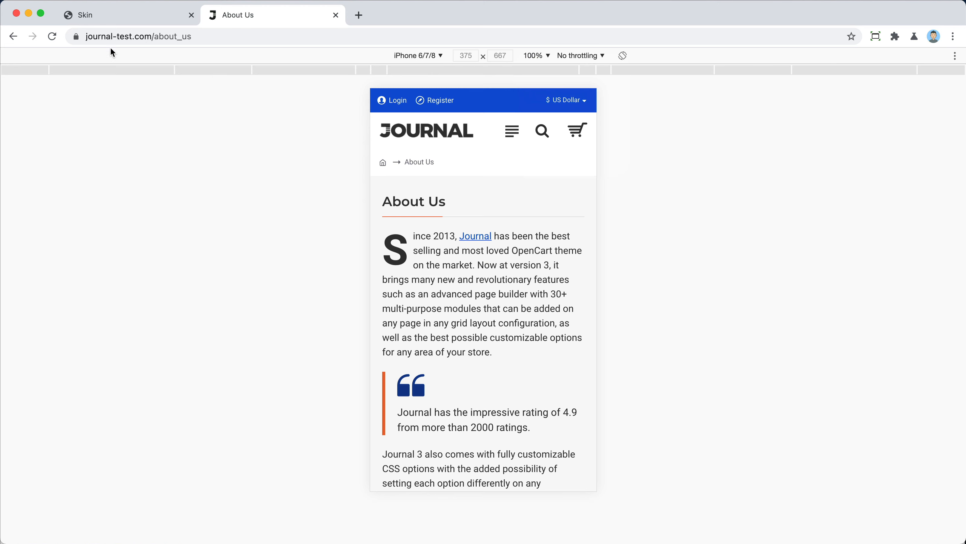
- Place the skin admin window side by side with the emulated storefront and open the Mobile 1 header for quick editing
click(52, 37)
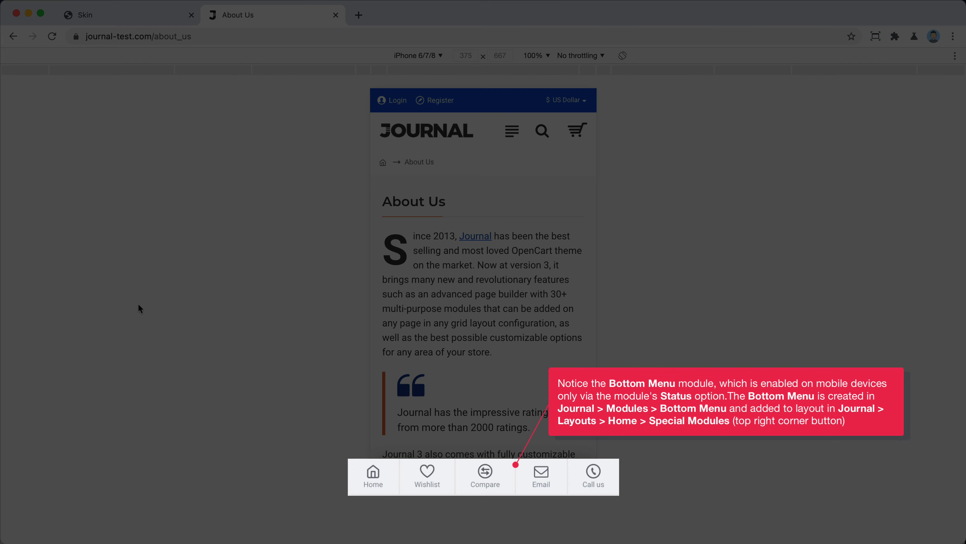
key(super+grave)
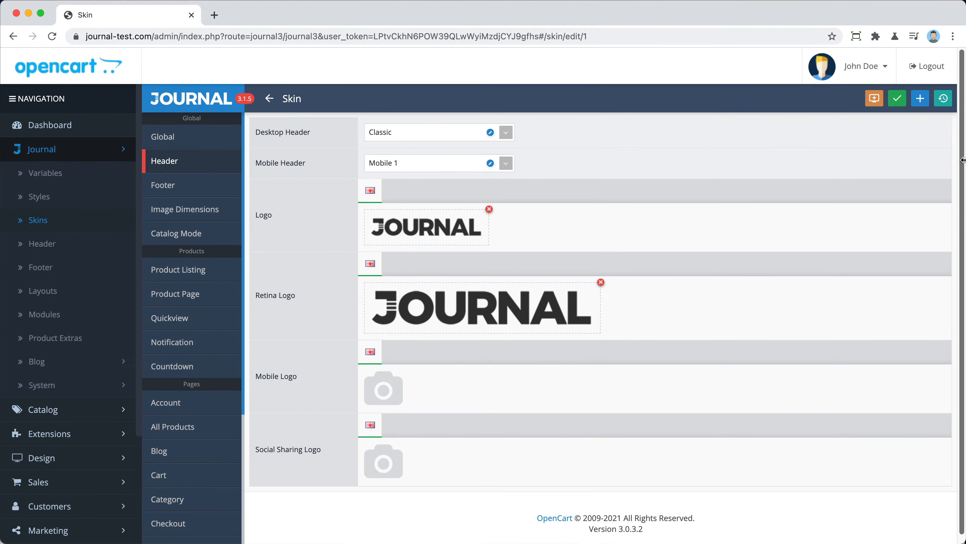
drag(963, 159, 616, 182)
click(491, 163)
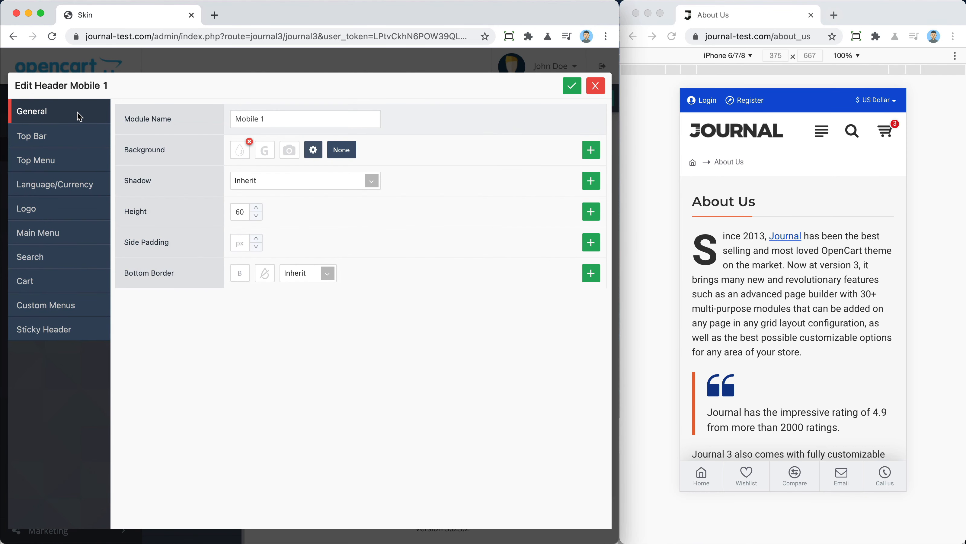
- Set the Mobile 1 header's background to the light blue colour variable DBE8F0, save, and reload the storefront preview
click(241, 150)
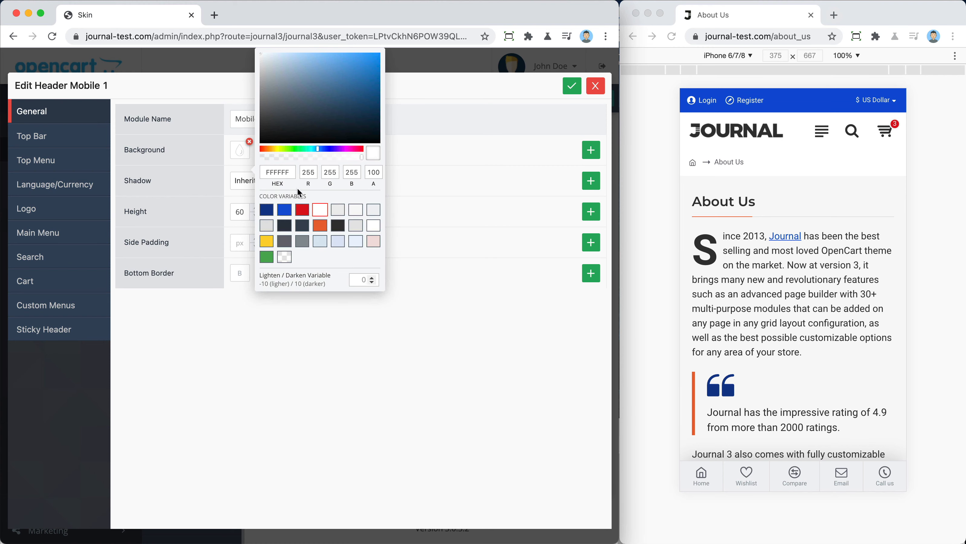
click(317, 240)
click(760, 210)
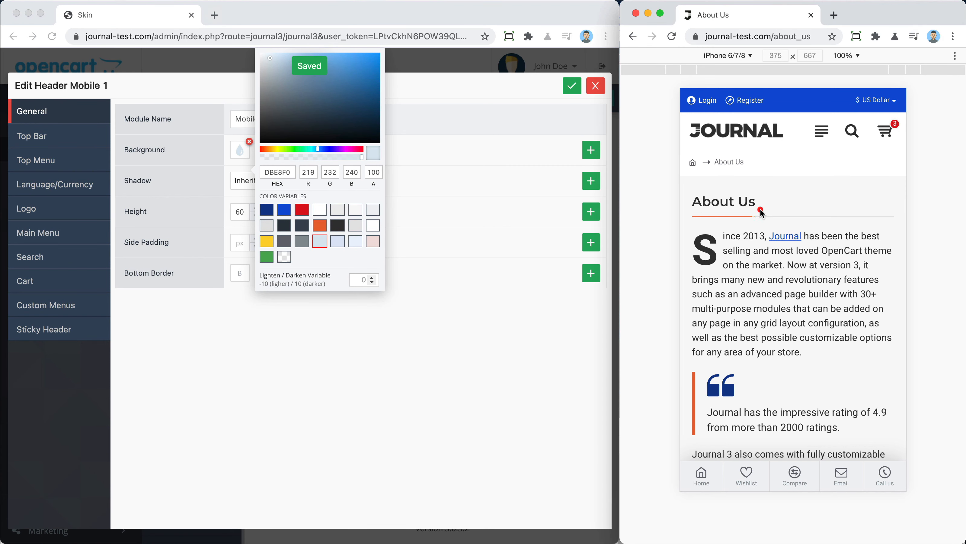
key(super+r)
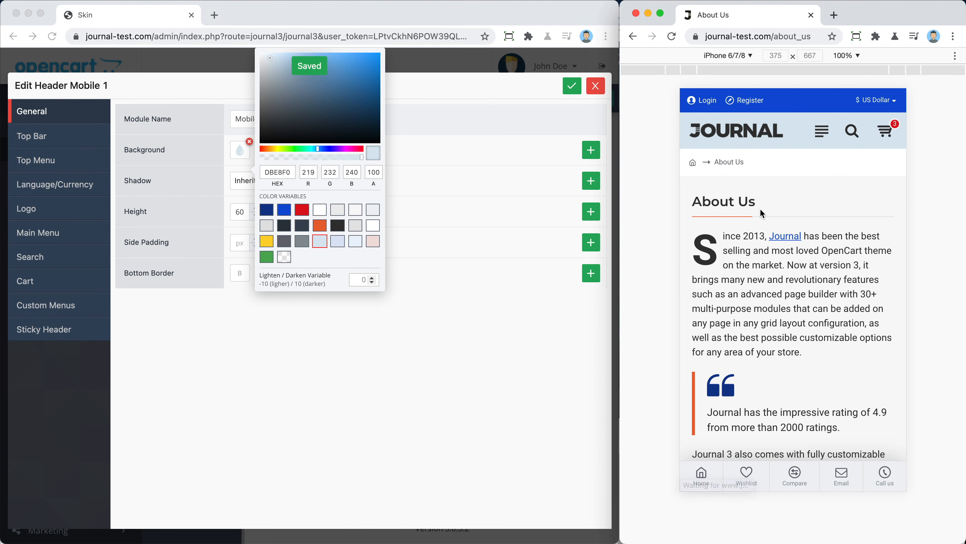
click(530, 252)
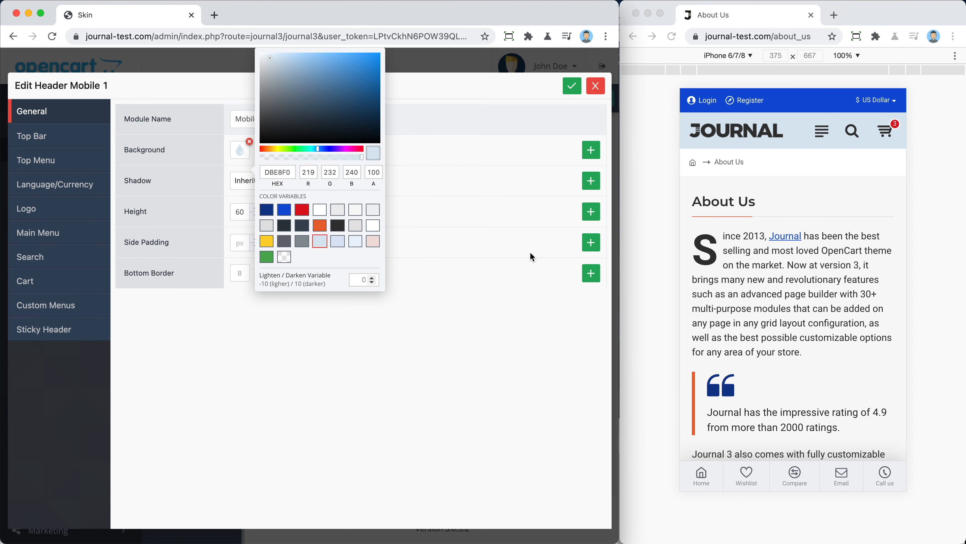
- Review the Mobile 1 header's Top Bar settings and the modules available for its Top Menu, and close the editor
click(83, 138)
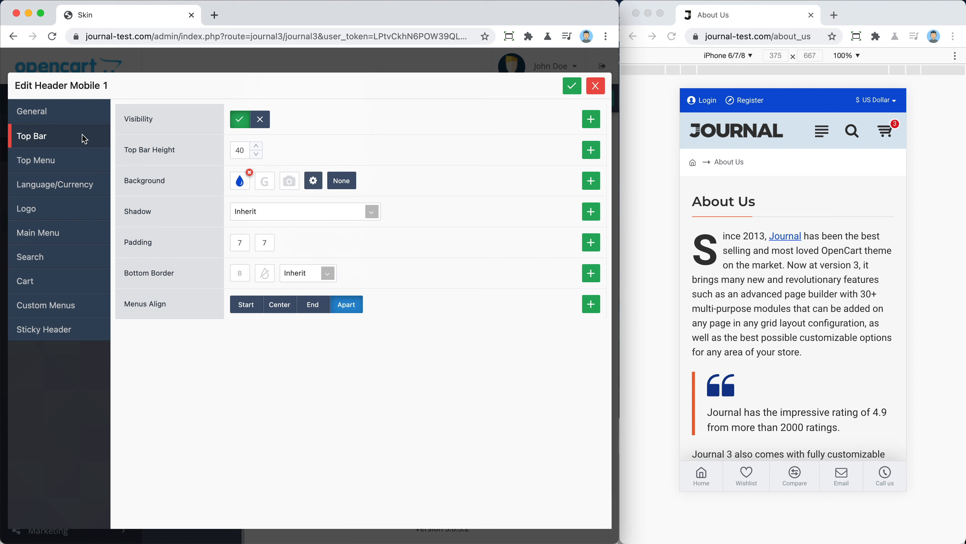
click(352, 304)
click(70, 163)
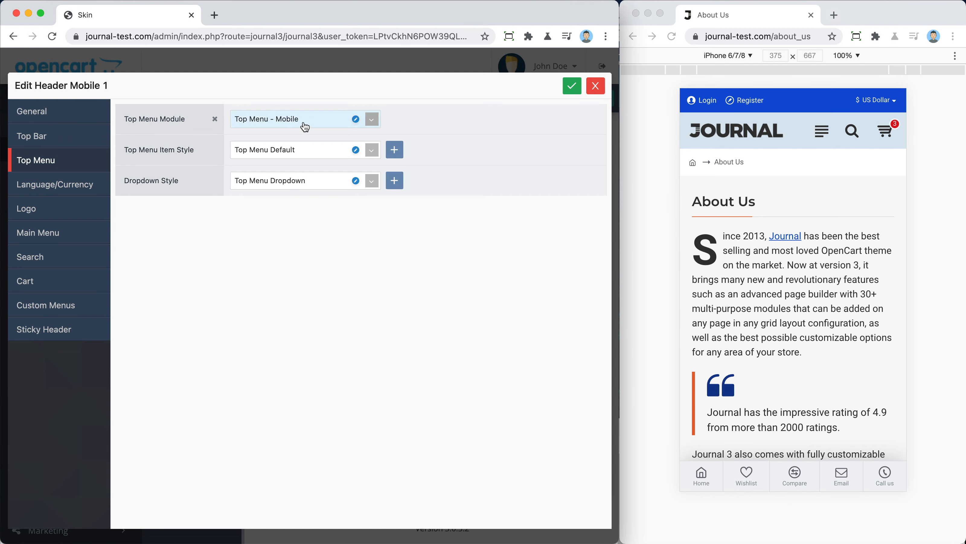
click(319, 120)
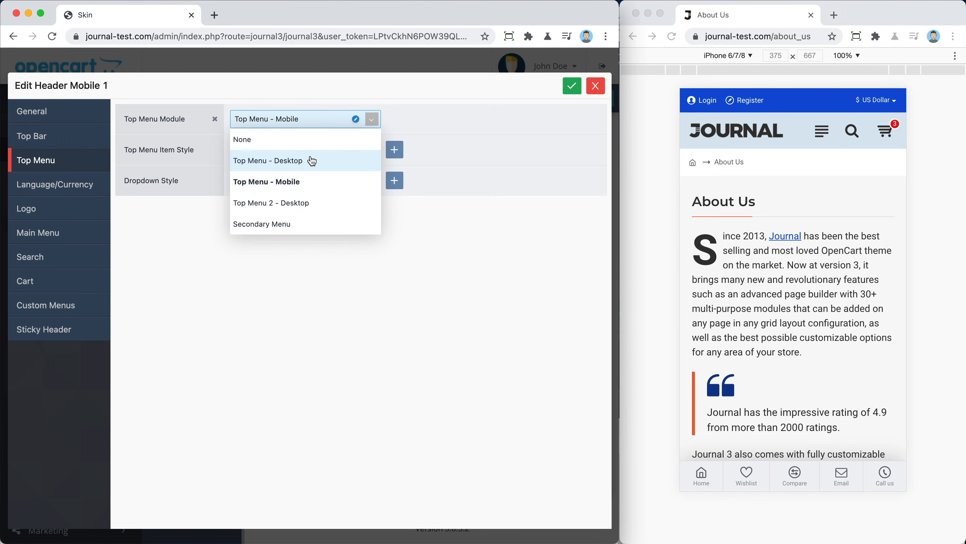
click(304, 268)
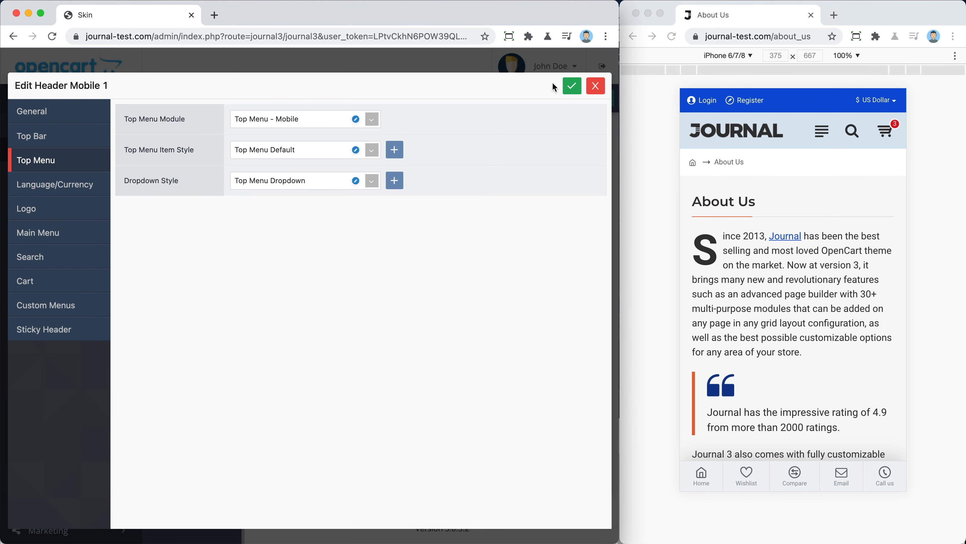
click(597, 91)
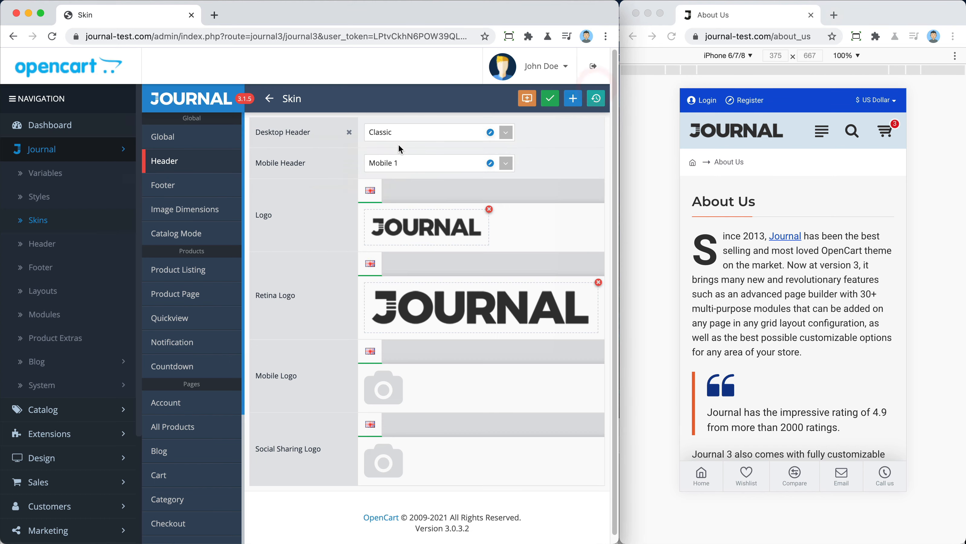
- Open the Classic desktop header and check which modules its Top Menu can use, keeping Top Menu - Desktop
click(491, 132)
click(63, 186)
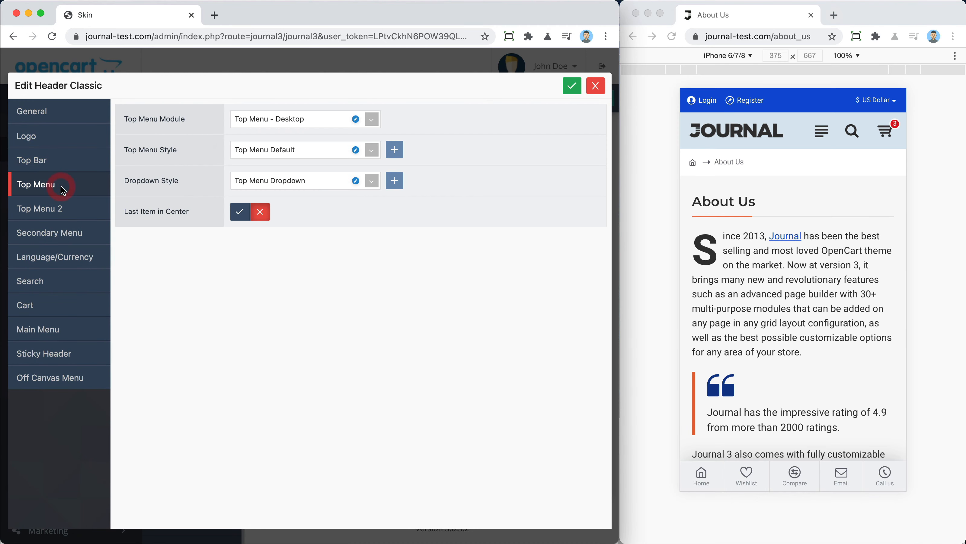
click(302, 121)
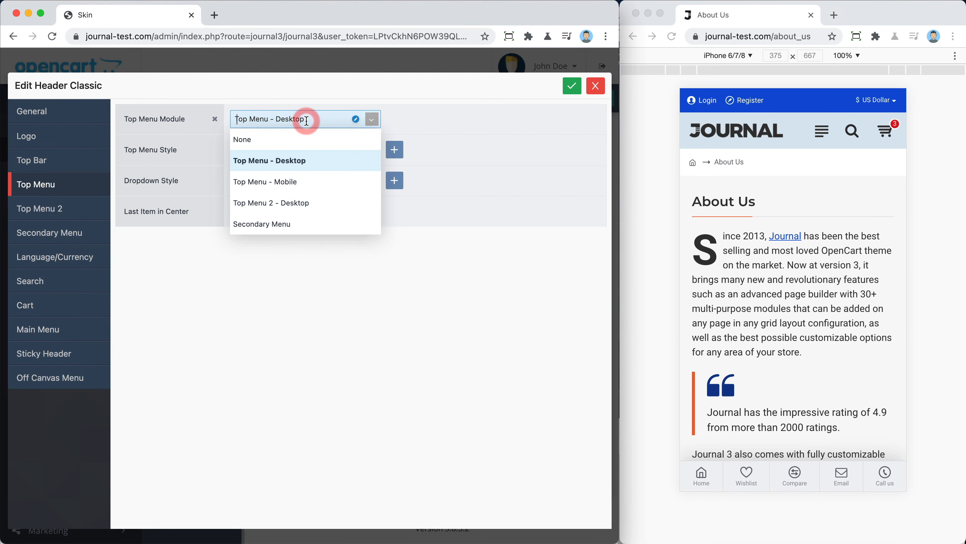
click(300, 153)
click(596, 86)
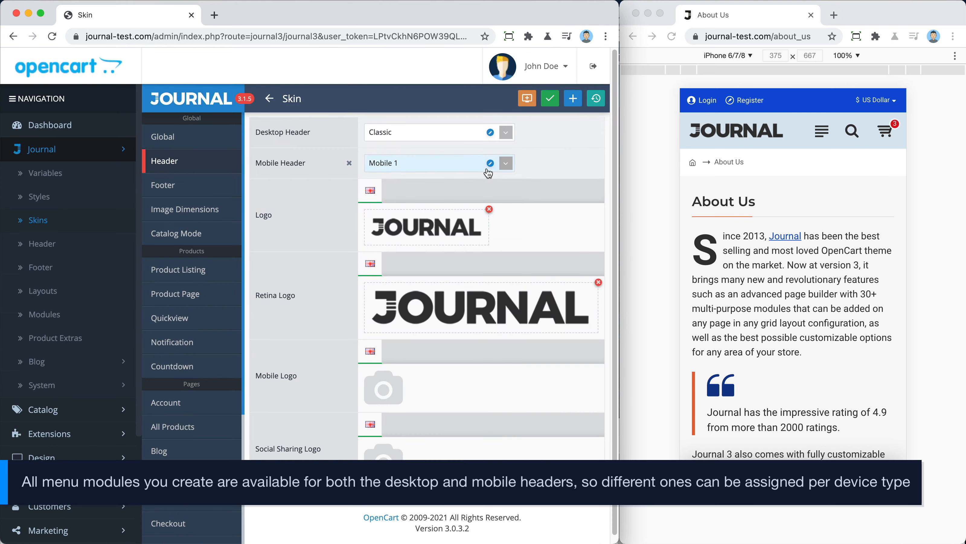
- In the Mobile 1 header, assign Top Menu - Desktop as the Top Menu Module, save, and reload the storefront preview
click(490, 164)
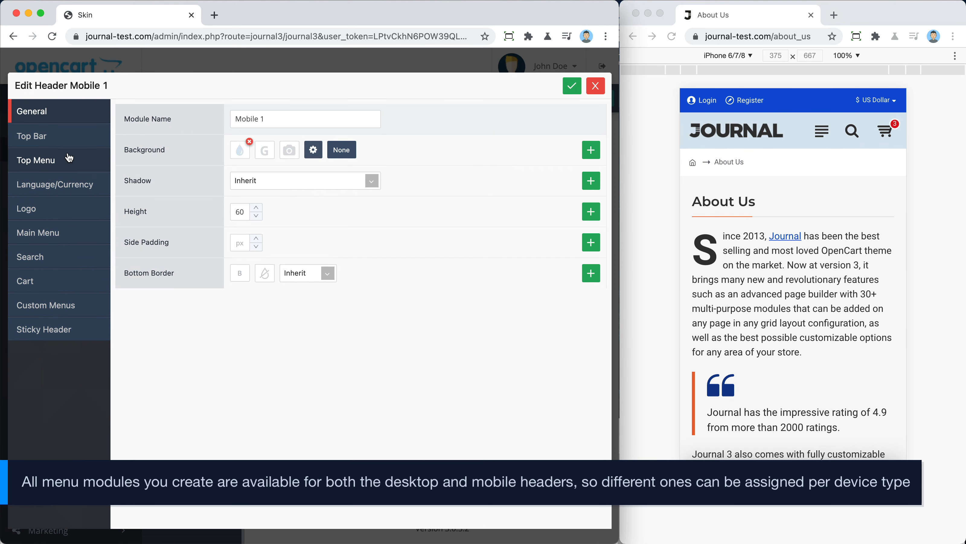
click(68, 157)
click(310, 121)
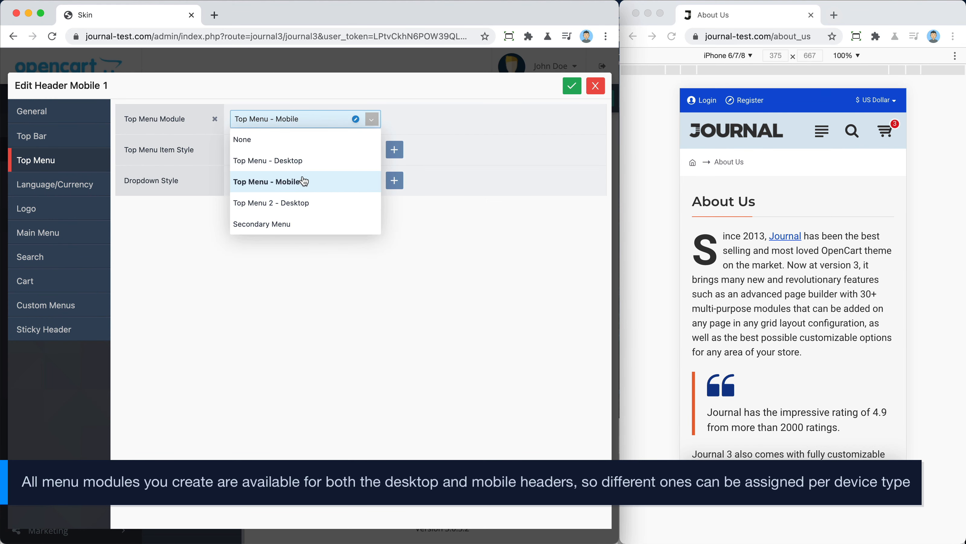
click(305, 162)
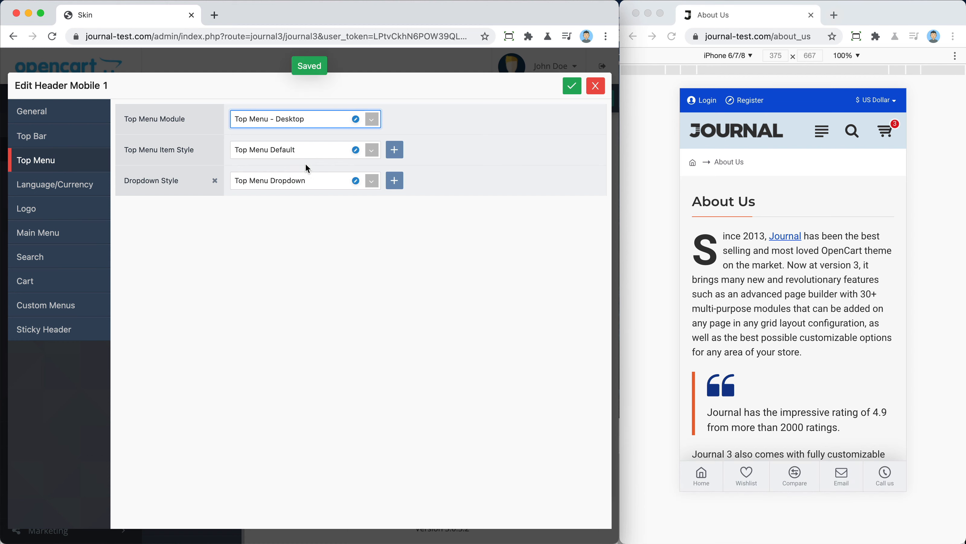
click(777, 170)
key(super+r)
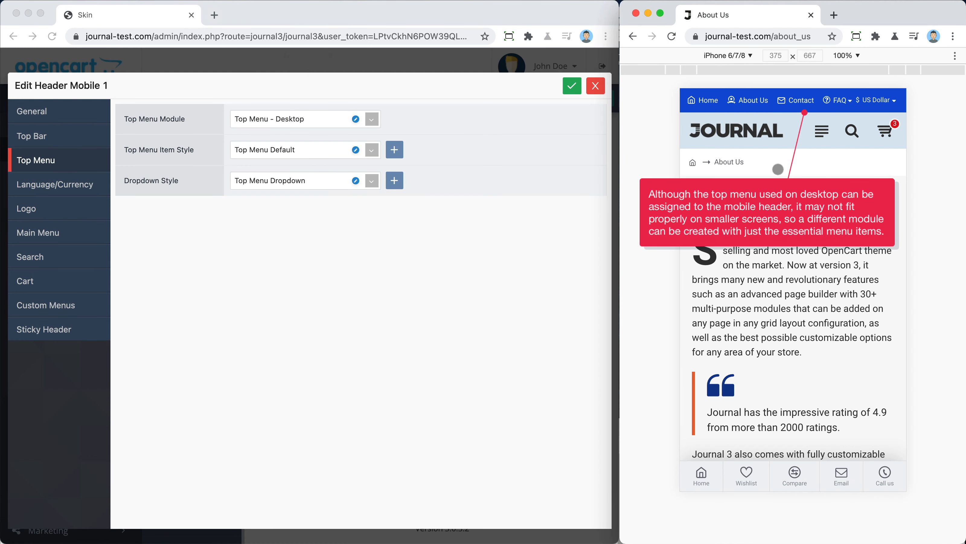
- Restore Top Menu - Mobile as the Mobile 1 header's Top Menu Module, save, and reload the storefront preview
click(309, 121)
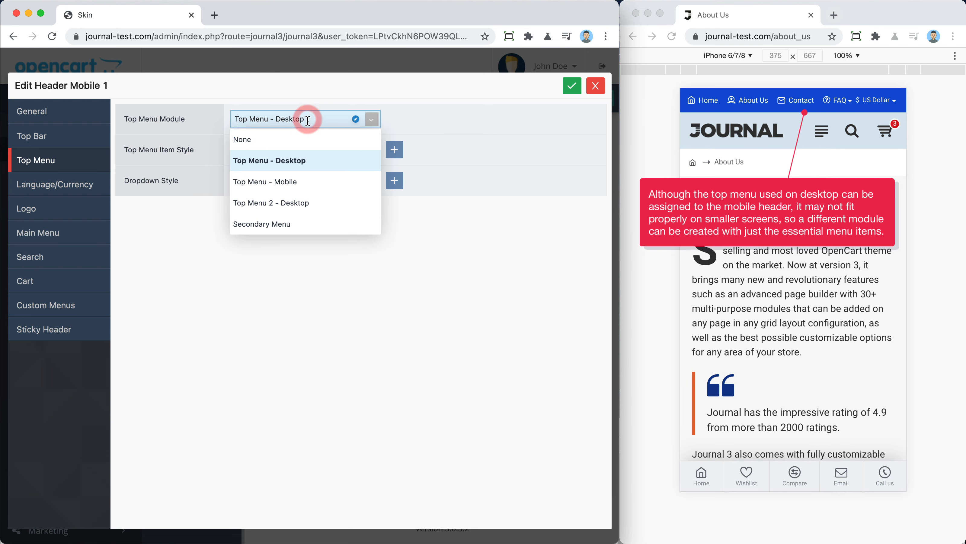
click(303, 179)
key(super+s)
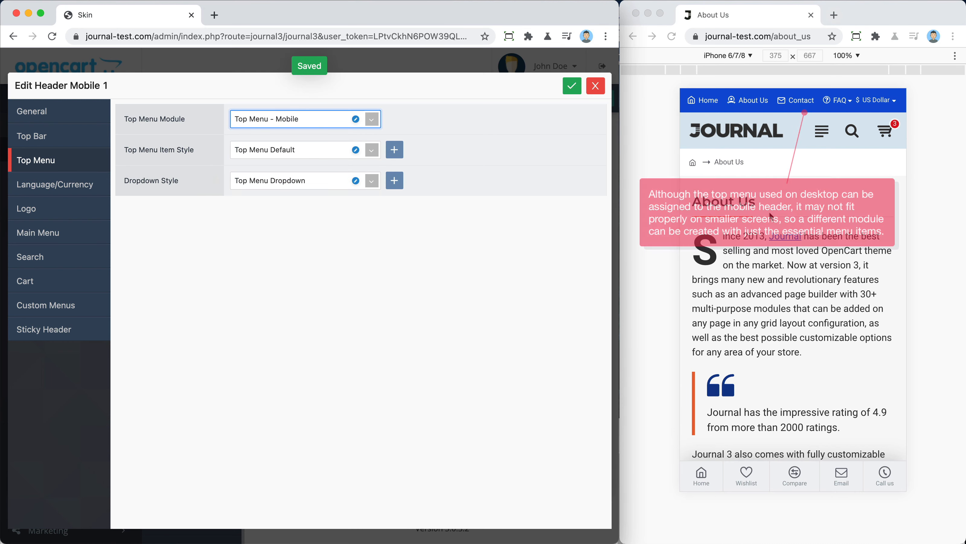
click(773, 208)
key(super+r)
- Set the Mobile 1 header's Language/Currency position to Menu, save, and open the mobile menu in the reloaded storefront
click(66, 187)
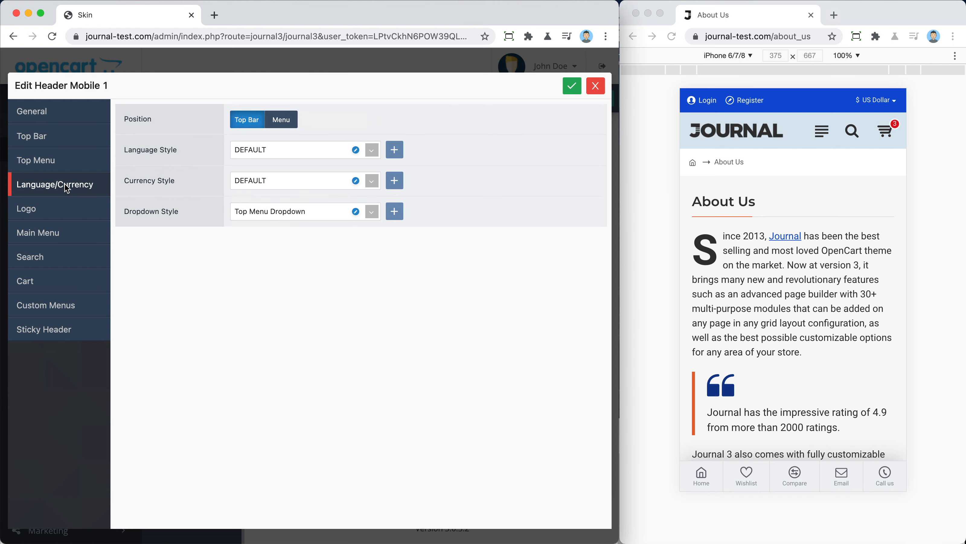
click(278, 131)
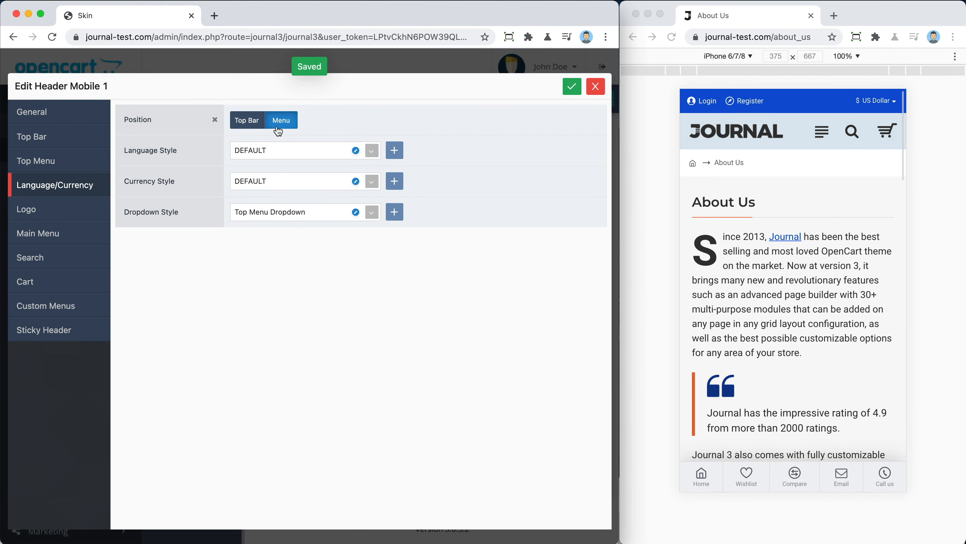
click(864, 179)
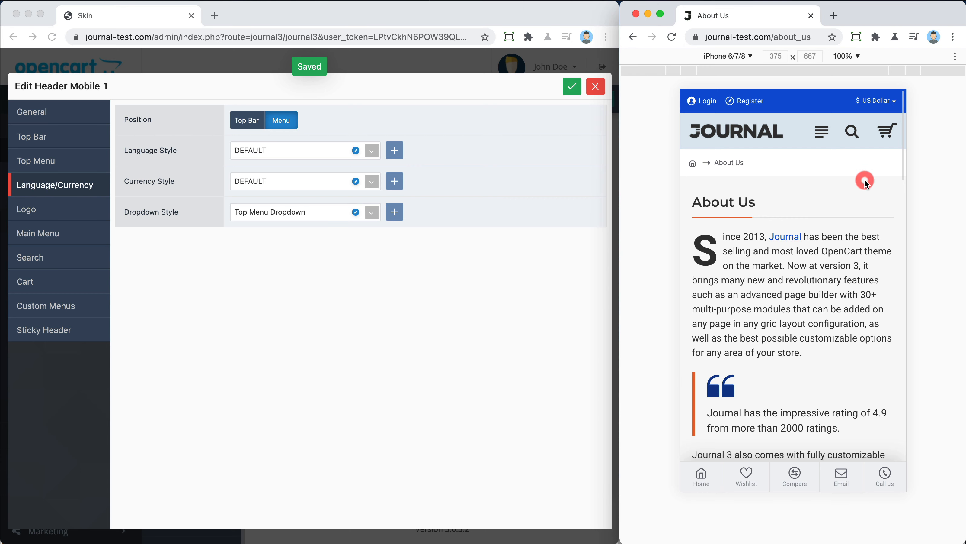
key(super+r)
click(823, 130)
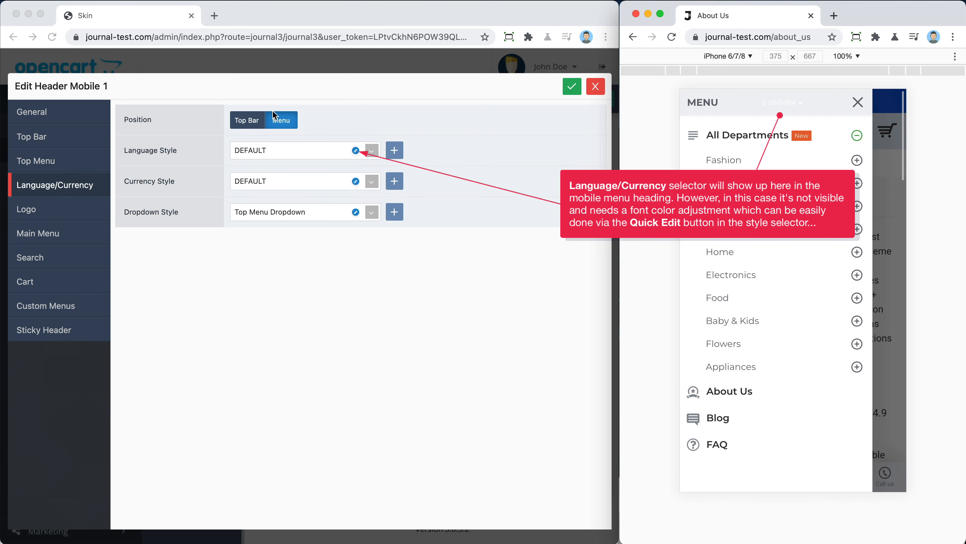
- Return the Language/Currency position to Top Bar and reload the storefront preview
click(247, 120)
click(884, 163)
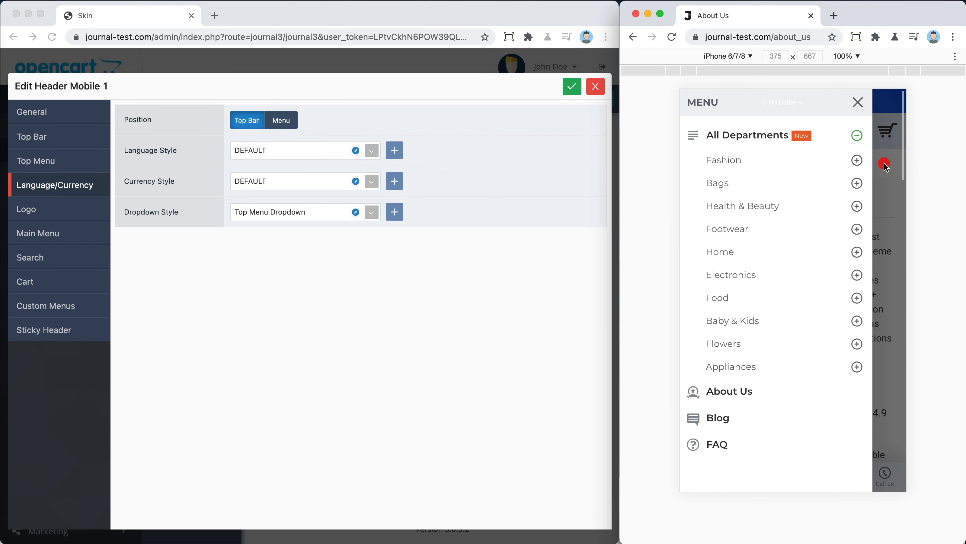
key(super+r)
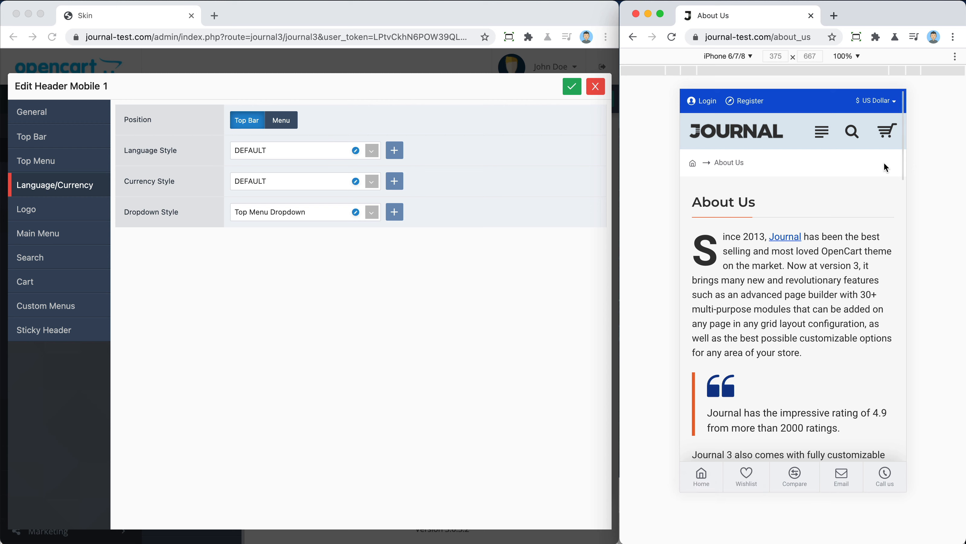
- After checking Mobile 1's Logo options, set the skin's Mobile Logo to J.png, save, and reload the storefront preview
click(69, 209)
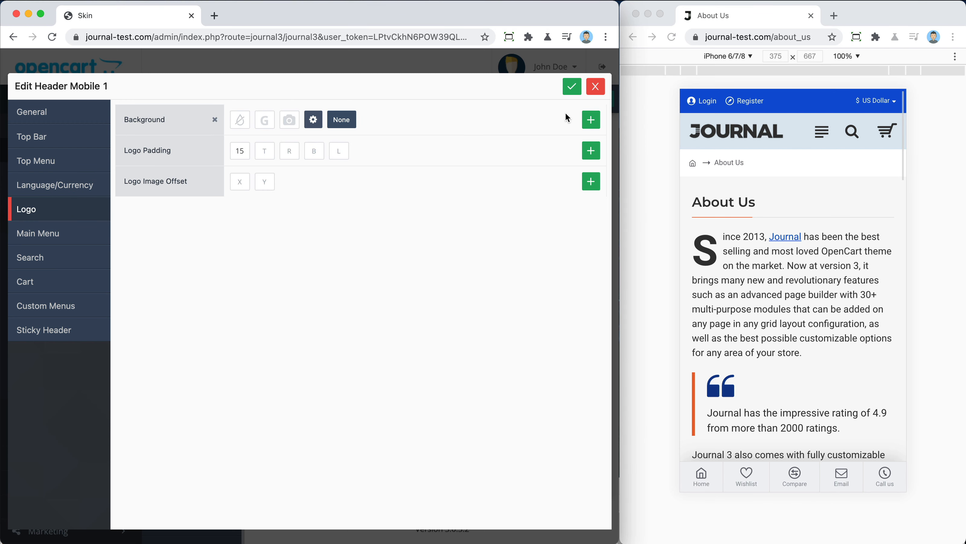
click(596, 87)
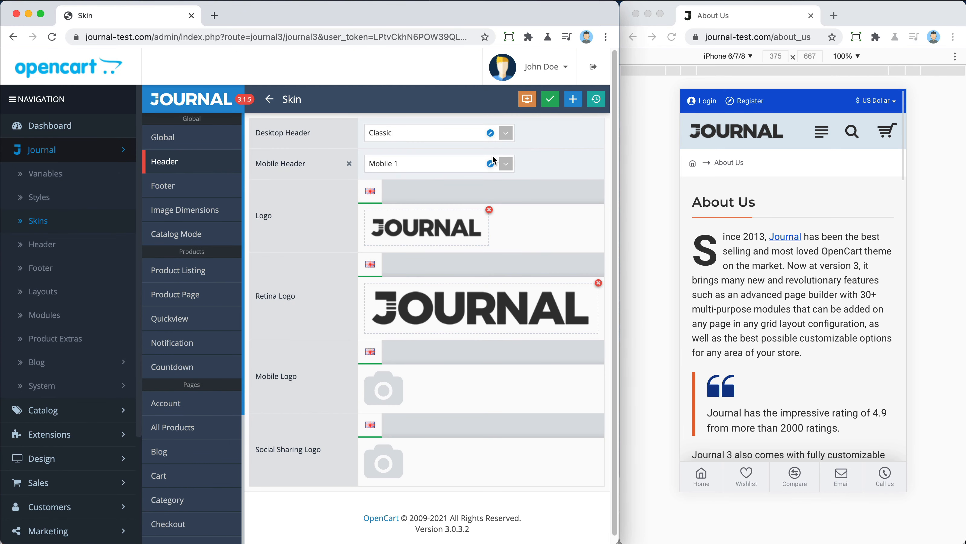
click(385, 384)
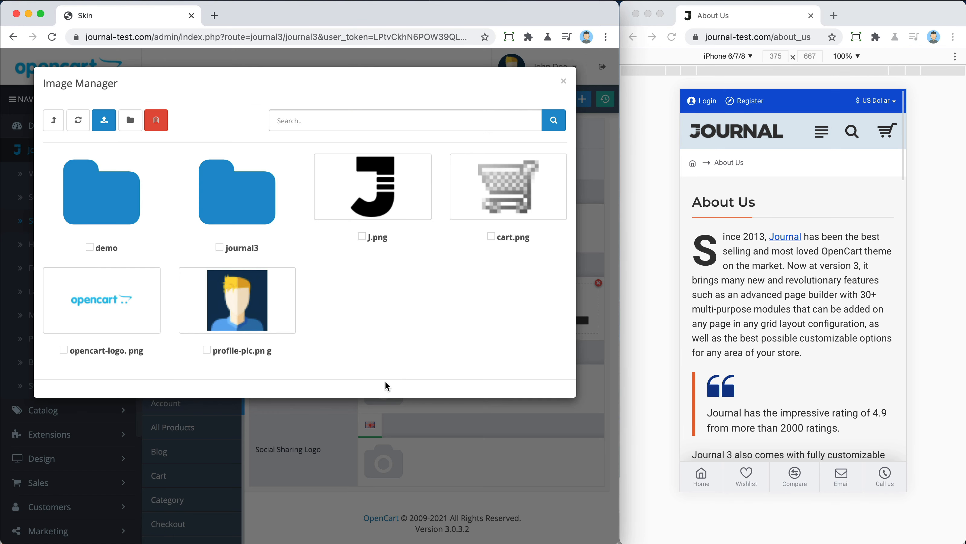
click(399, 201)
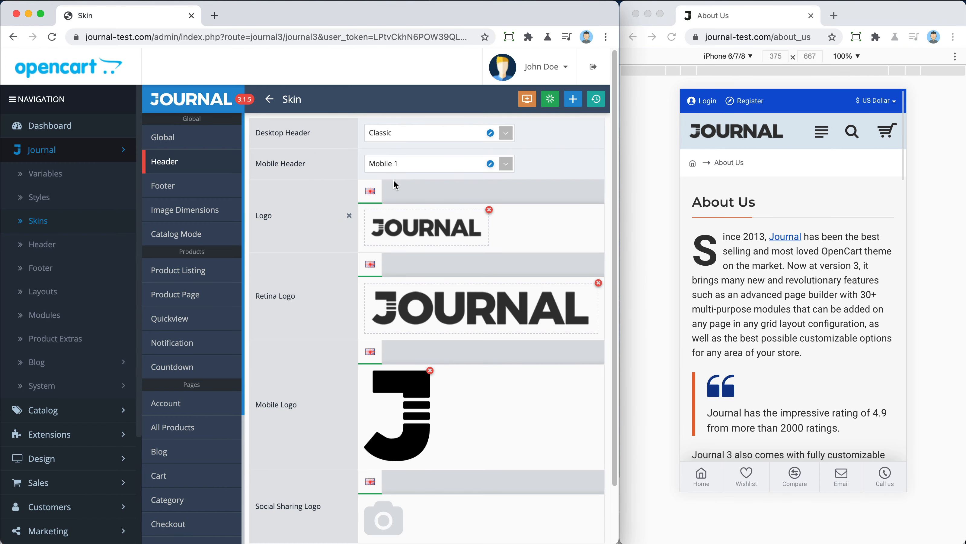
click(763, 187)
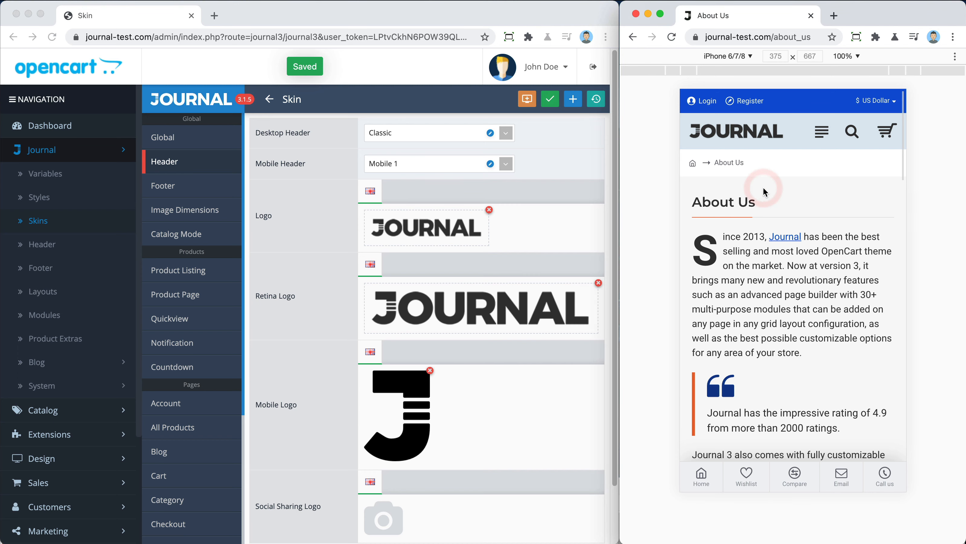
key(super+r)
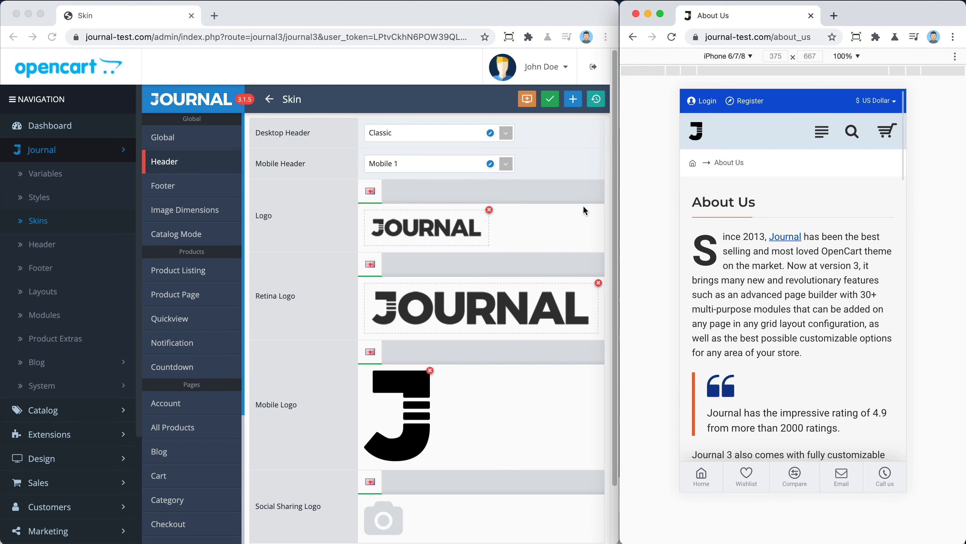
- Set the Mobile 1 header's Main Menu position to Logo, save, and check the menu in the reloaded storefront preview
click(490, 163)
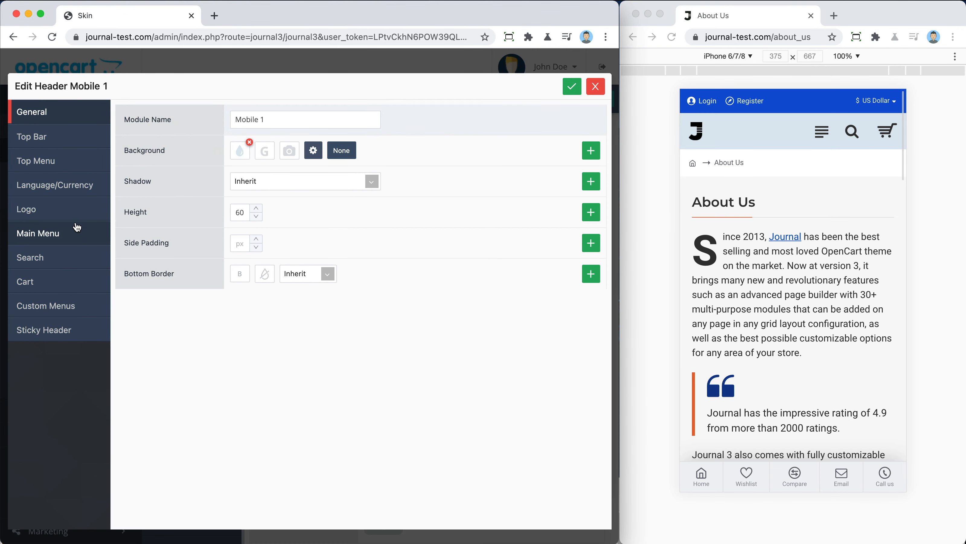
click(76, 228)
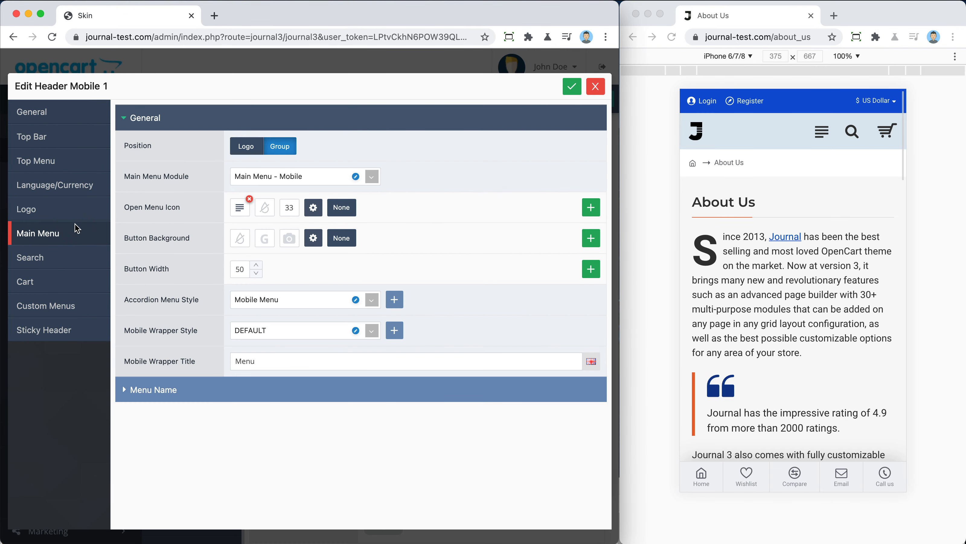
click(239, 148)
click(773, 186)
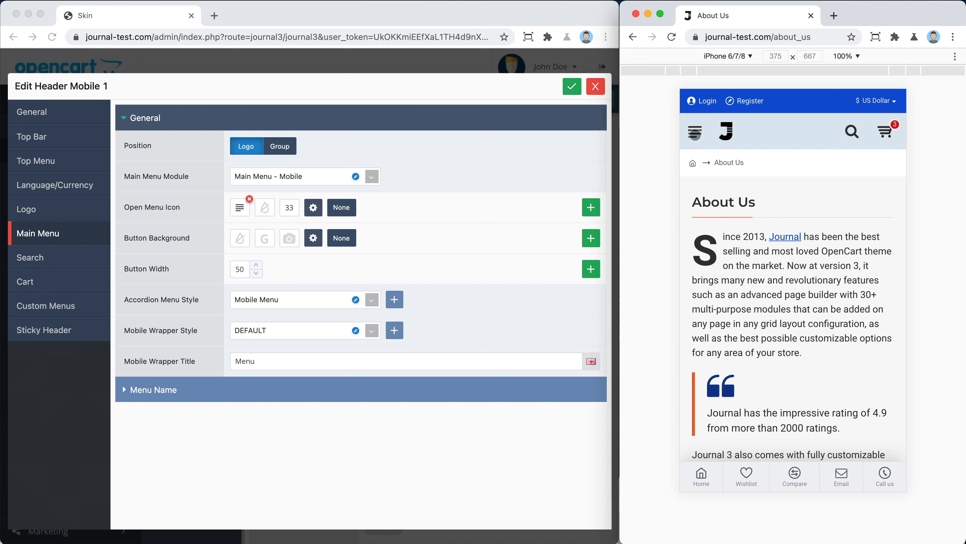
click(696, 134)
click(858, 104)
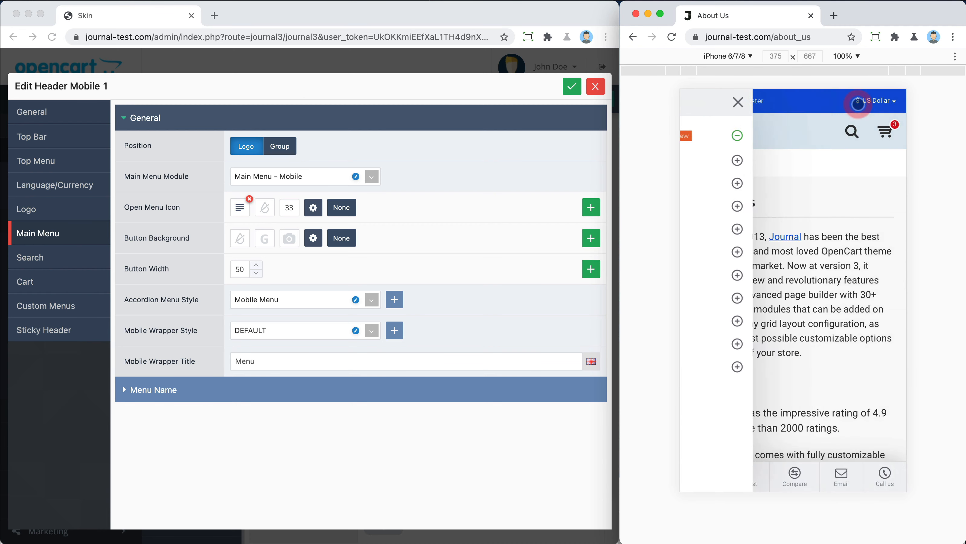
- Set the Main Menu position to Group with Main Menu - Desktop as its module, save, and check the menu in the reloaded storefront
click(280, 146)
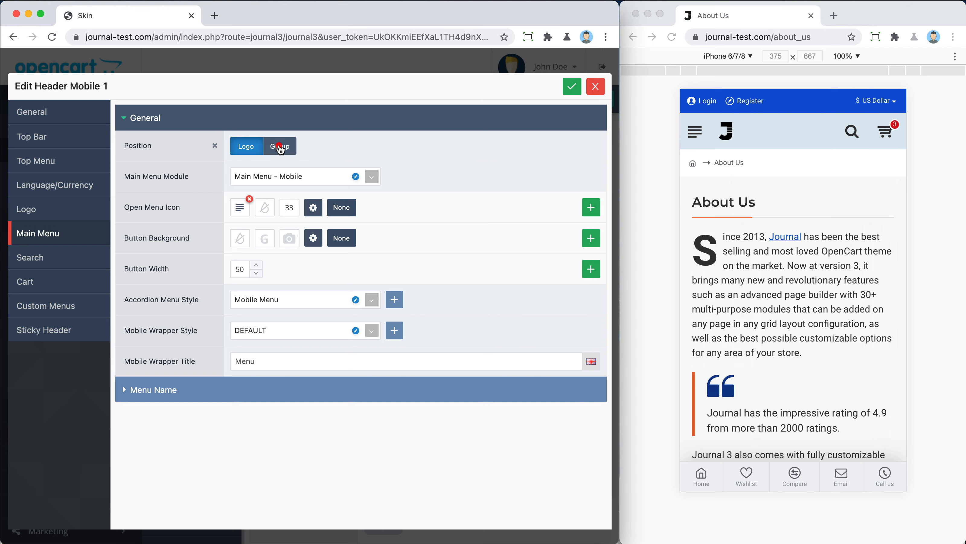
click(301, 177)
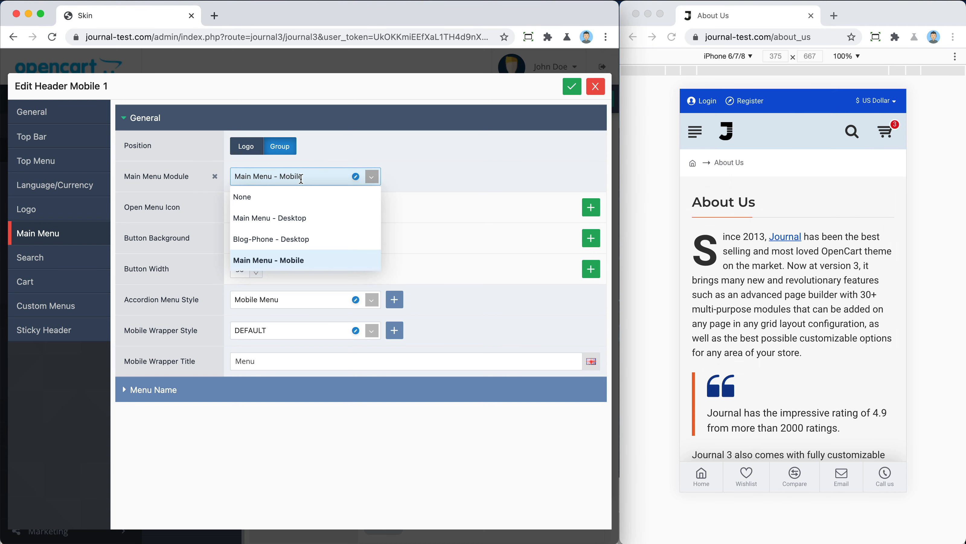
click(299, 218)
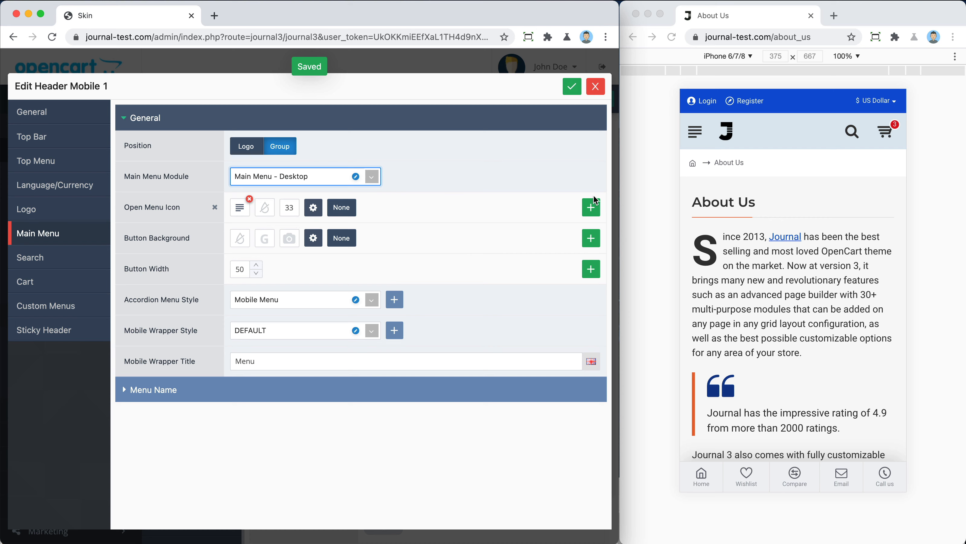
click(717, 194)
key(super+r)
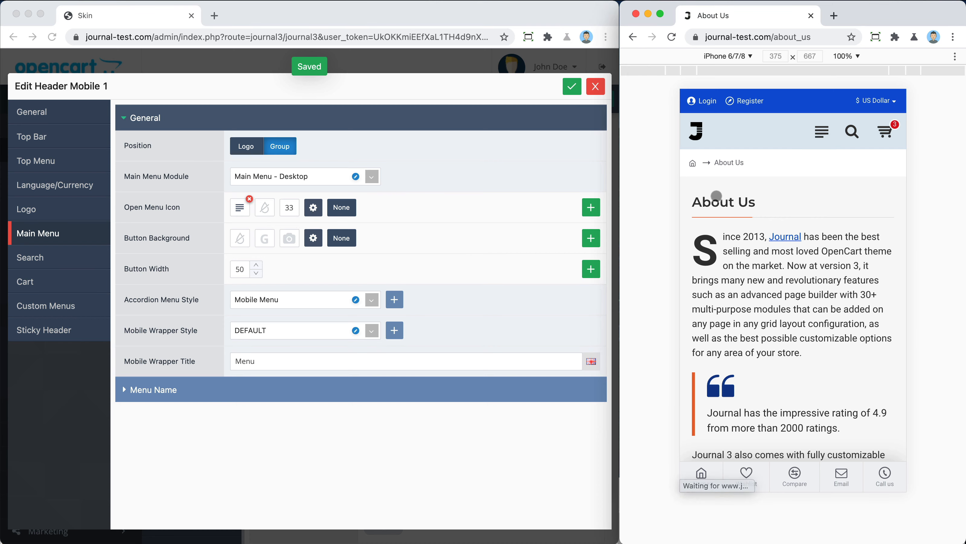
click(821, 132)
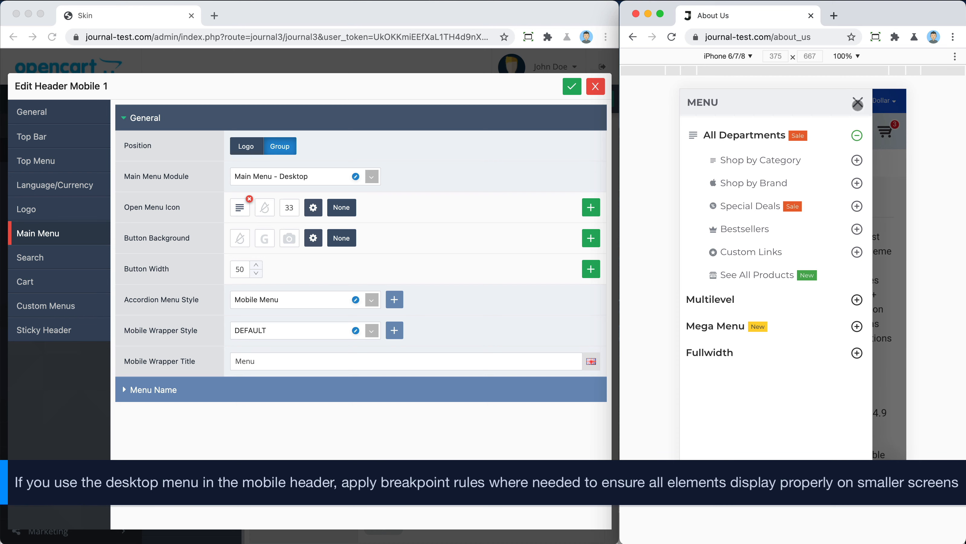
click(858, 103)
- Restore Main Menu - Mobile as the Main Menu Module, save, and open the mobile menu in the reloaded storefront
click(345, 177)
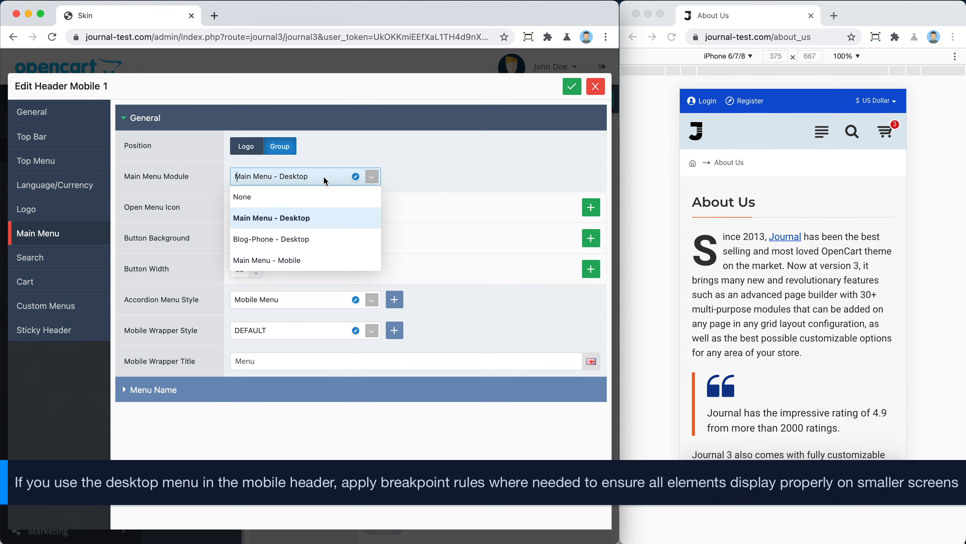
click(310, 260)
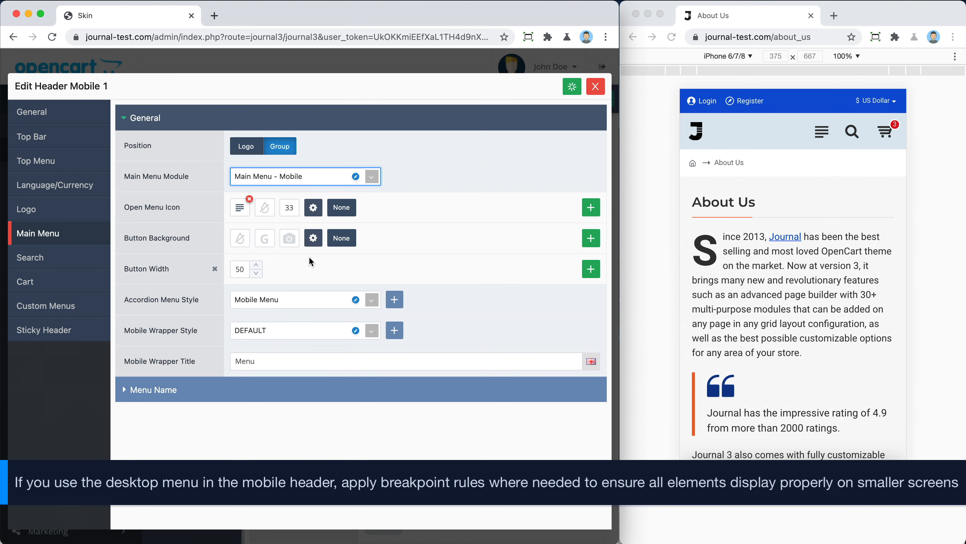
click(726, 192)
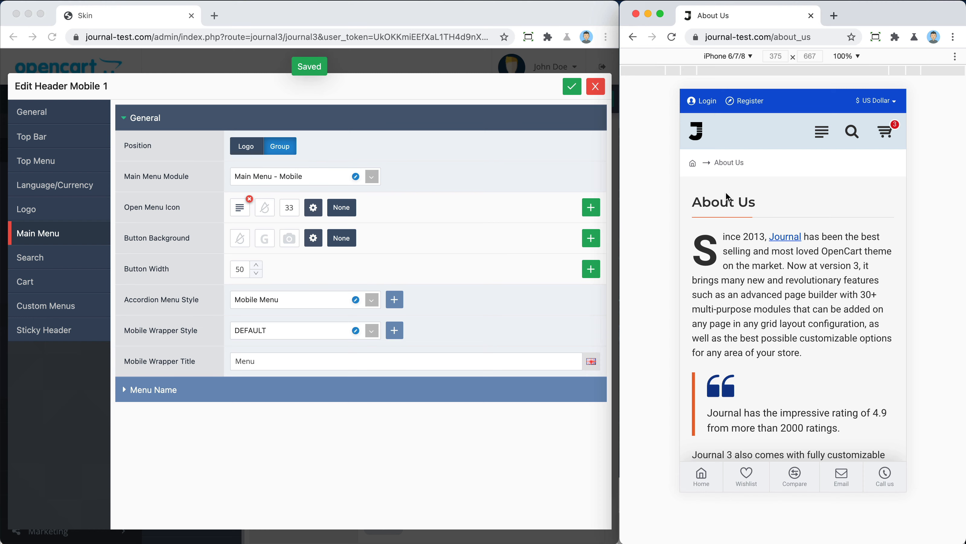
key(super+r)
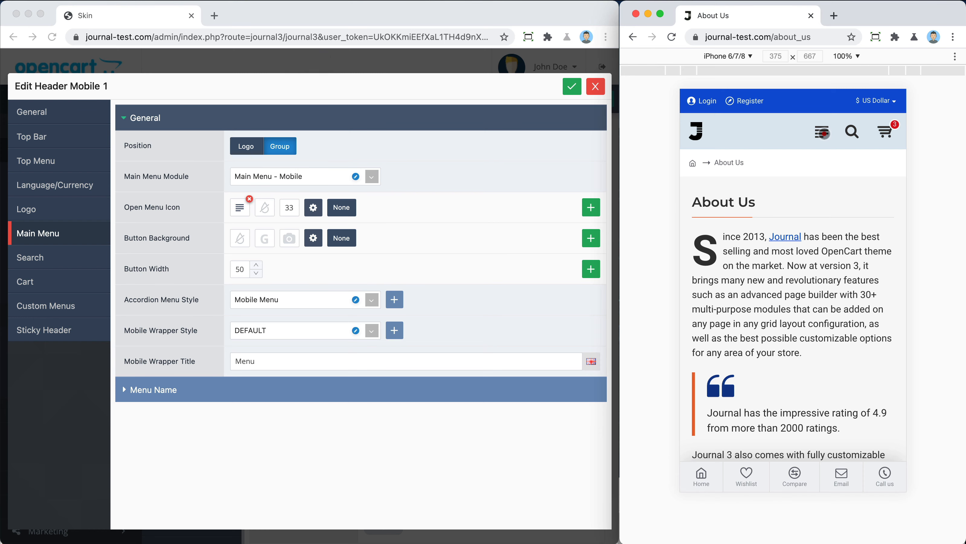
click(823, 132)
- Examine the Main Menu - Mobile module's All Departments item and its Categories Only flyout module, leaving both unchanged
click(355, 177)
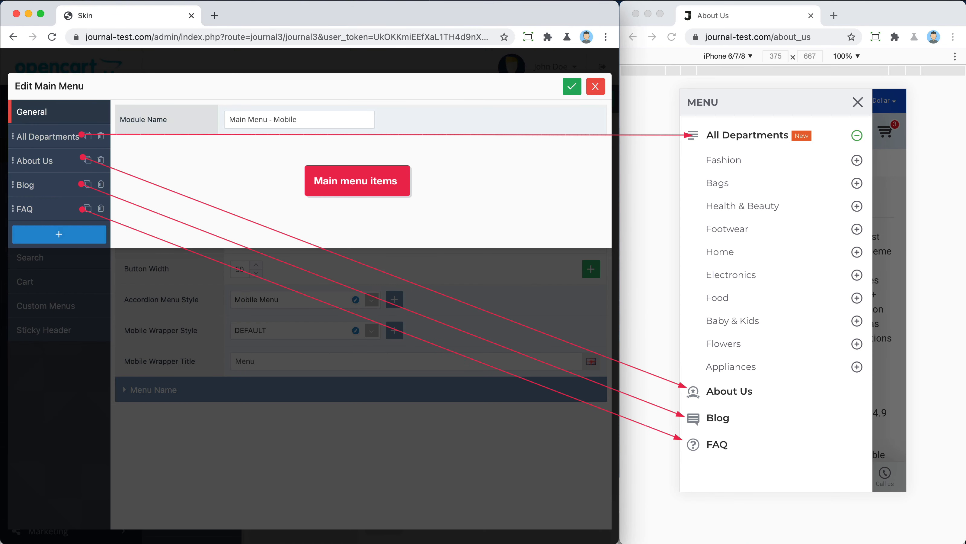
click(57, 136)
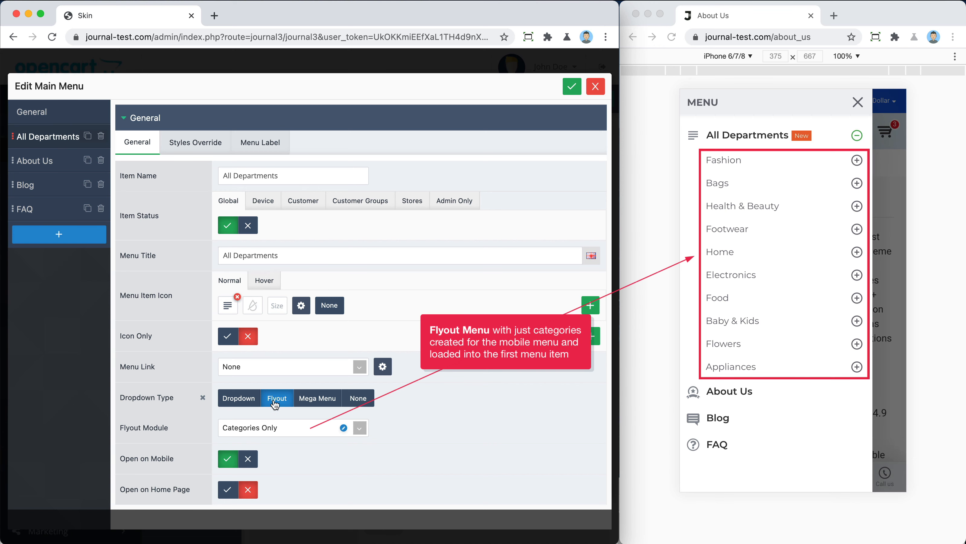
click(322, 430)
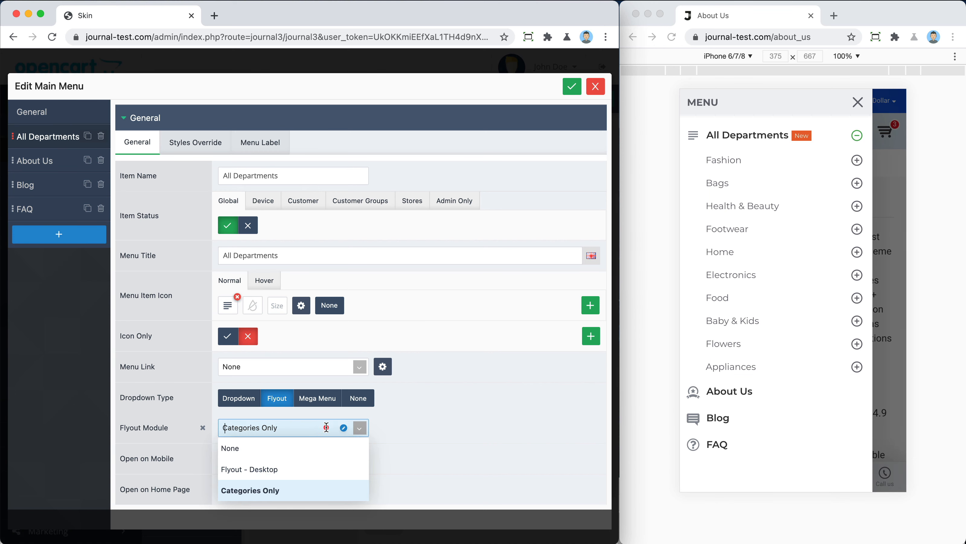
click(301, 491)
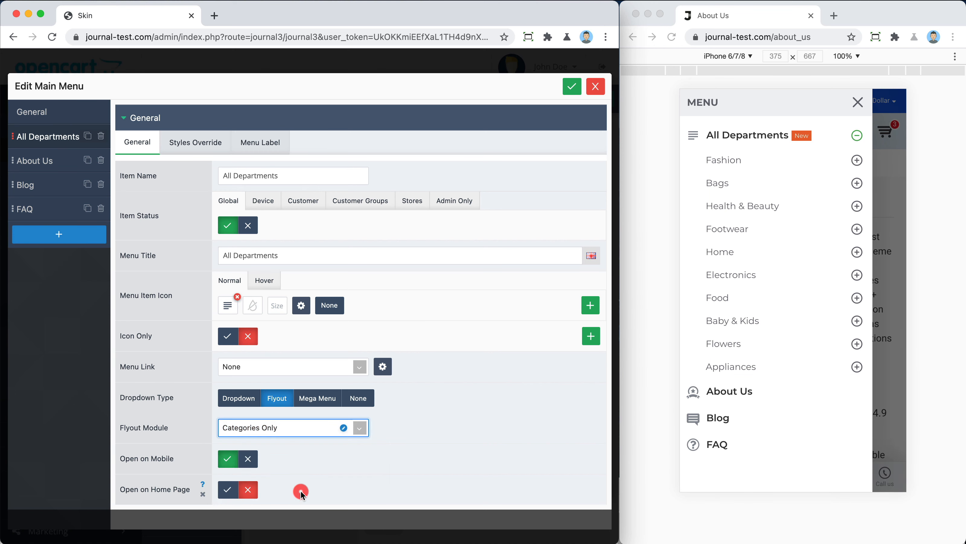
click(342, 428)
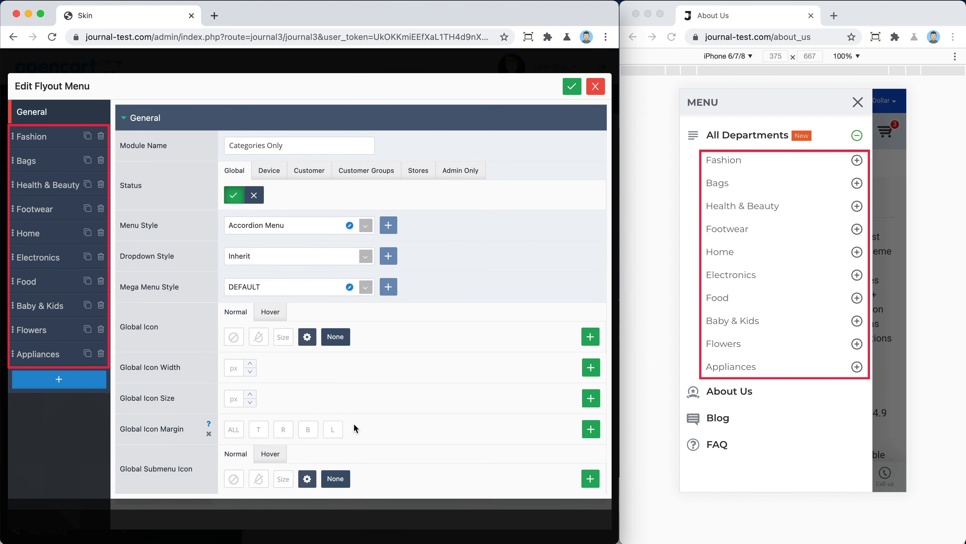
click(596, 88)
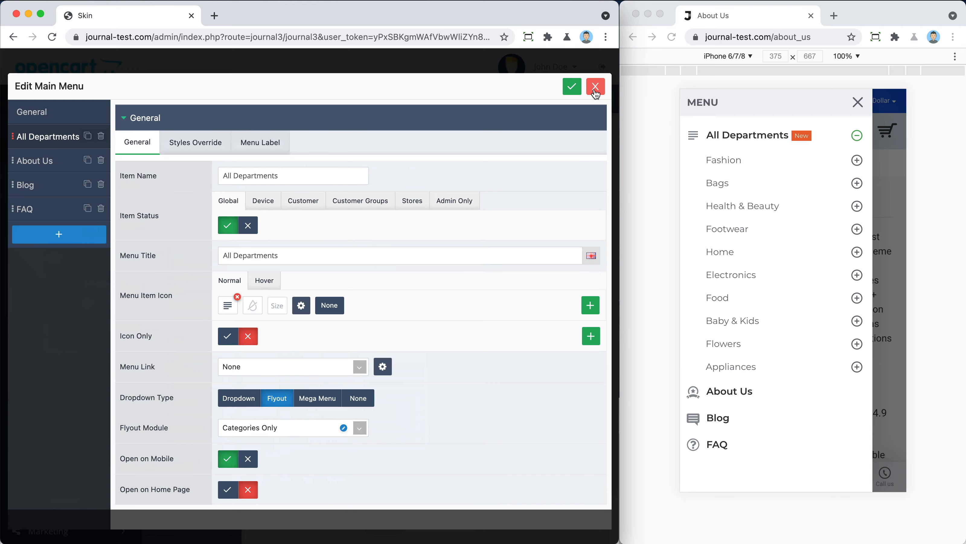
click(596, 91)
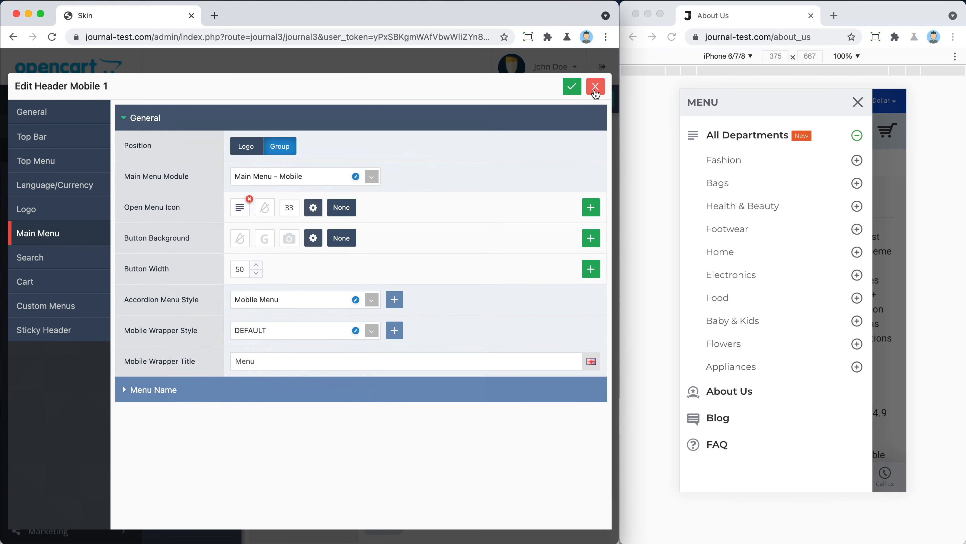
- Open the Mobile Menu accordion style and examine its Level 1 Open / Close Button options
click(356, 301)
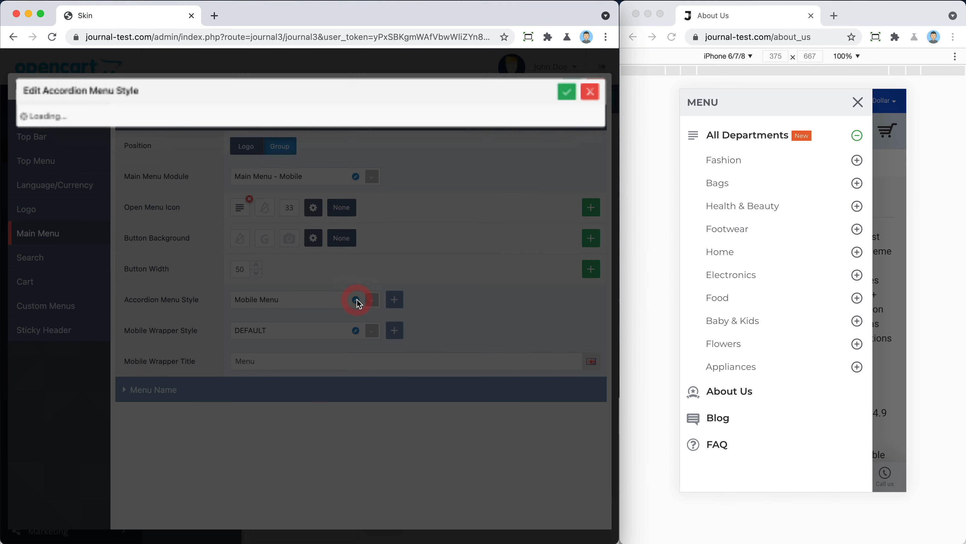
click(362, 295)
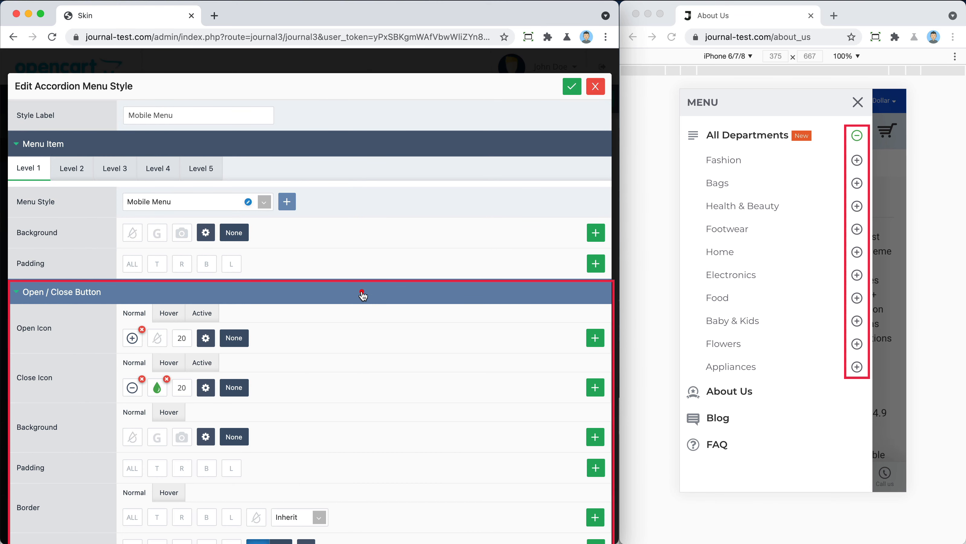
click(362, 295)
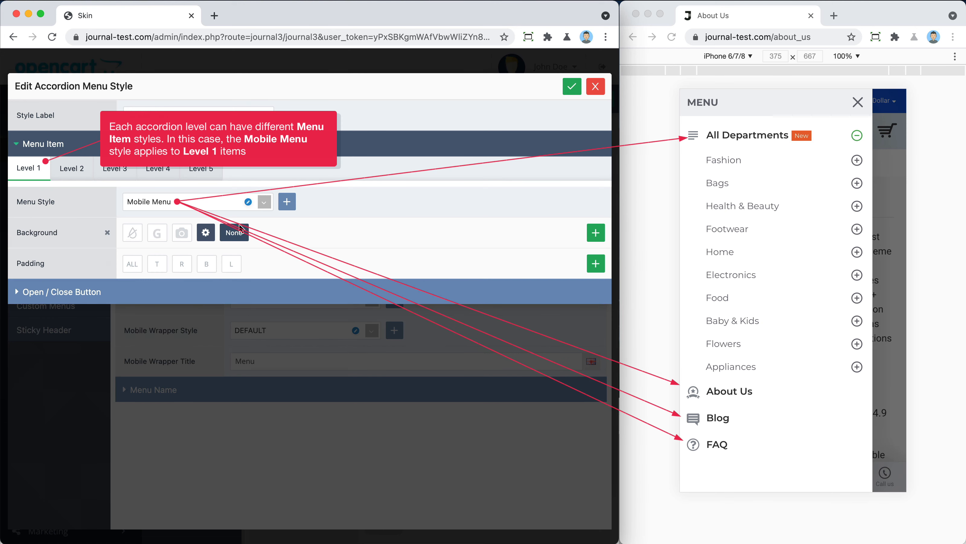
- Compare the accordion style's Level 2 to Level 5 settings with the expanded Fashion, Accesories and Jewelry submenus in the storefront menu
click(73, 174)
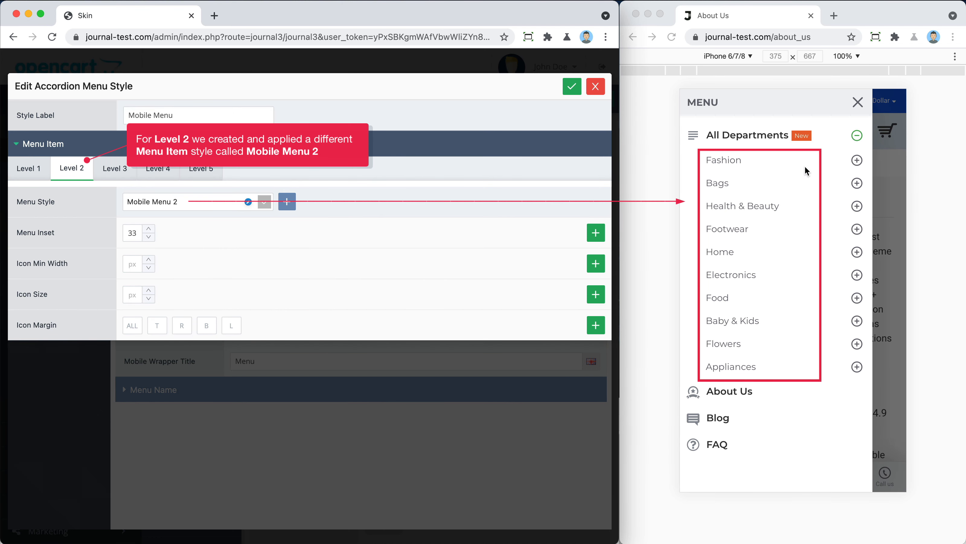
click(857, 159)
click(855, 184)
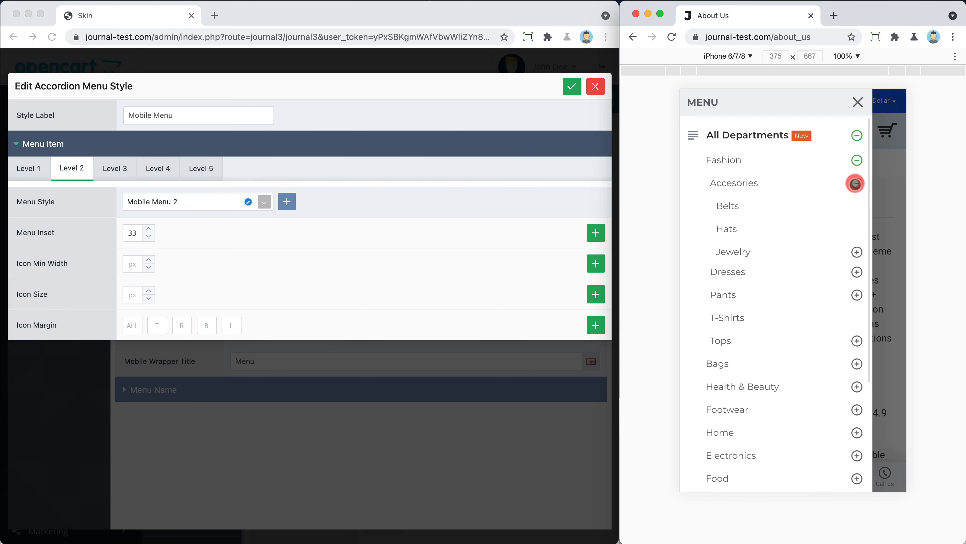
click(857, 252)
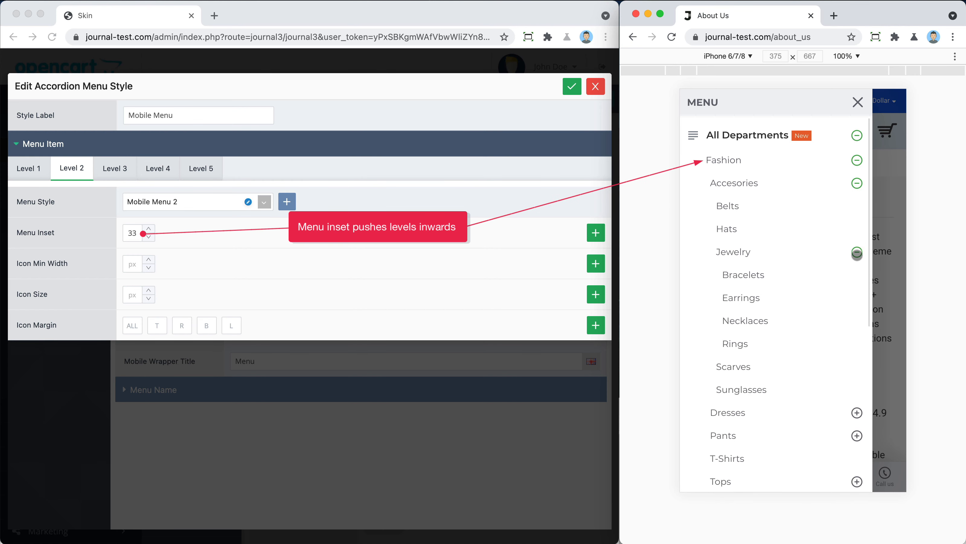
click(113, 168)
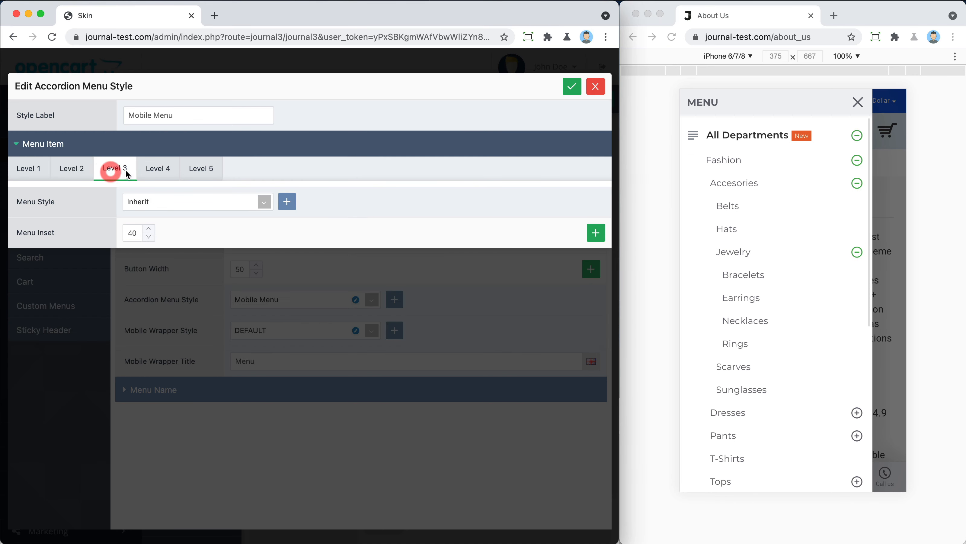
click(158, 175)
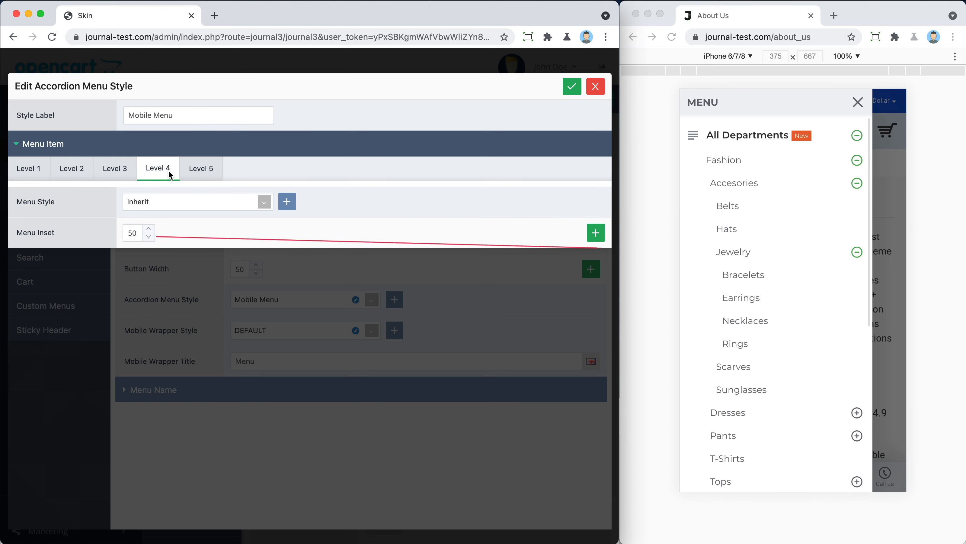
click(211, 174)
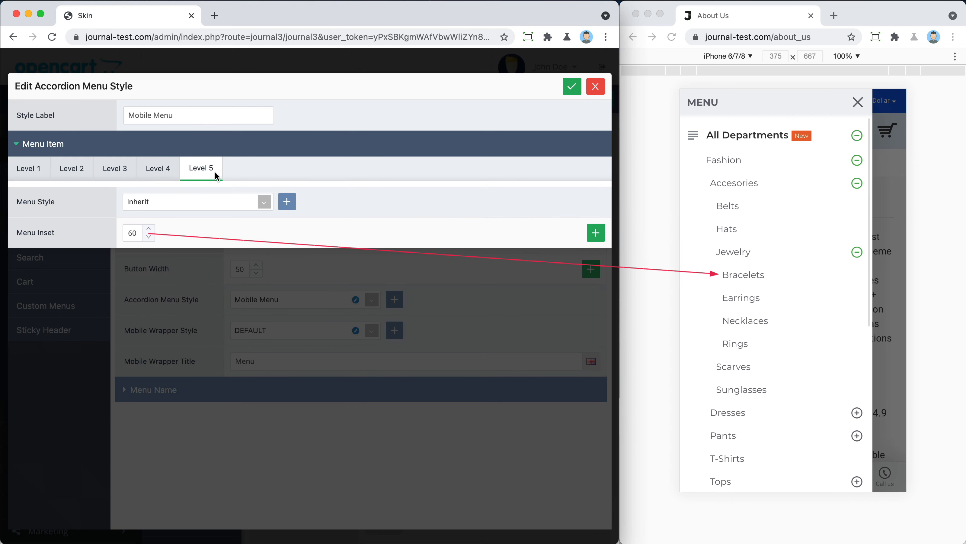
click(602, 93)
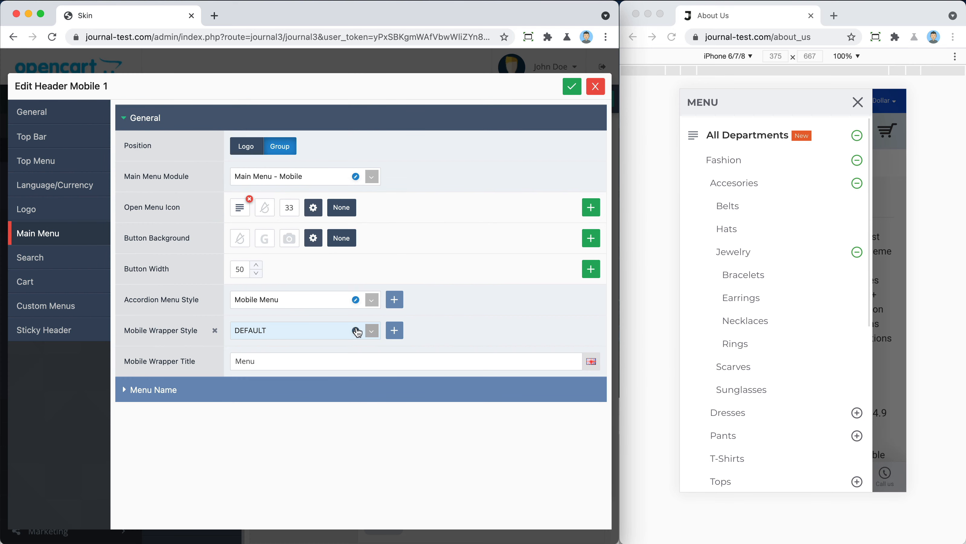
- Examine the DEFAULT mobile wrapper style's Main Menu and Cart options and check the cart panel in the storefront preview
click(356, 331)
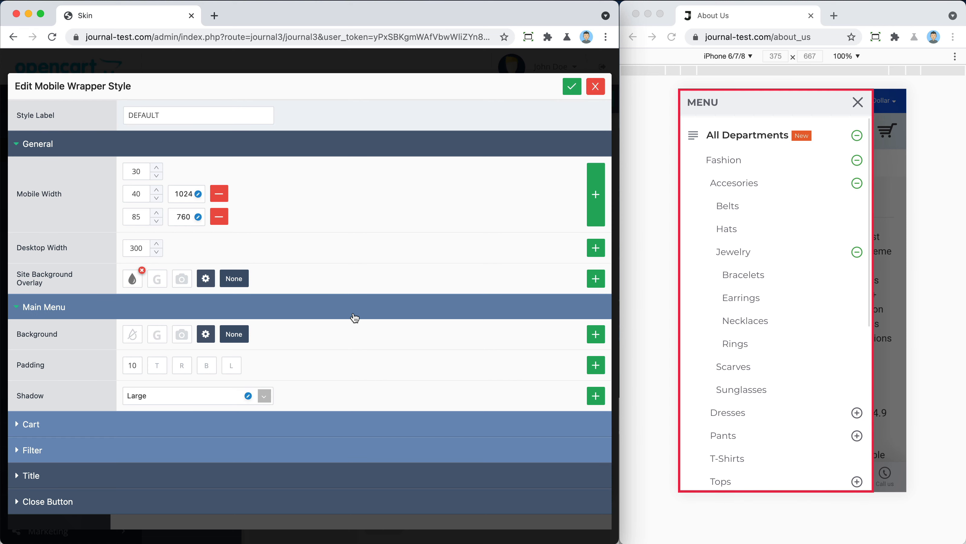
click(373, 421)
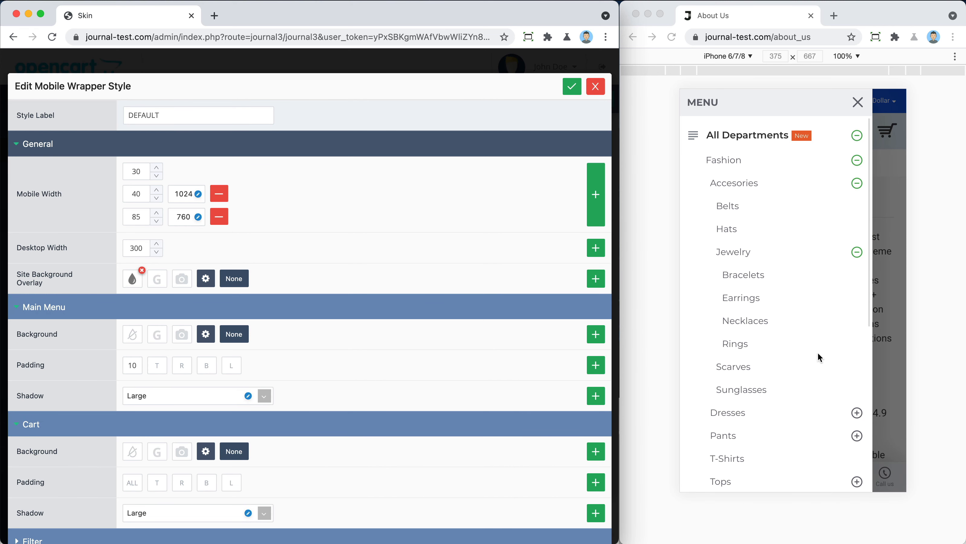
click(872, 333)
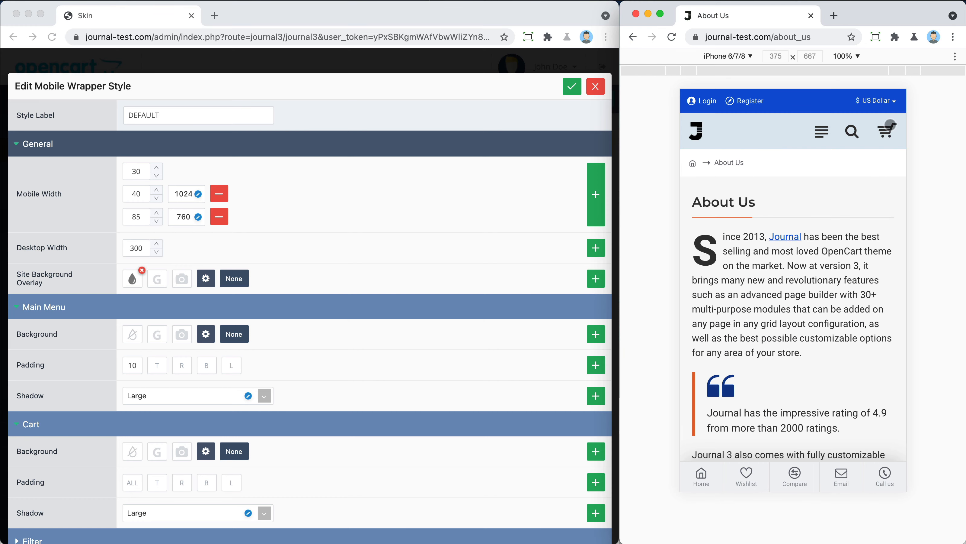
click(889, 130)
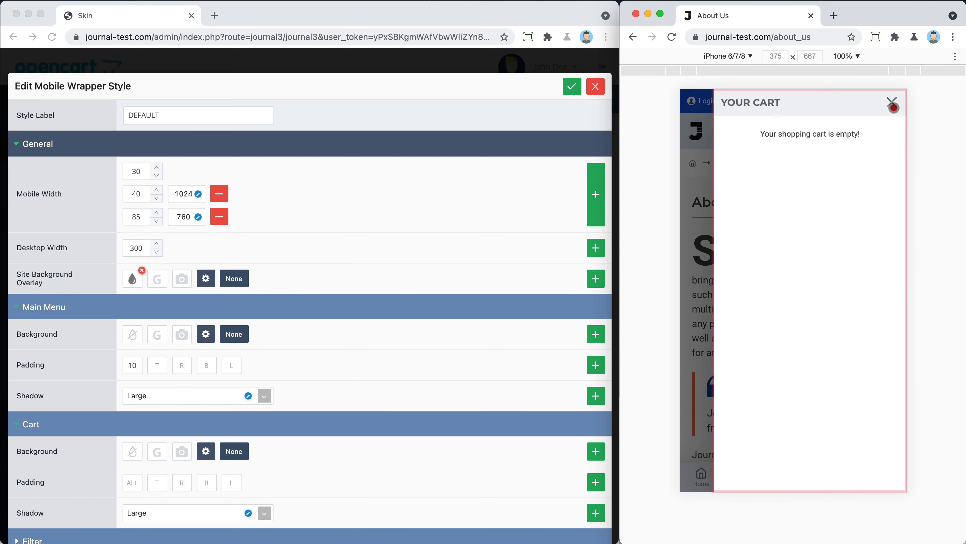
click(892, 103)
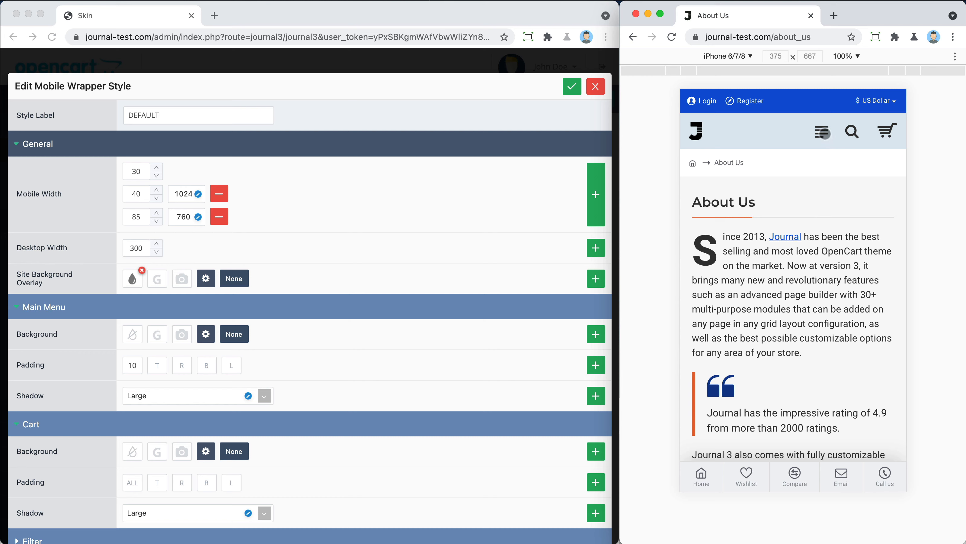
- Compare the mobile wrapper style's Filter options with the filter panel on the storefront's Accesories category page and close the style unchanged
click(823, 132)
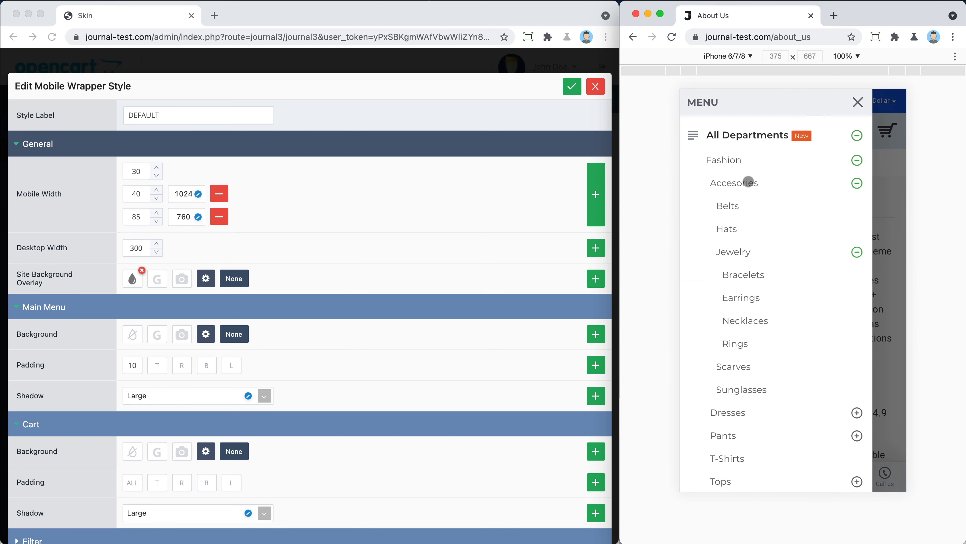
click(748, 183)
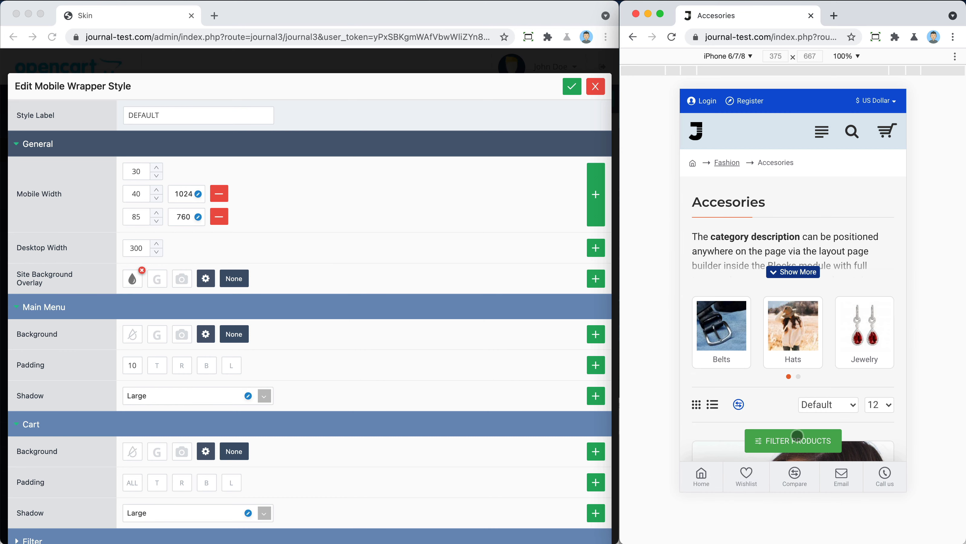
scroll(518, 503, down, 1)
click(514, 502)
scroll(514, 502, down, 2)
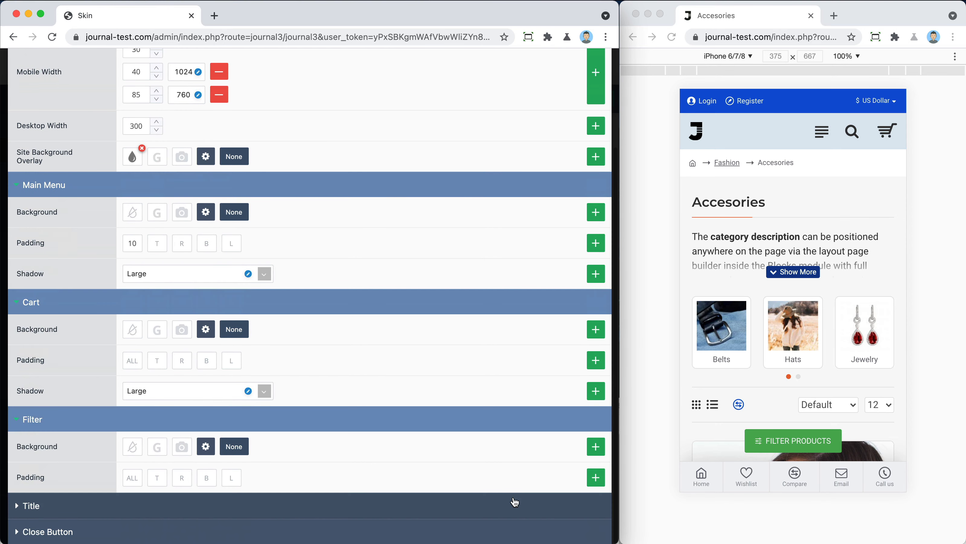
click(757, 445)
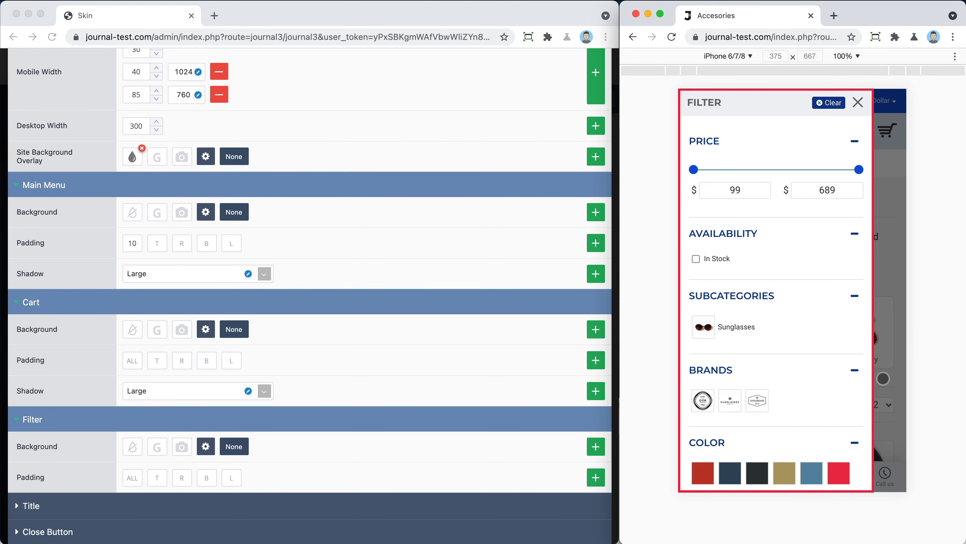
click(883, 378)
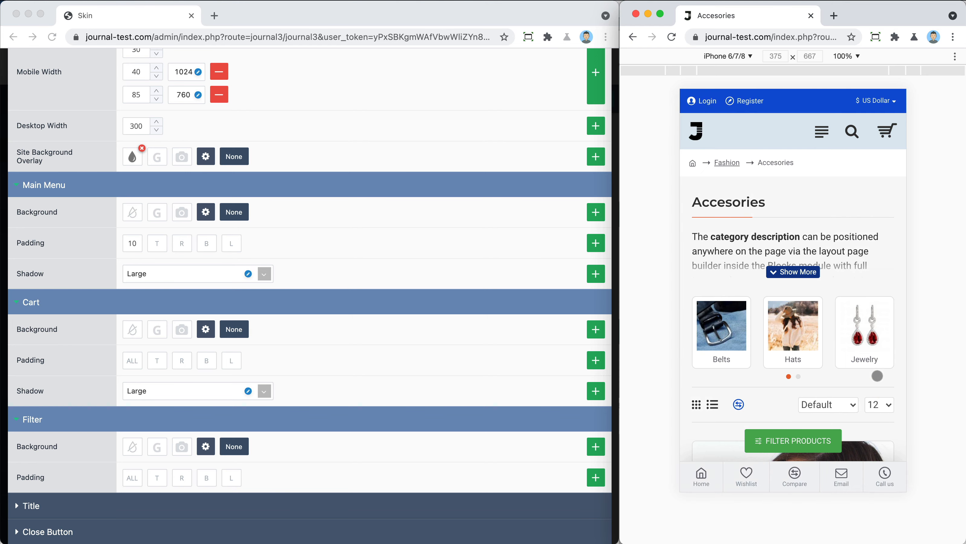
click(540, 232)
scroll(540, 230, up, 5)
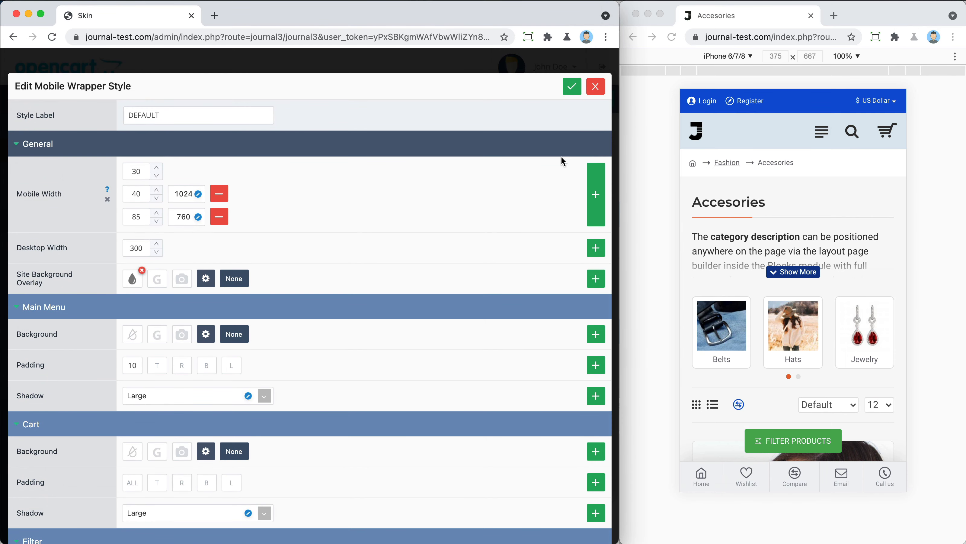
click(595, 87)
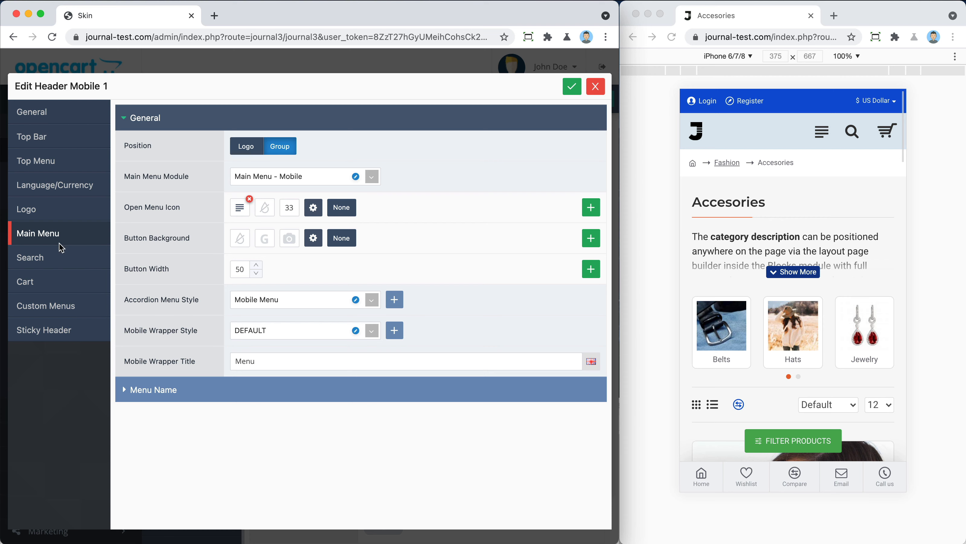
- Examine the Mobile 1 header's Search and Cart settings against the search bar and cart panel in the storefront preview
click(32, 256)
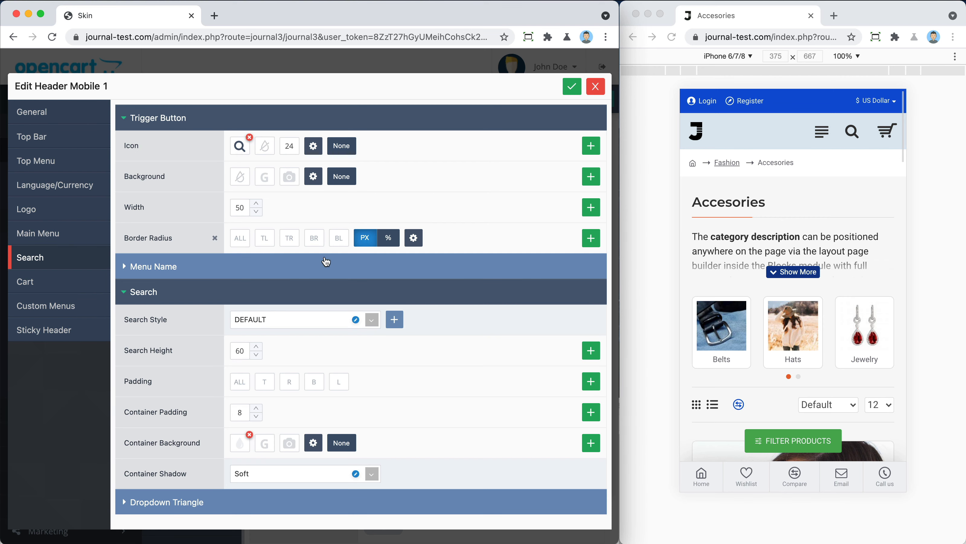
click(852, 134)
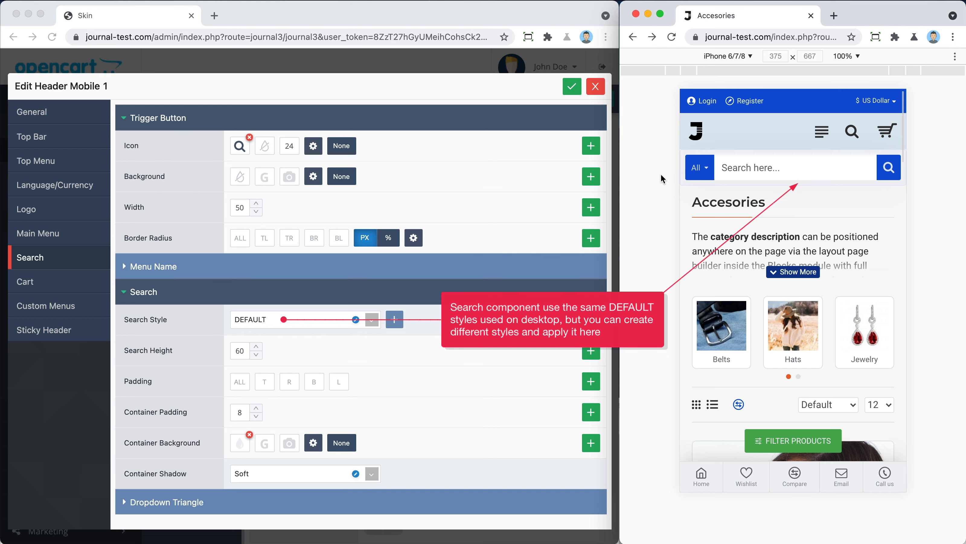
click(47, 288)
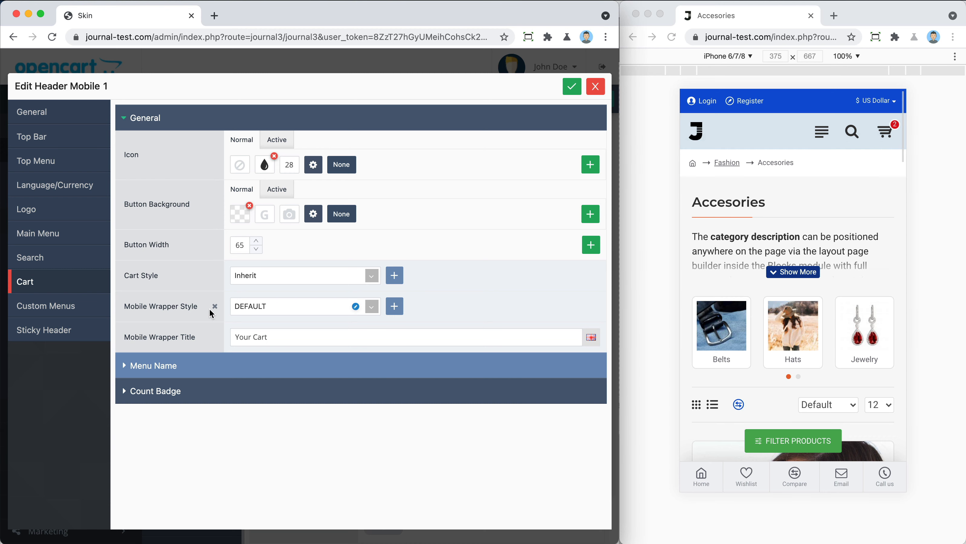
click(293, 341)
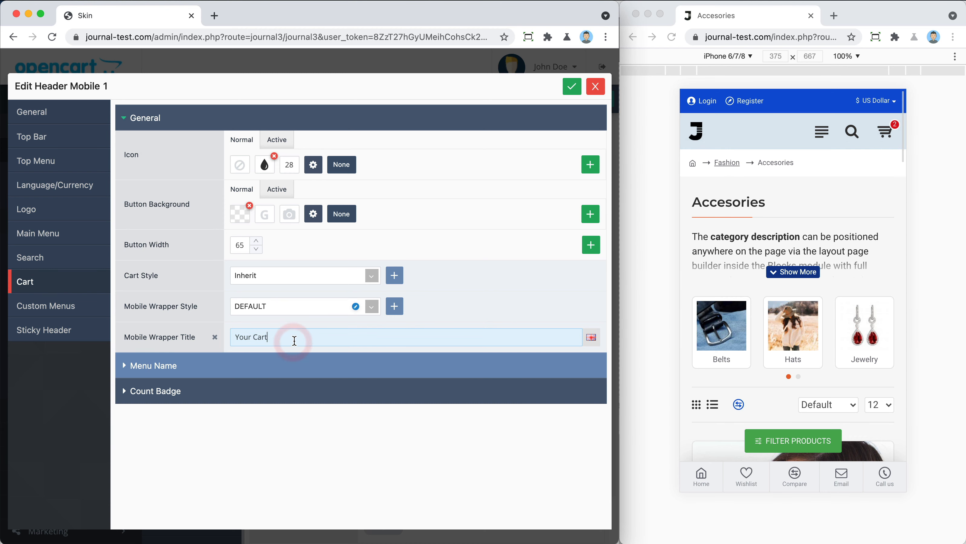
click(885, 131)
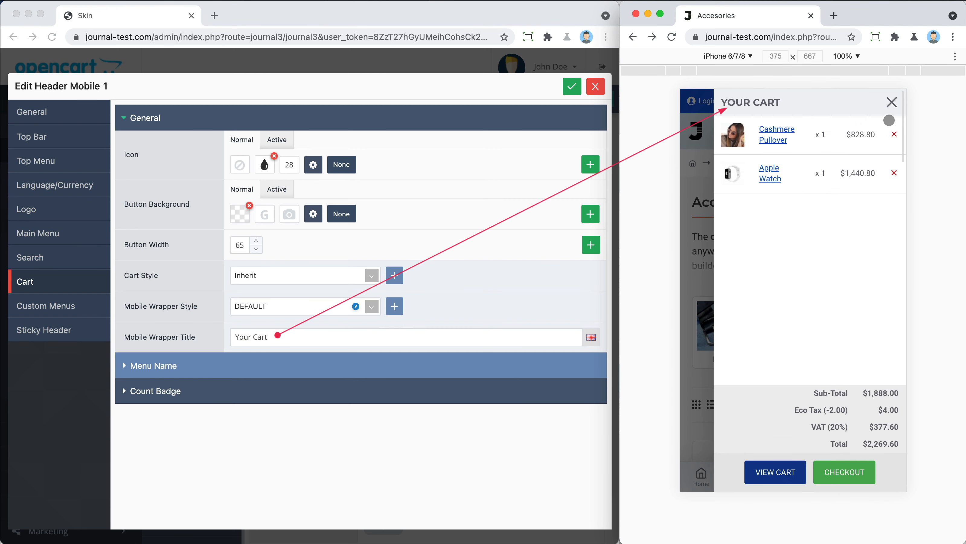
click(892, 103)
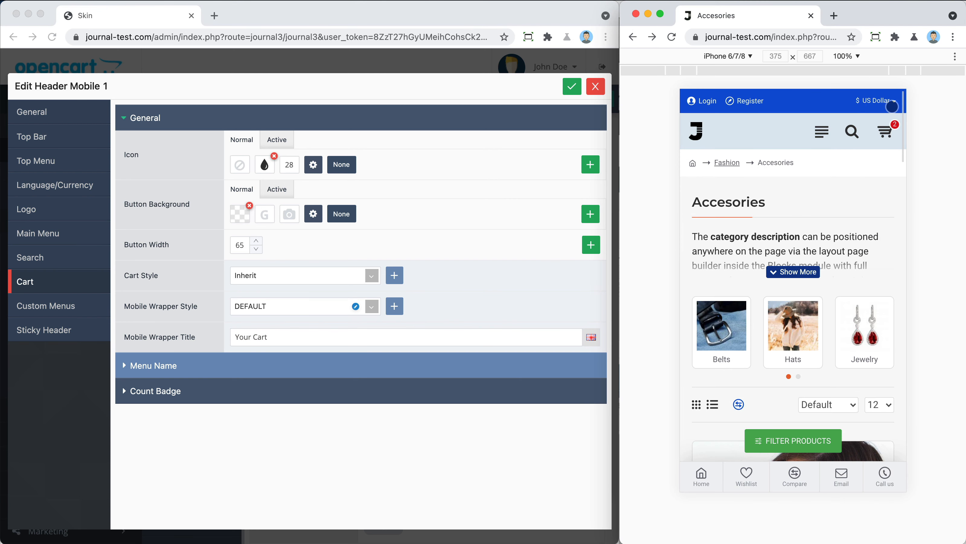
- Enable custom Menu 1 and Menu 2 in the Mobile 1 header, save it and reload the storefront preview
click(52, 305)
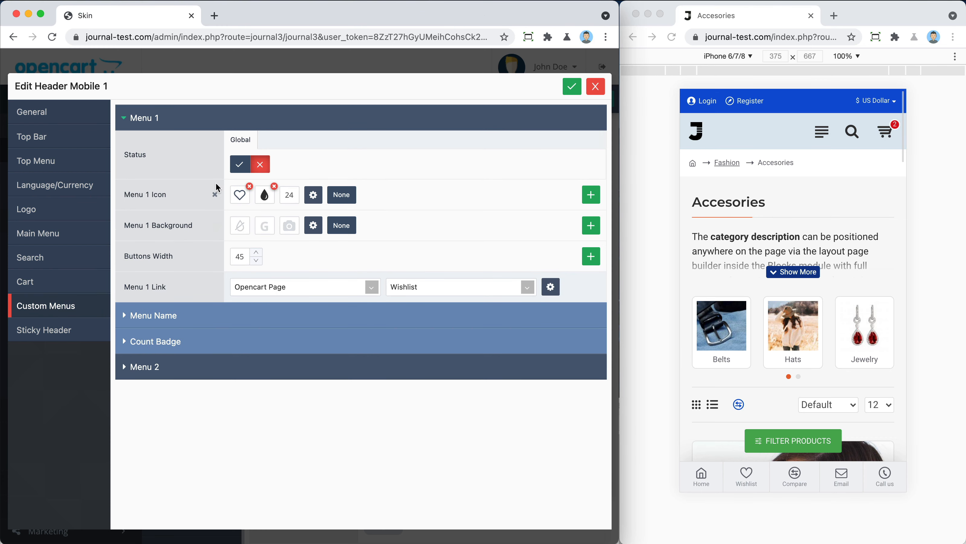
click(232, 168)
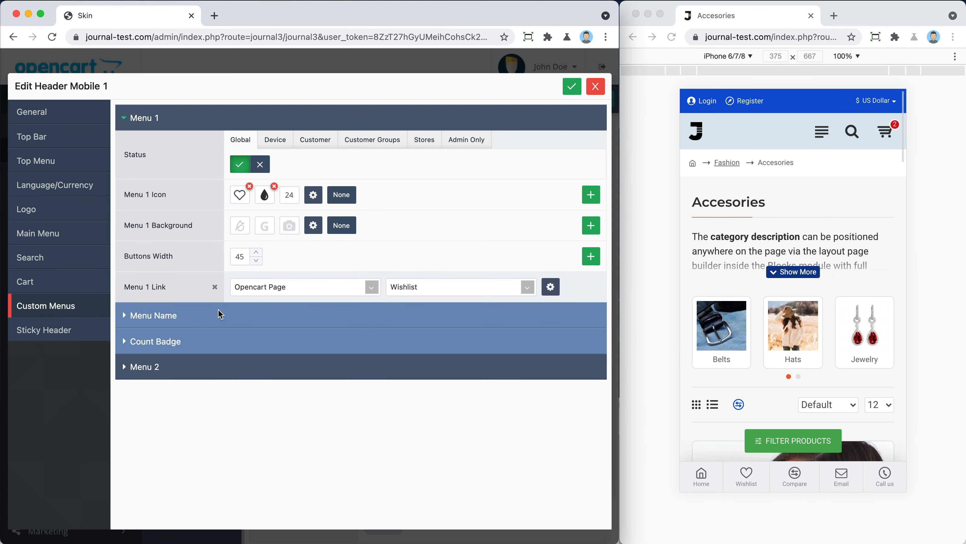
click(208, 365)
click(236, 413)
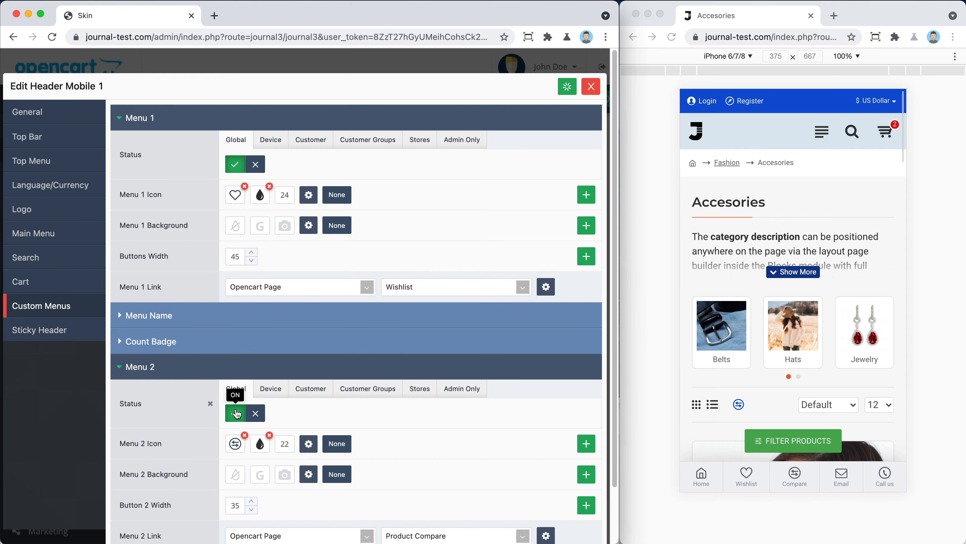
click(791, 194)
key(super+r)
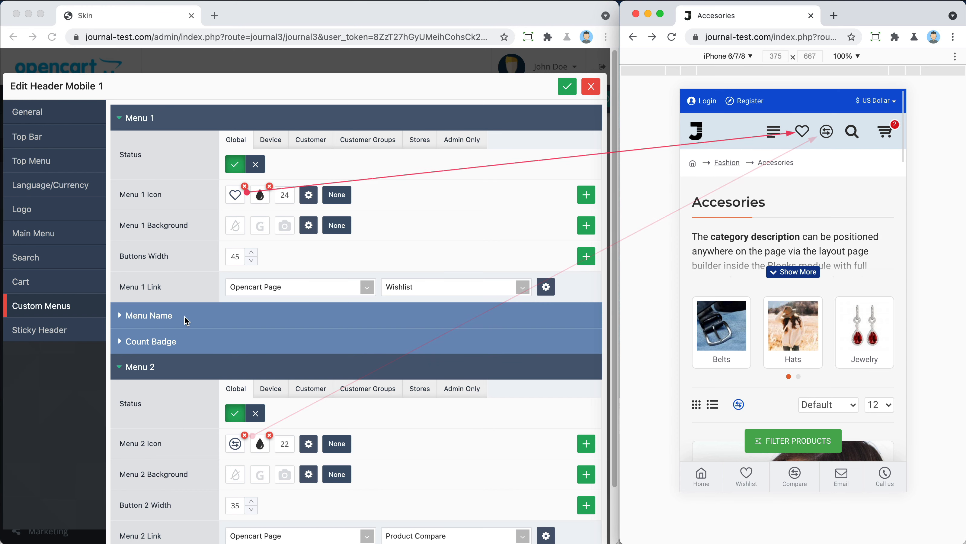
- Review the Mobile 1 header's Sticky Header settings, test the sticky behavior in the storefront preview, and close the header editor
click(38, 335)
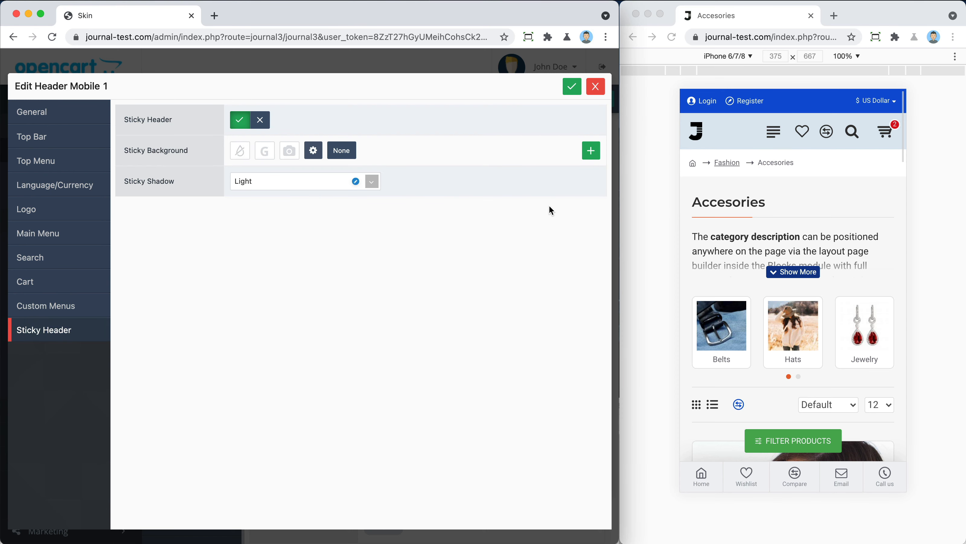
click(726, 189)
scroll(728, 182, down, 4)
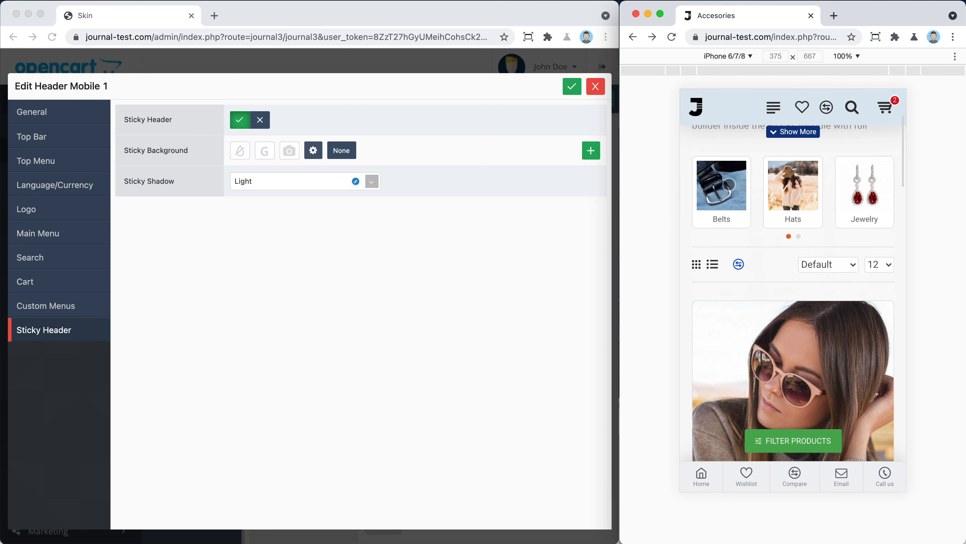
scroll(729, 185, up, 4)
scroll(727, 188, down, 5)
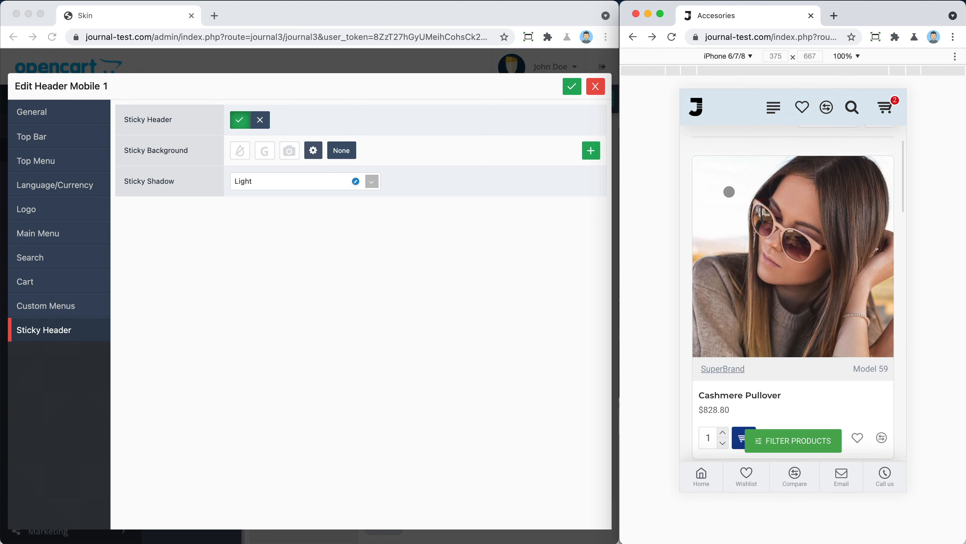
scroll(727, 188, up, 5)
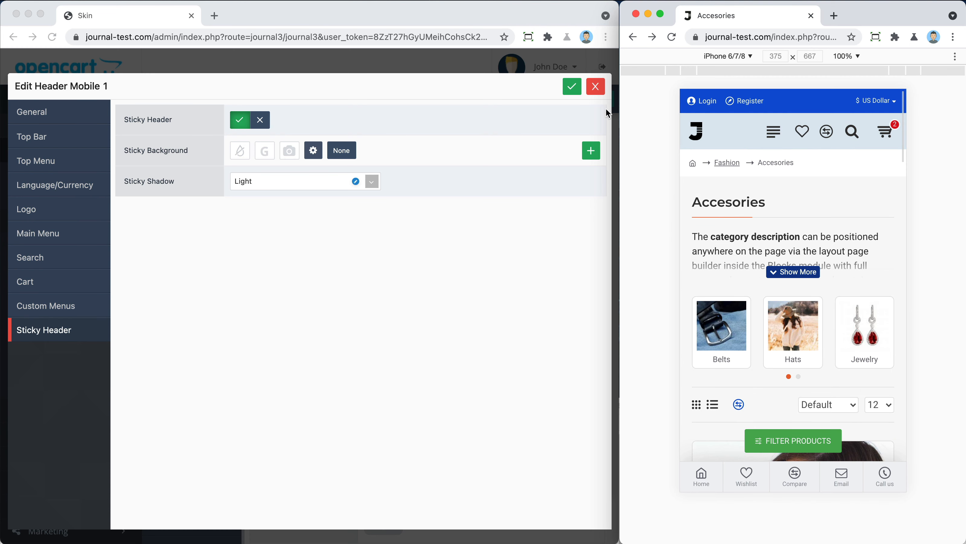
click(594, 94)
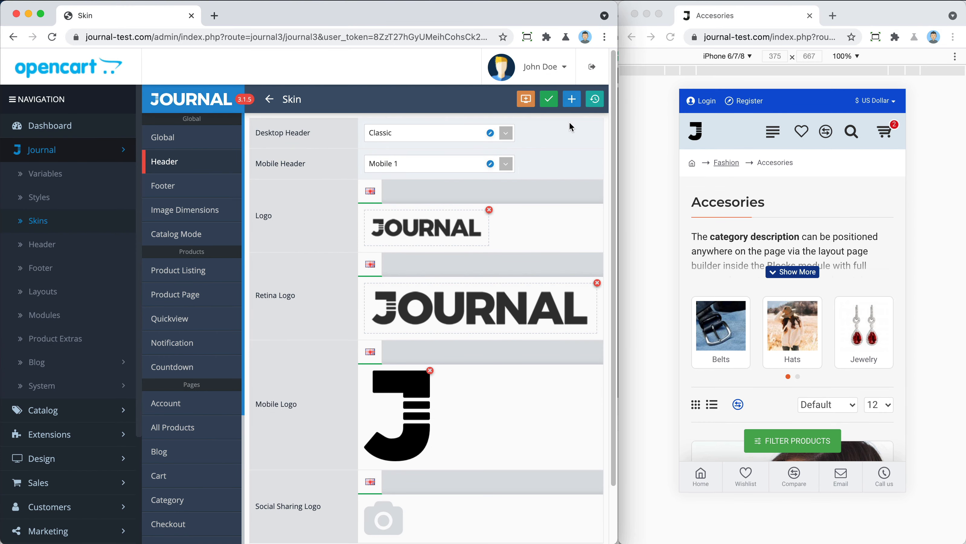
- Set the skin's Mobile Header to Mobile 2, save the skin, and review the available Desktop Header choices without changing them
click(475, 168)
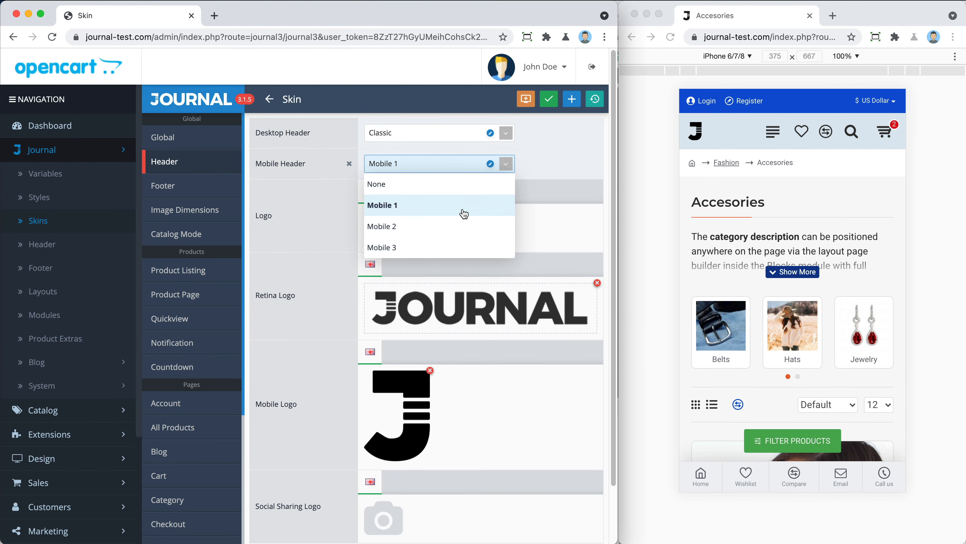
click(459, 224)
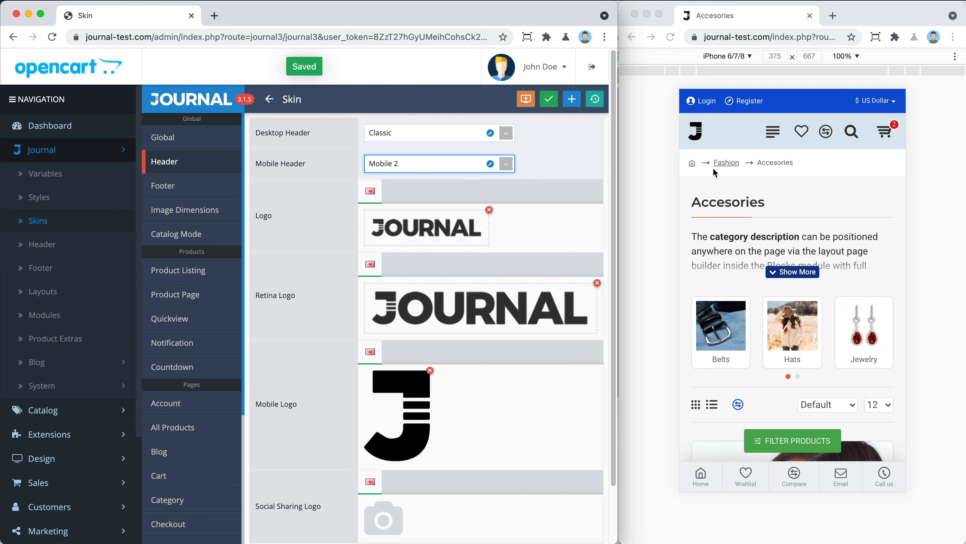
click(746, 176)
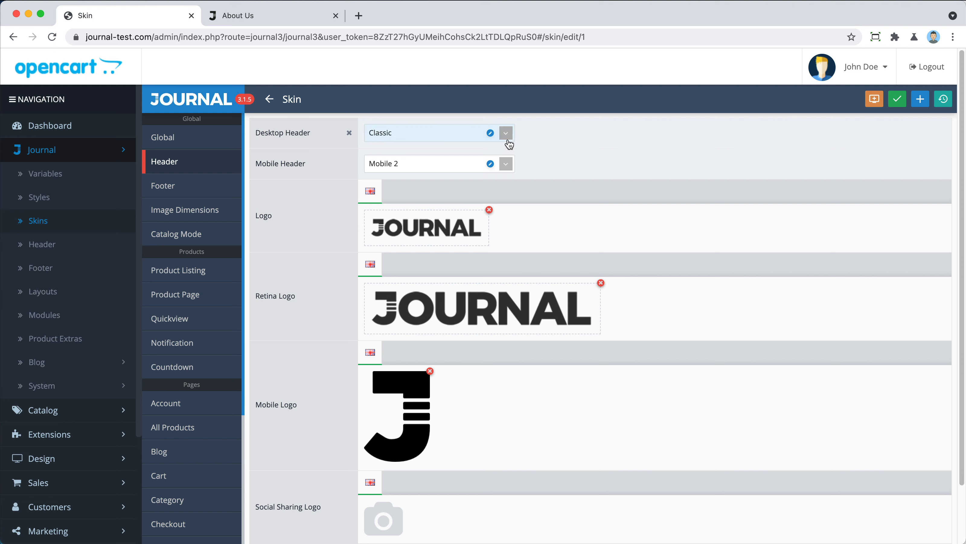
click(463, 136)
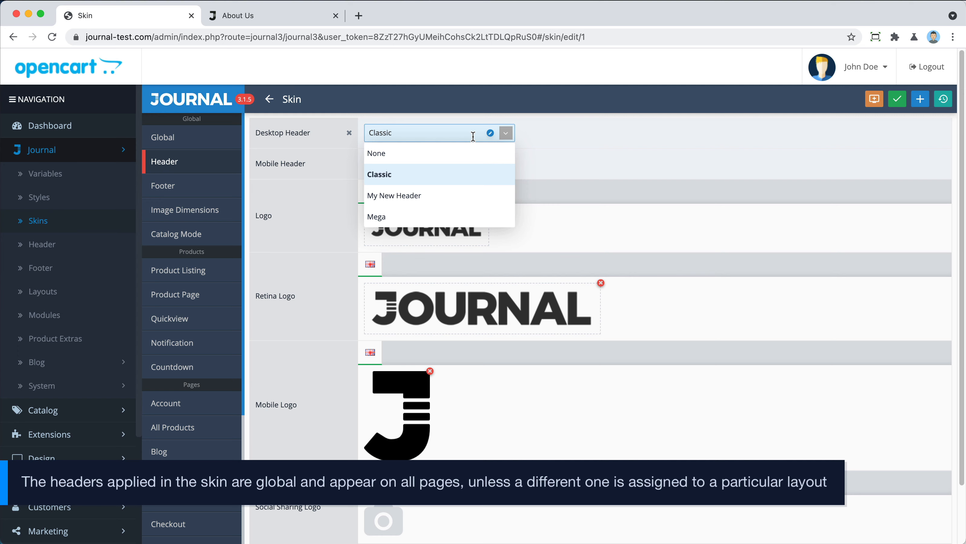
click(542, 127)
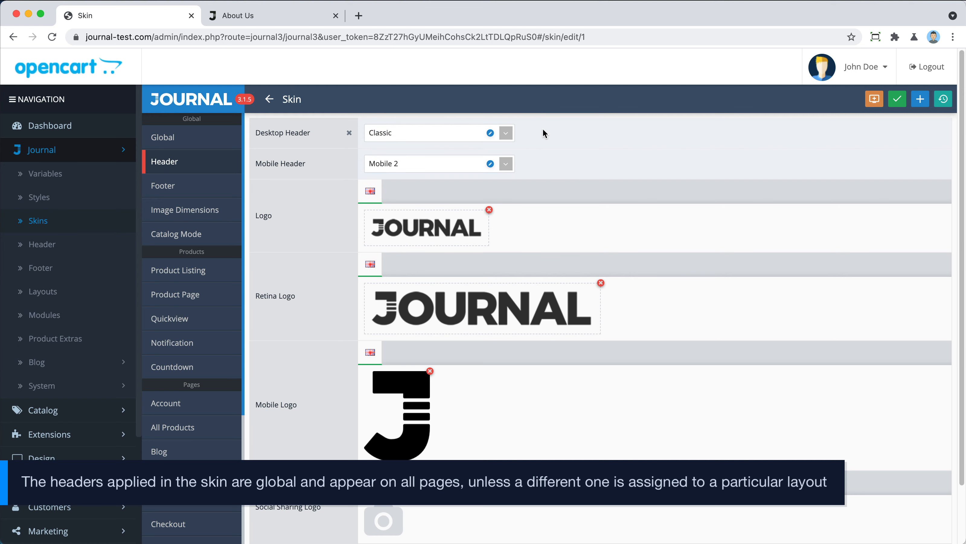
- Create a new desktop header of the Compact type, name it Compact and save it
click(87, 249)
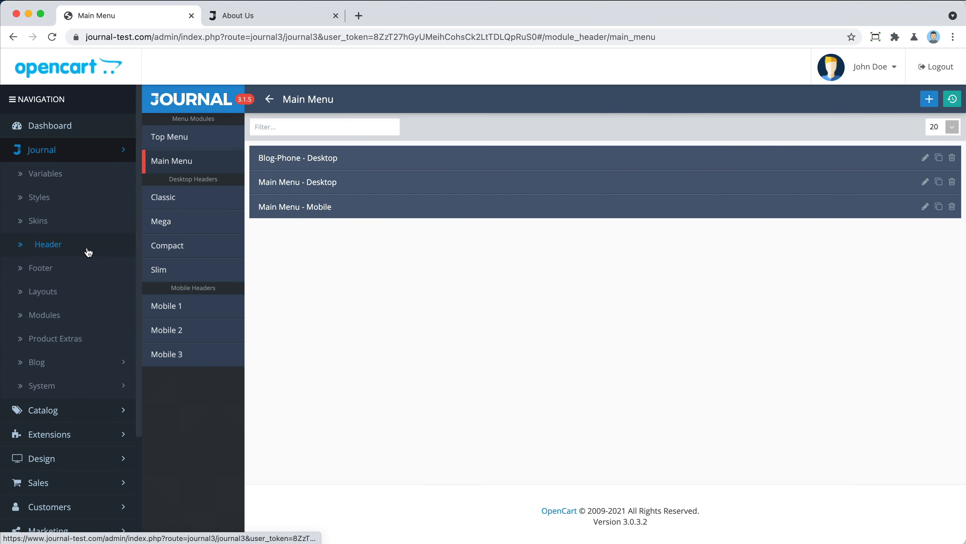
click(157, 246)
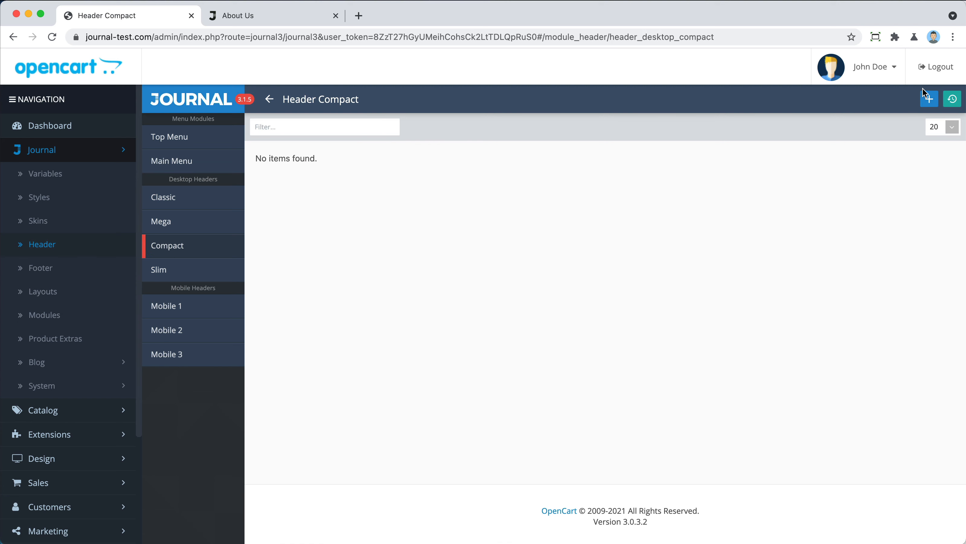
click(925, 93)
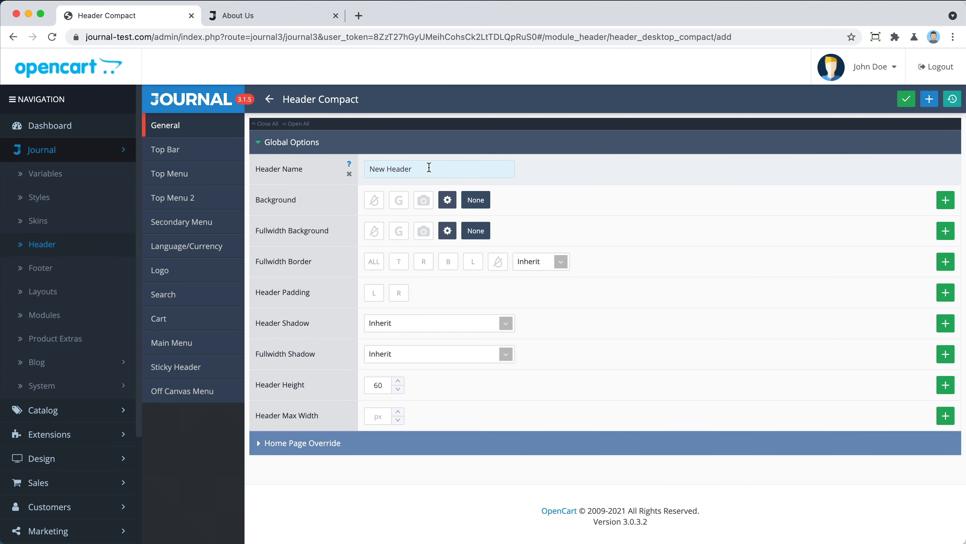
triple_click(429, 167)
text(Compact)
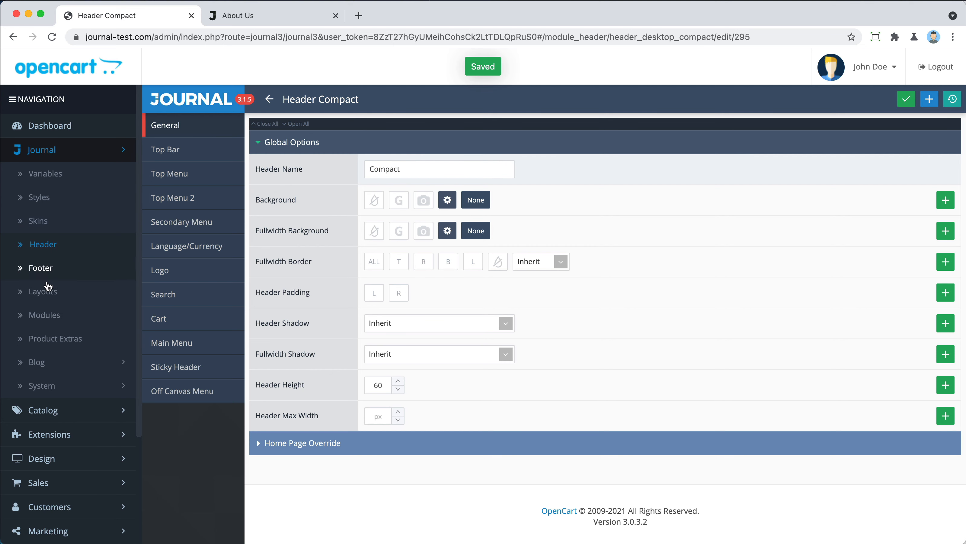
- Set the Checkout layout's Desktop Header to Compact and save the layout
click(44, 292)
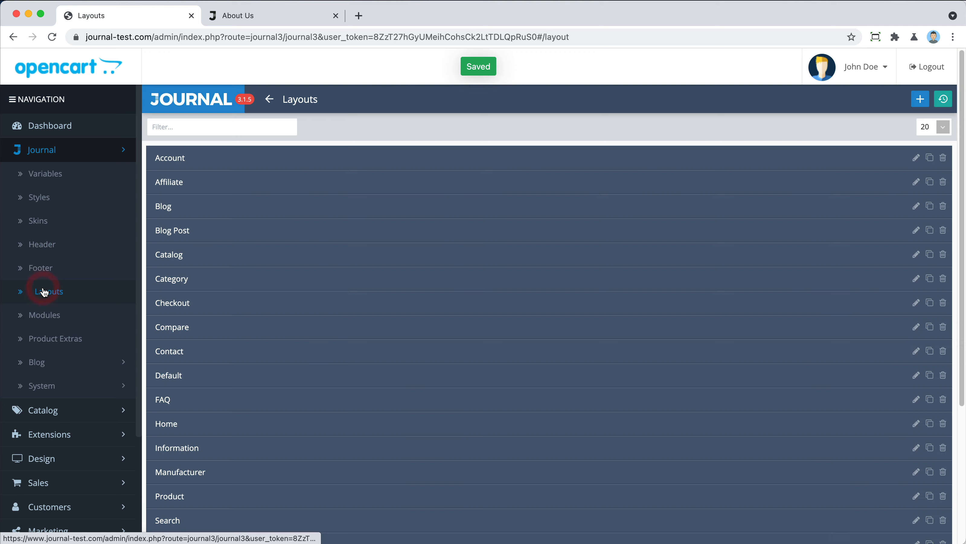
click(214, 300)
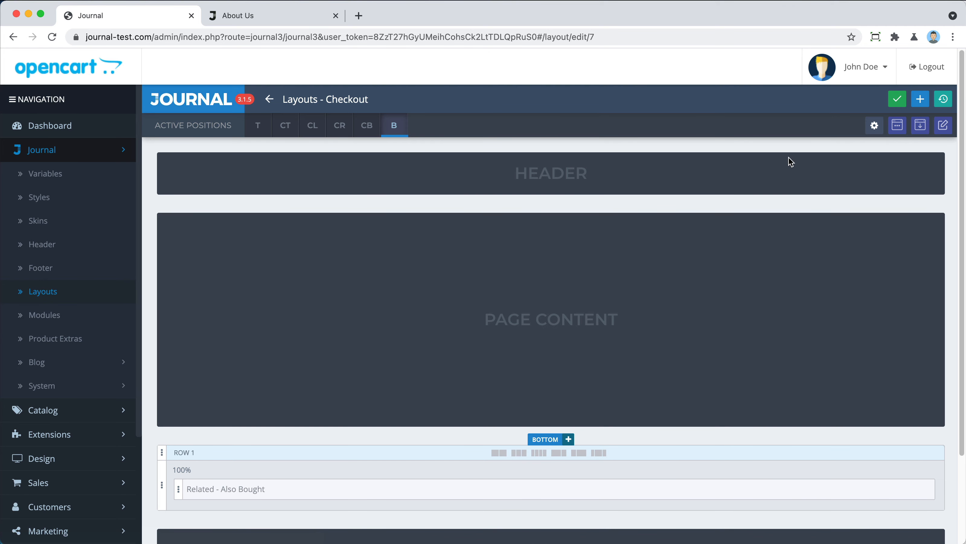
click(874, 126)
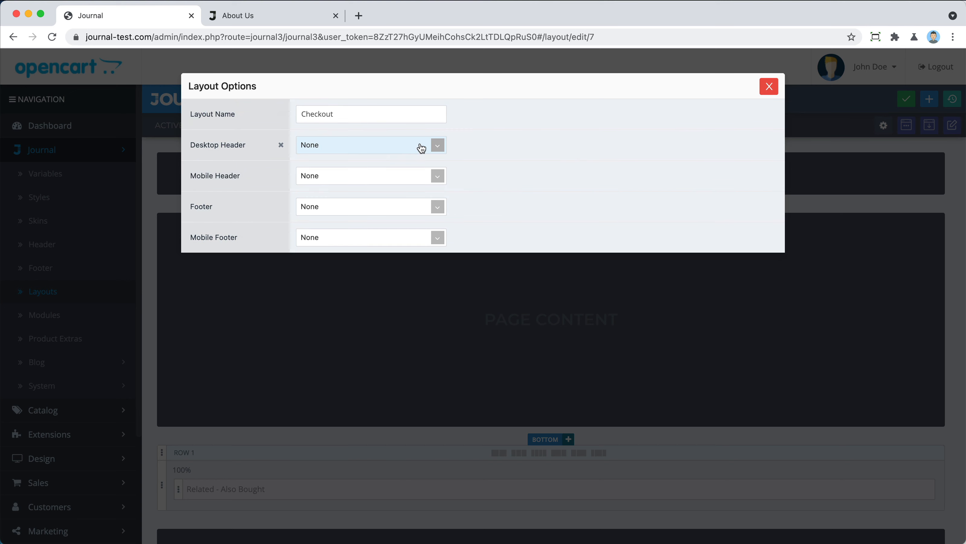
click(388, 145)
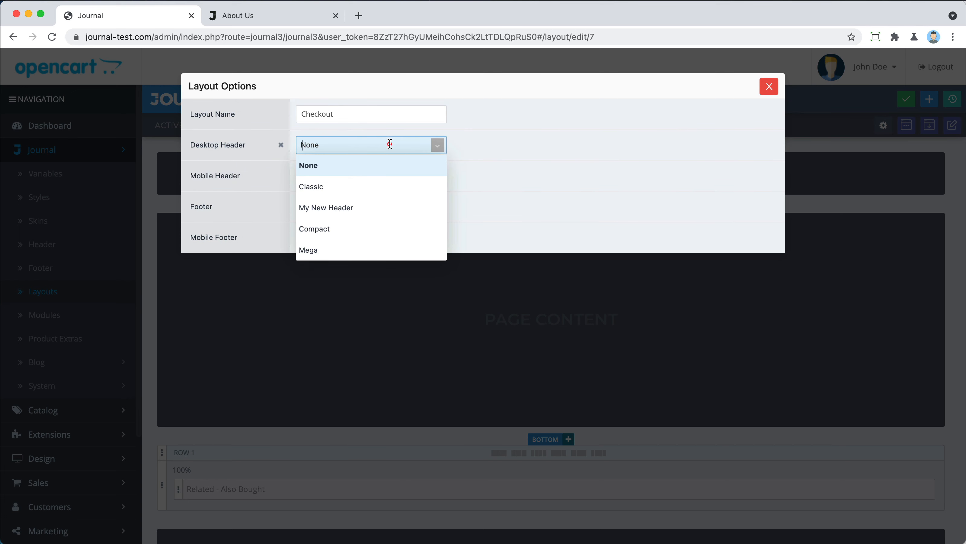
click(378, 234)
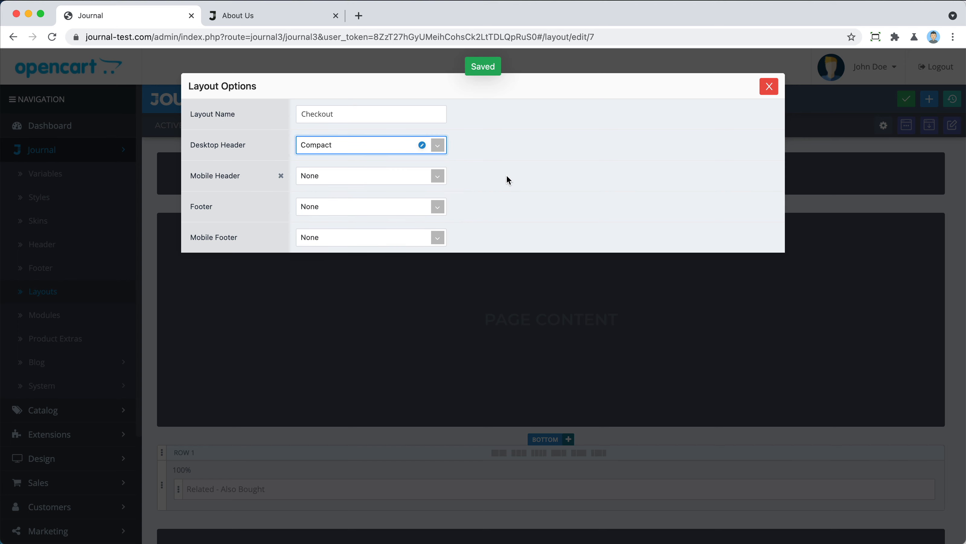
- Go to the storefront's checkout page from the shopping cart to view the header assigned to it
click(284, 21)
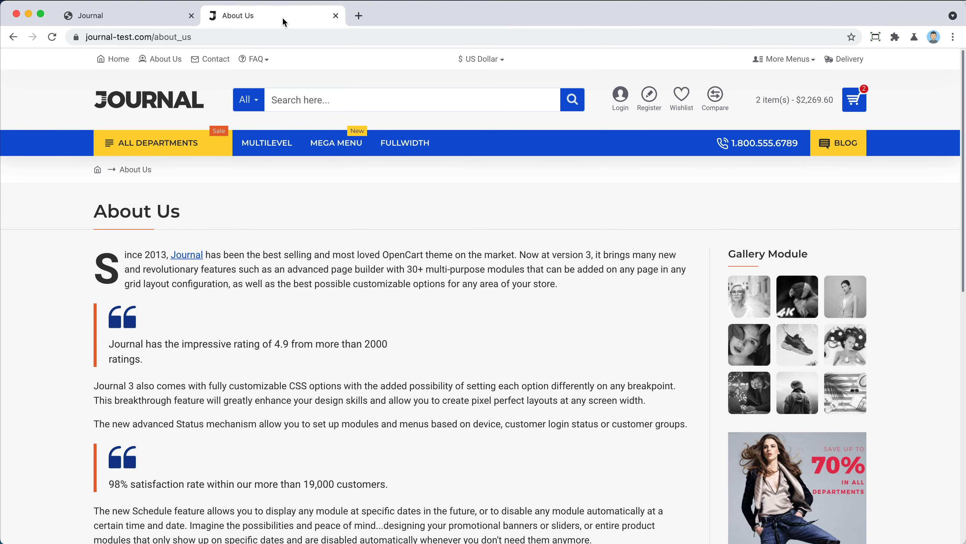
mouse_move(795, 100)
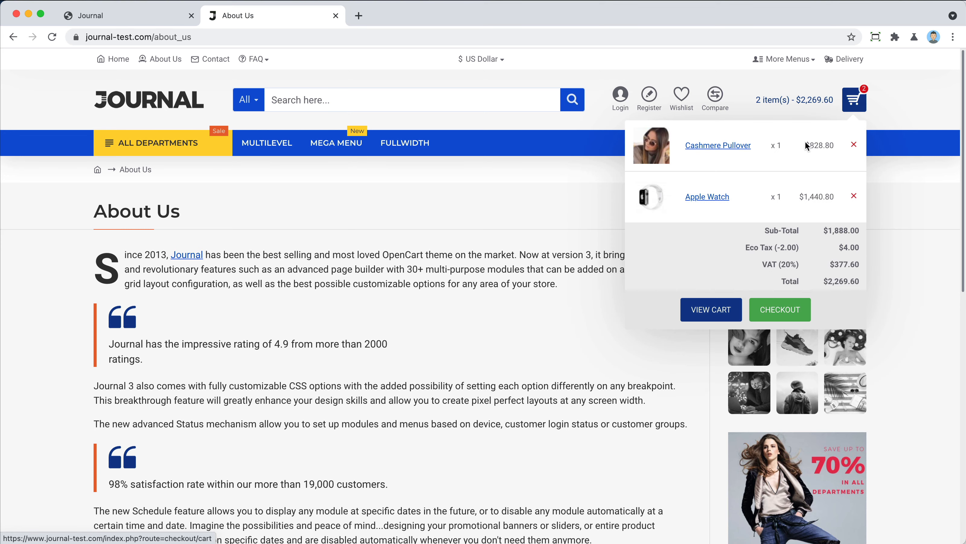
click(773, 311)
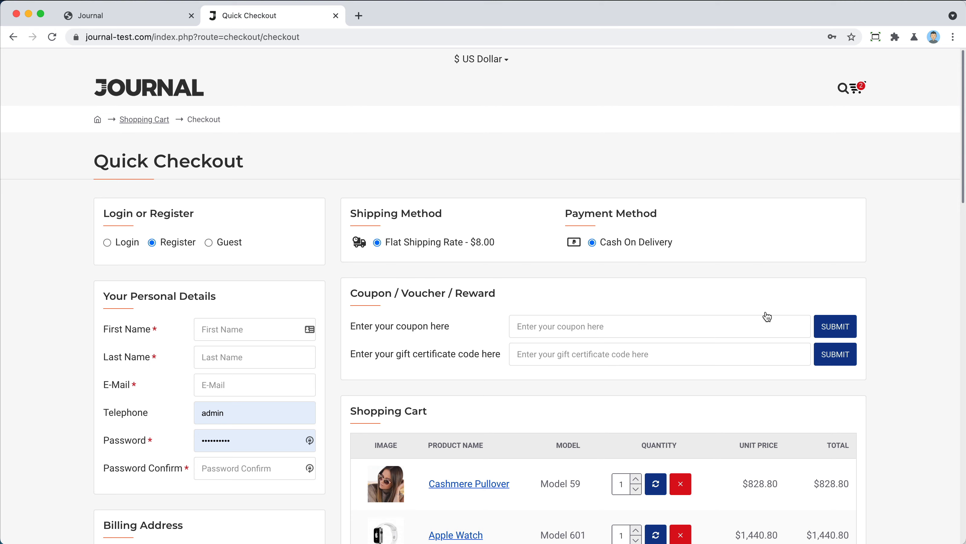
- Edit the Compact header from the Checkout layout options and set its Header Height to 80
click(161, 17)
click(426, 146)
click(423, 145)
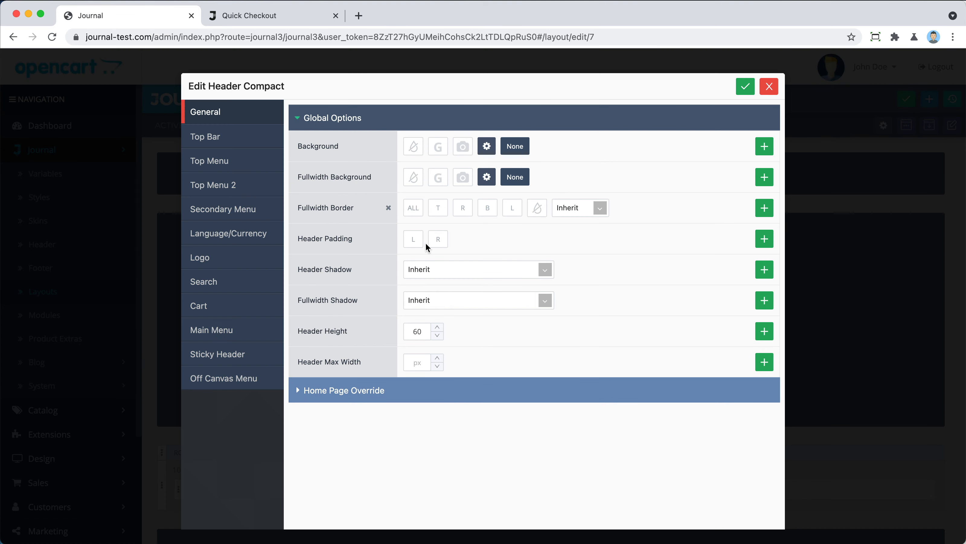
drag(428, 330, 358, 330)
text(80)
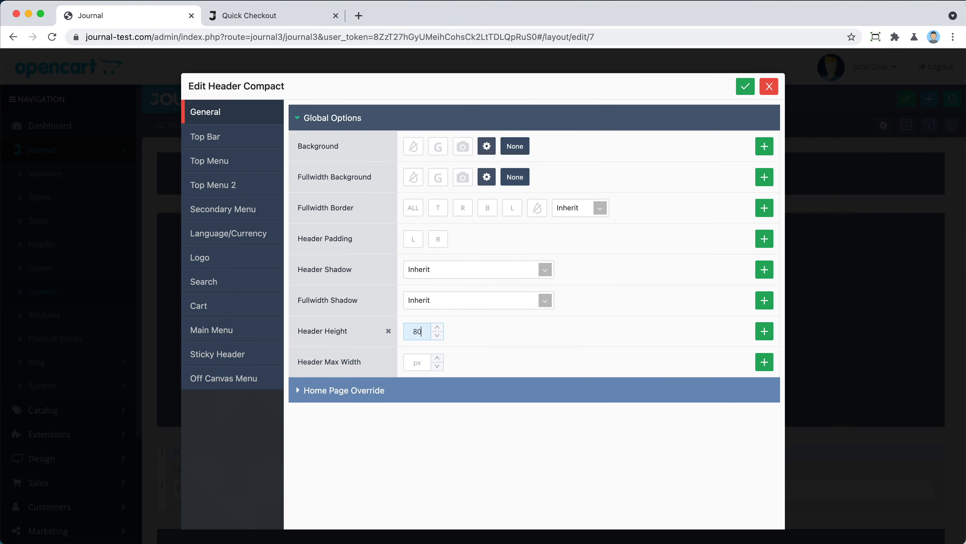
- Disable the Compact header's Top Bar and set the logo's Position and Image Align to Center
click(239, 137)
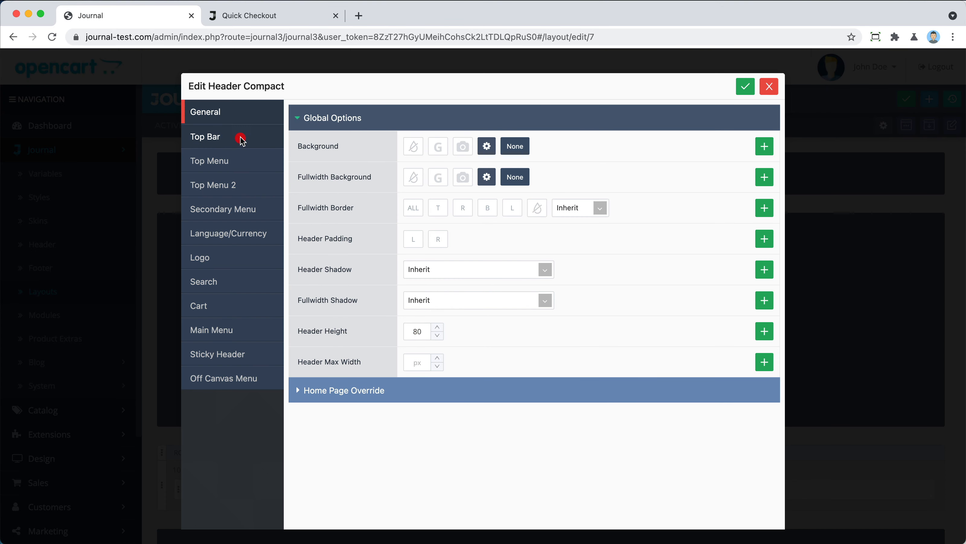
click(424, 121)
click(266, 161)
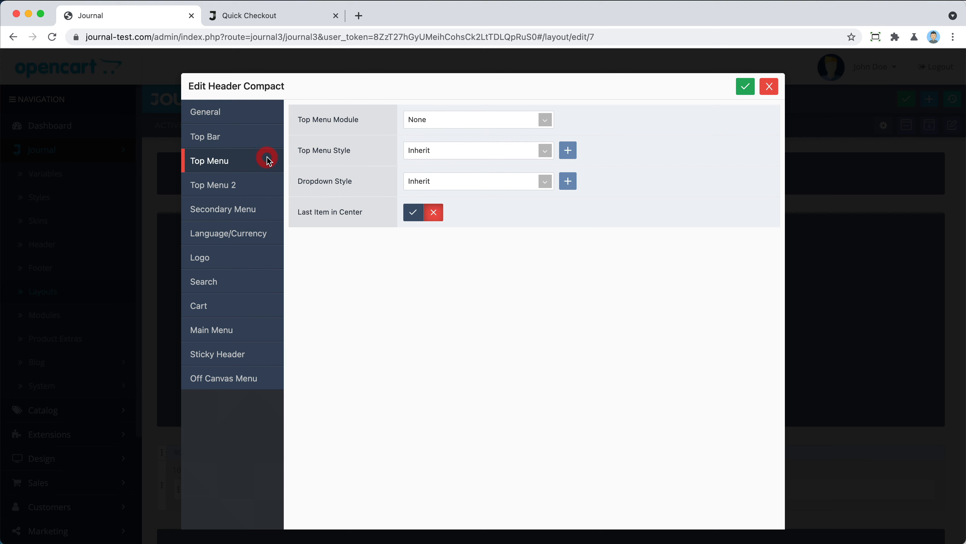
click(227, 258)
click(449, 121)
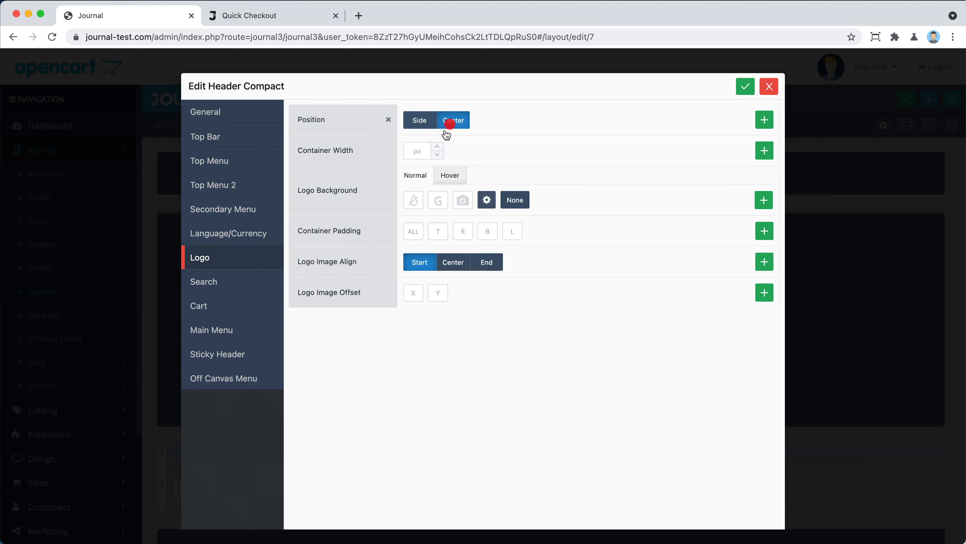
click(443, 261)
- Turn off Search Visibility and Cart Visibility in the Compact header
click(274, 282)
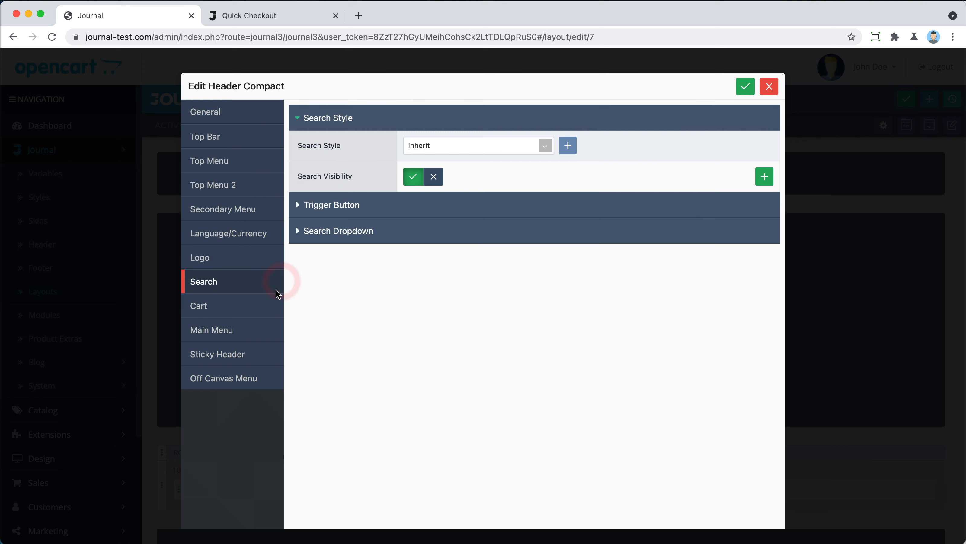
click(433, 176)
click(265, 308)
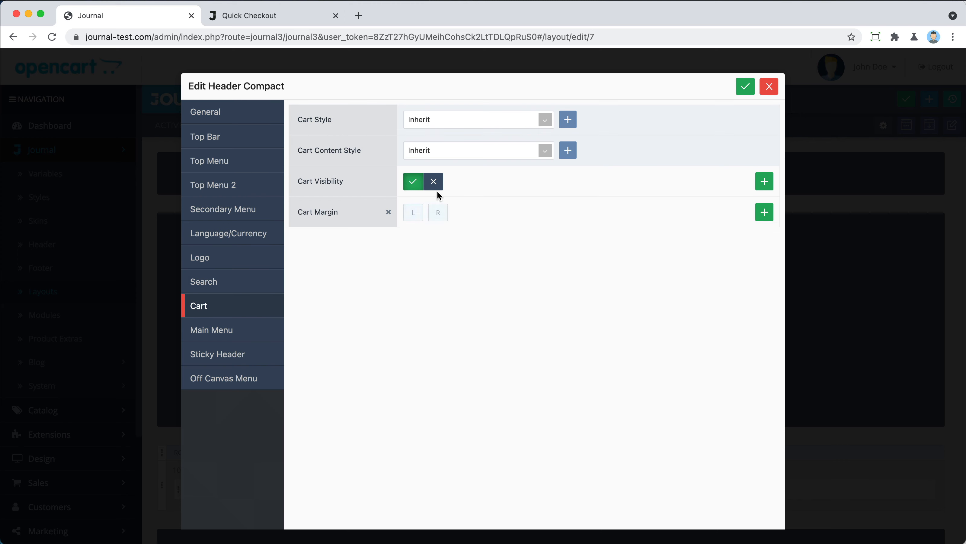
click(434, 181)
- Review the Compact header's Main Menu and Sticky Header settings, save the header and check it on the storefront checkout page
click(277, 334)
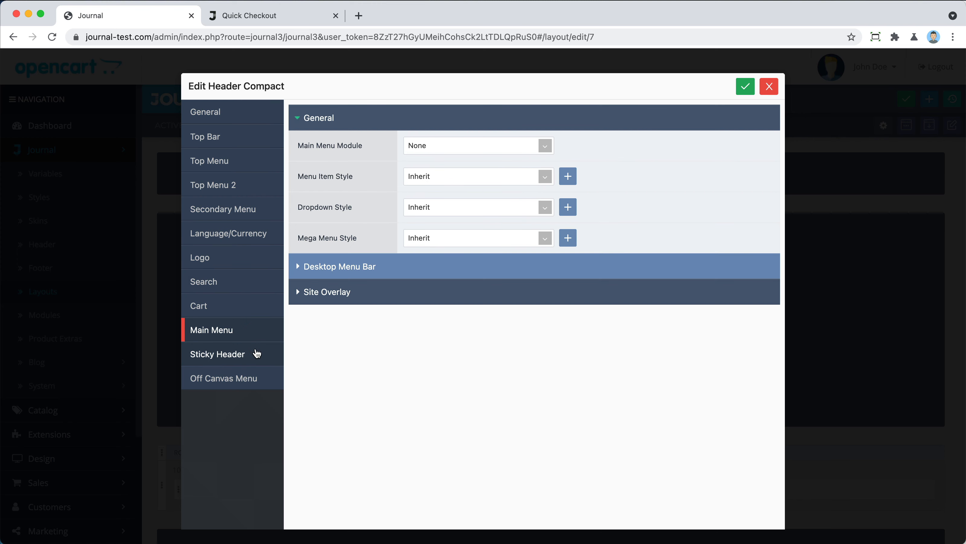
click(256, 355)
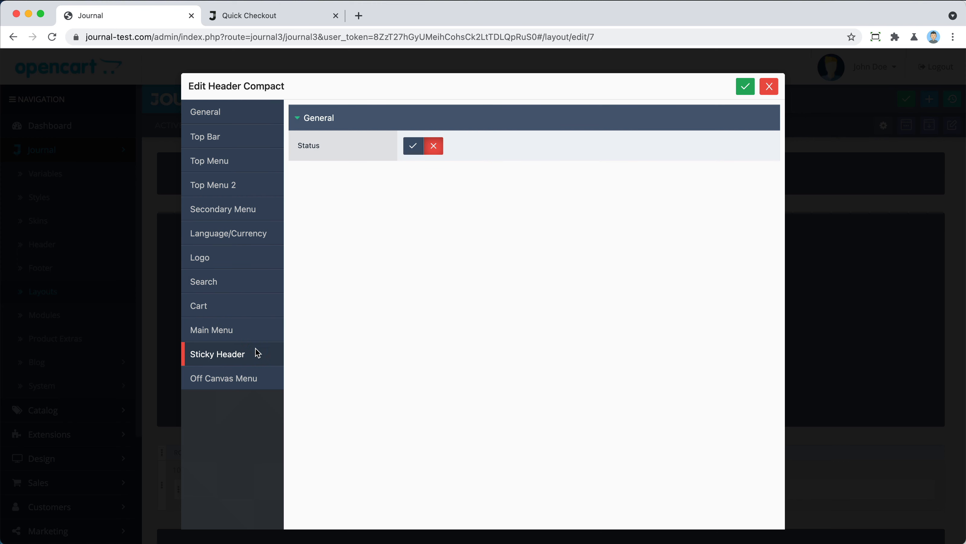
click(319, 16)
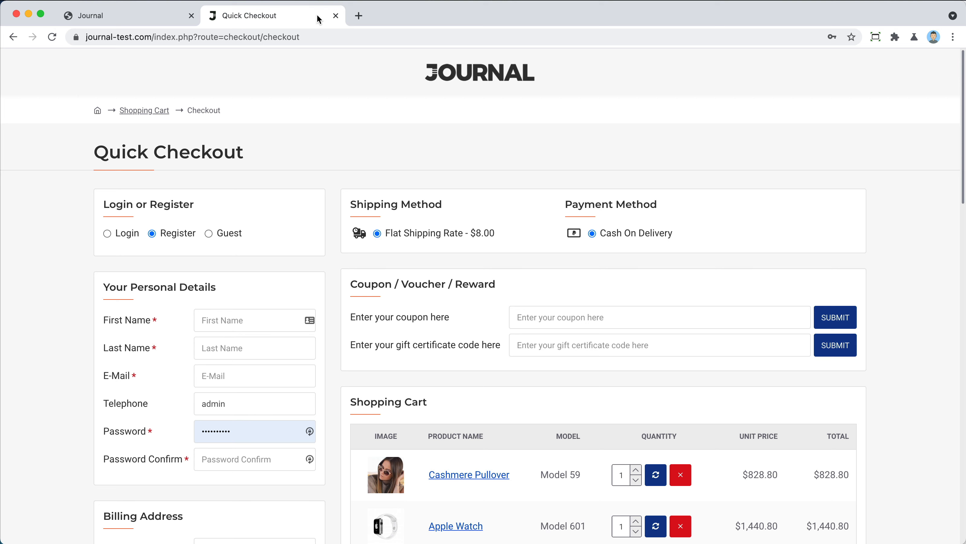
- Review the Compact header's Top Bar, Top Menu and Main Menu settings, then close the header editor and layout options
click(146, 16)
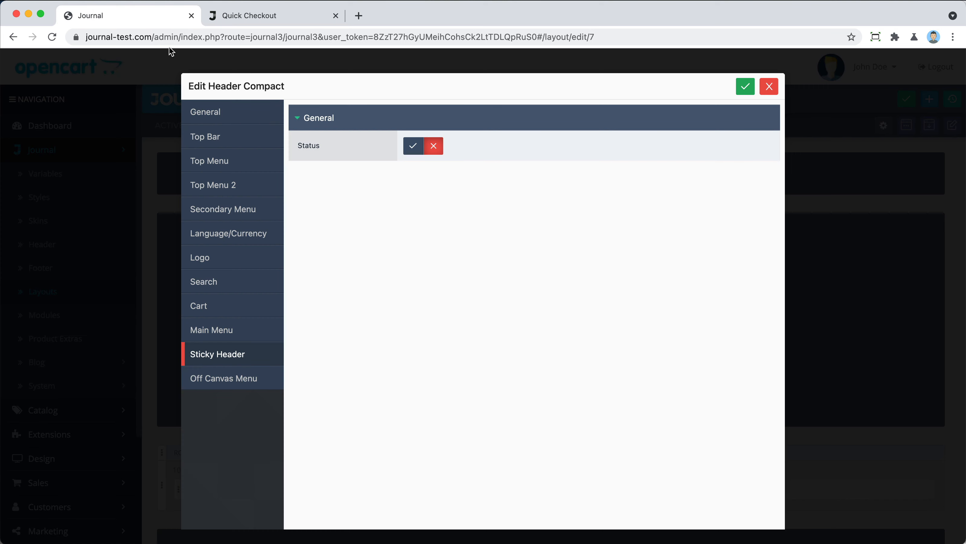
click(214, 138)
click(216, 161)
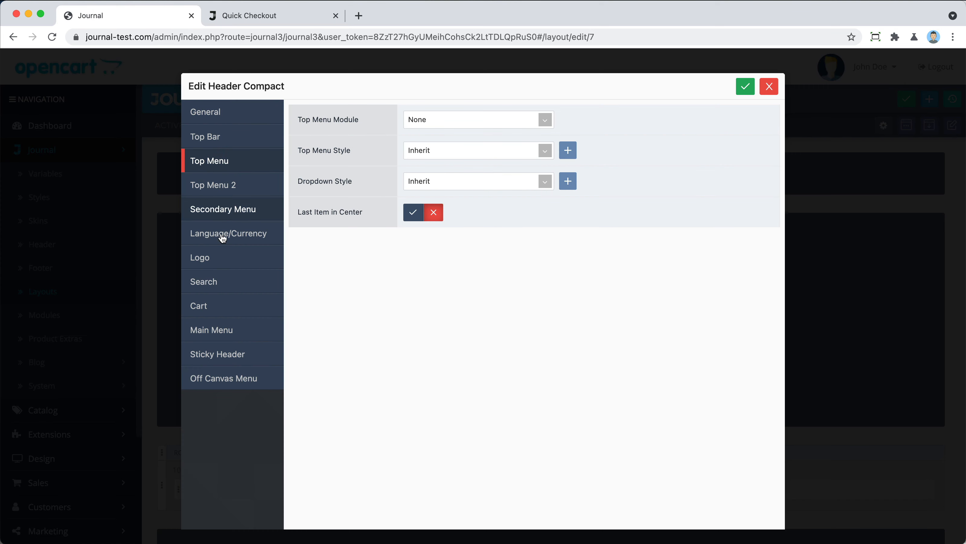
click(204, 336)
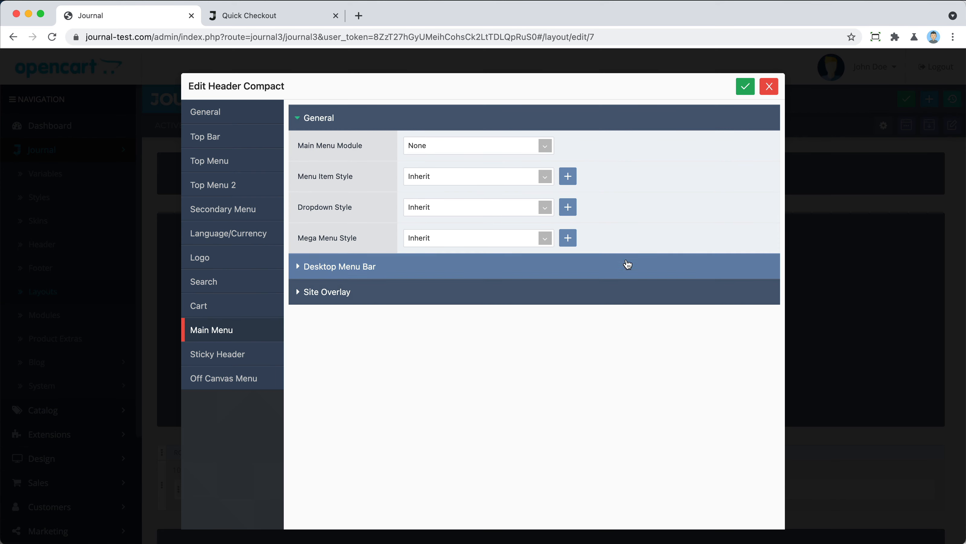
click(807, 228)
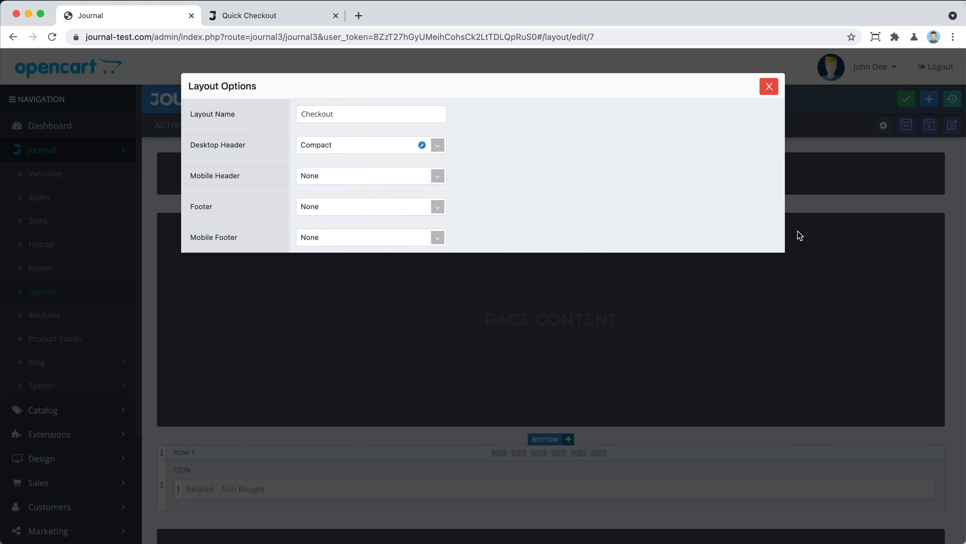
click(803, 227)
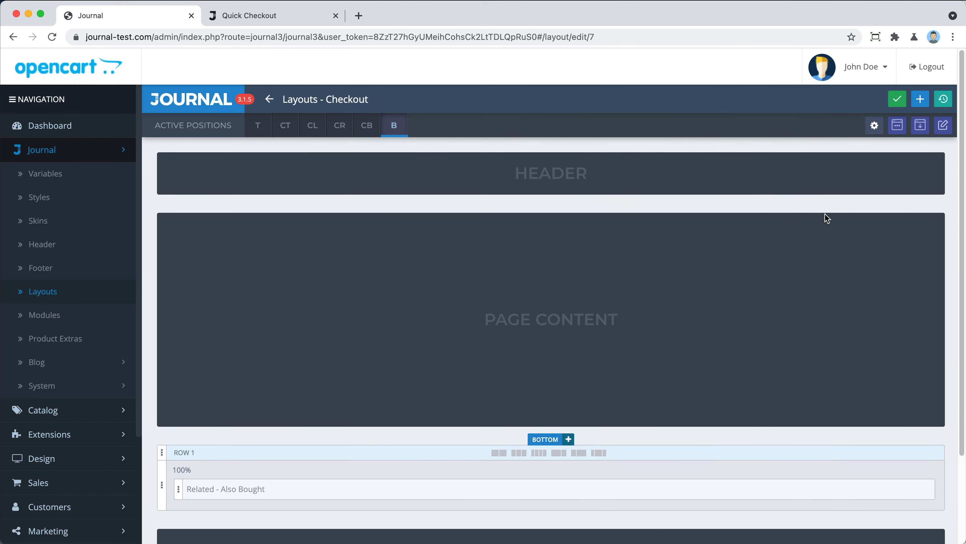
- Turn off Breadcrumbs Visibility and Page Title Visibility in the Checkout layout's Styles Override, keep Page Layout Style on Inherit, and save
click(940, 132)
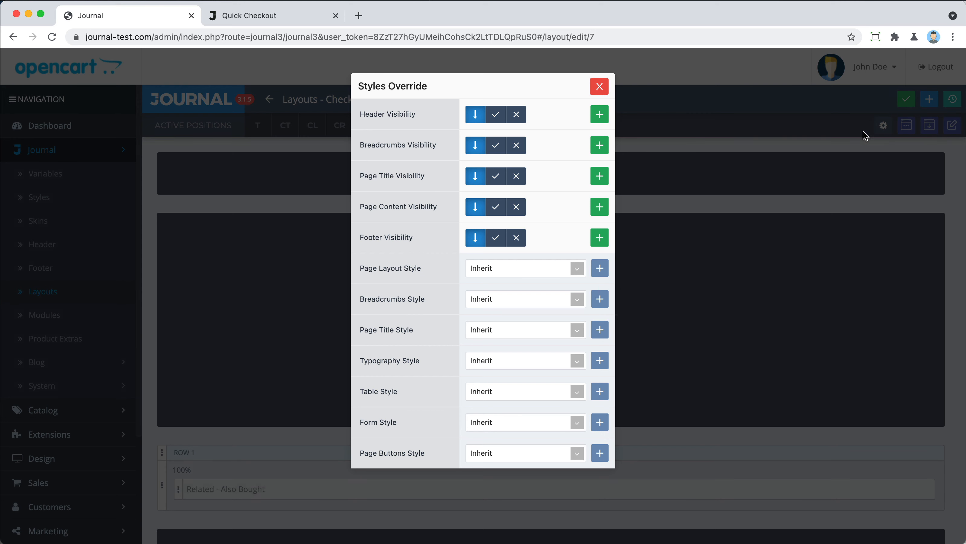
click(518, 147)
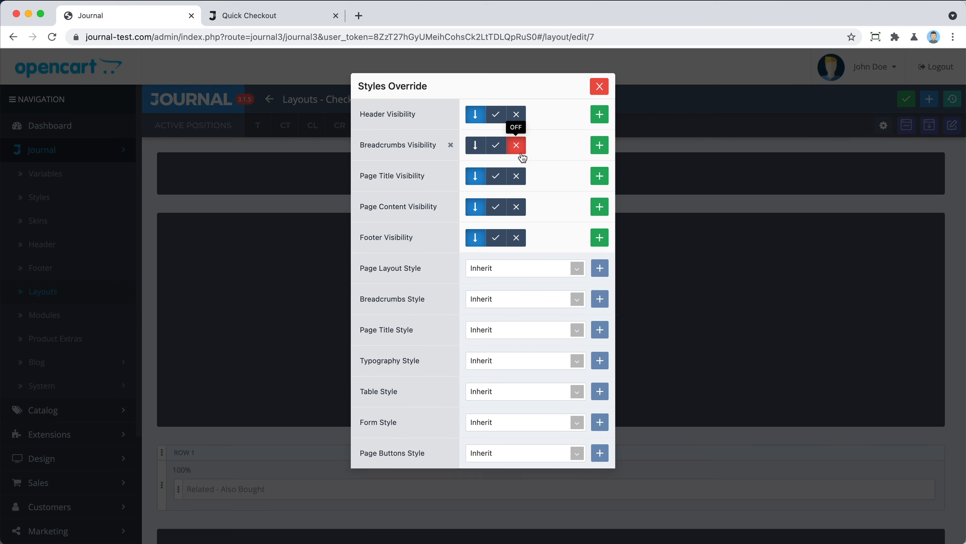
click(517, 176)
click(516, 279)
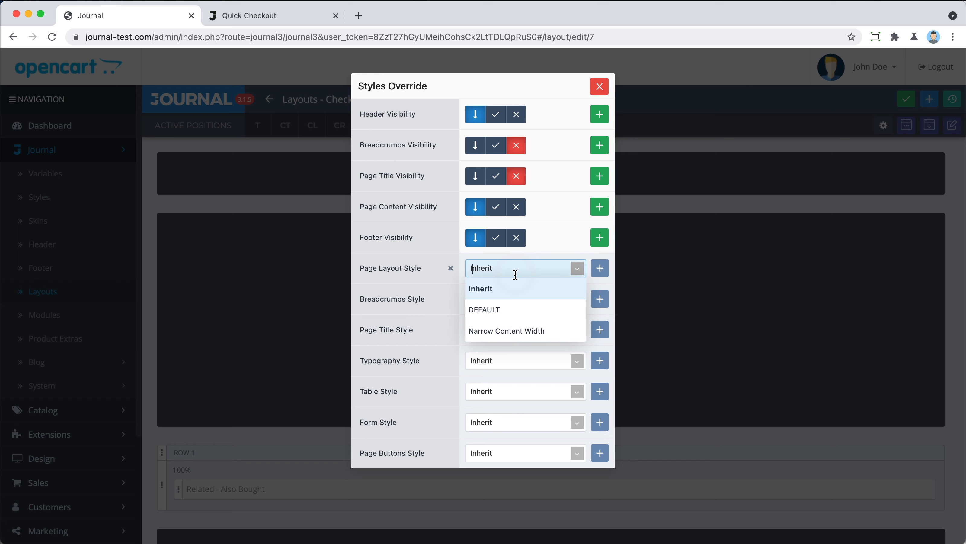
click(547, 221)
key(super+s)
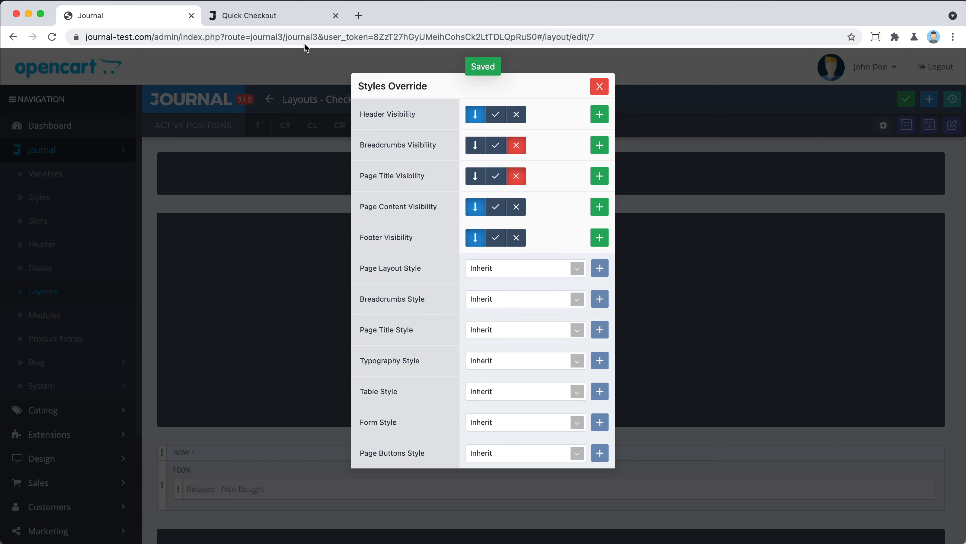
- Reload the storefront checkout page and examine it from the header down to the related products and footer
click(302, 20)
key(super+r)
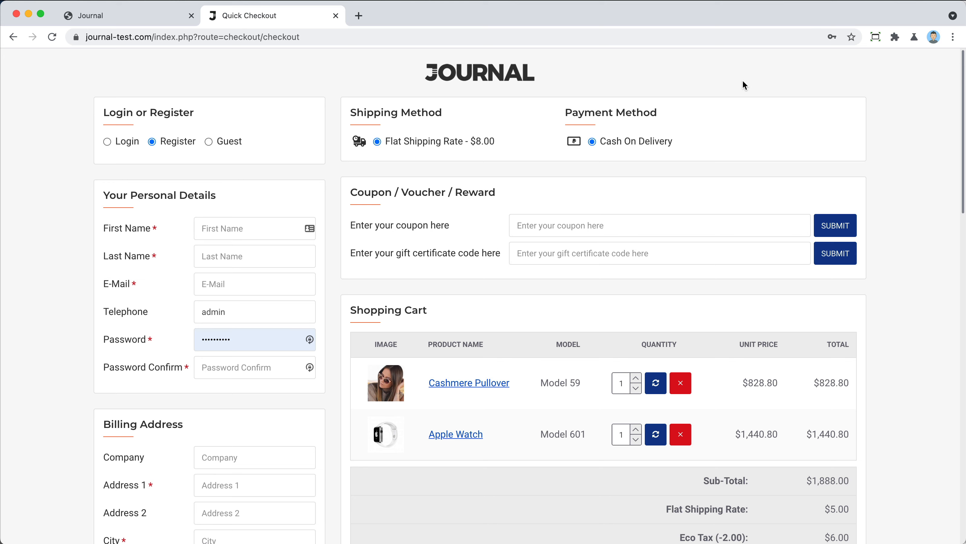
scroll(743, 81, down, 15)
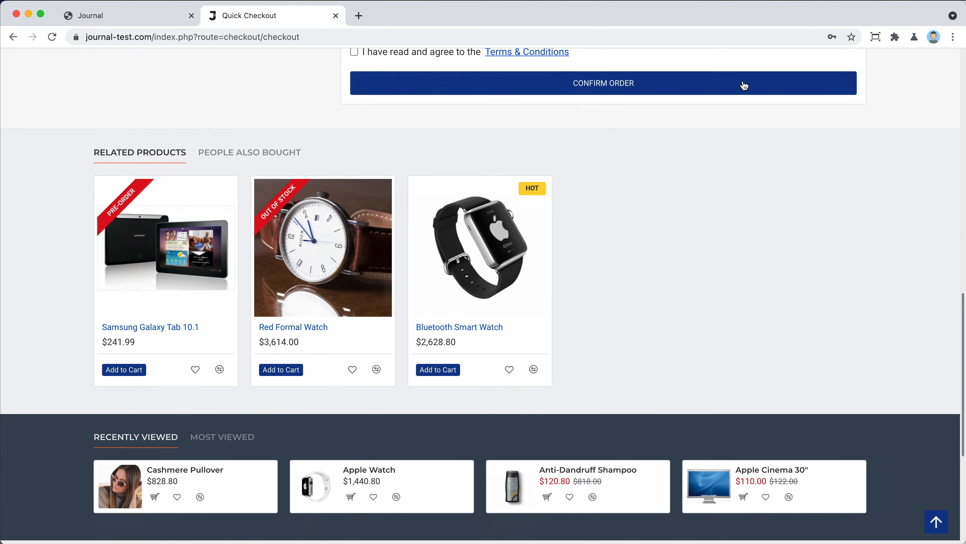
scroll(743, 85, down, 1)
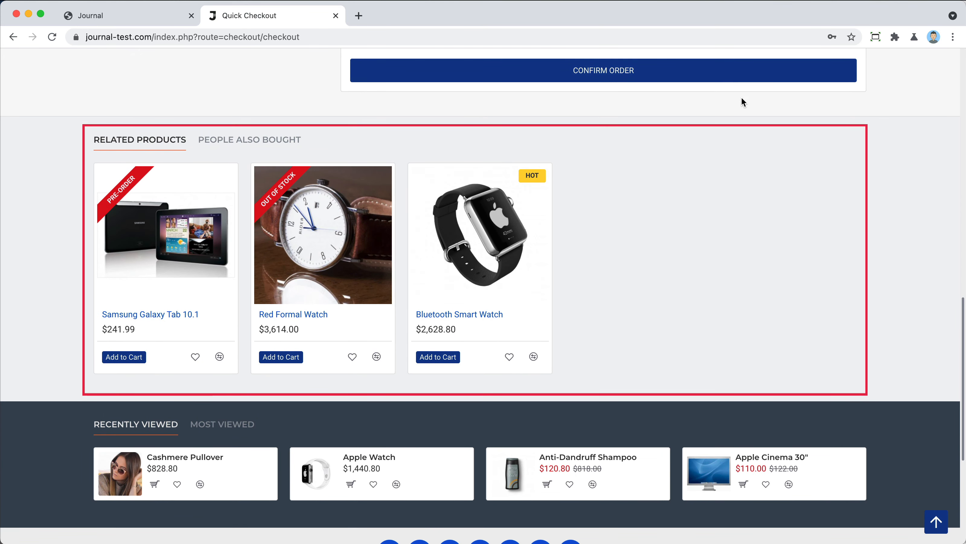
scroll(742, 97, down, 6)
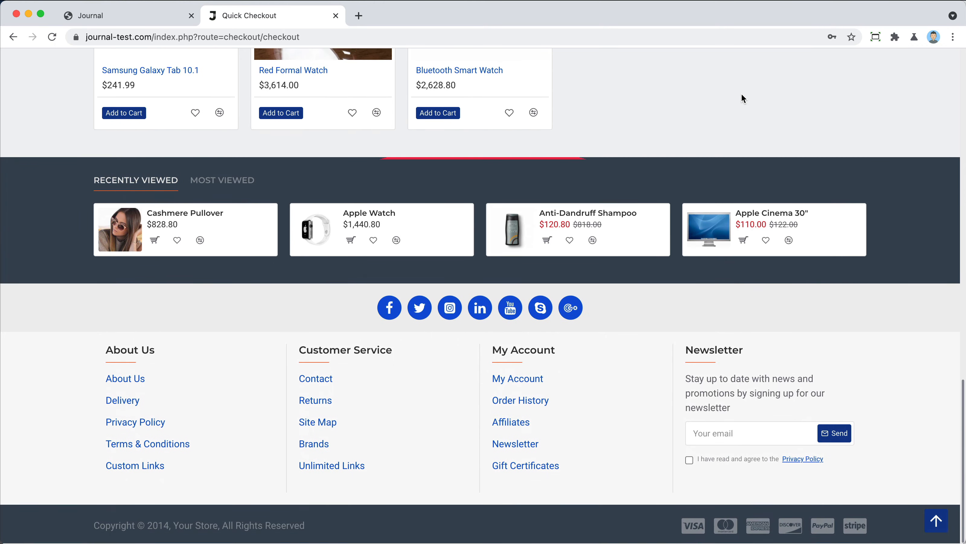
scroll(741, 98, up, 20)
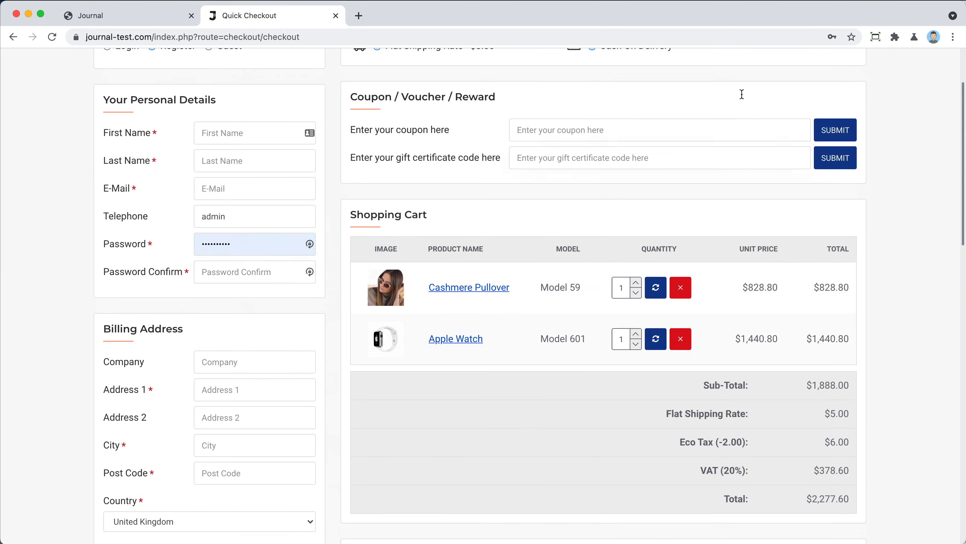
- Close the Checkout layout's Styles Override and turn off its Bottom position, which holds the Related - Also Bought module
click(153, 15)
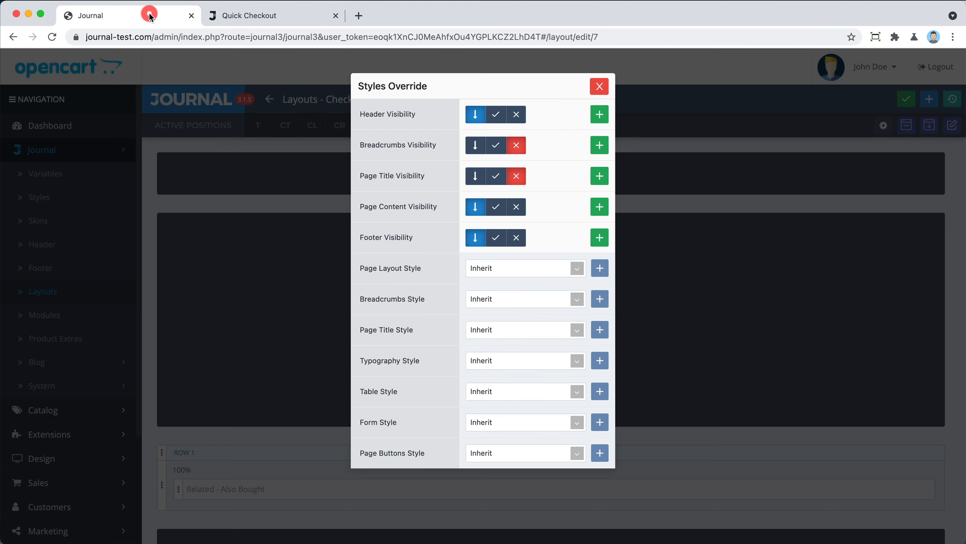
click(607, 86)
scroll(561, 204, down, 3)
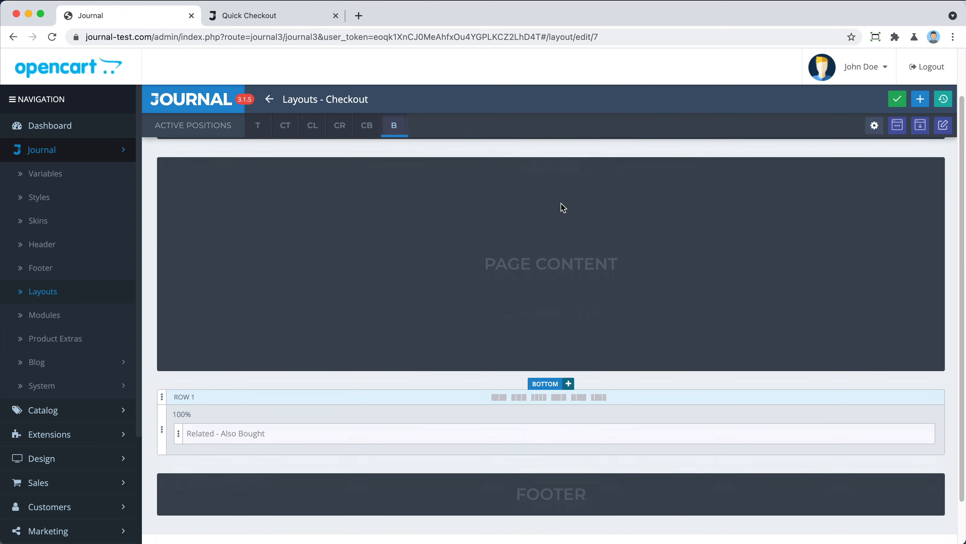
mouse_move(444, 377)
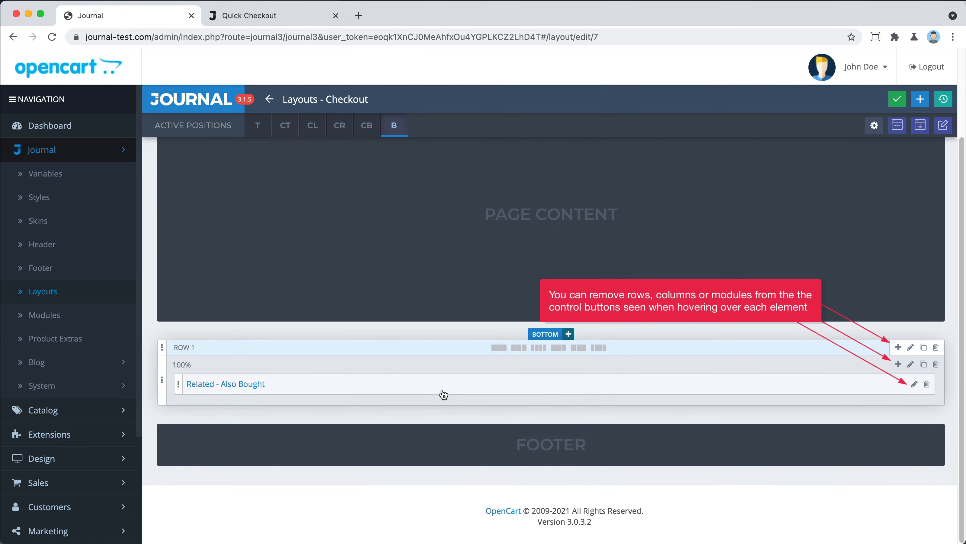
click(395, 130)
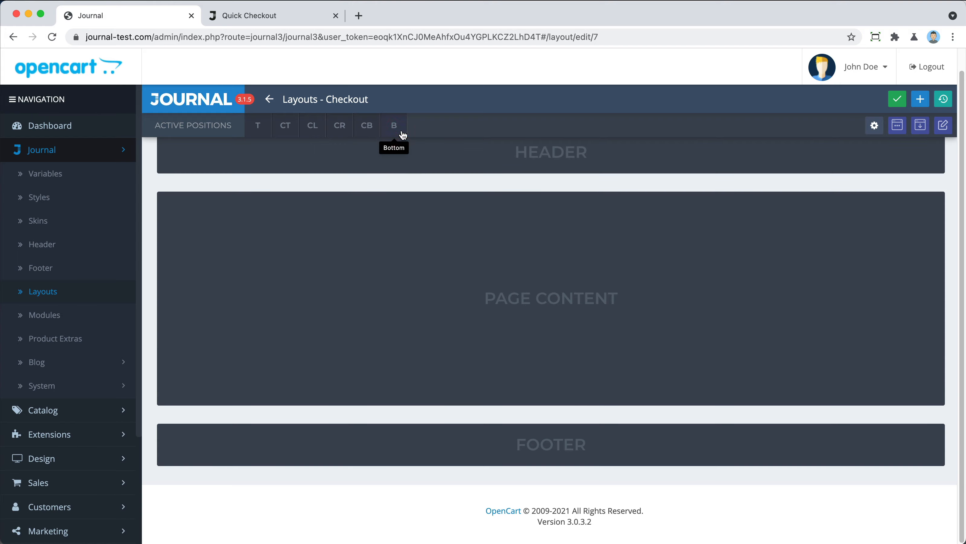
- Examine the storefront checkout page from the order form down to the product tabs, social icons and footer links
click(308, 19)
scroll(314, 83, down, 10)
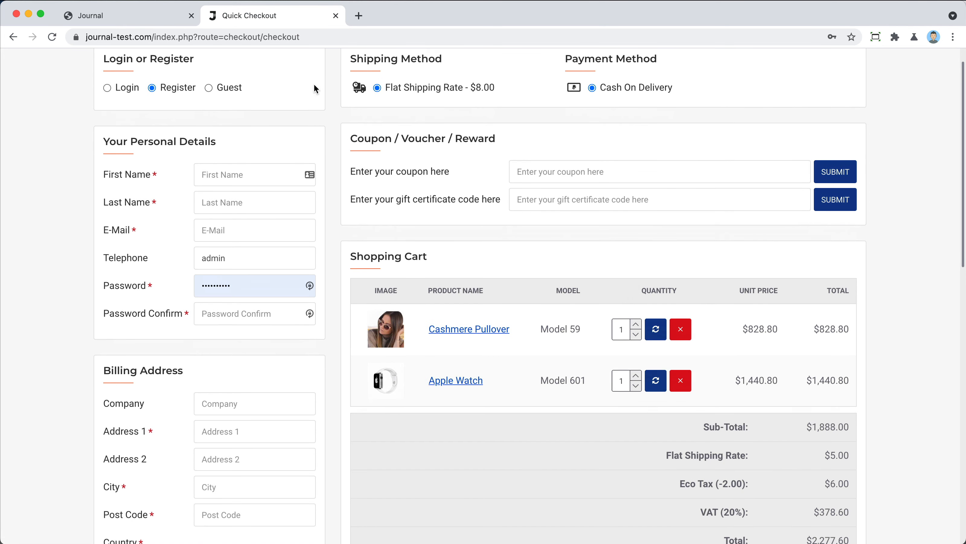
scroll(313, 87, down, 10)
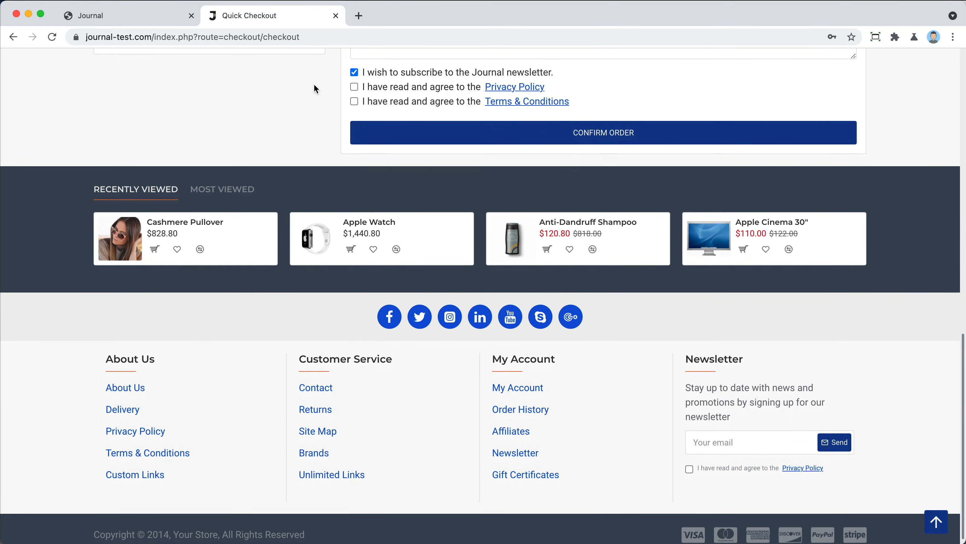
scroll(313, 83, up, 20)
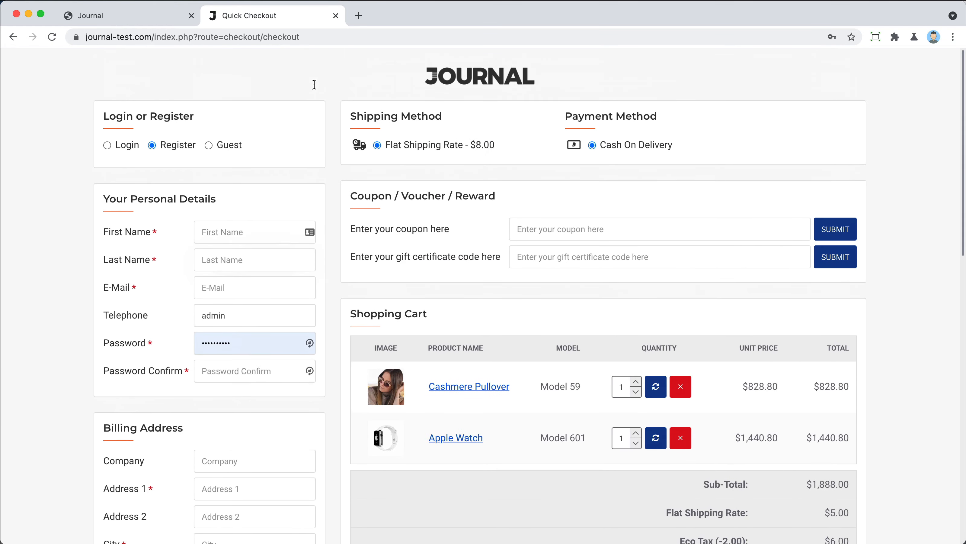
- Open the existing Footer for editing in the Journal admin and review its general settings and builder rows
click(152, 20)
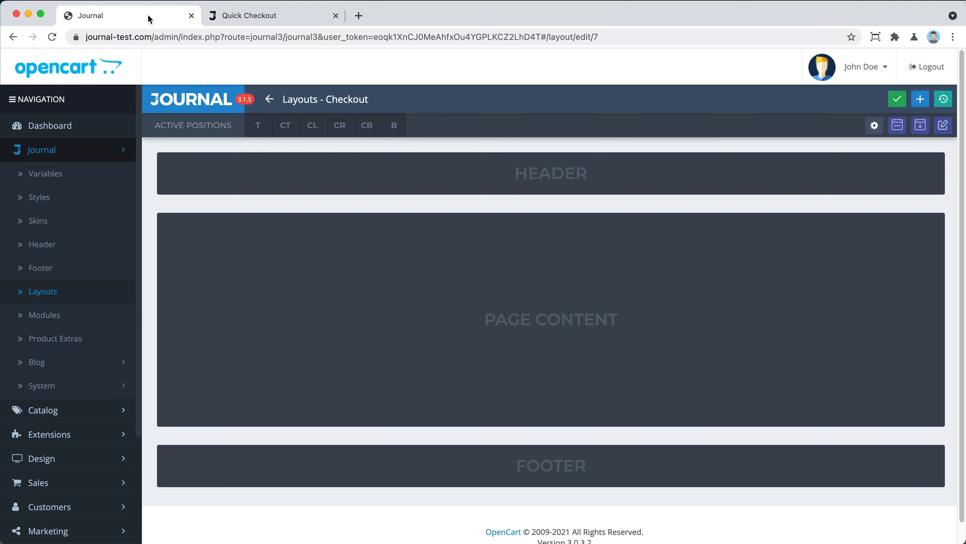
click(71, 264)
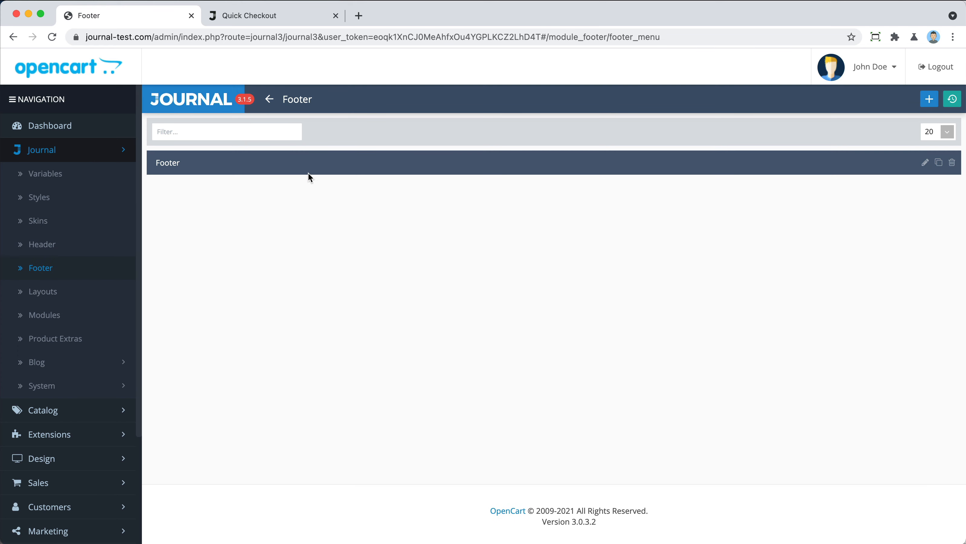
click(318, 166)
scroll(520, 222, down, 5)
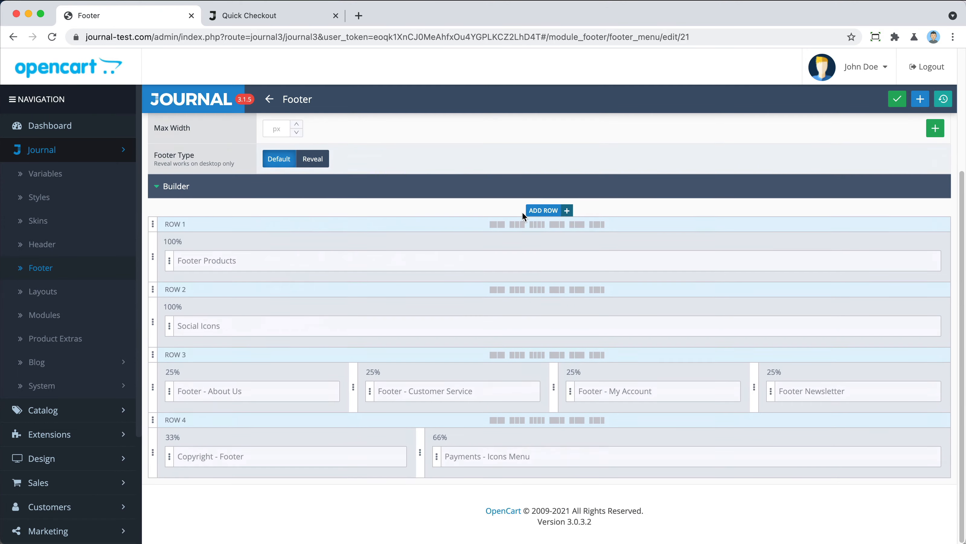
scroll(523, 211, up, 5)
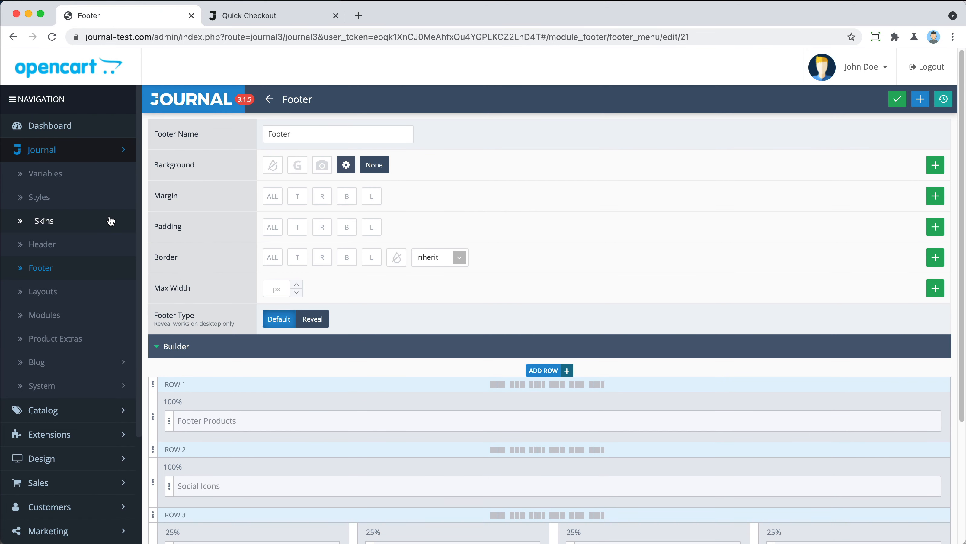
- Check which desktop and mobile footers are assigned in the skin's Footer settings
click(111, 221)
click(252, 158)
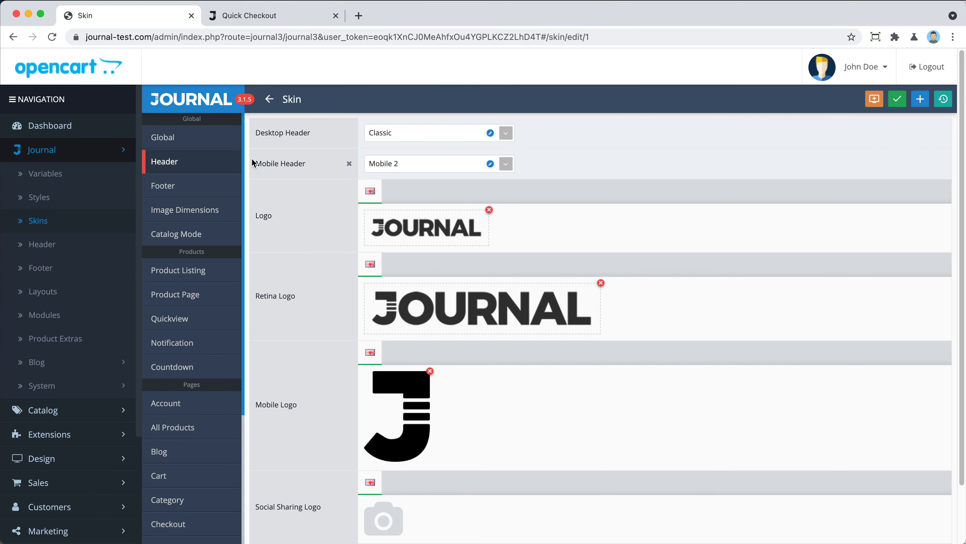
click(200, 182)
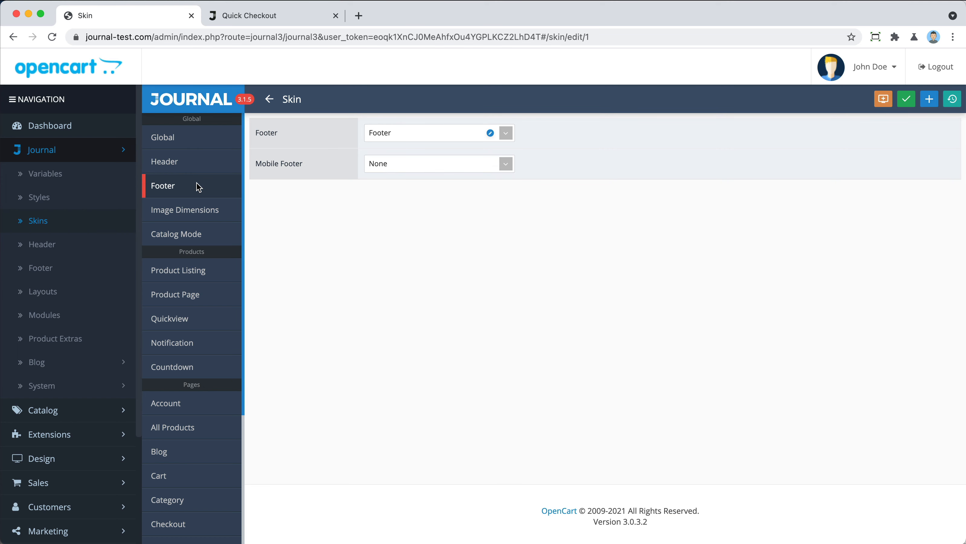
- Reopen the Footer and examine its background, spacing and Footer Type options and its row and column structure
click(104, 271)
click(316, 164)
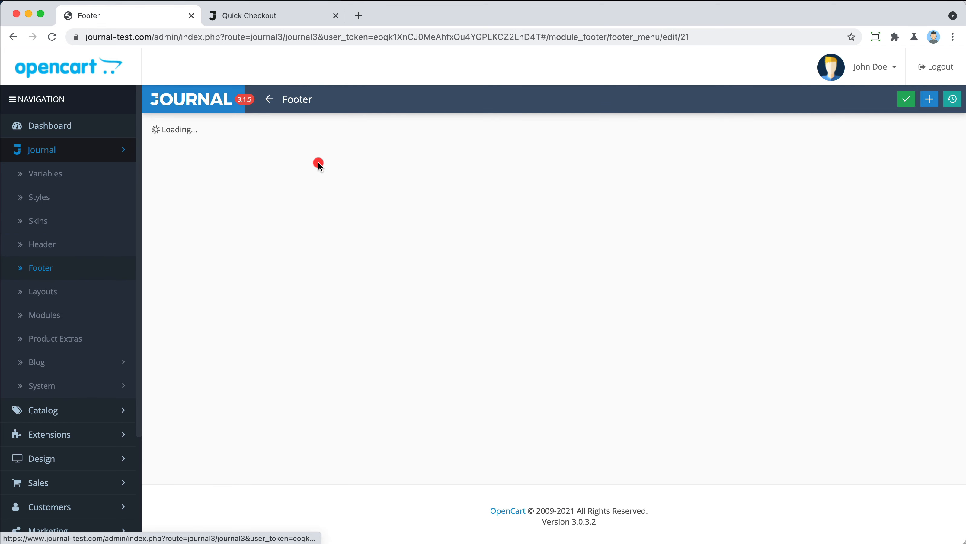
scroll(490, 181, down, 5)
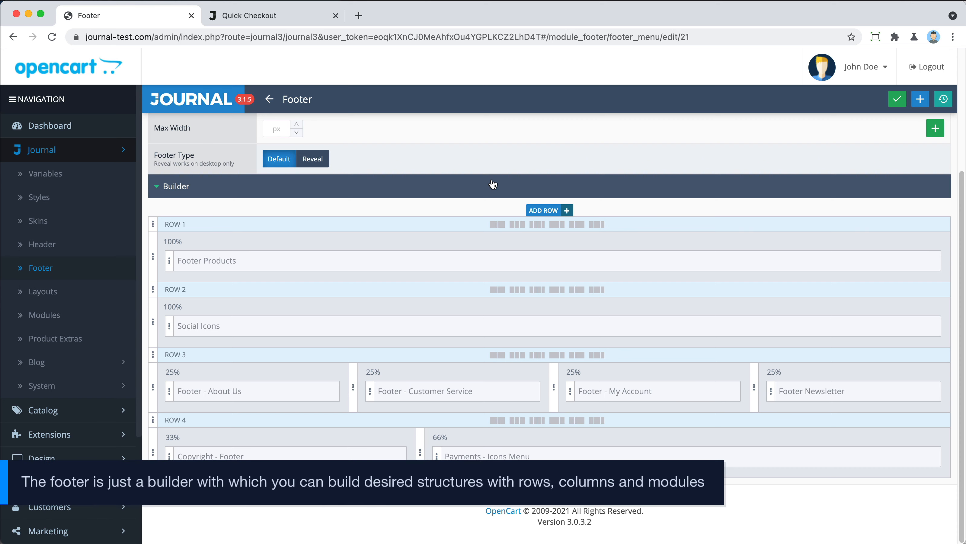
scroll(493, 185, up, 5)
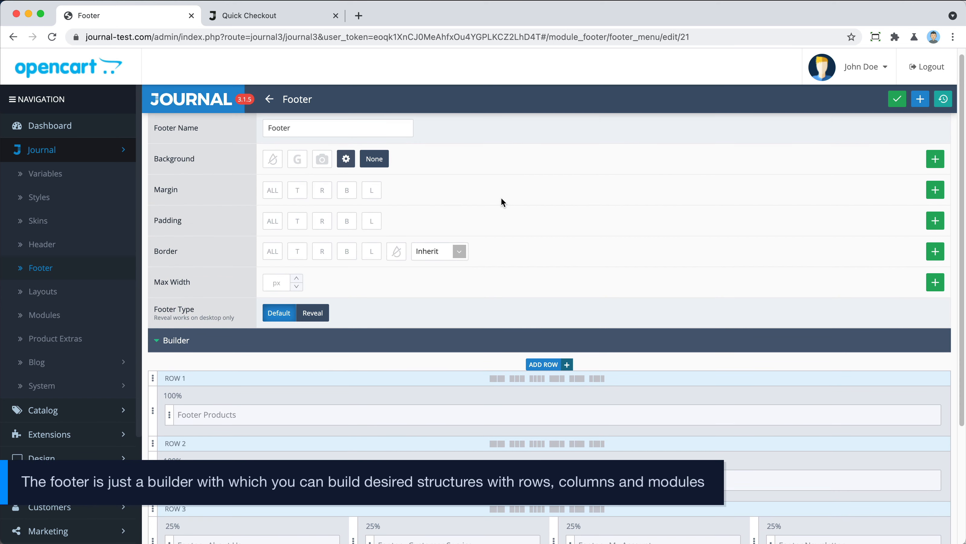
scroll(501, 197, down, 5)
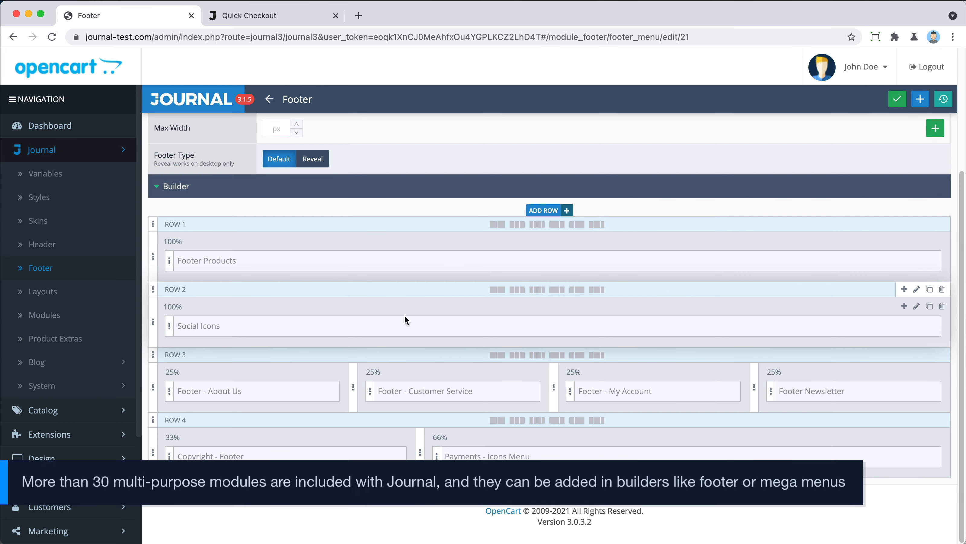
- Browse the module types available for the Footer - About Us slot and close the module chooser without changing it
click(303, 389)
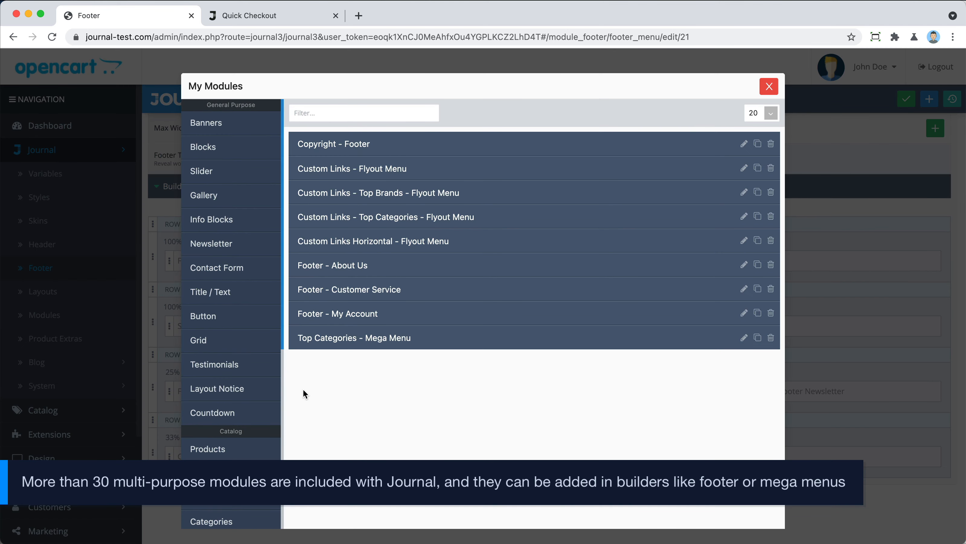
scroll(255, 396, down, 4)
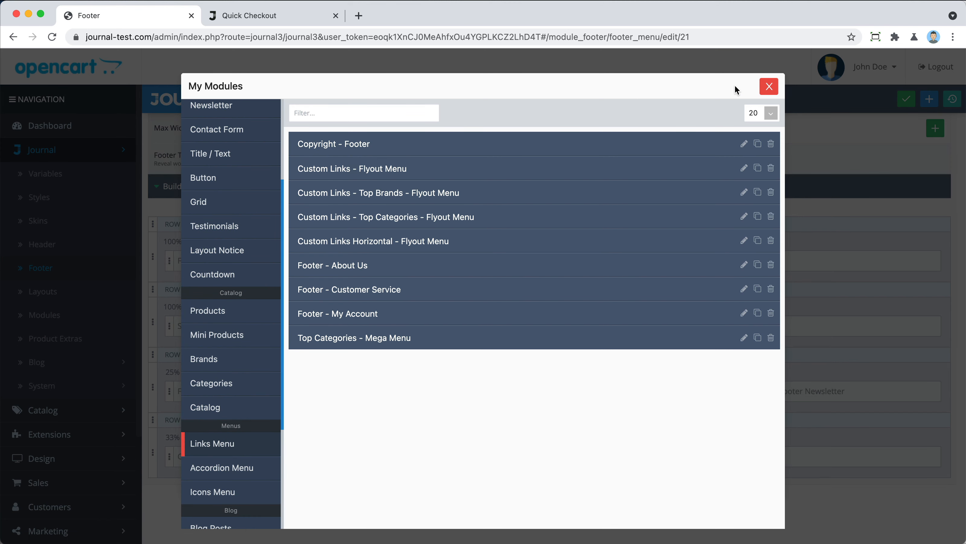
click(765, 87)
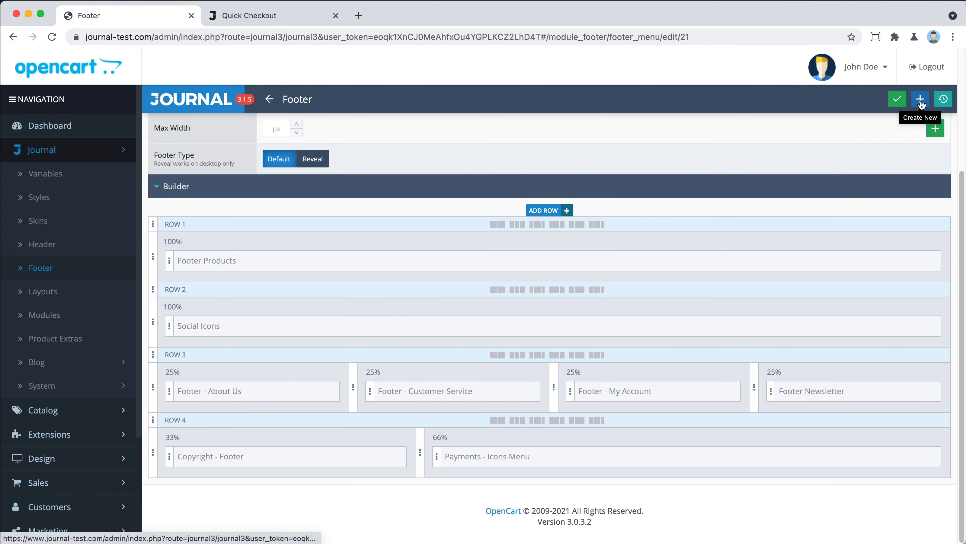
- Return to the footer list and duplicate the existing Footer
click(270, 99)
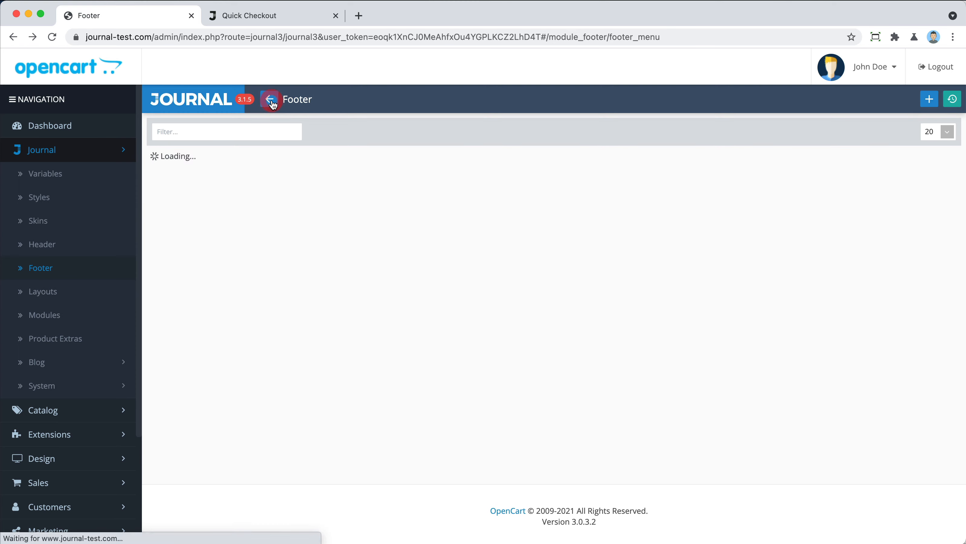
click(939, 164)
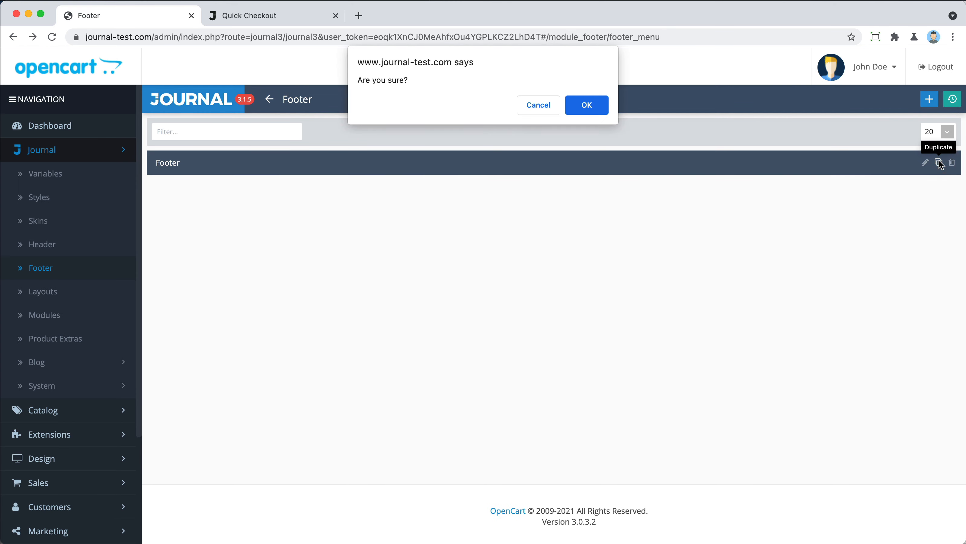
click(588, 105)
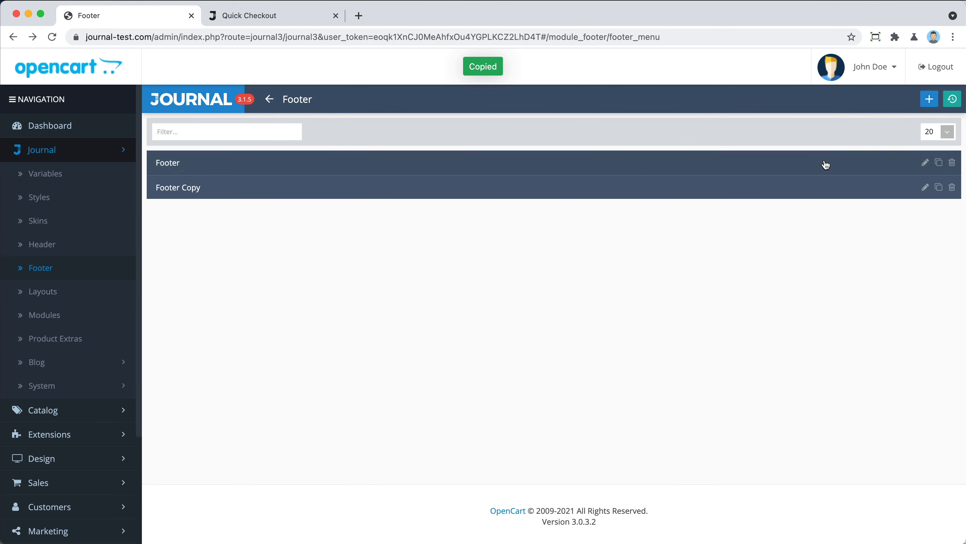
- Open Footer Copy and remove the Footer Products, Social Icons and four-column links and newsletter rows, keeping only the copyright and payments row
click(832, 189)
scroll(834, 194, down, 4)
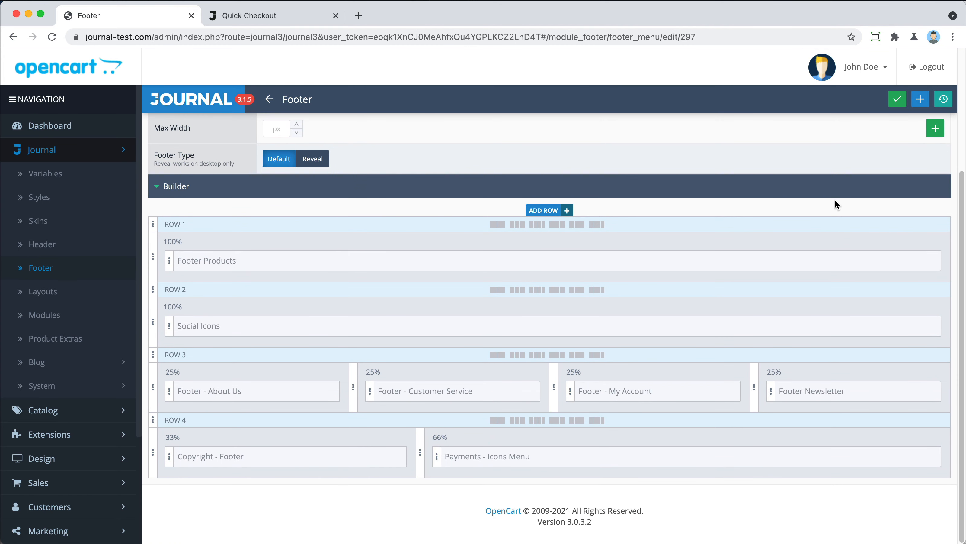
click(938, 223)
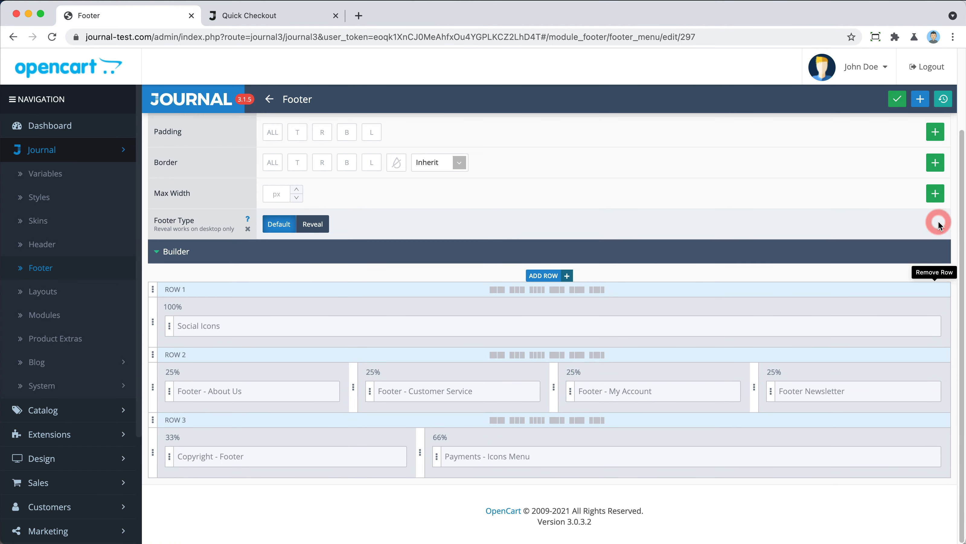
click(943, 289)
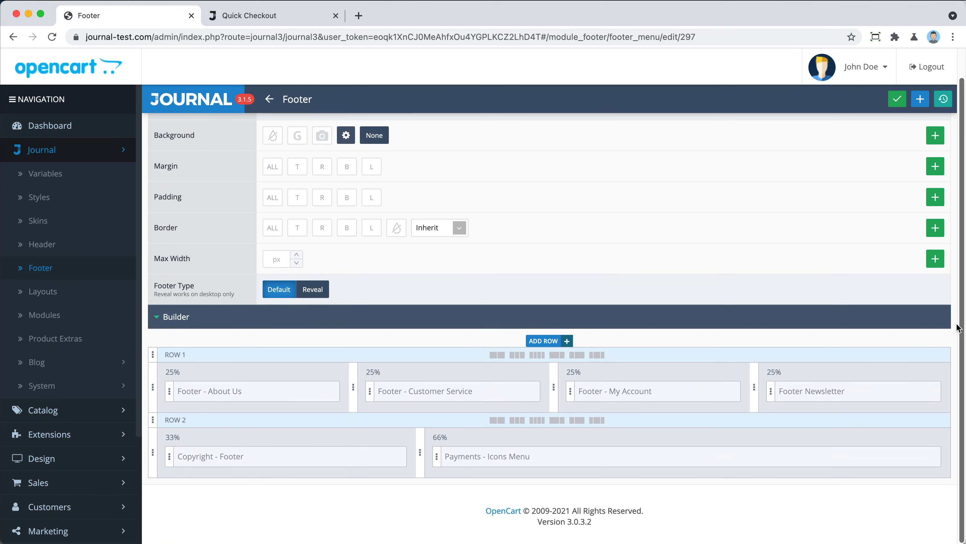
click(947, 356)
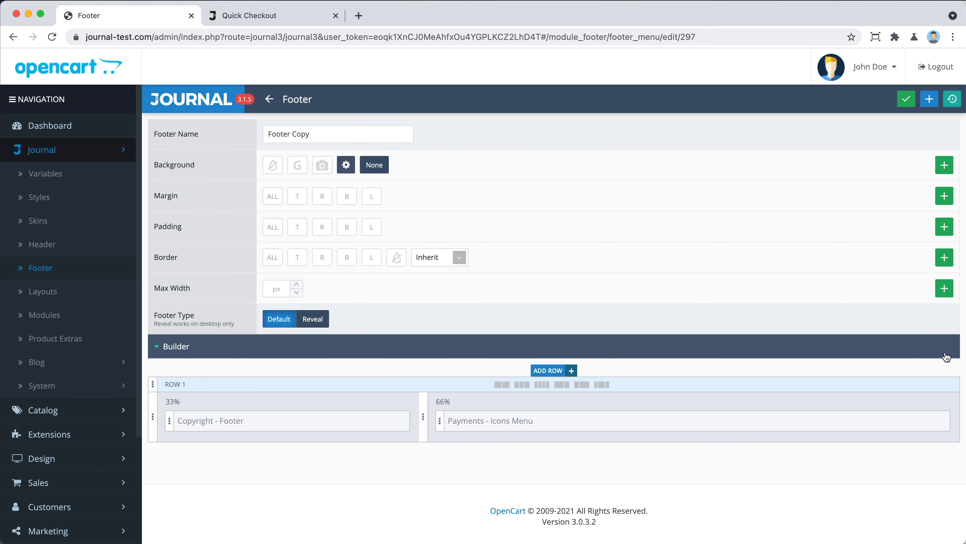
- Review the Payments - Icons Menu module and the Copyright item's Menu Title and Link options, then close them without changes
click(932, 424)
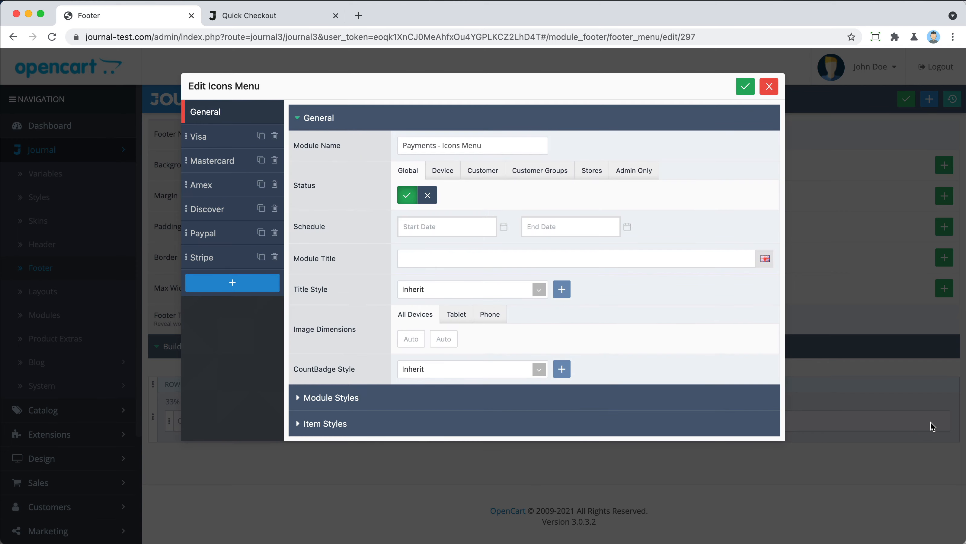
click(866, 463)
click(388, 420)
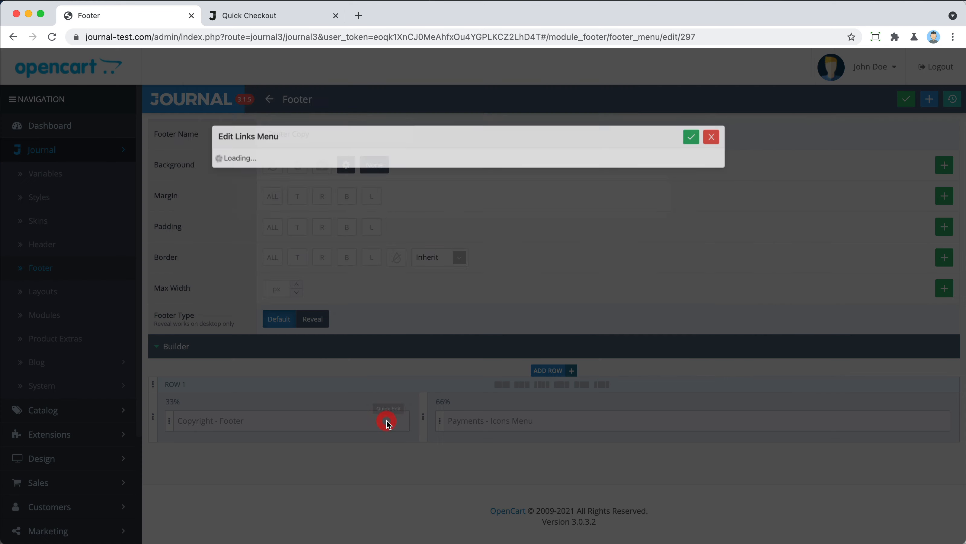
click(238, 136)
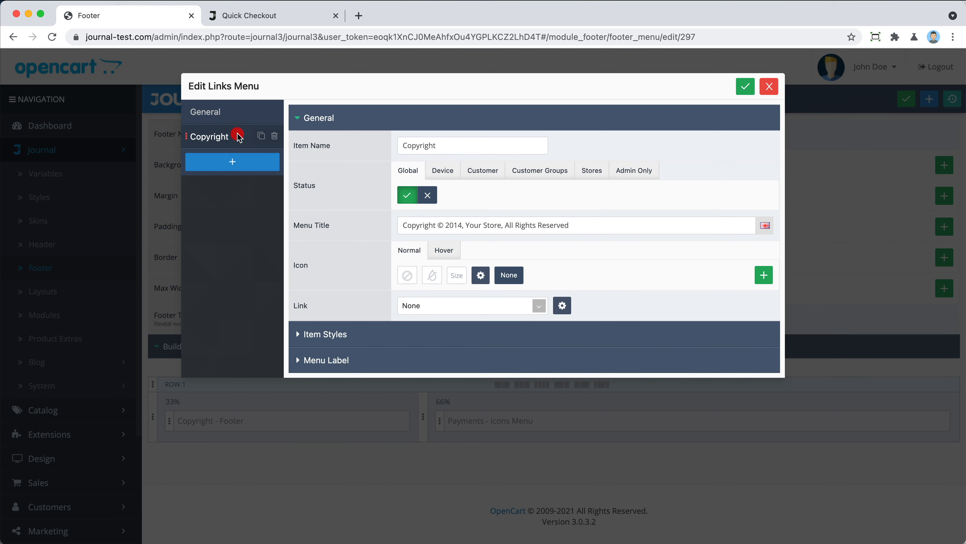
click(504, 304)
click(506, 327)
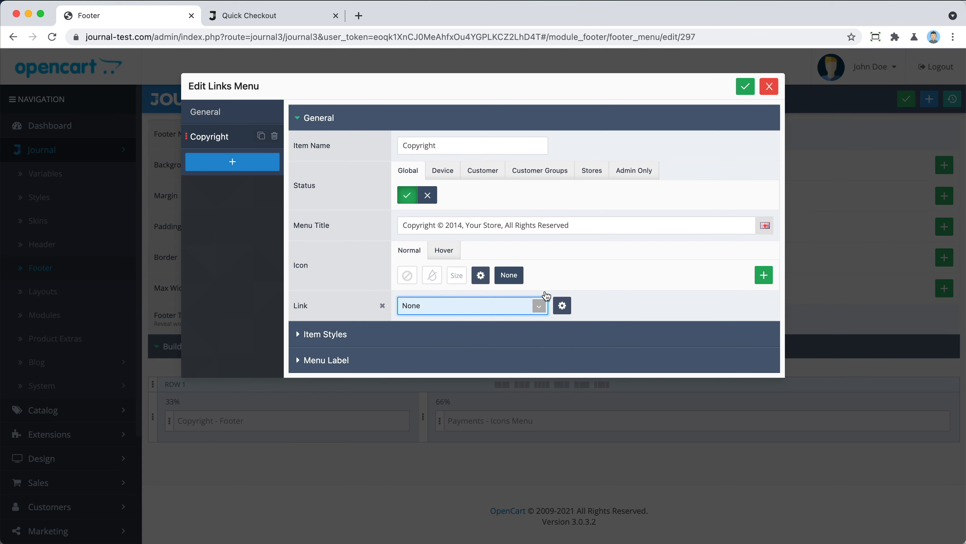
click(602, 225)
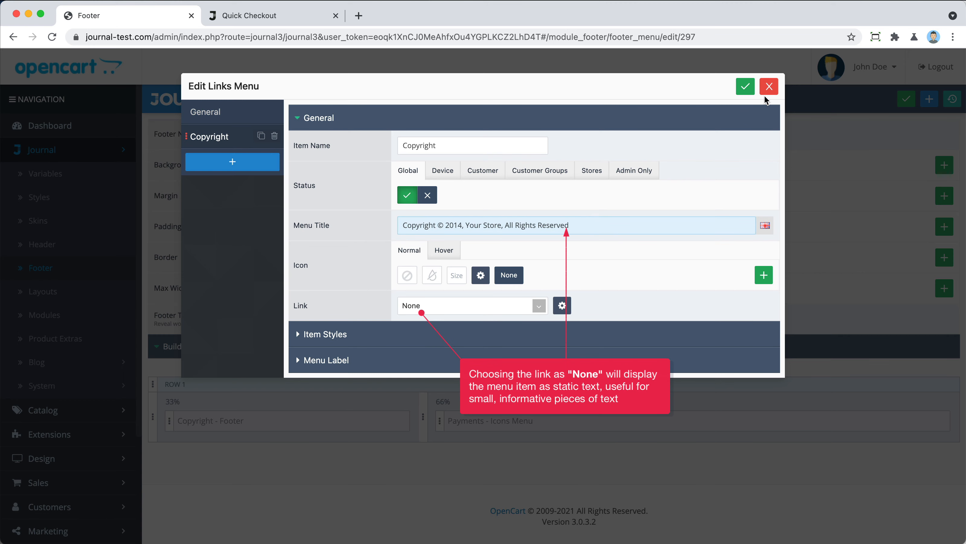
click(768, 88)
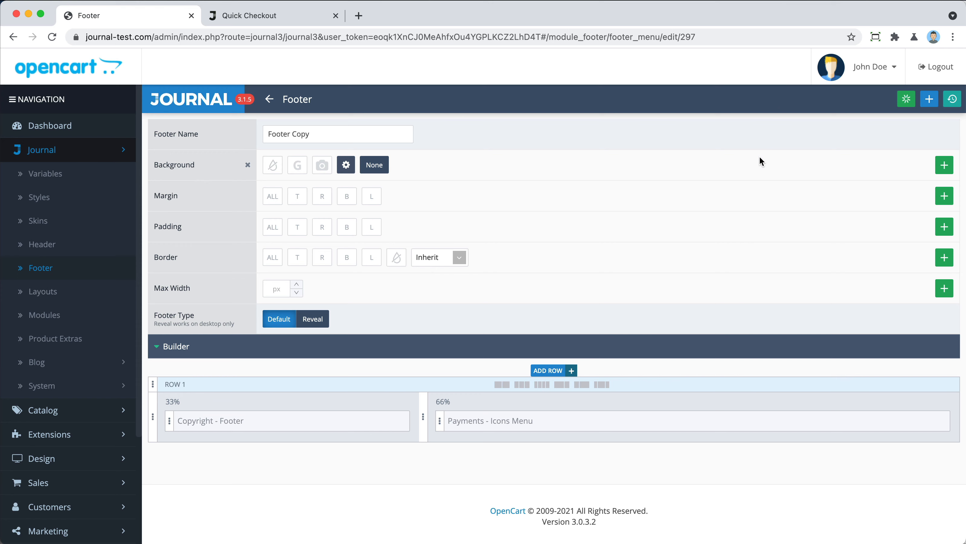
- Save Footer Copy and open the list of layouts
key(super+s)
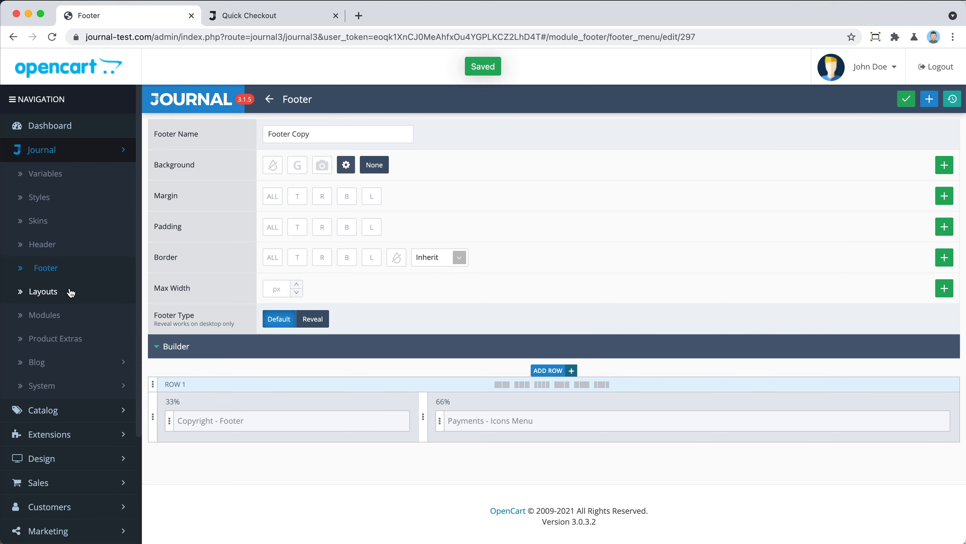
click(70, 293)
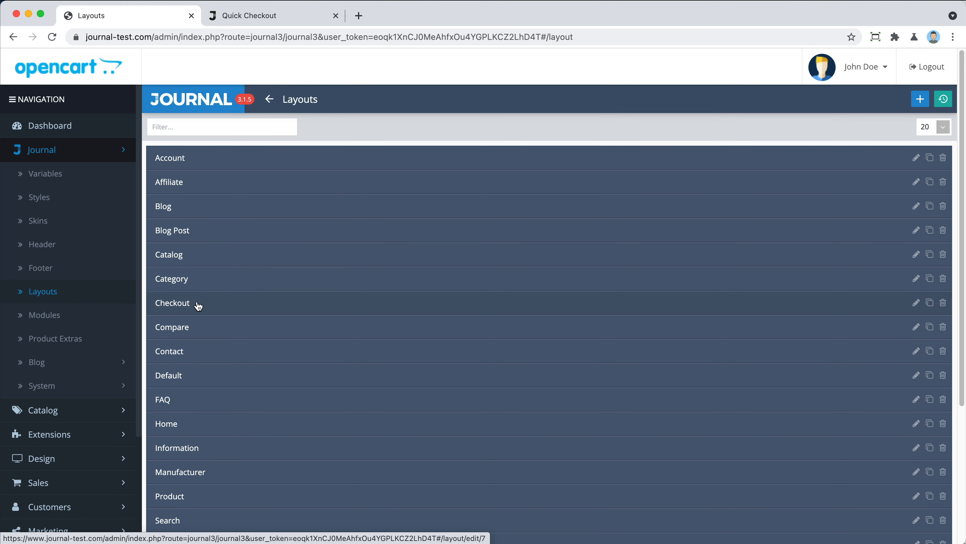
- Set the Footer option of the Checkout layout to Footer Copy and save the layout
click(198, 305)
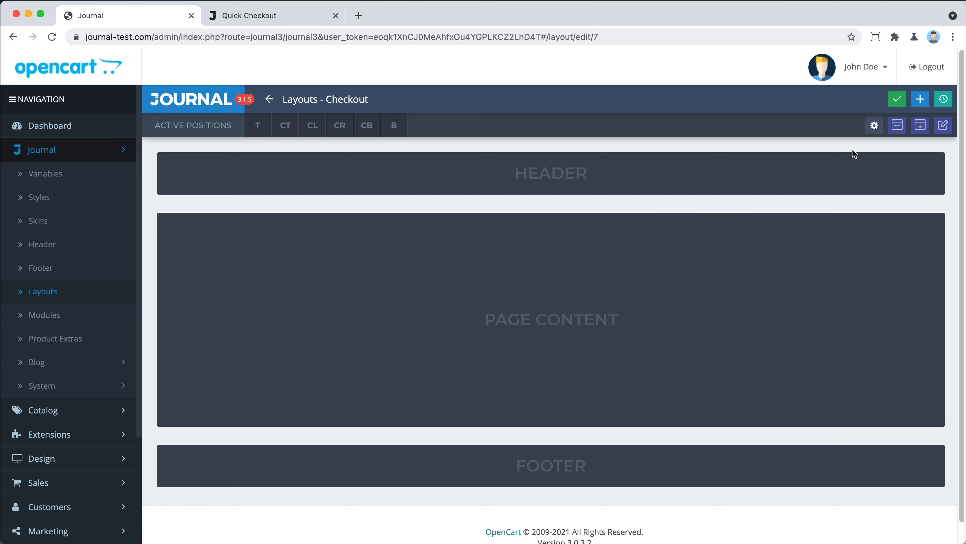
click(874, 125)
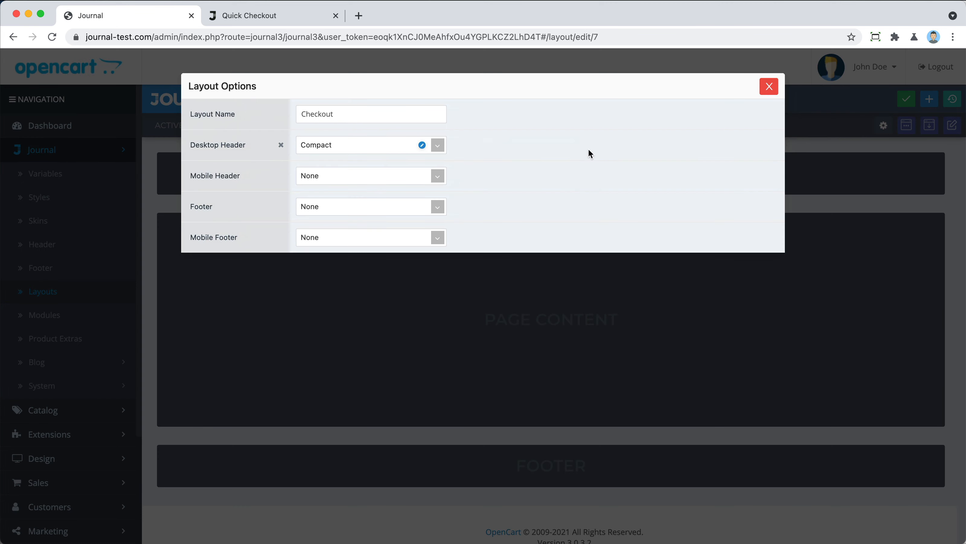
click(366, 206)
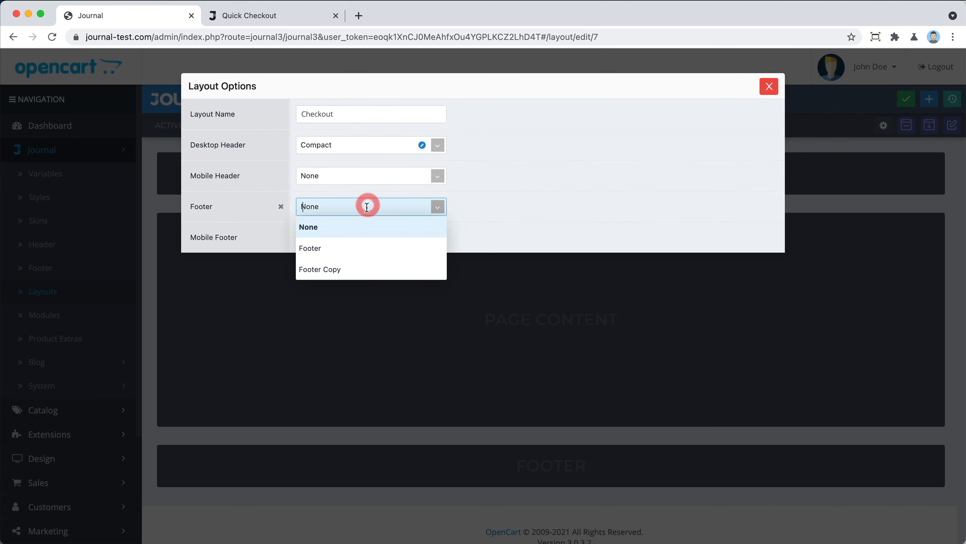
click(353, 270)
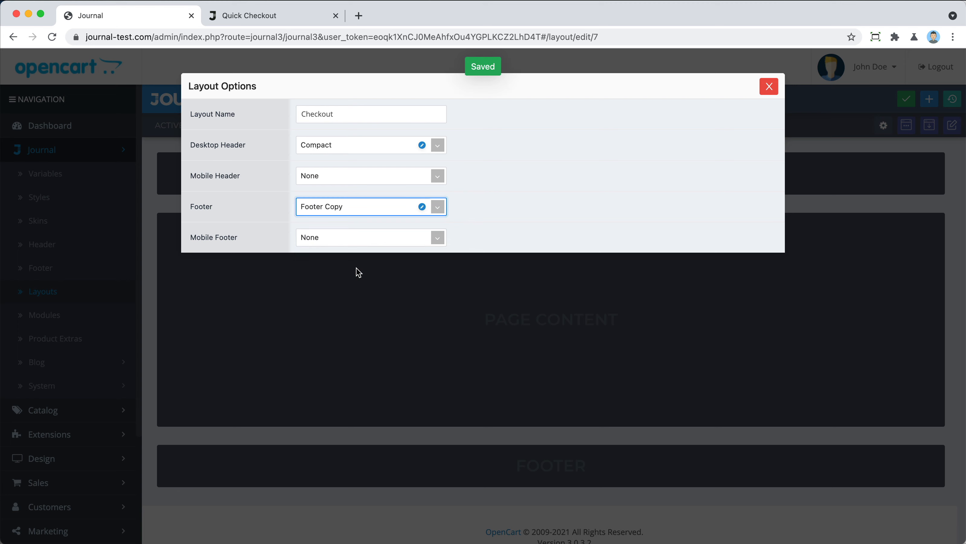
- Examine the storefront's Quick Checkout page from the compact header down to the reduced footer
click(308, 16)
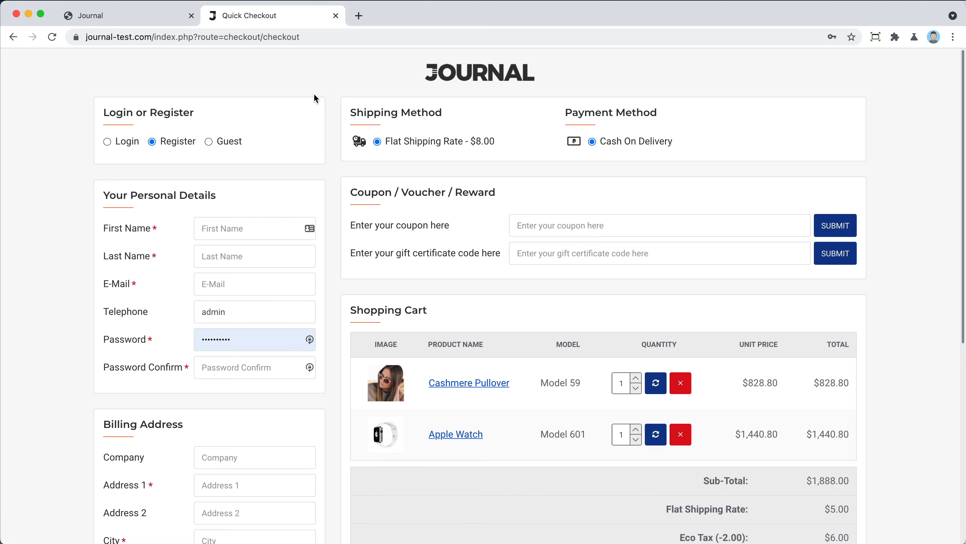
scroll(323, 115, down, 3)
scroll(317, 121, down, 5)
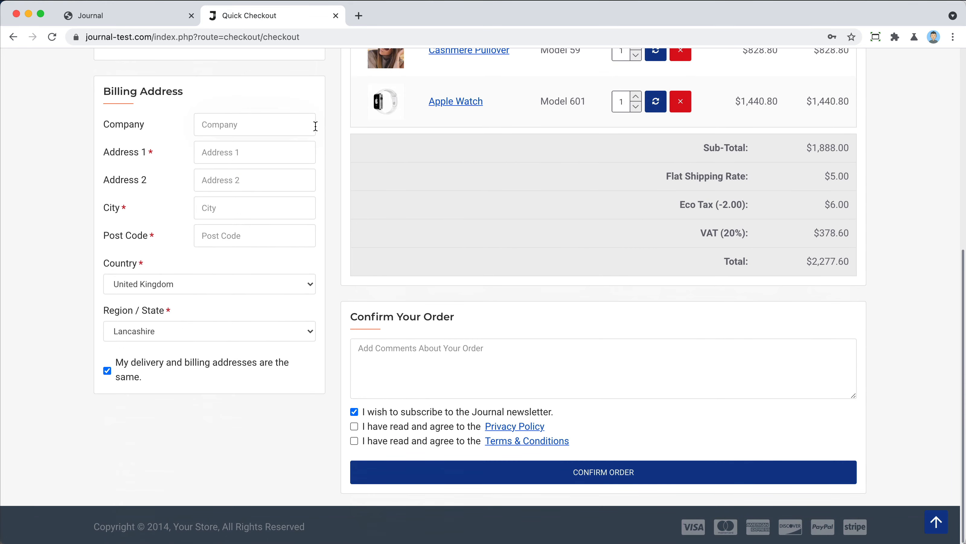
scroll(318, 138, up, 8)
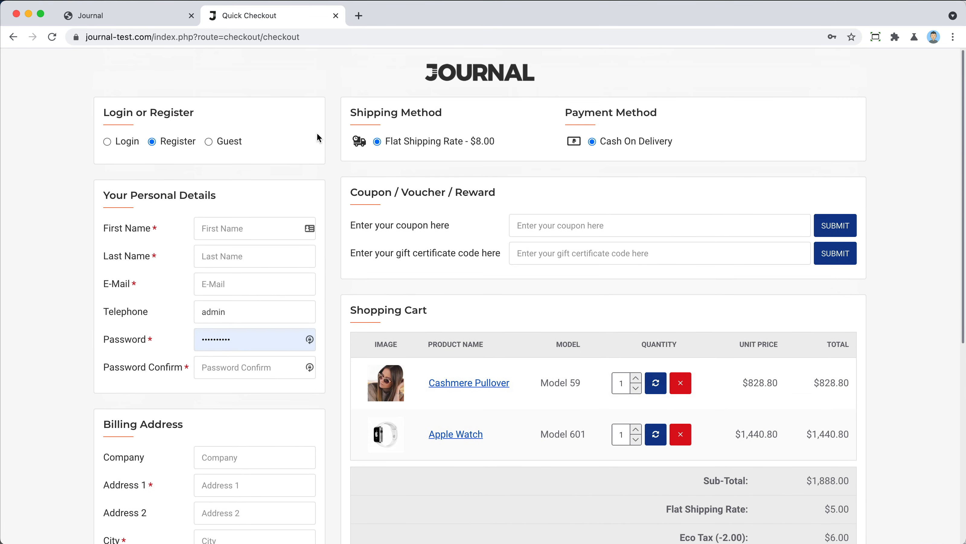
- Go to the store's home page and examine the full footer at the end of the page
click(448, 80)
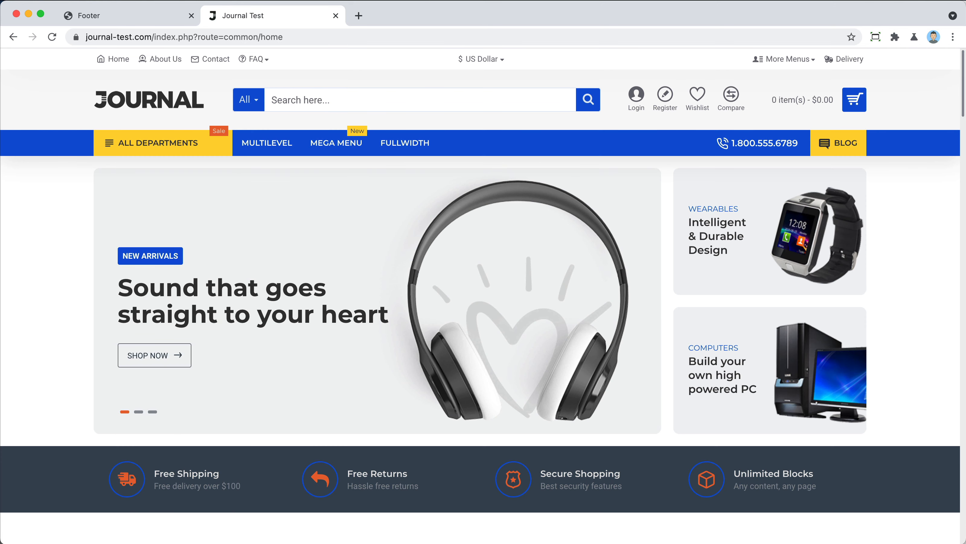
drag(962, 81, 963, 506)
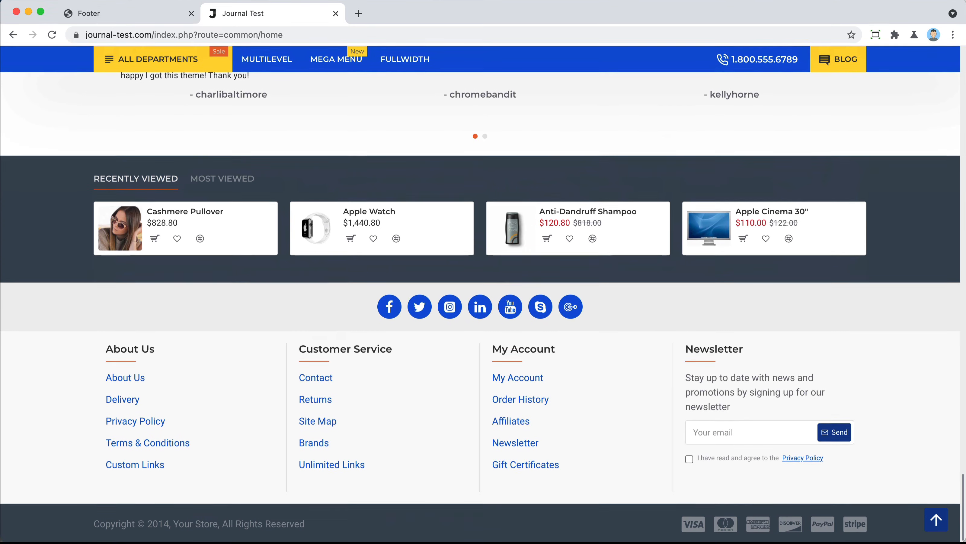